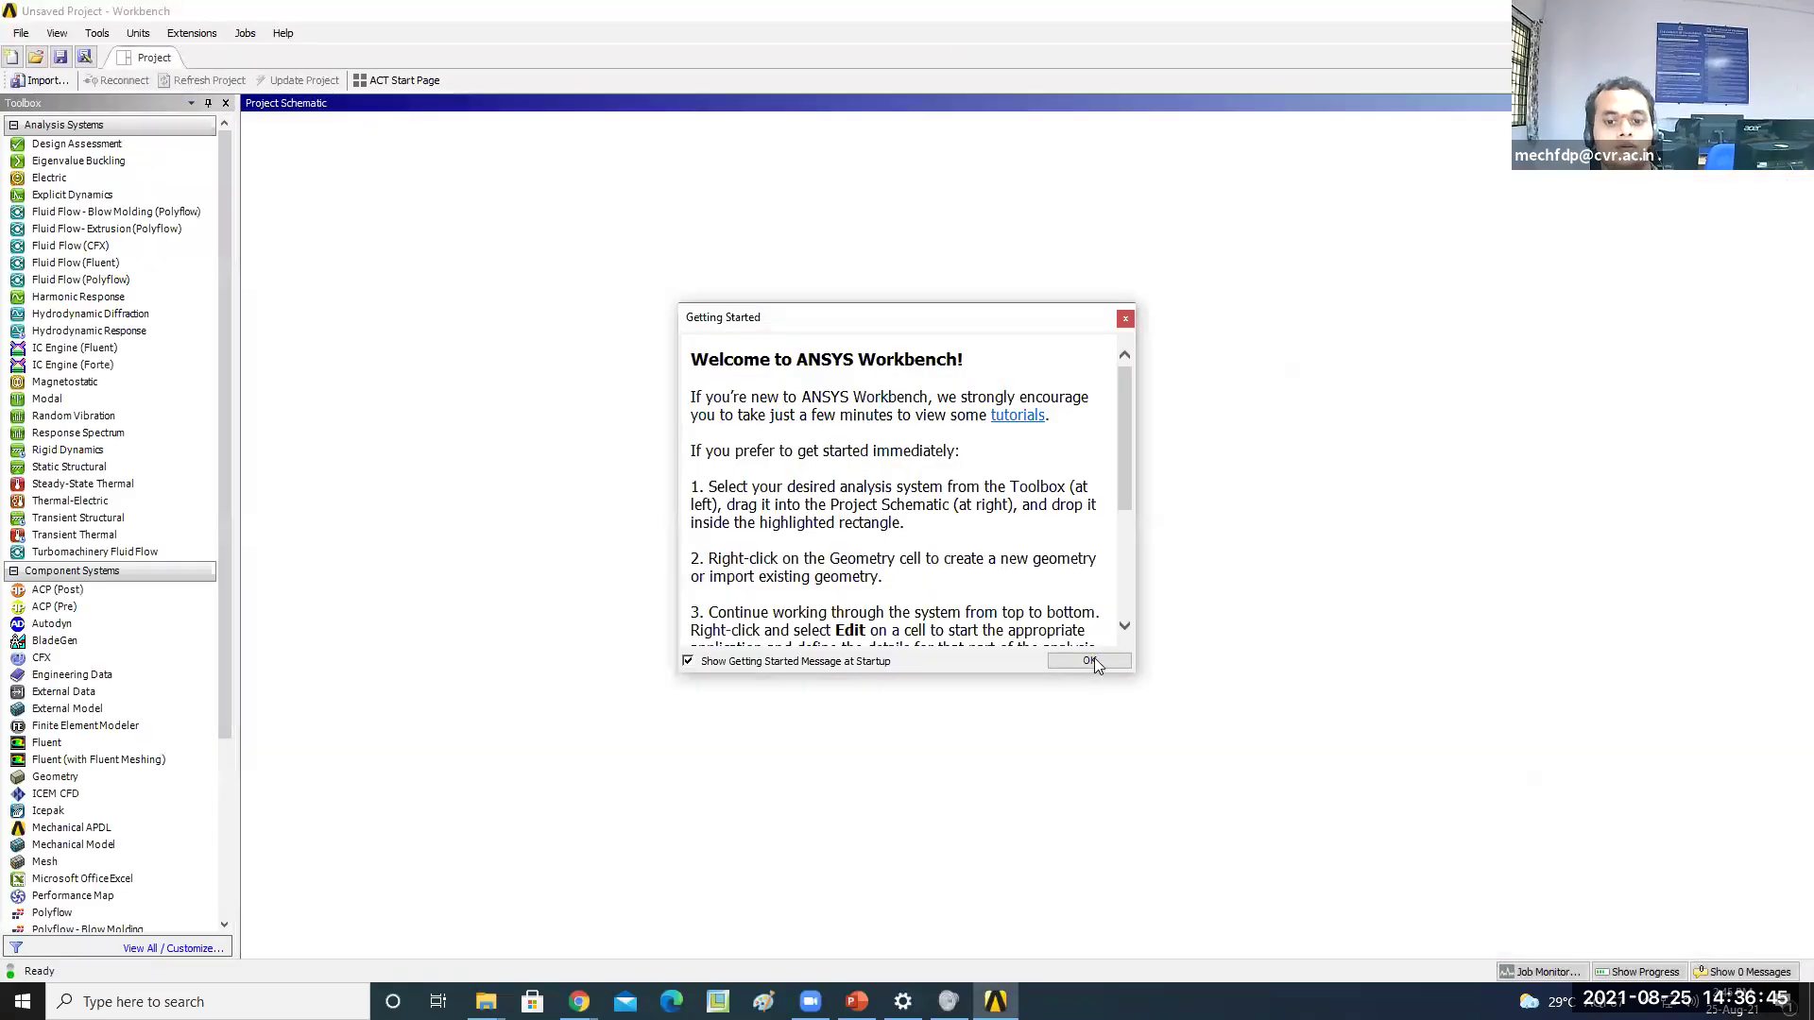
Dismiss the welcome message and add an Explicit Dynamics analysis system with its default name to the project schematic
left_click(1096, 663)
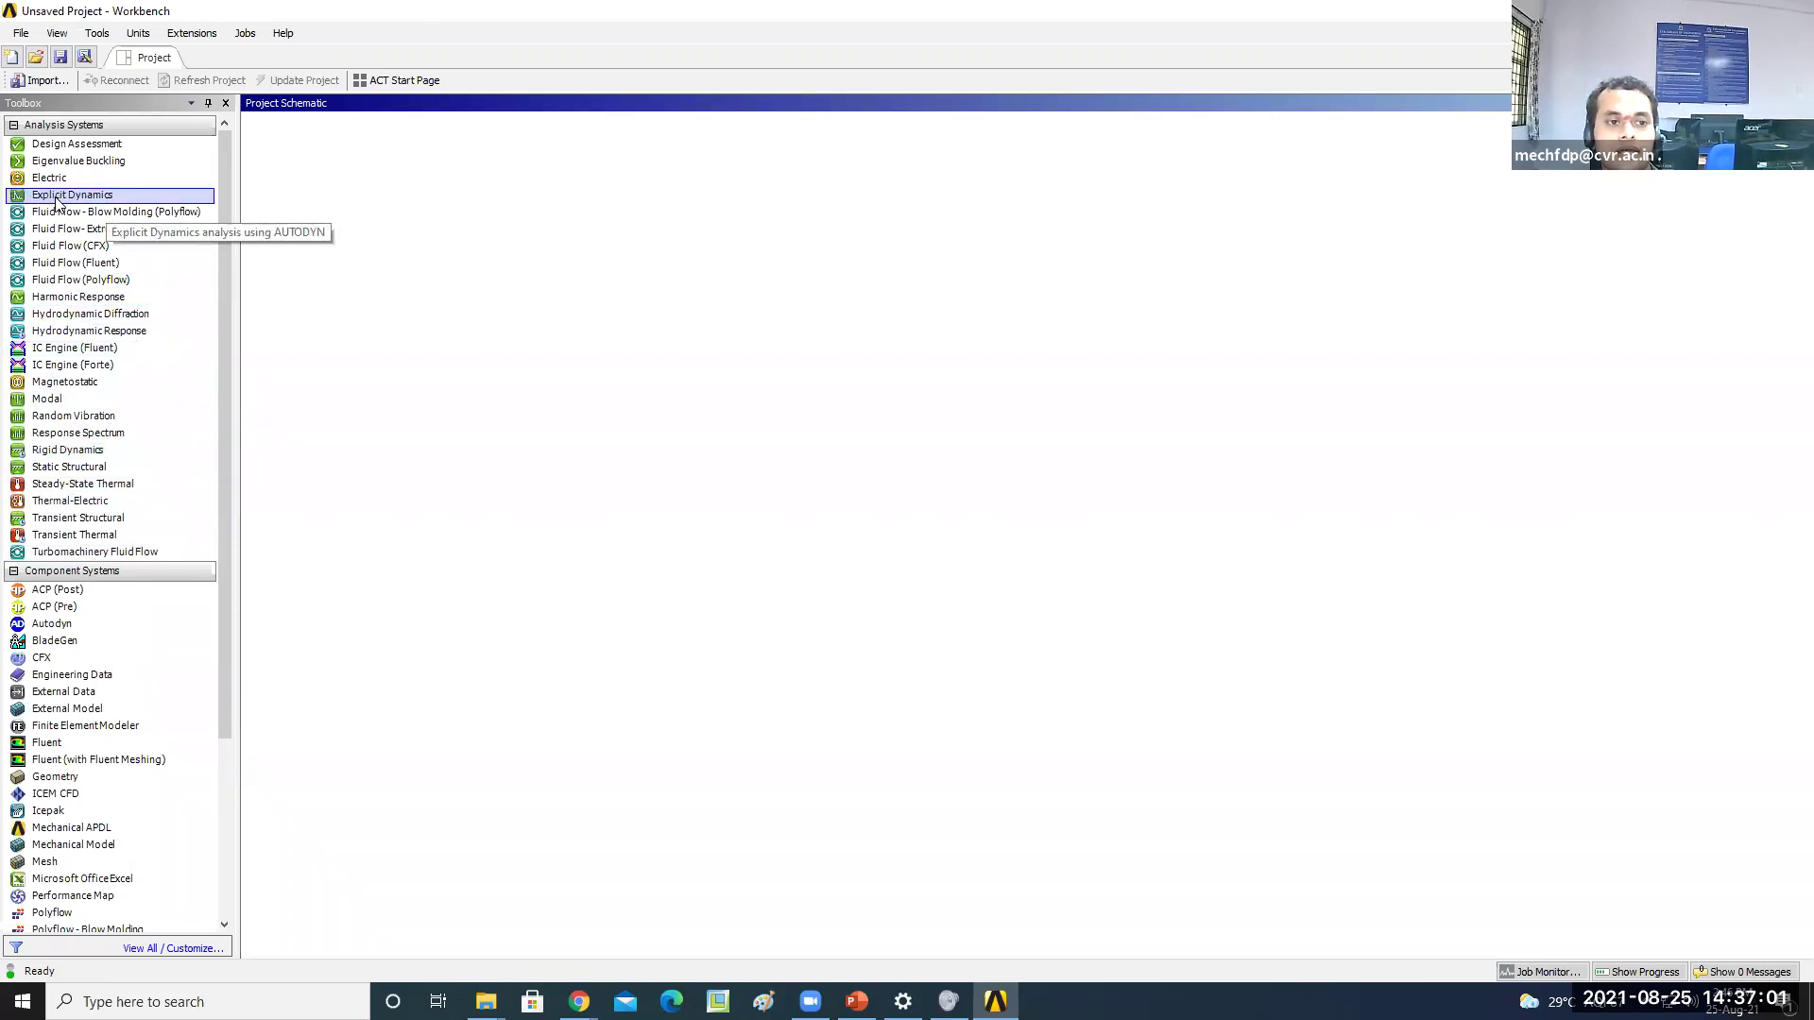
left_click_drag(58, 197, 312, 182)
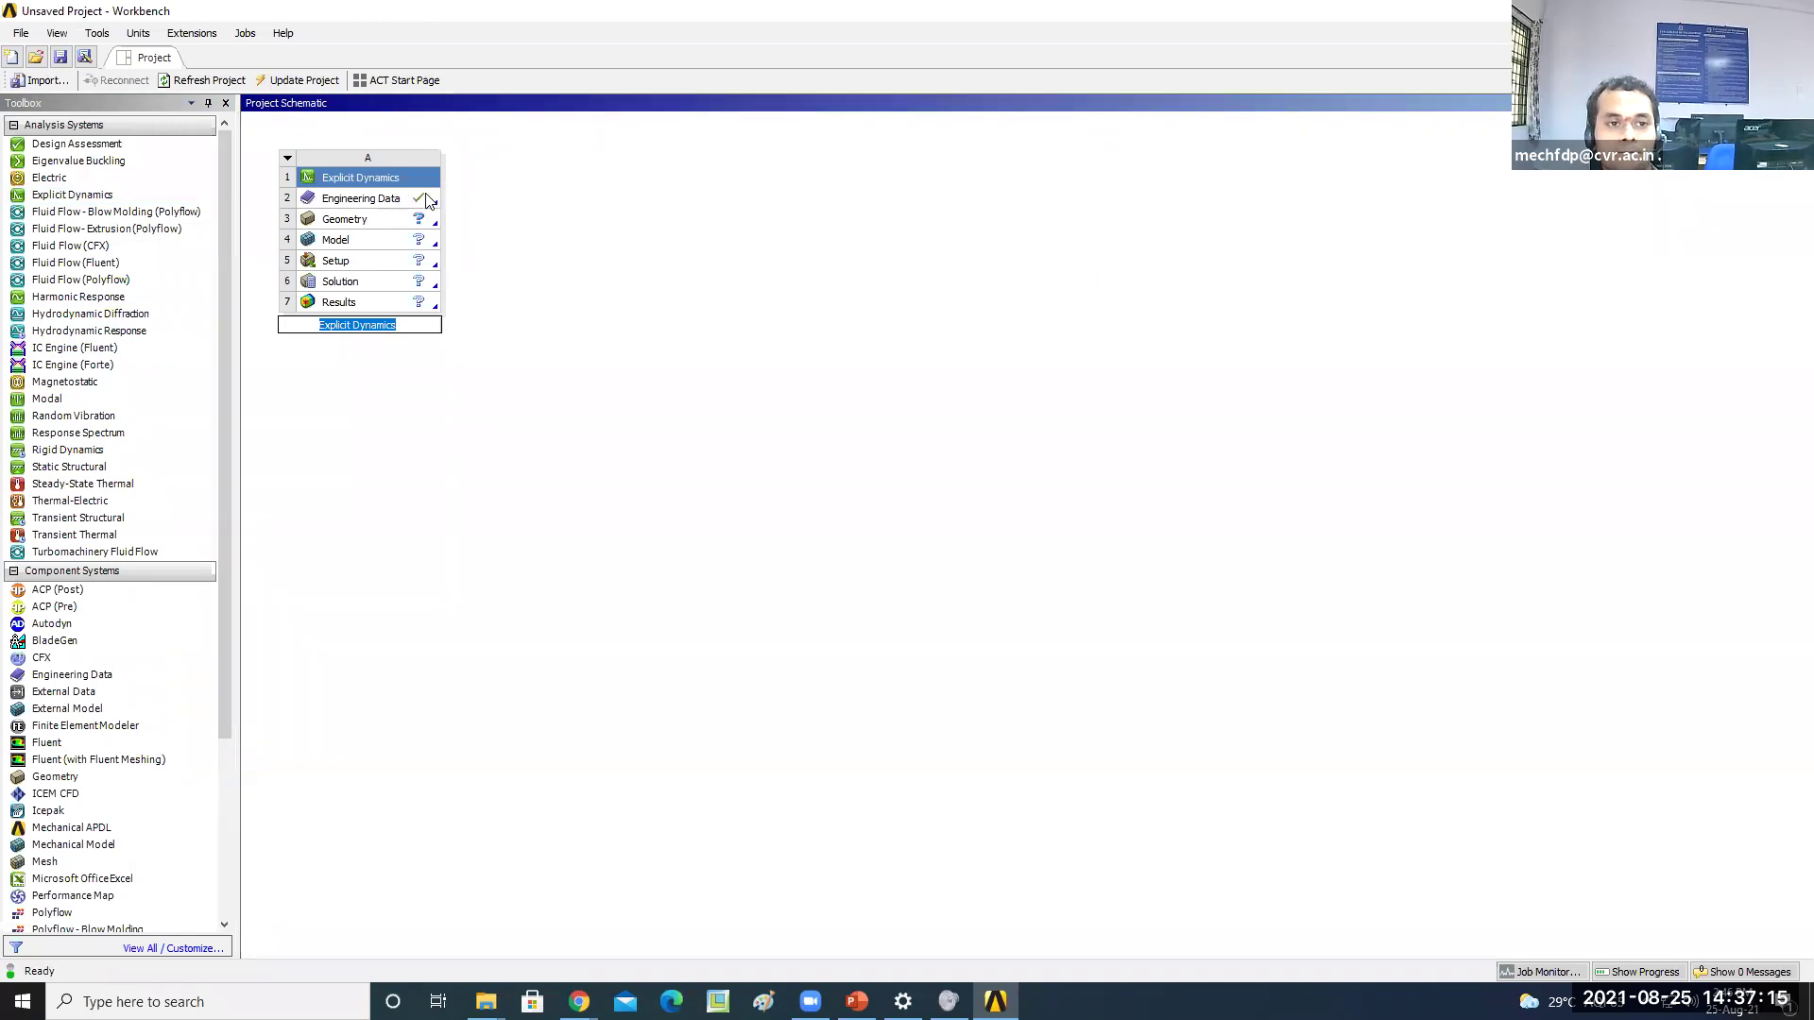
left_click(404, 202)
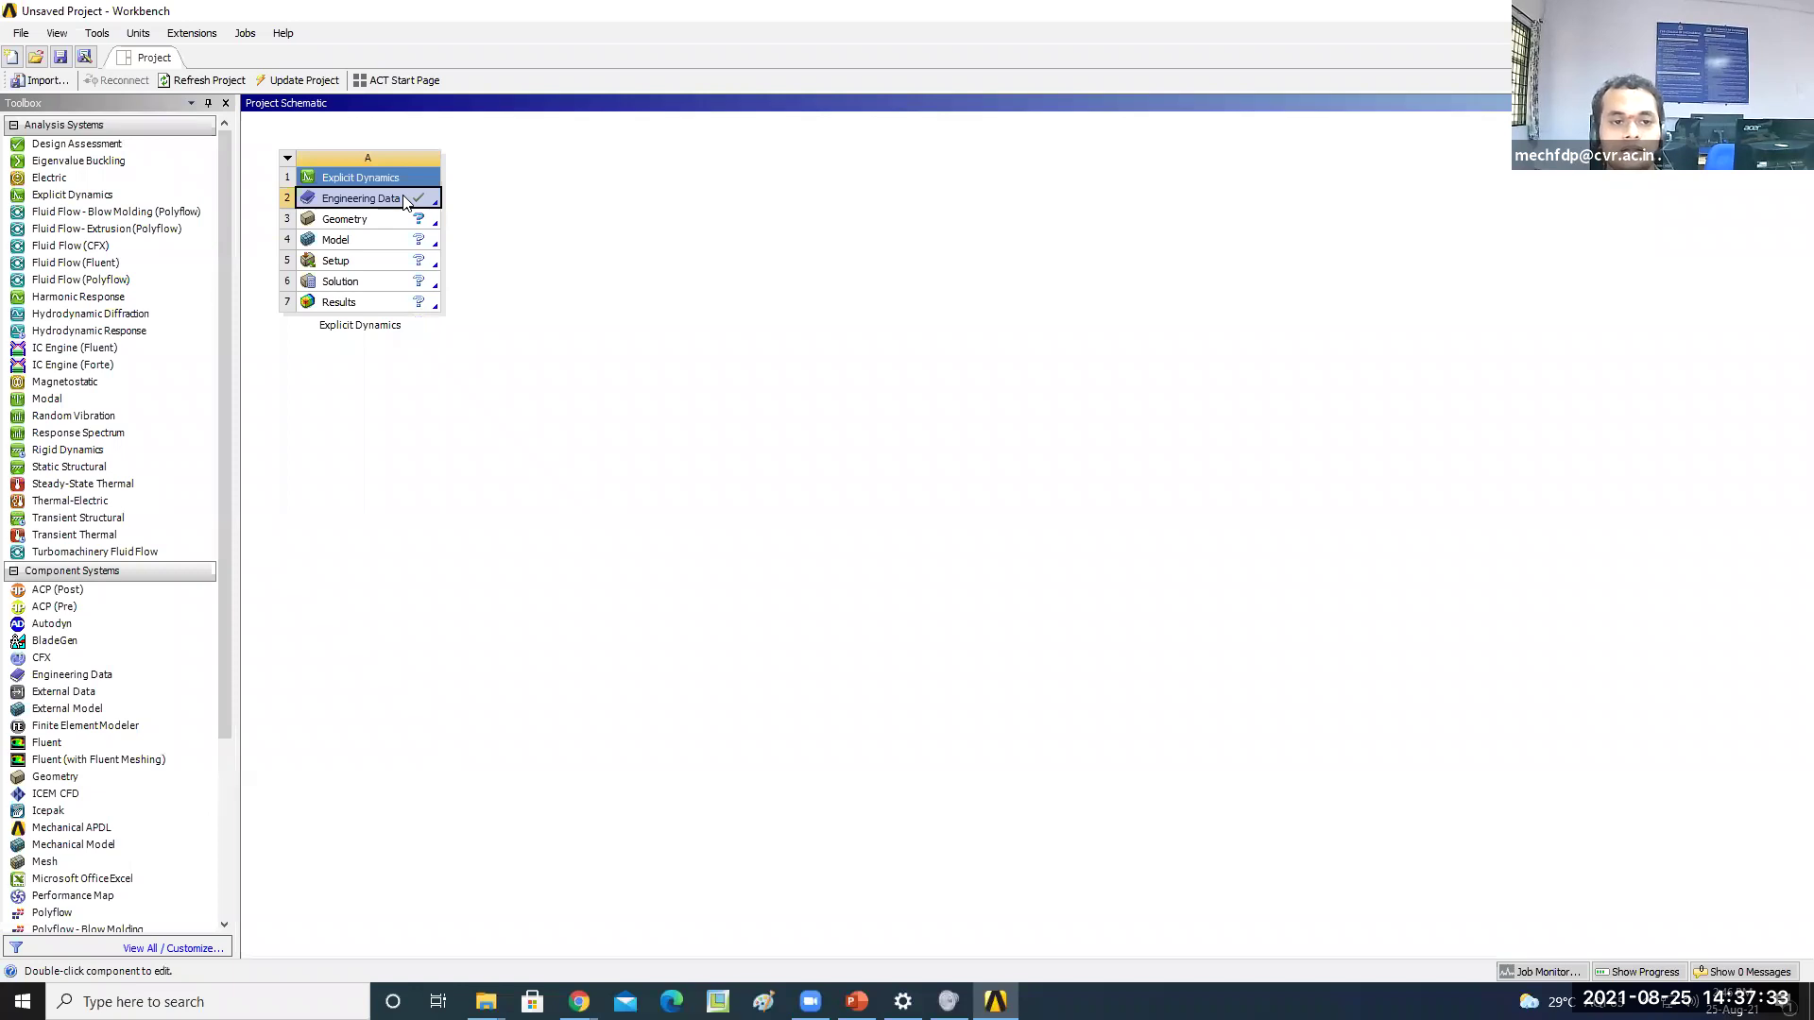
Open the system's Engineering Data and add Aluminum Alloy from the General Materials data source
right_click(406, 201)
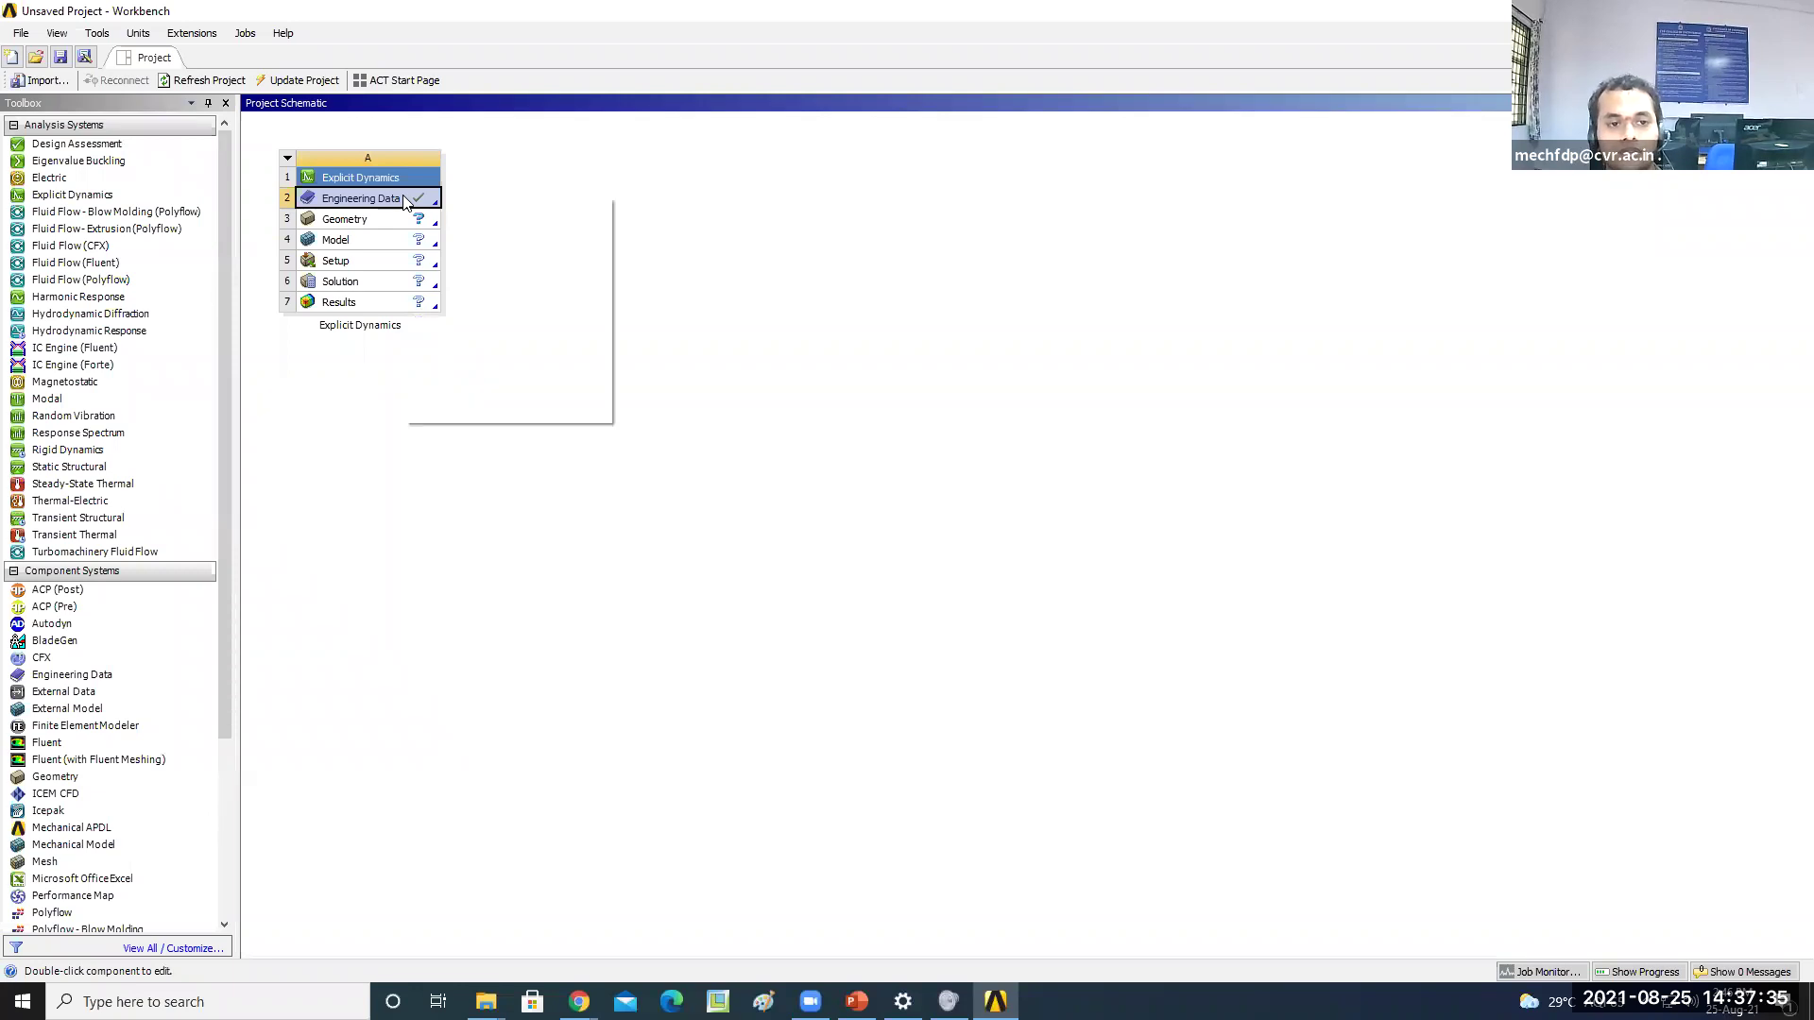
double_click(379, 201)
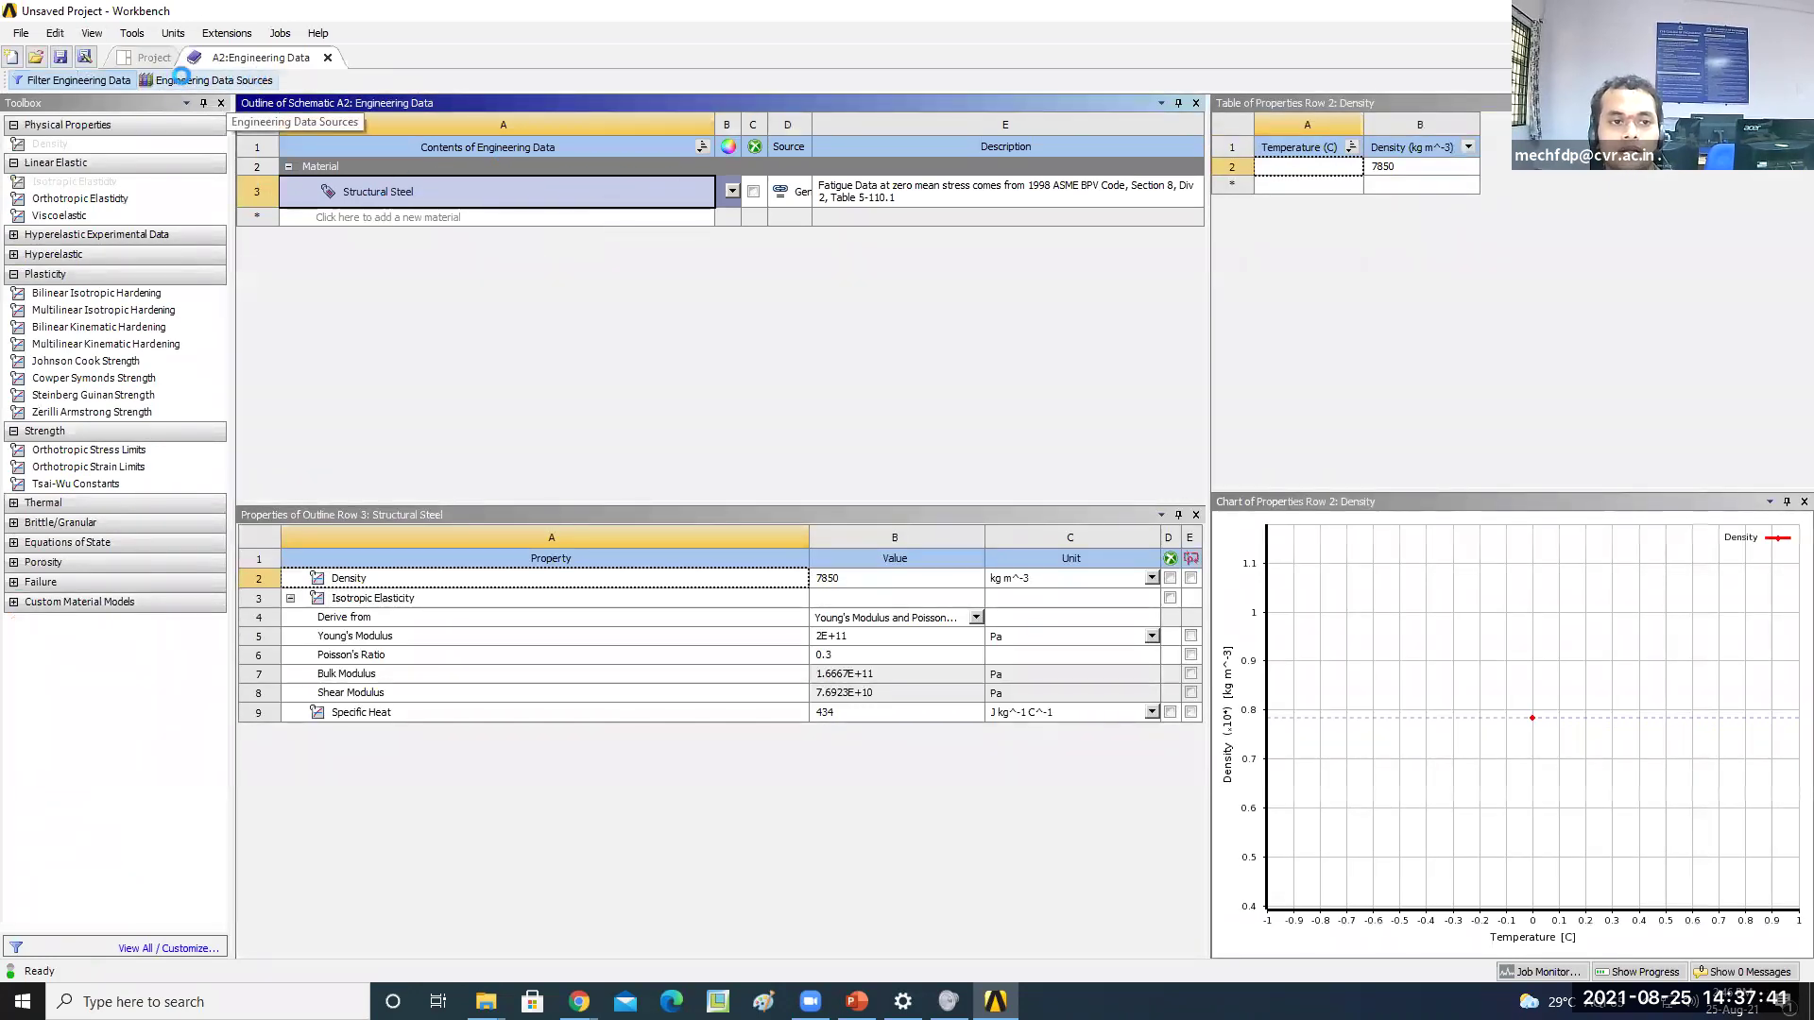
left_click(217, 80)
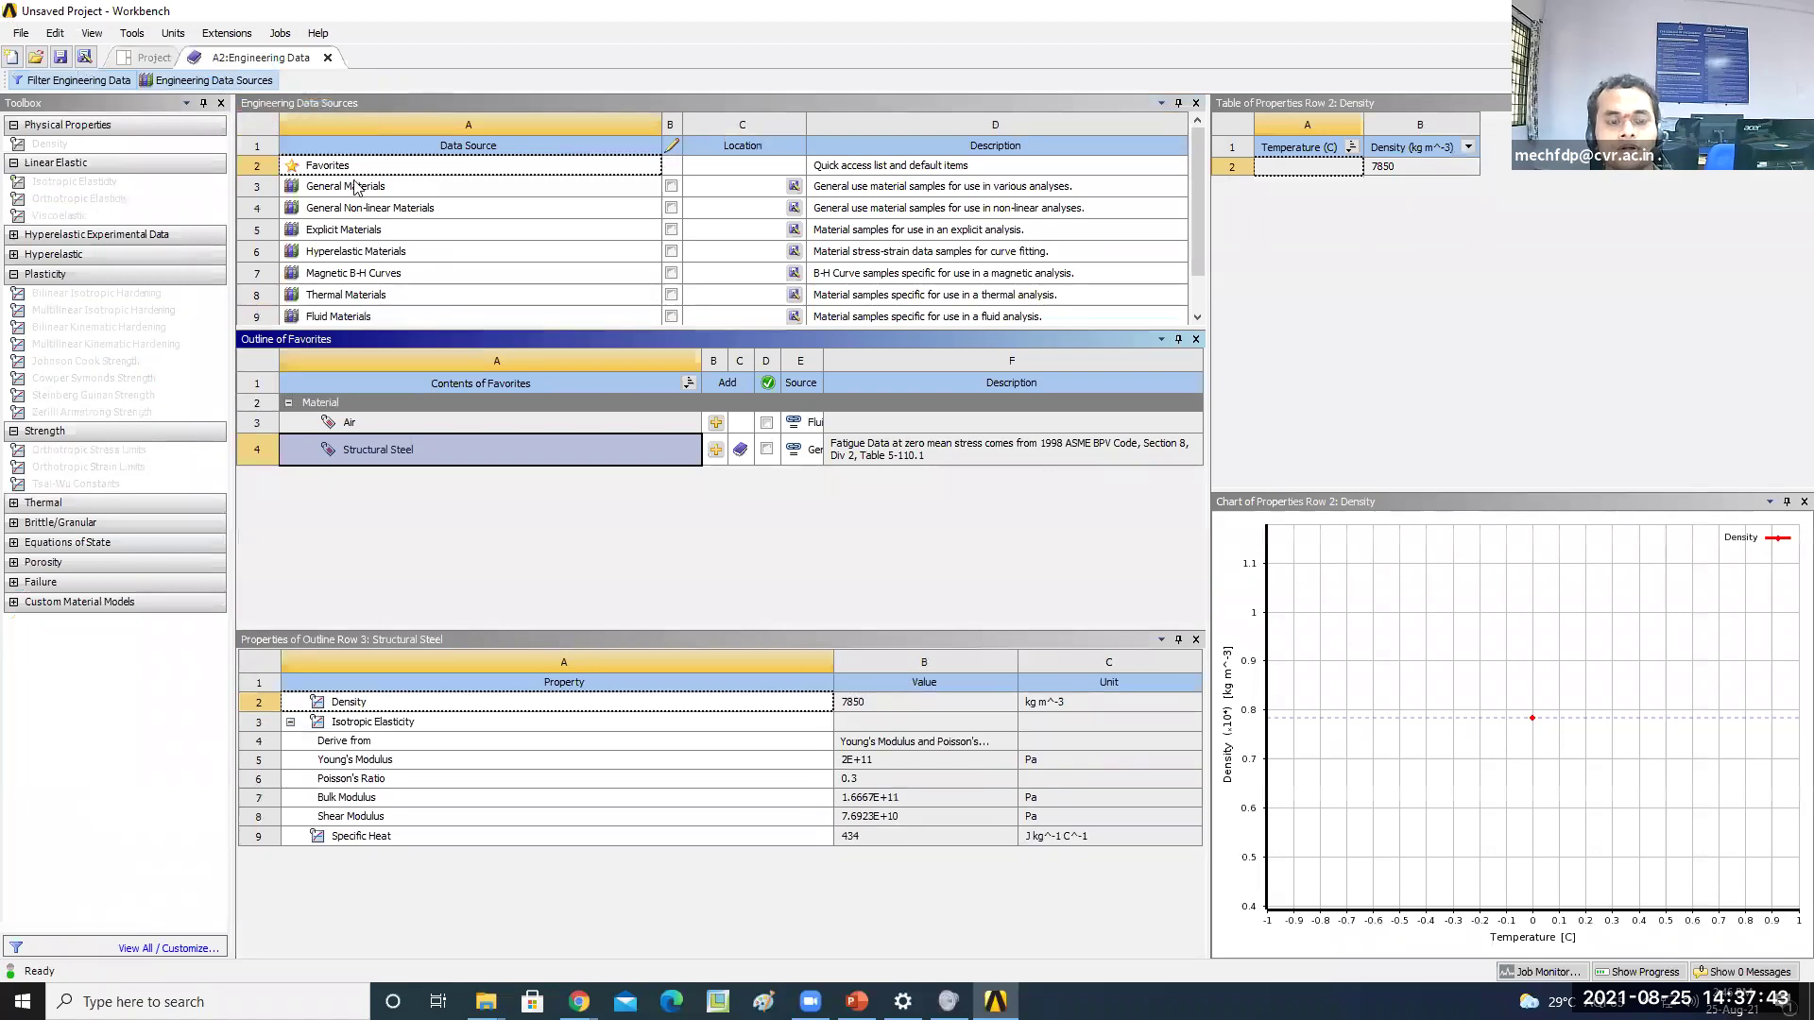
left_click(369, 187)
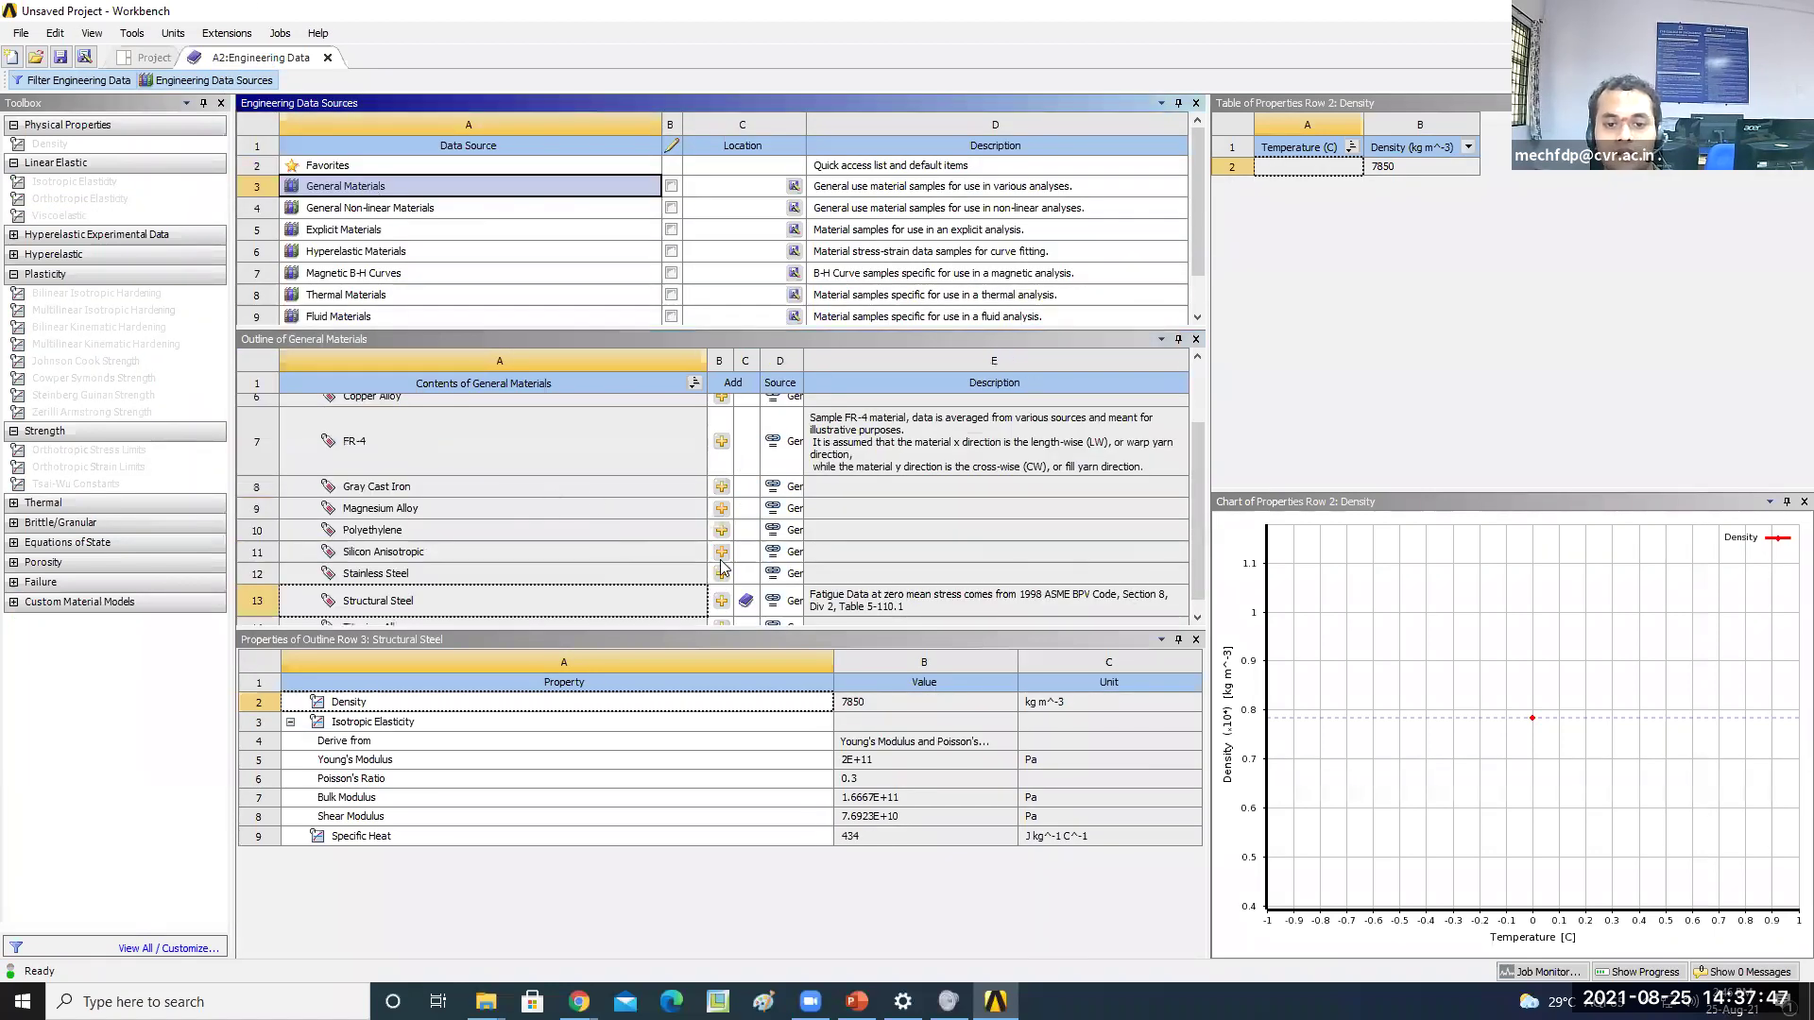
scroll(1197, 530, "down", 1)
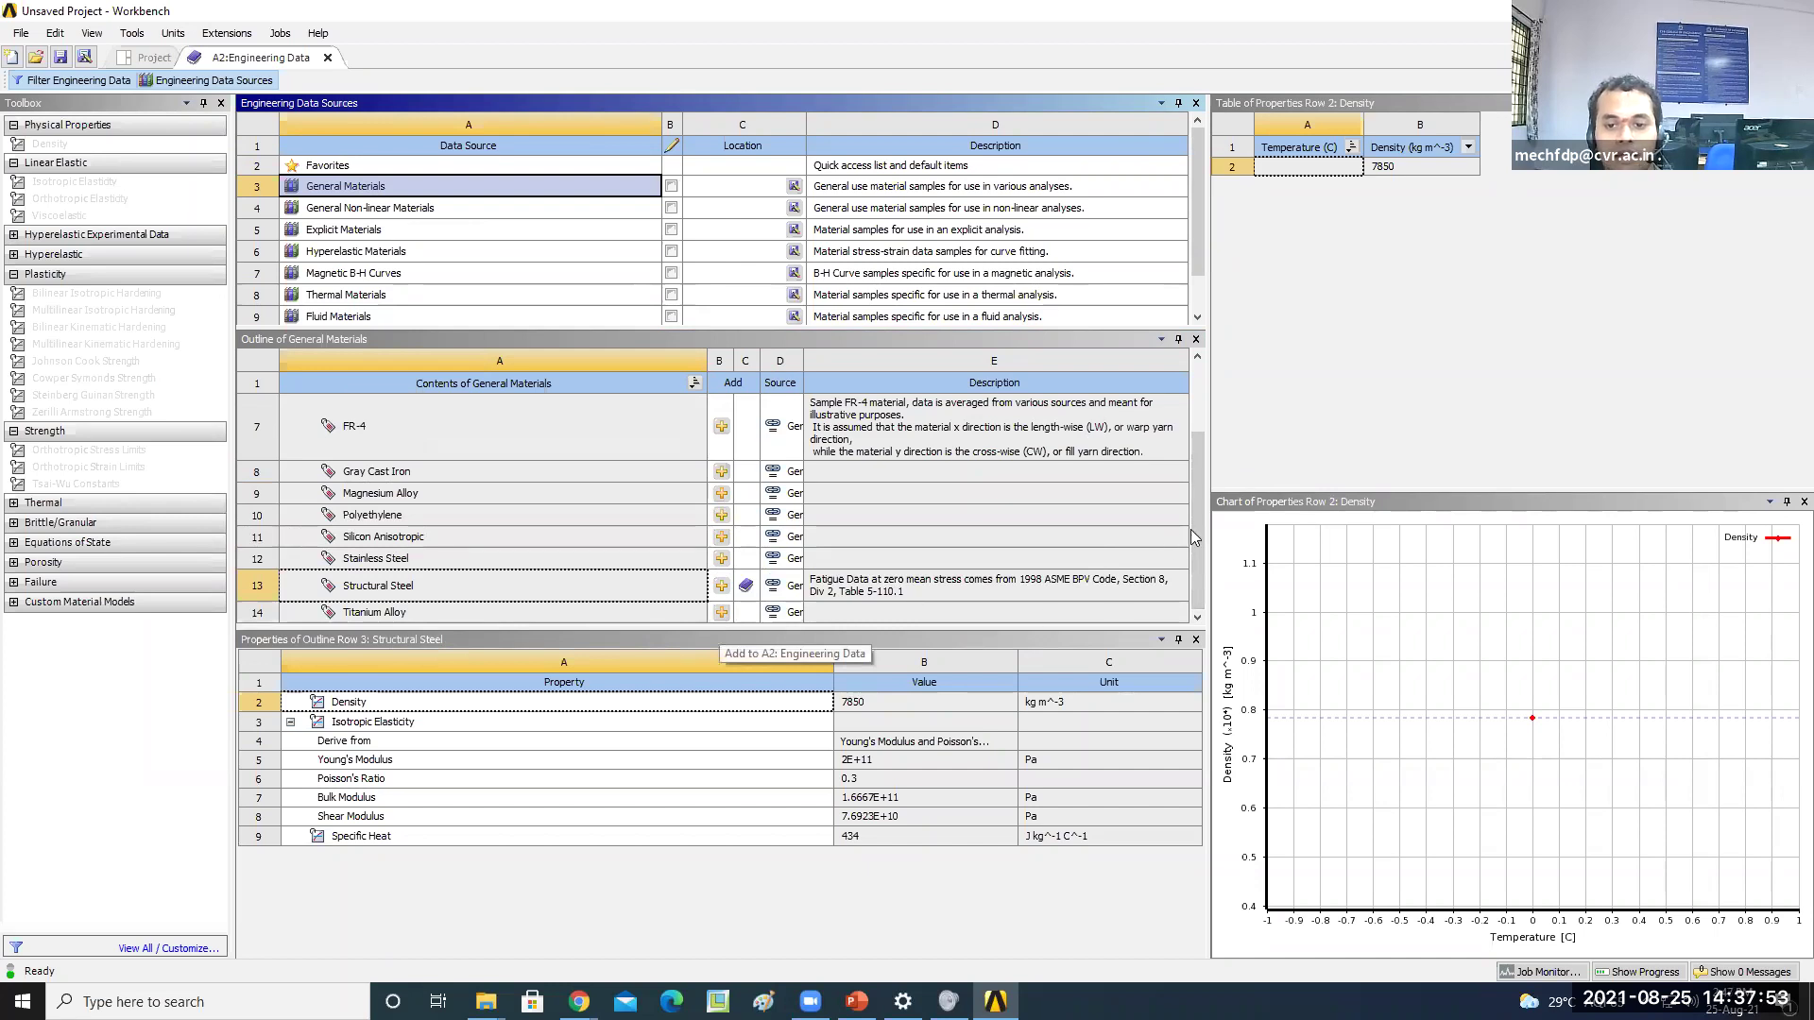
scroll(1206, 433, "up", 3)
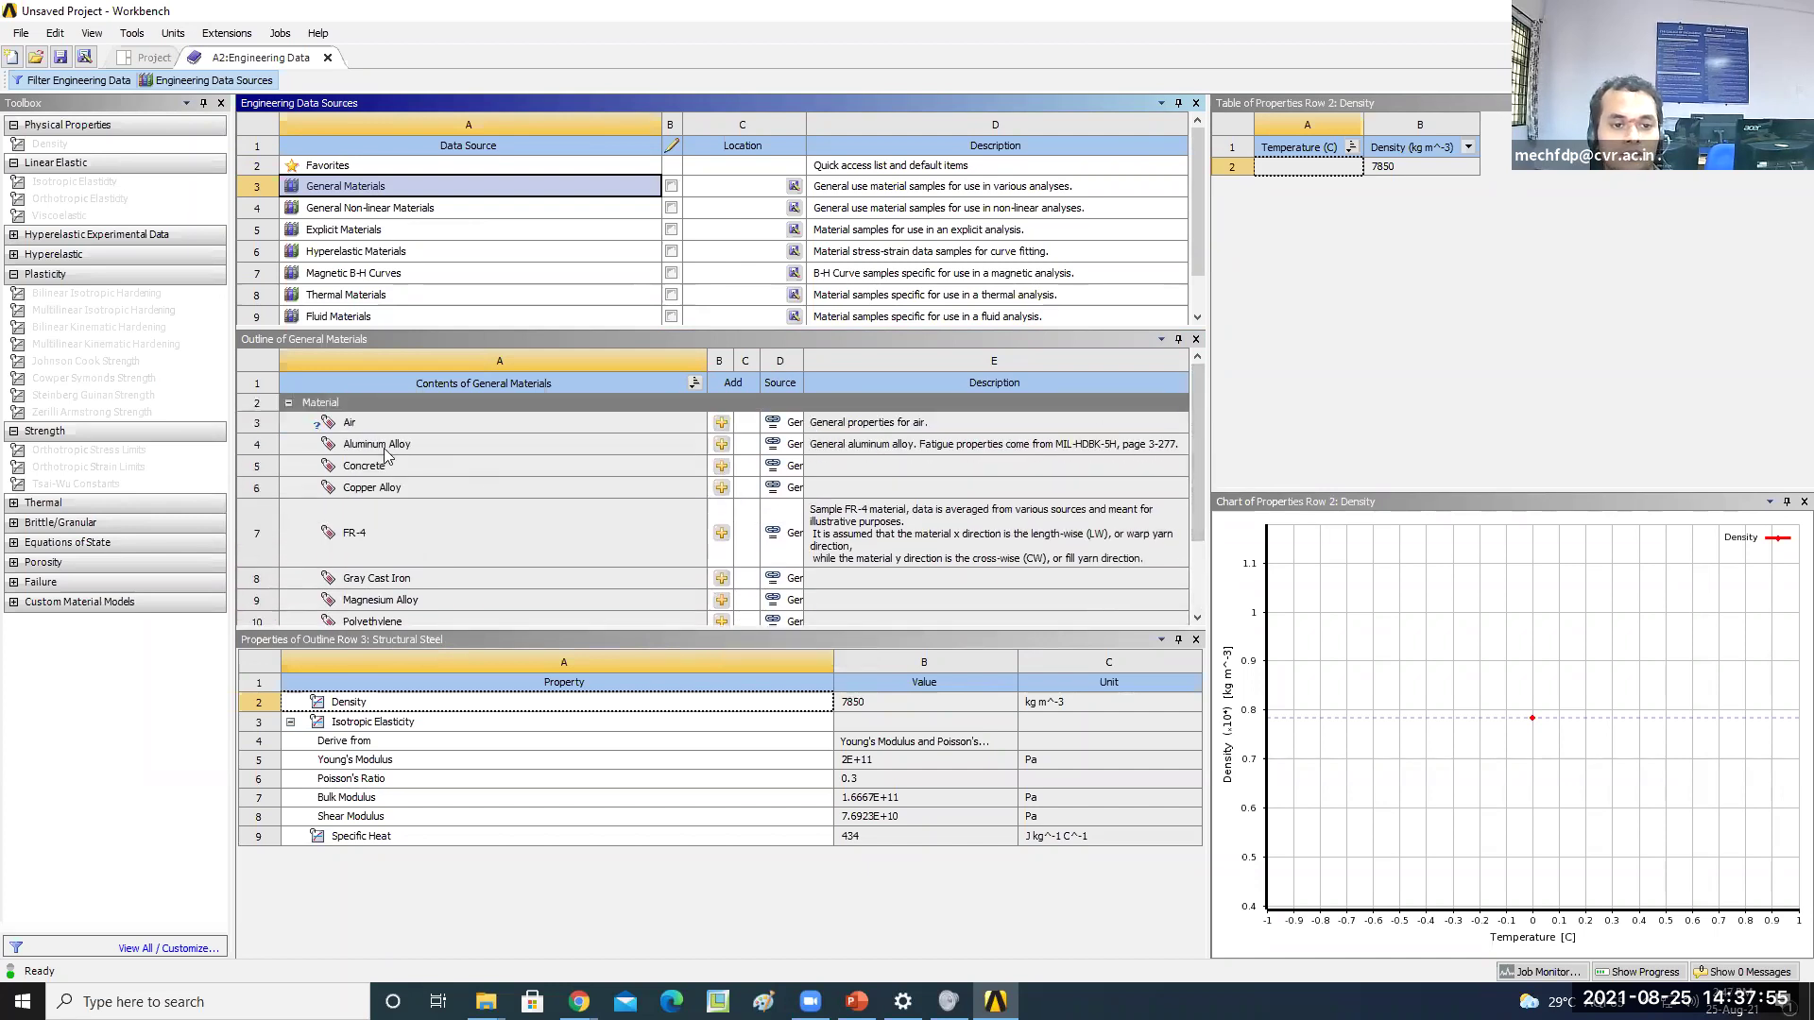
left_click(727, 452)
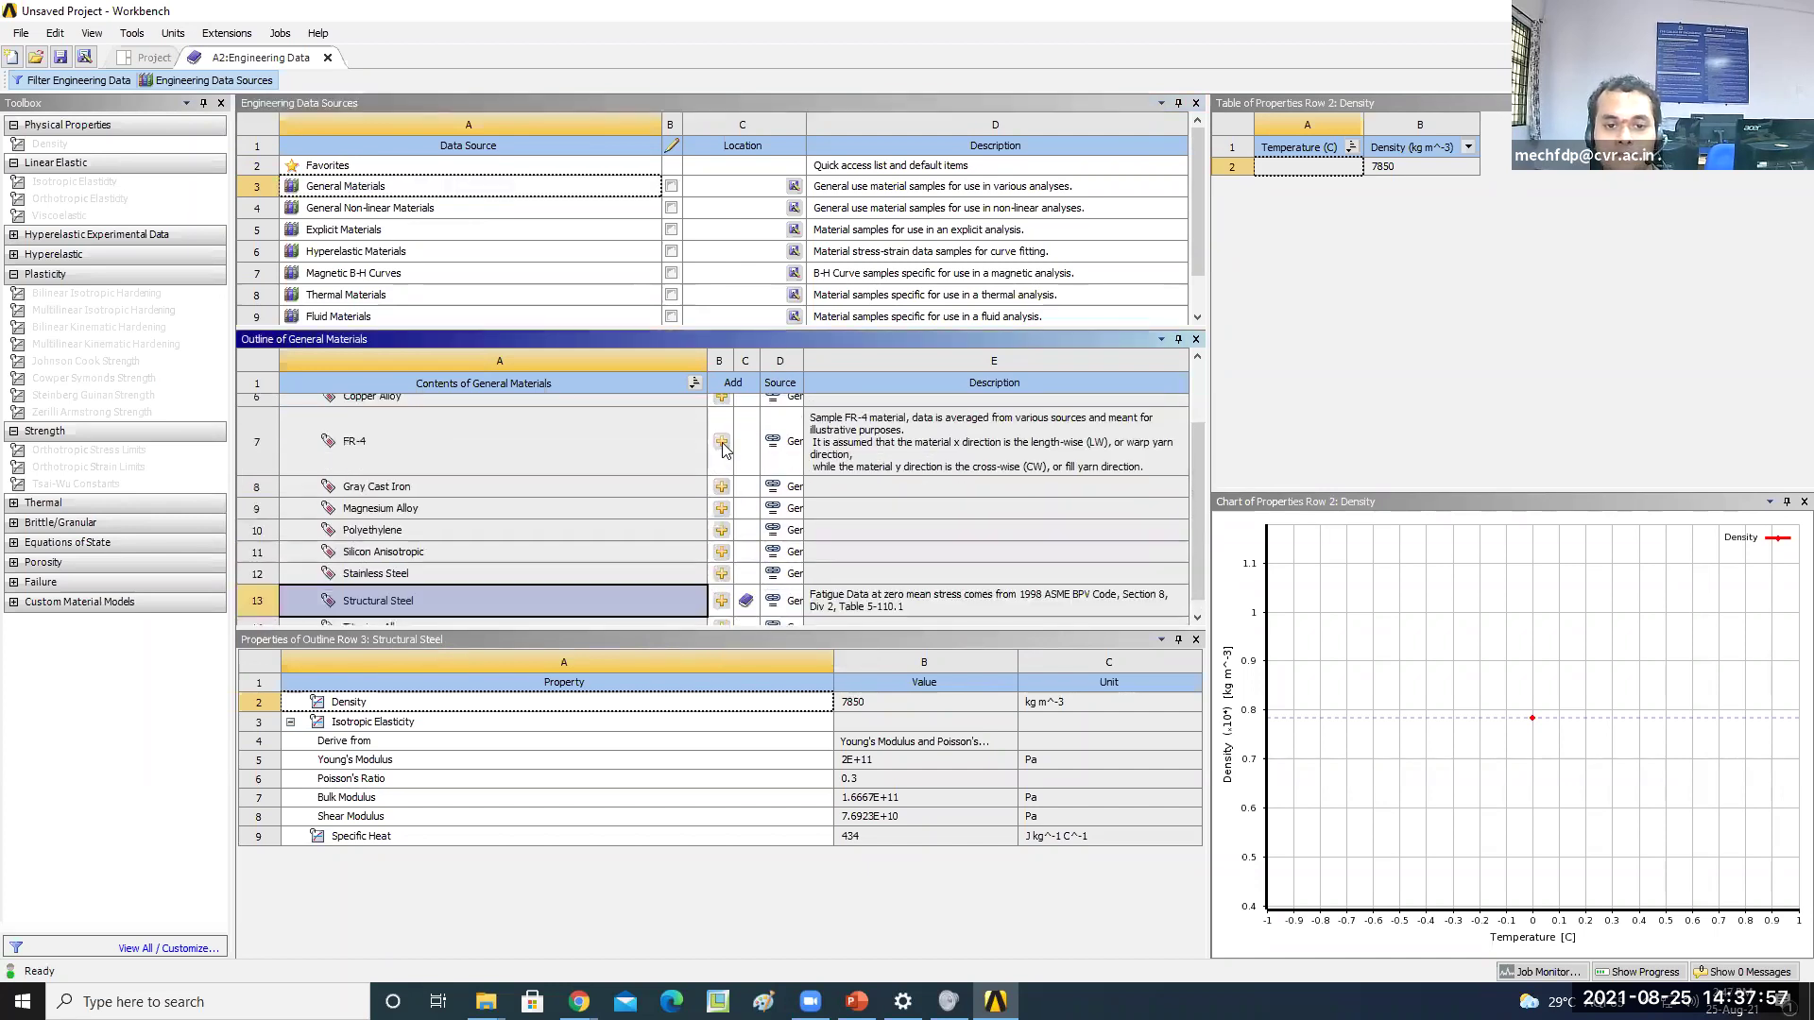
scroll(1202, 510, "up", 3)
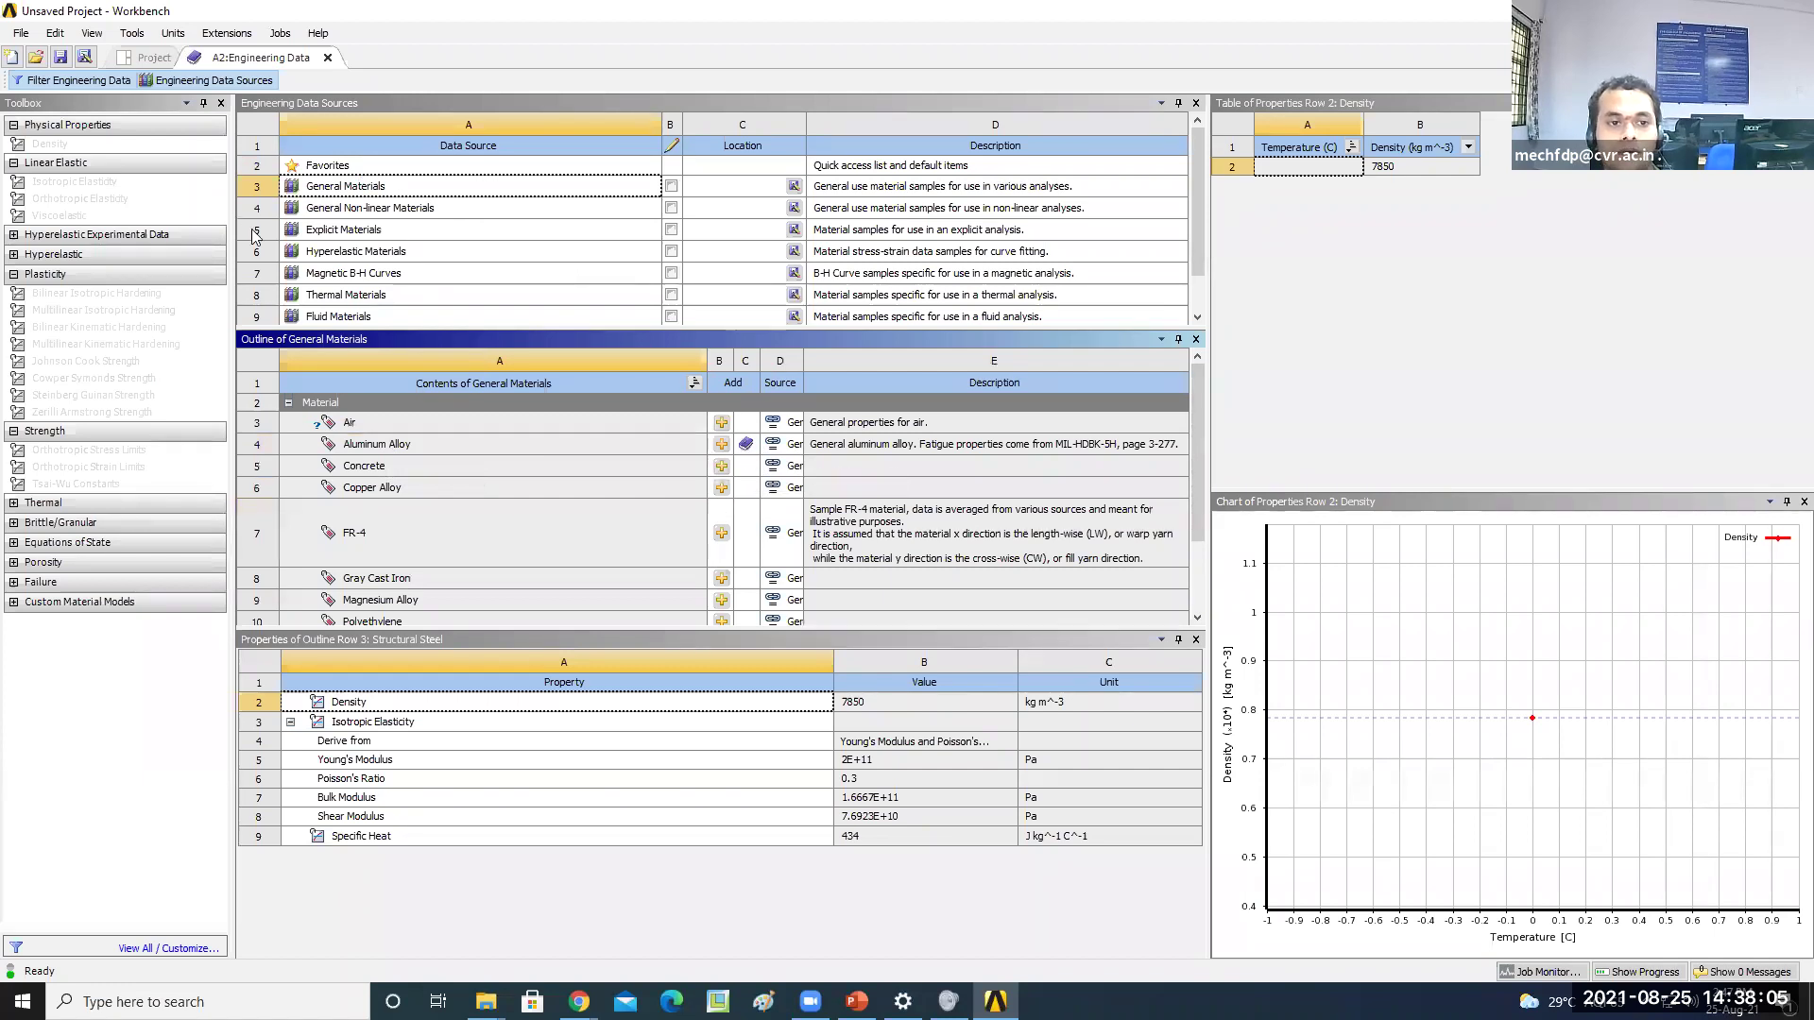
Add CONCRETE-L from the Explicit Materials data source, then leave the data sources and close Engineering Data
left_click(336, 228)
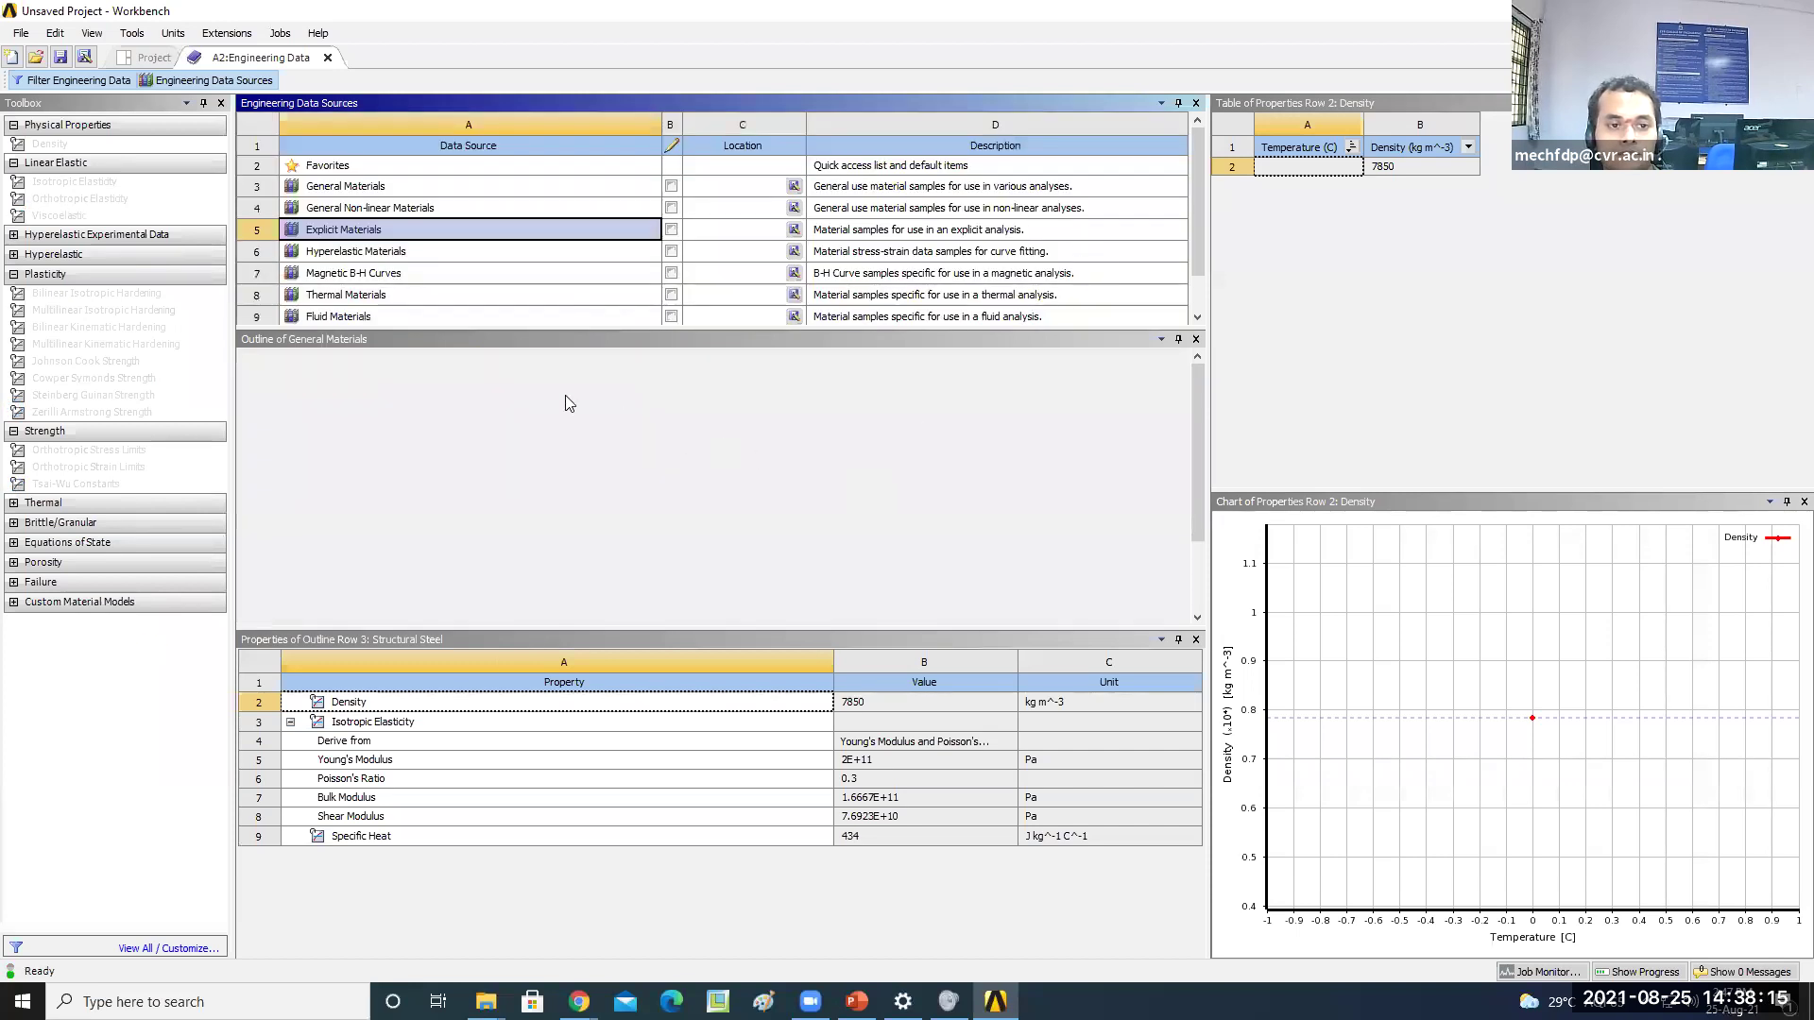
left_click(406, 236)
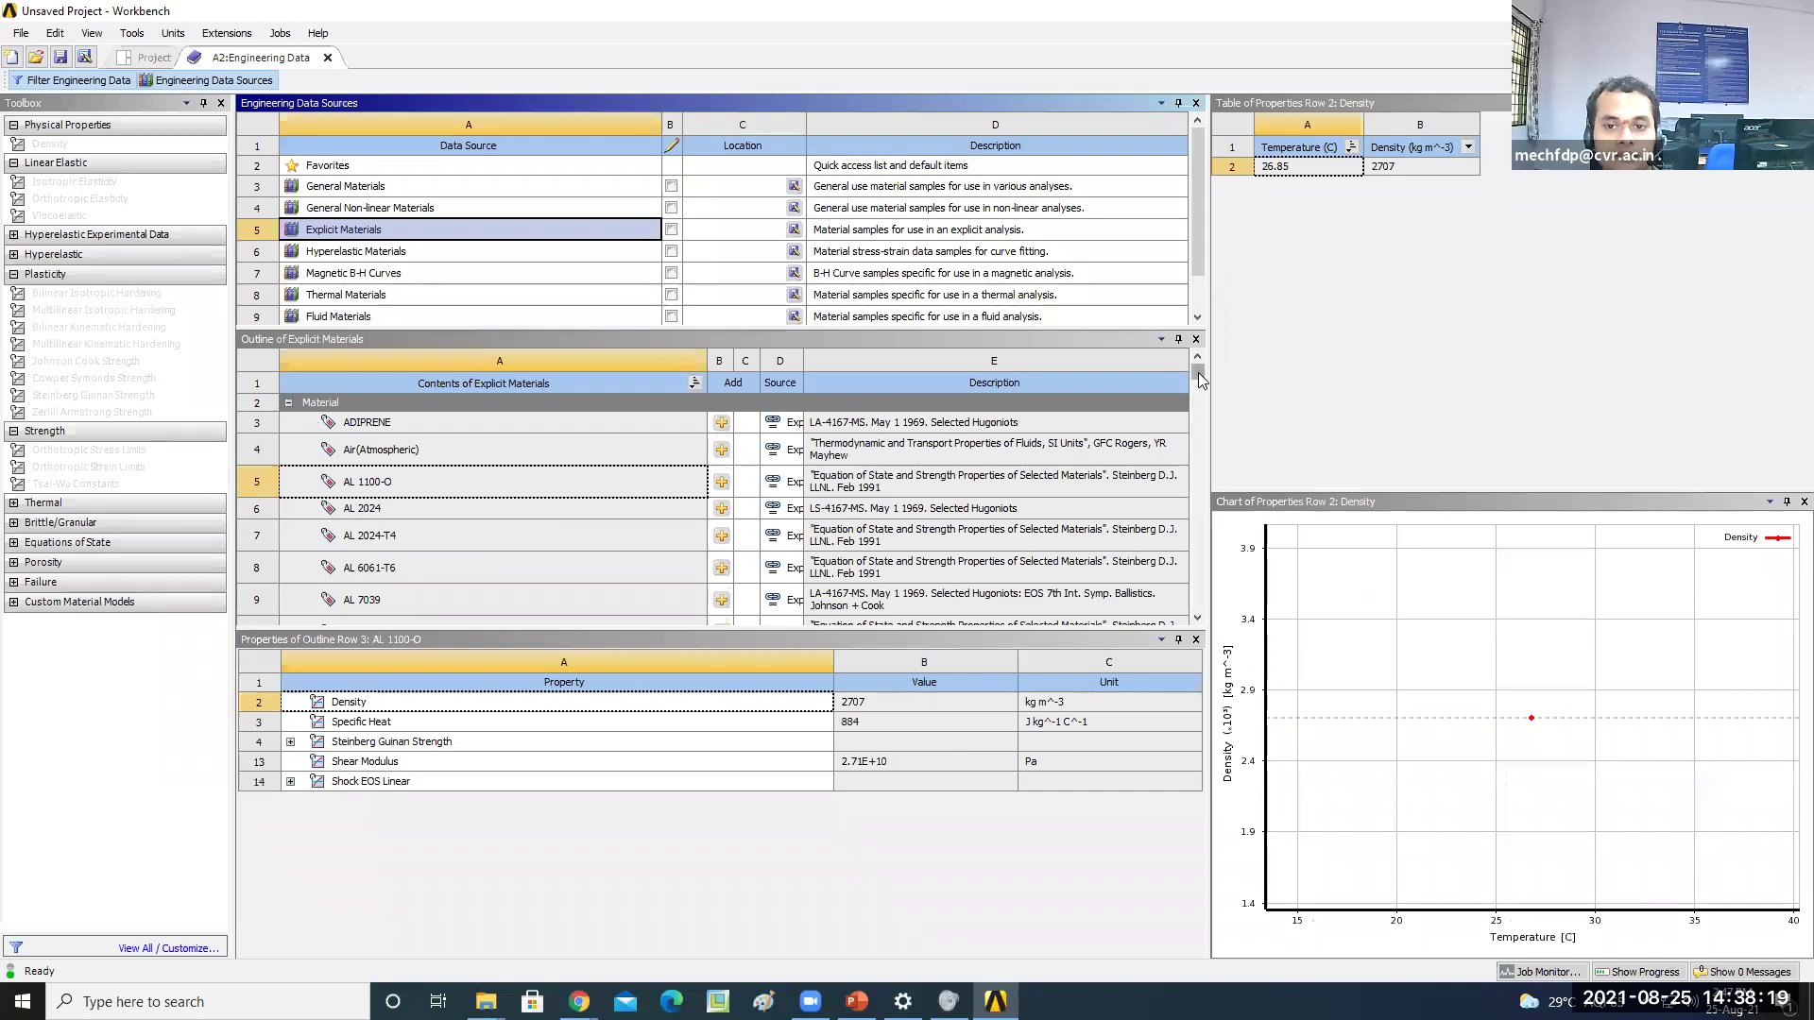
left_click_drag(1199, 377, 1200, 383)
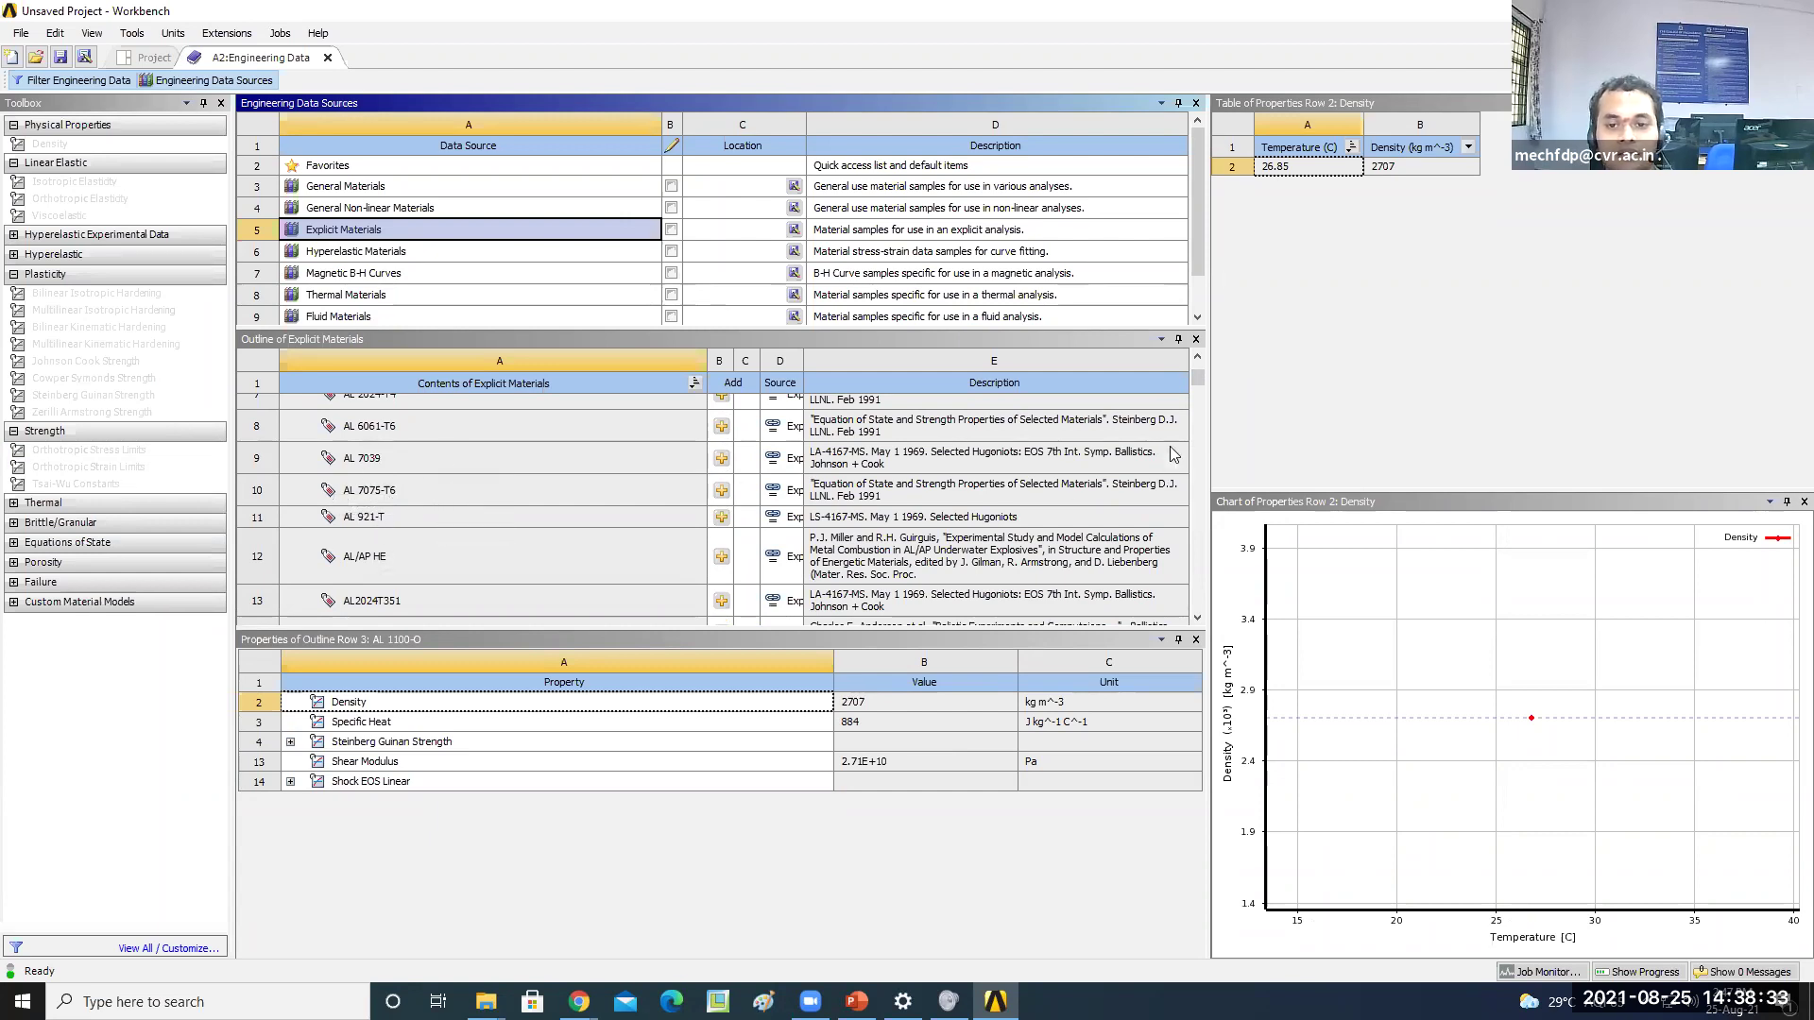
scroll(1200, 387, "down", 1)
left_click_drag(1200, 388, 1200, 411)
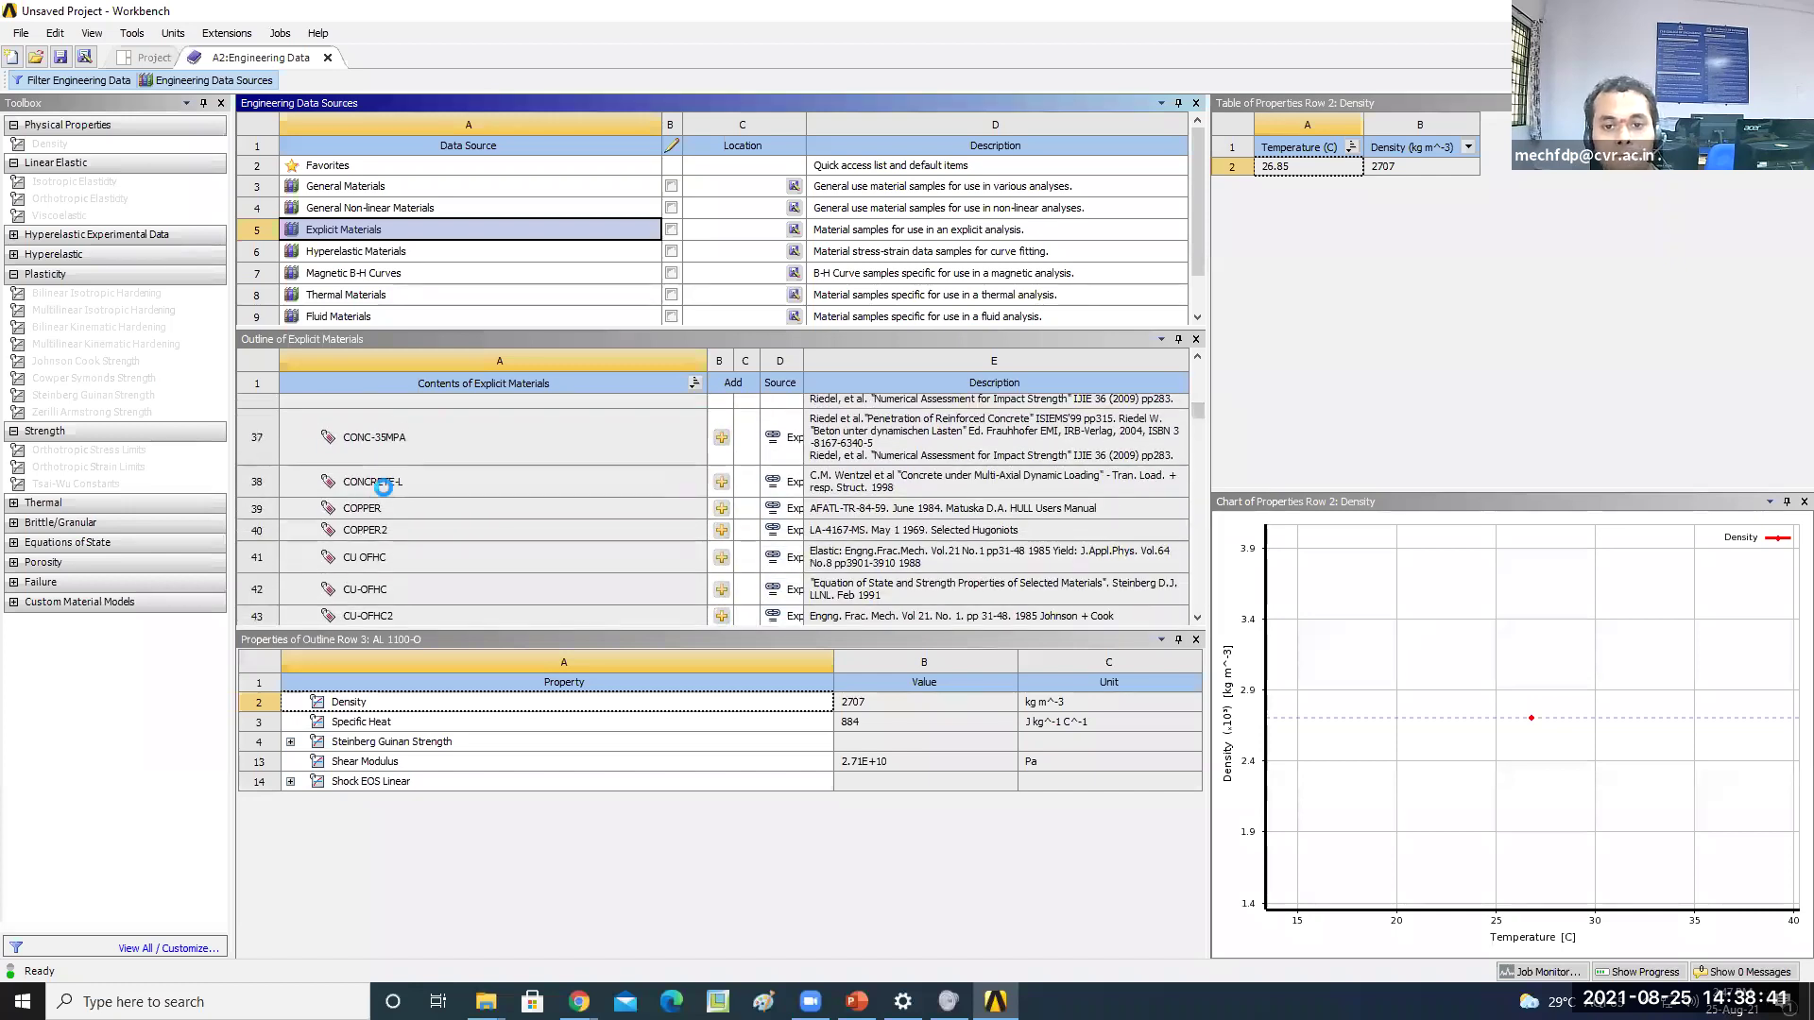
left_click(385, 487)
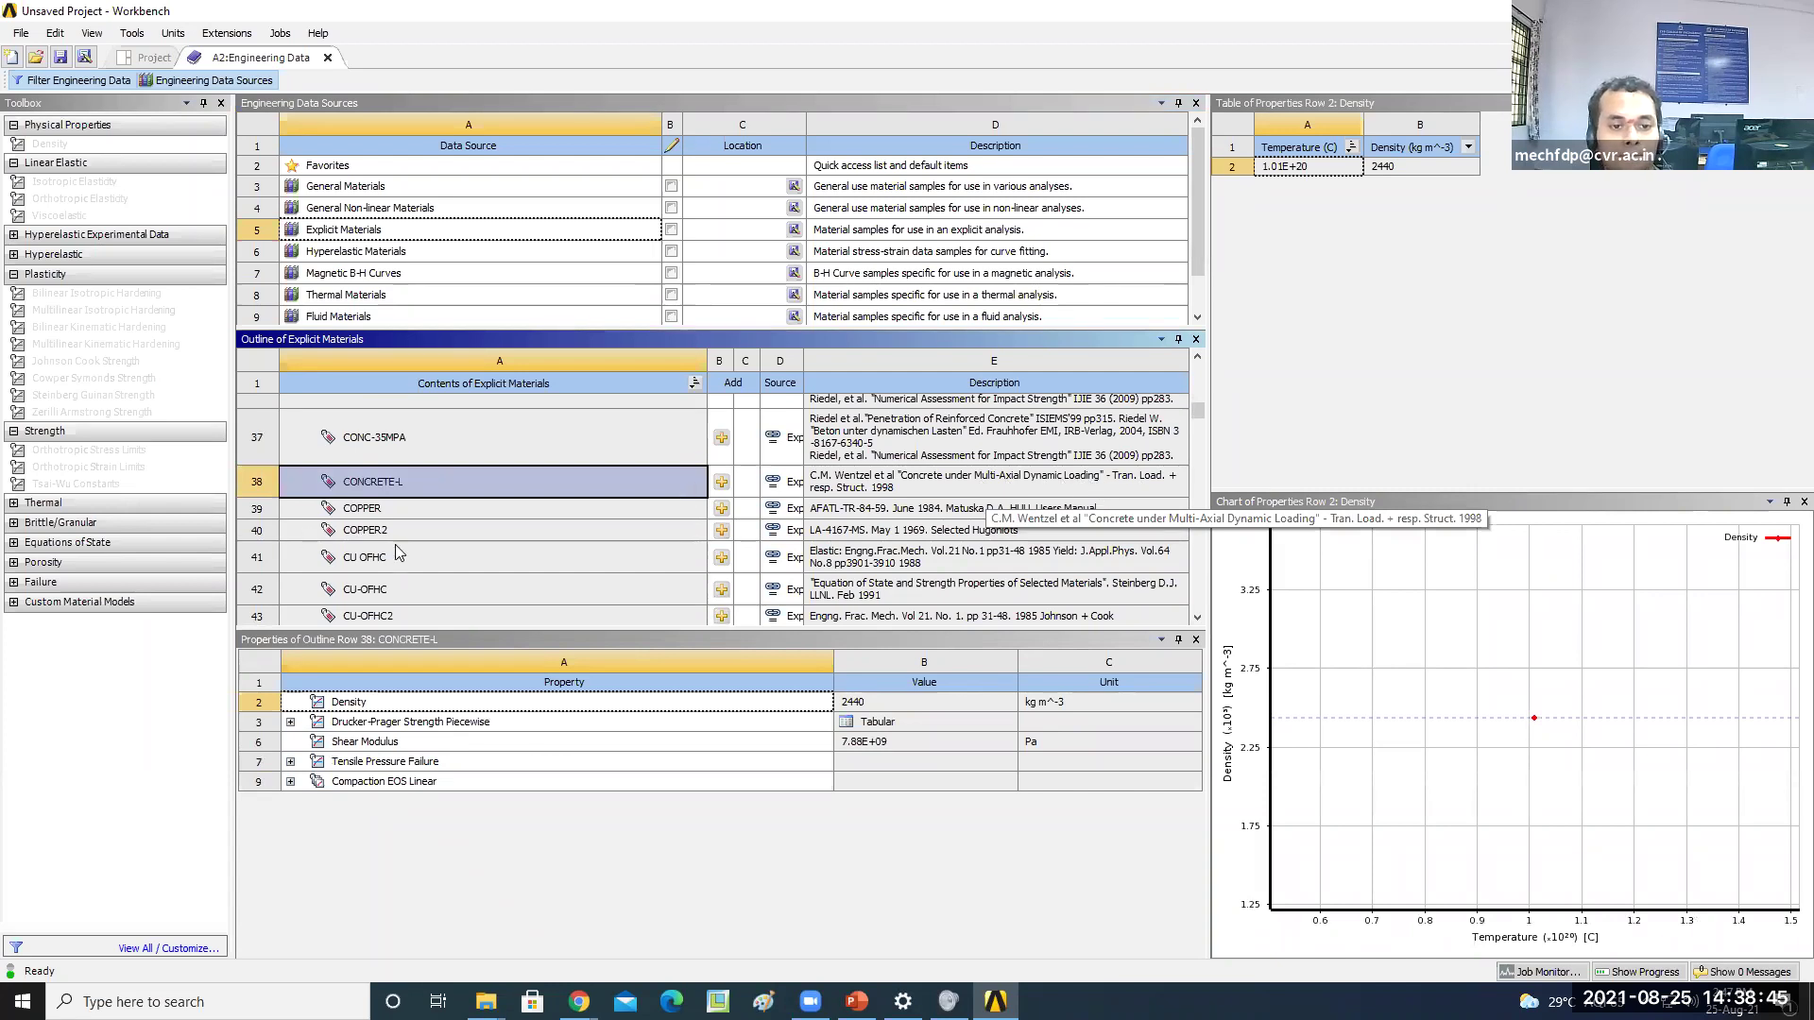
left_click(721, 484)
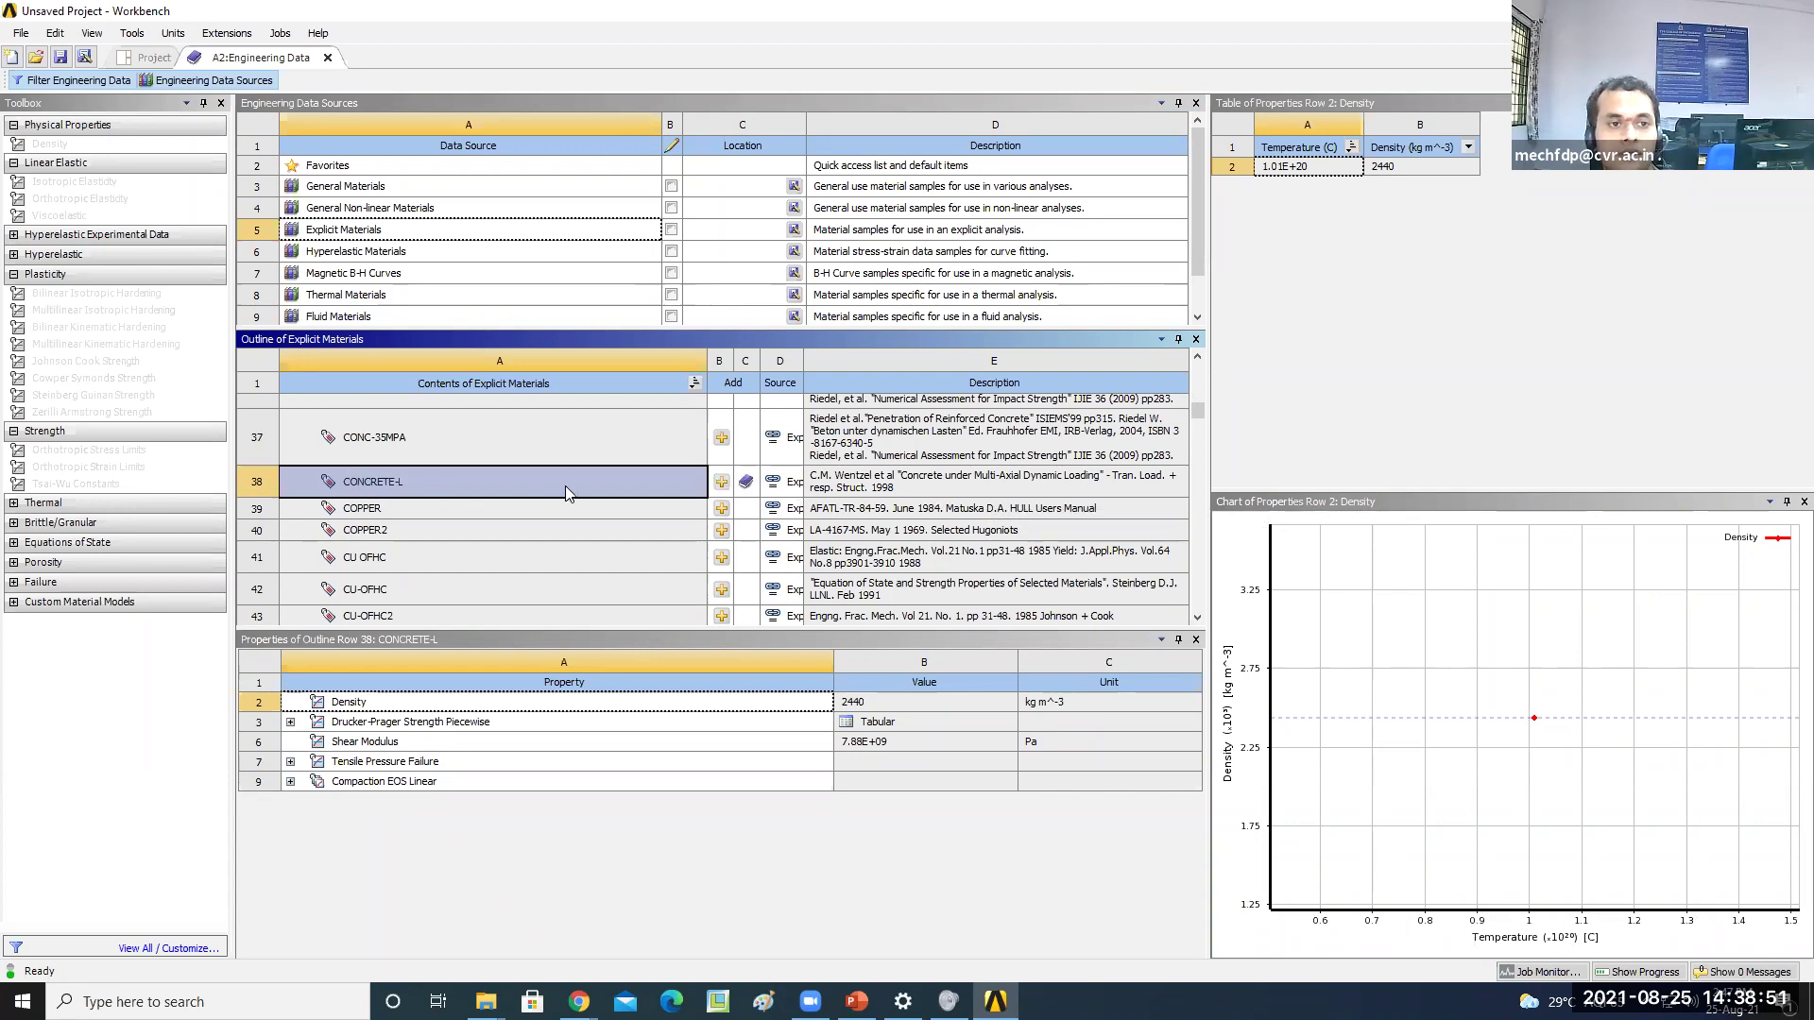
left_click(237, 81)
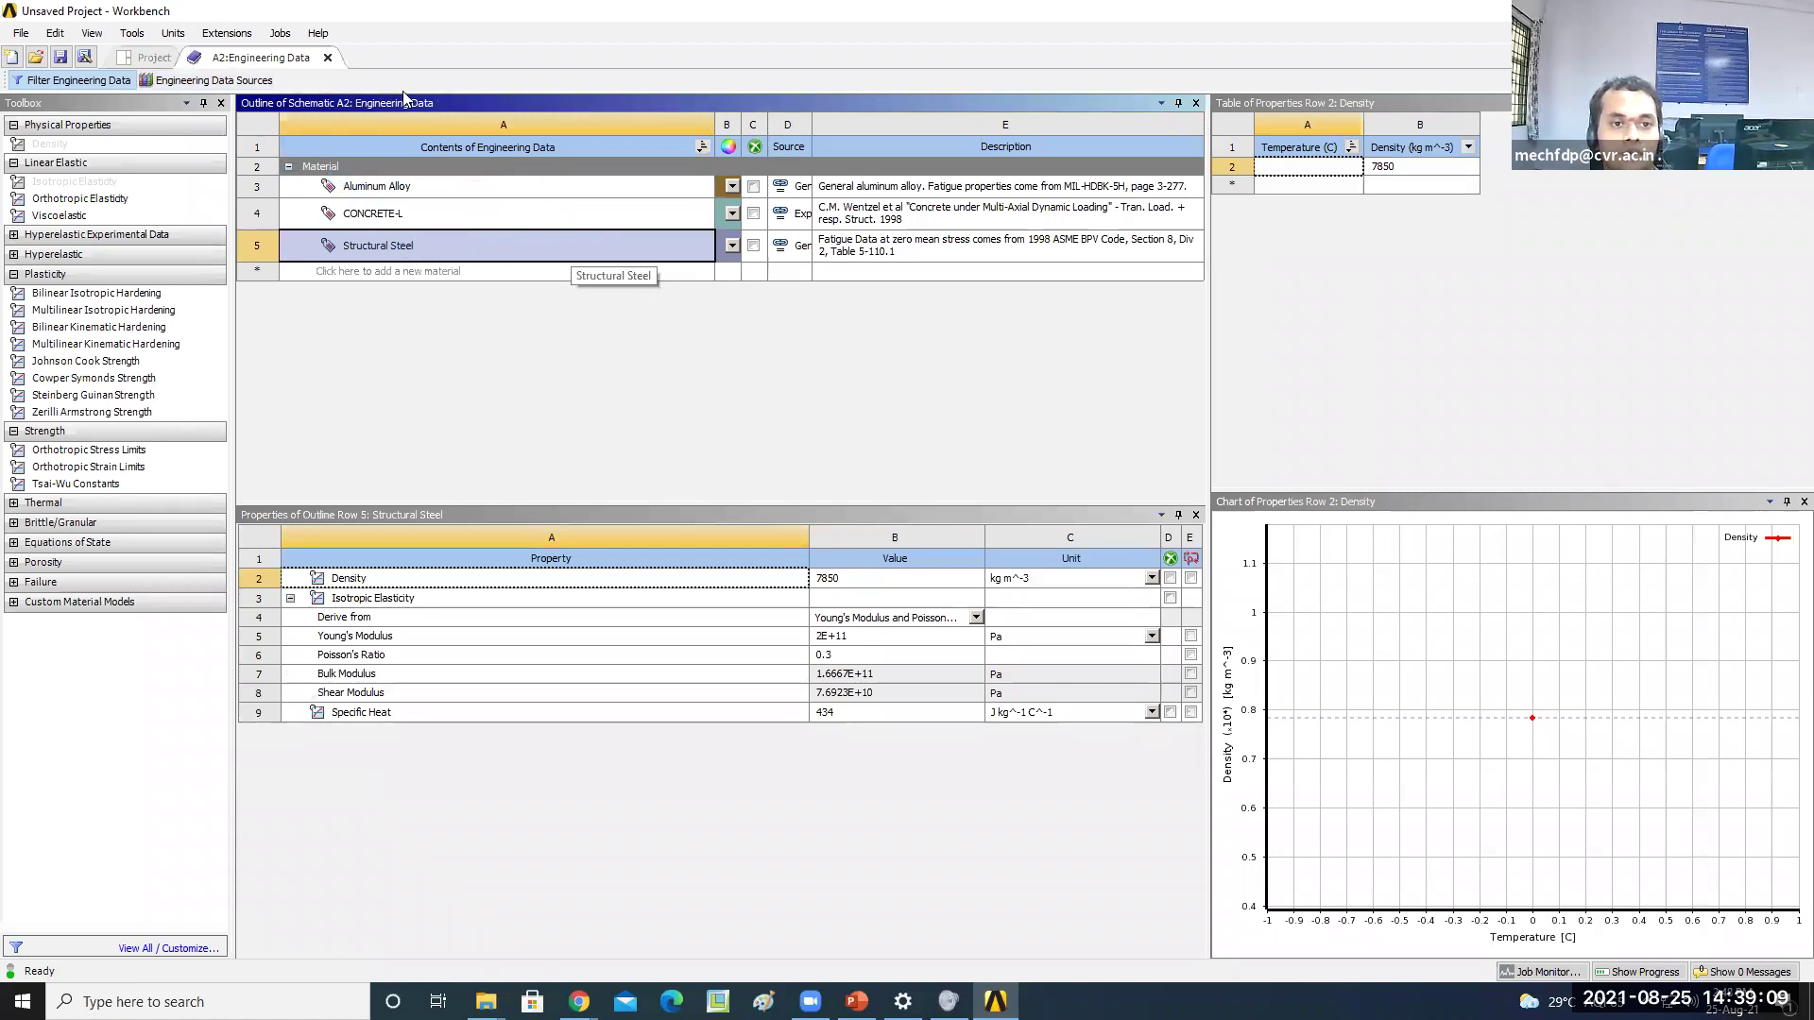
left_click(328, 58)
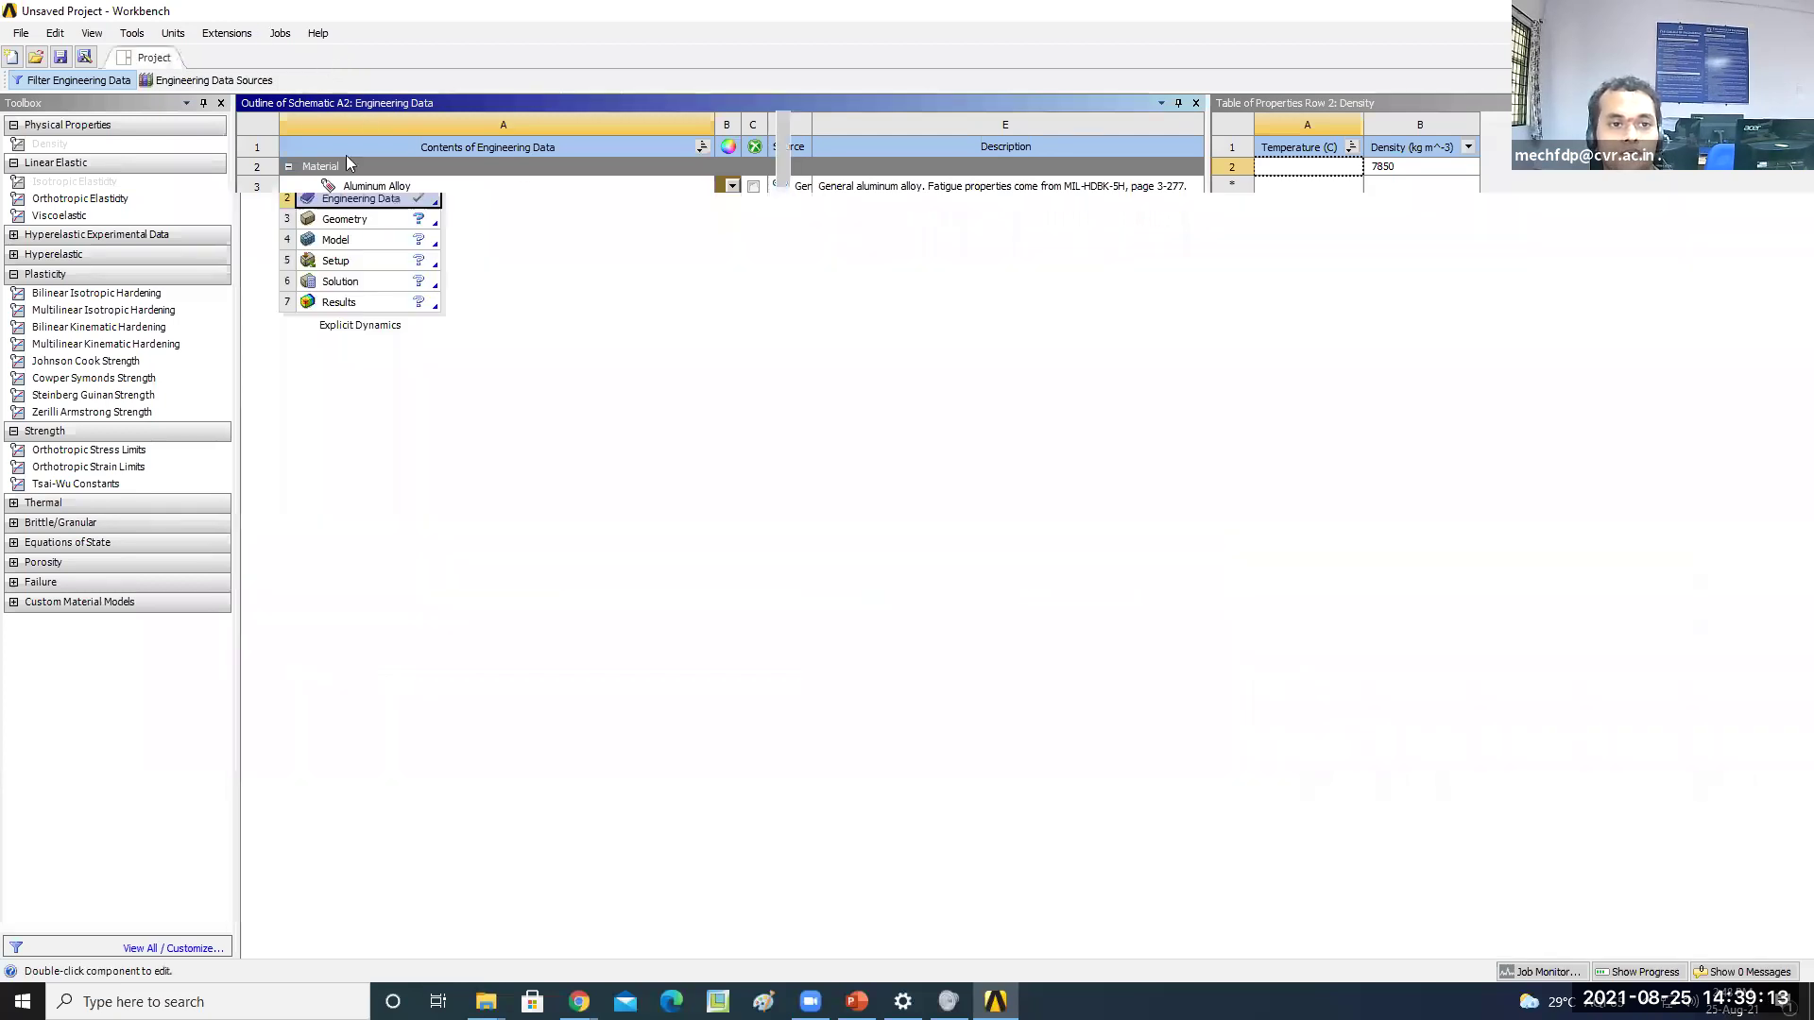
Import car iges.igs from the FEA-RP FDP Day-3 folder as the geometry of the Explicit Dynamics system
left_click(391, 223)
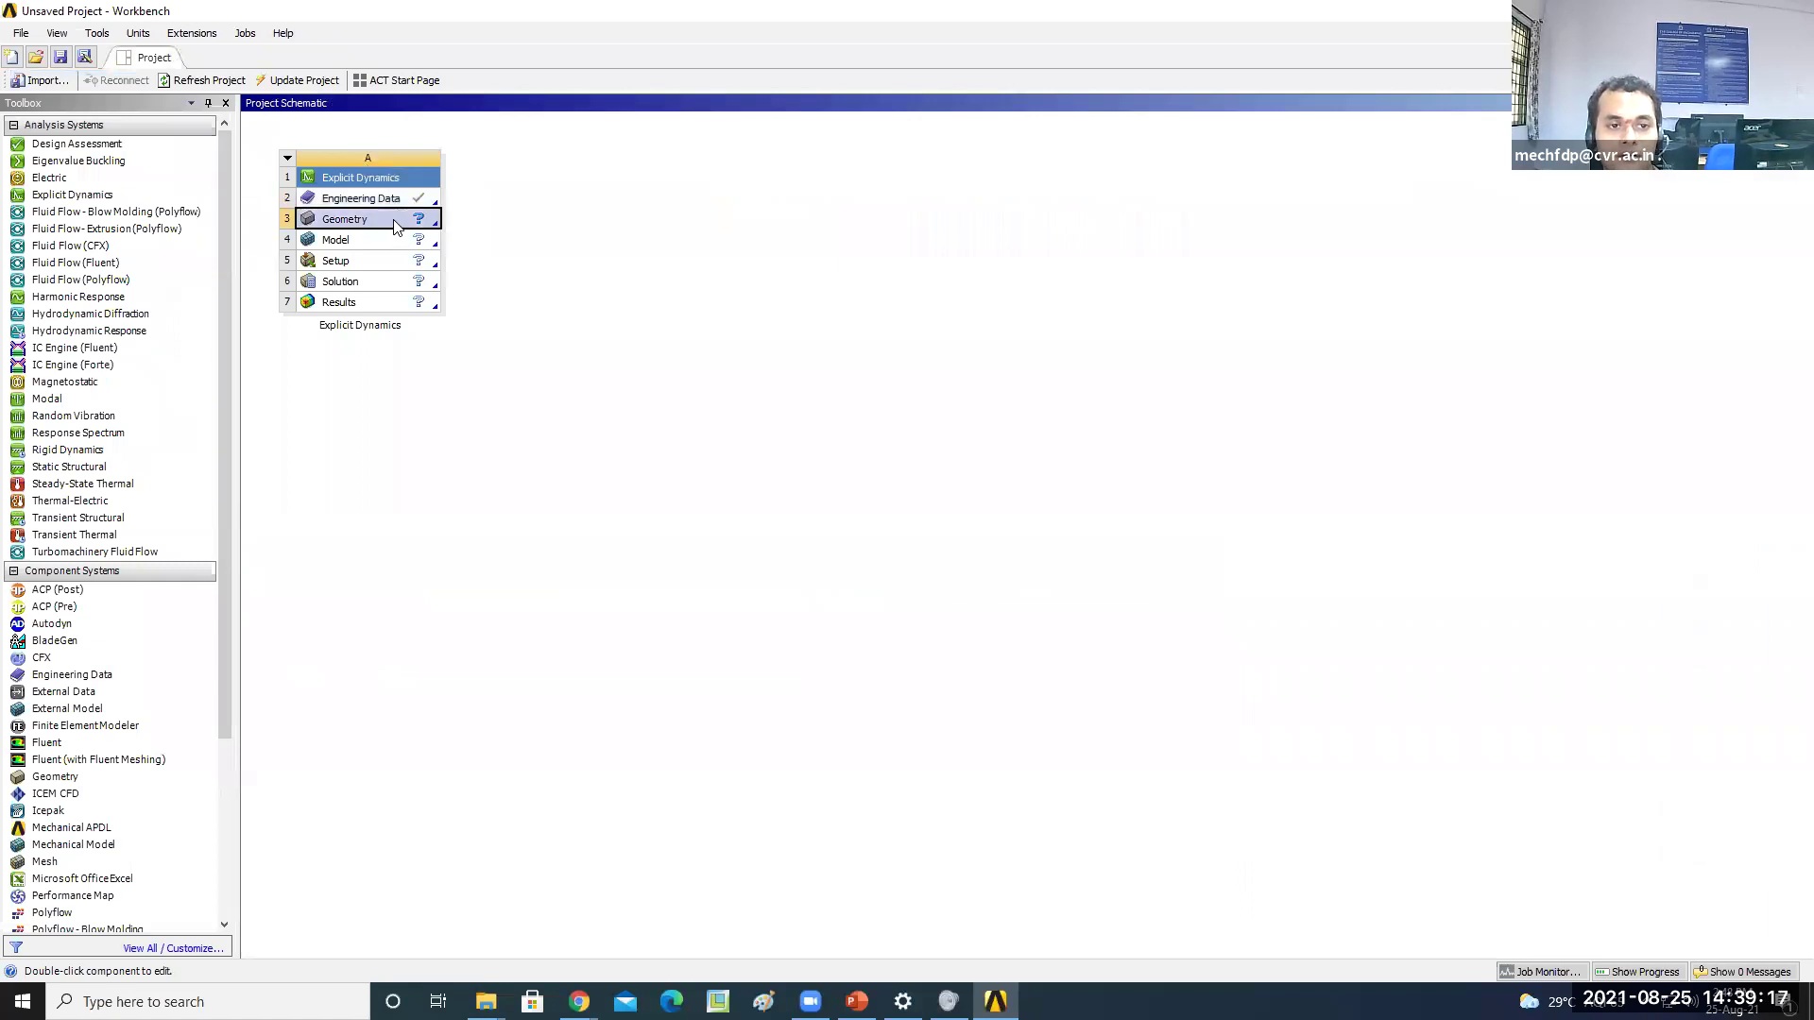
right_click(394, 225)
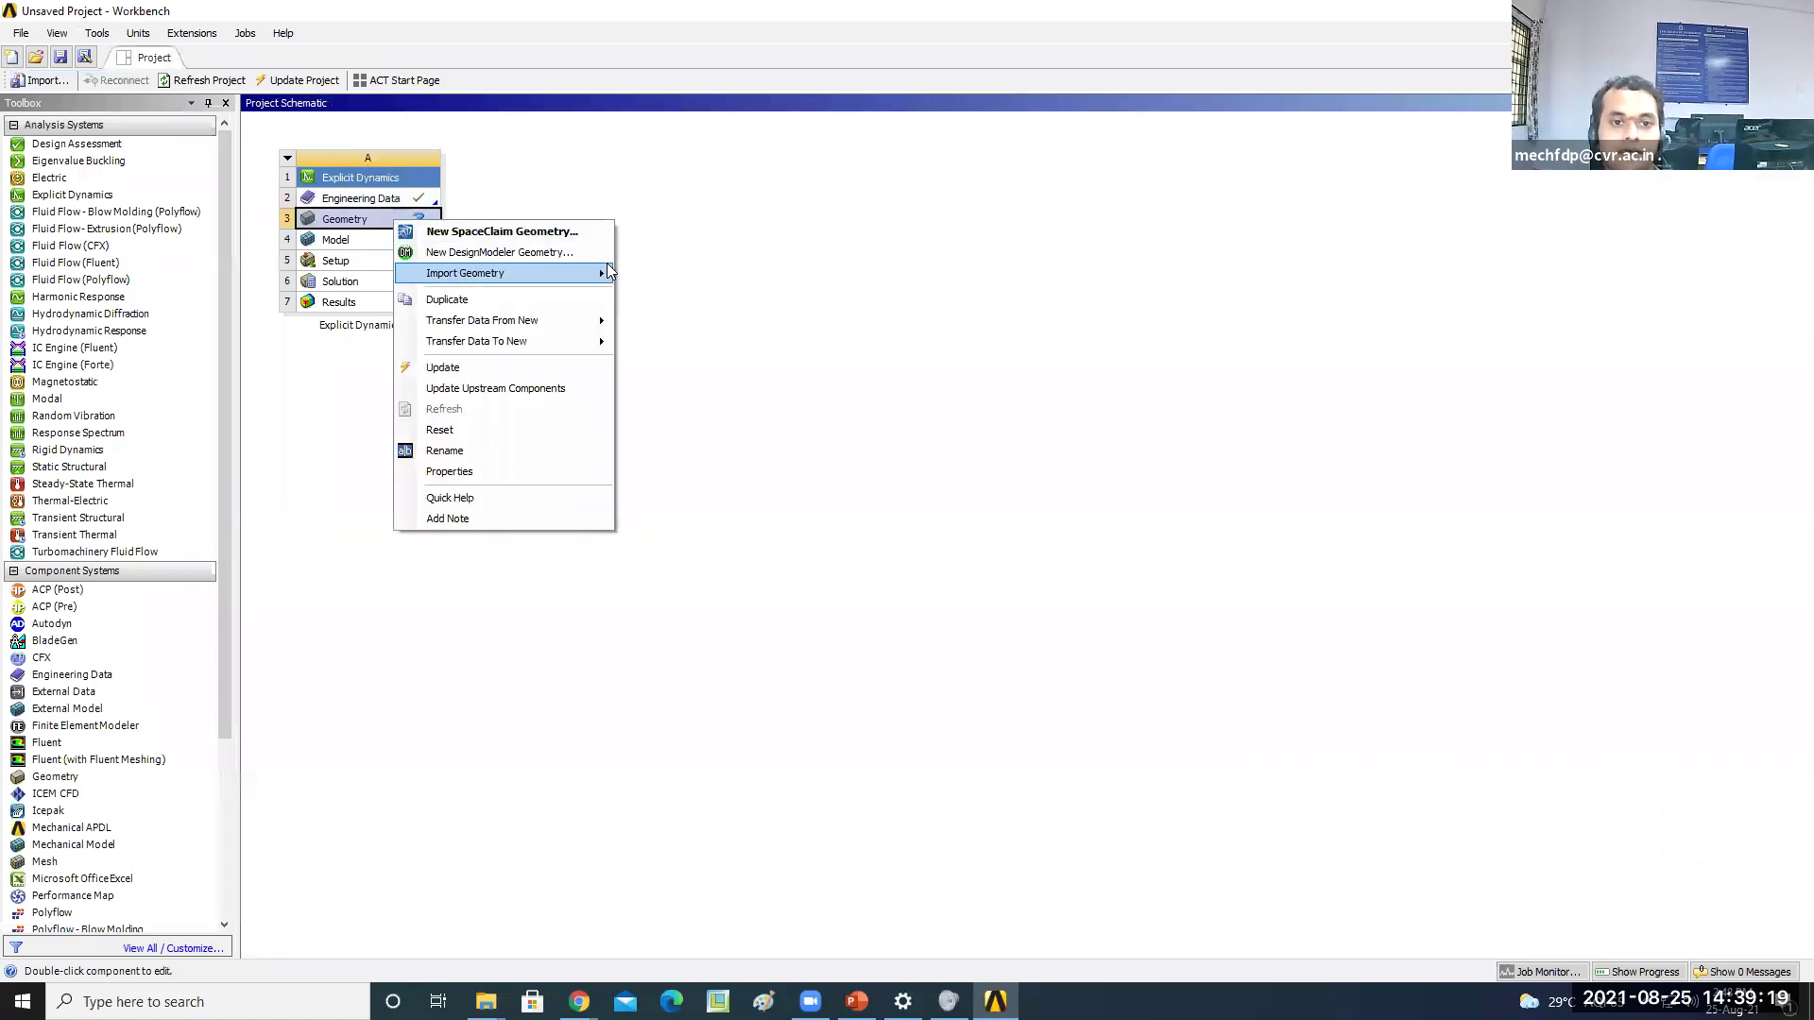
mouse_move(607, 273)
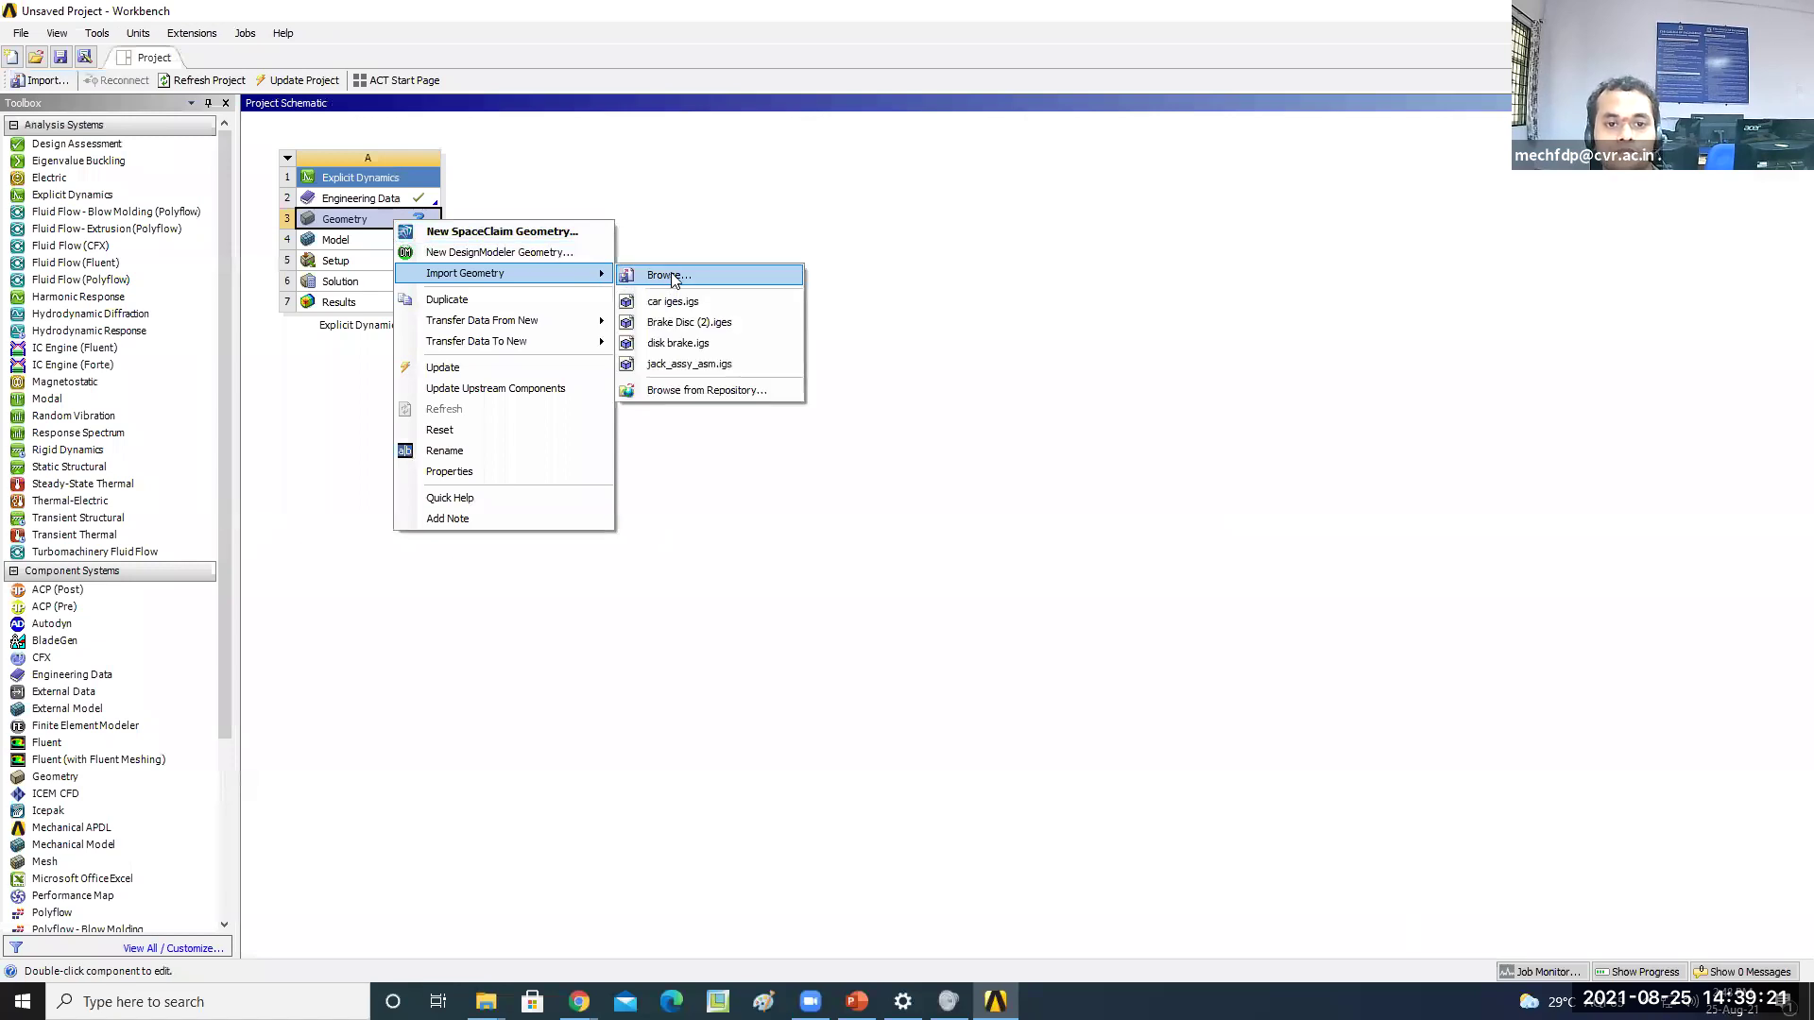
left_click(673, 275)
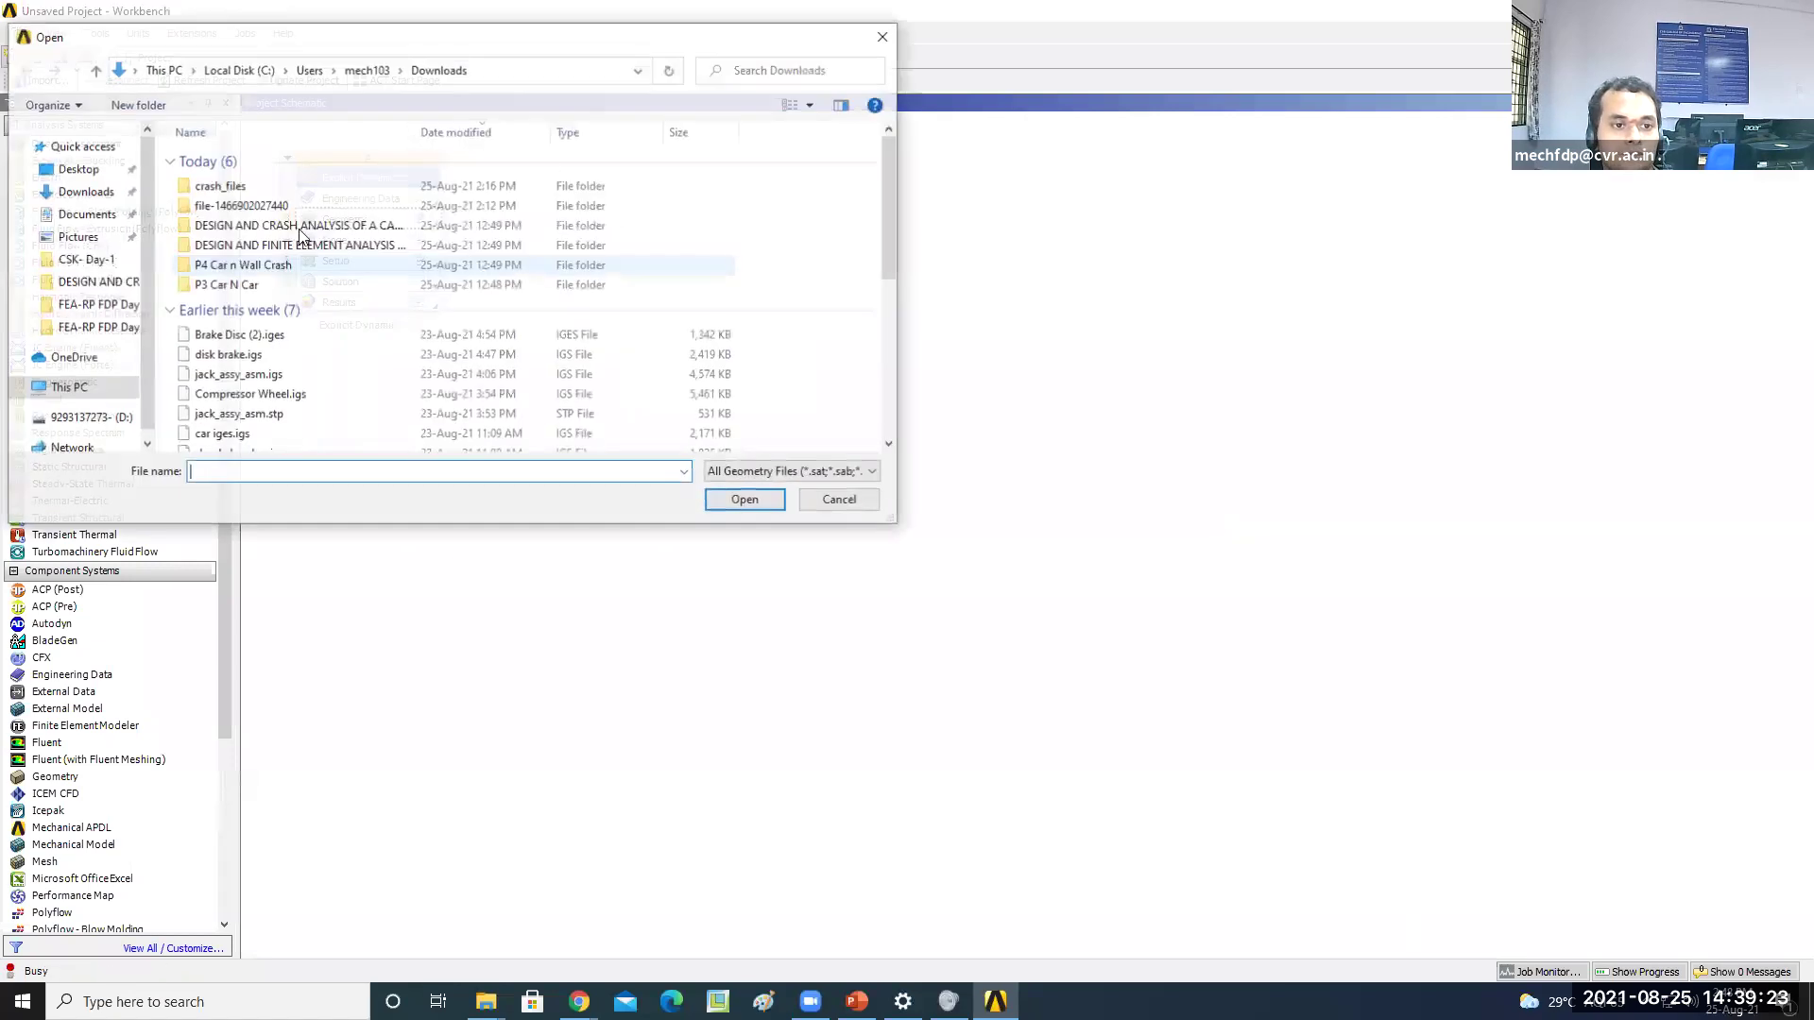
left_click(97, 327)
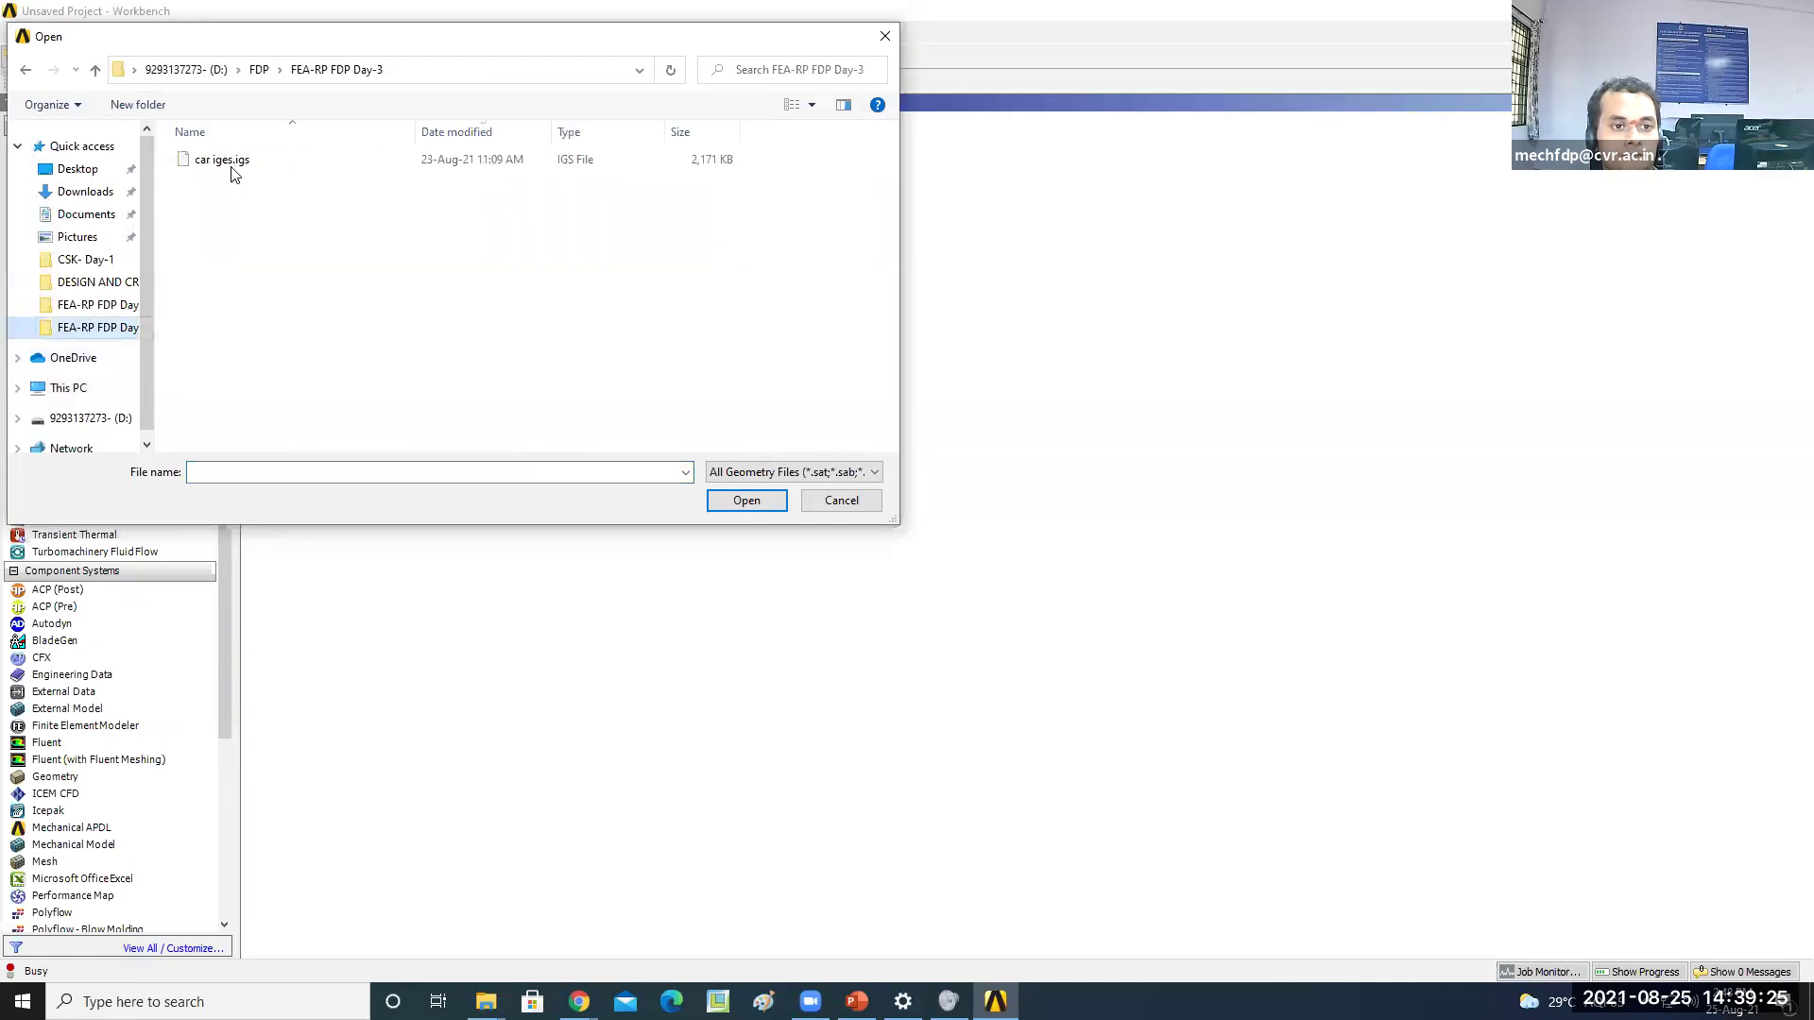
left_click(226, 161)
left_click(754, 504)
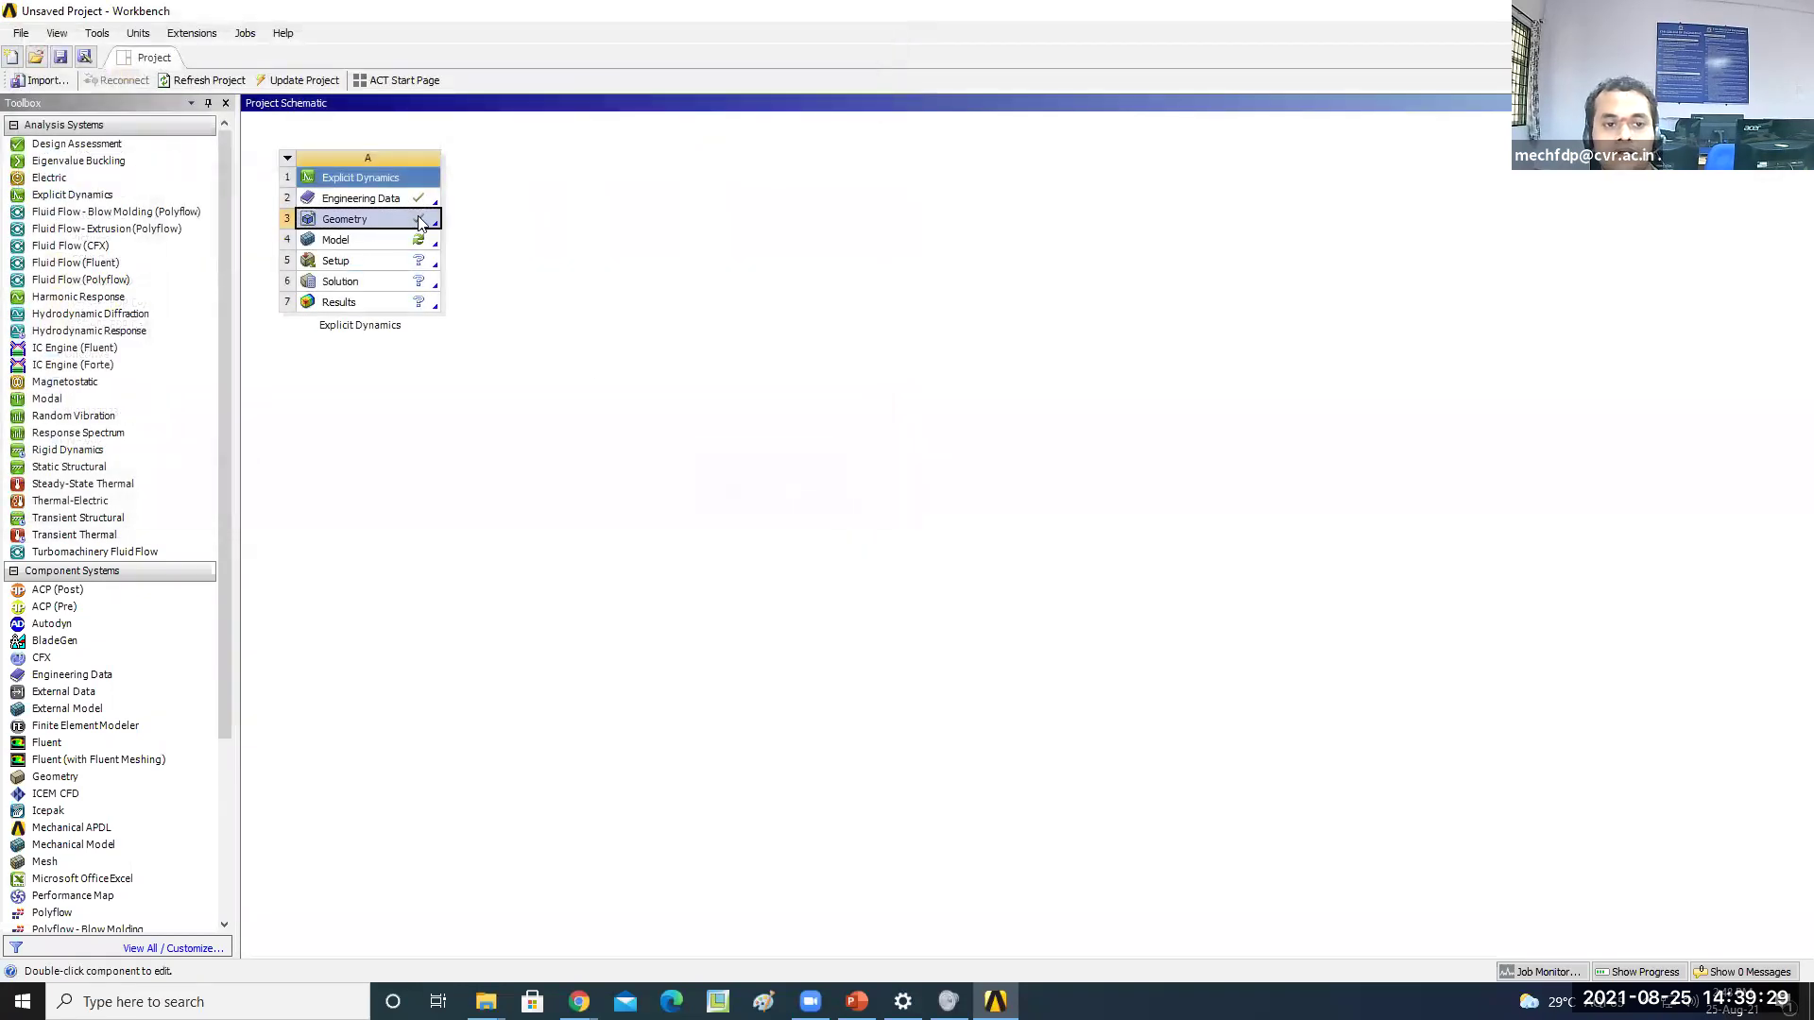
Open the system's model for editing and assign CONCRETE-L as the material of the solid wall body
double_click(369, 244)
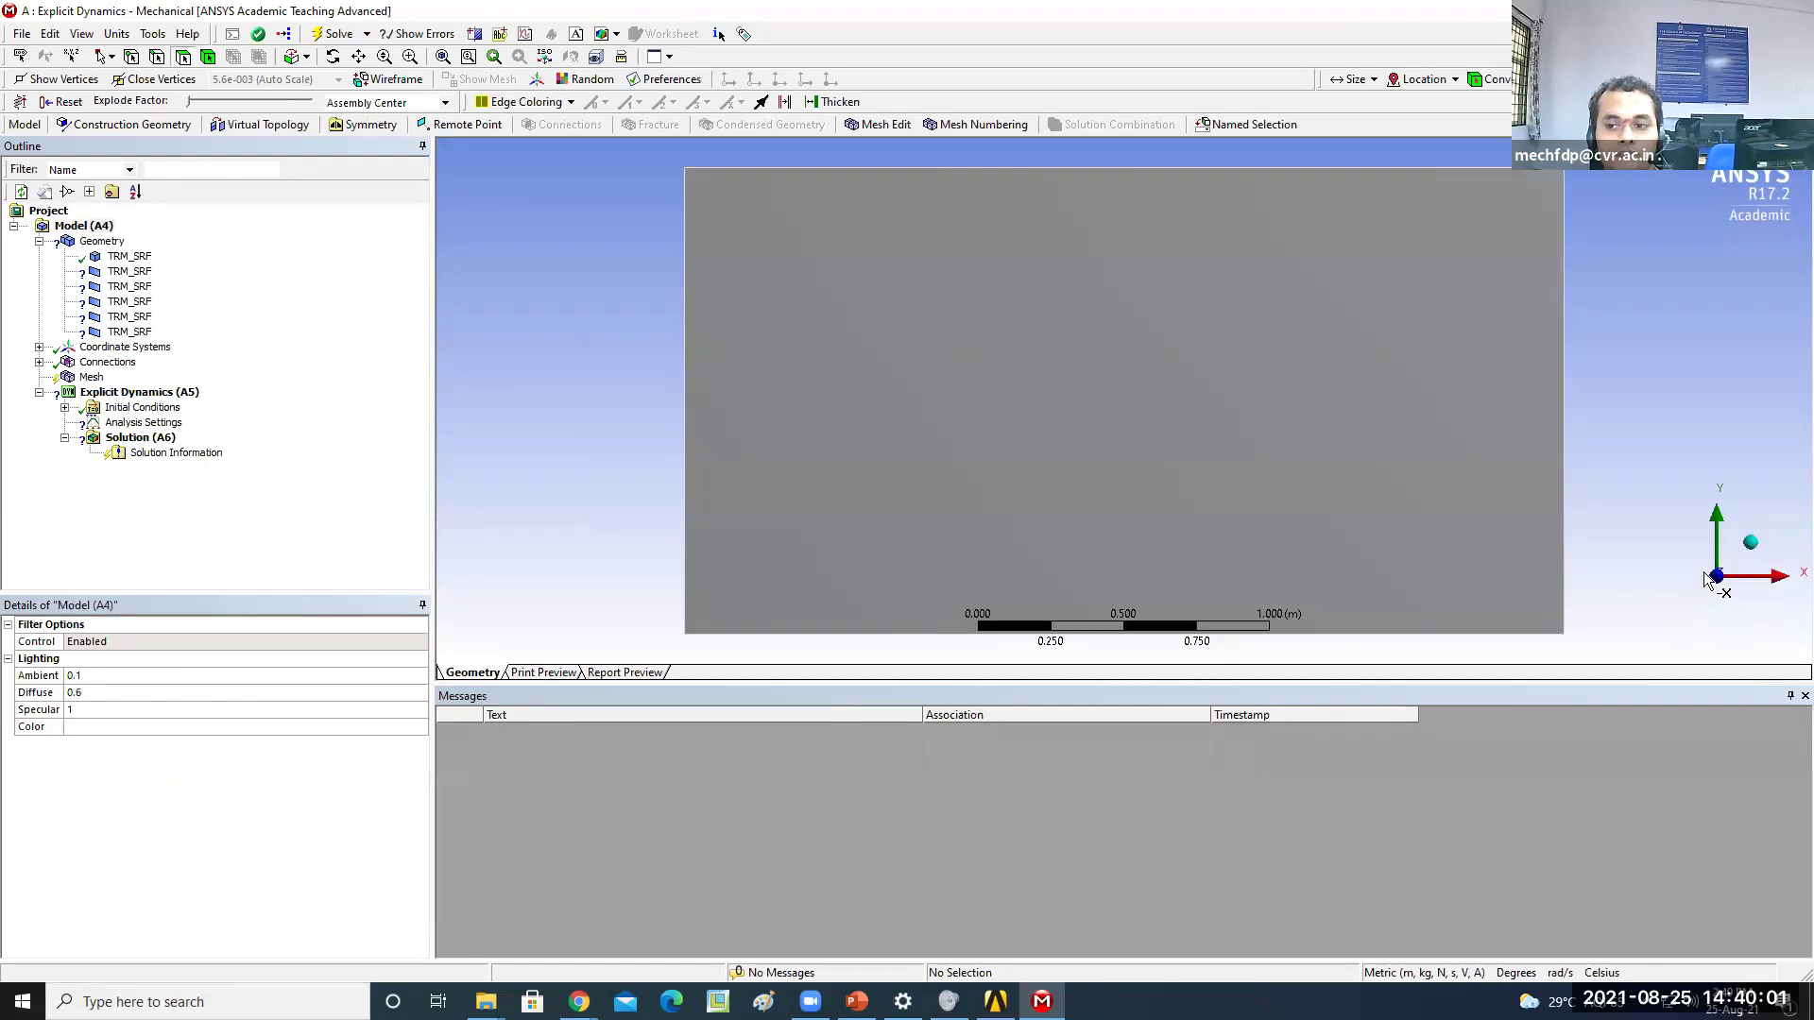
middle_click_drag(1471, 516, 1328, 484)
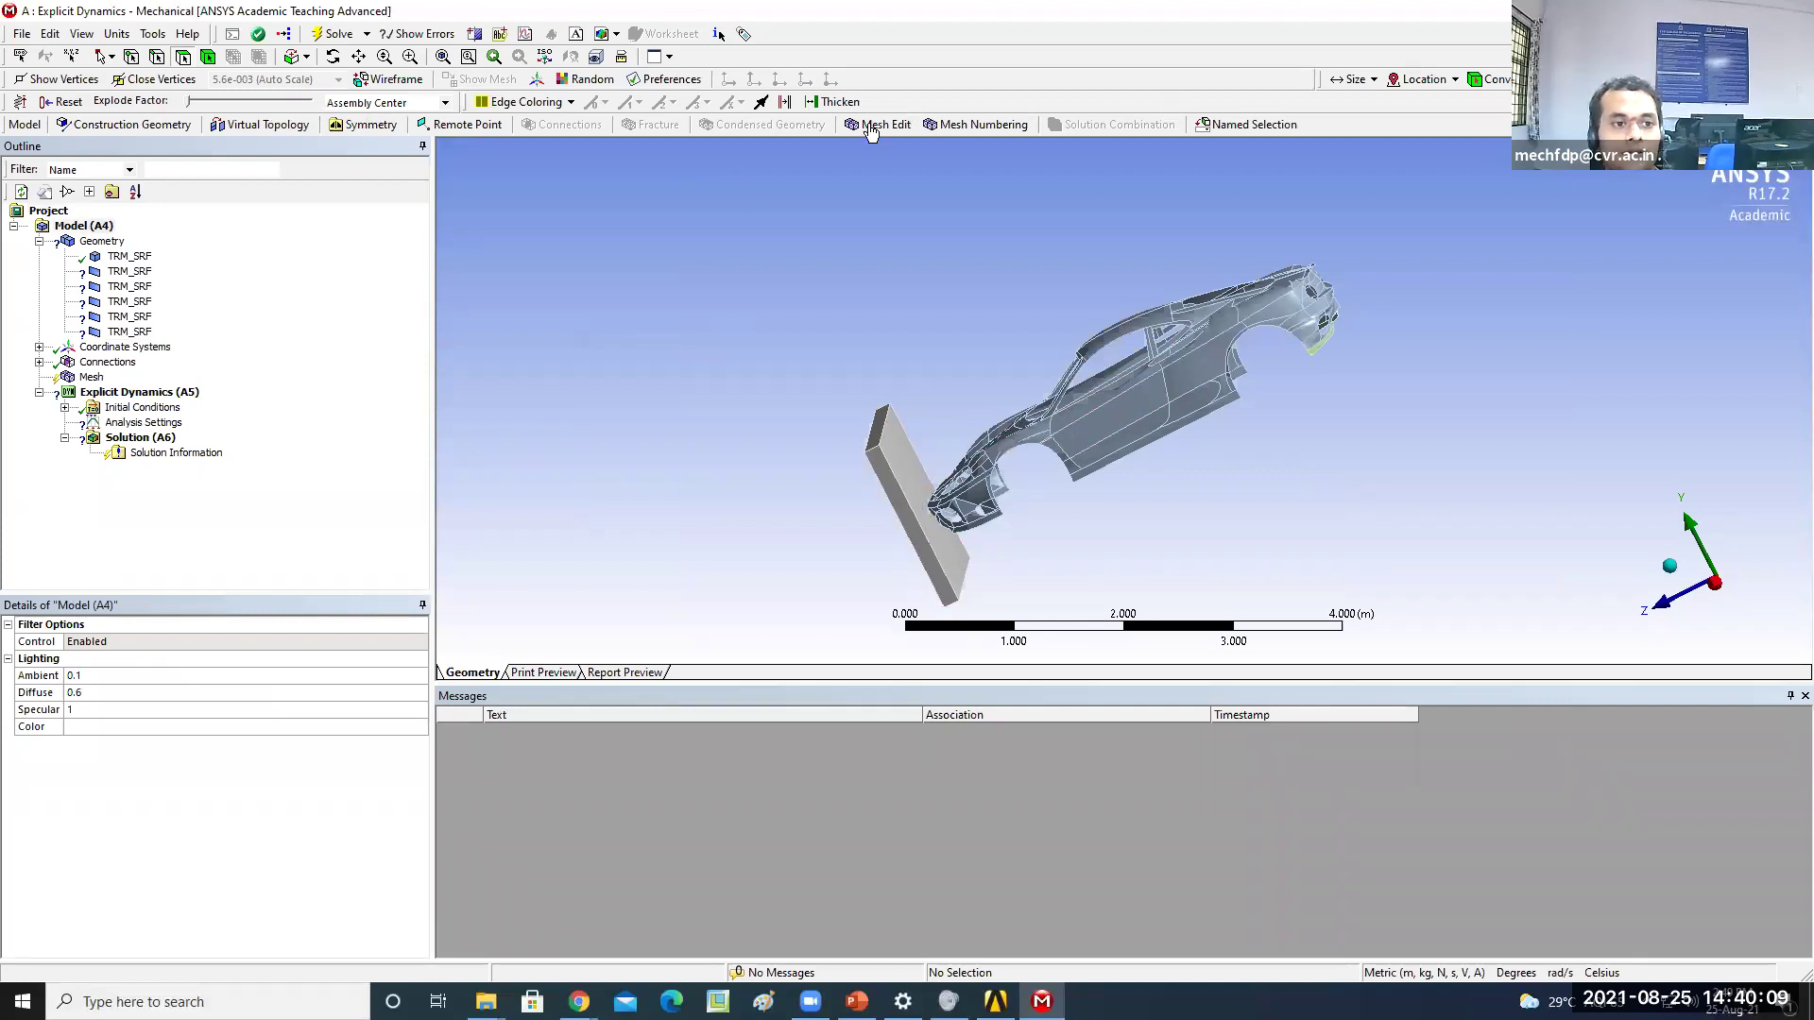
left_click(119, 258)
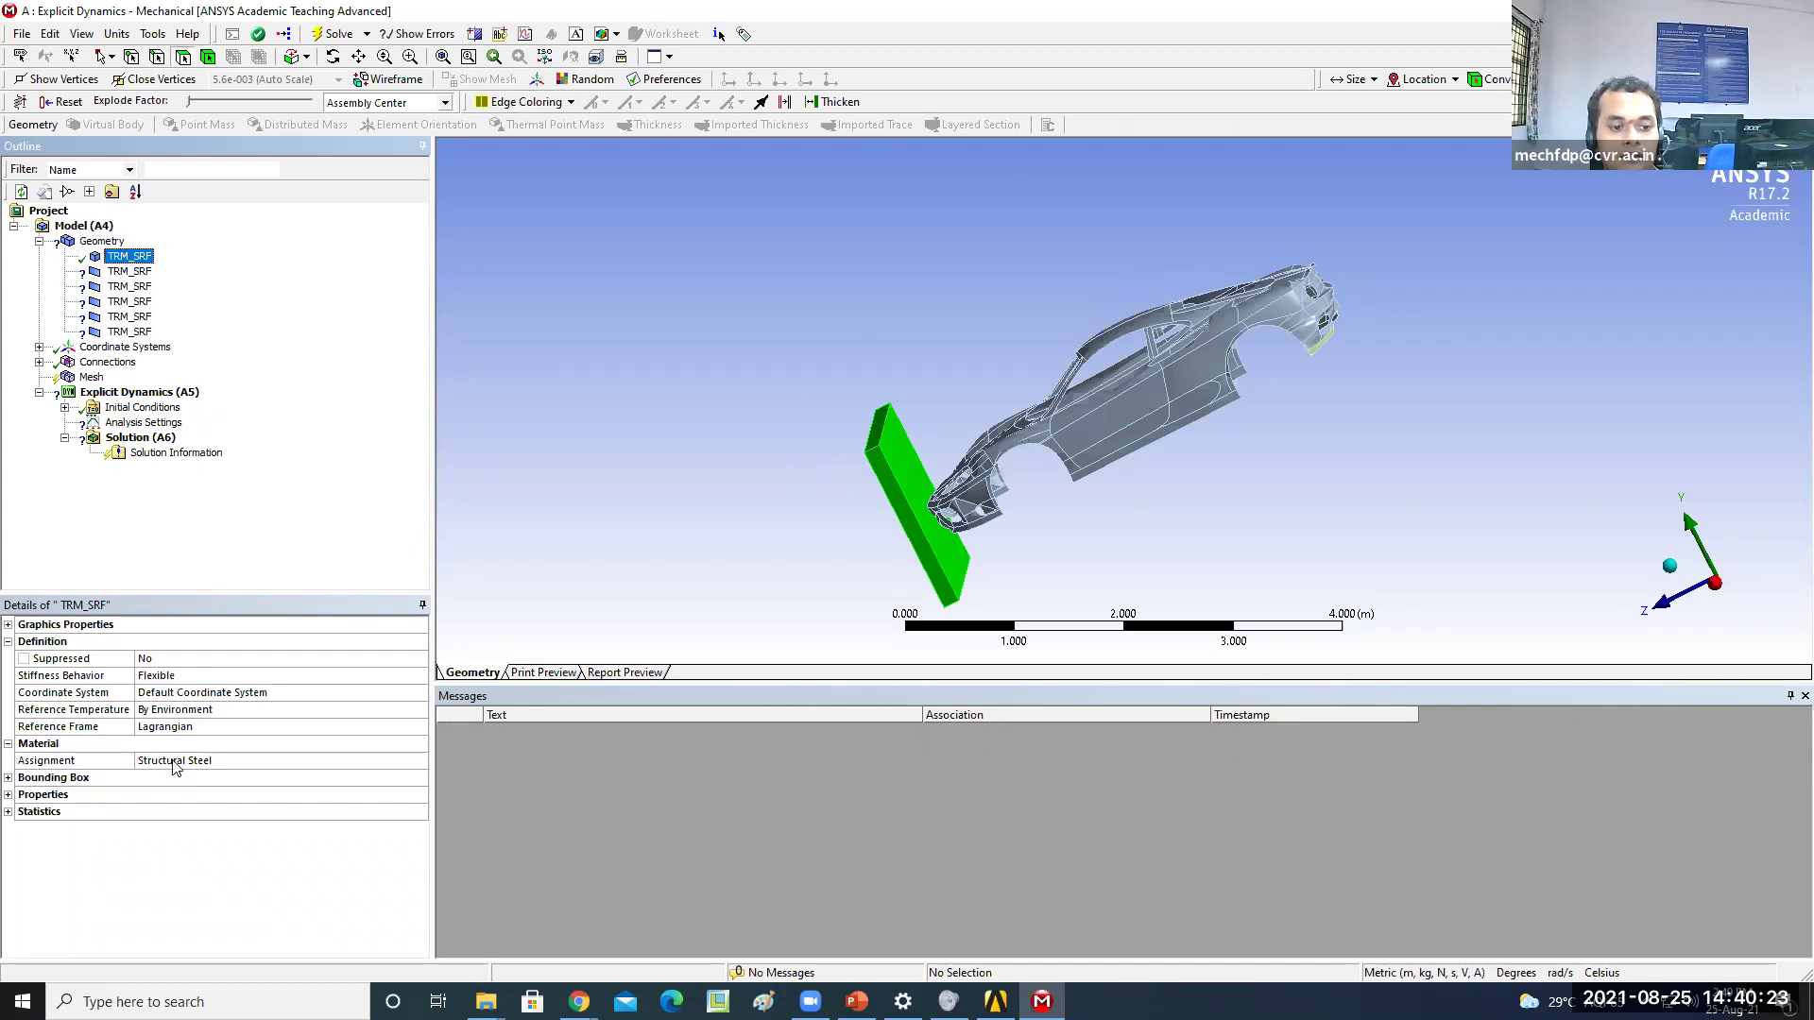
left_click(215, 763)
left_click(419, 762)
left_click(450, 867)
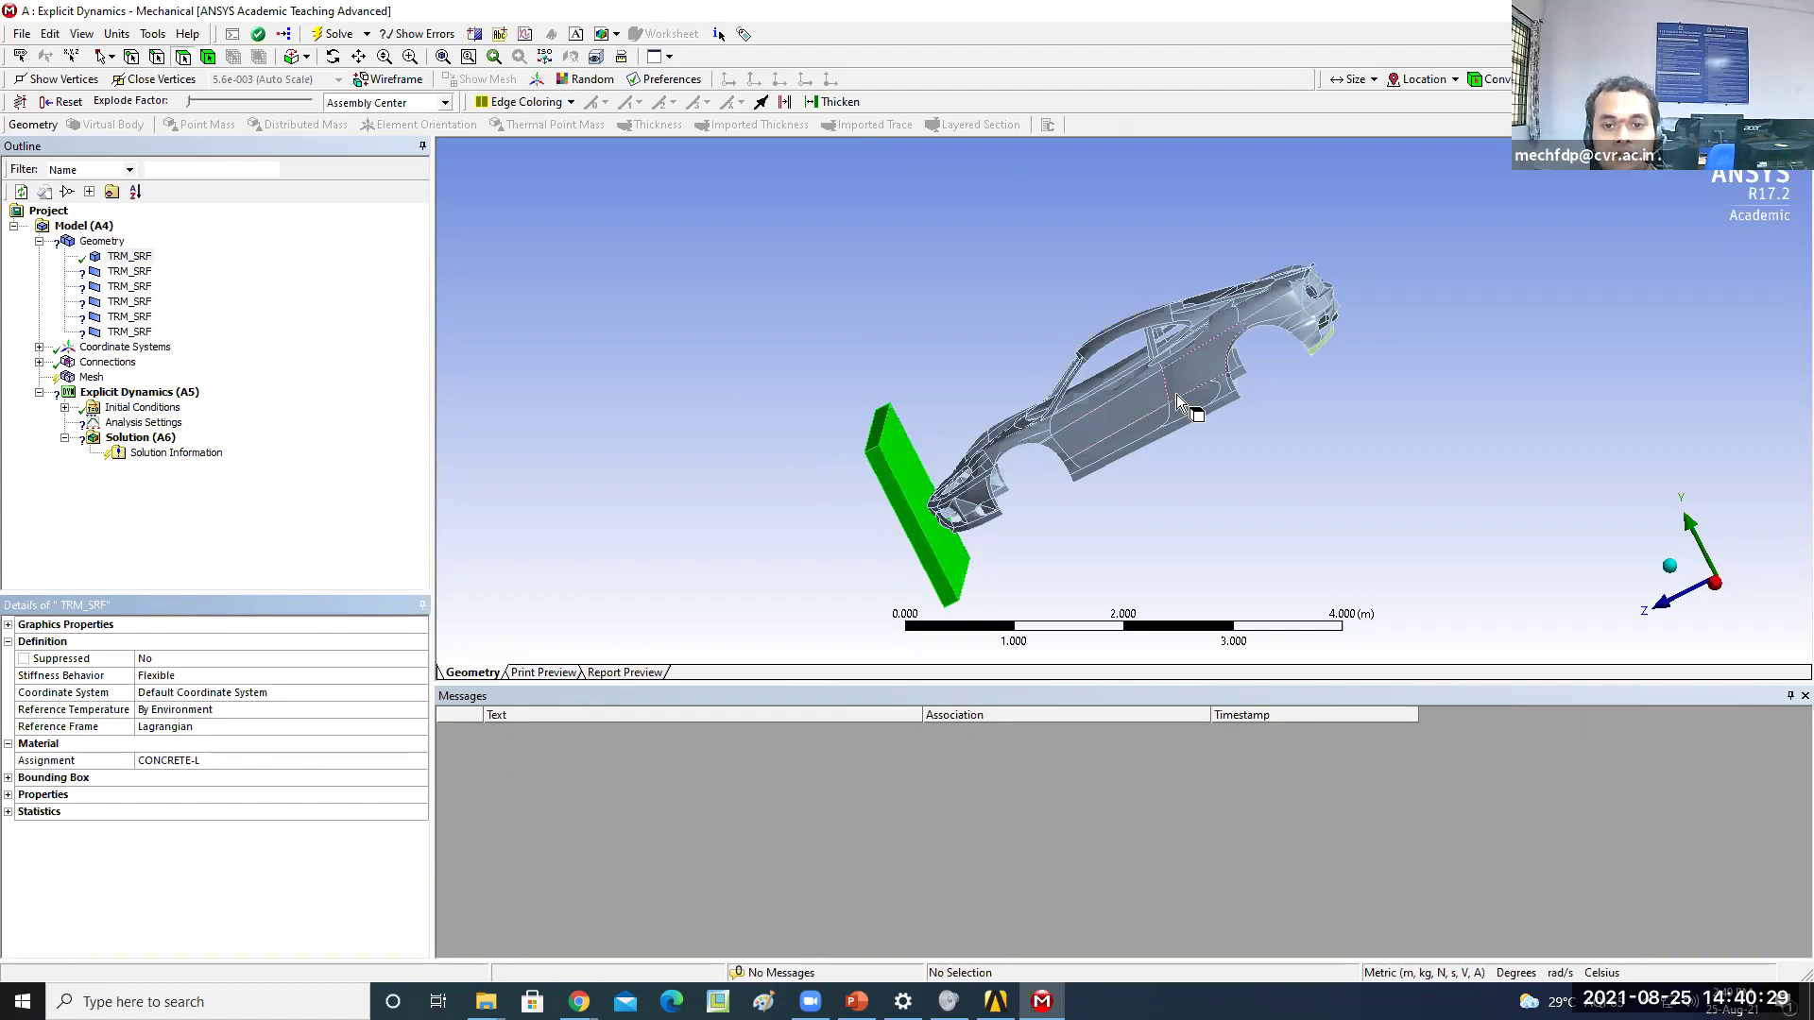
Switch the units to Metric (mm, kg, N, s, mV, mA) and set the main car body surface's thickness to 2 mm
left_click(1210, 350)
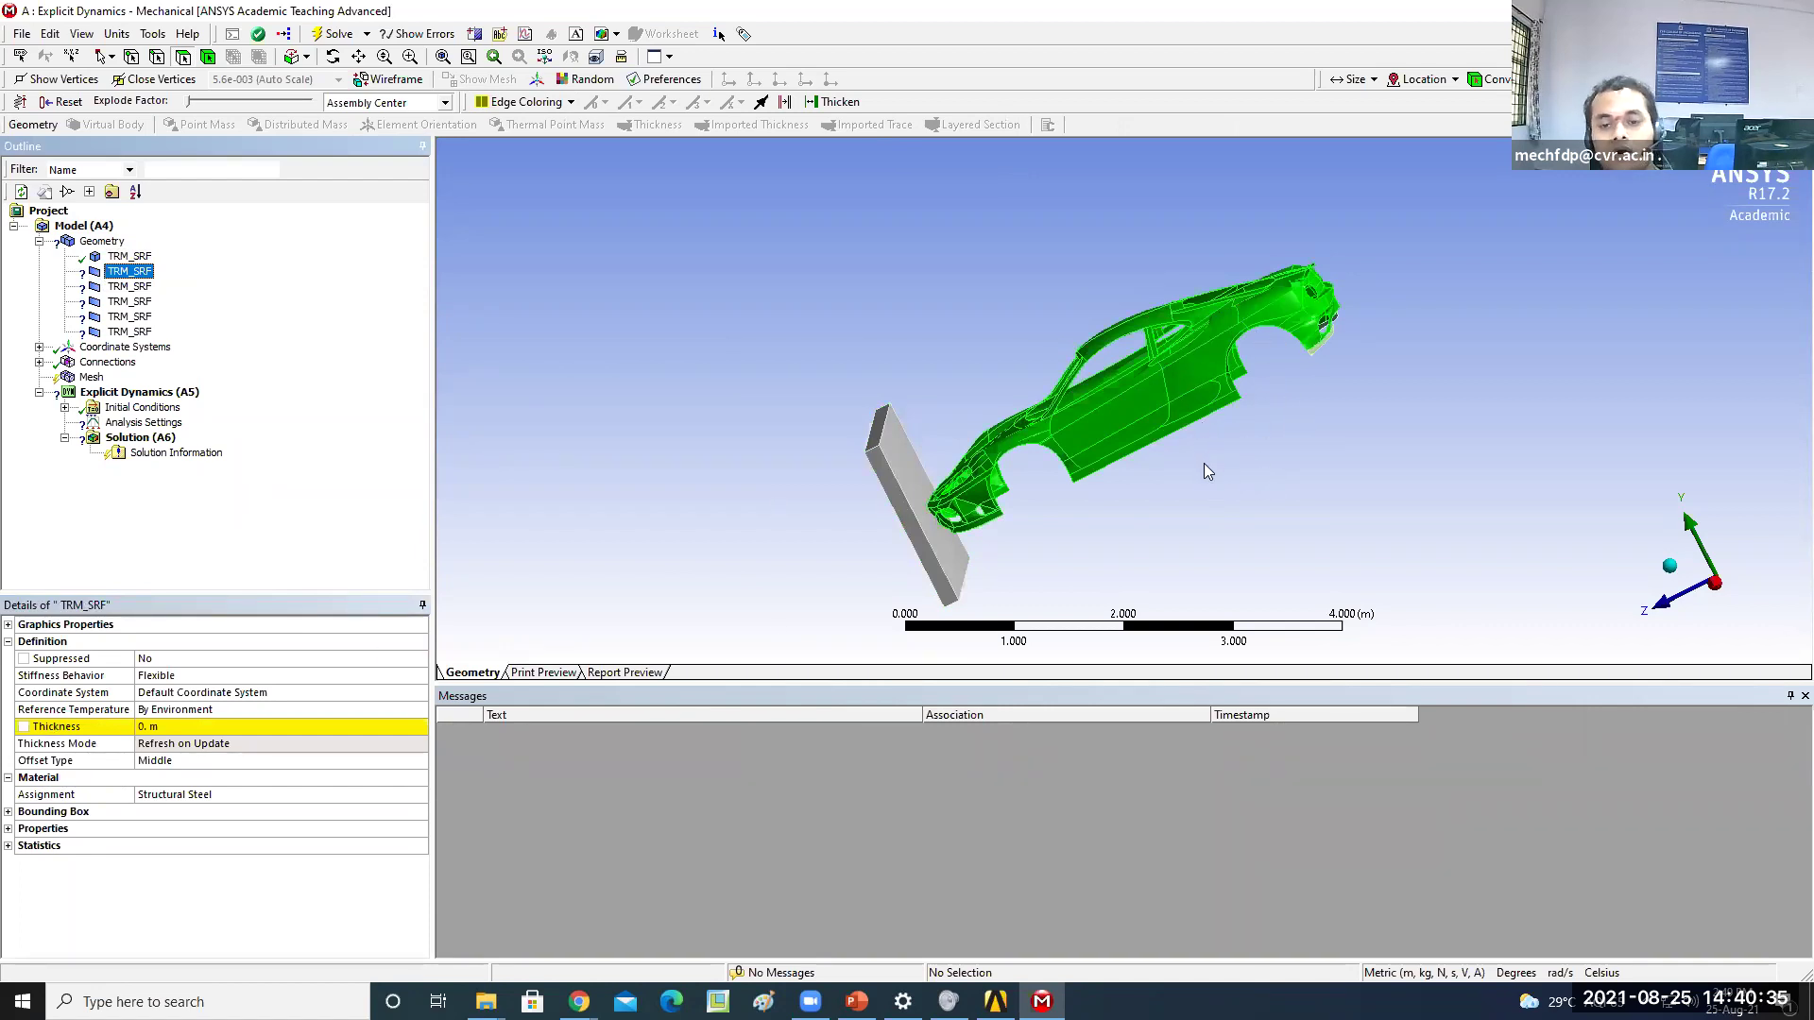
left_click(114, 35)
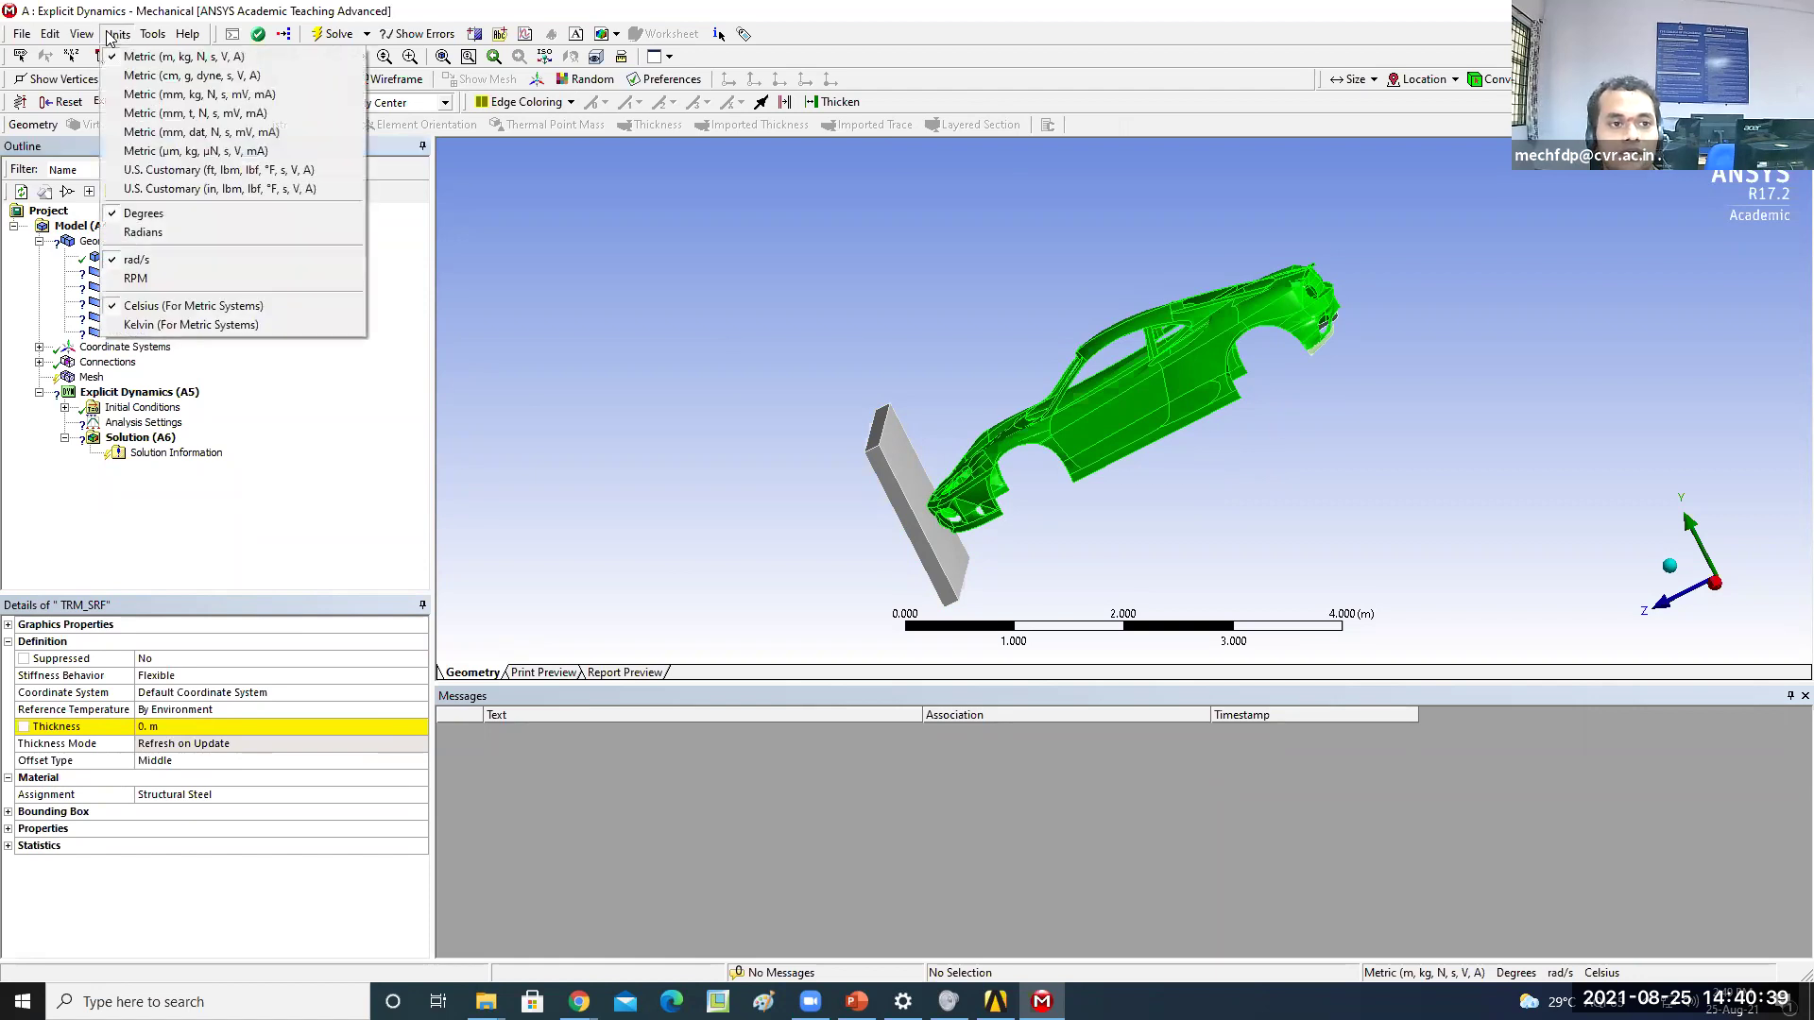
left_click(130, 94)
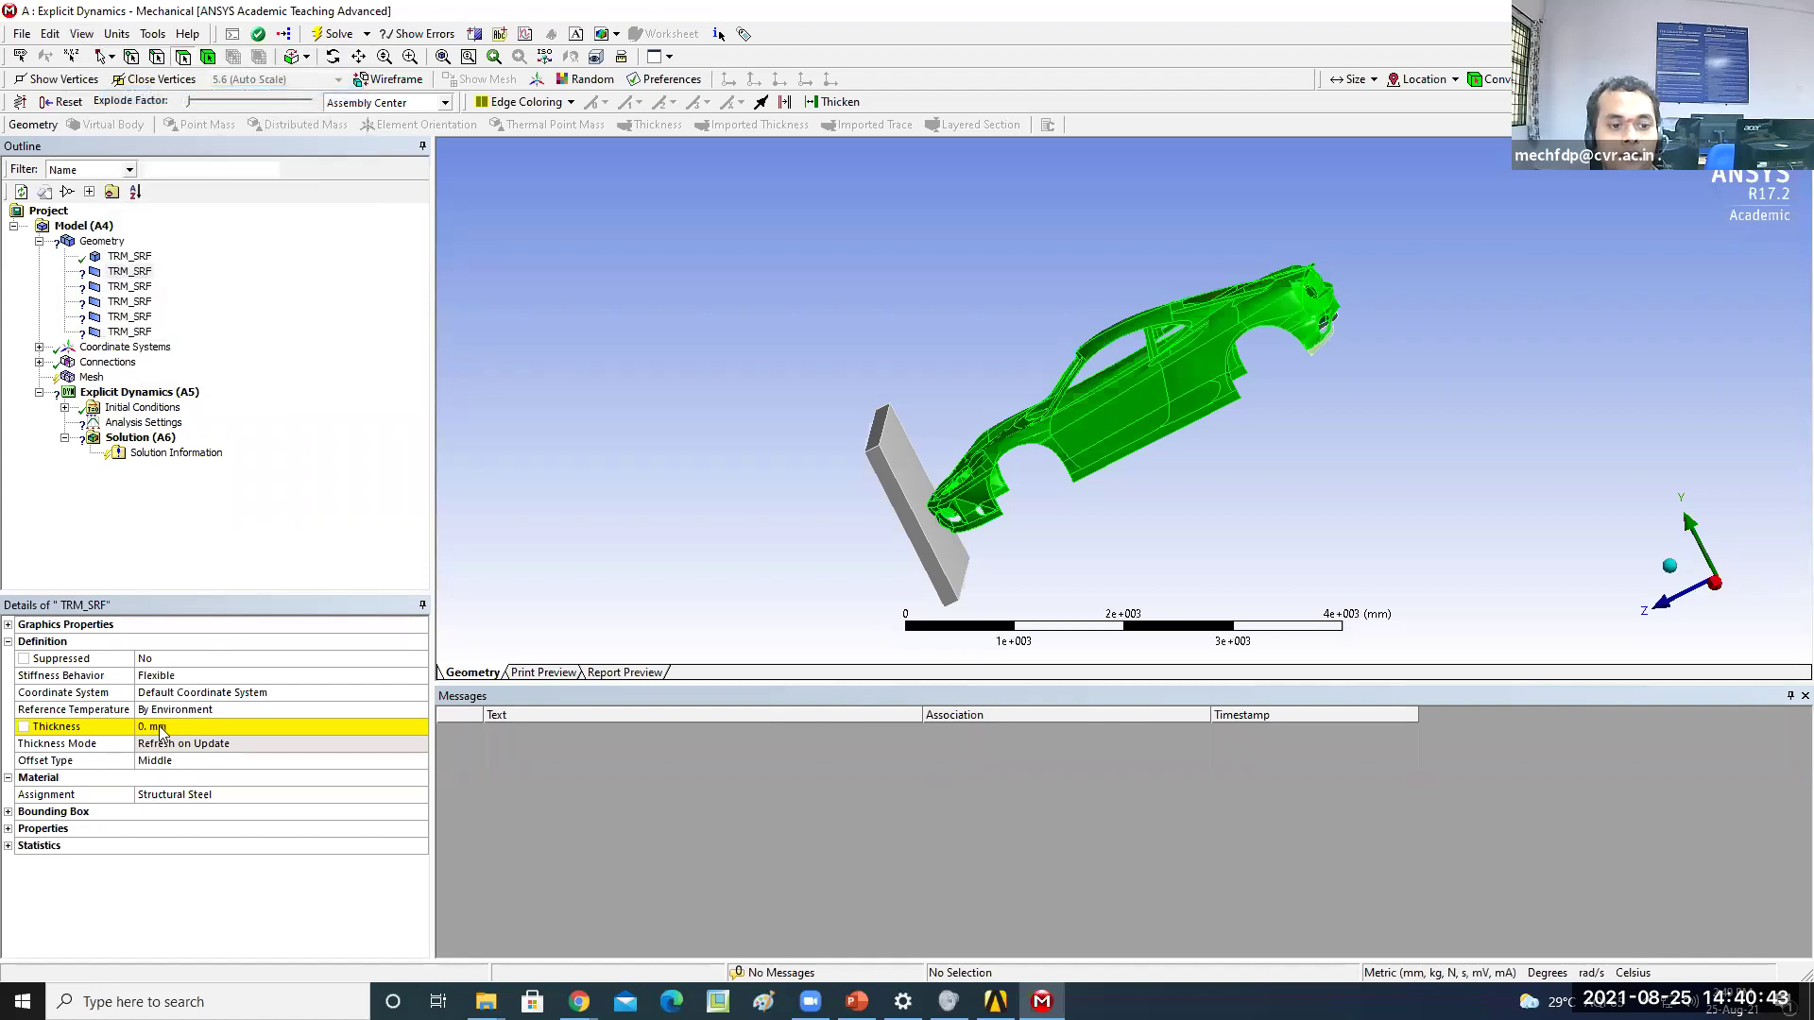
left_click(144, 726)
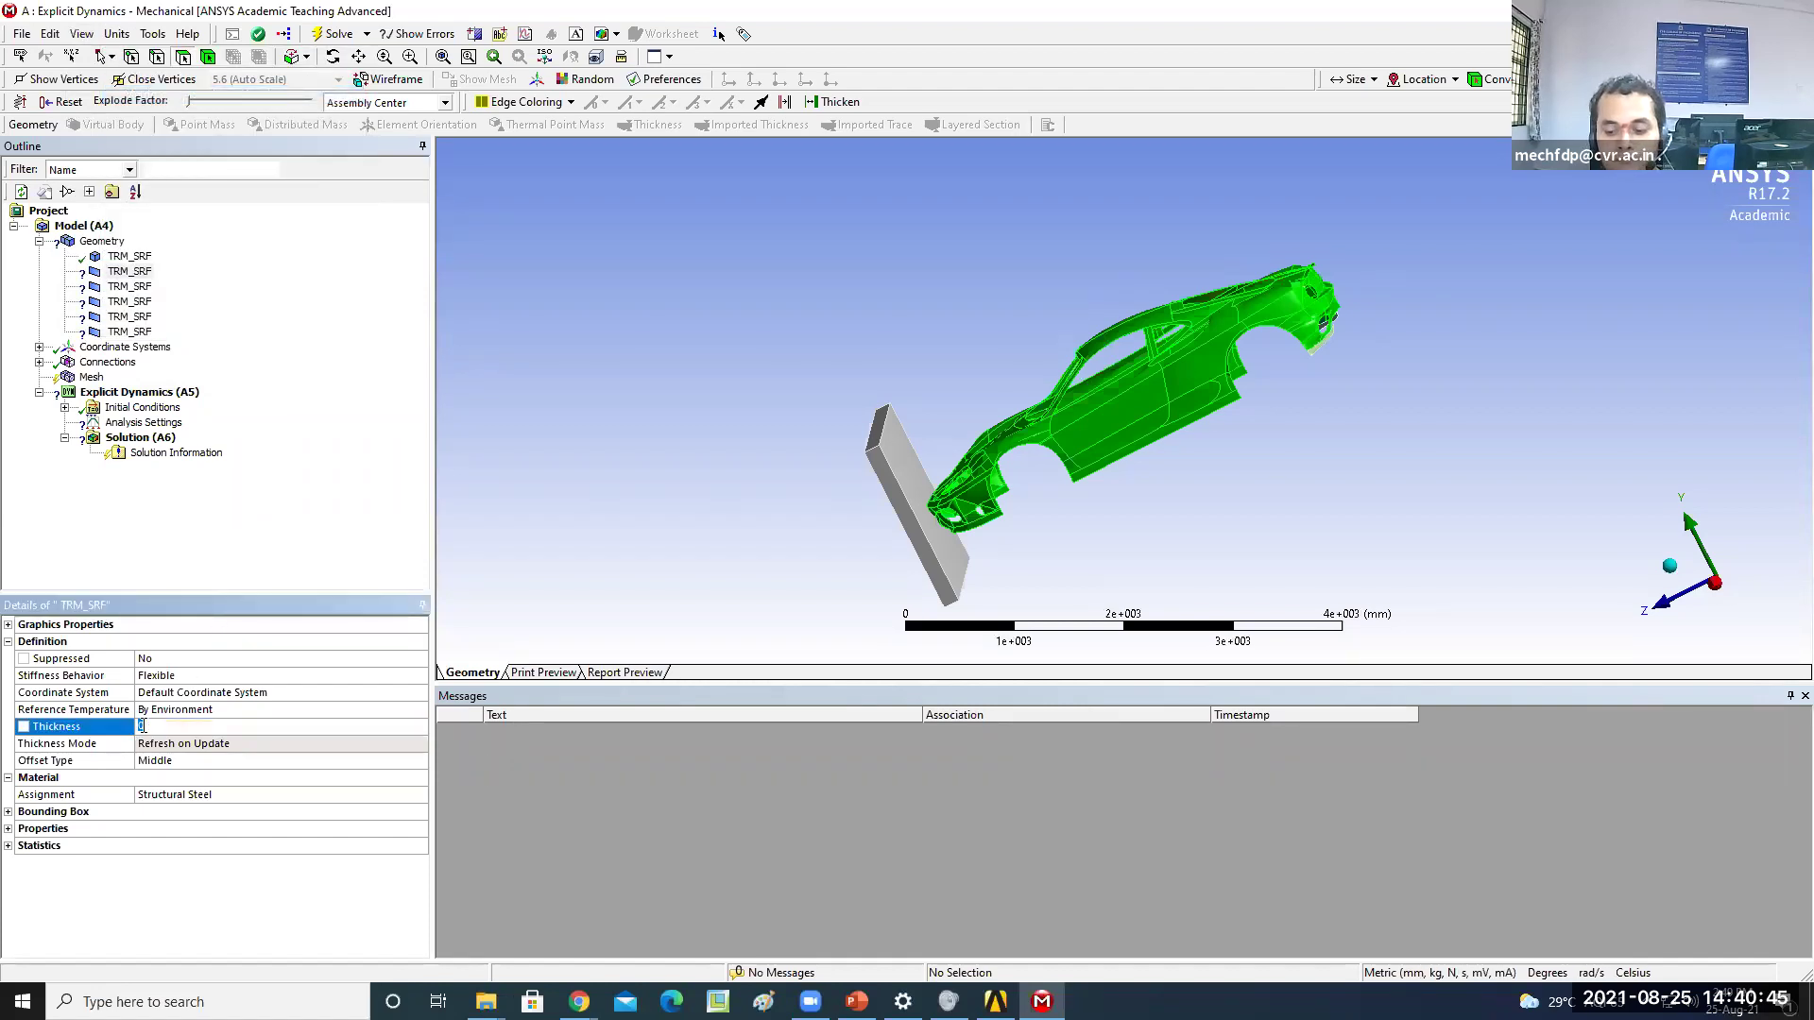
type("2")
key("Return")
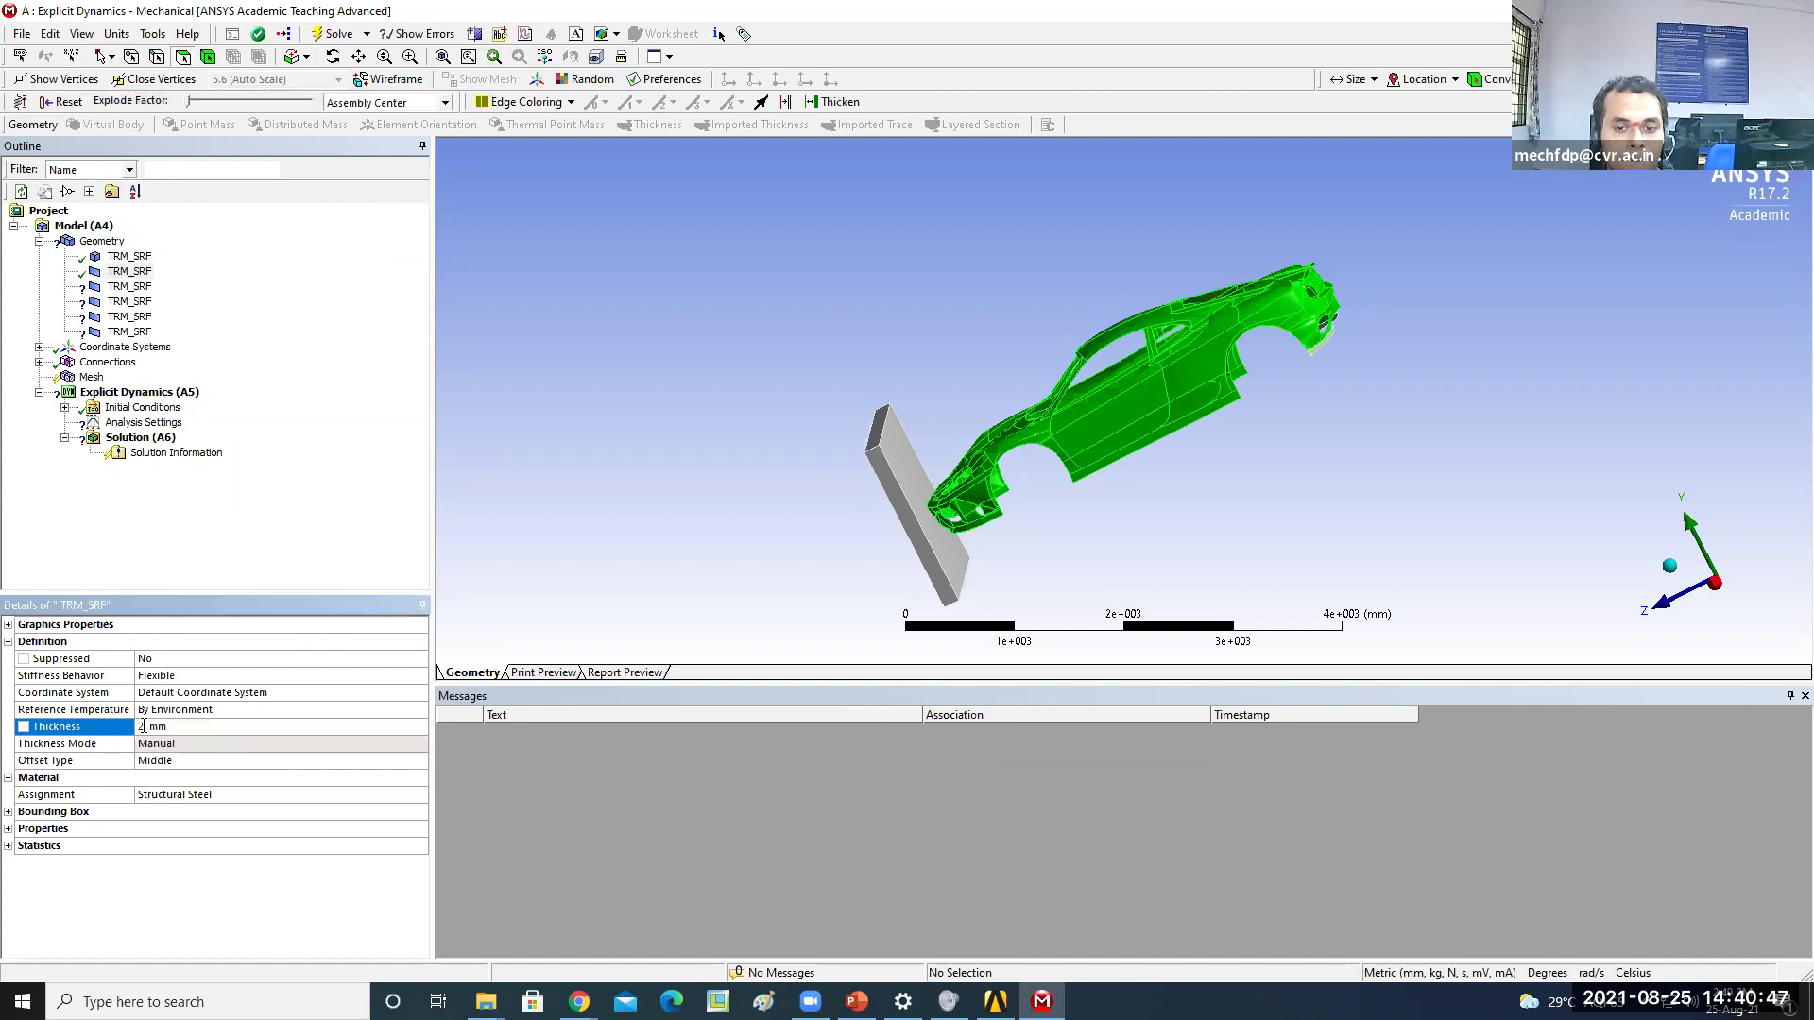
Set the thickness of the third and fourth TRM_SRF bodies in the geometry to 1 mm each
left_click(130, 286)
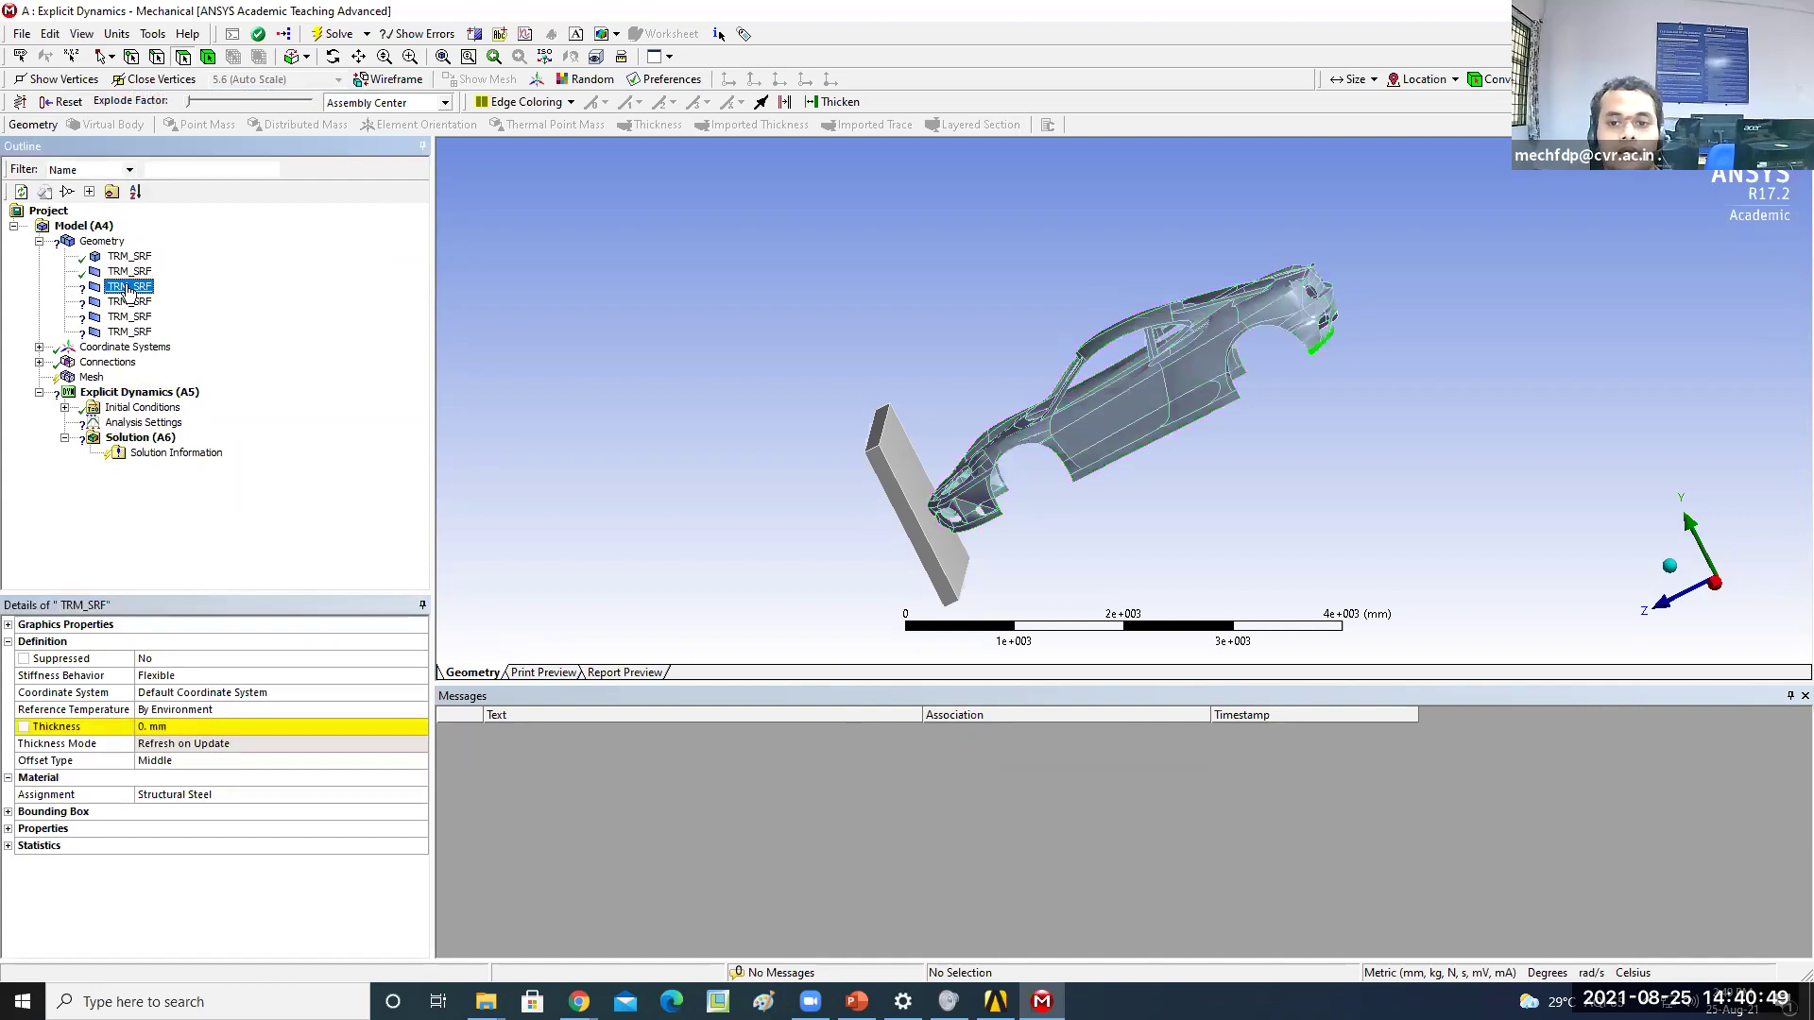
middle_click_drag(1386, 433, 1228, 293)
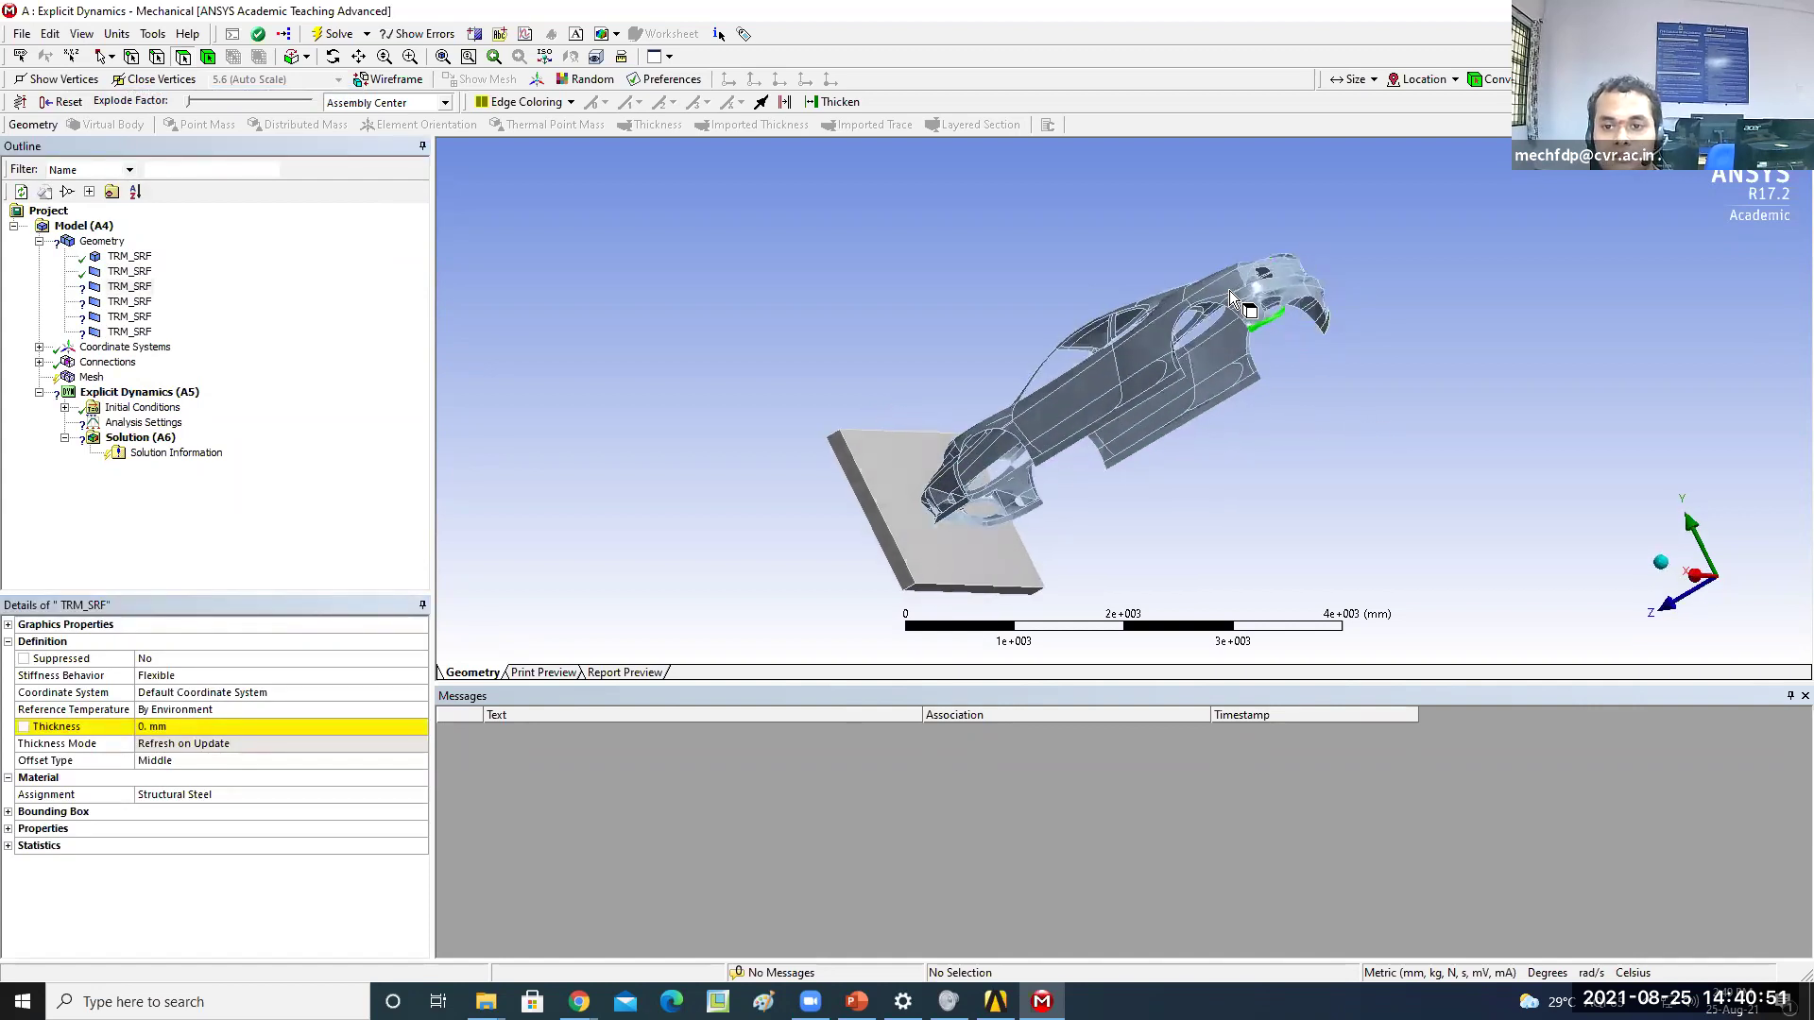
left_click(148, 729)
type("1")
key("Return")
left_click(130, 302)
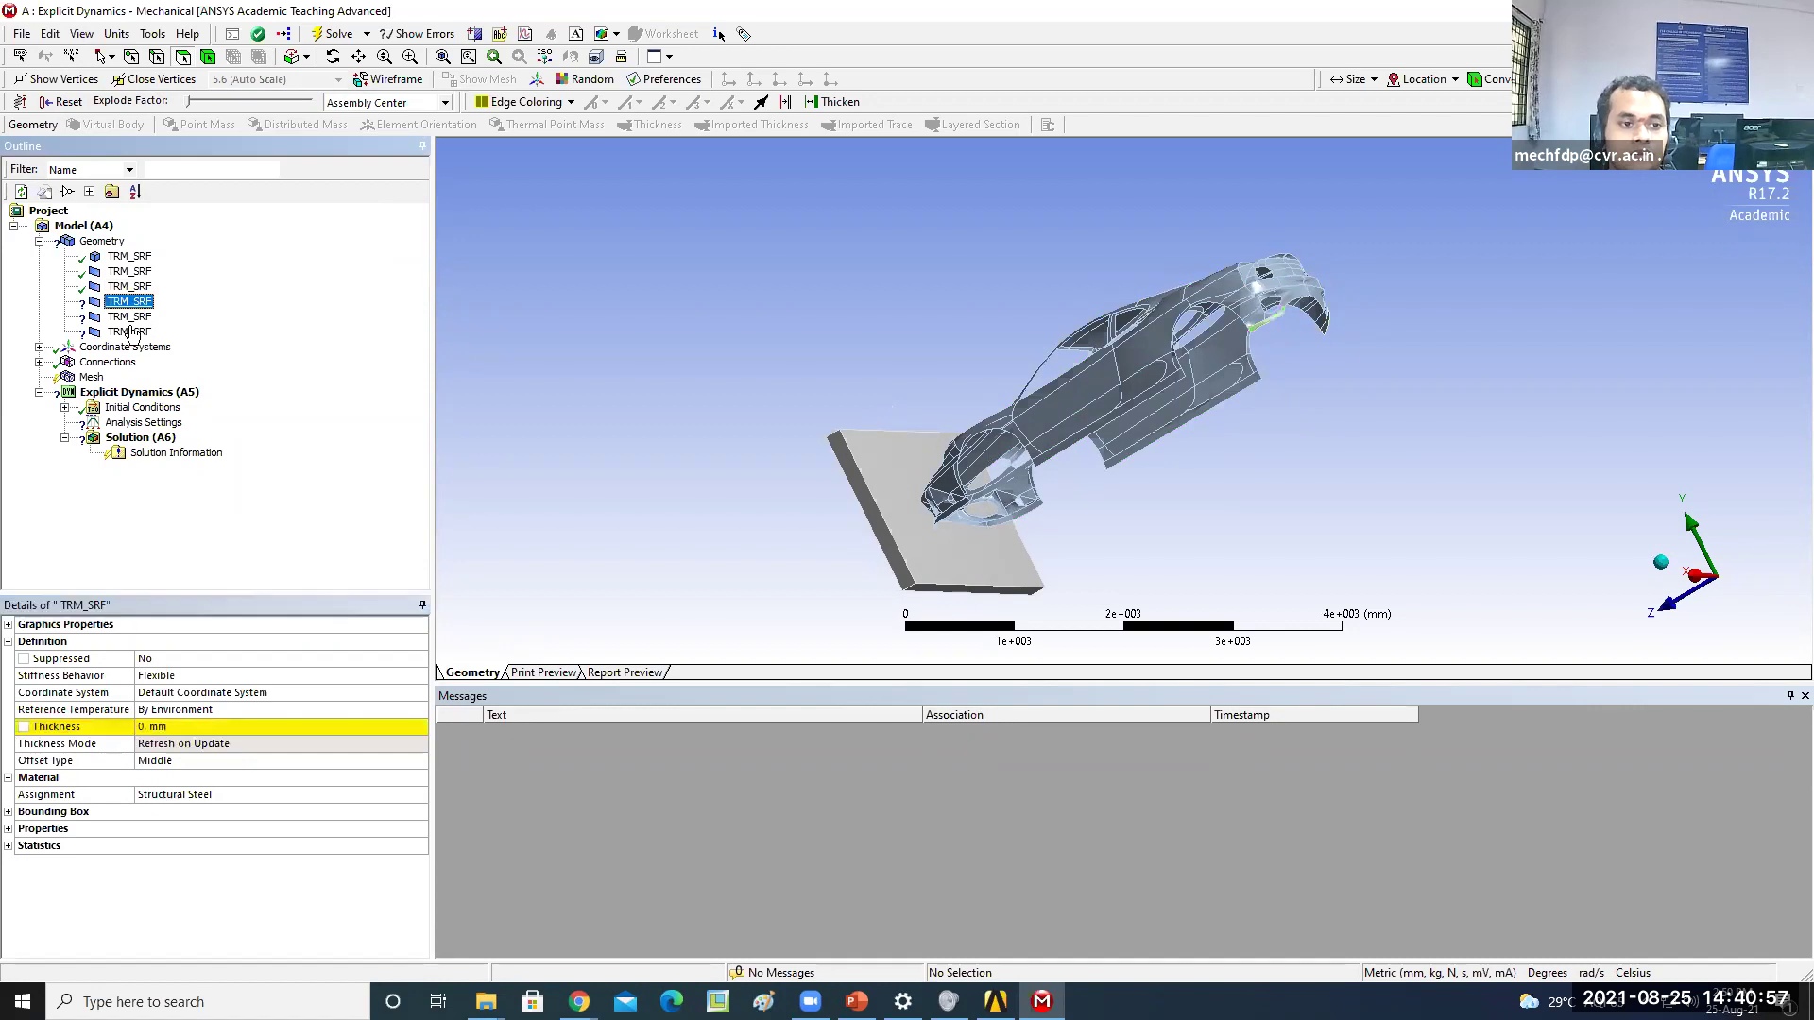
left_click(147, 729)
type("1")
key("Return")
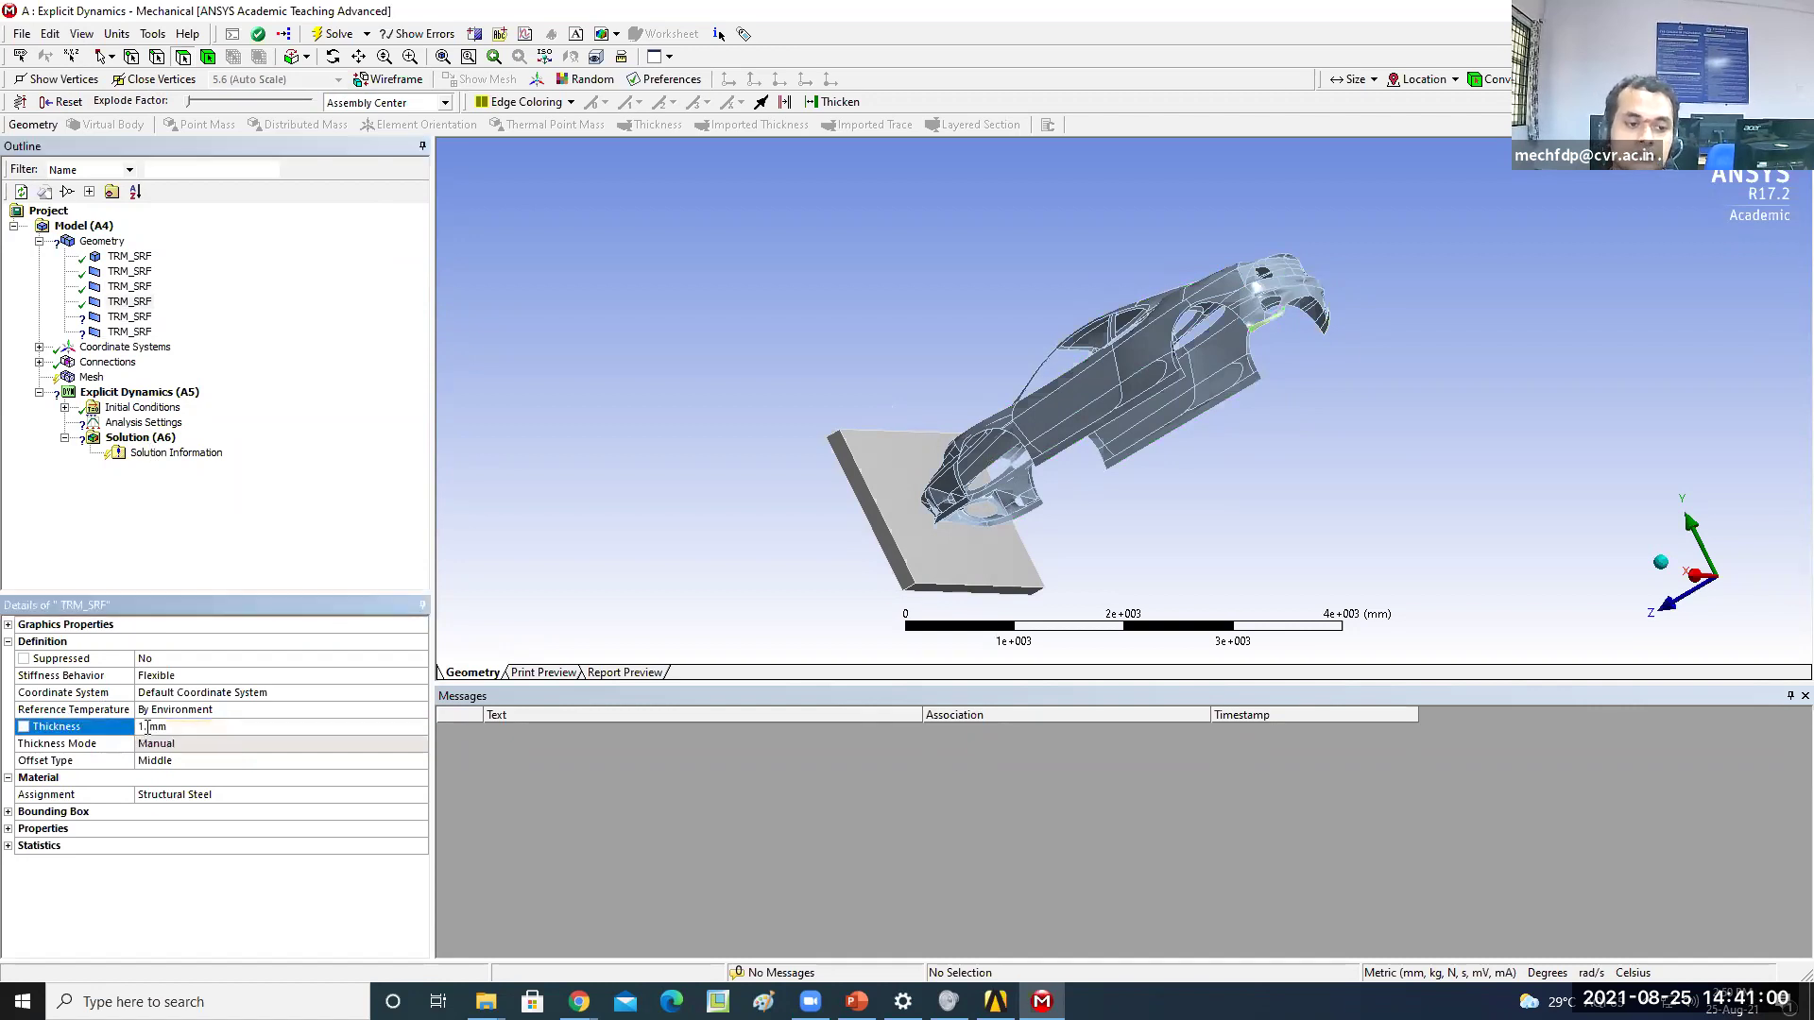
Set the thickness of the fifth and sixth TRM_SRF surface bodies to 1 mm each
left_click(136, 319)
left_click(142, 729)
type("1")
key("Return")
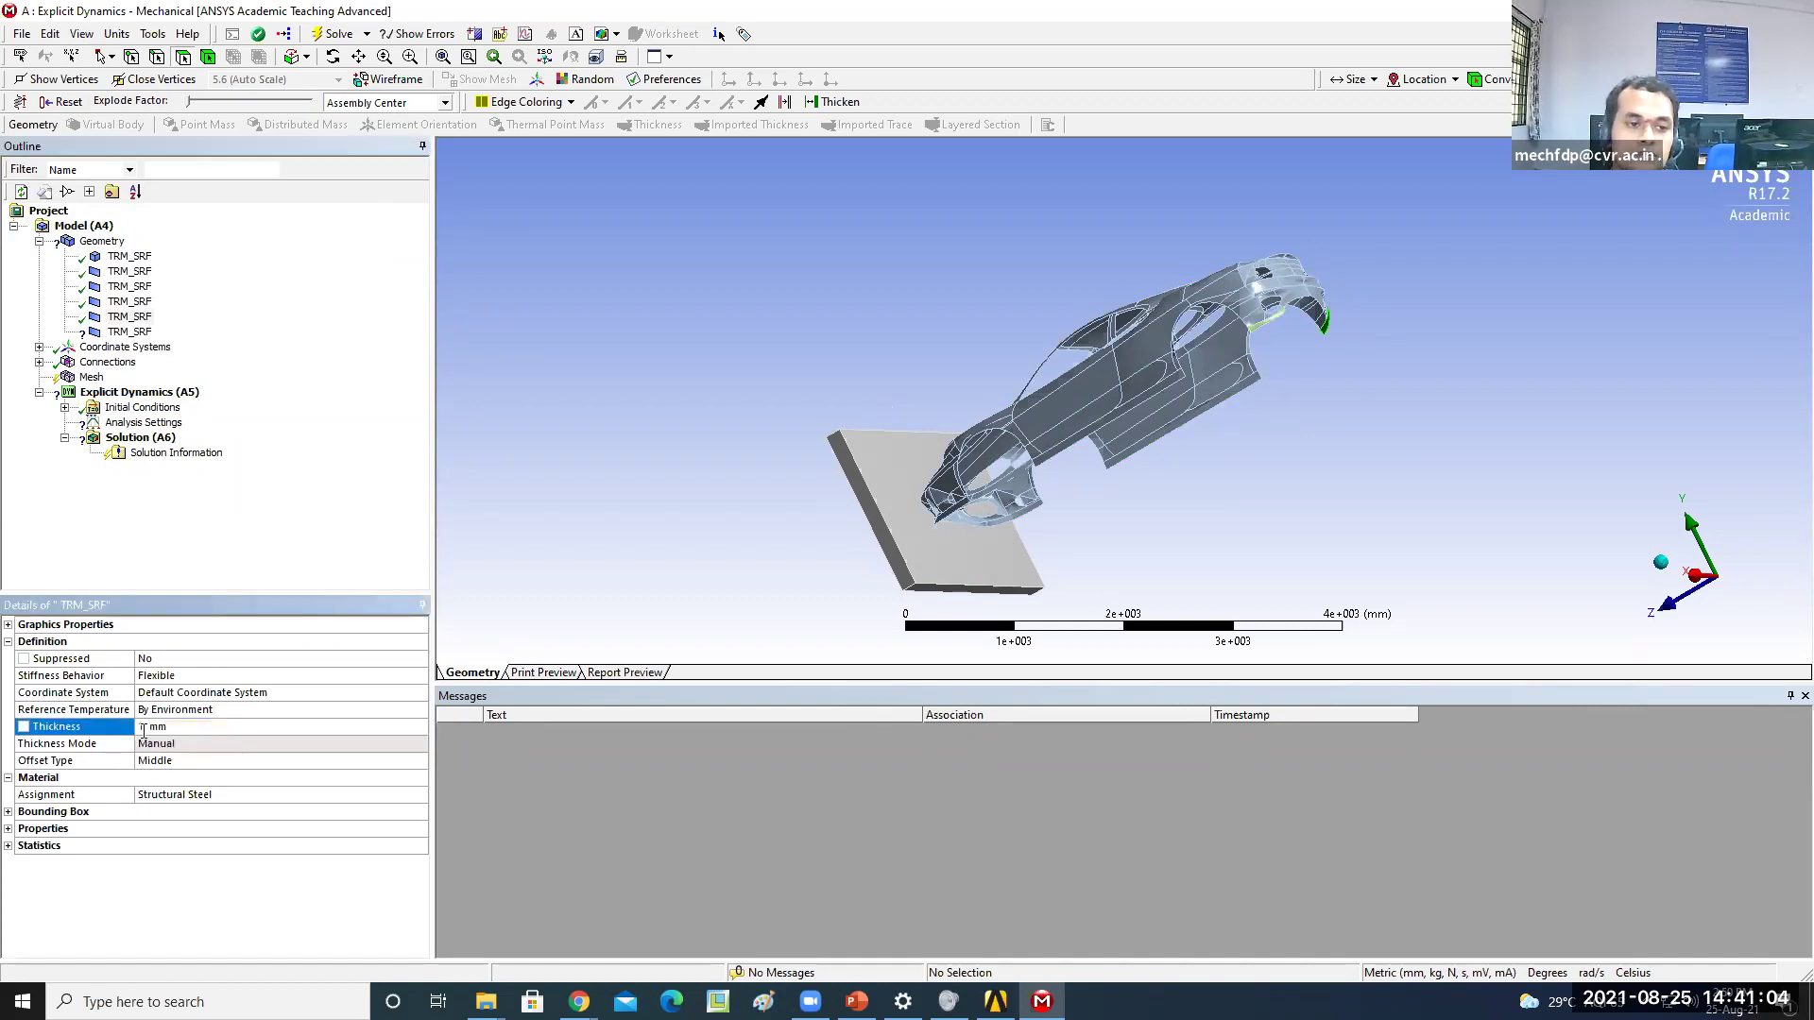
left_click(140, 333)
left_click(140, 727)
type("1")
key("Return")
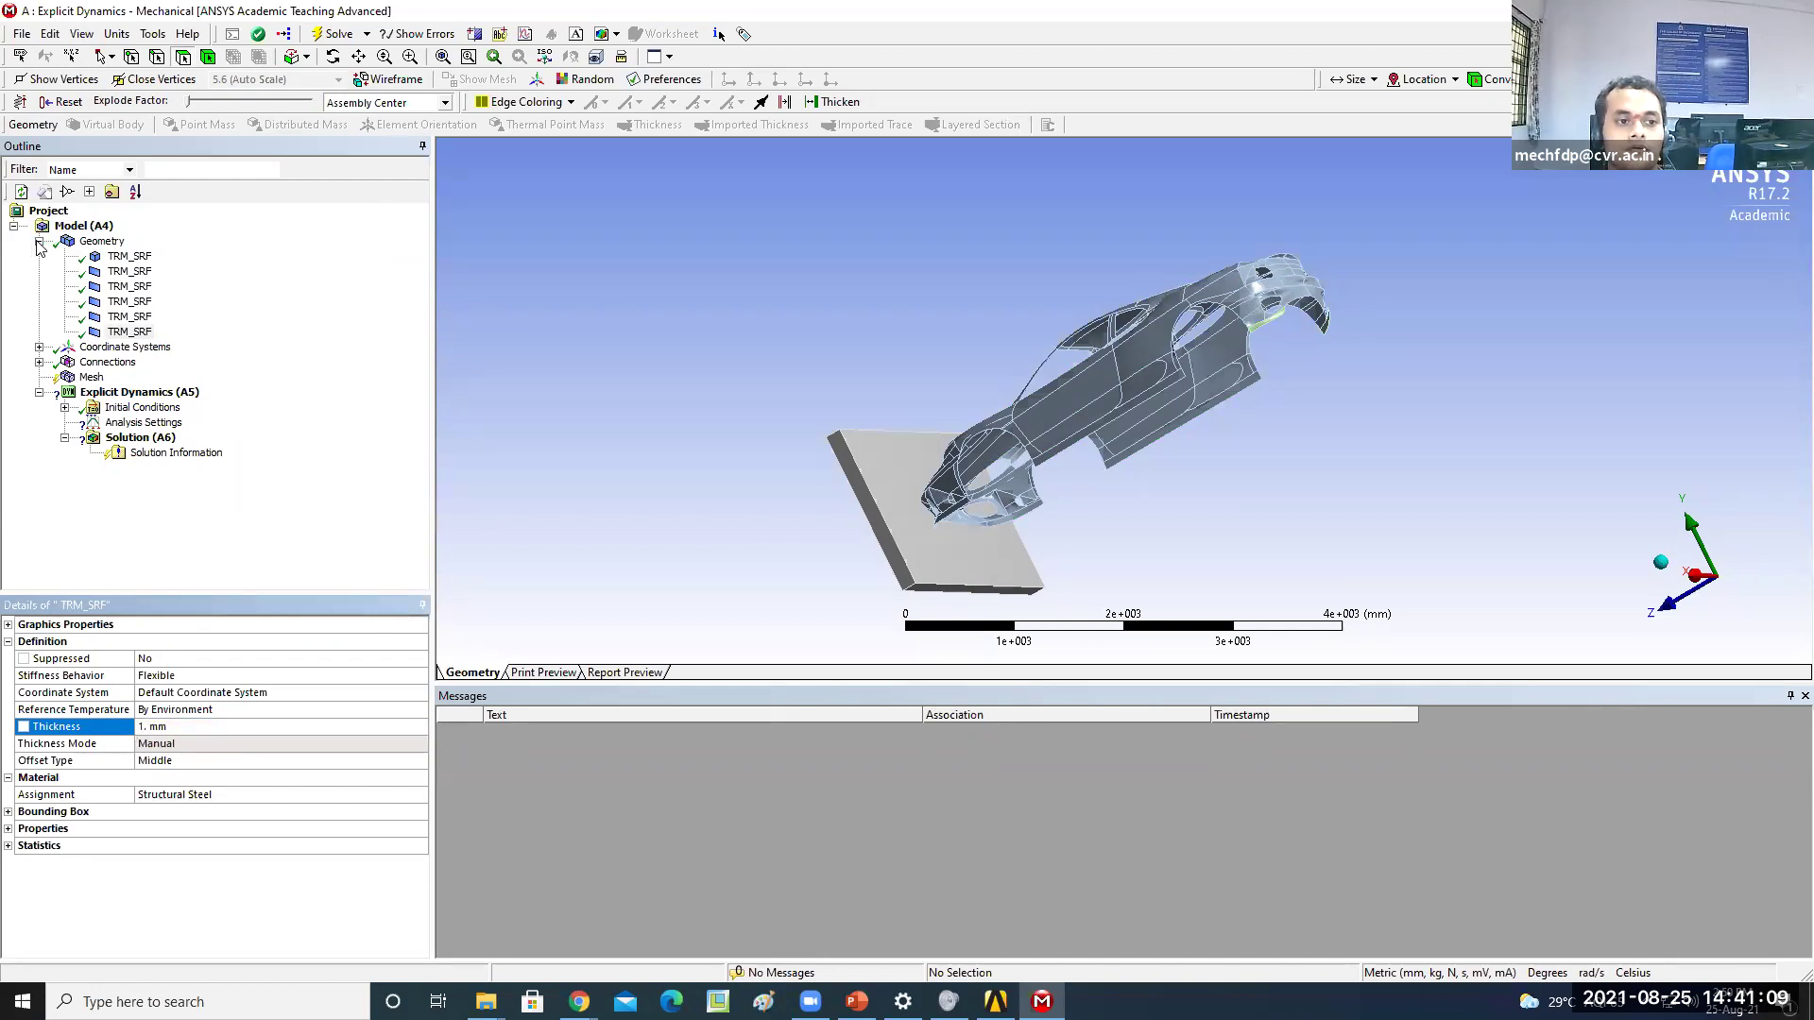
Review the geometry's surface bodies and the material options offered for the main car body surface
double_click(95, 242)
middle_click_drag(622, 368, 699, 397)
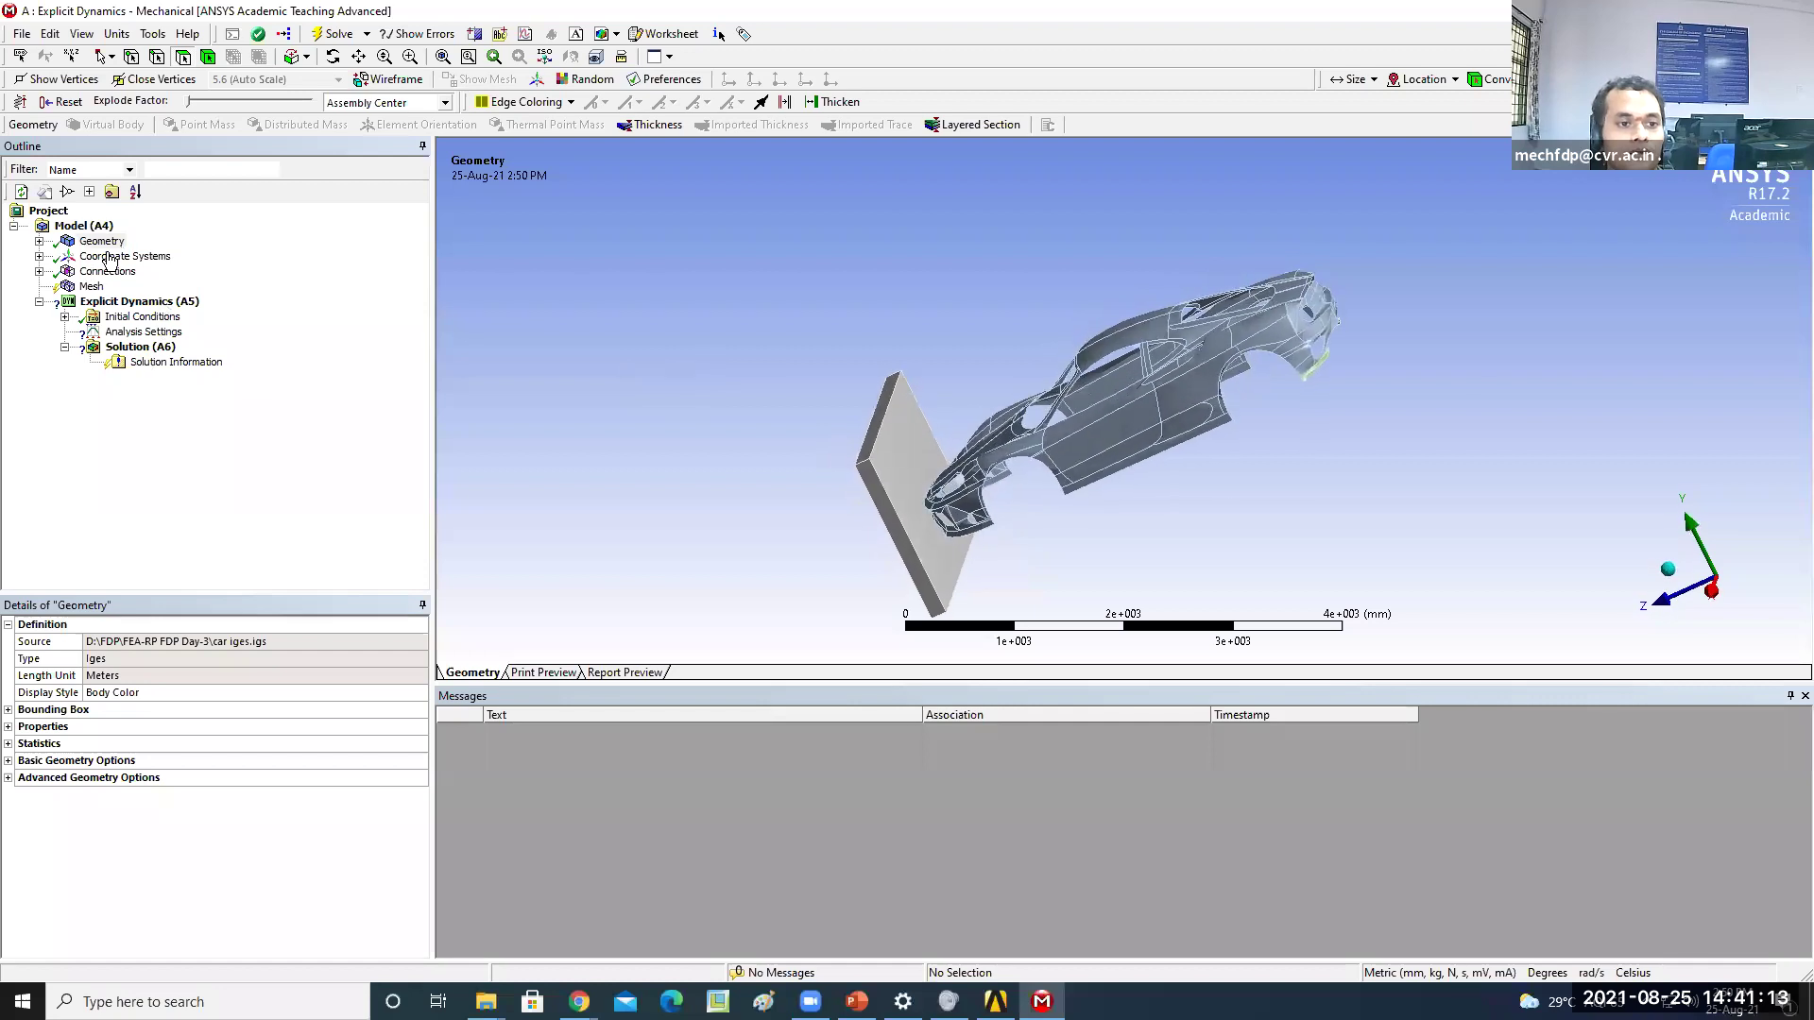
left_click(102, 243)
left_click(39, 242)
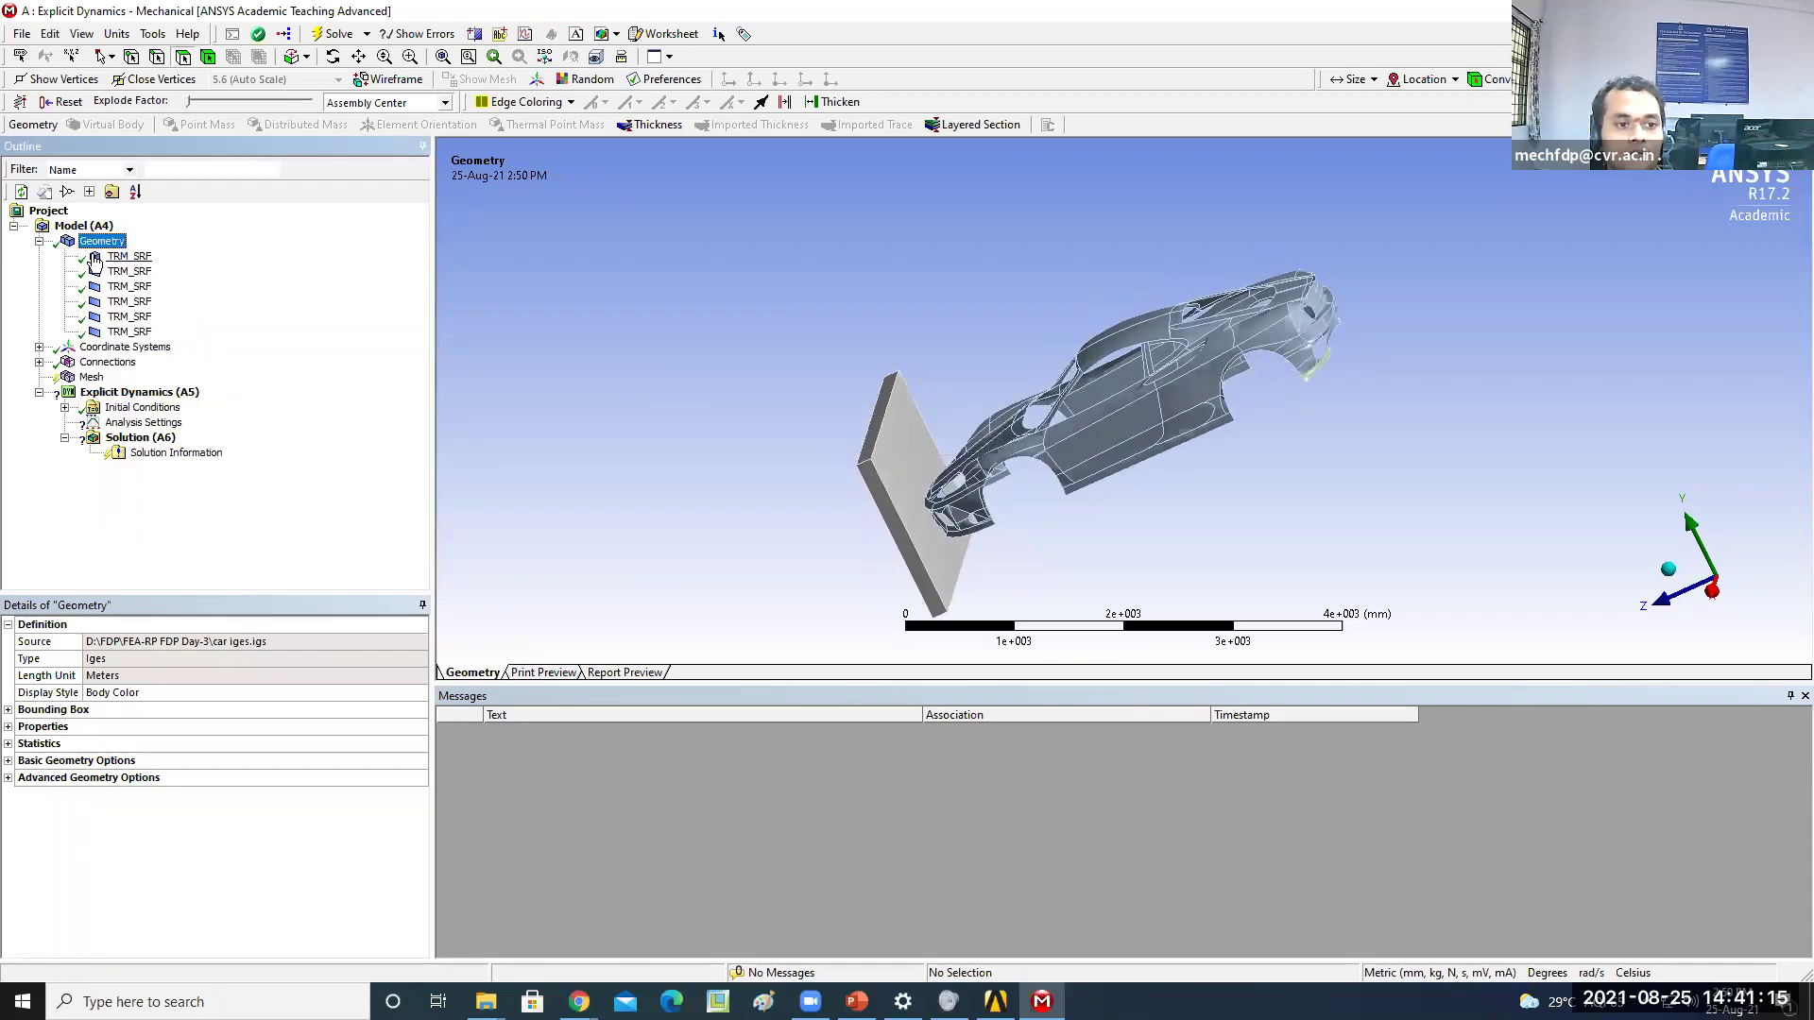
left_click(119, 272)
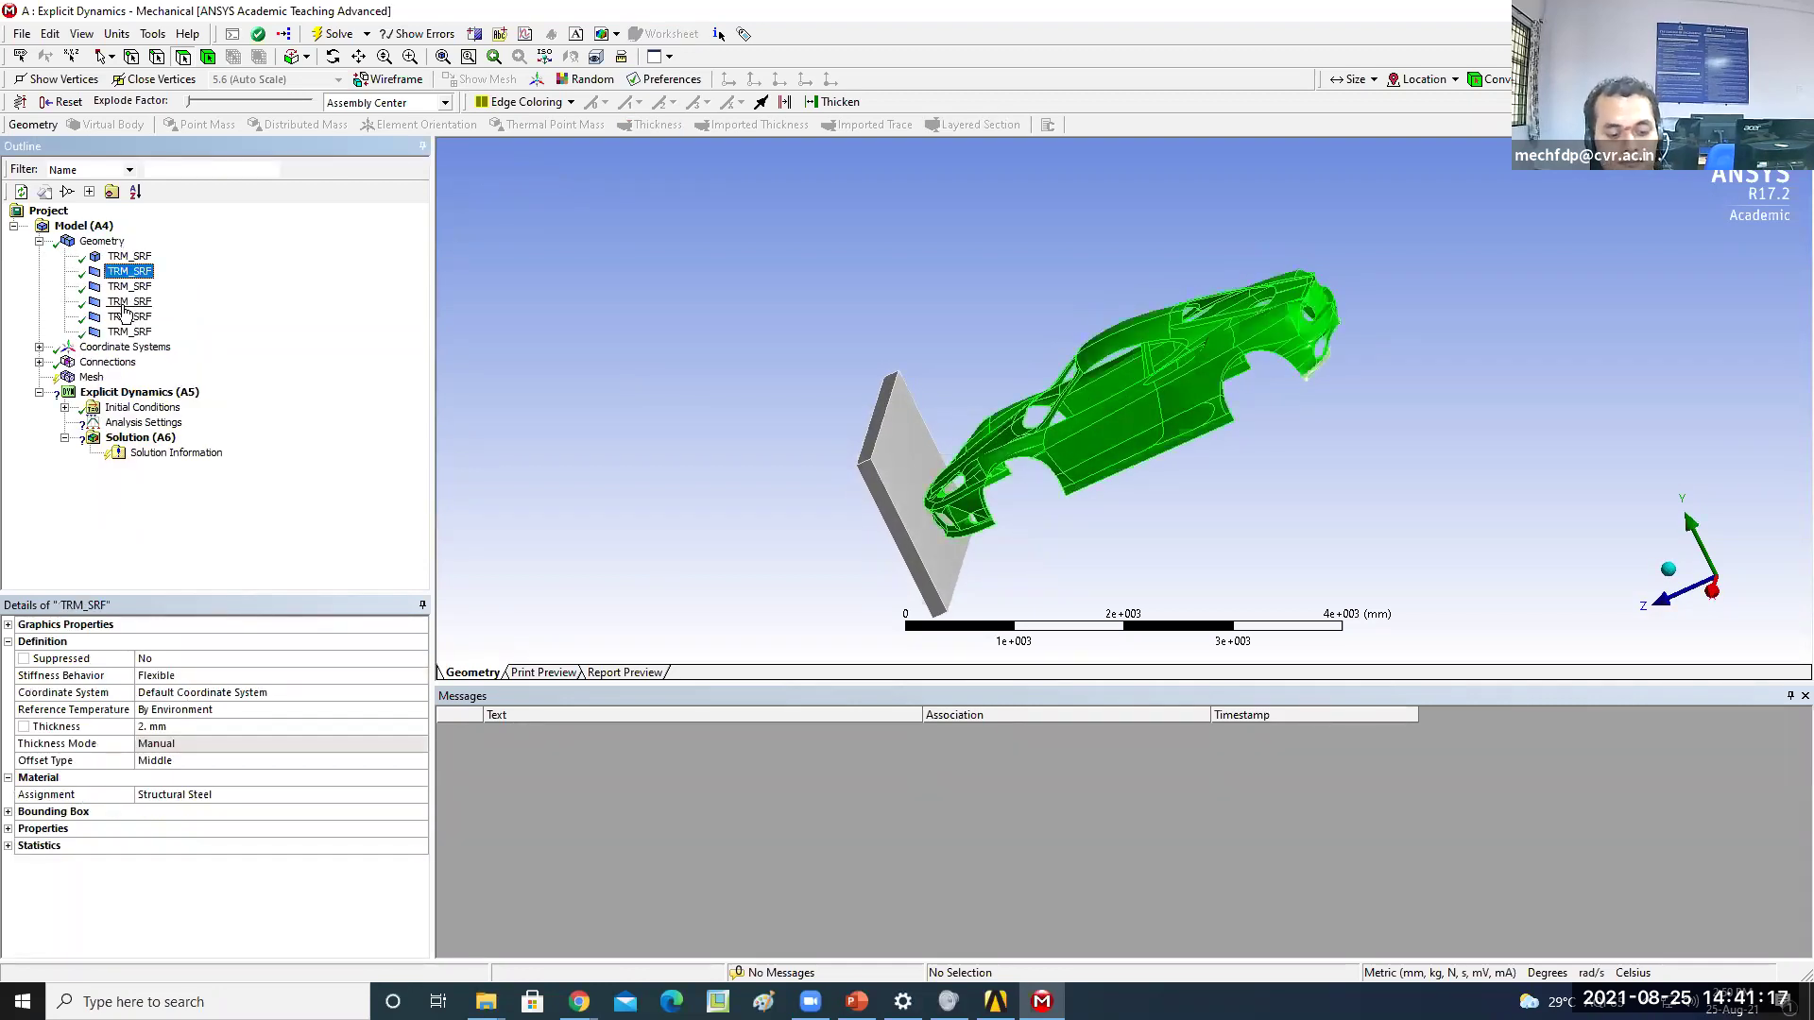
left_click(129, 288)
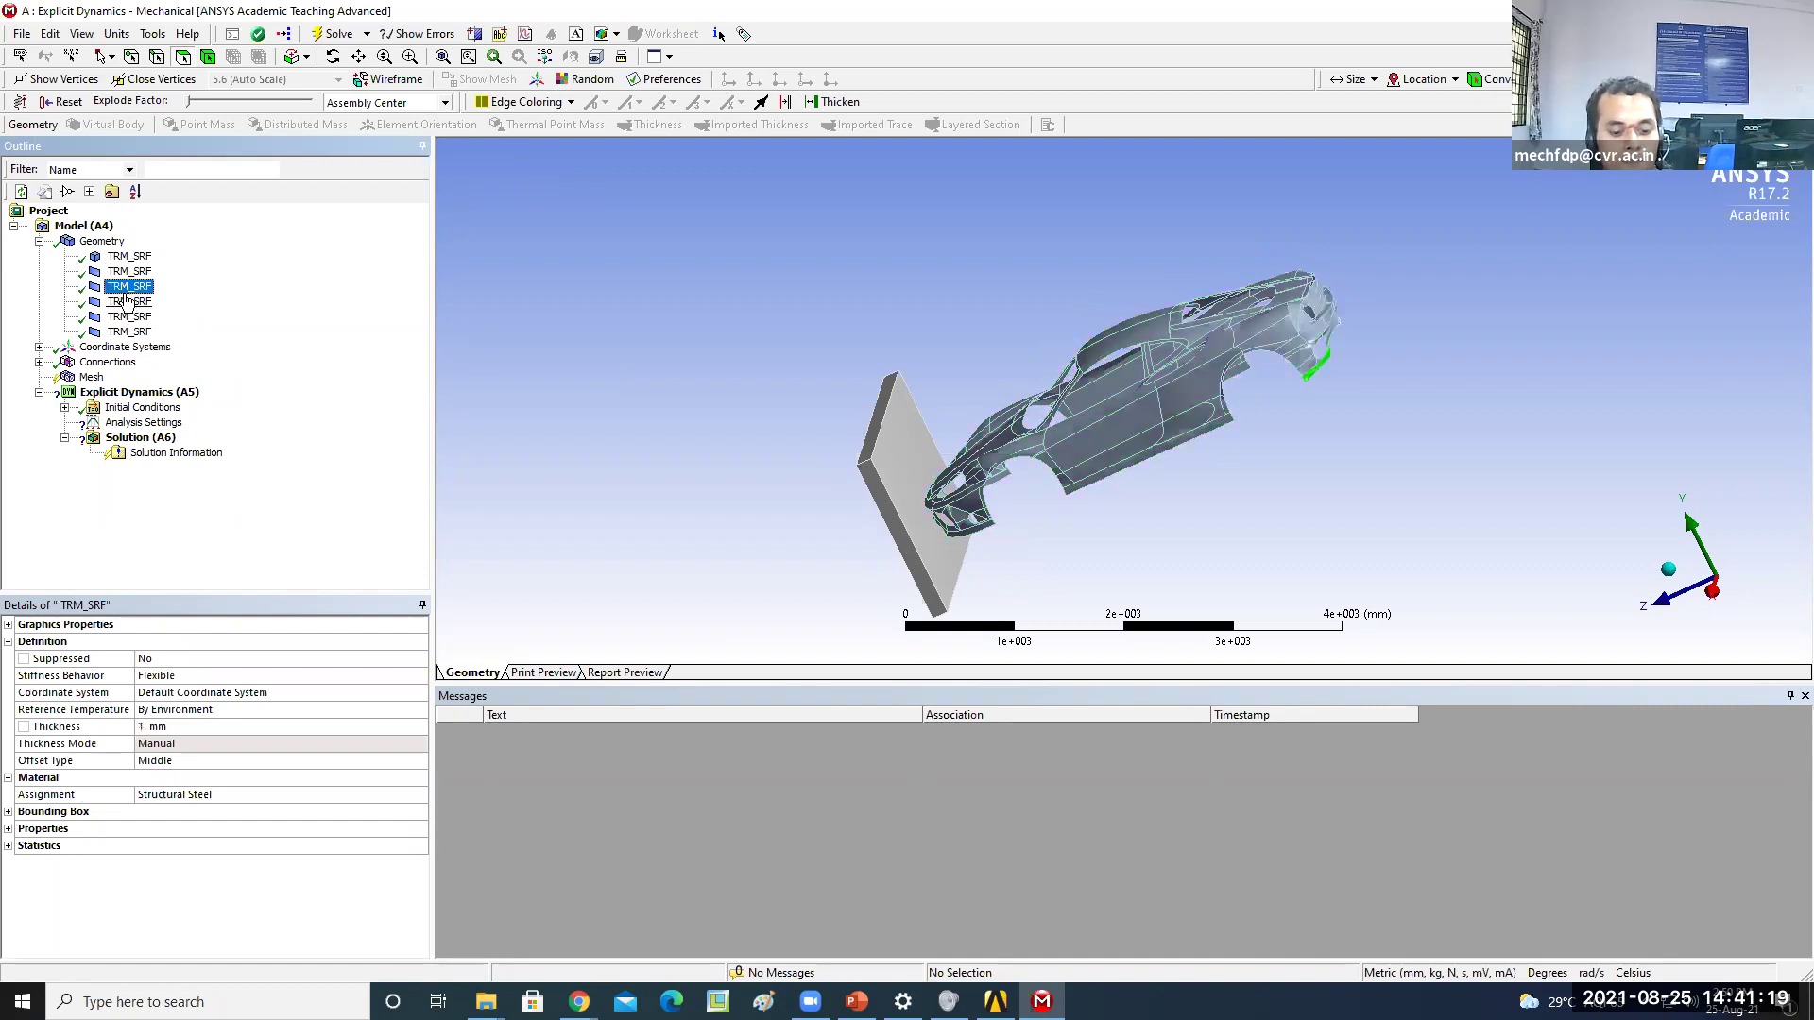
left_click(128, 271)
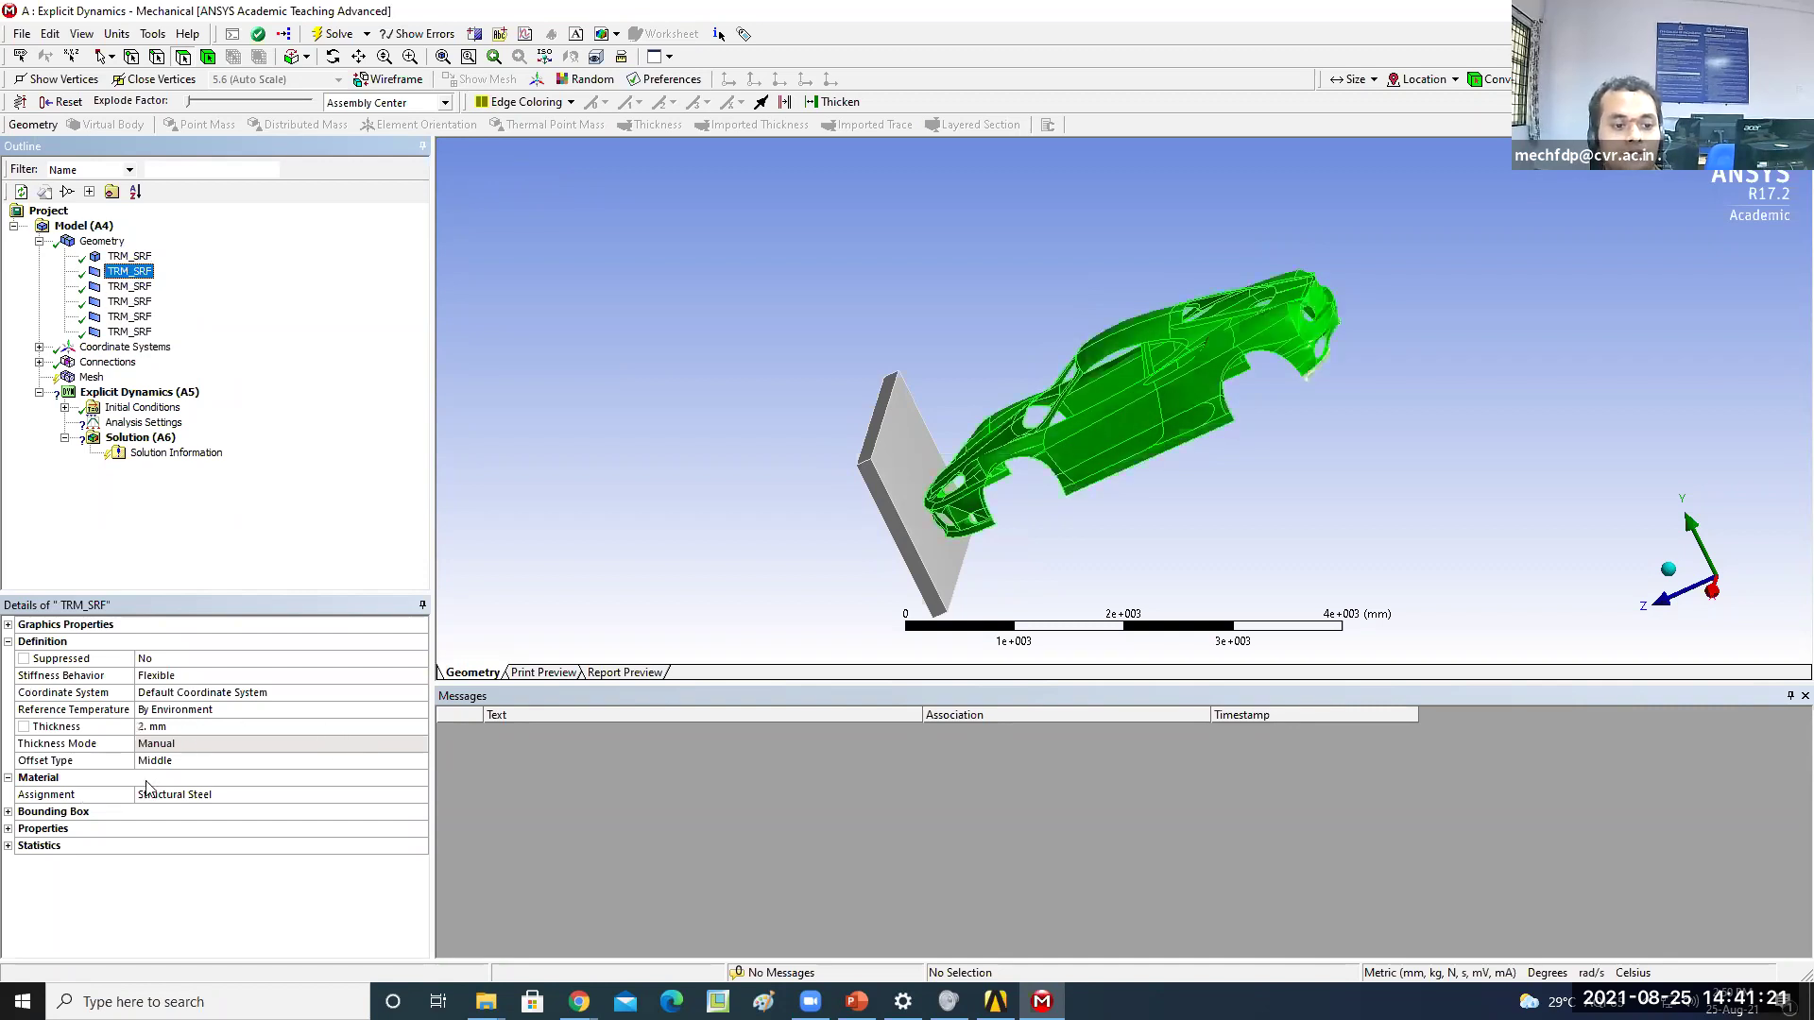
left_click(175, 795)
left_click(422, 795)
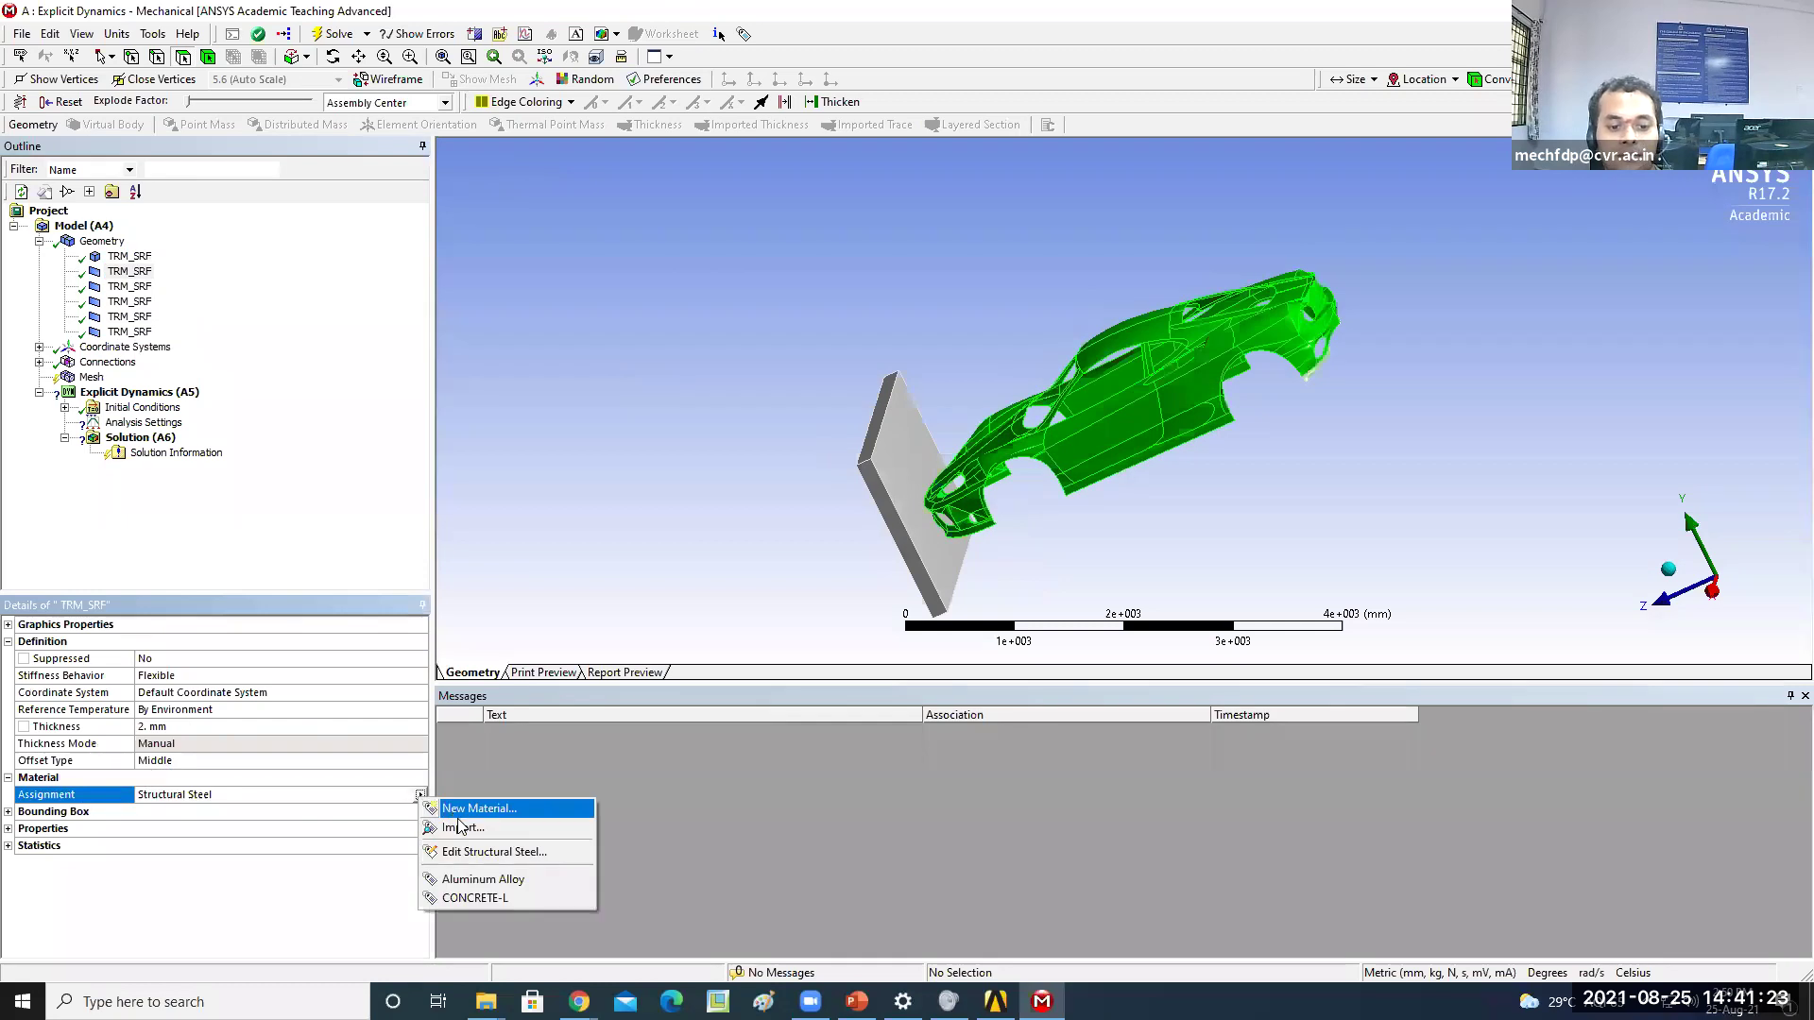
Assign Aluminum Alloy as the material of the third and fourth TRM_SRF bodies
left_click(128, 286)
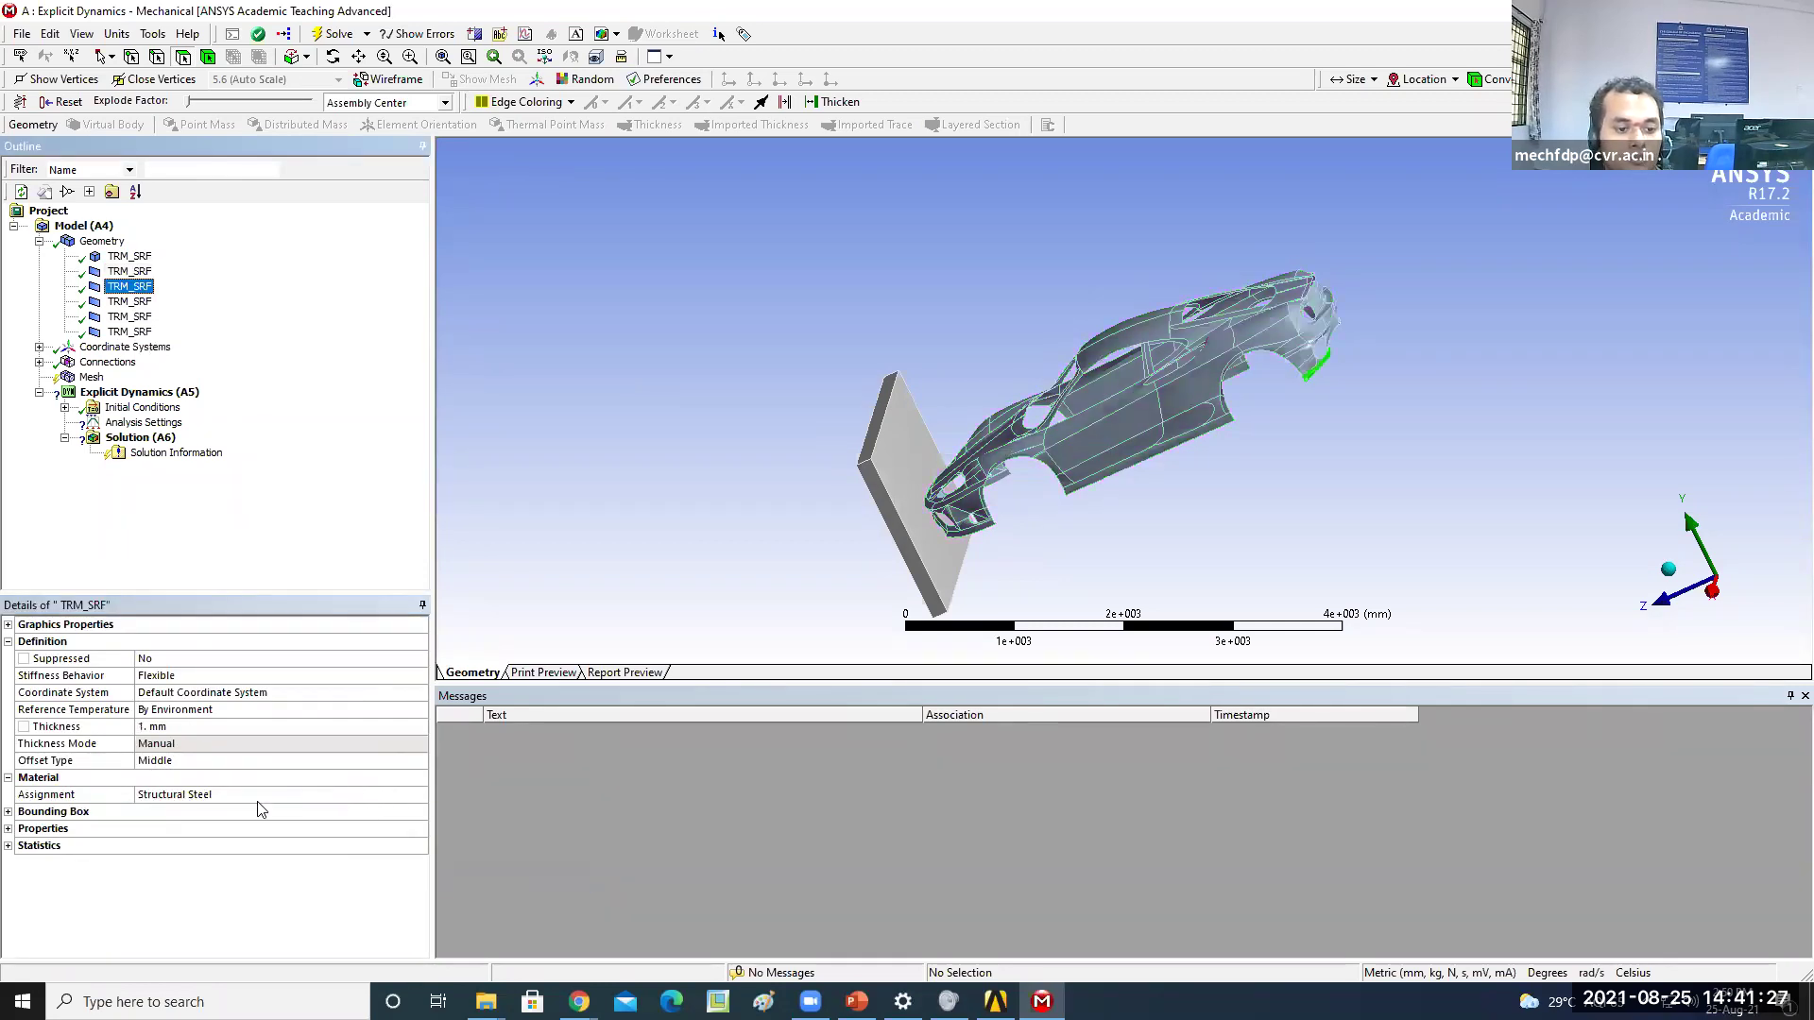
left_click(255, 794)
left_click(421, 796)
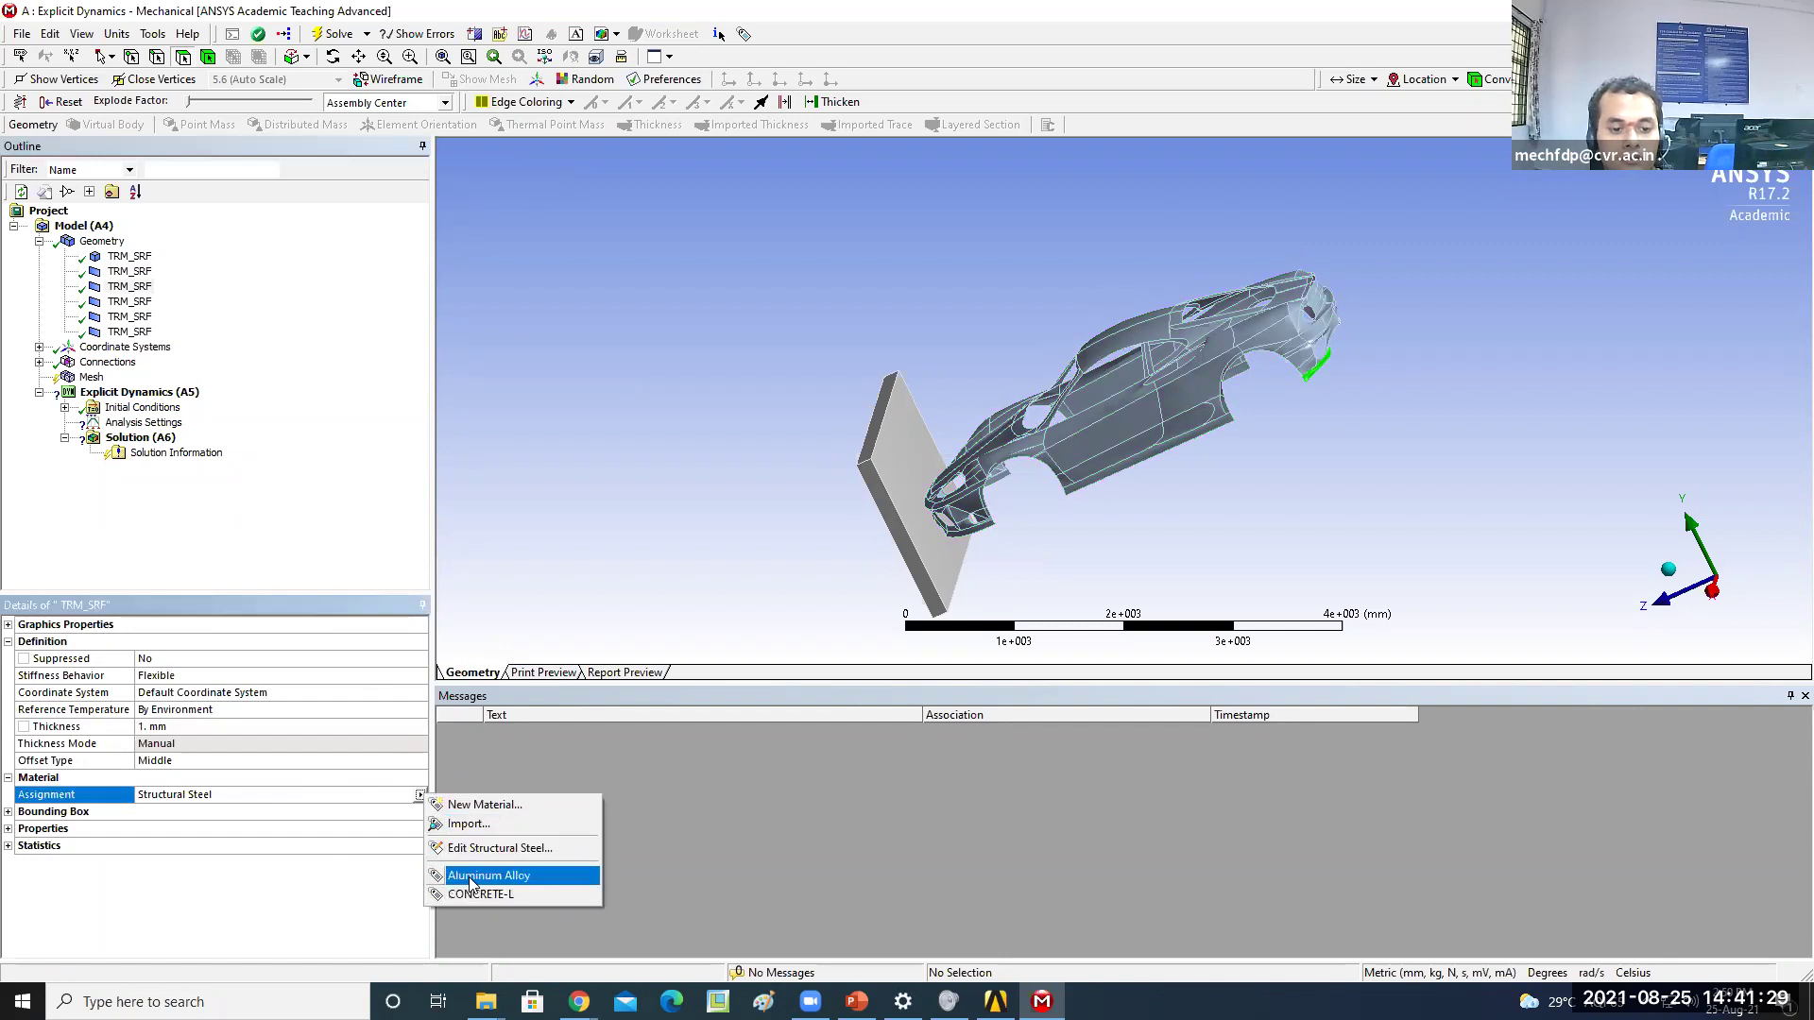
left_click(472, 879)
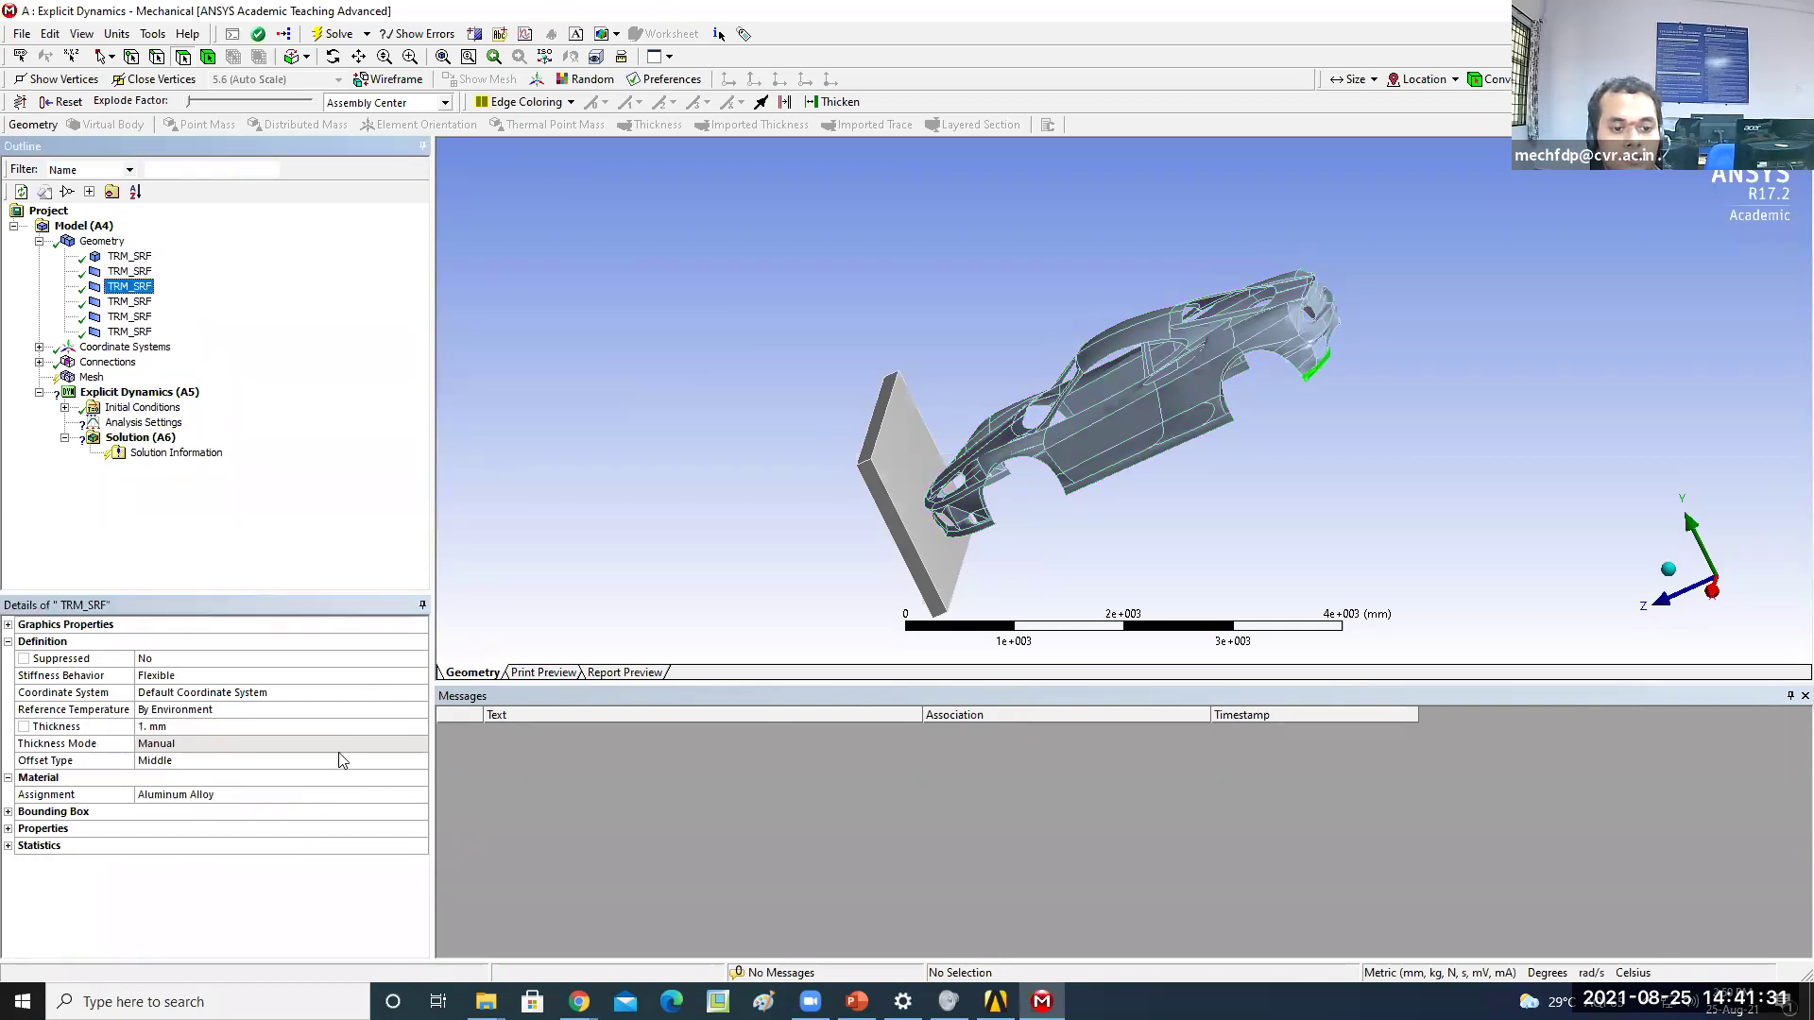
key("Down")
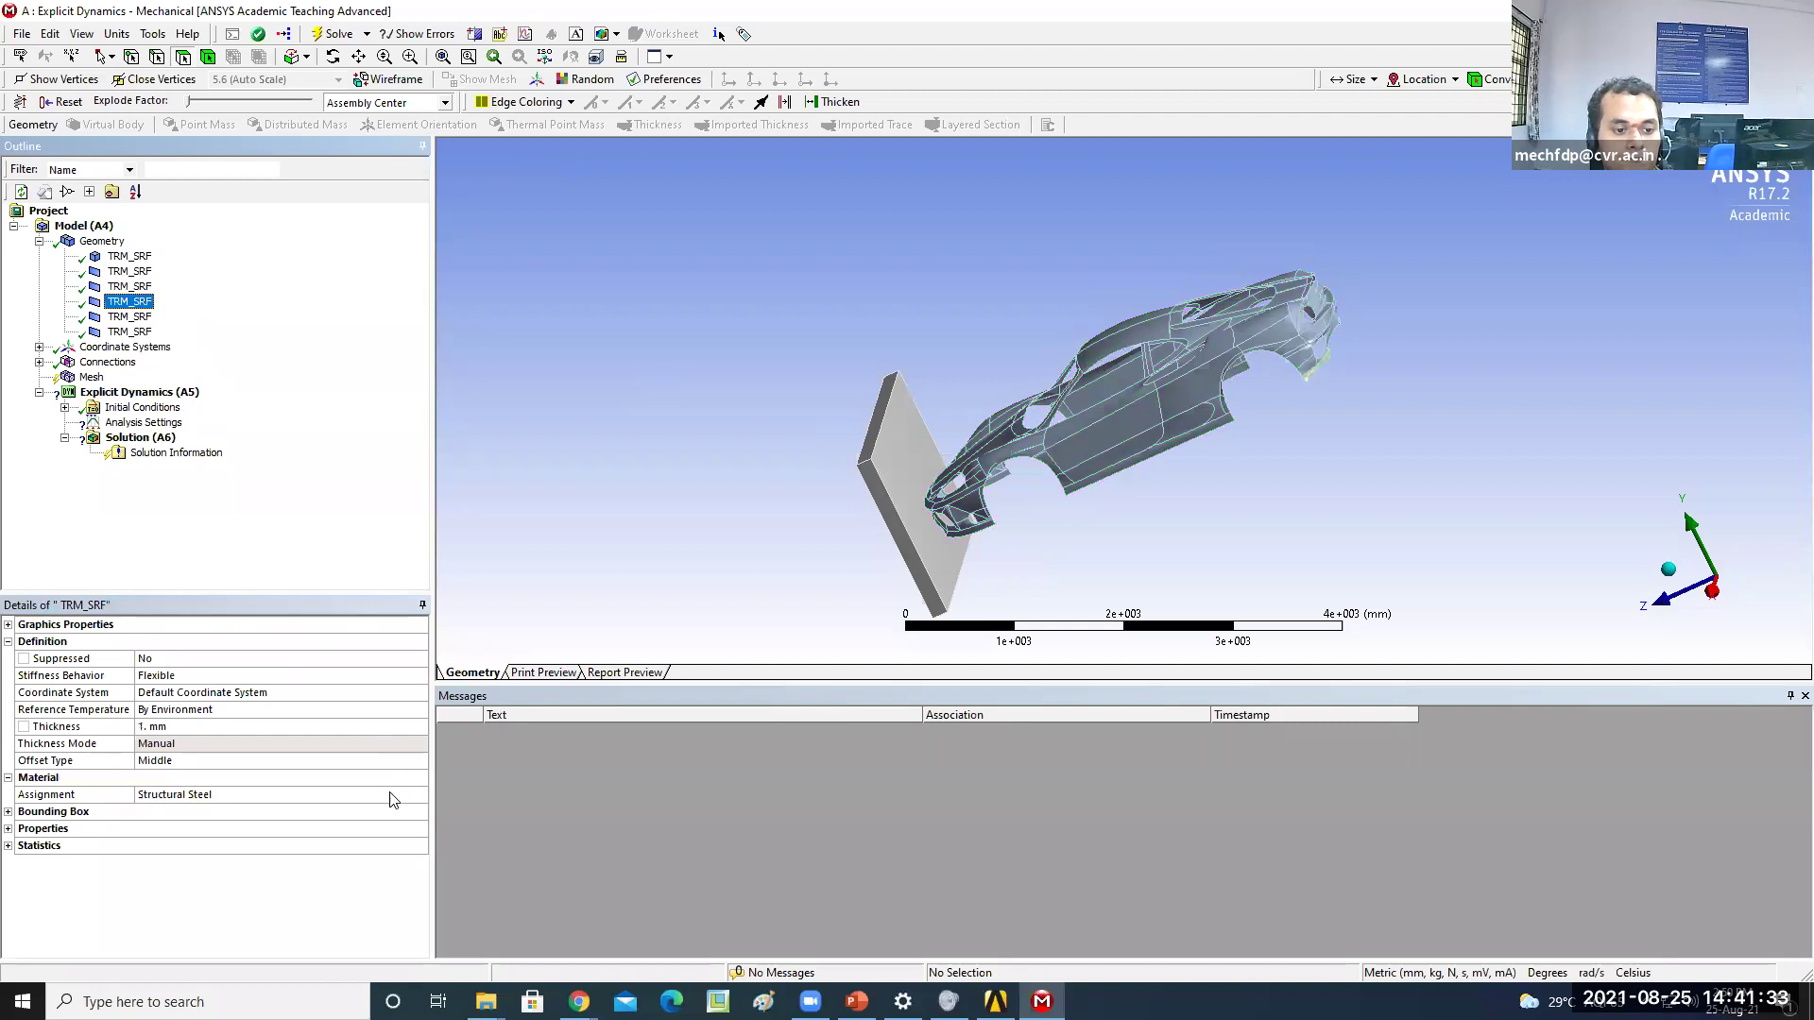
left_click(394, 800)
left_click(420, 796)
left_click(471, 876)
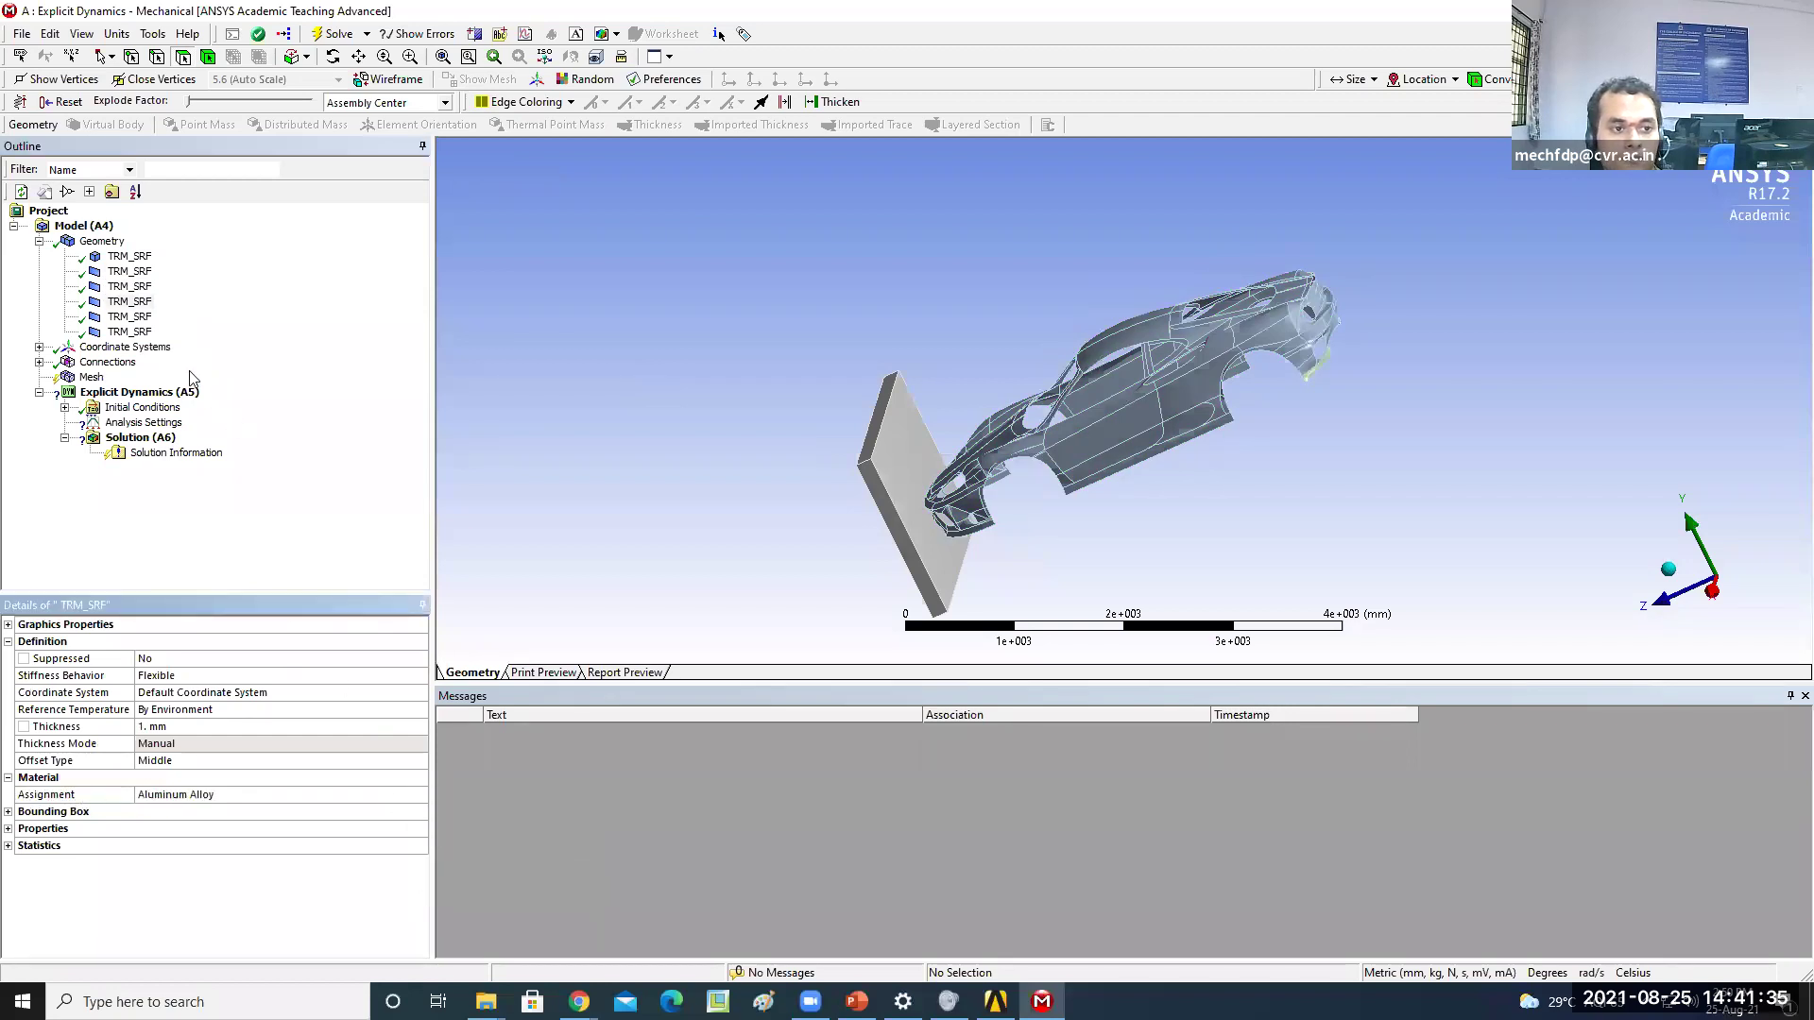
Assign Aluminum Alloy to the last two TRM_SRF surface bodies in the geometry
left_click(129, 316)
left_click(397, 799)
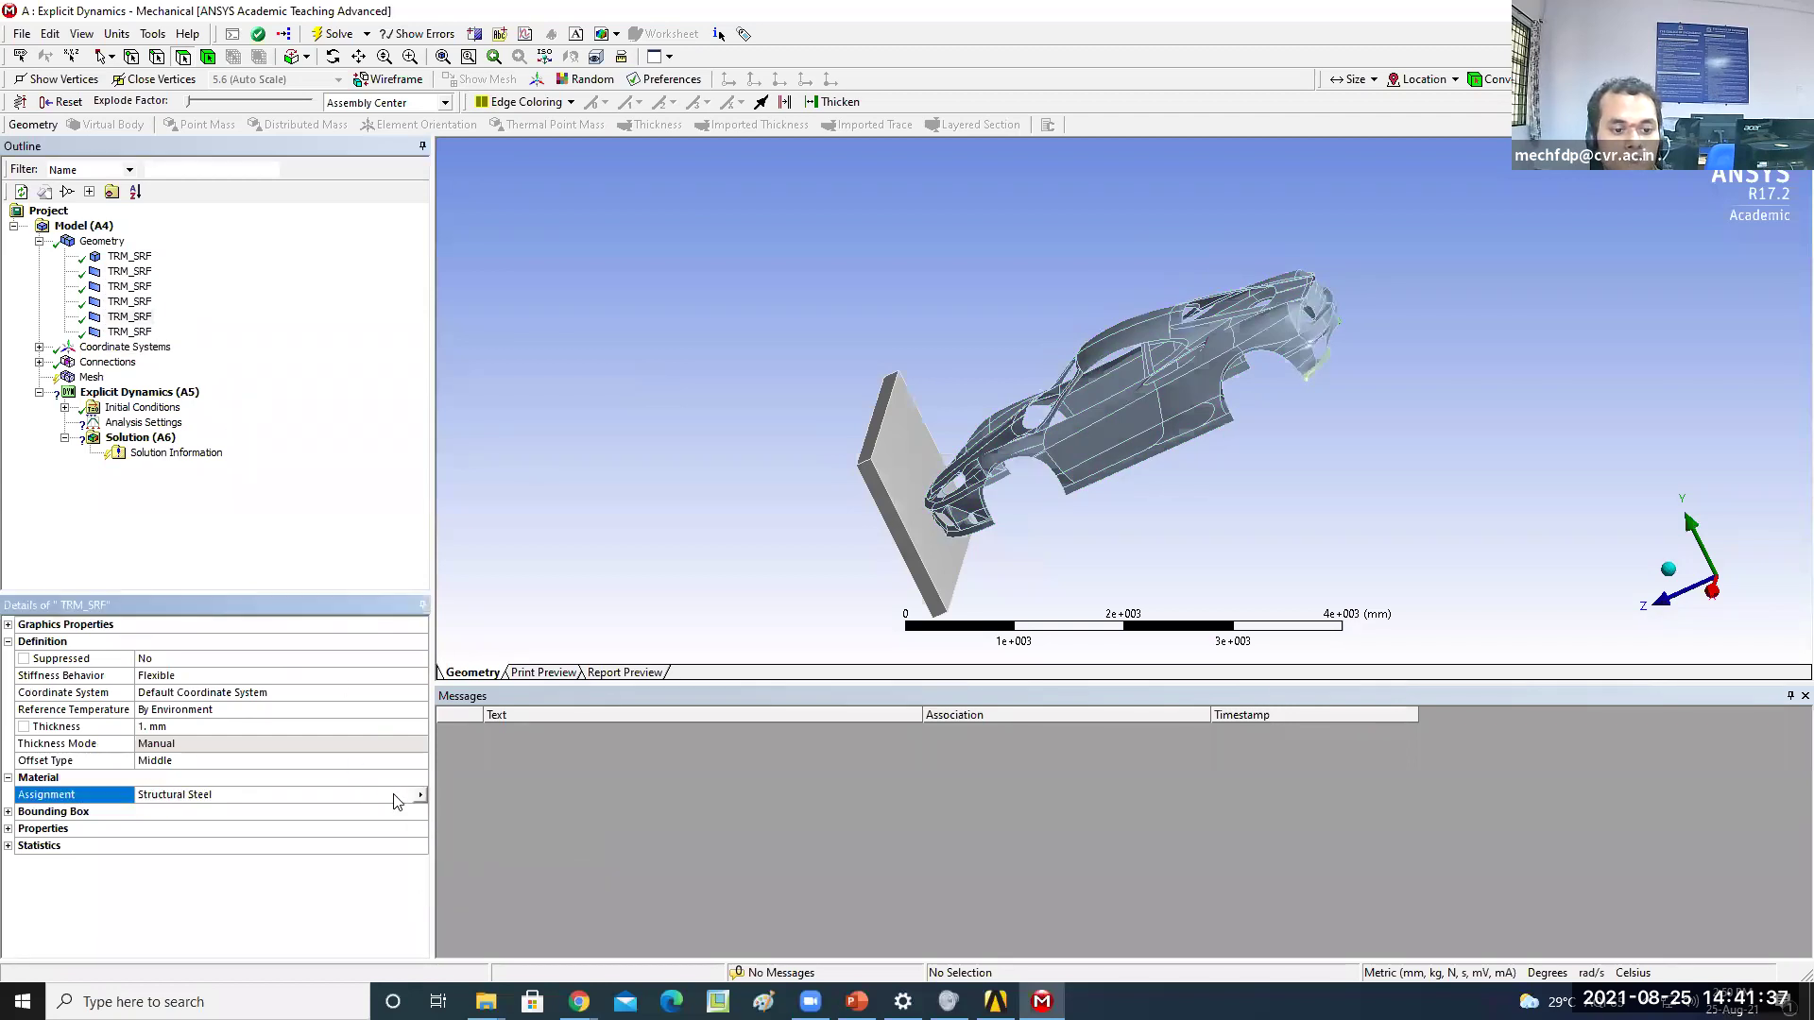
left_click(420, 796)
left_click(475, 879)
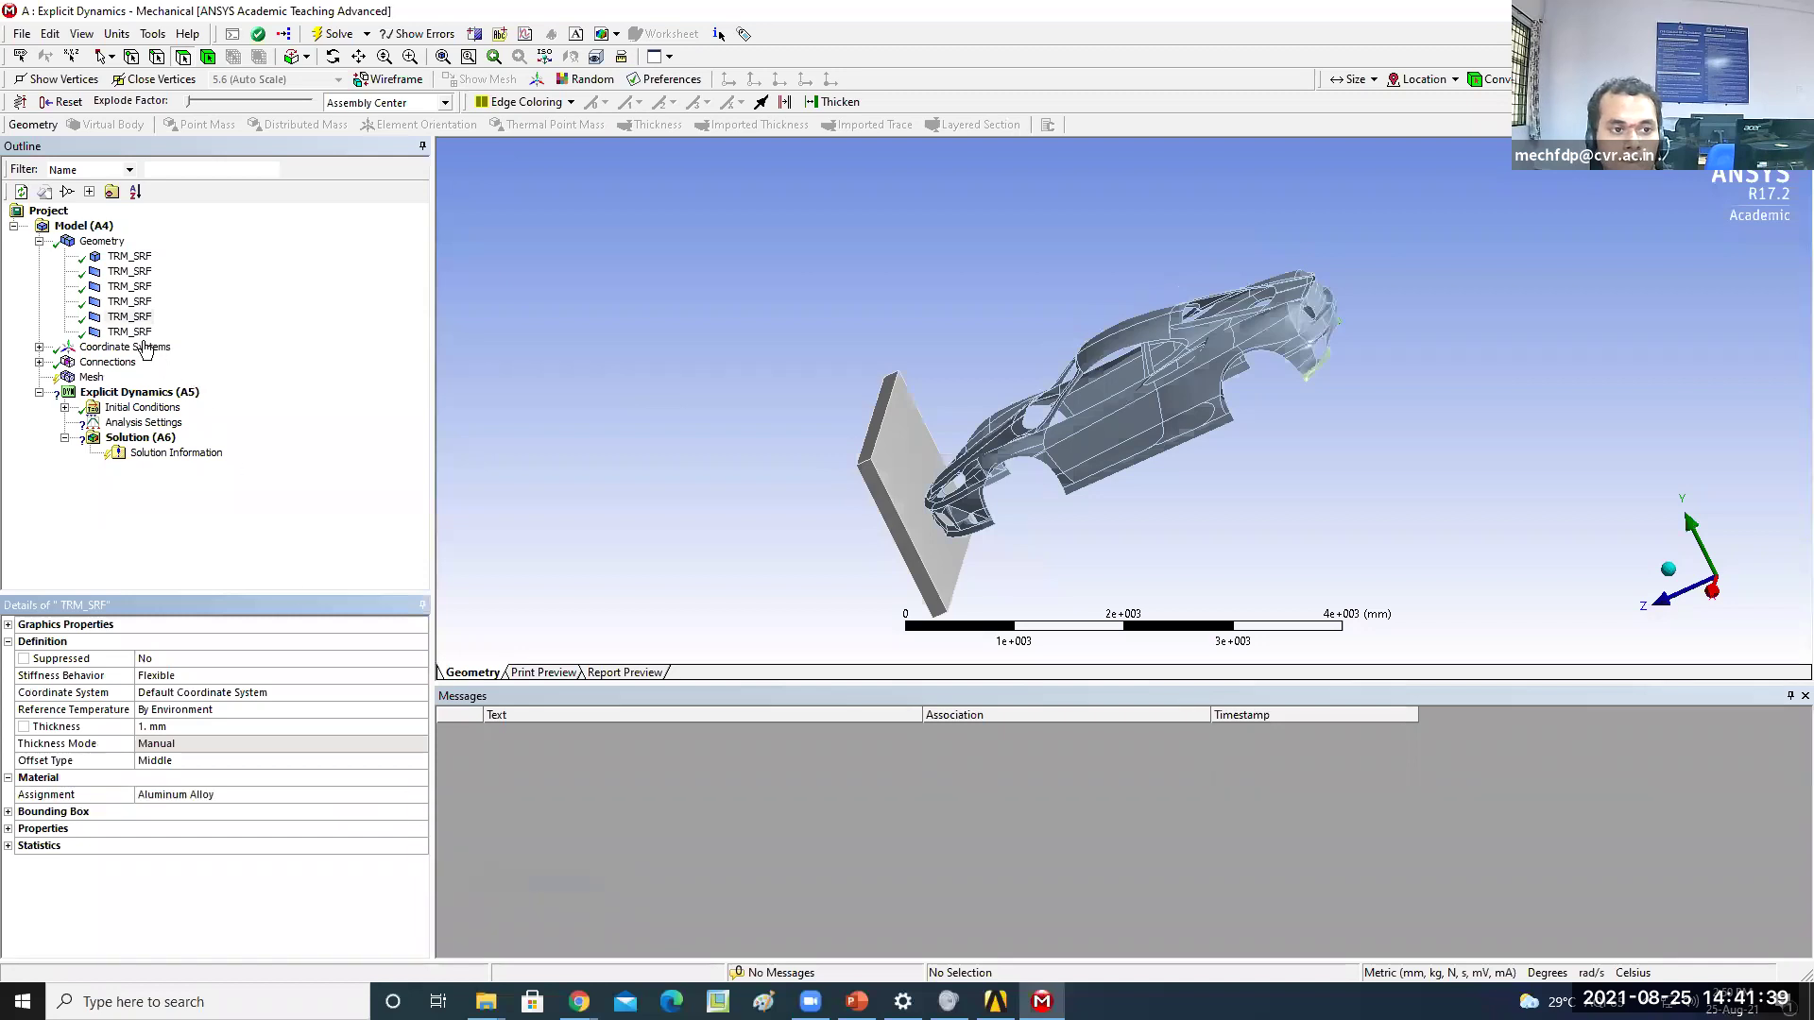
left_click(129, 331)
left_click(348, 798)
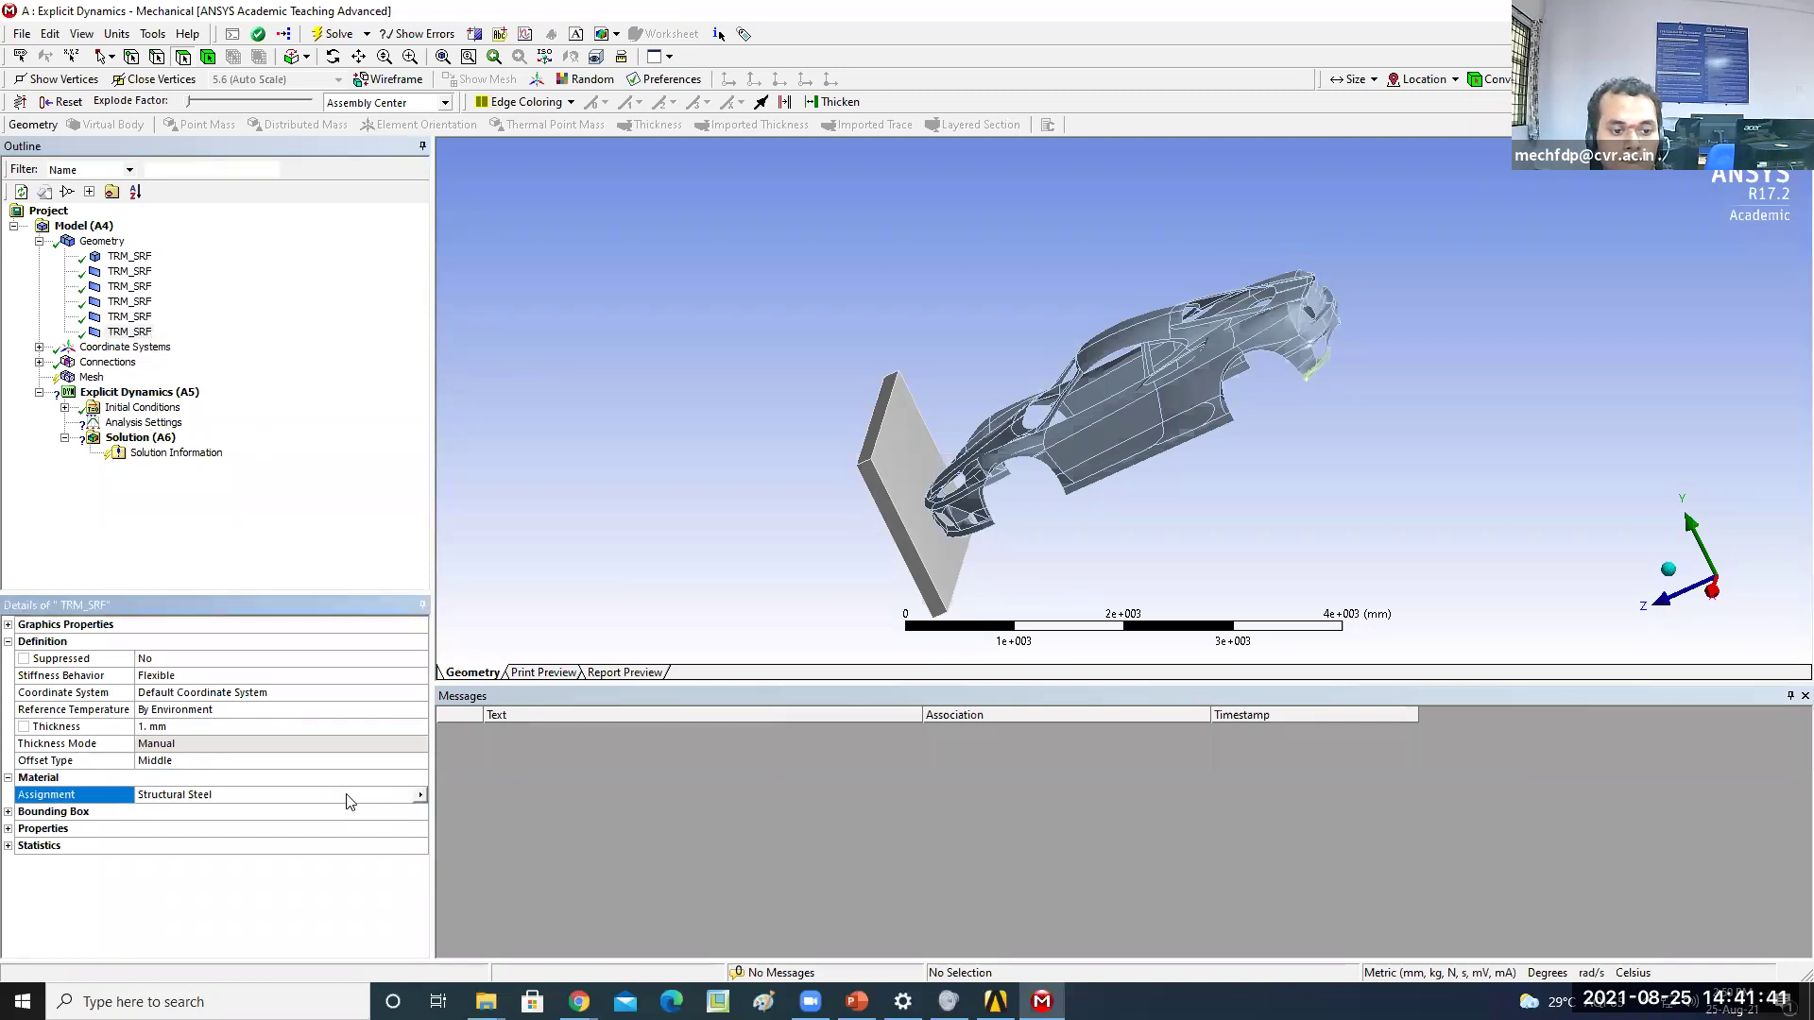
left_click(421, 795)
left_click(475, 881)
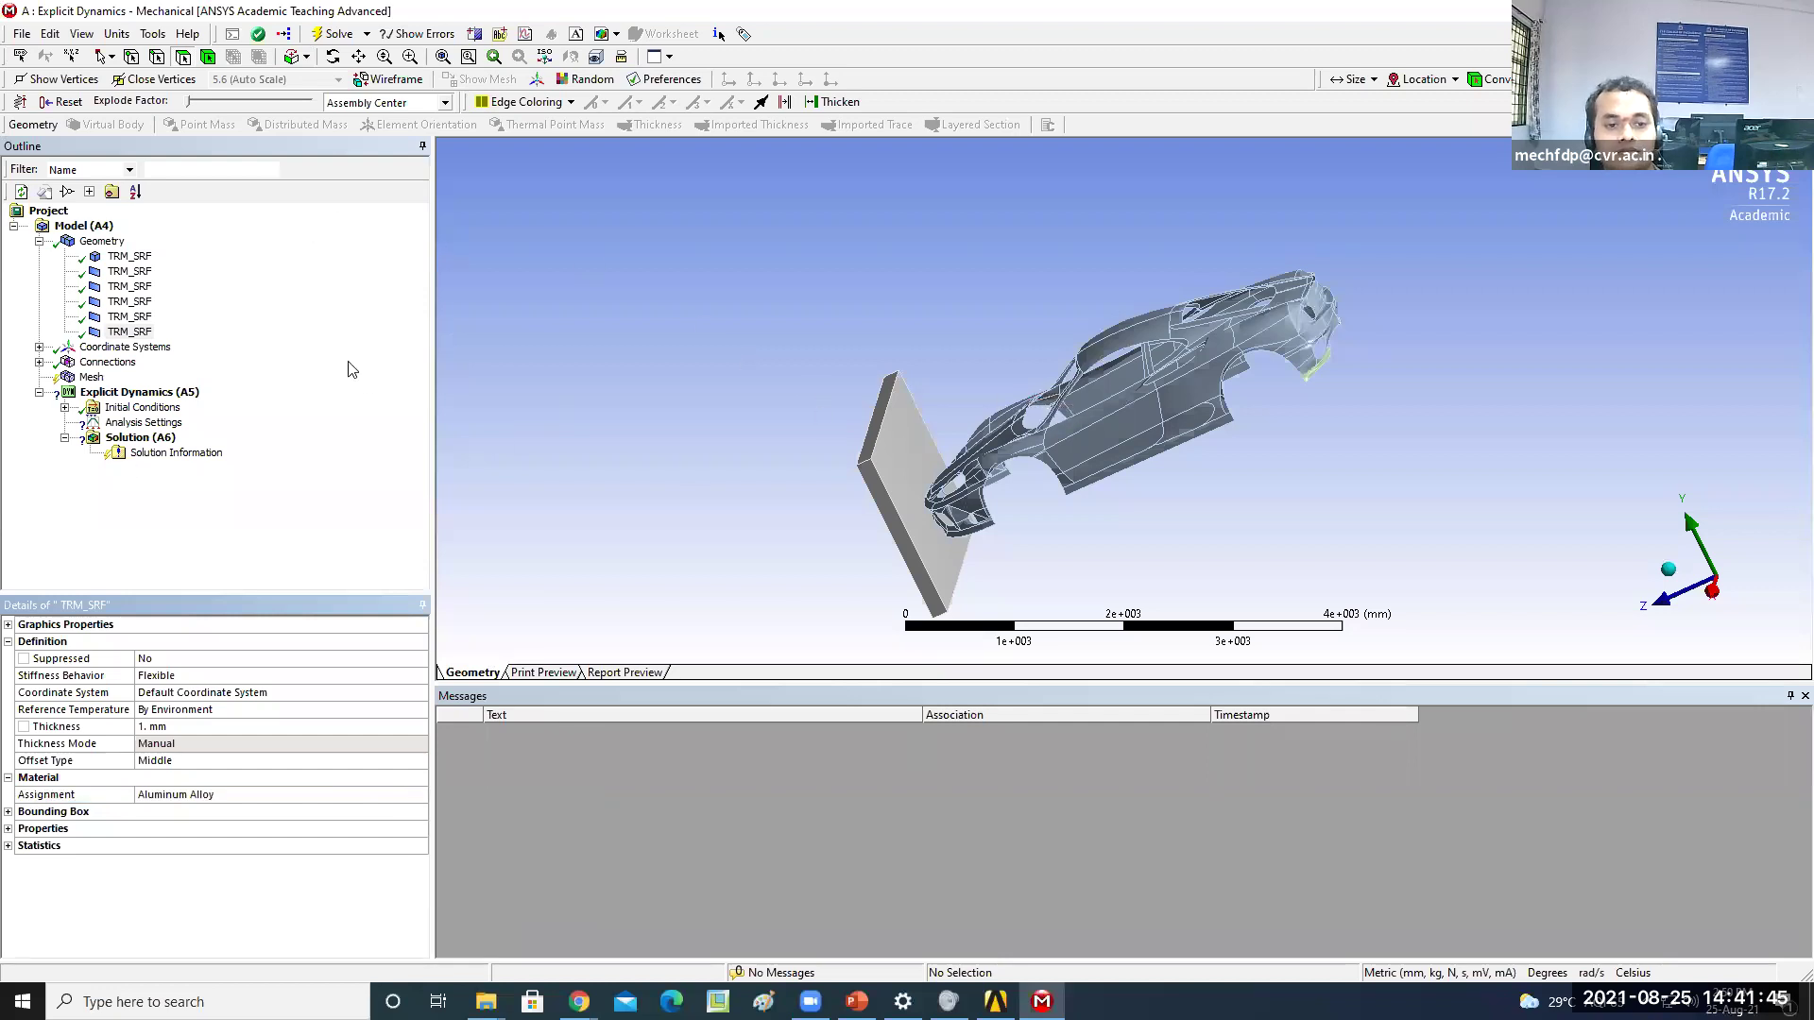
Check the wall body's material assignment, then generate the mesh for the whole model with the default explicit settings
left_click(133, 256)
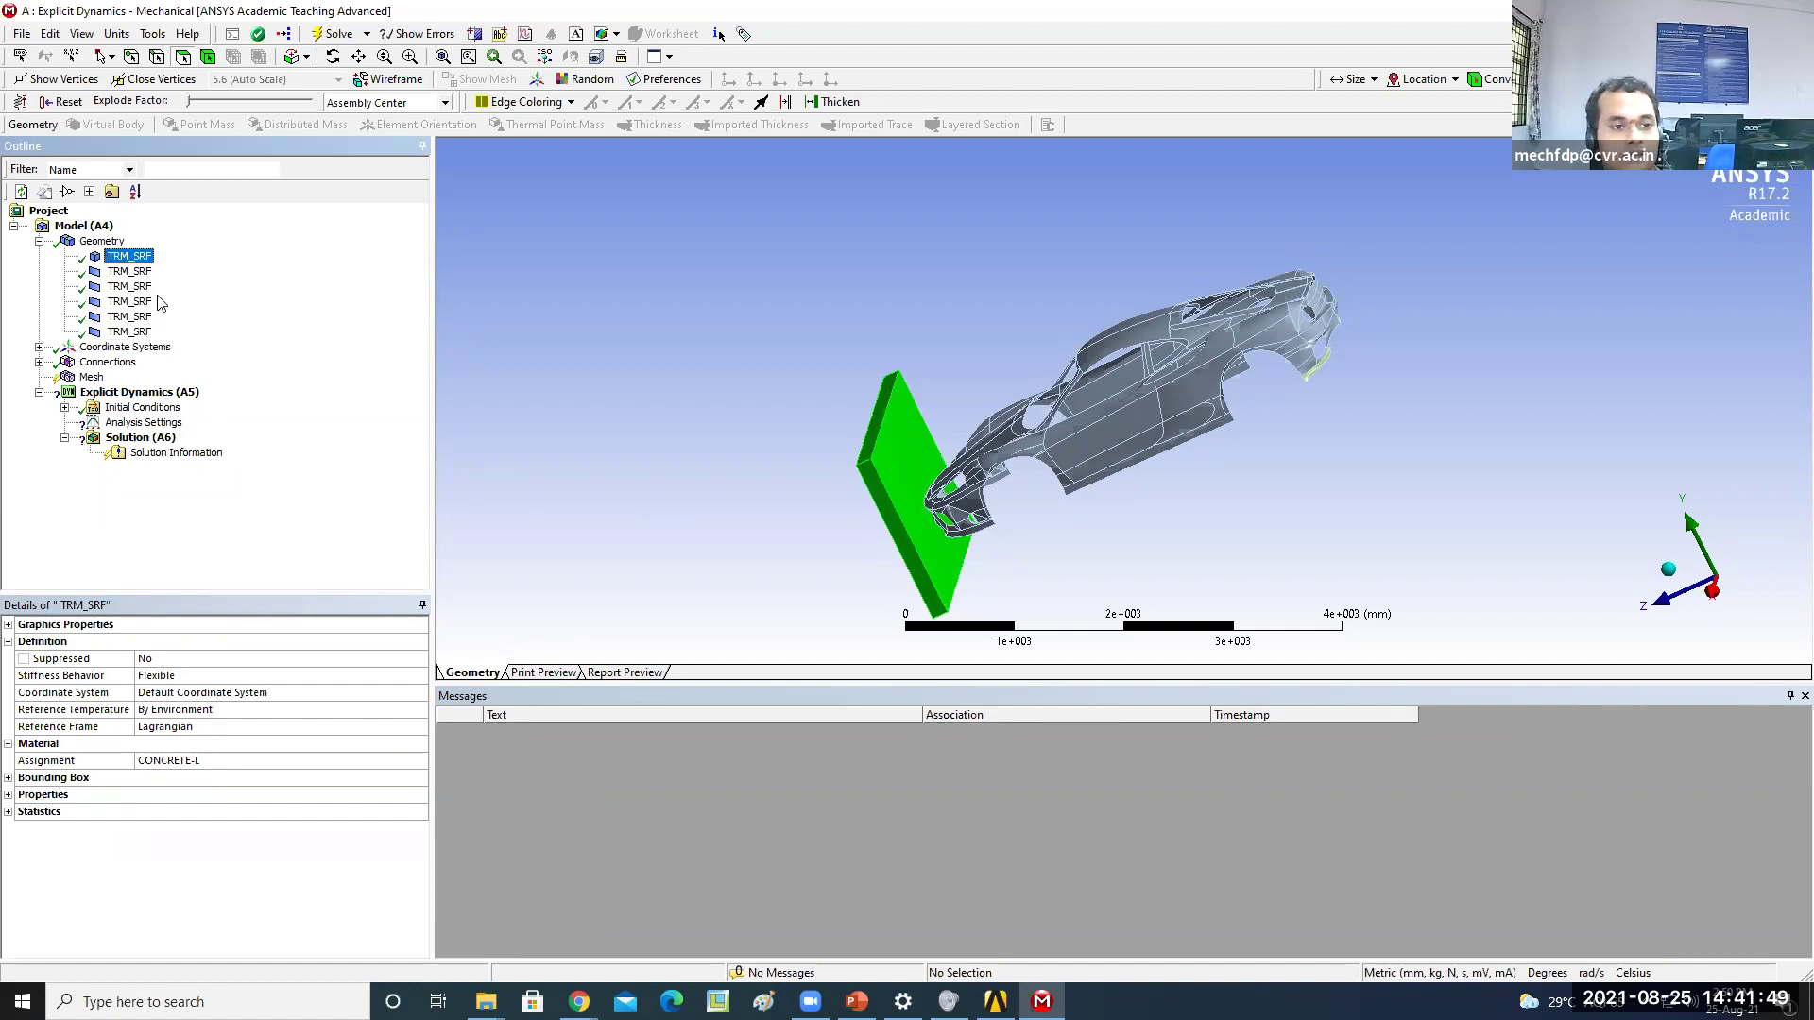
left_click(39, 241)
left_click(91, 286)
right_click(91, 287)
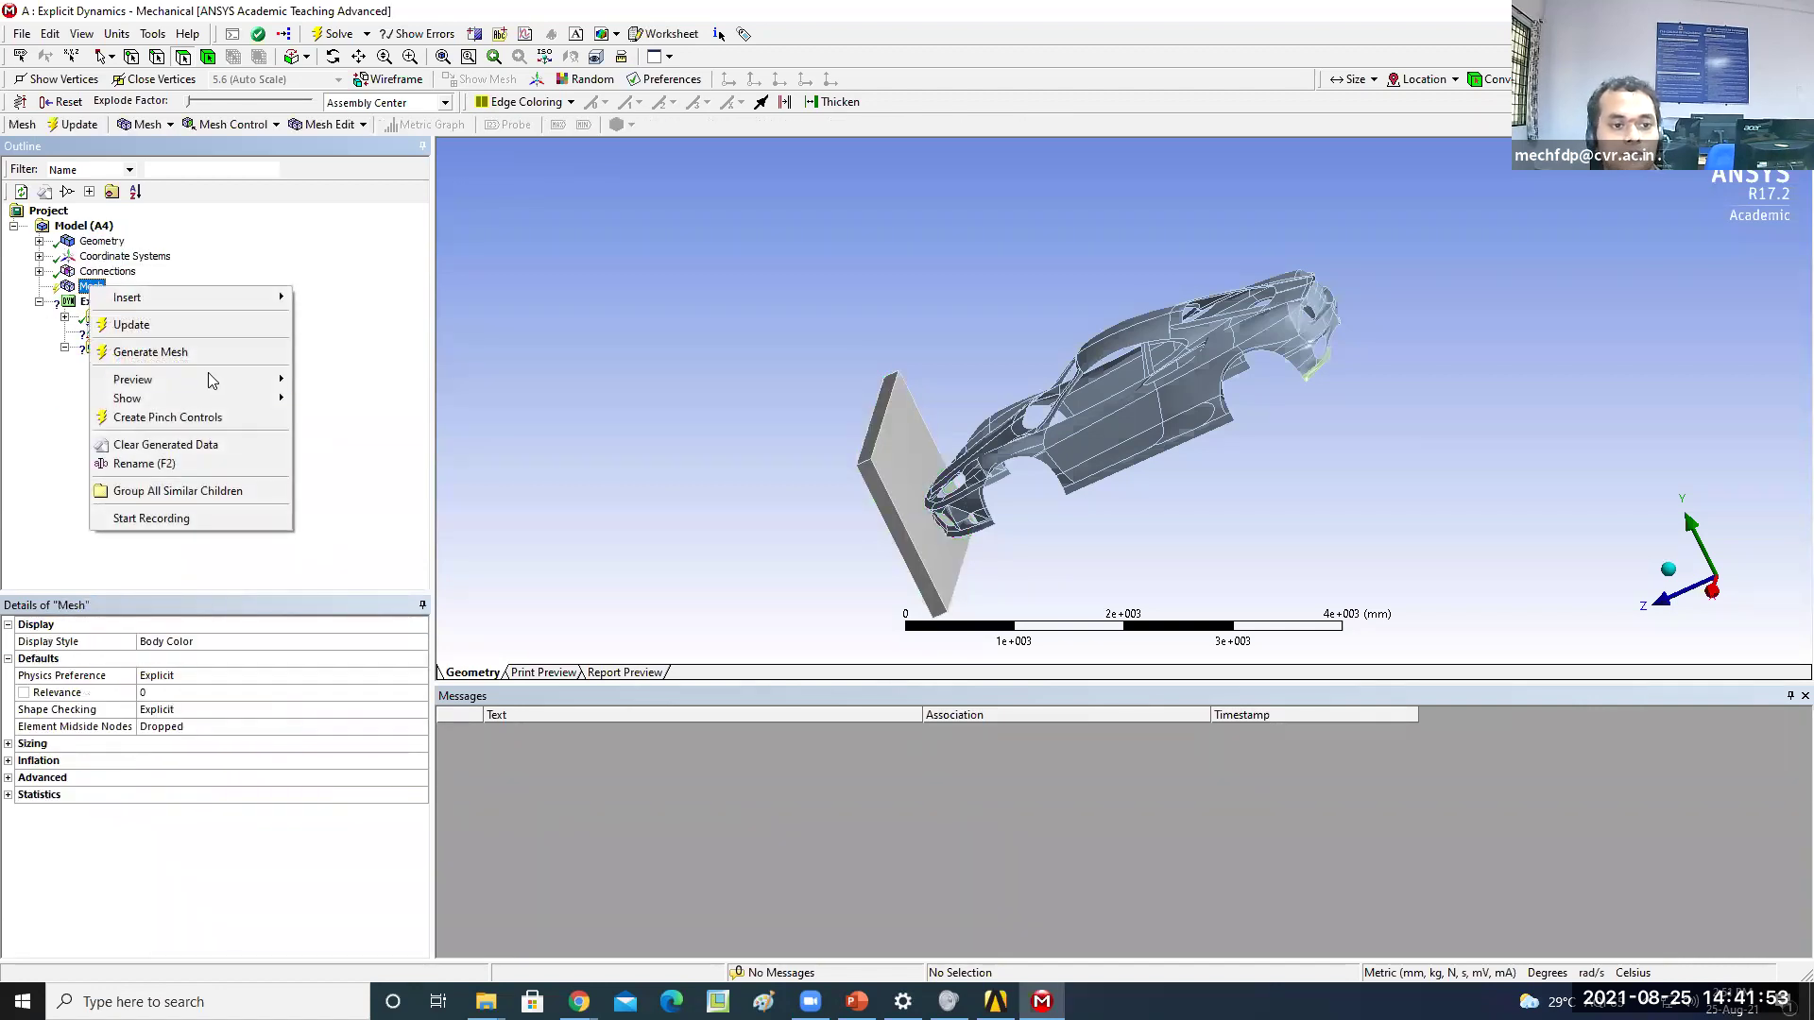
left_click(213, 352)
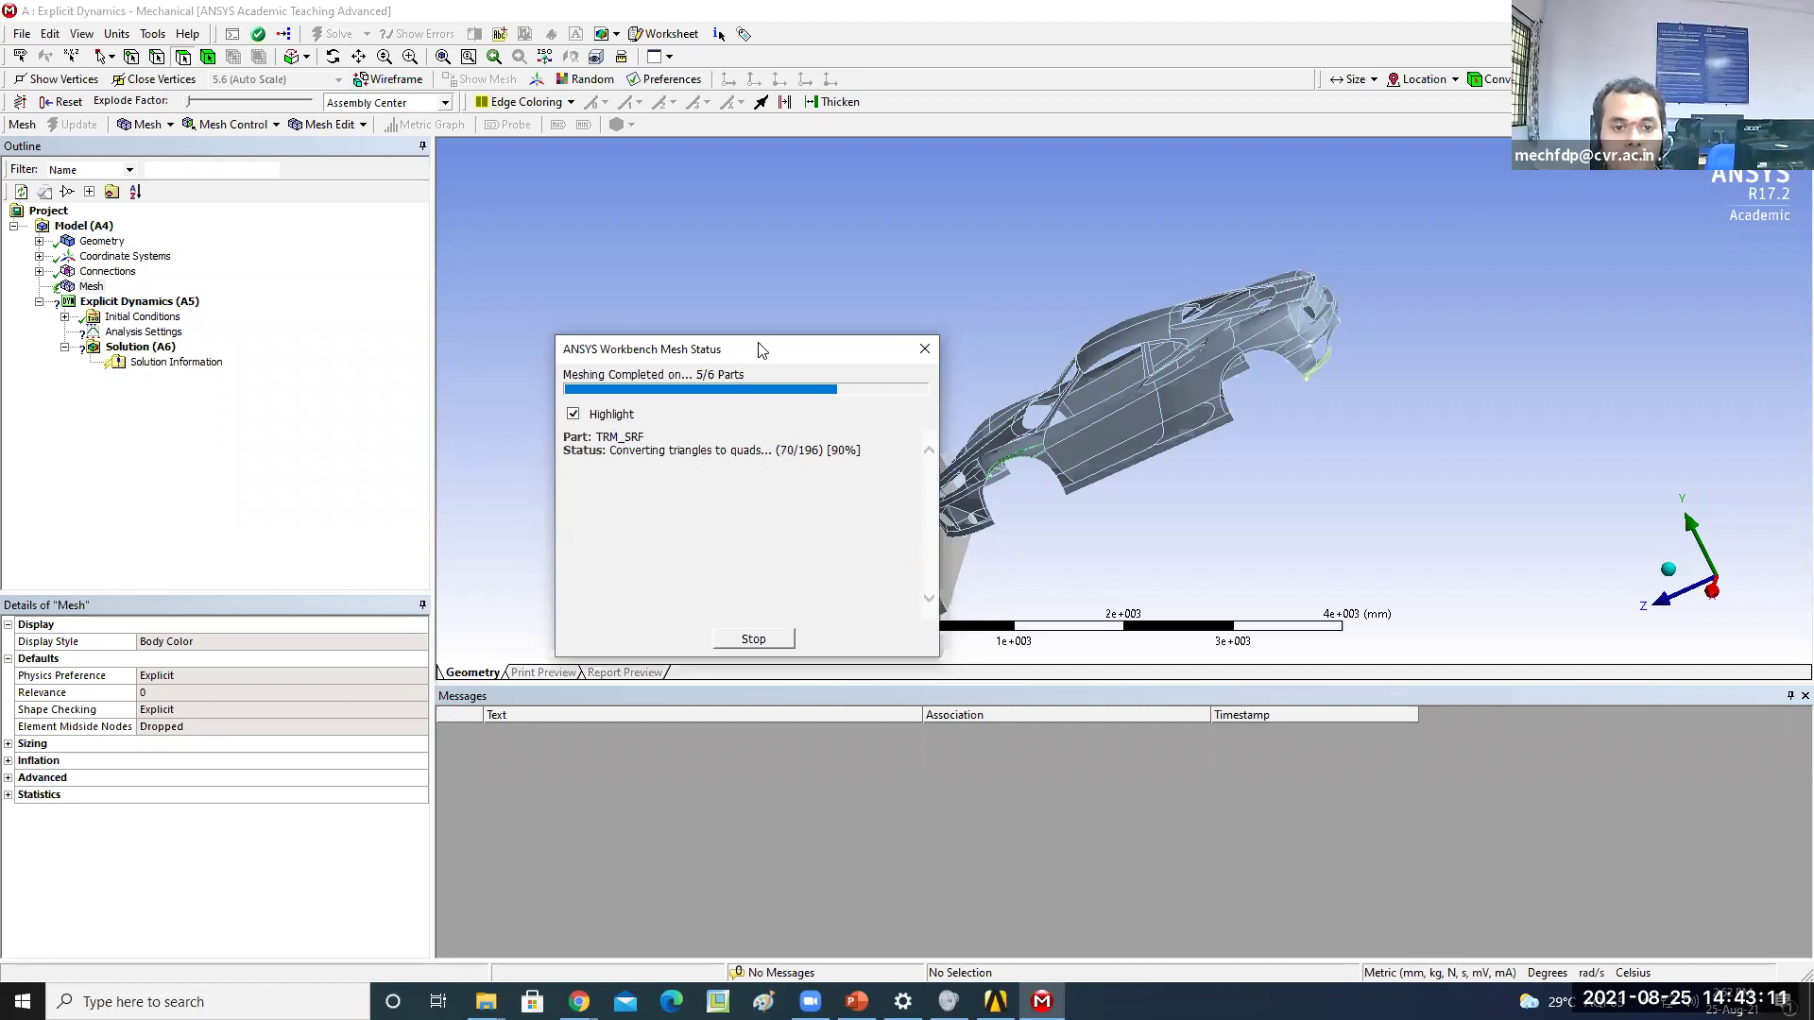
left_click_drag(756, 349, 650, 263)
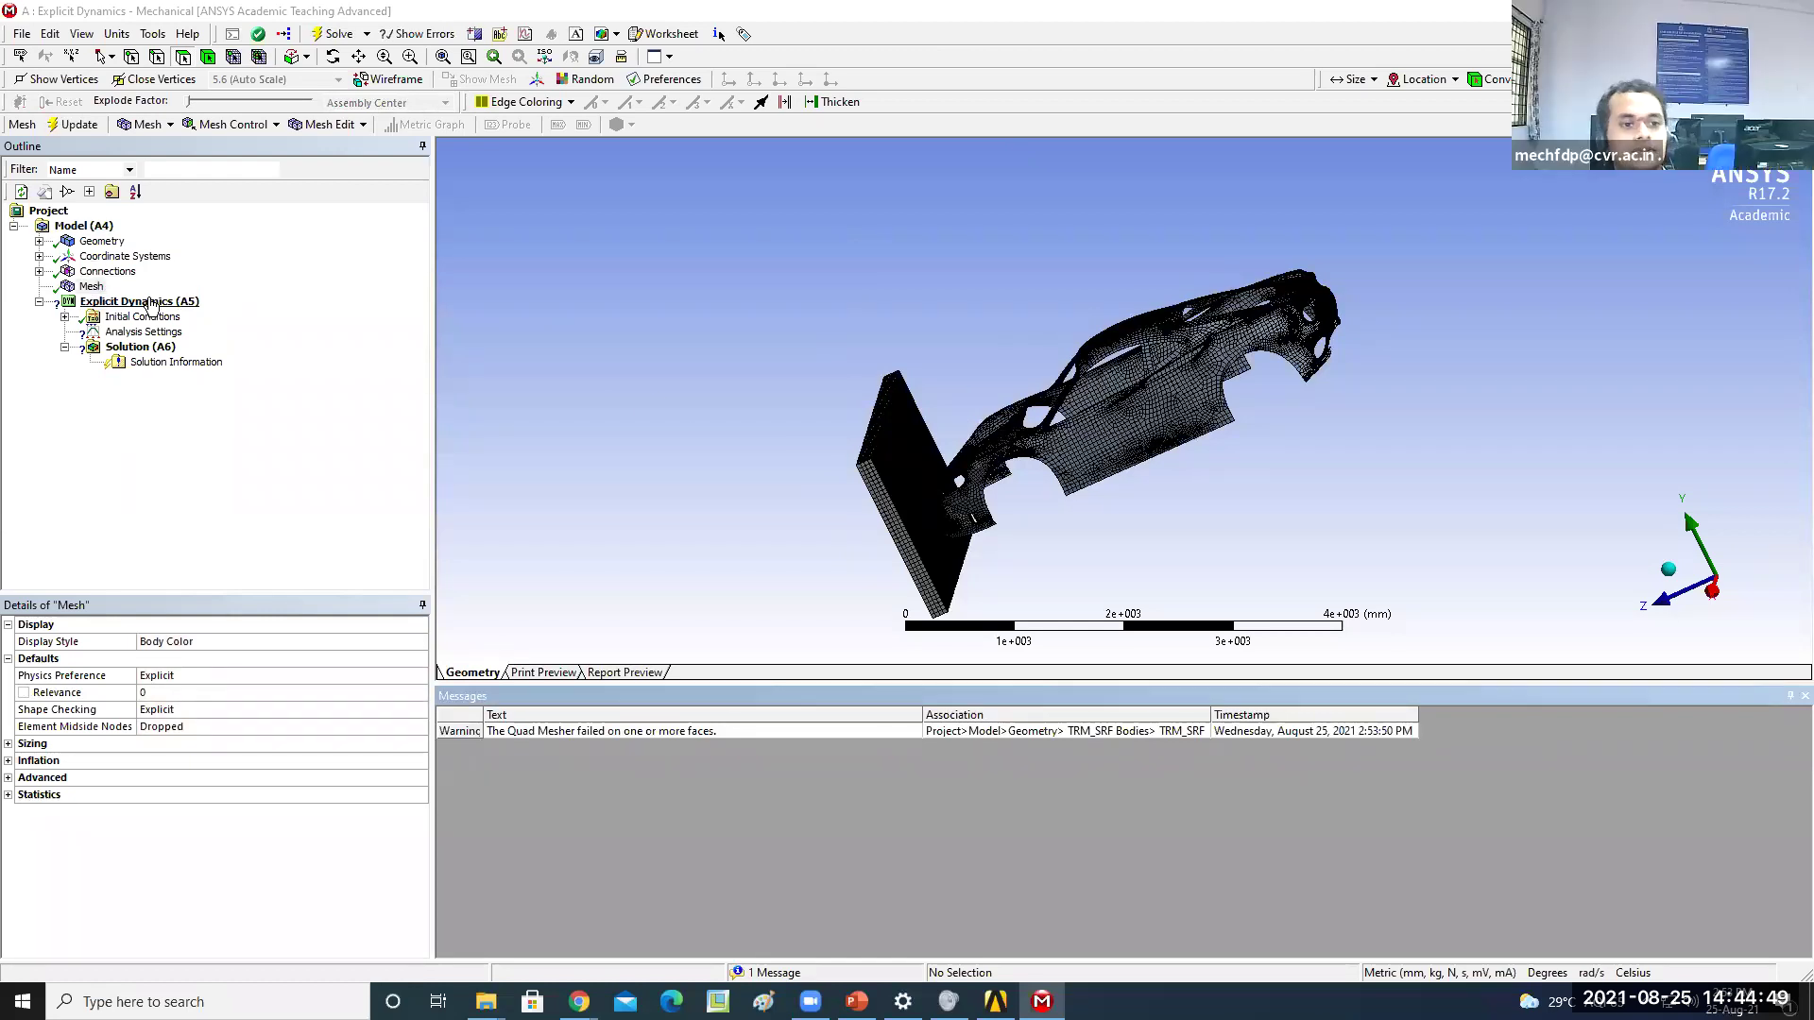
Set the end time of the explicit dynamics analysis to 0.01 s in its analysis settings
left_click(144, 331)
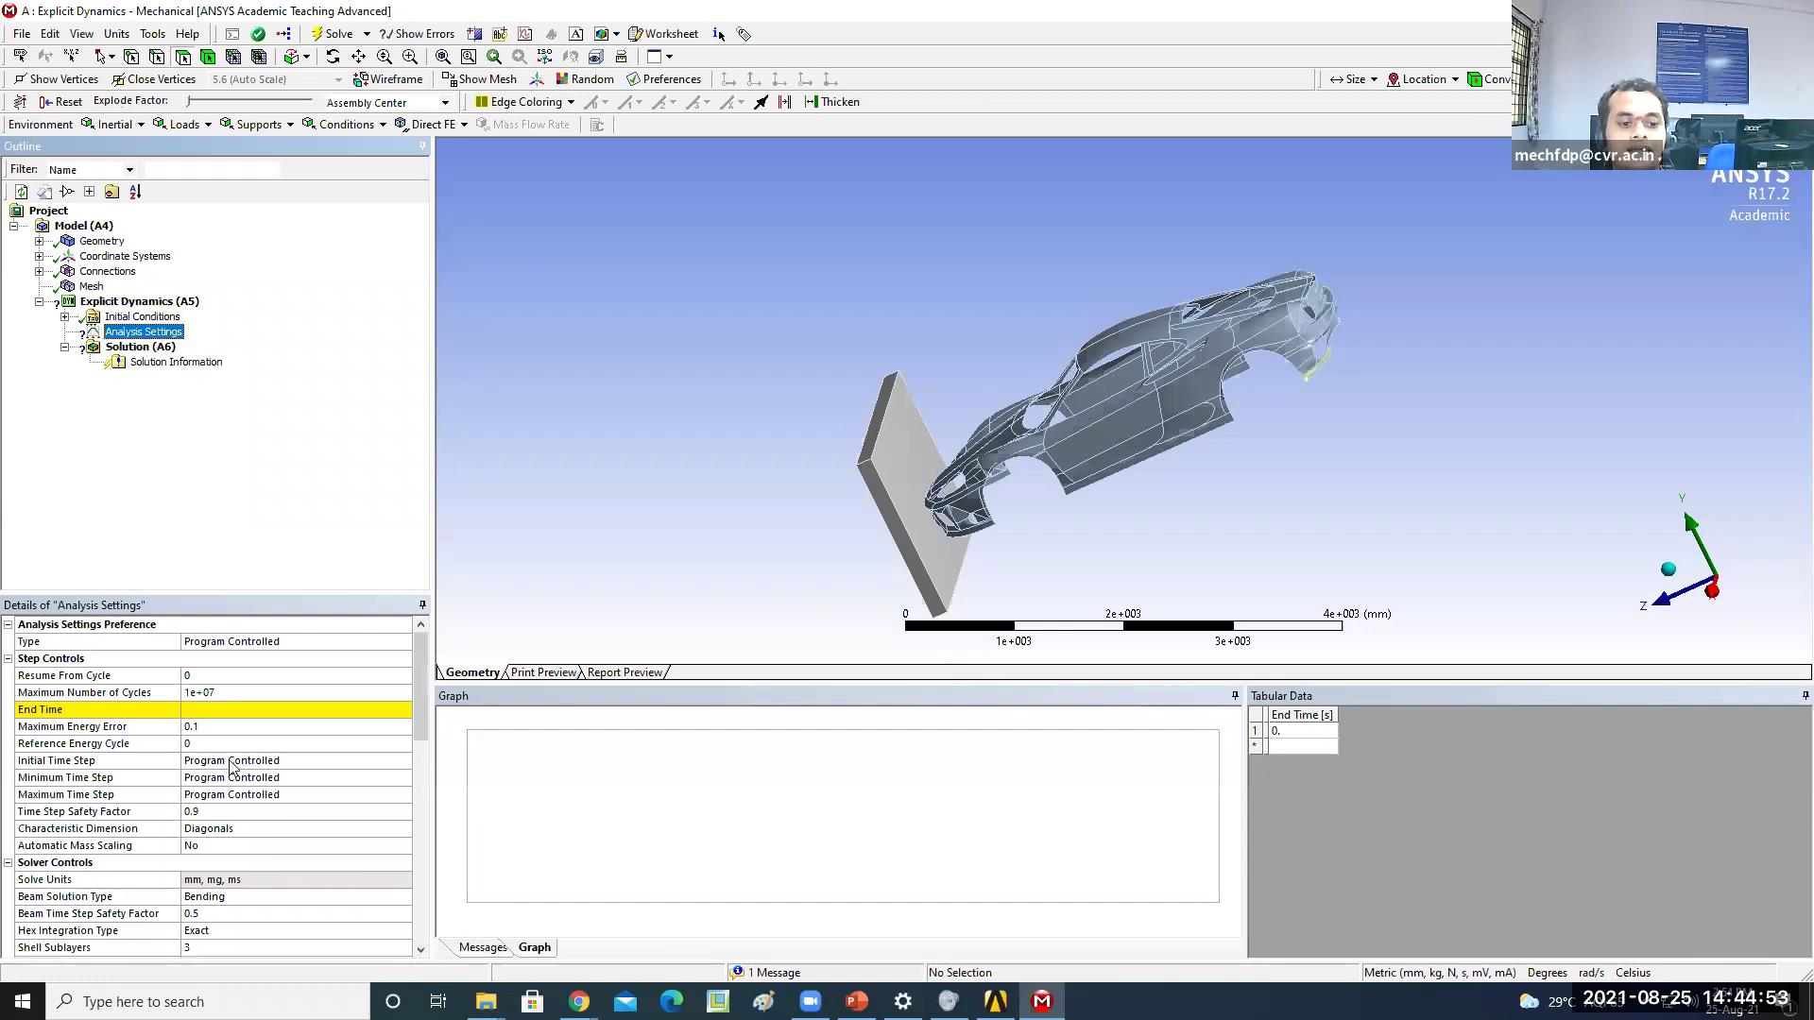
left_click(205, 713)
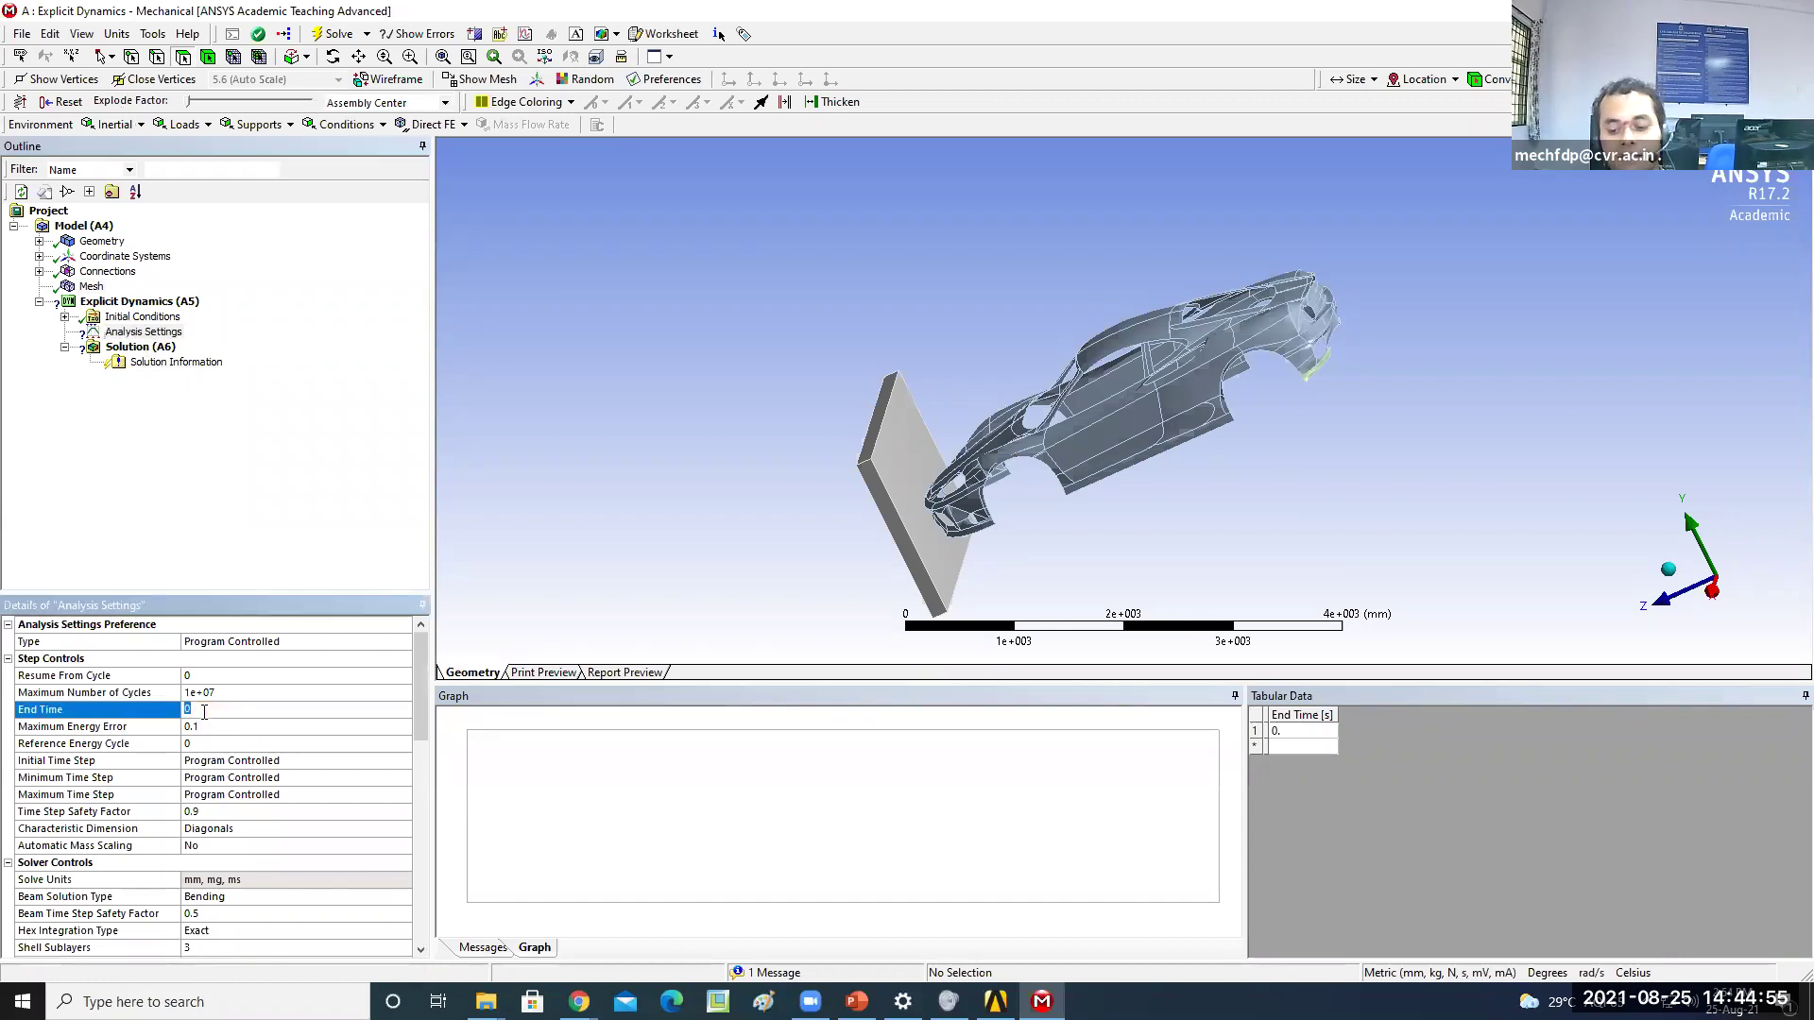
type("01")
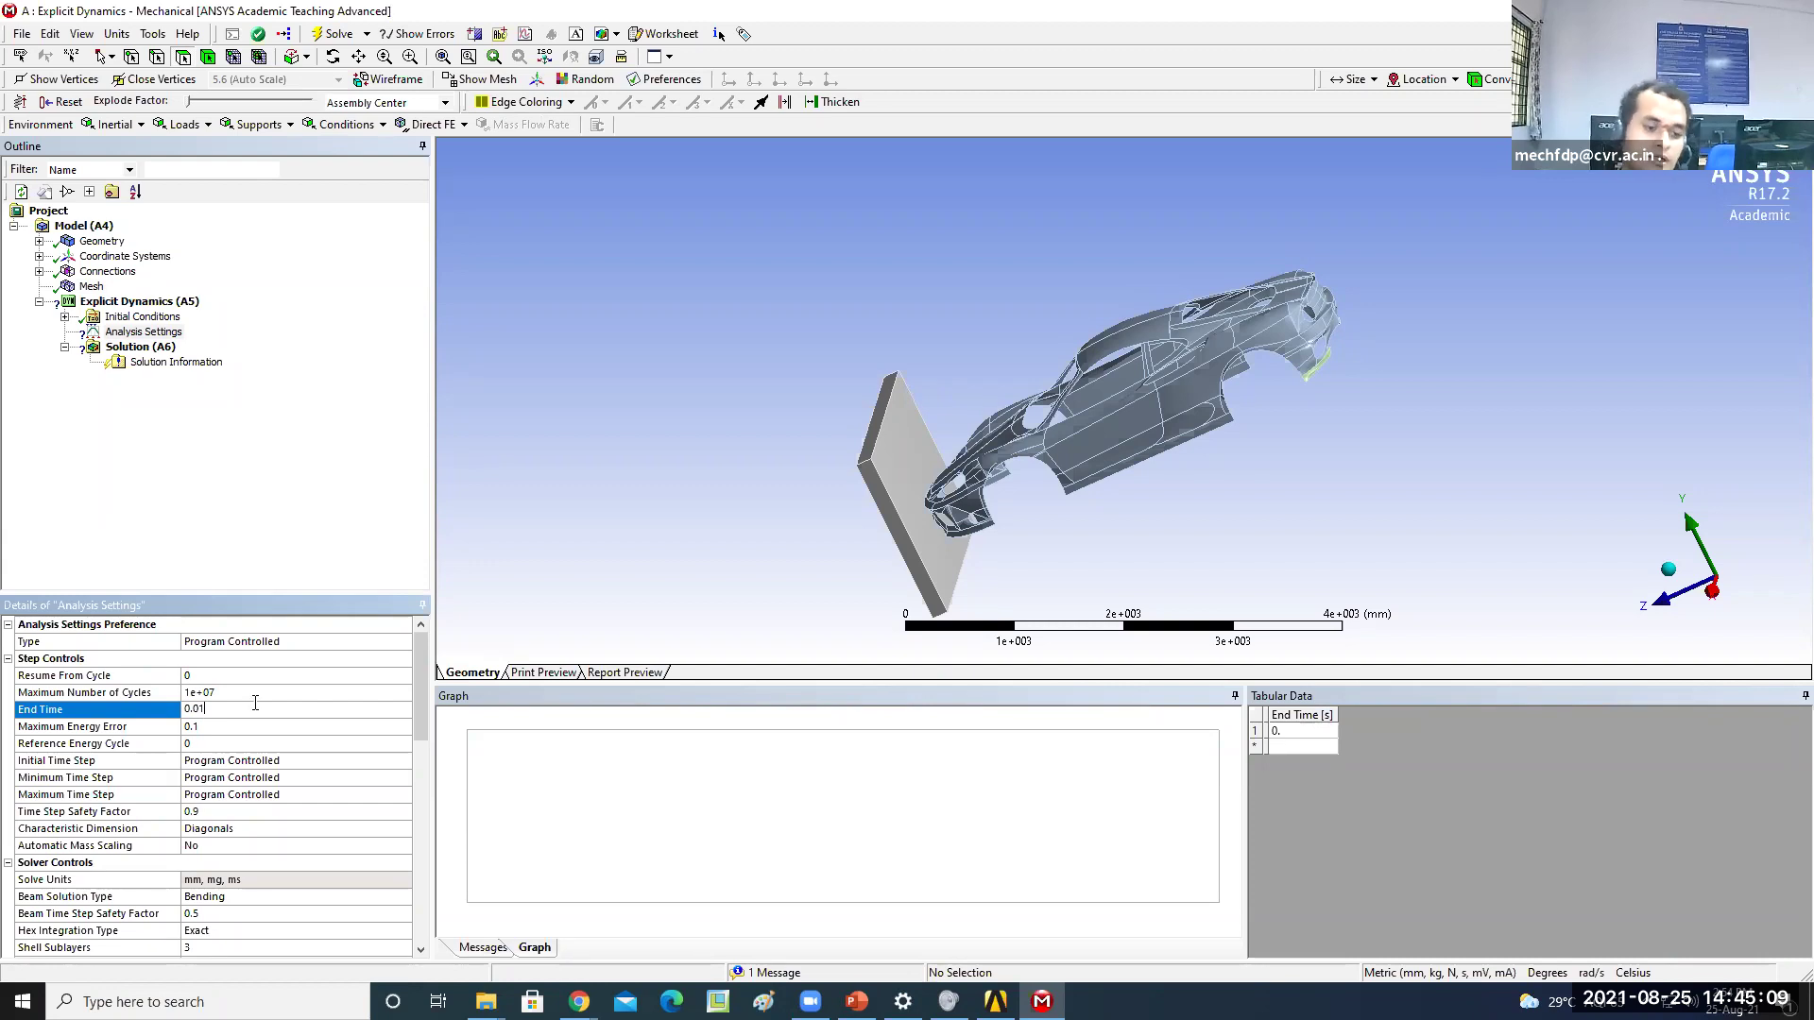
scroll(420, 667, "down", 2)
scroll(419, 668, "up", 2)
left_click(134, 335)
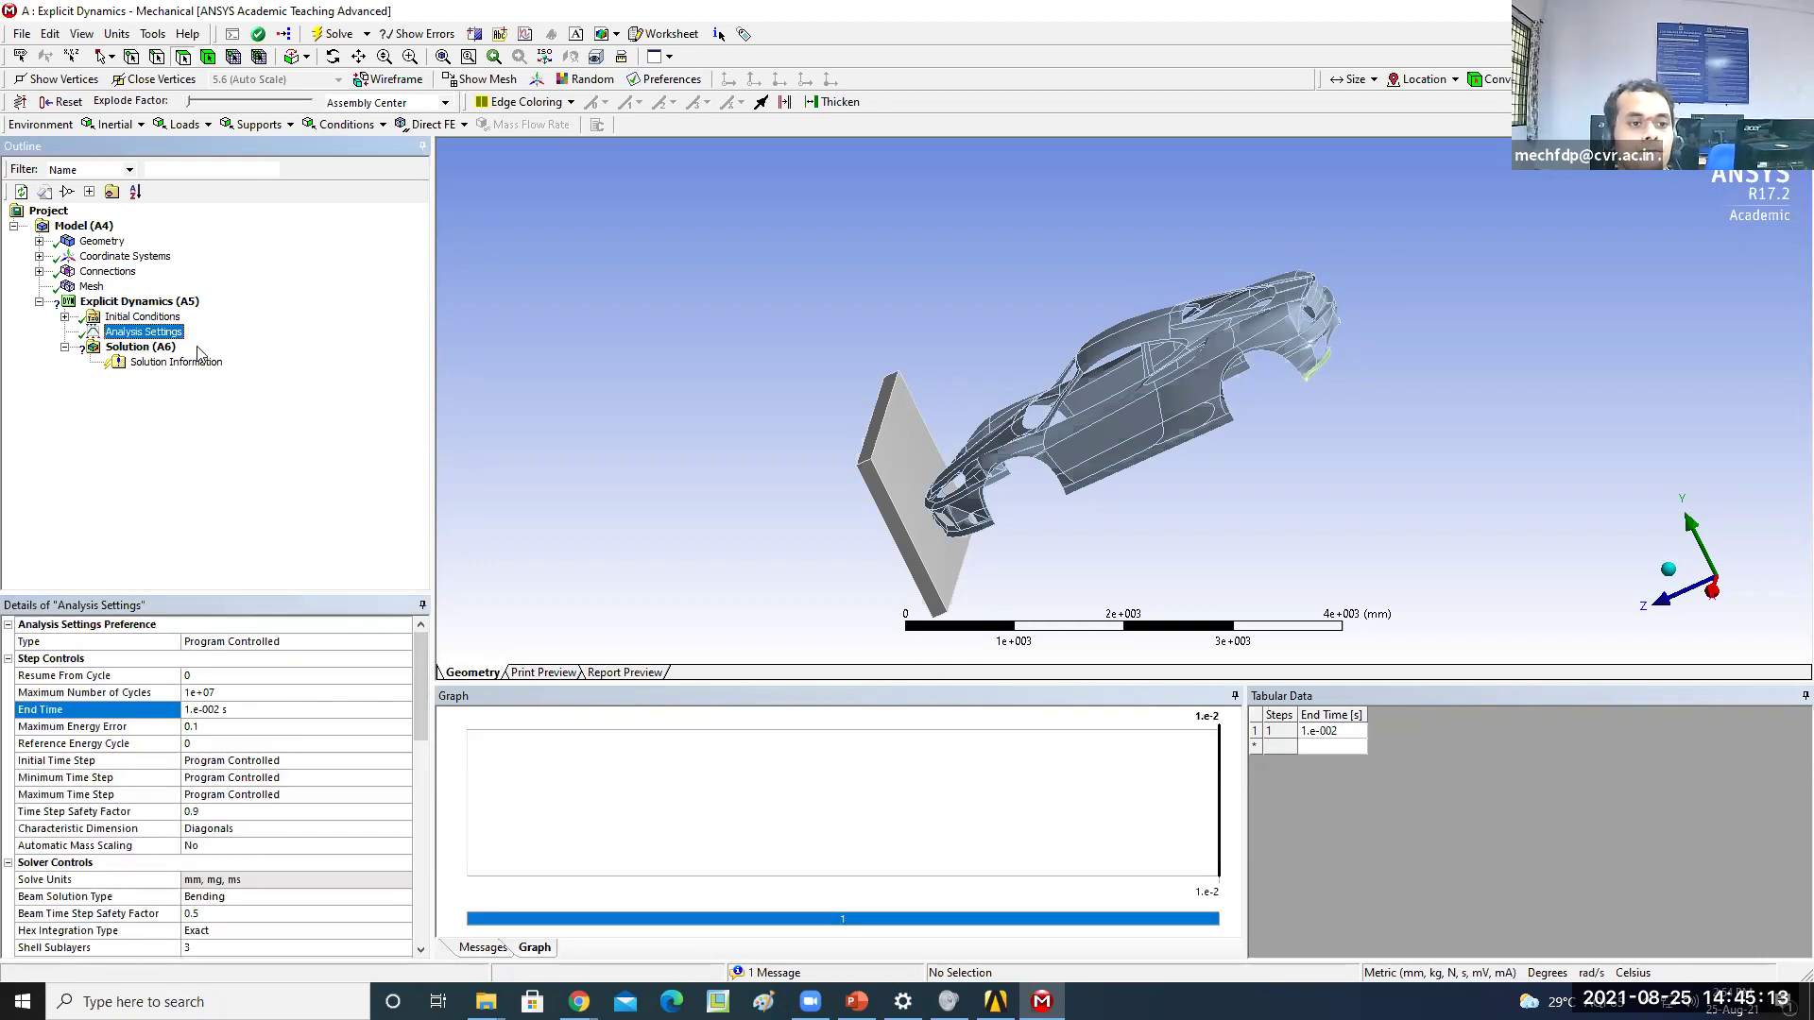
Add a velocity initial condition to the explicit dynamics analysis
left_click(125, 317)
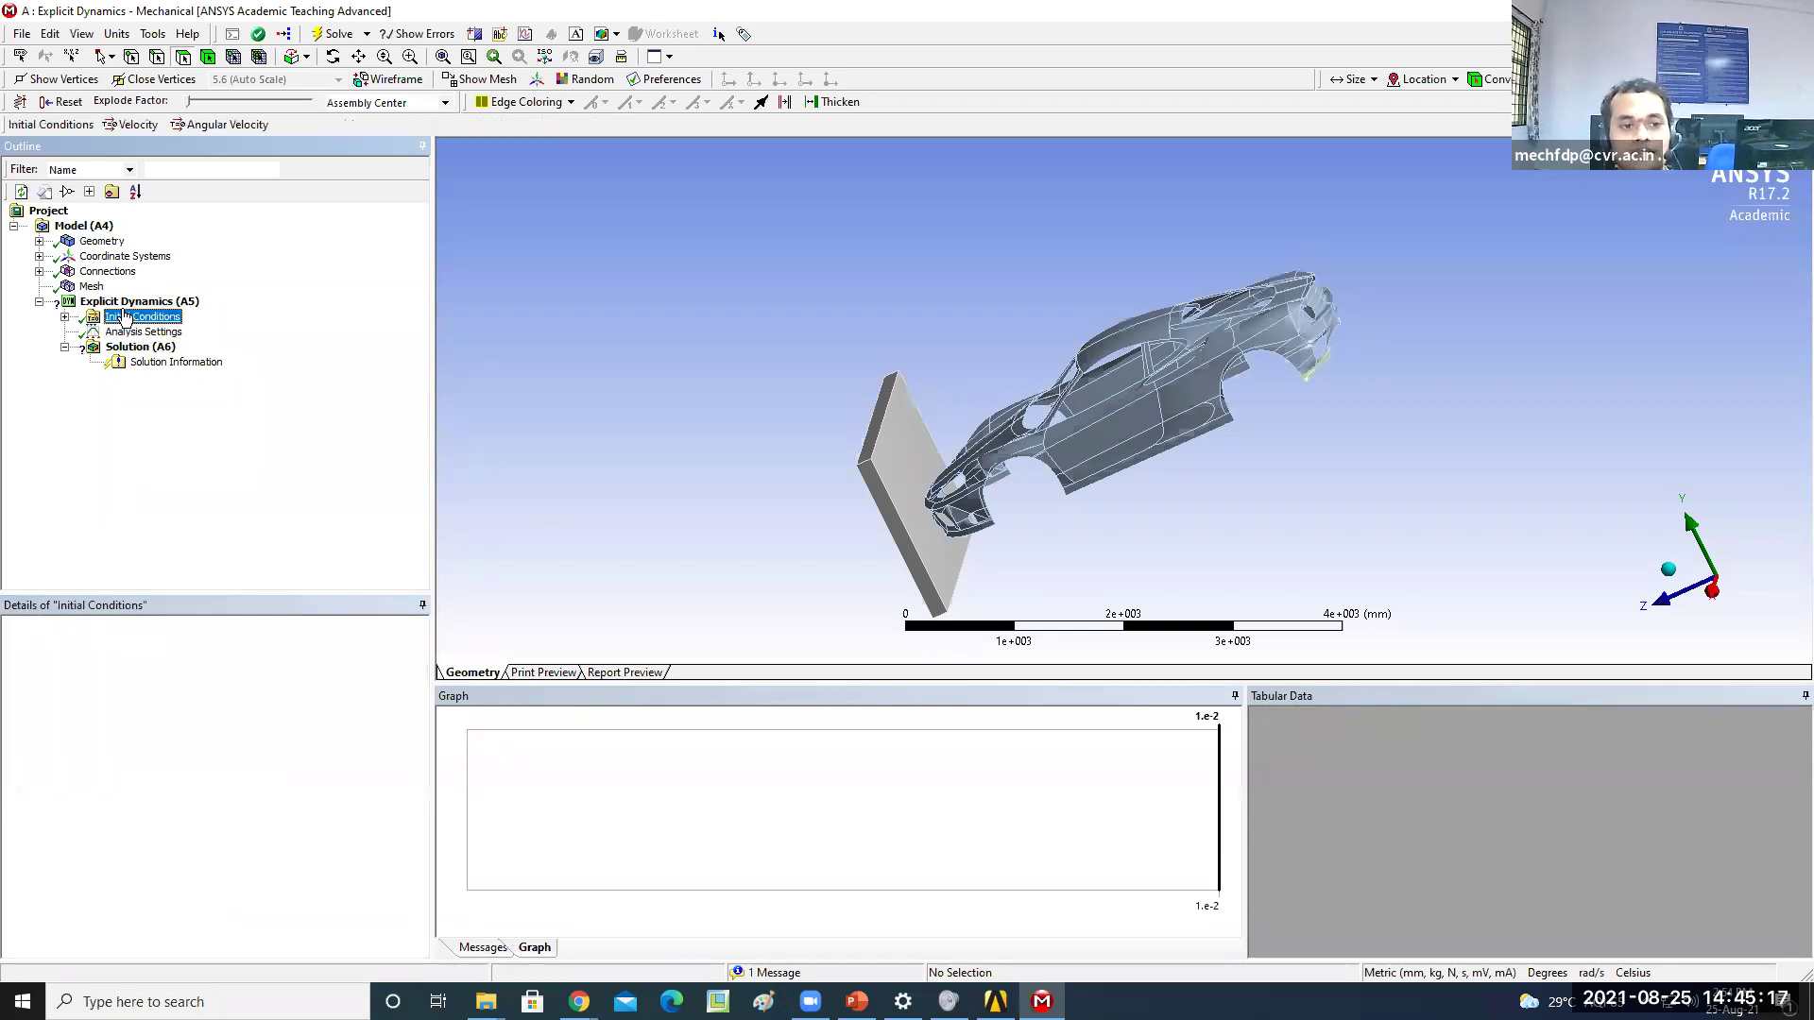
right_click(126, 318)
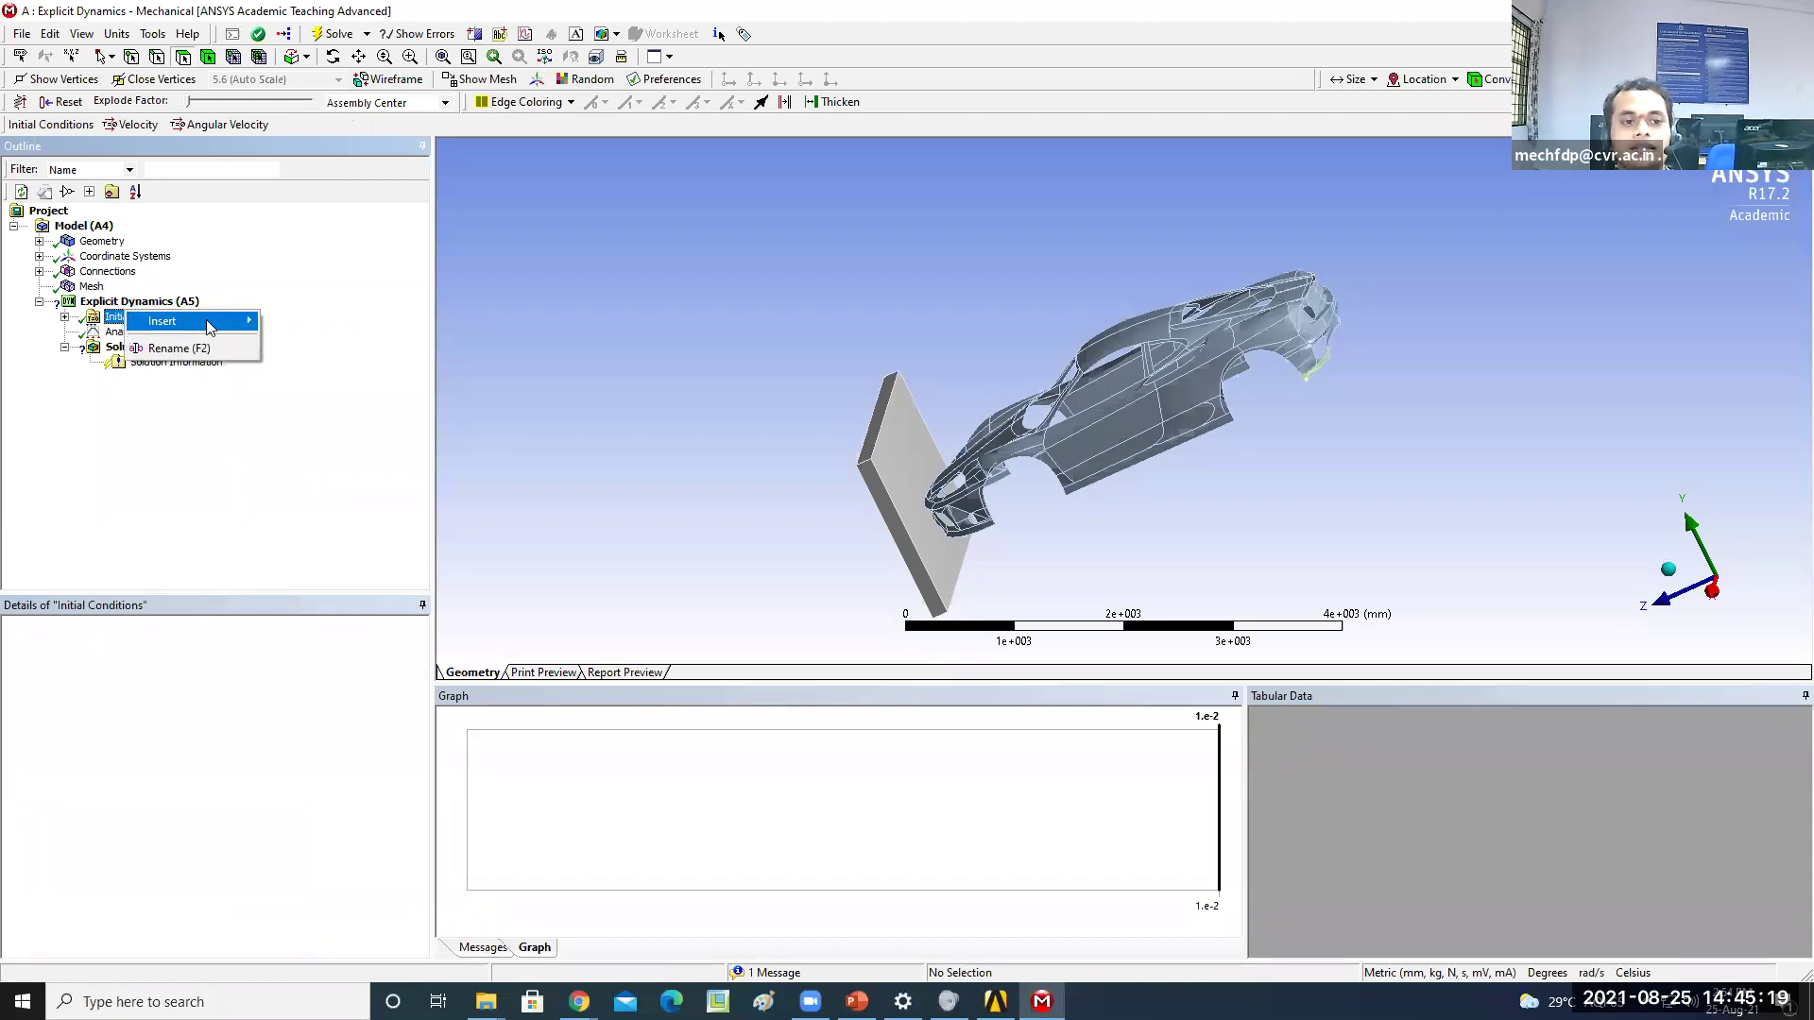
mouse_move(209, 327)
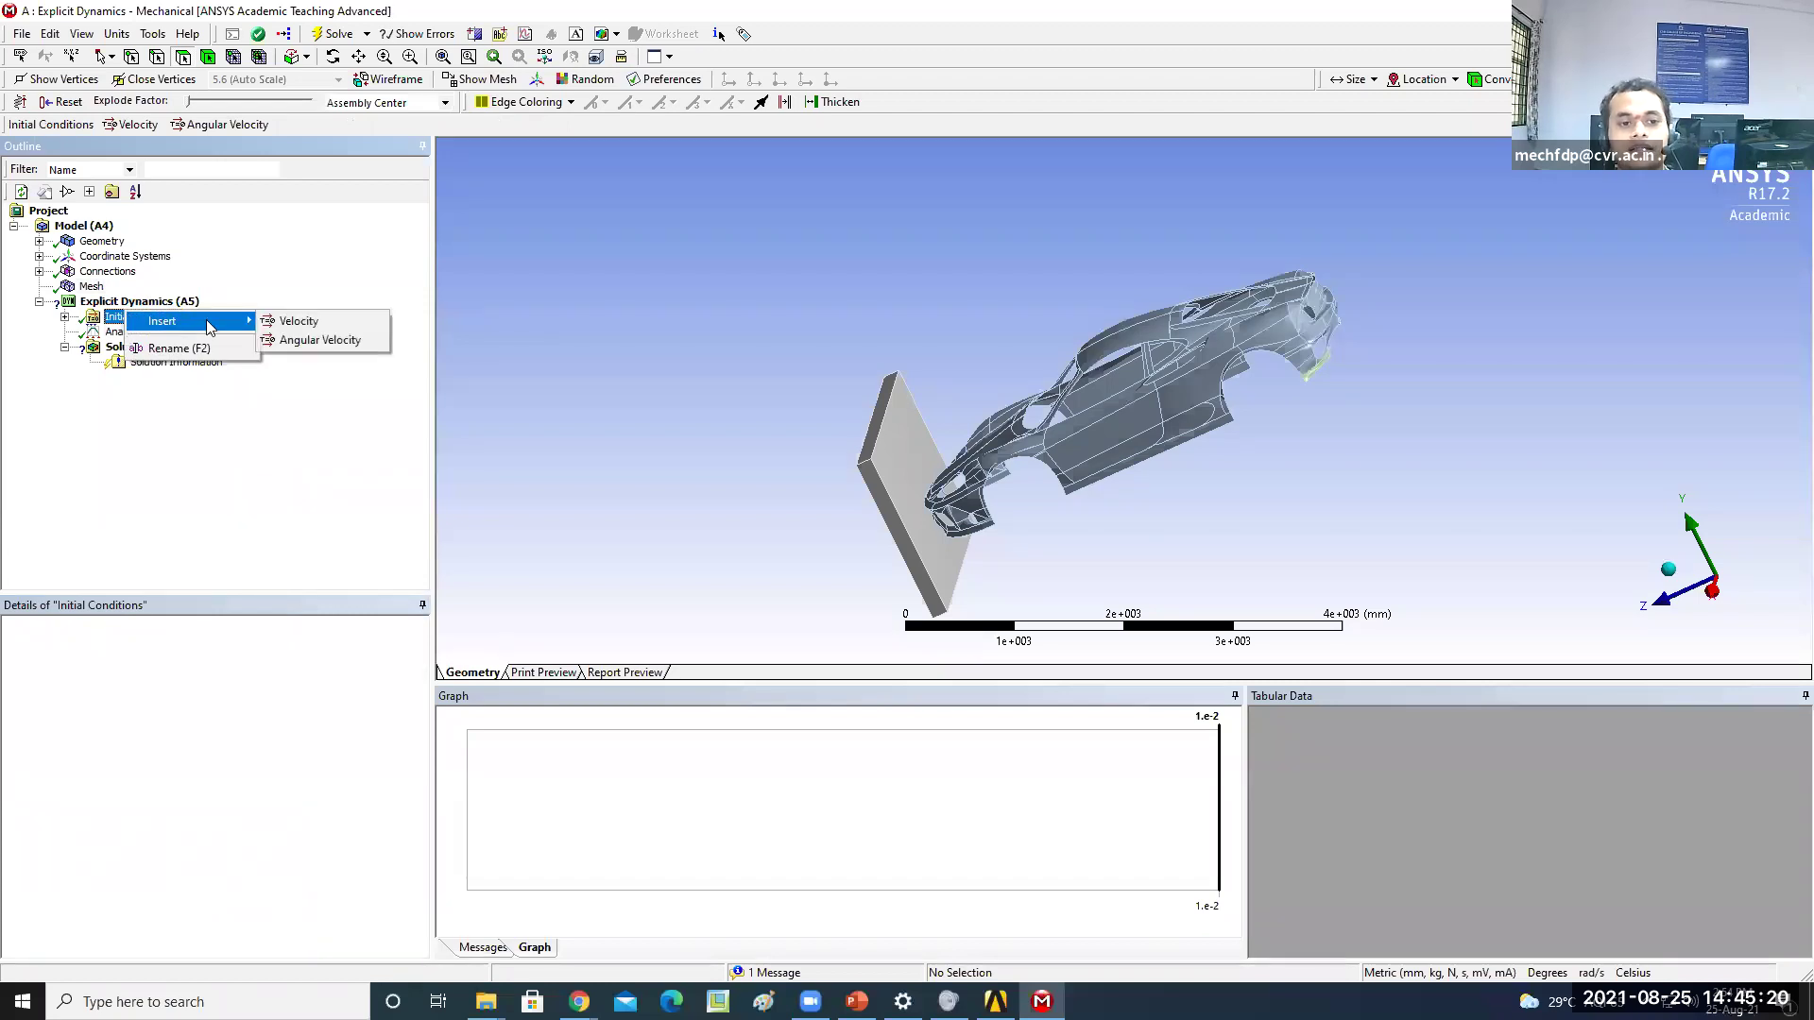
left_click(330, 322)
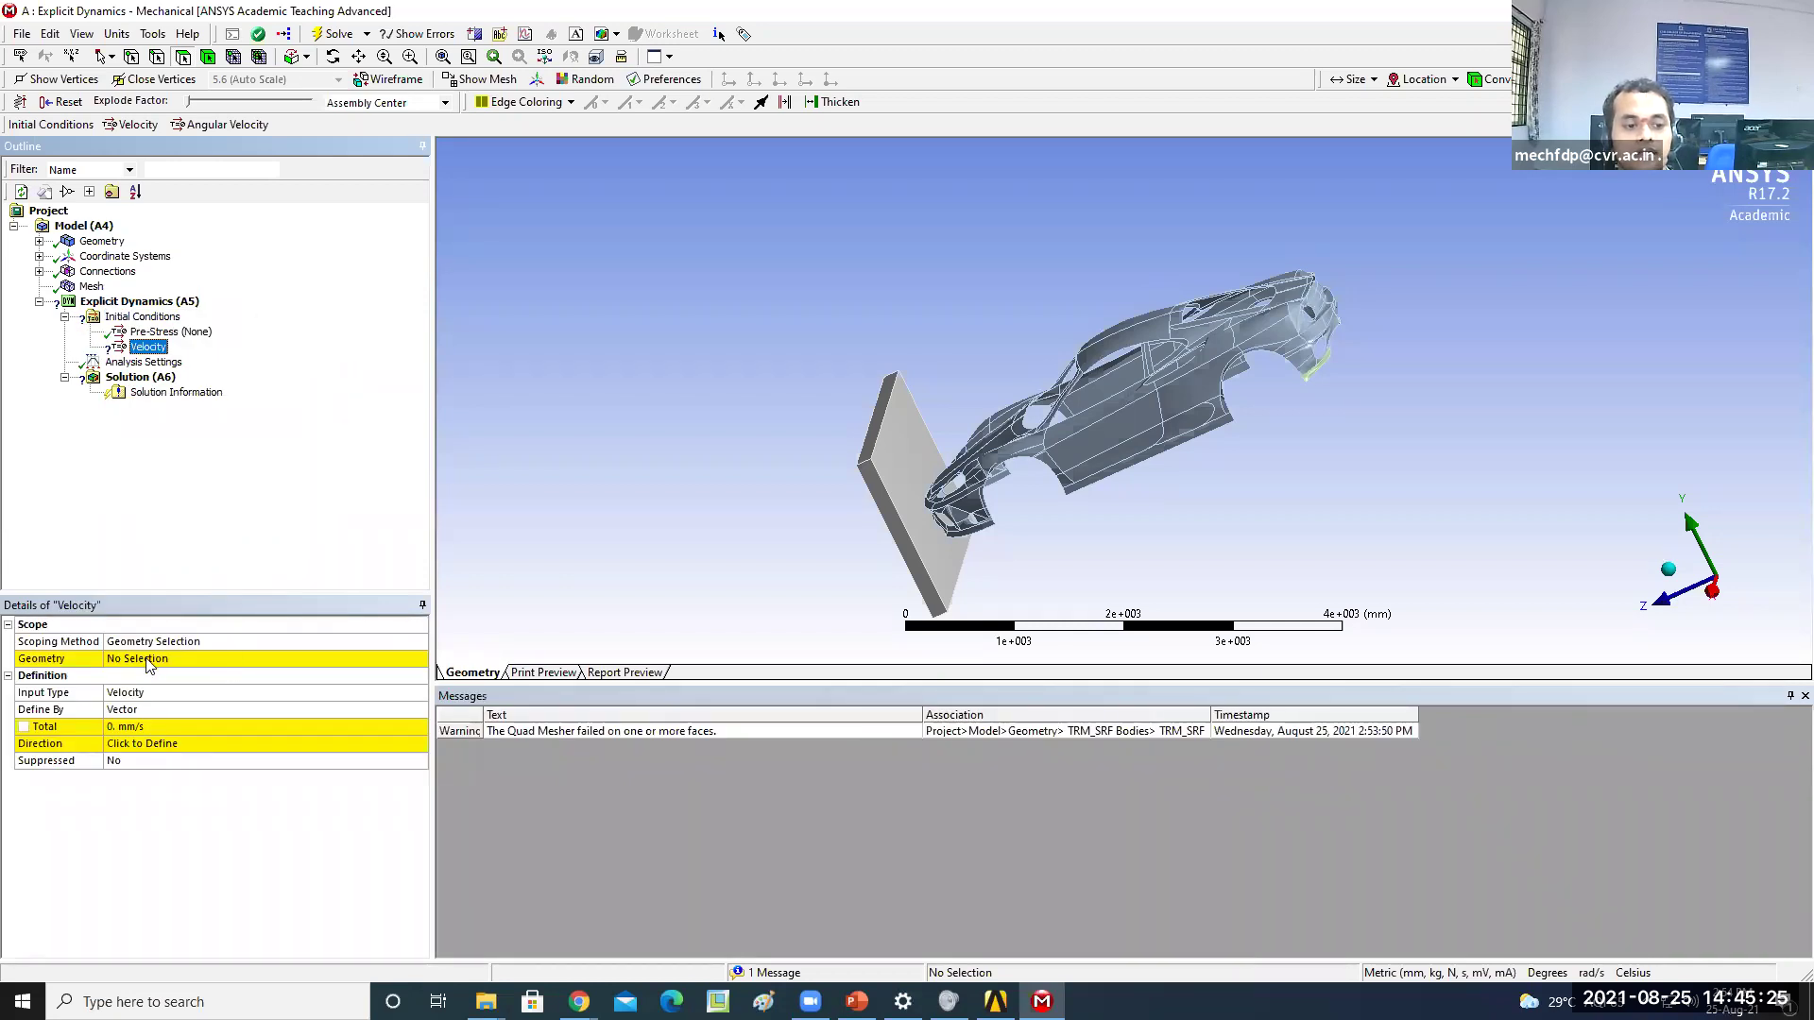
Scope the initial velocity to the whole car body
left_click(209, 58)
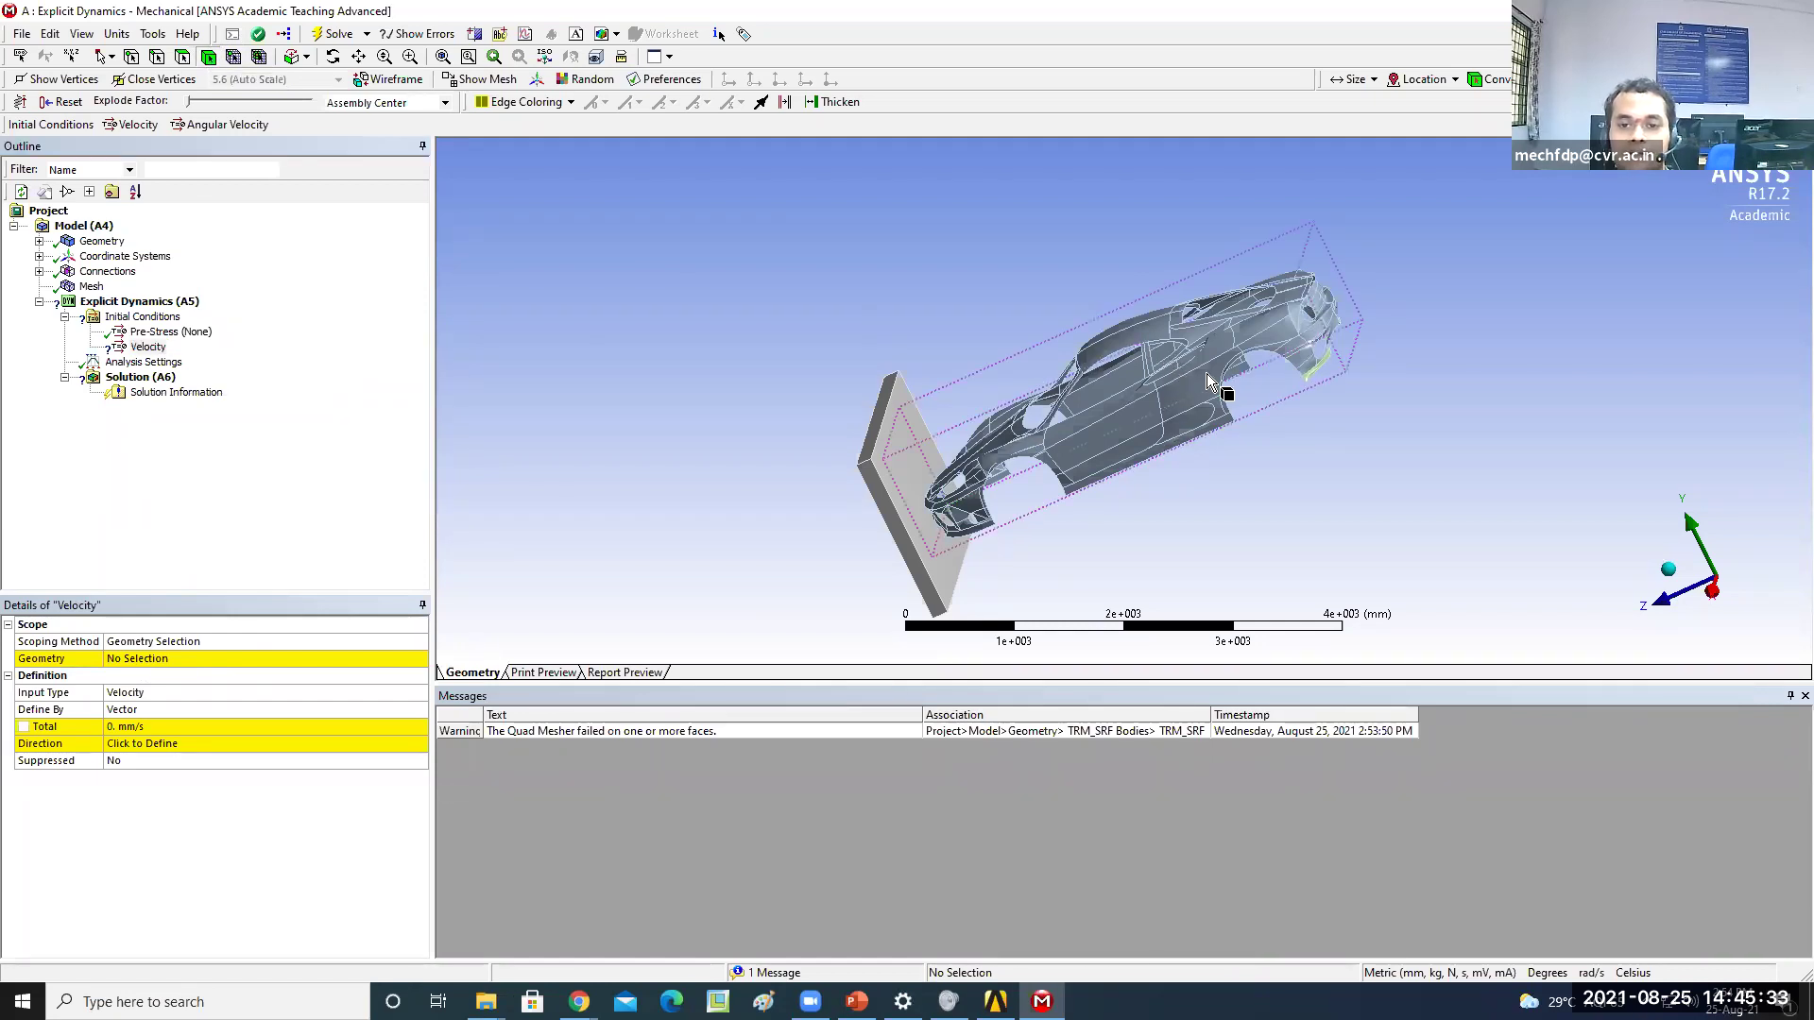
left_click(1208, 378)
middle_click_drag(1406, 448, 1223, 416)
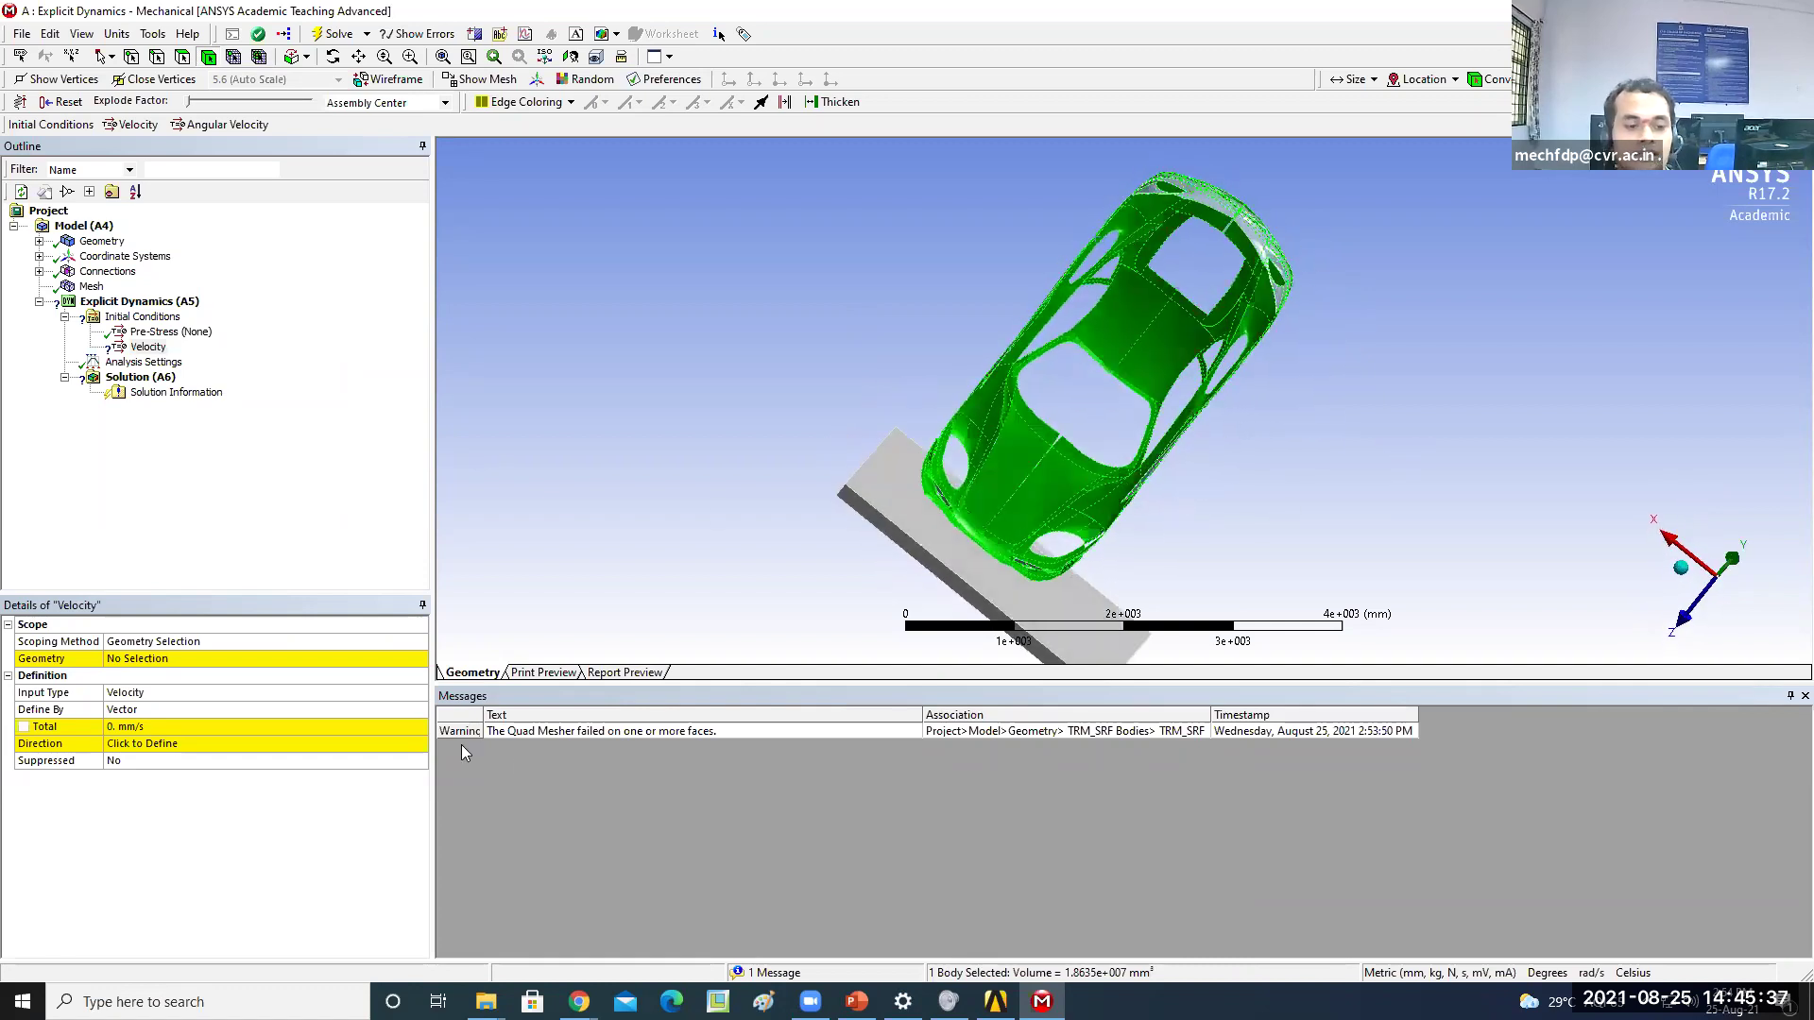
left_click(142, 659)
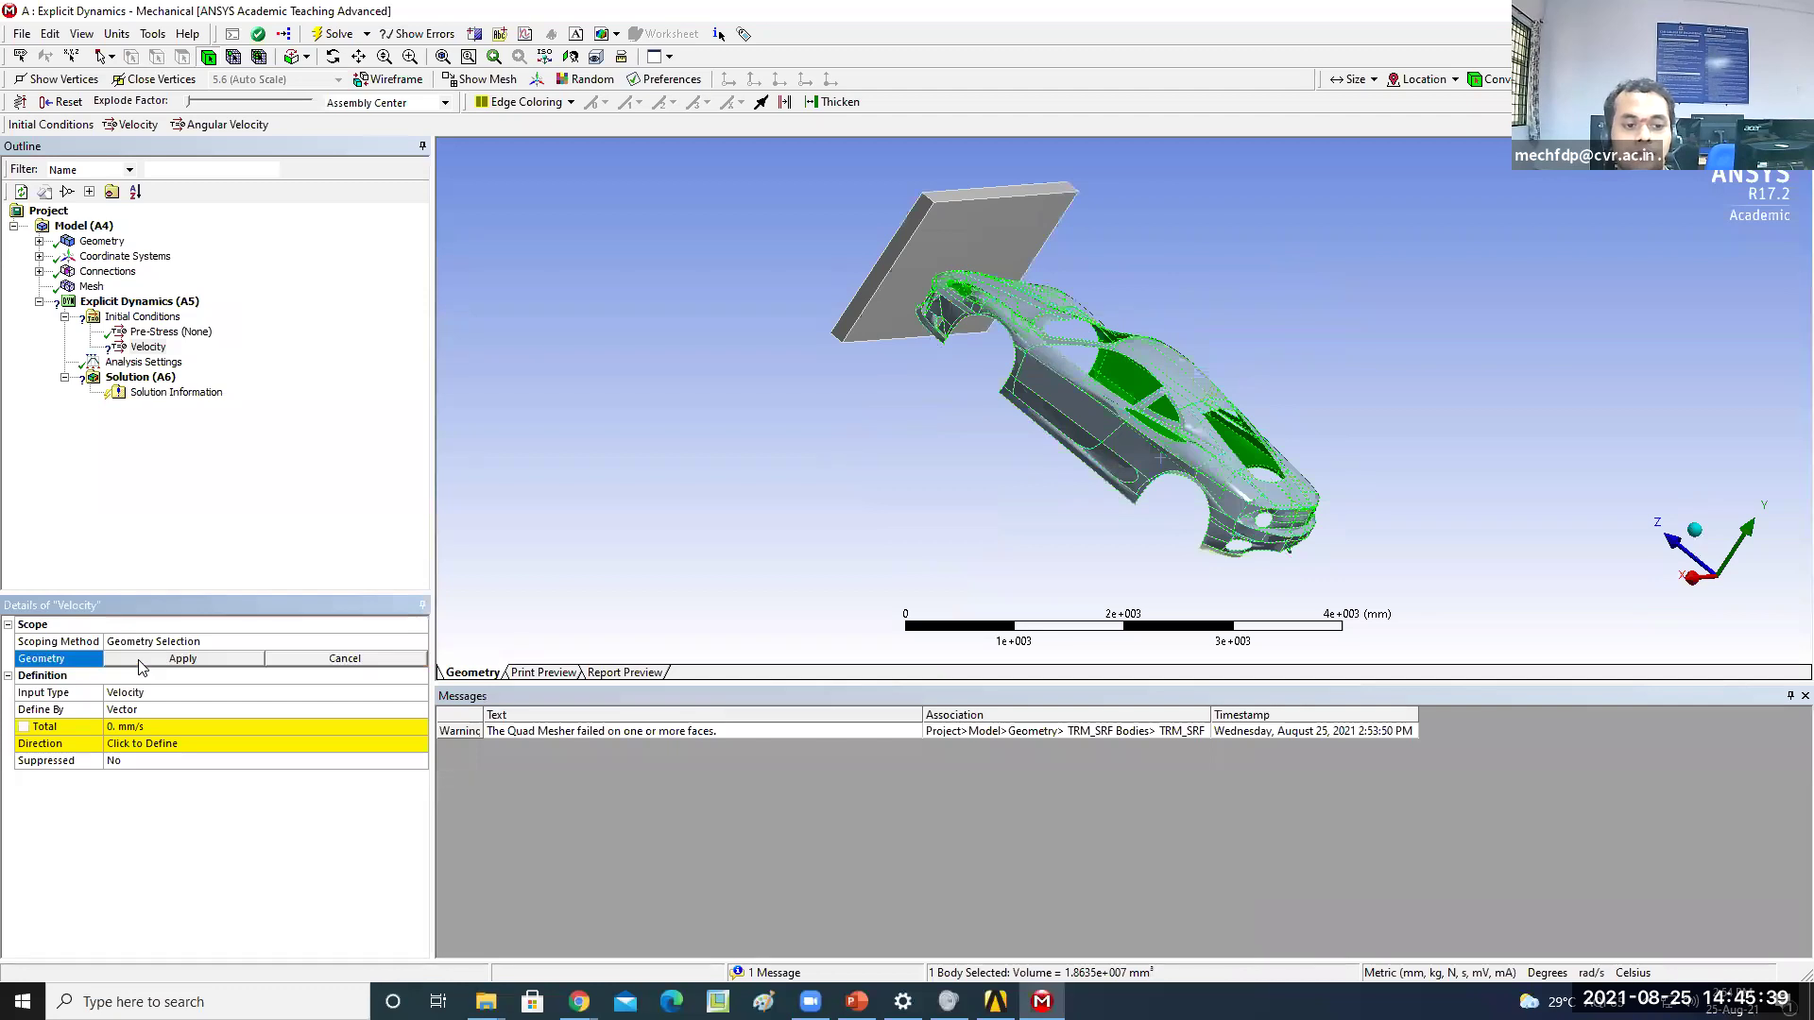
left_click(143, 660)
middle_click_drag(944, 402, 813, 351)
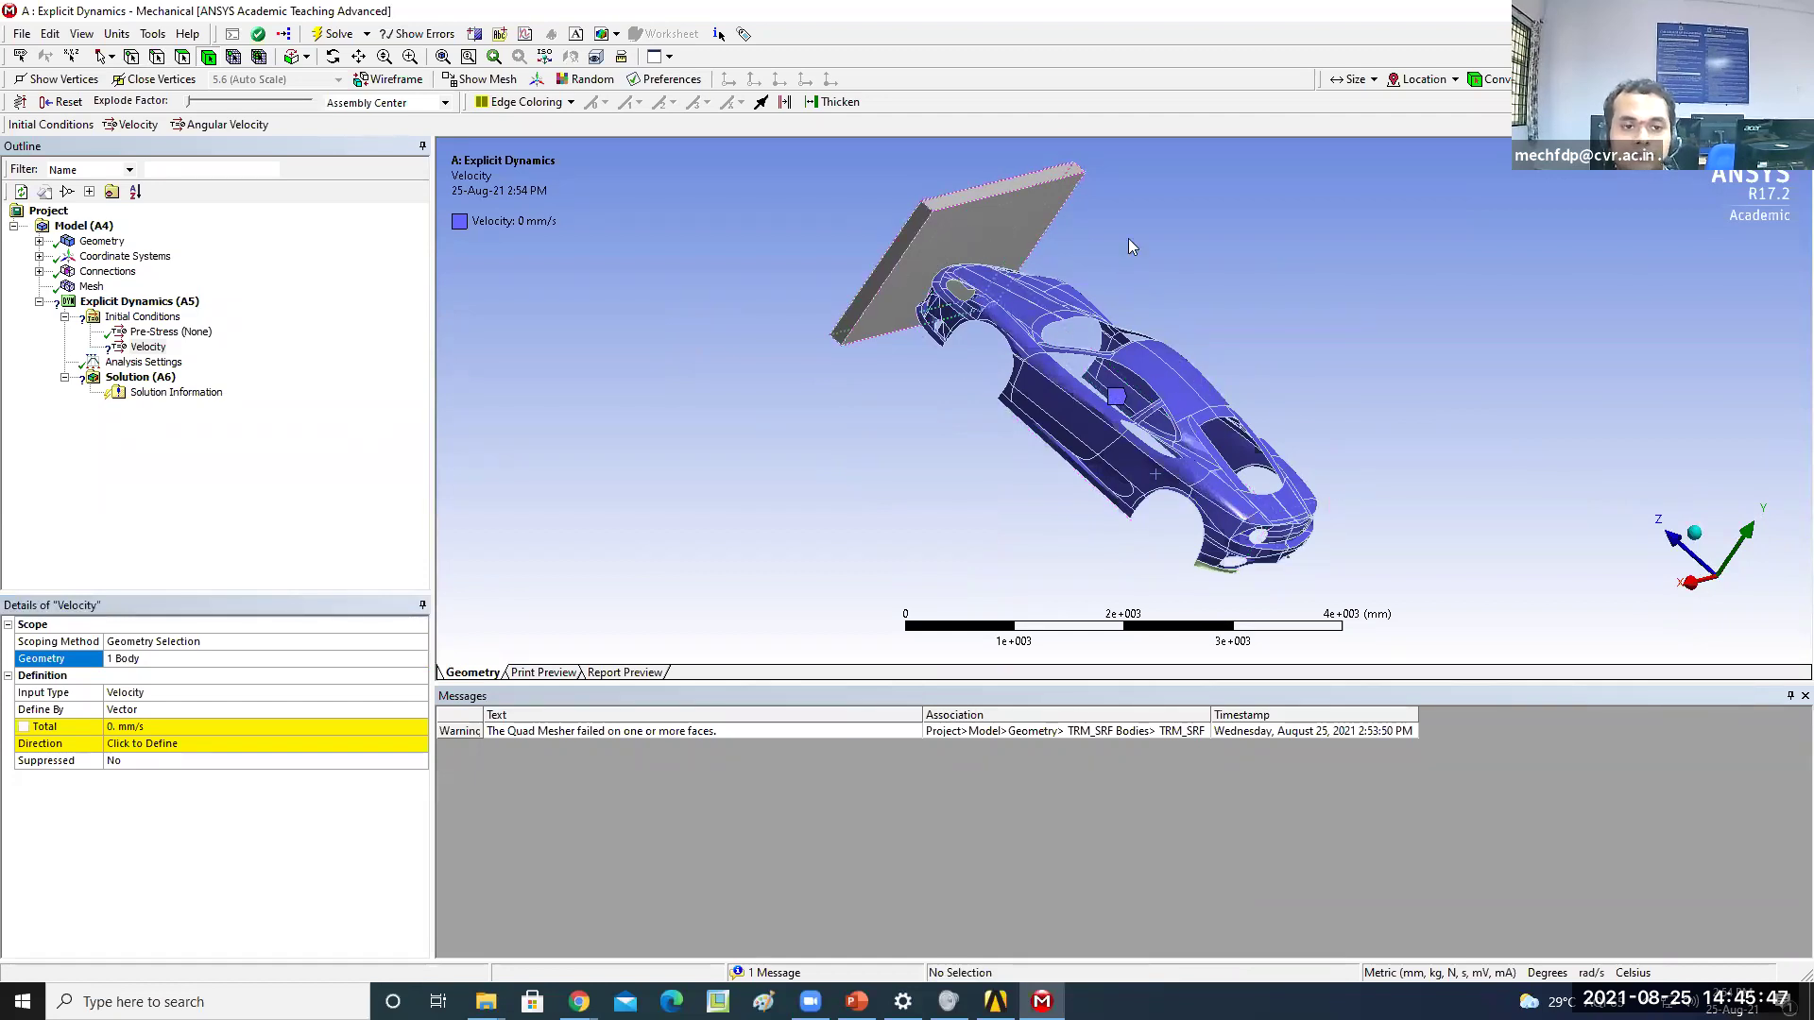
Define the initial velocity by components and switch the unit system to Metric (m, kg, N, s, V, A)
left_click(216, 710)
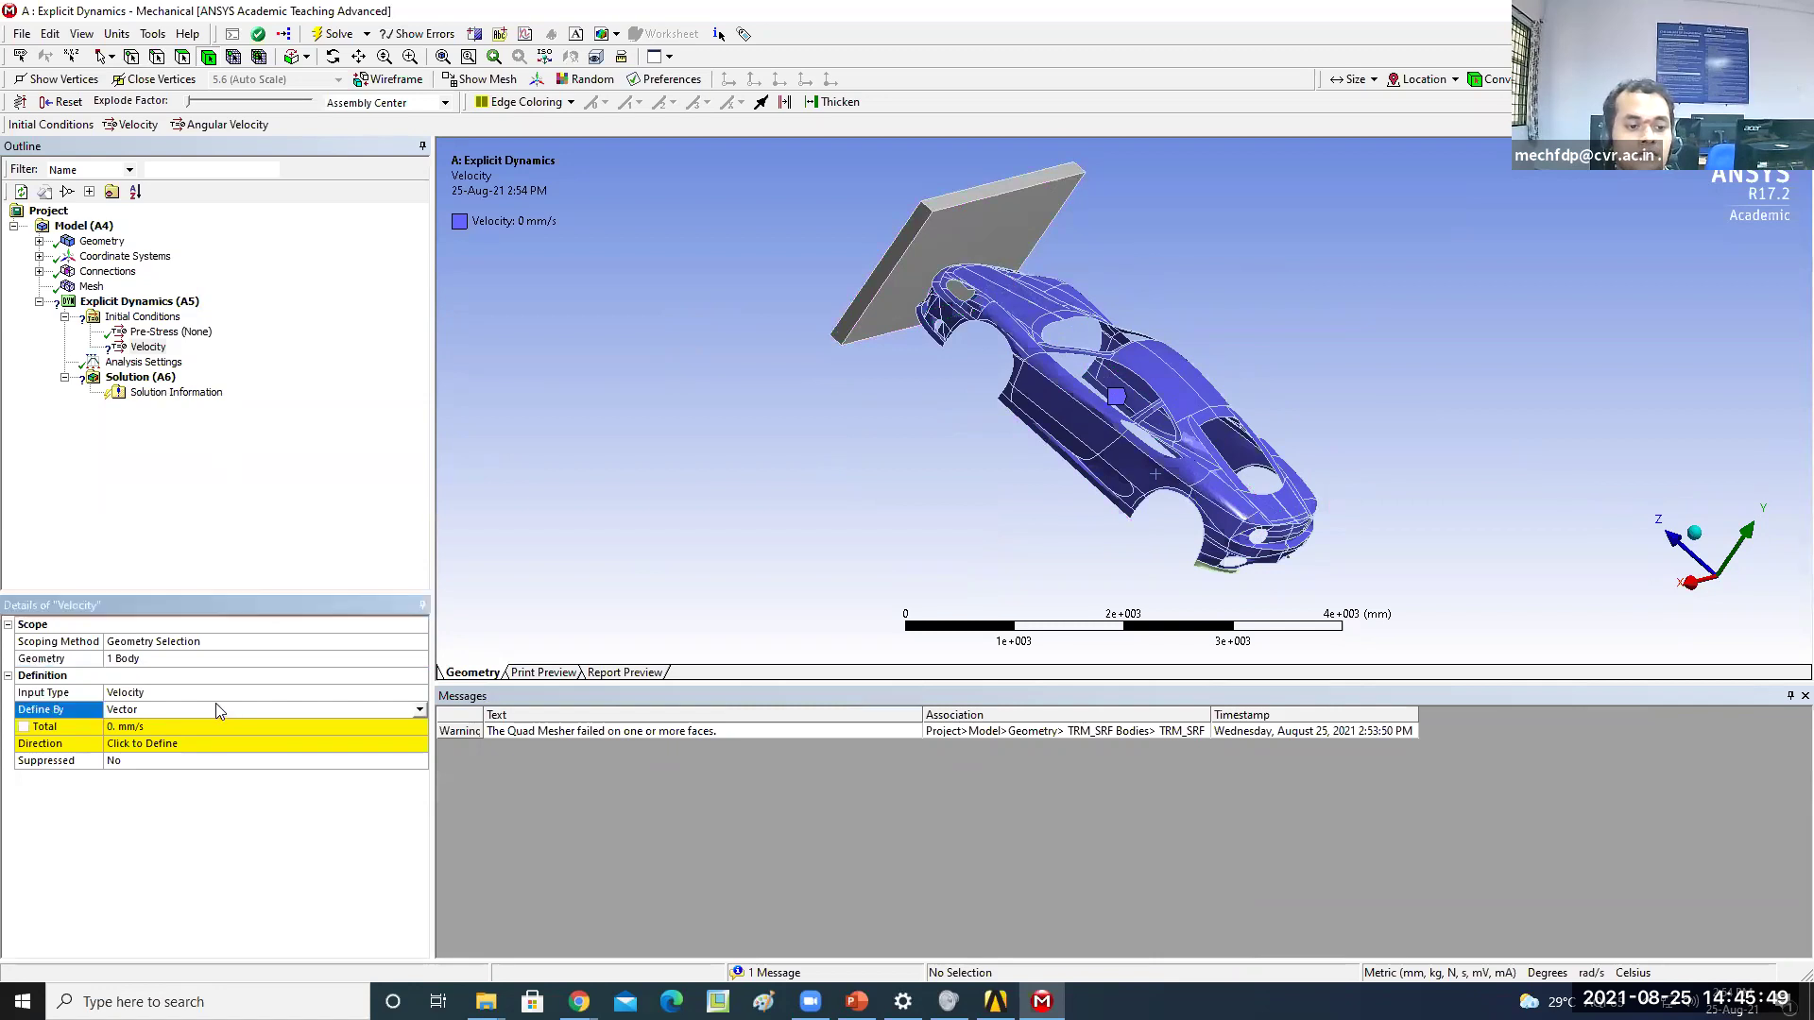
left_click(418, 709)
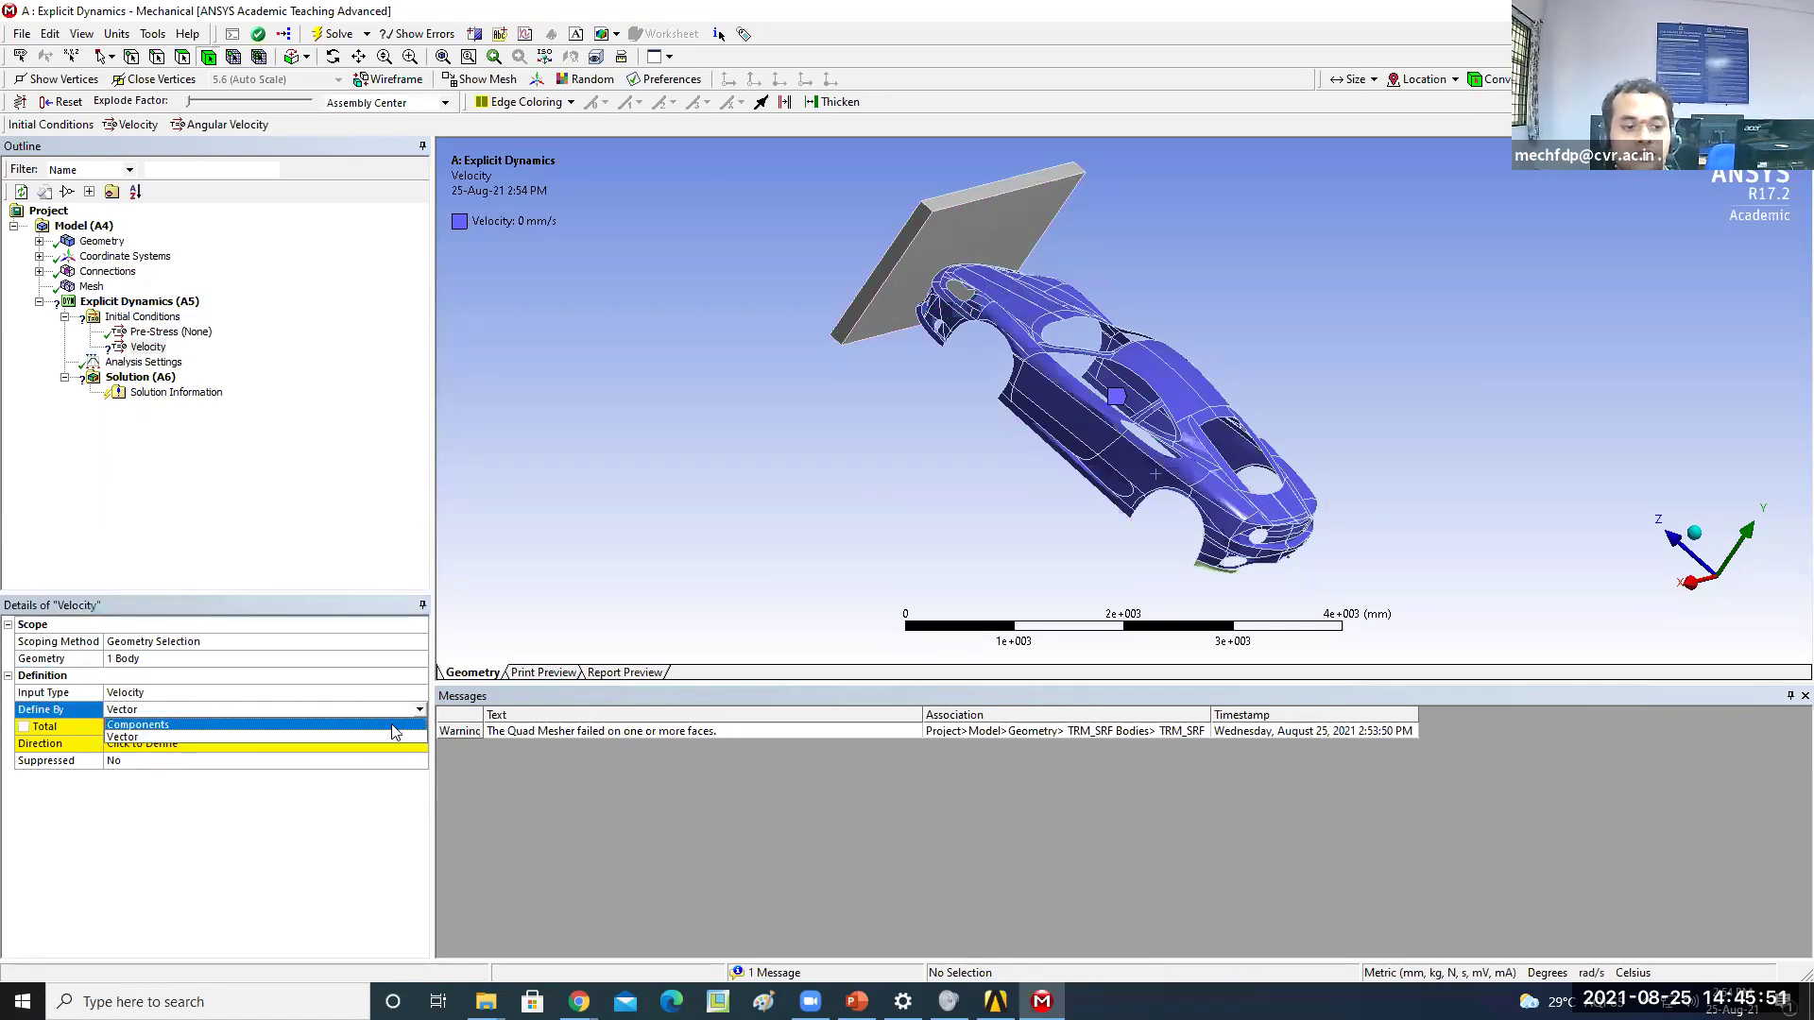
left_click(391, 725)
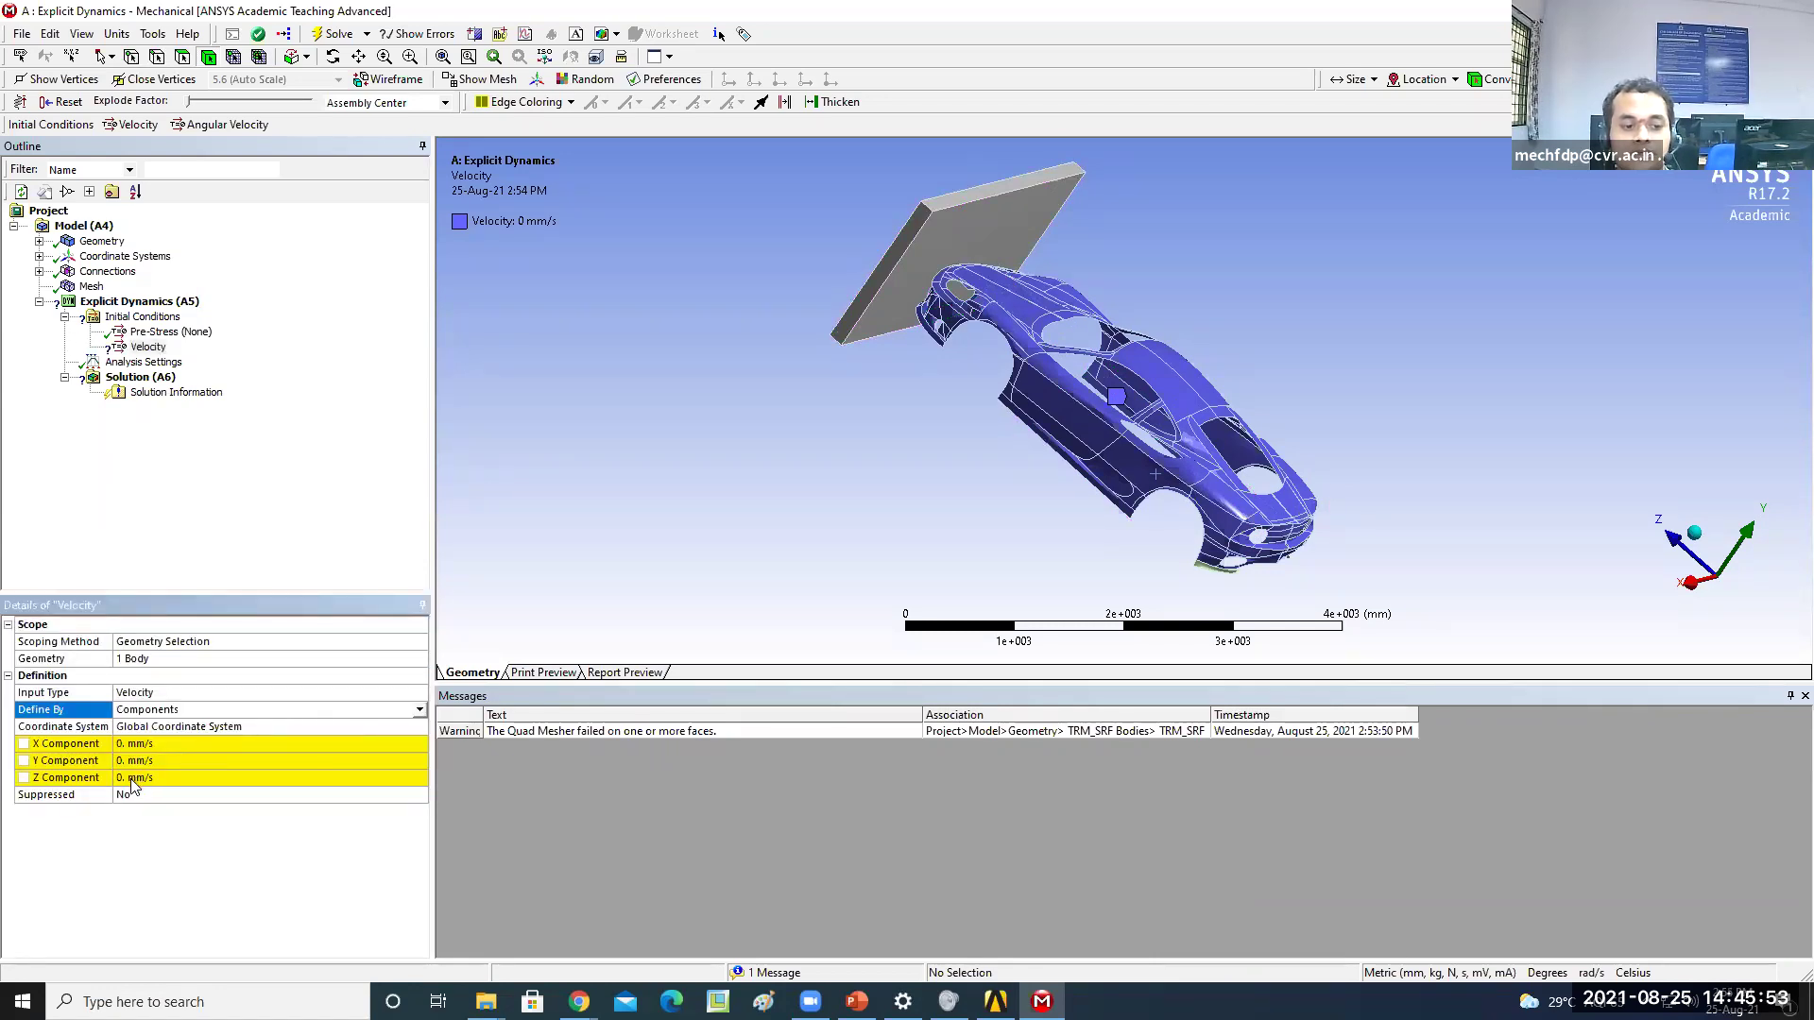
left_click(272, 777)
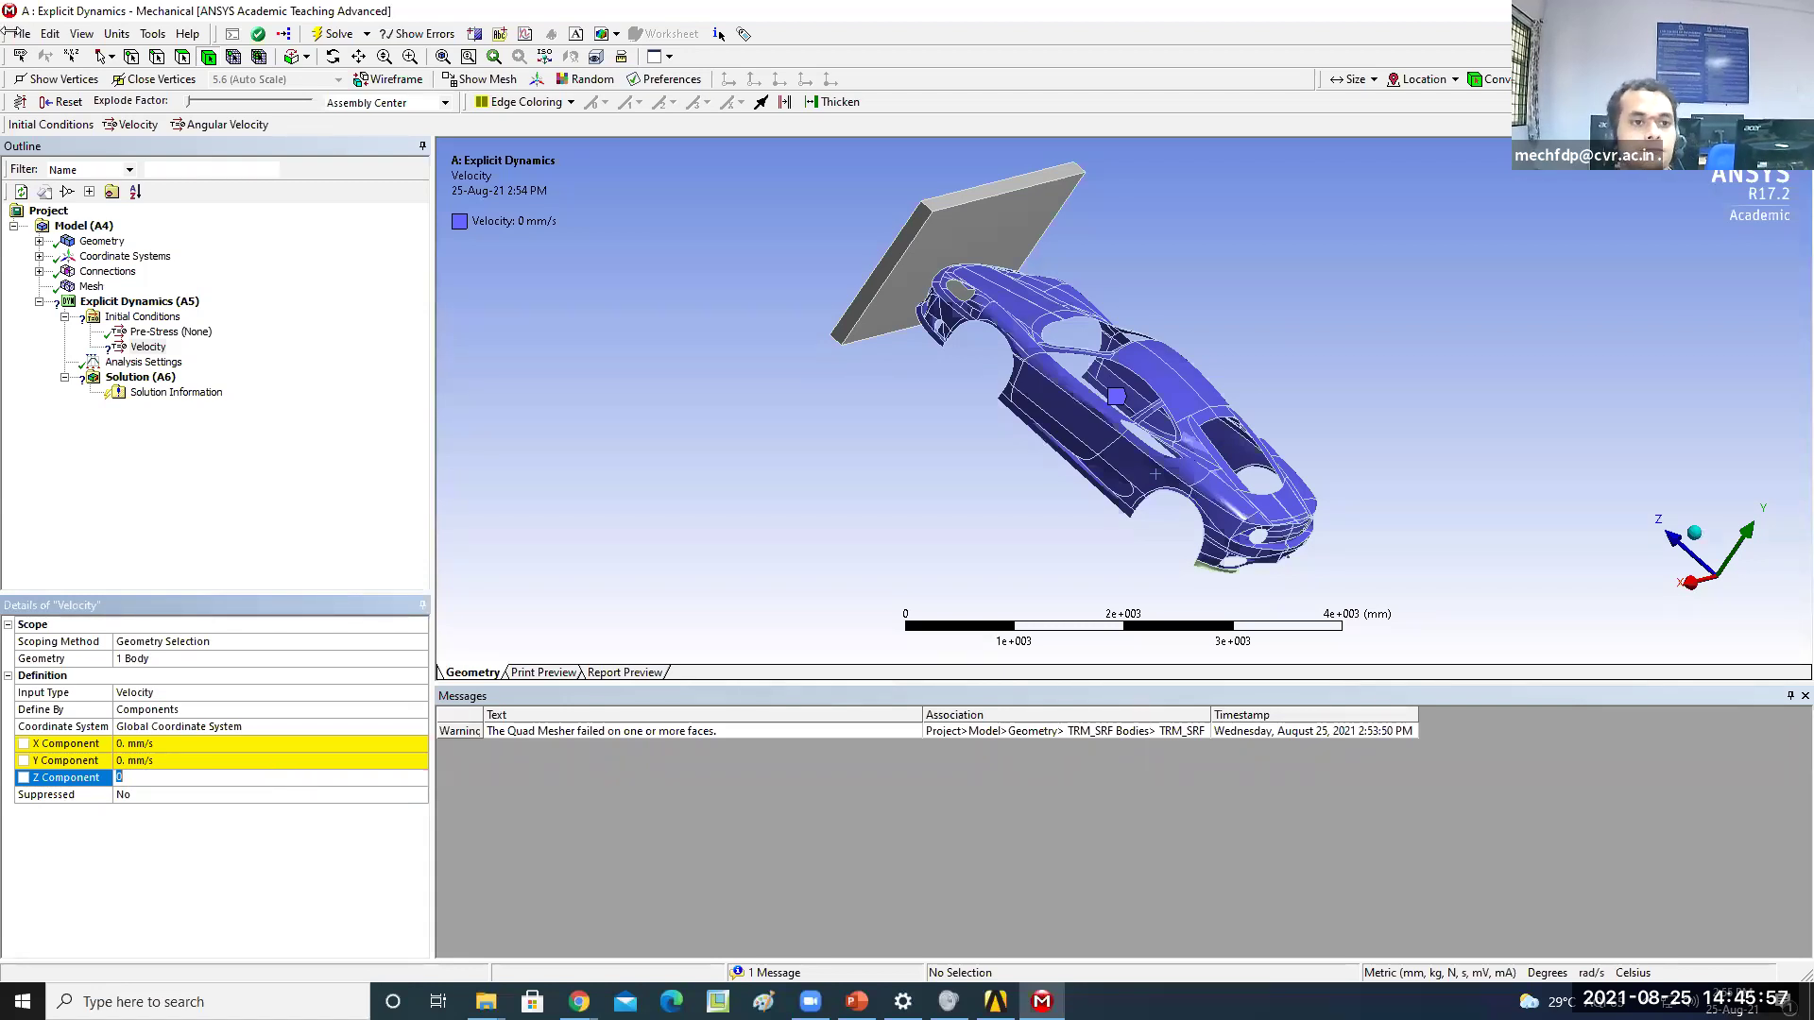
left_click(117, 34)
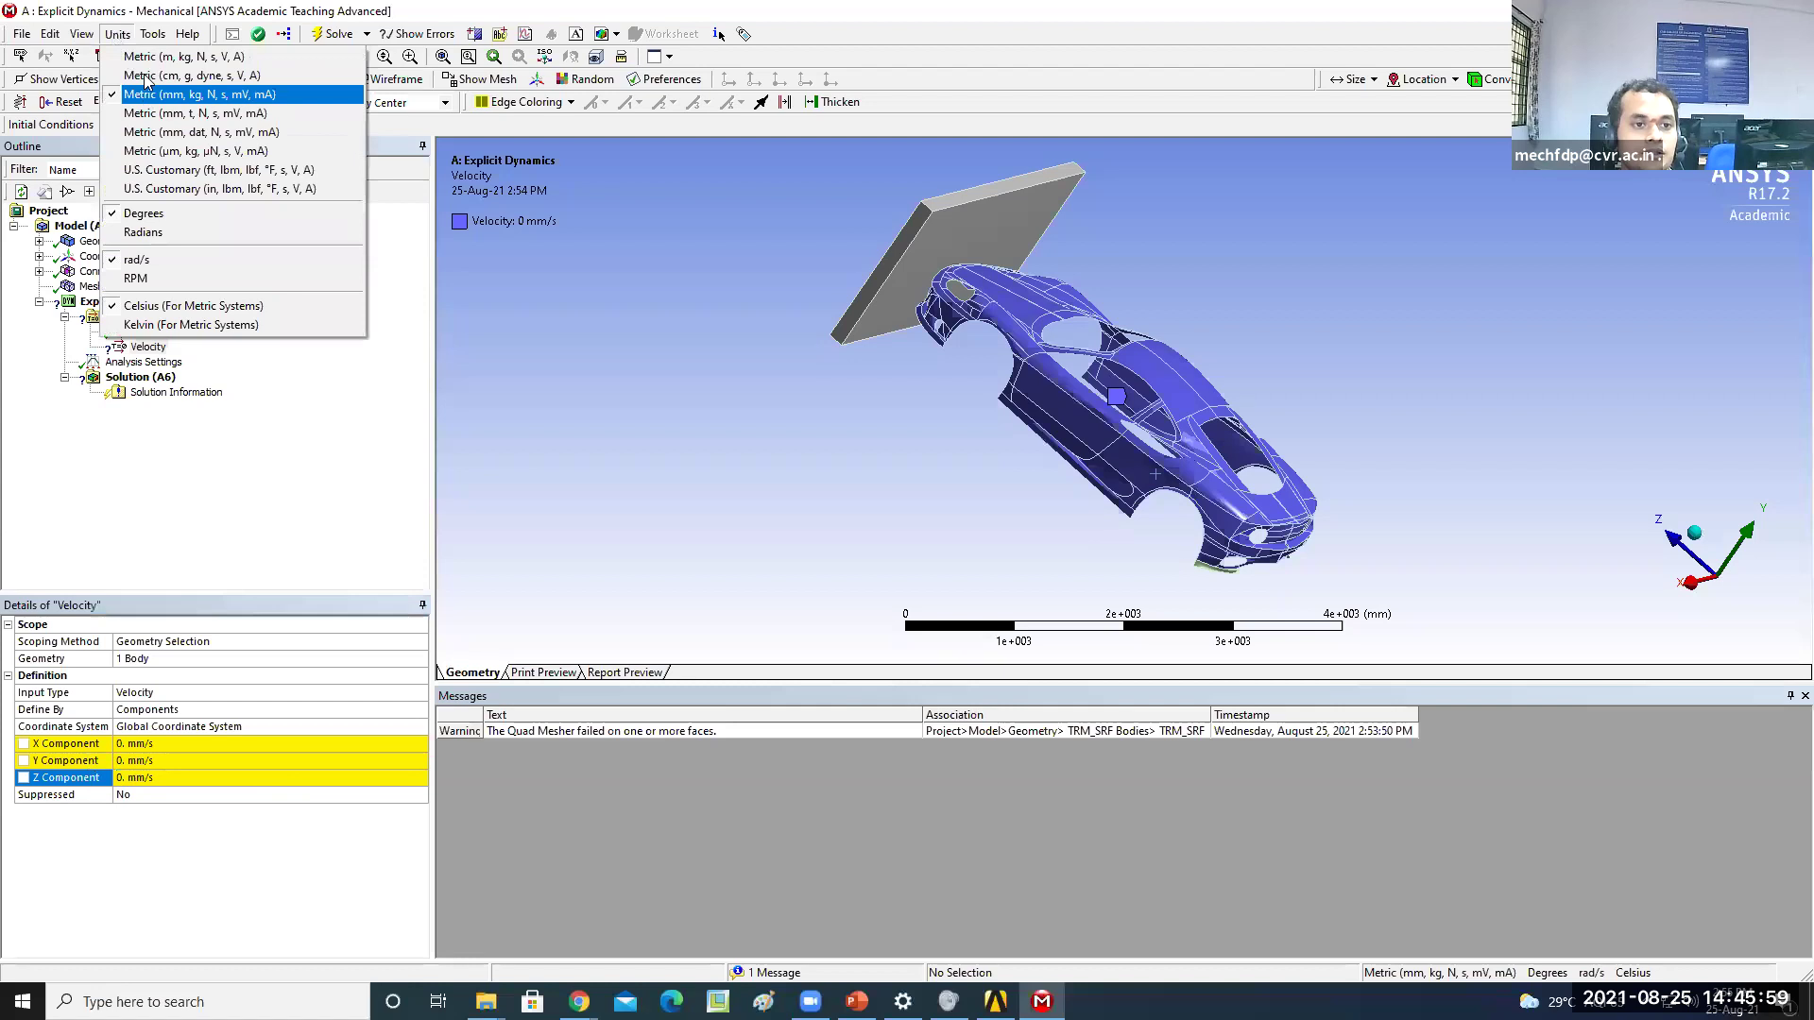
left_click(152, 57)
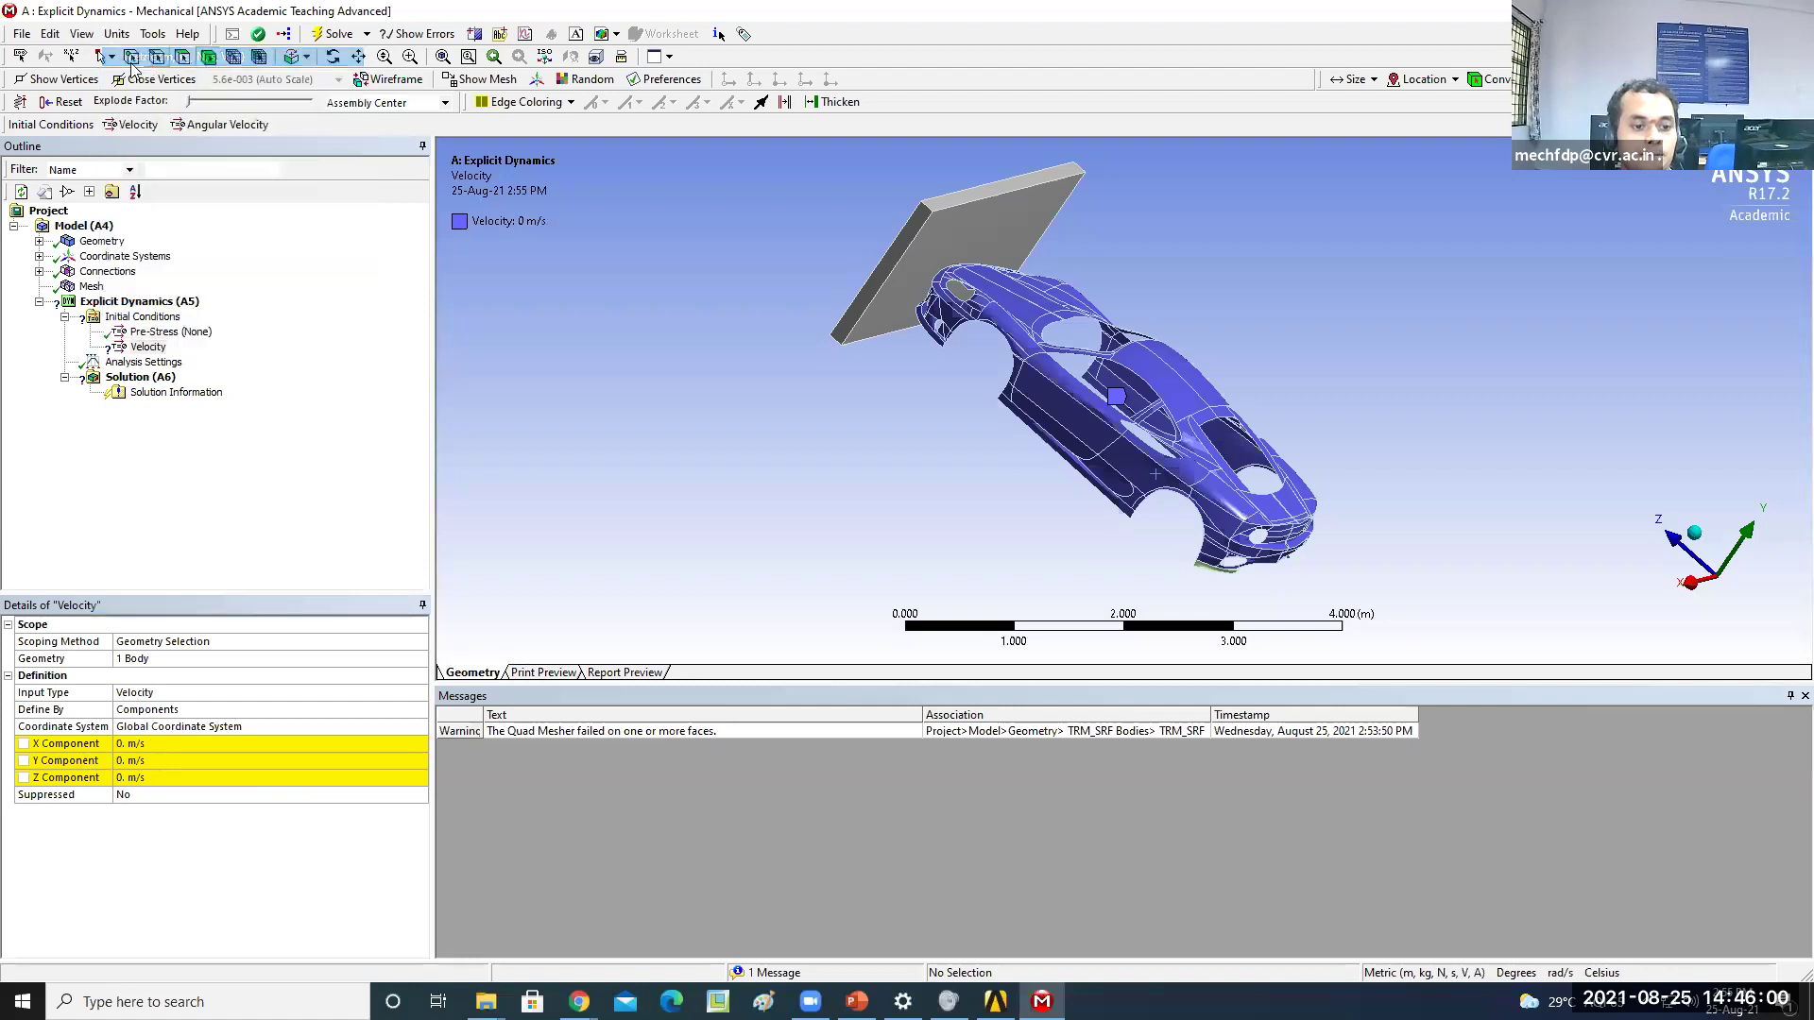
Set the Z component of the car body's initial velocity to 9000 m/s and check its direction towards the wall
left_click(130, 782)
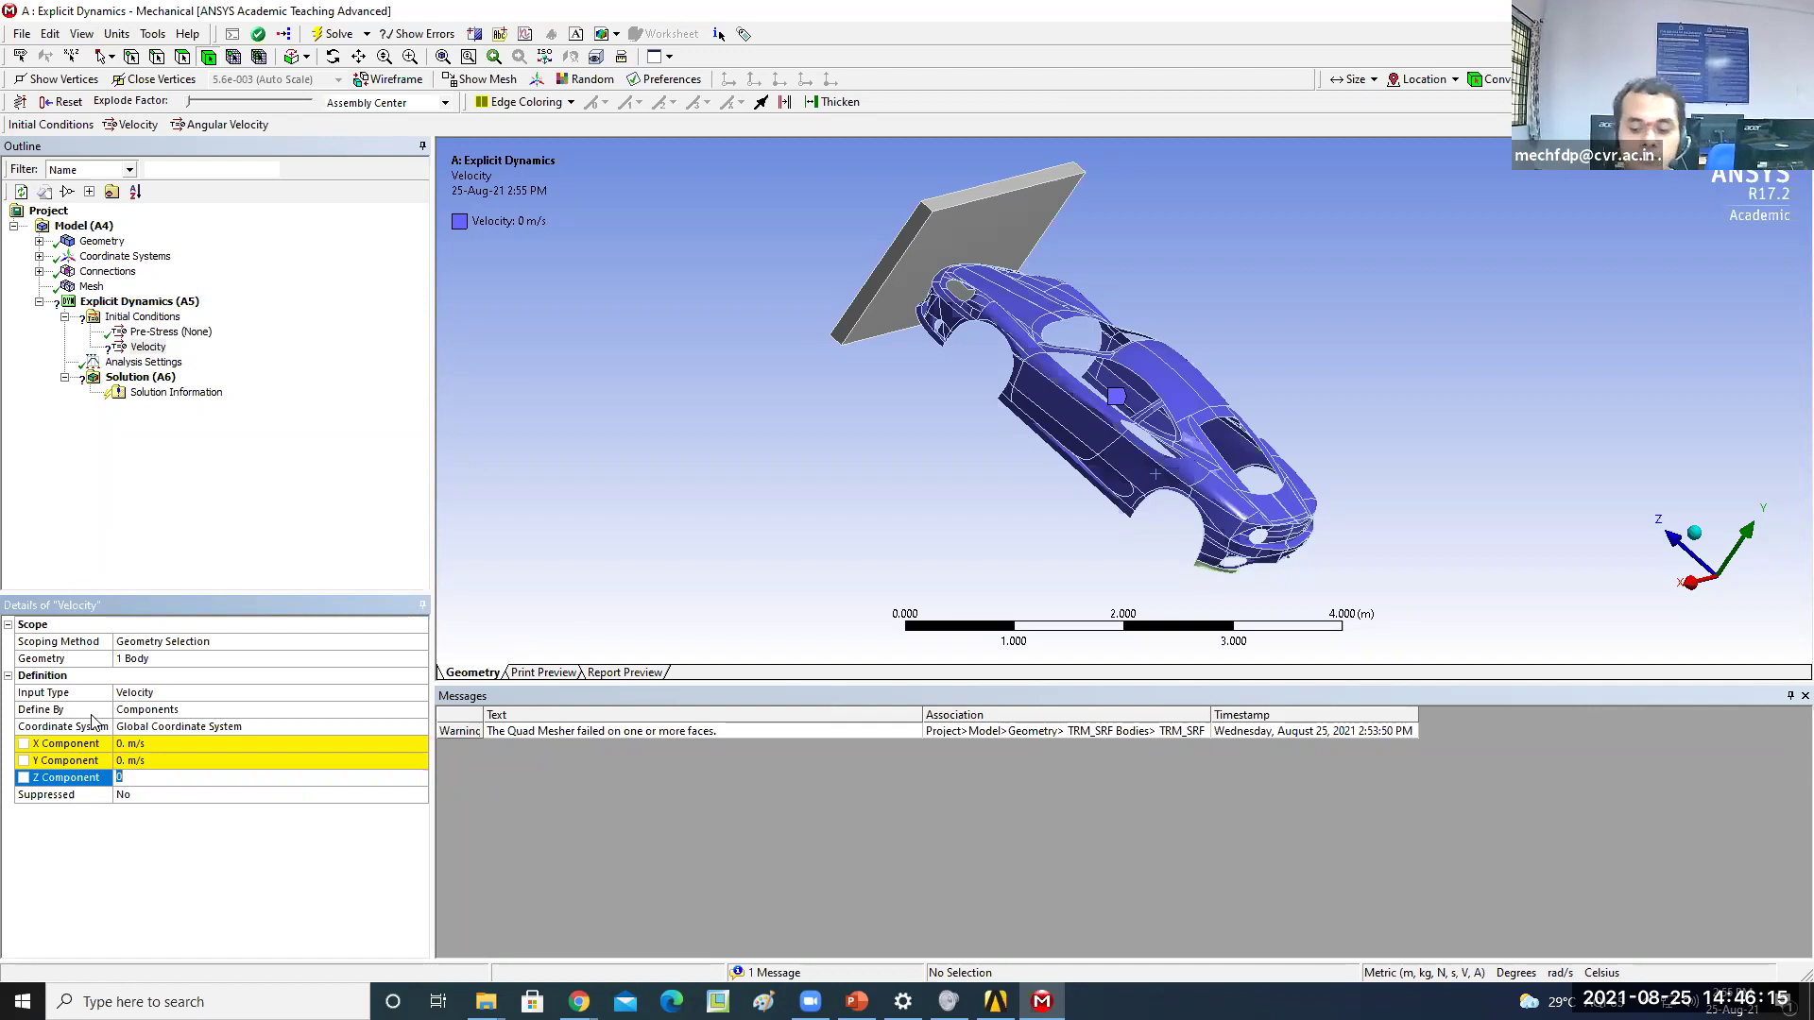
type("9000")
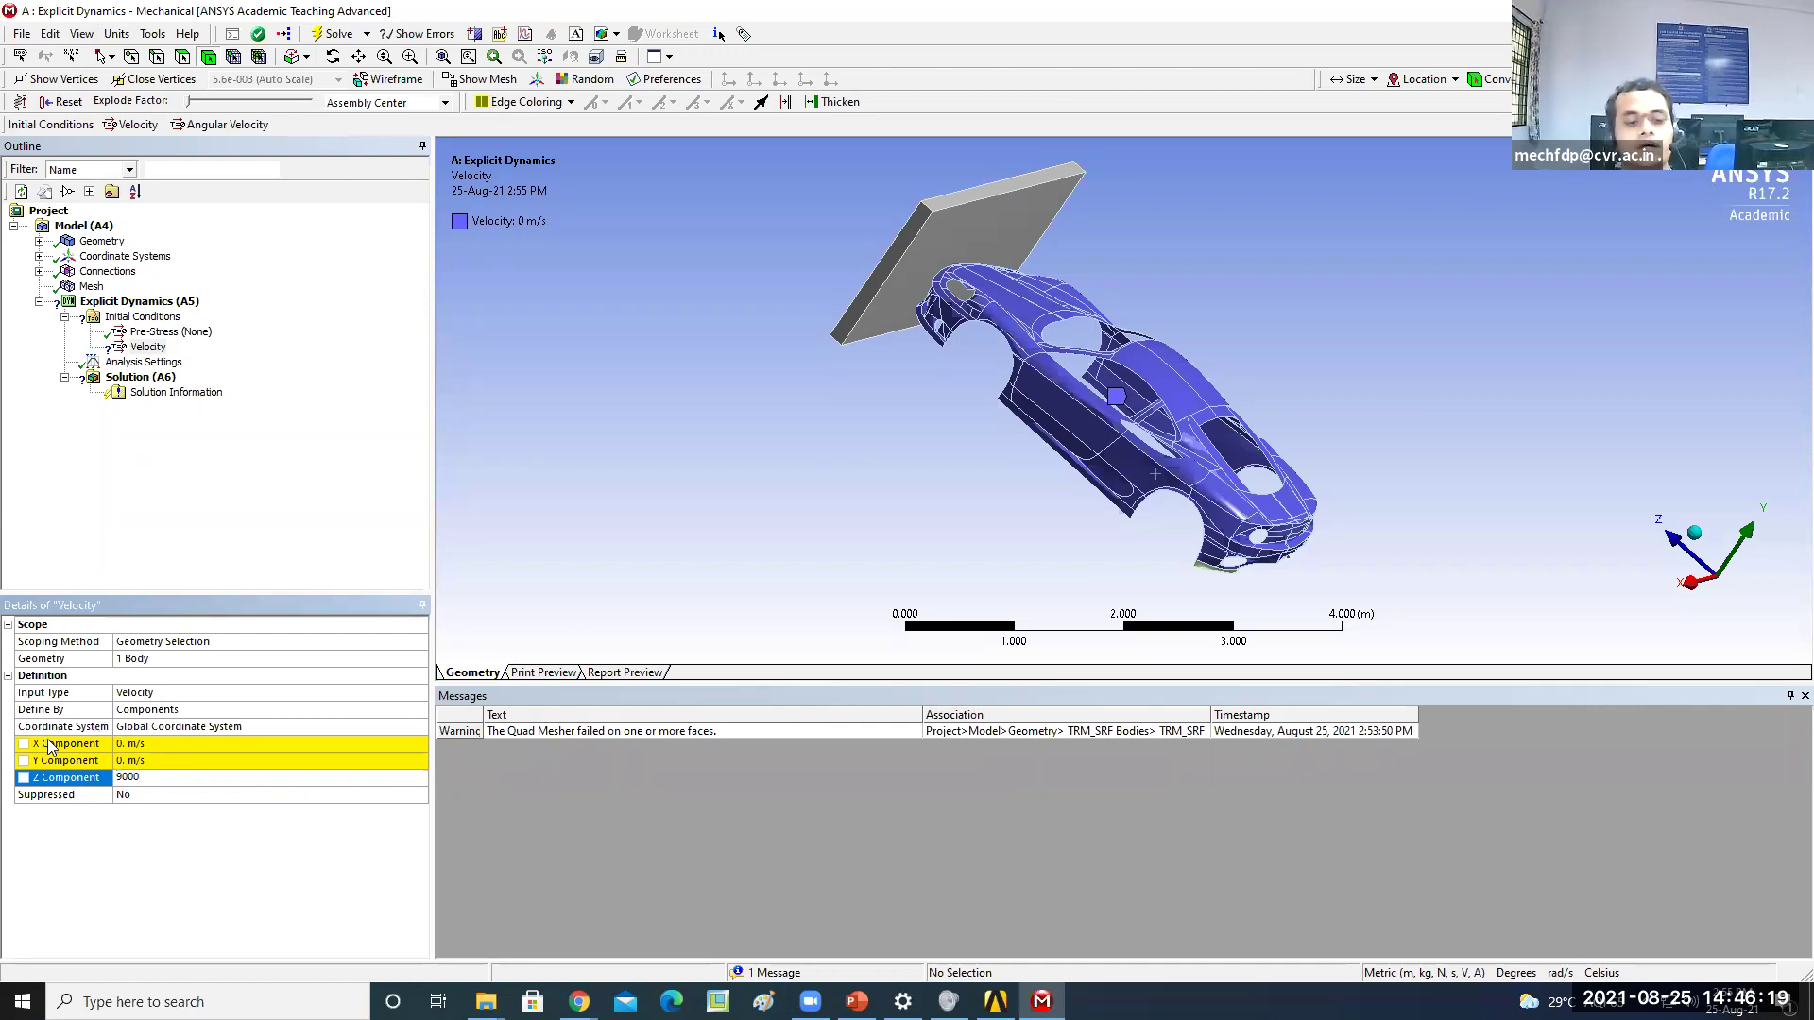
left_click(439, 614)
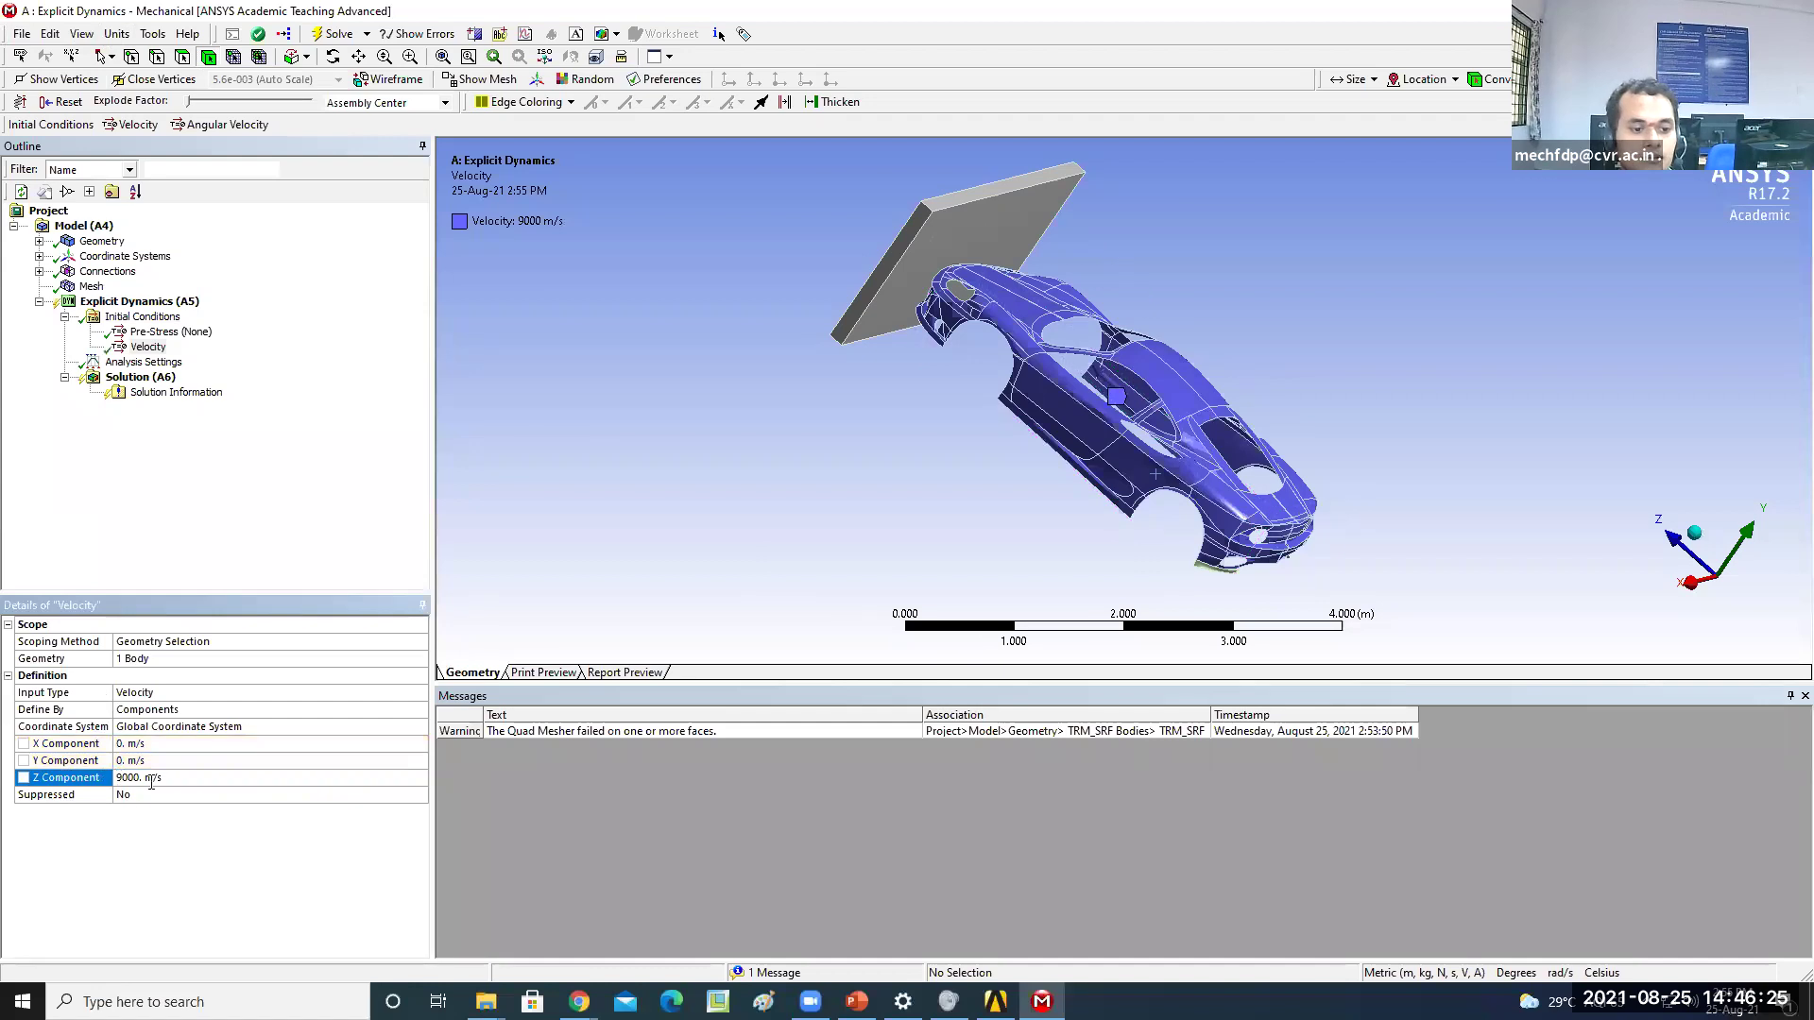
middle_click_drag(798, 502, 1137, 378)
middle_click_drag(975, 297, 956, 269)
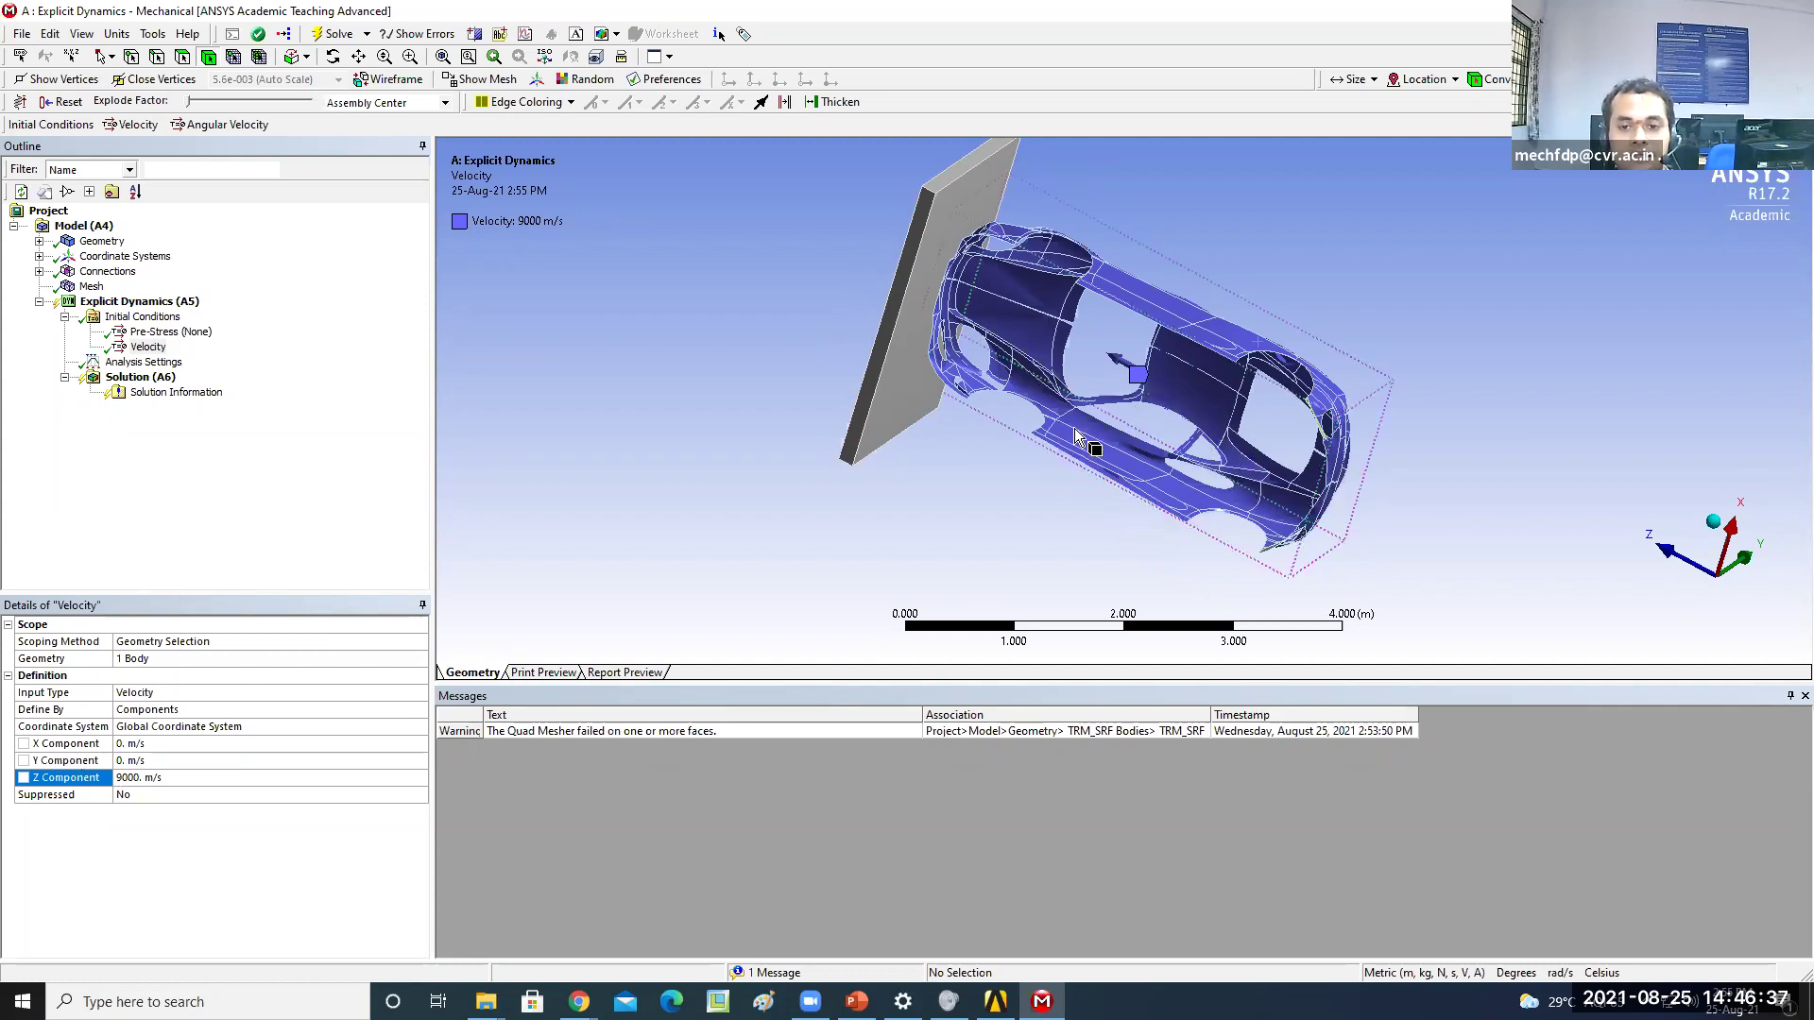
Add a fixed support to the explicit dynamics analysis
middle_click_drag(574, 390, 152, 387)
left_click(152, 378)
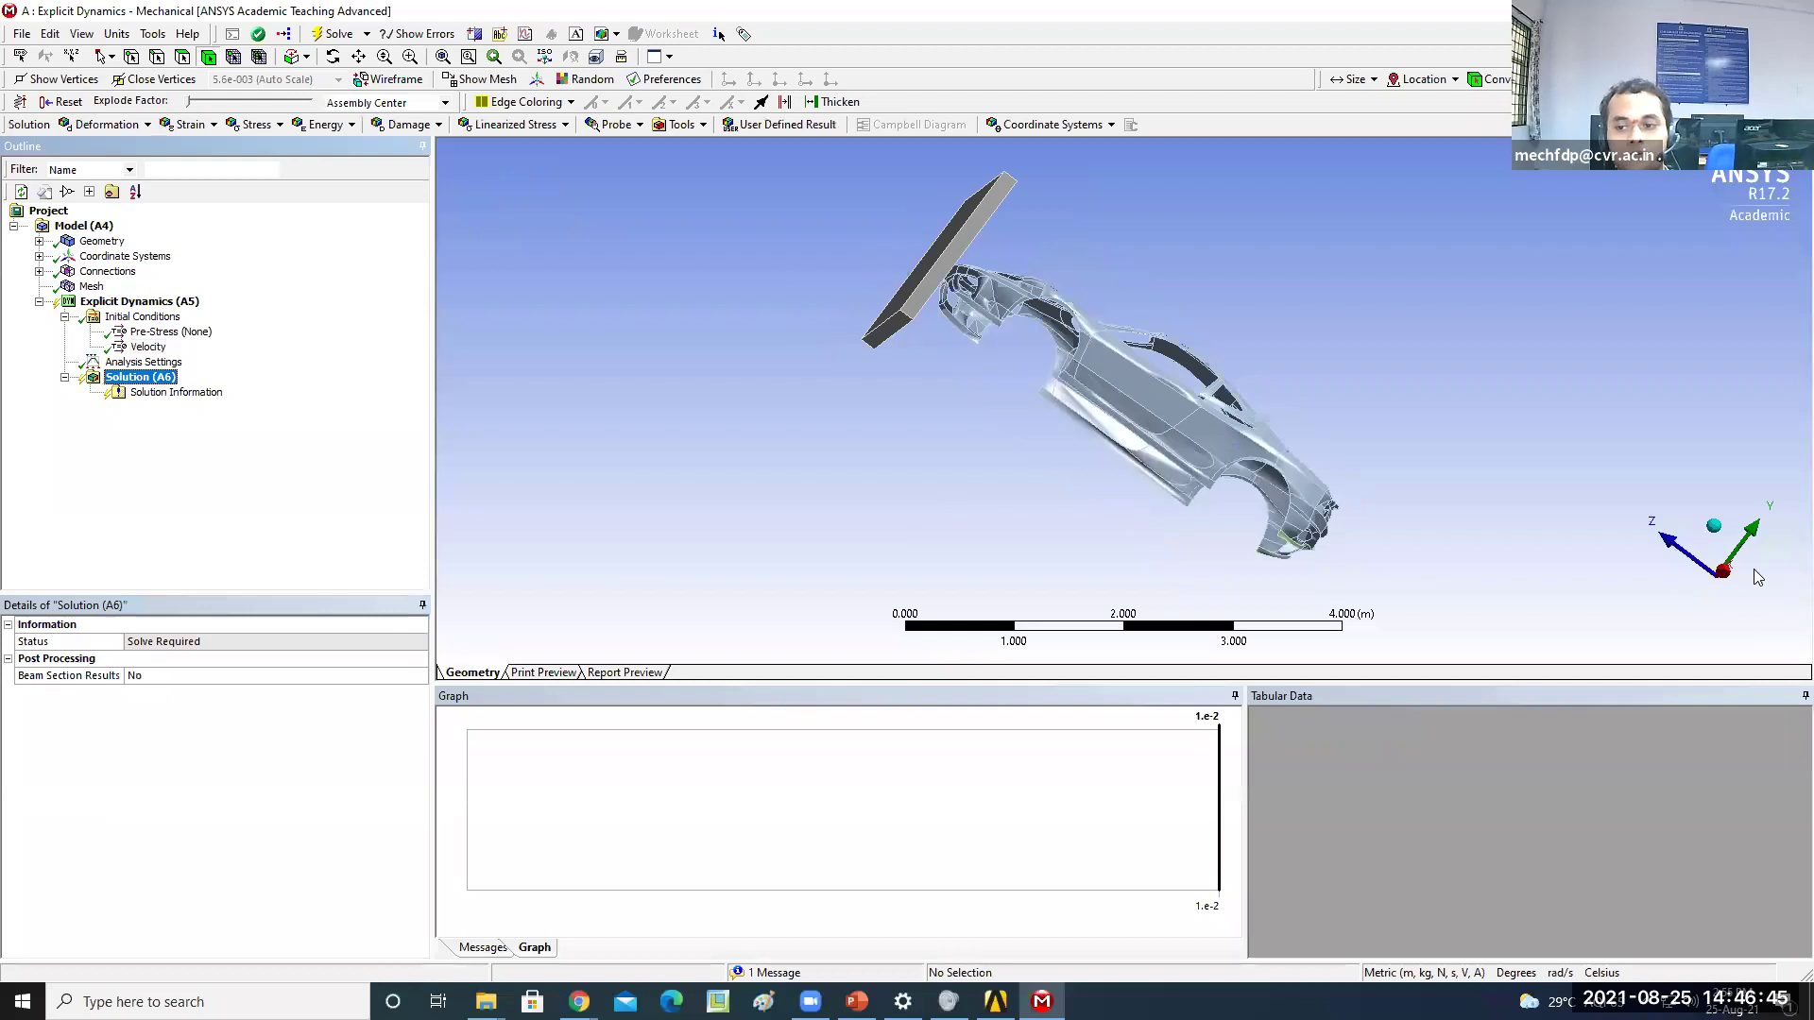
left_click(1713, 526)
middle_click_drag(1030, 576, 830, 393)
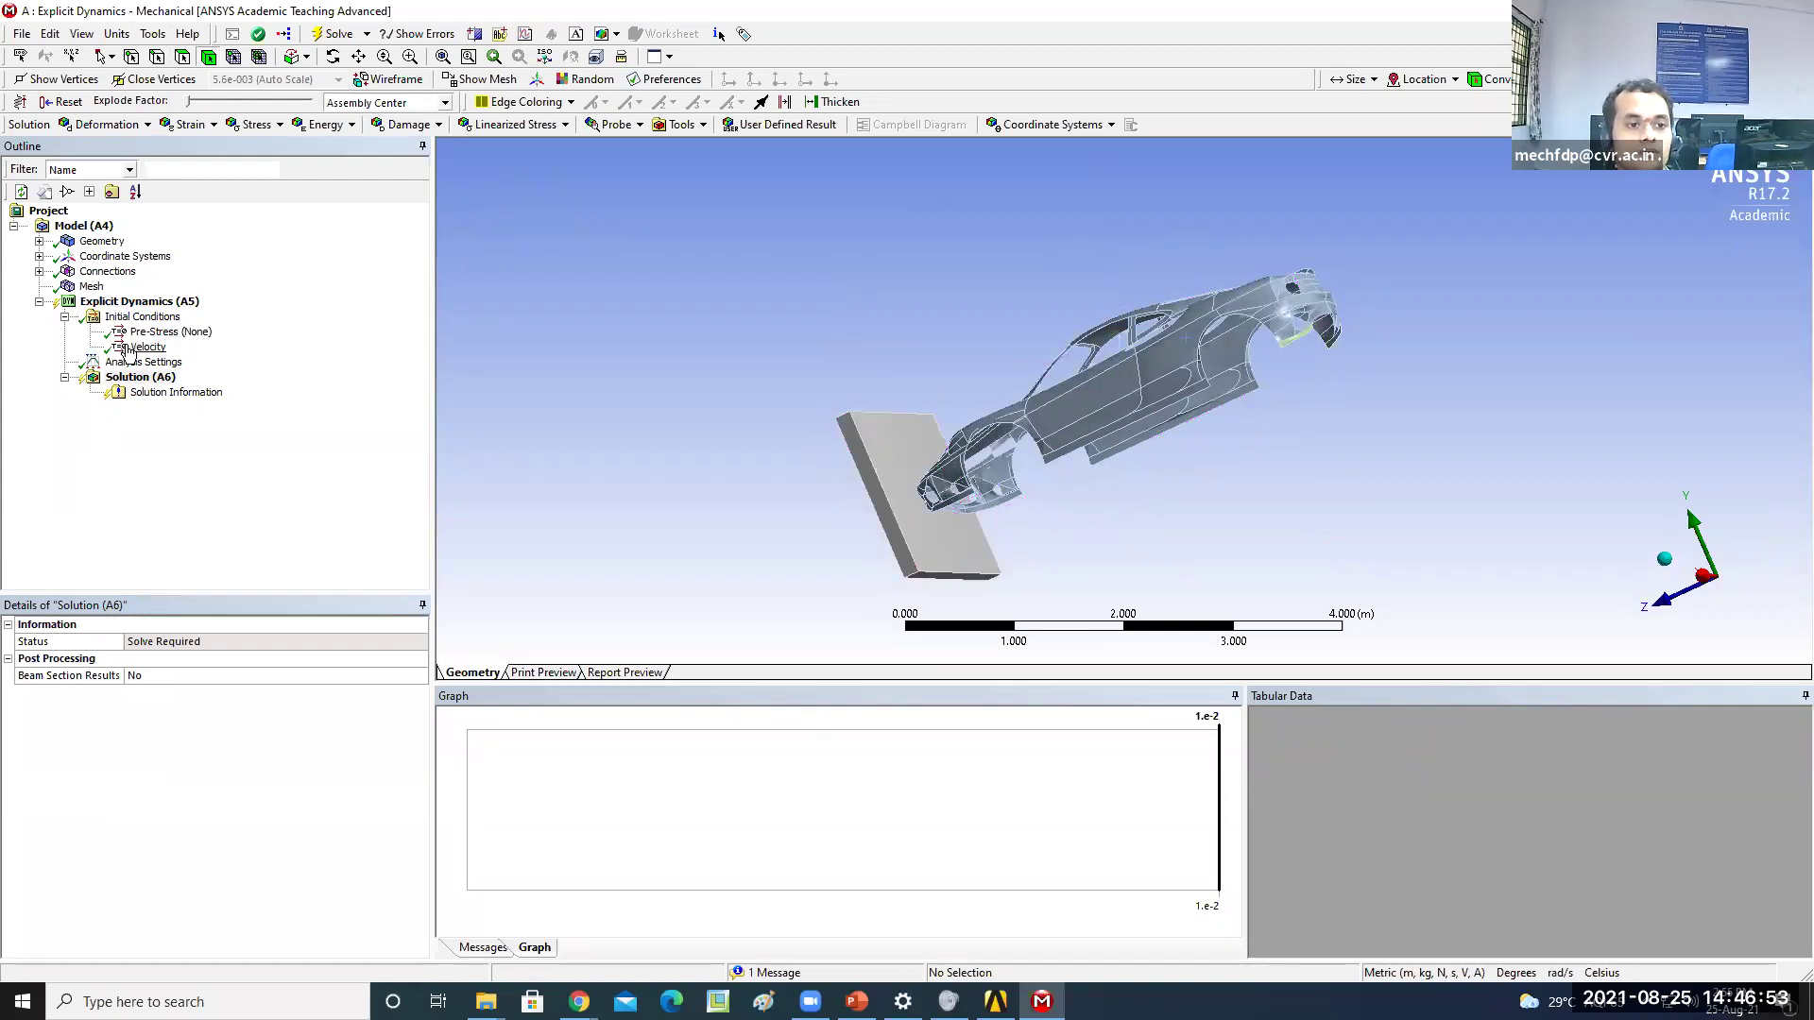
right_click(176, 302)
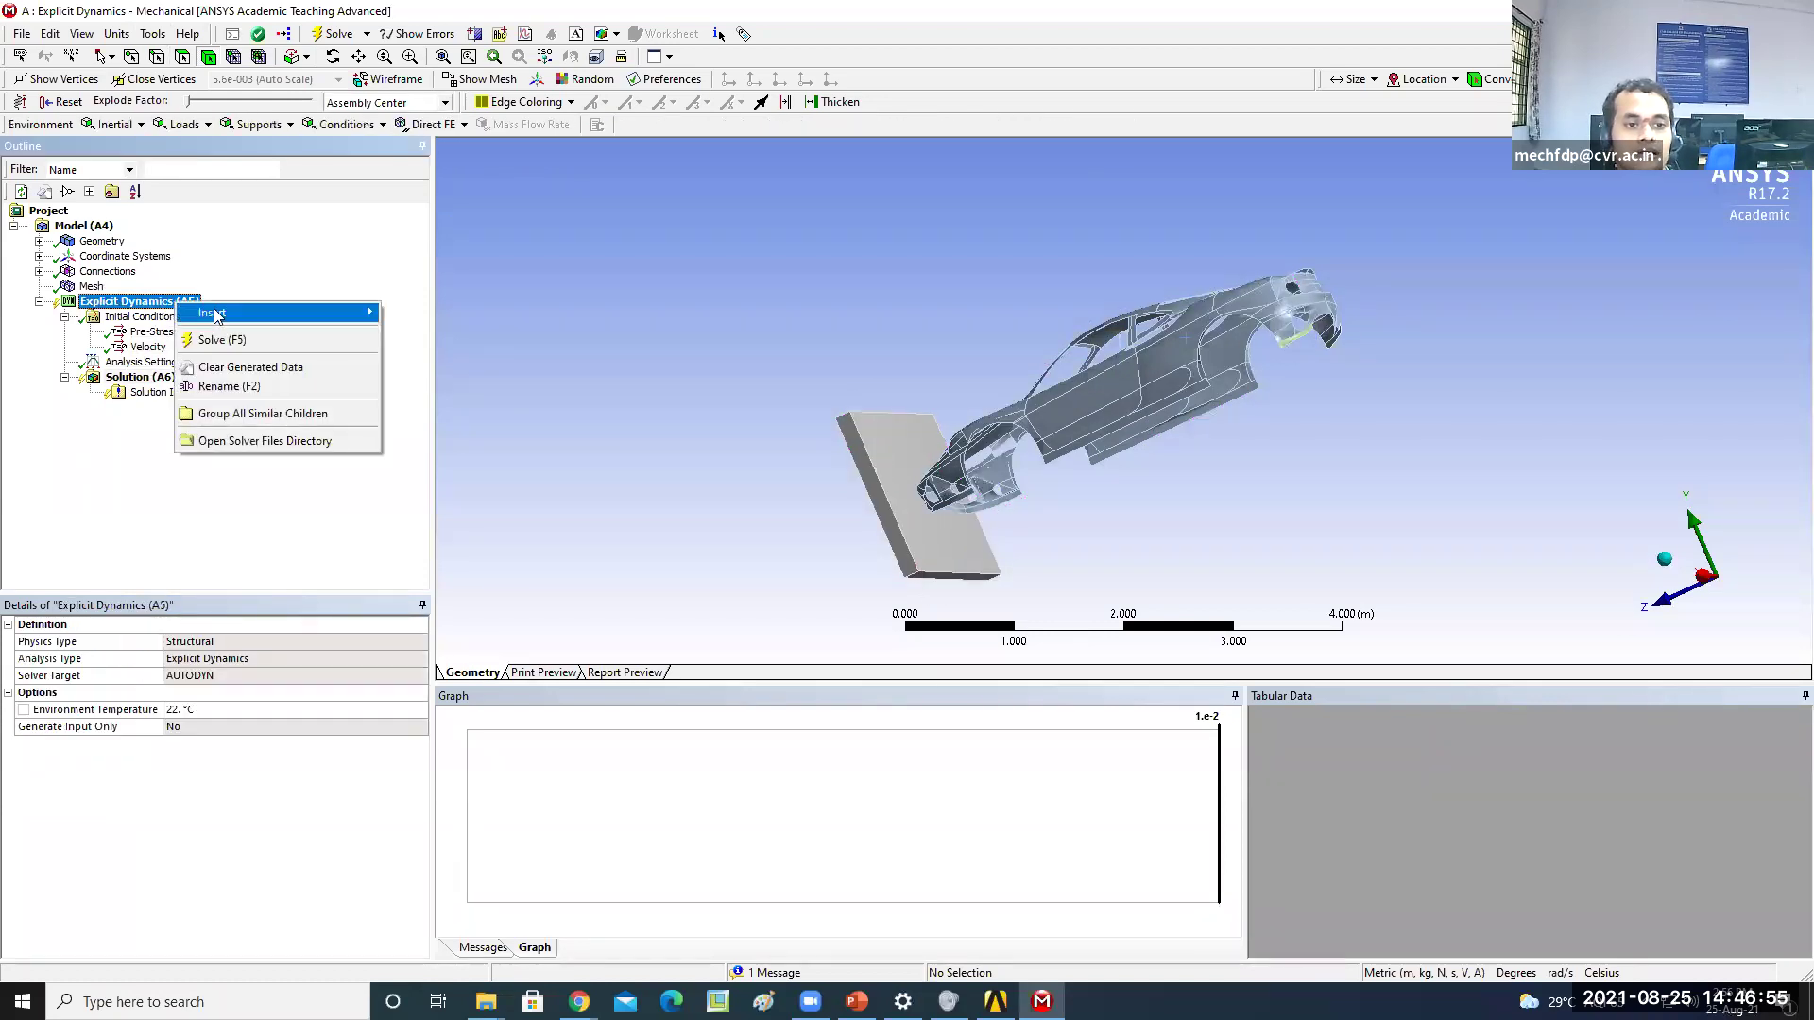
mouse_move(216, 314)
left_click(442, 473)
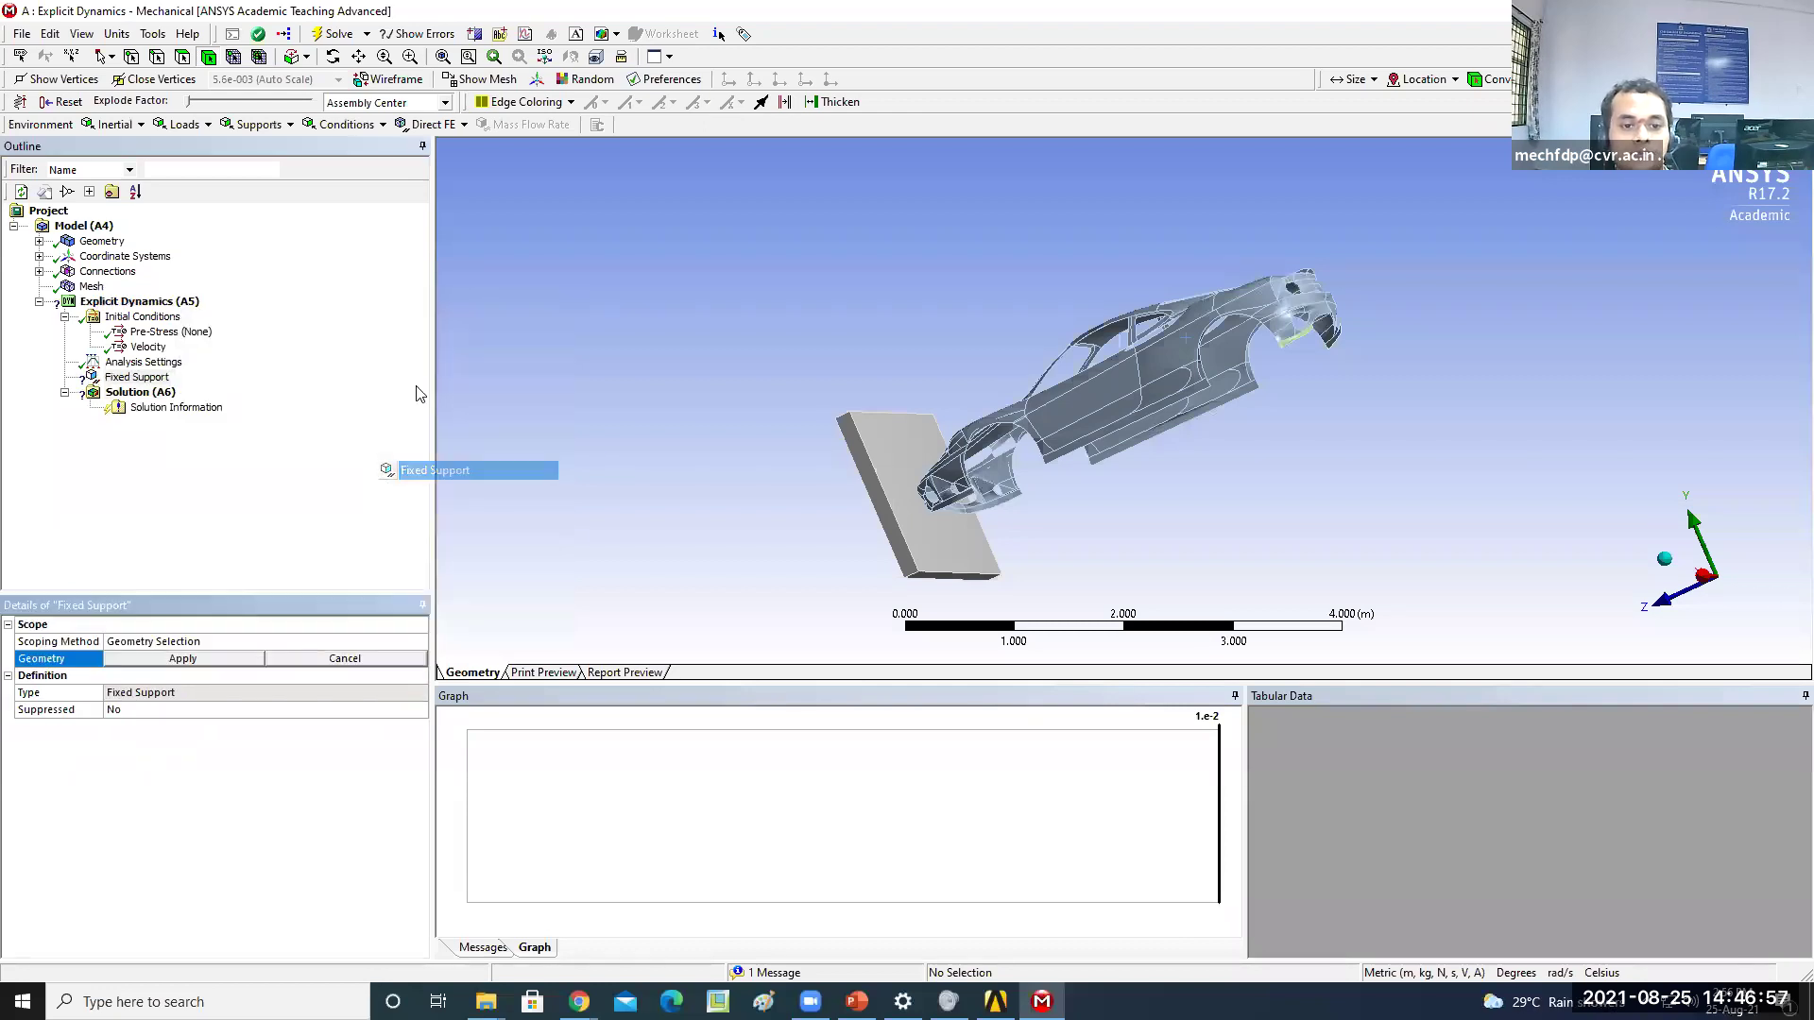
Scope the fixed support to three edges of the wall: the two side edges and the bottom edge of the face towards the car
left_click(183, 57)
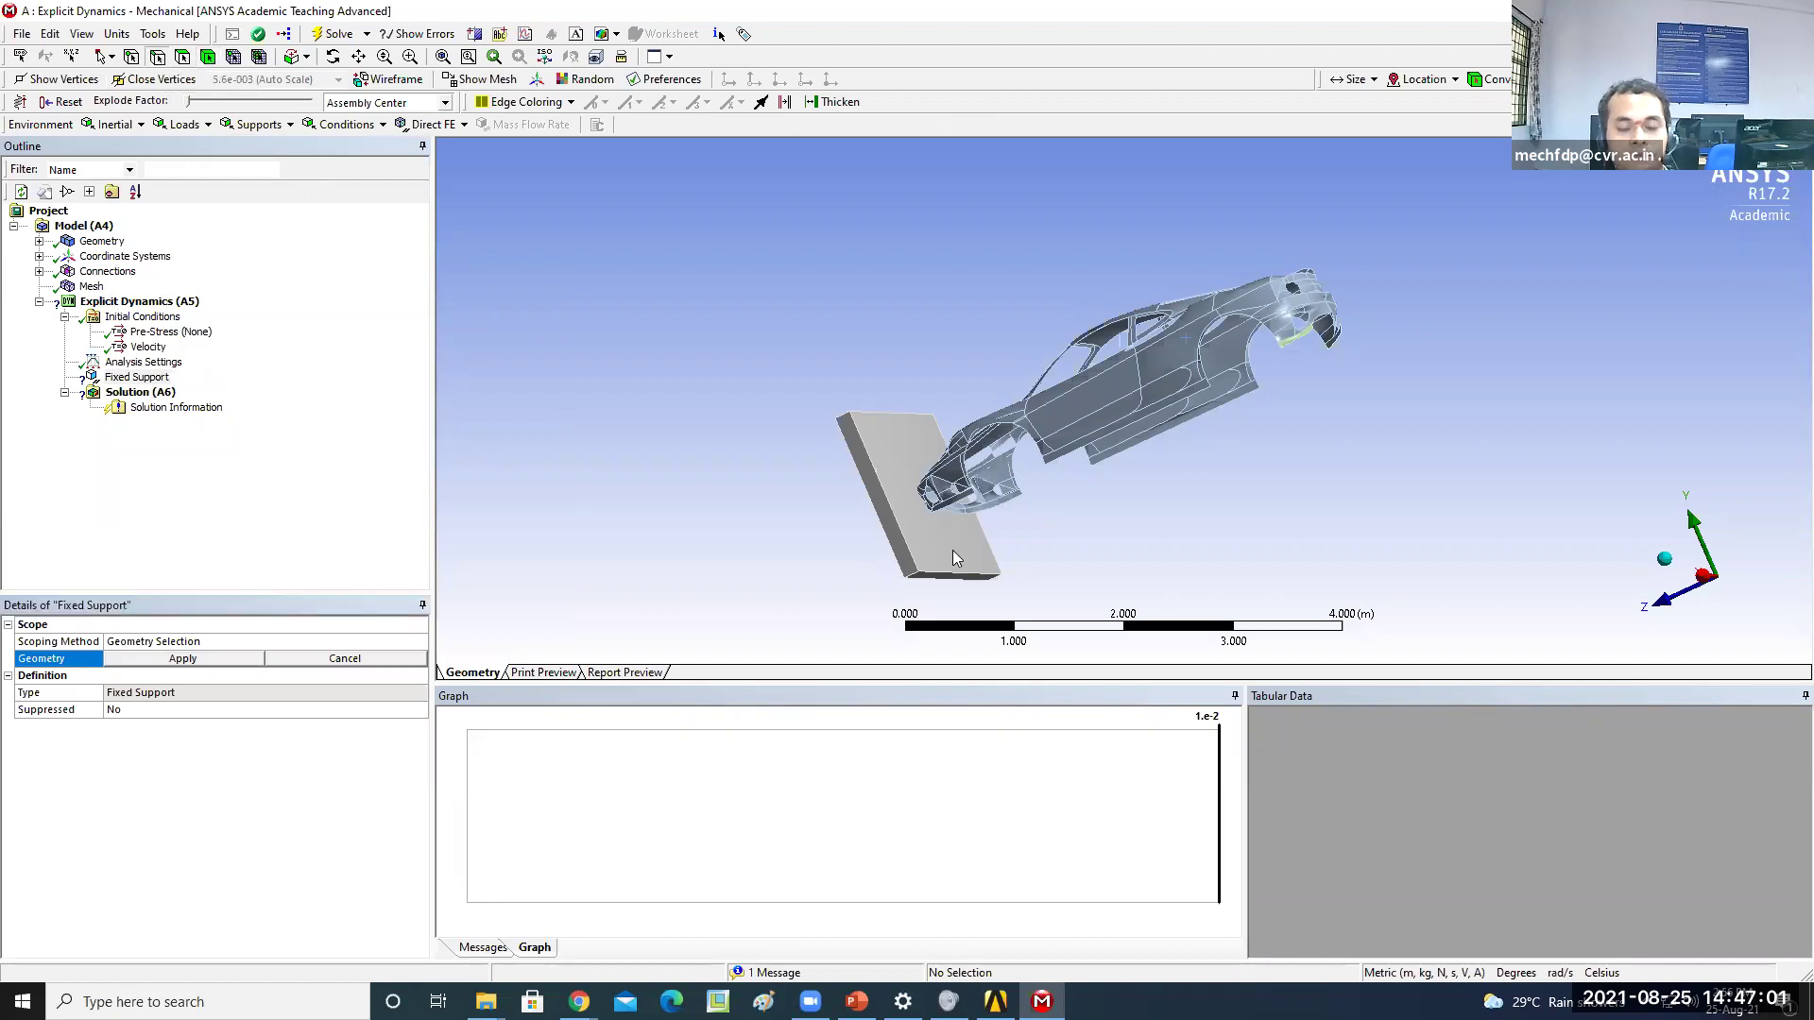
left_click(887, 497)
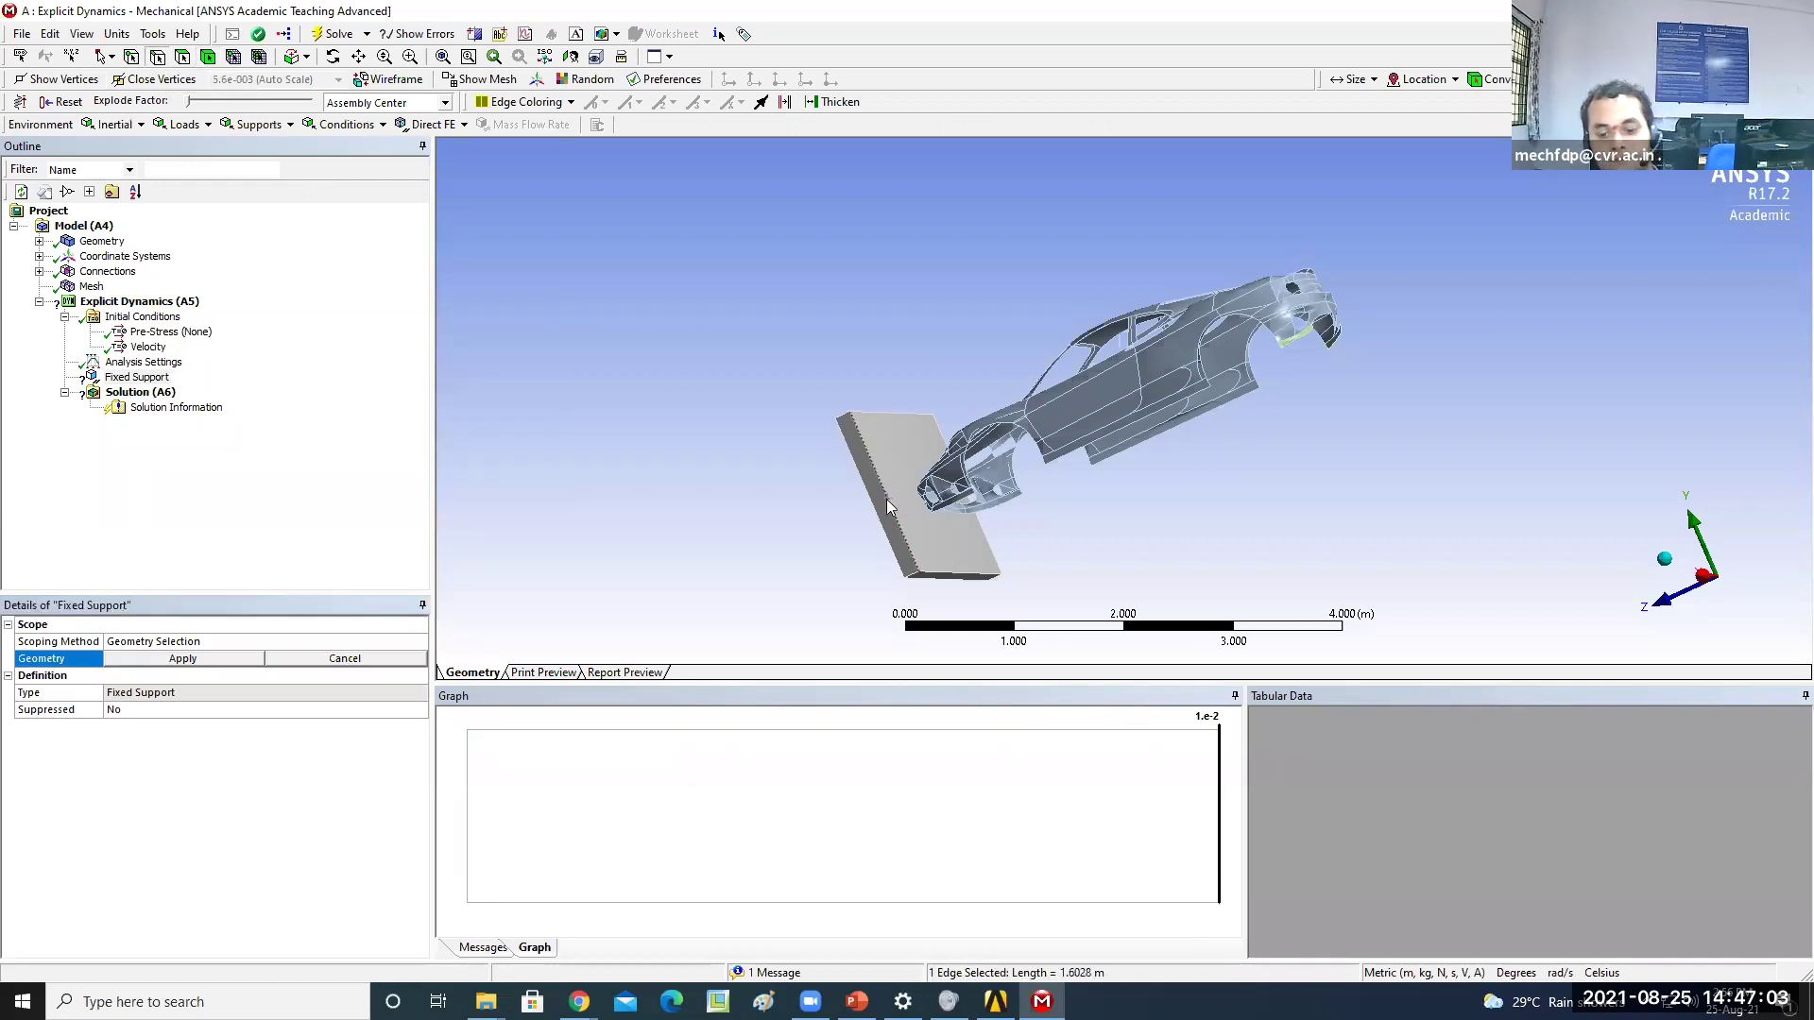
left_click(961, 569, "ctrl")
left_click(992, 553, "ctrl")
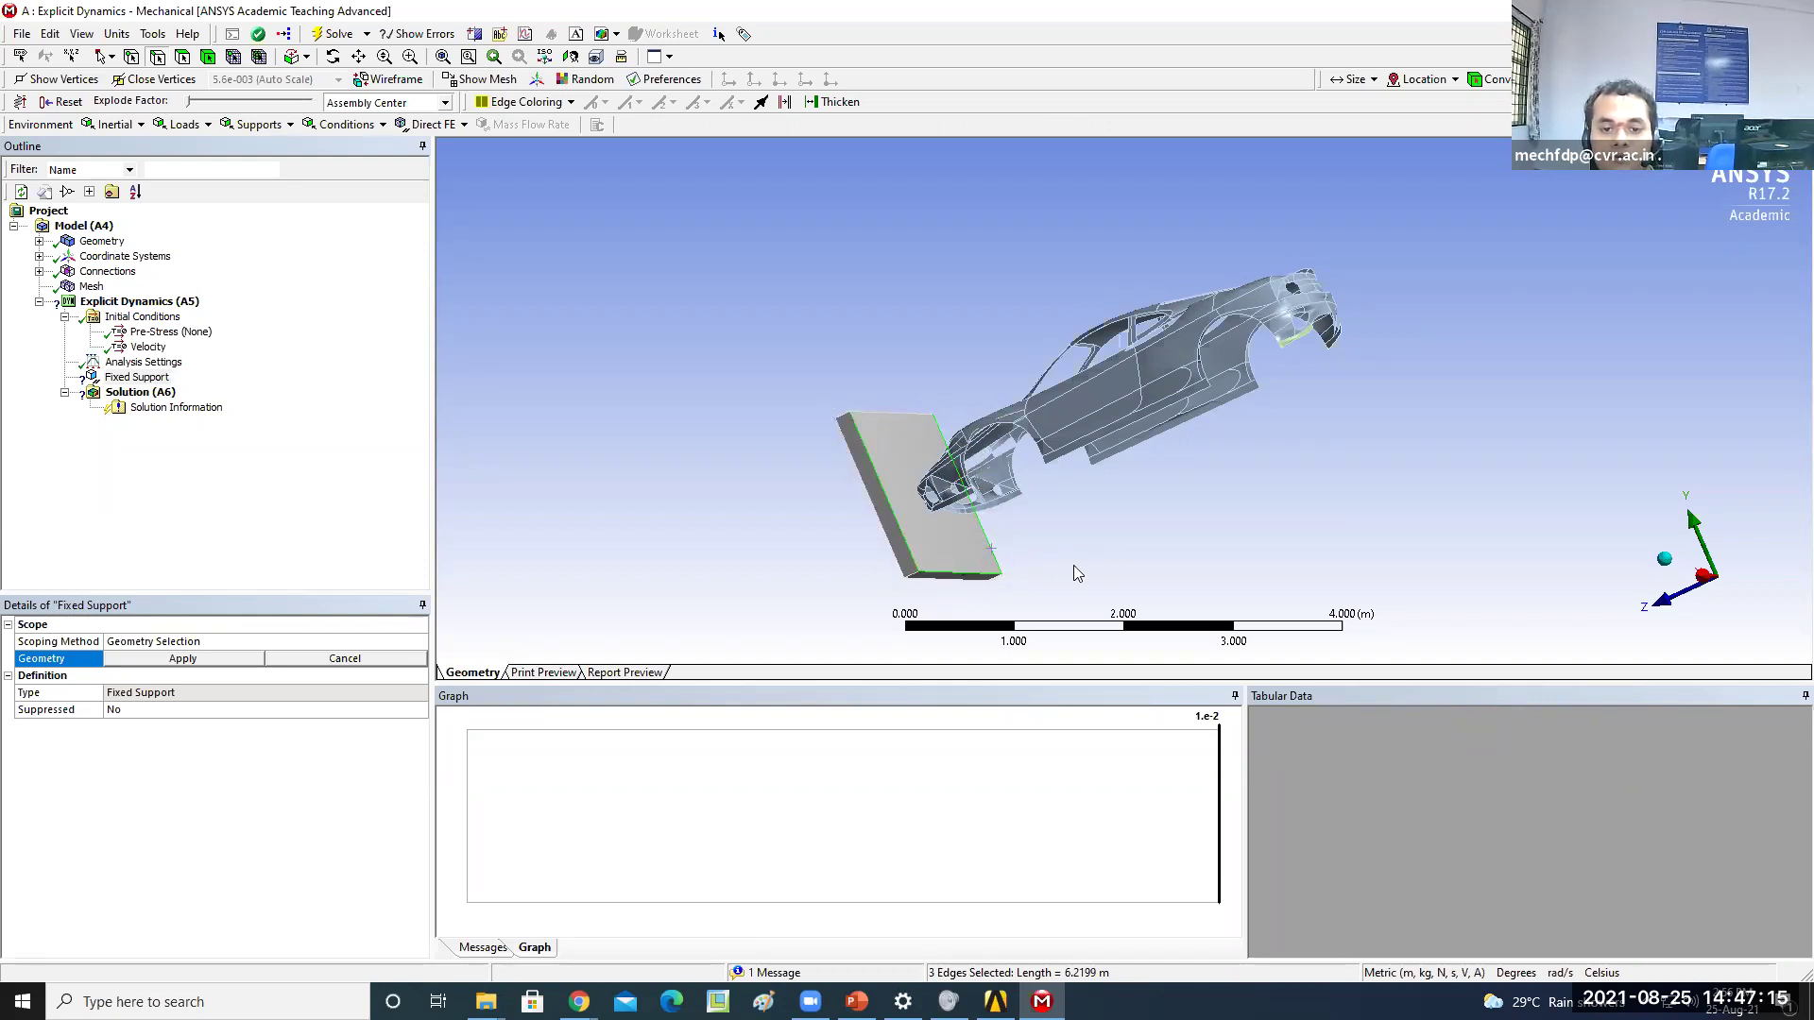
left_click(209, 665)
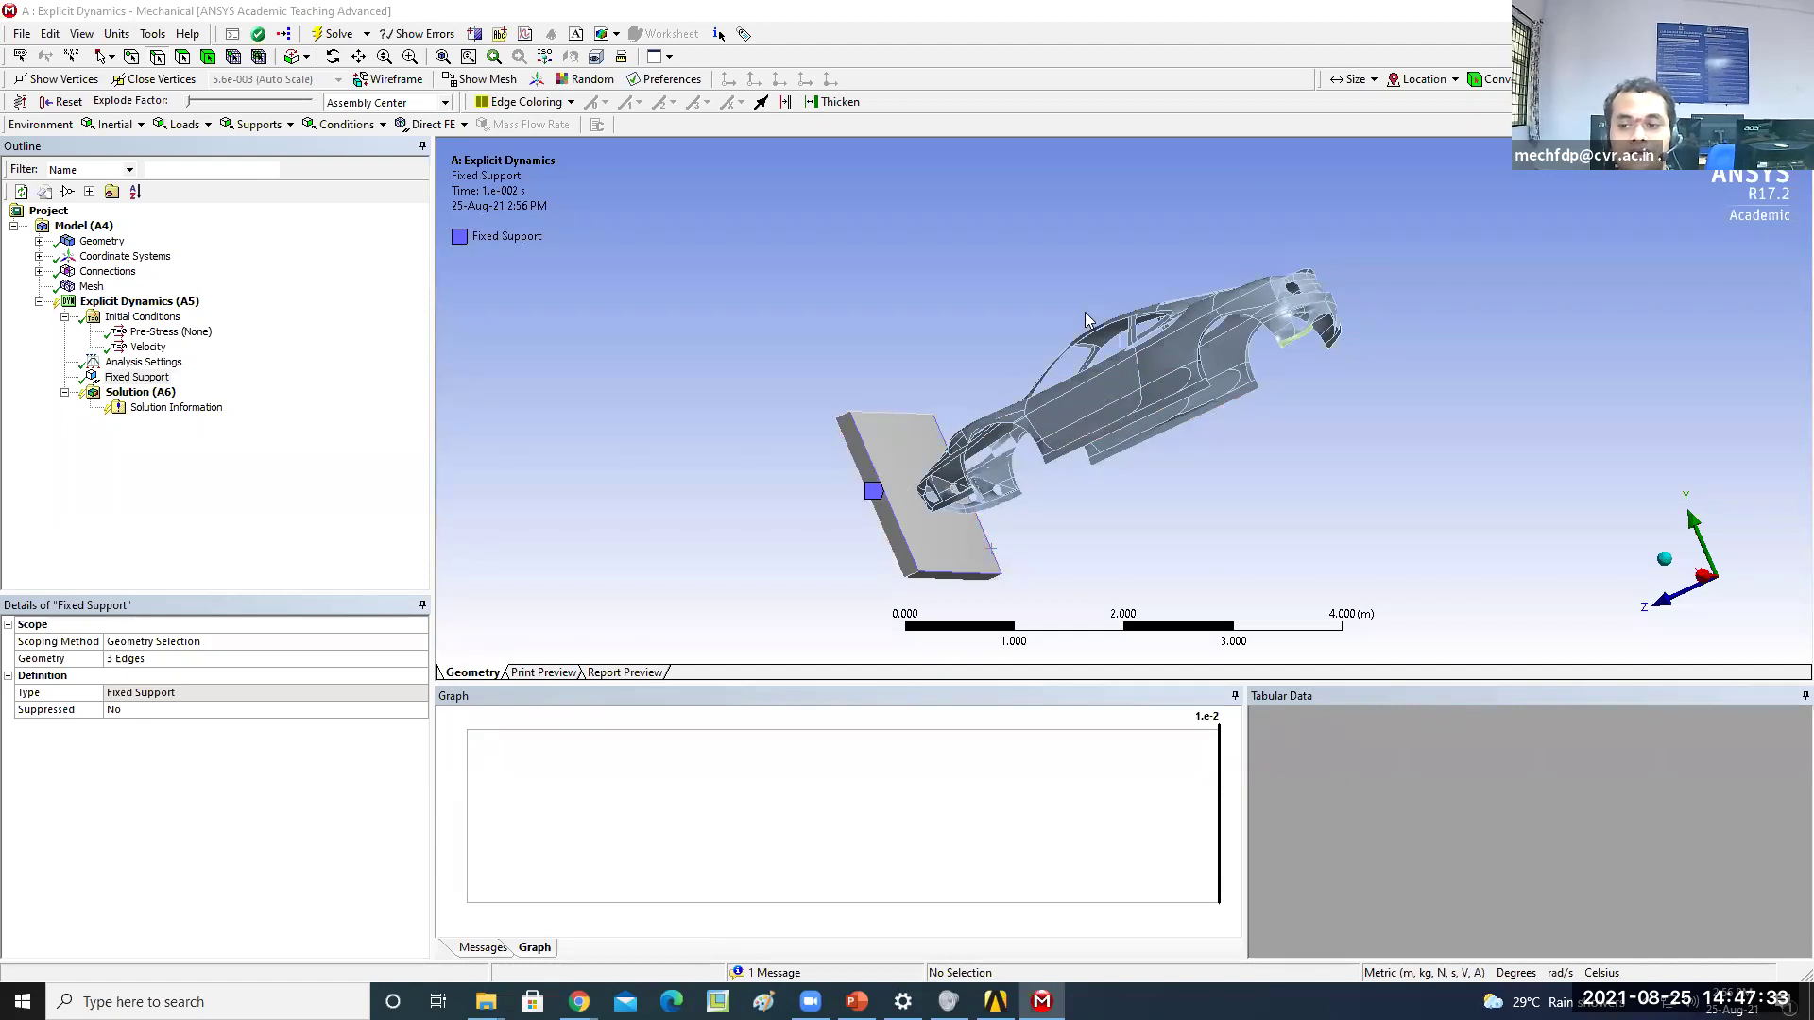
left_click(1666, 559)
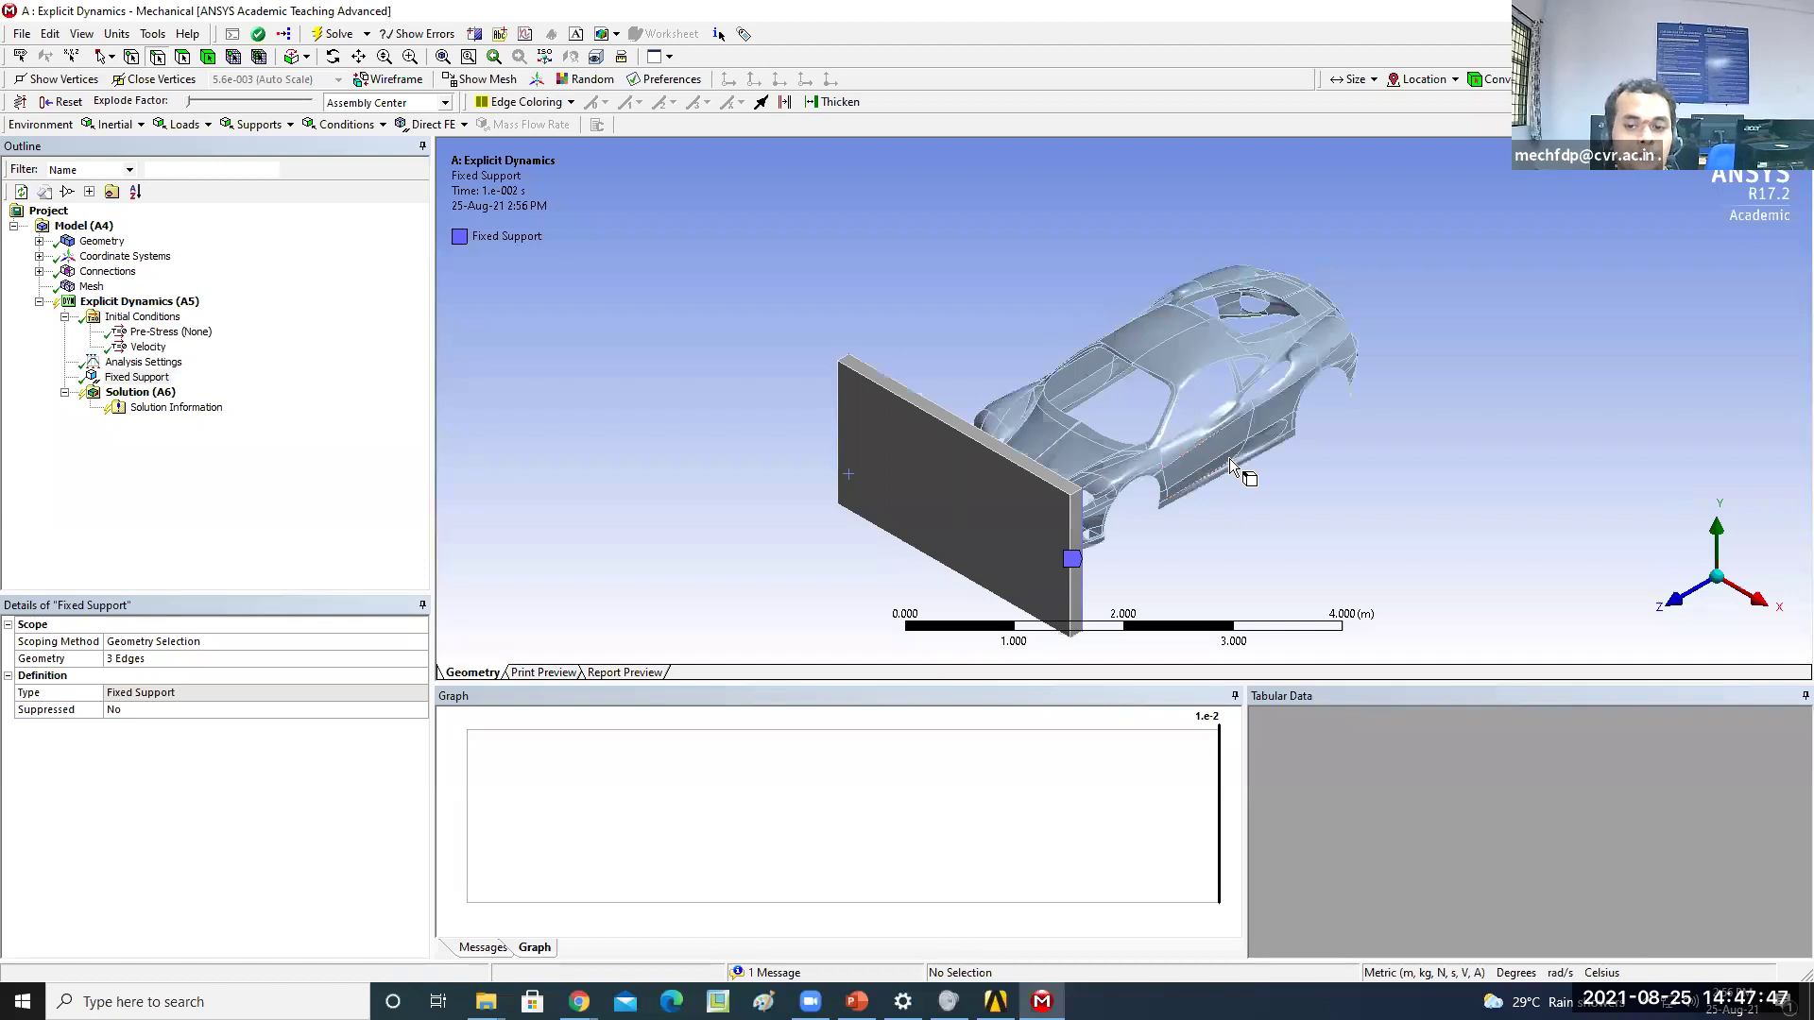
Add a displacement constraint to the explicit dynamics analysis
right_click(156, 302)
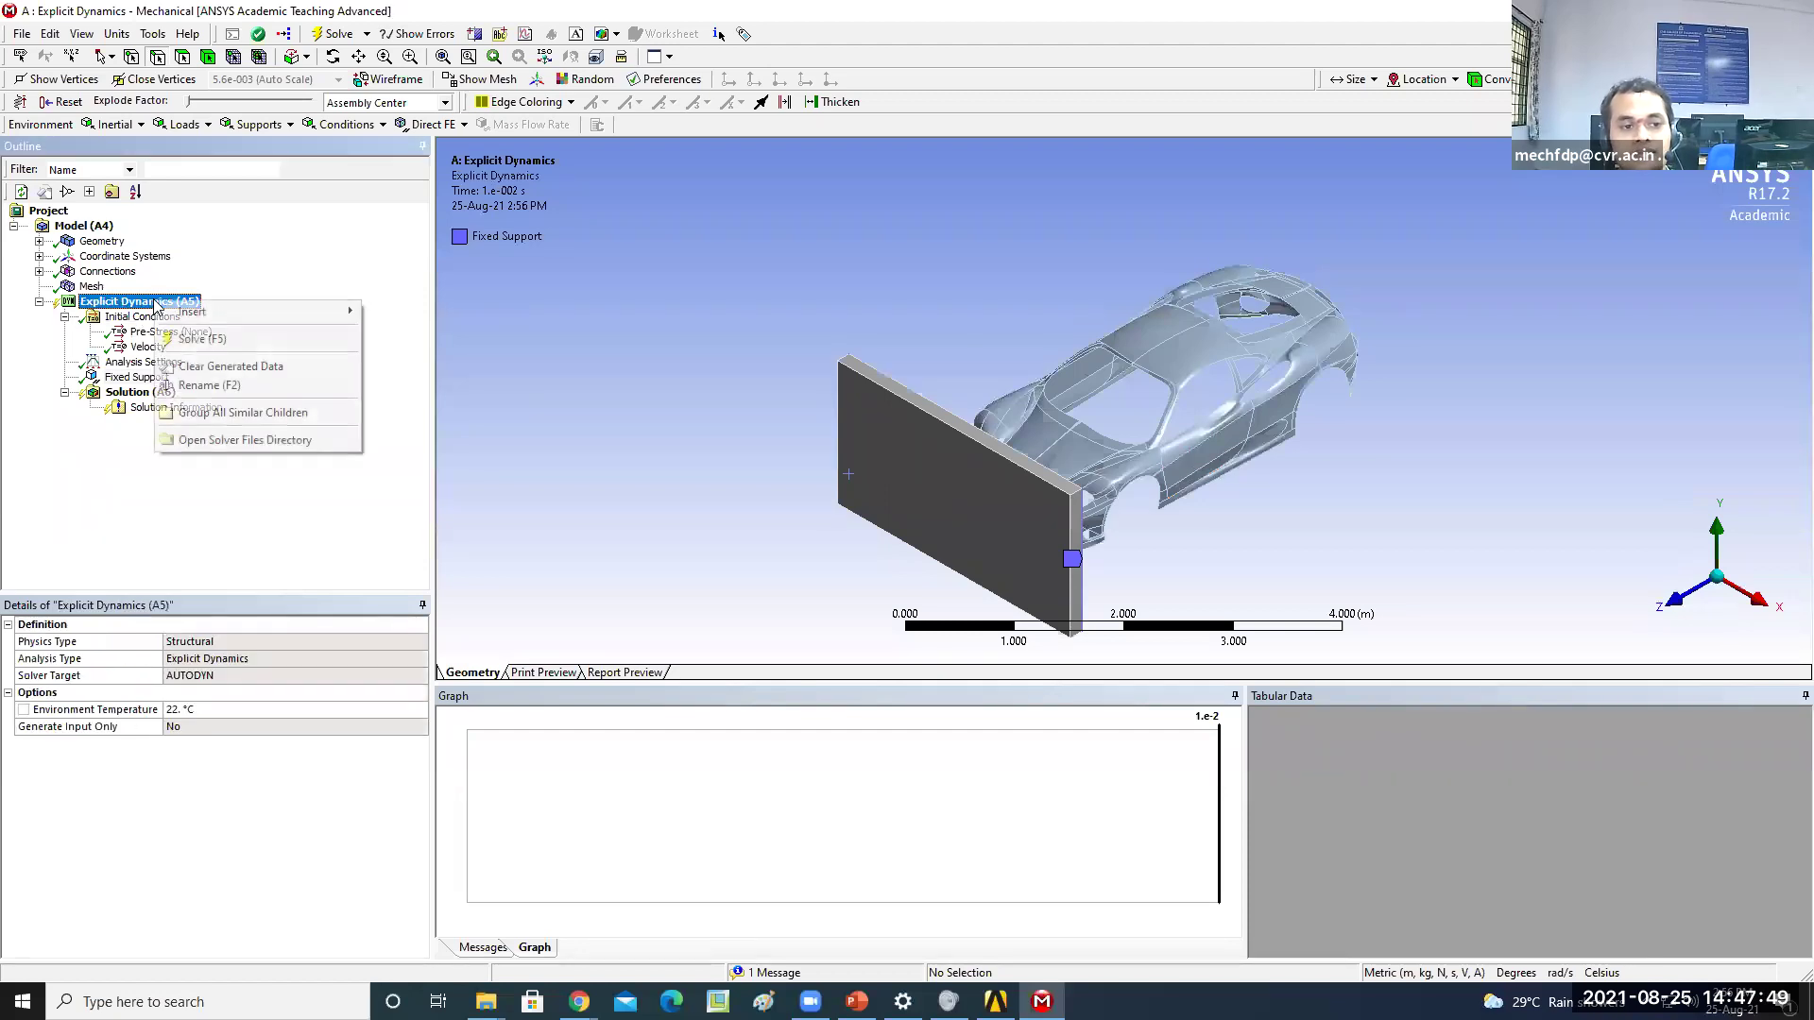
mouse_move(201, 314)
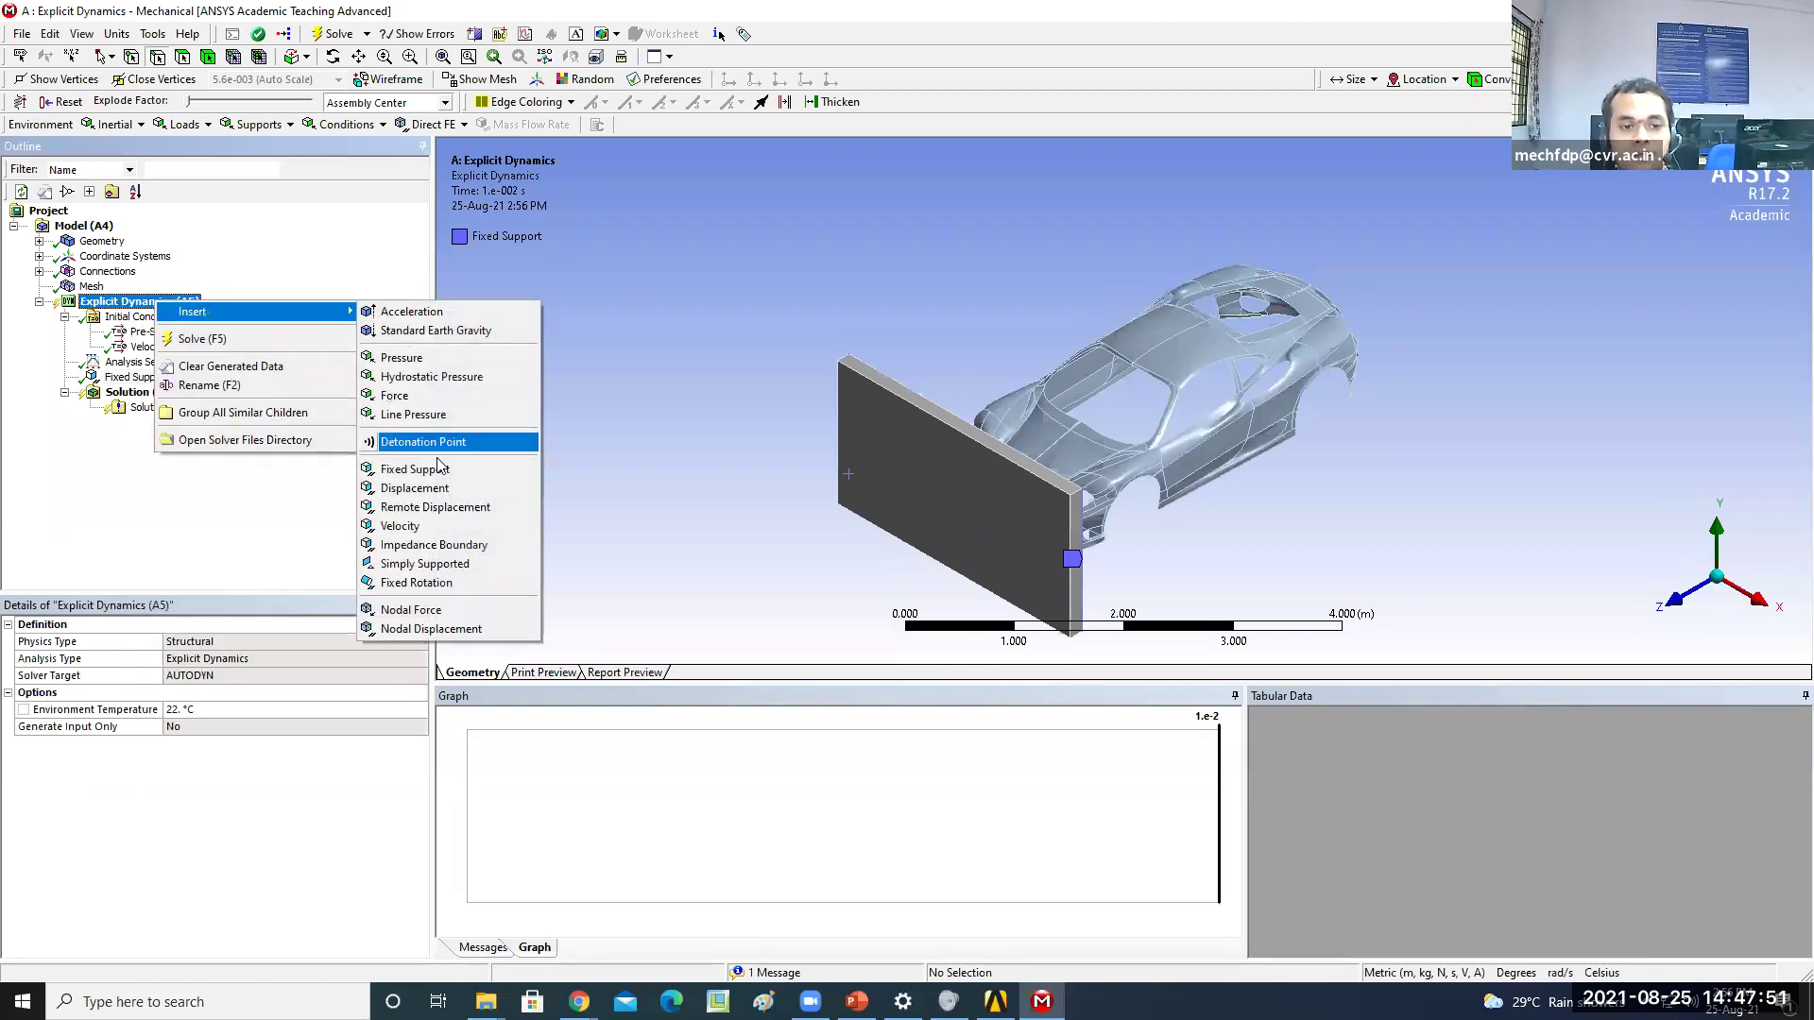
left_click(440, 490)
Select the lower edges along the car body's front bumper as geometry for the displacement constraint
middle_click_drag(1273, 567, 1181, 419)
middle_click_drag(1223, 355, 1239, 373)
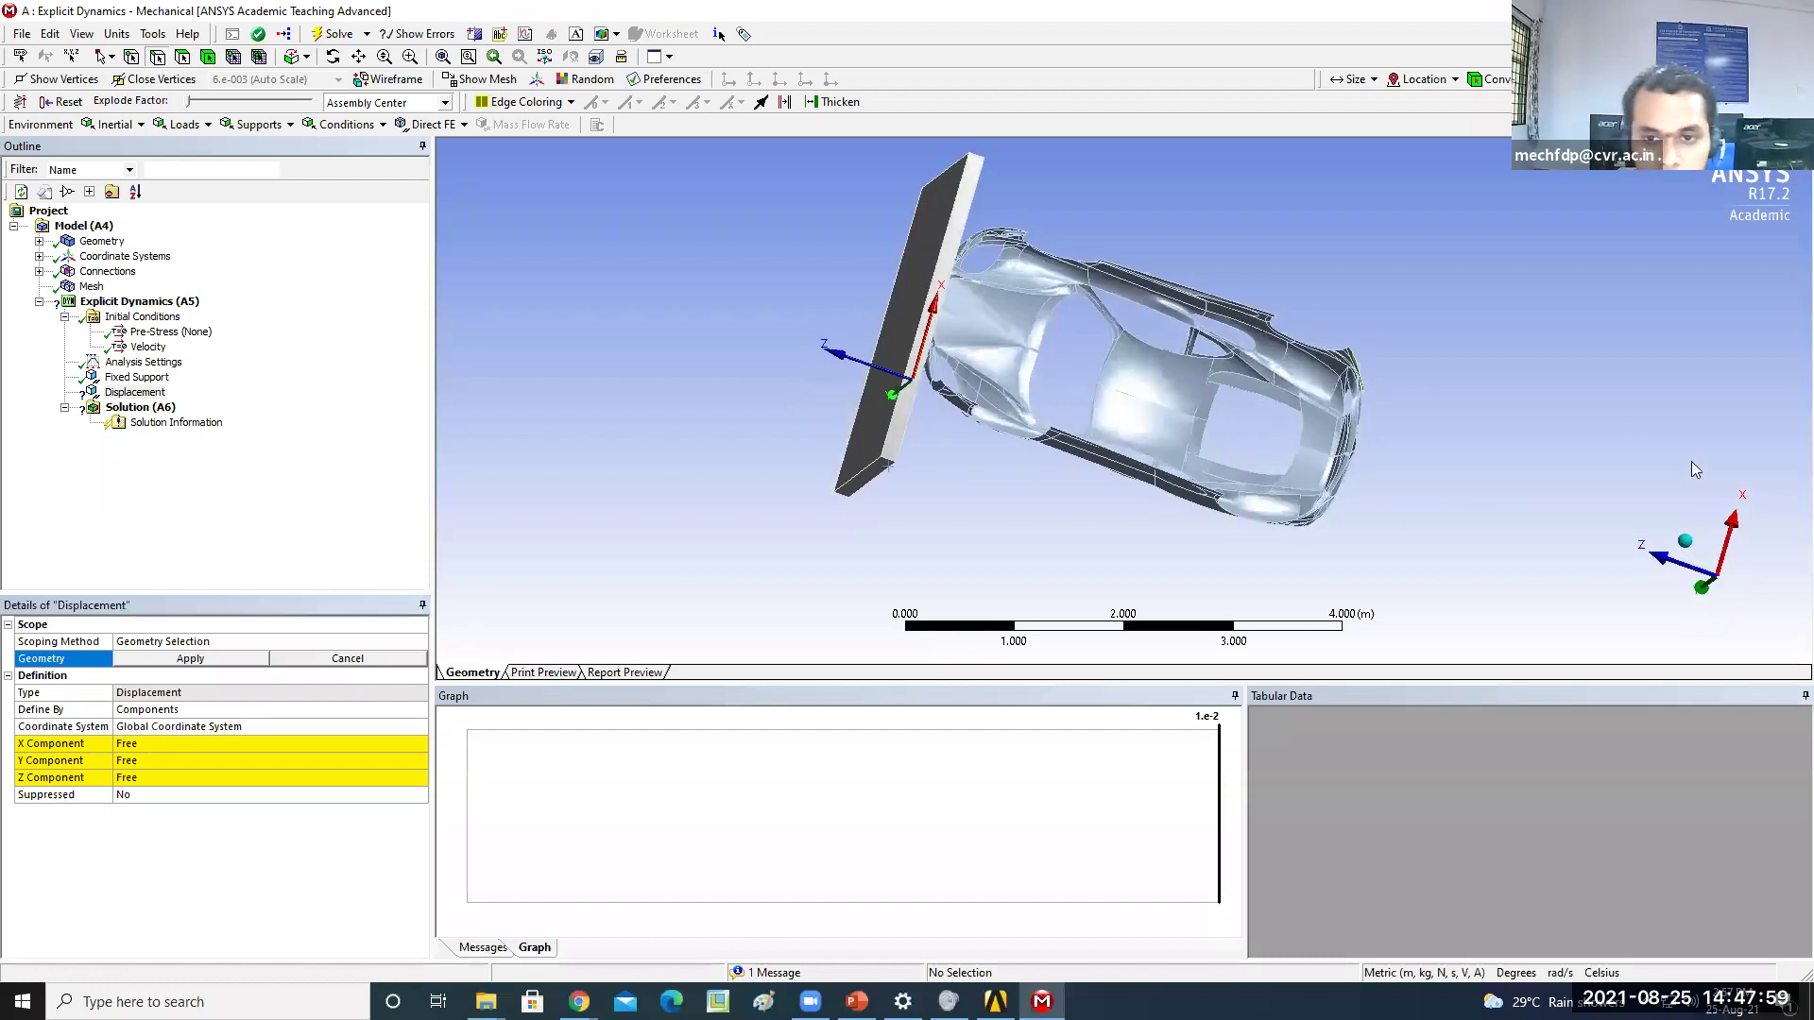
left_click(937, 315)
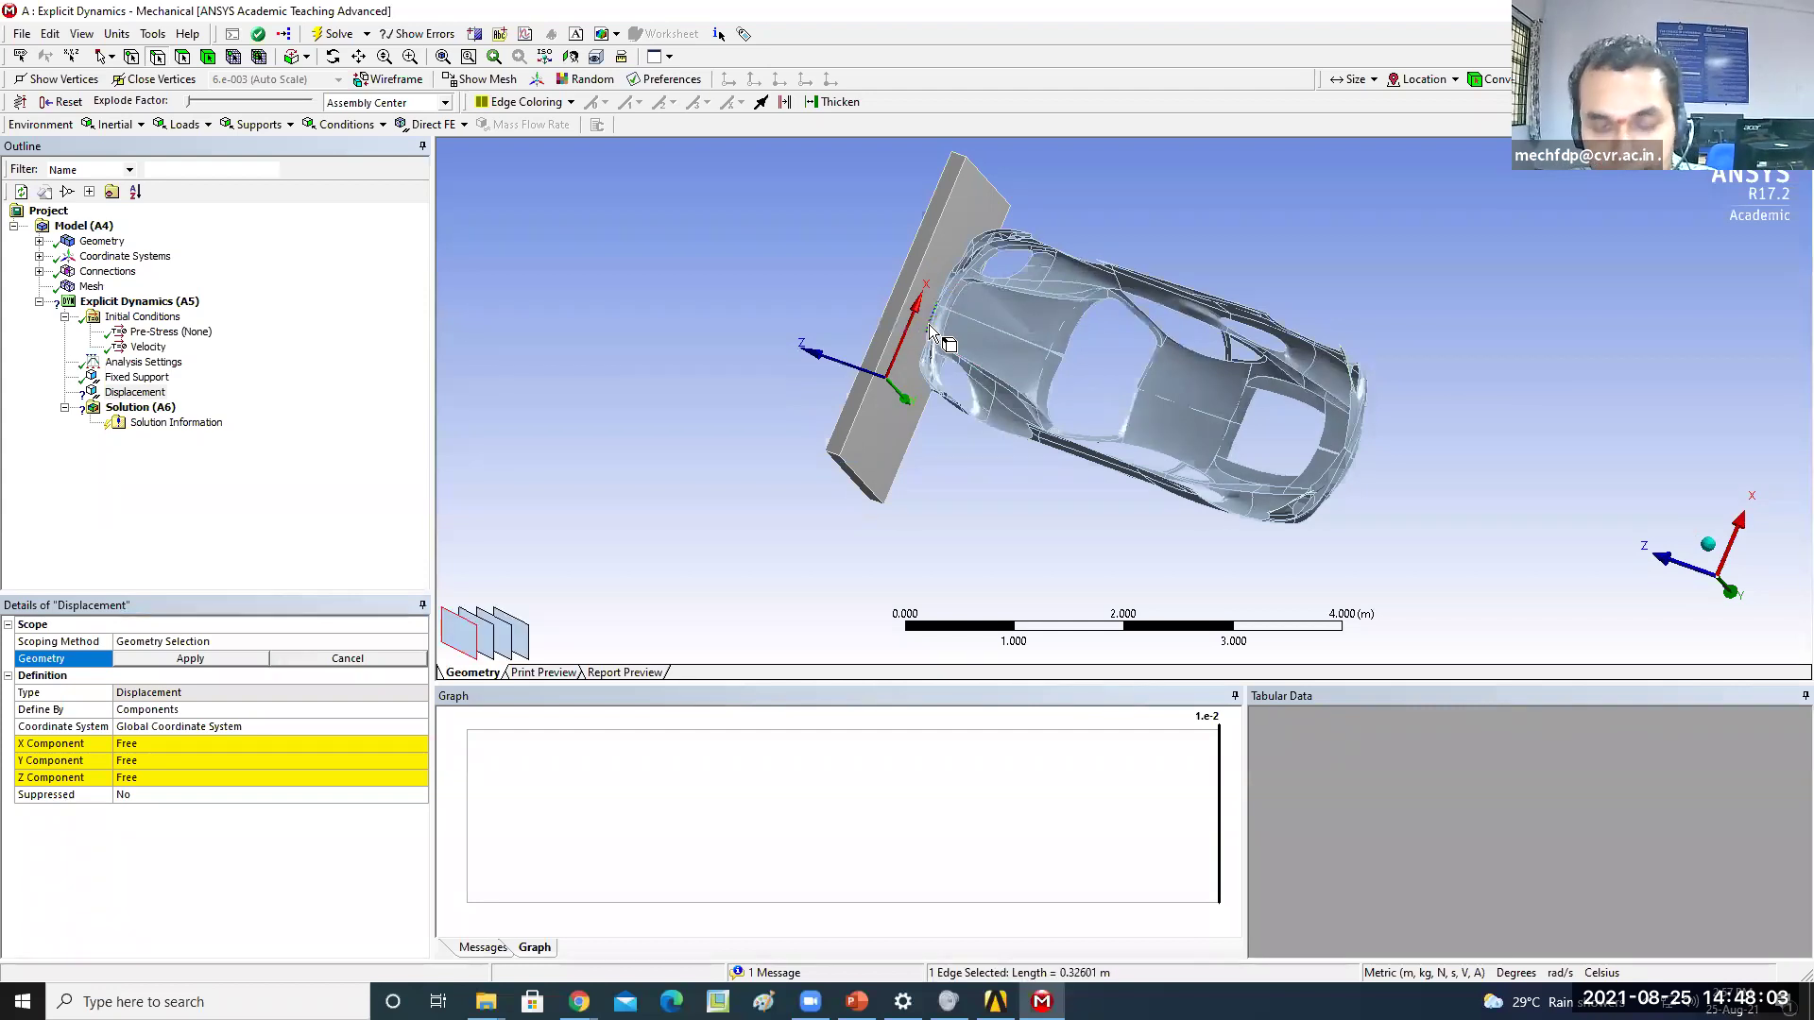
left_click(955, 275, "ctrl")
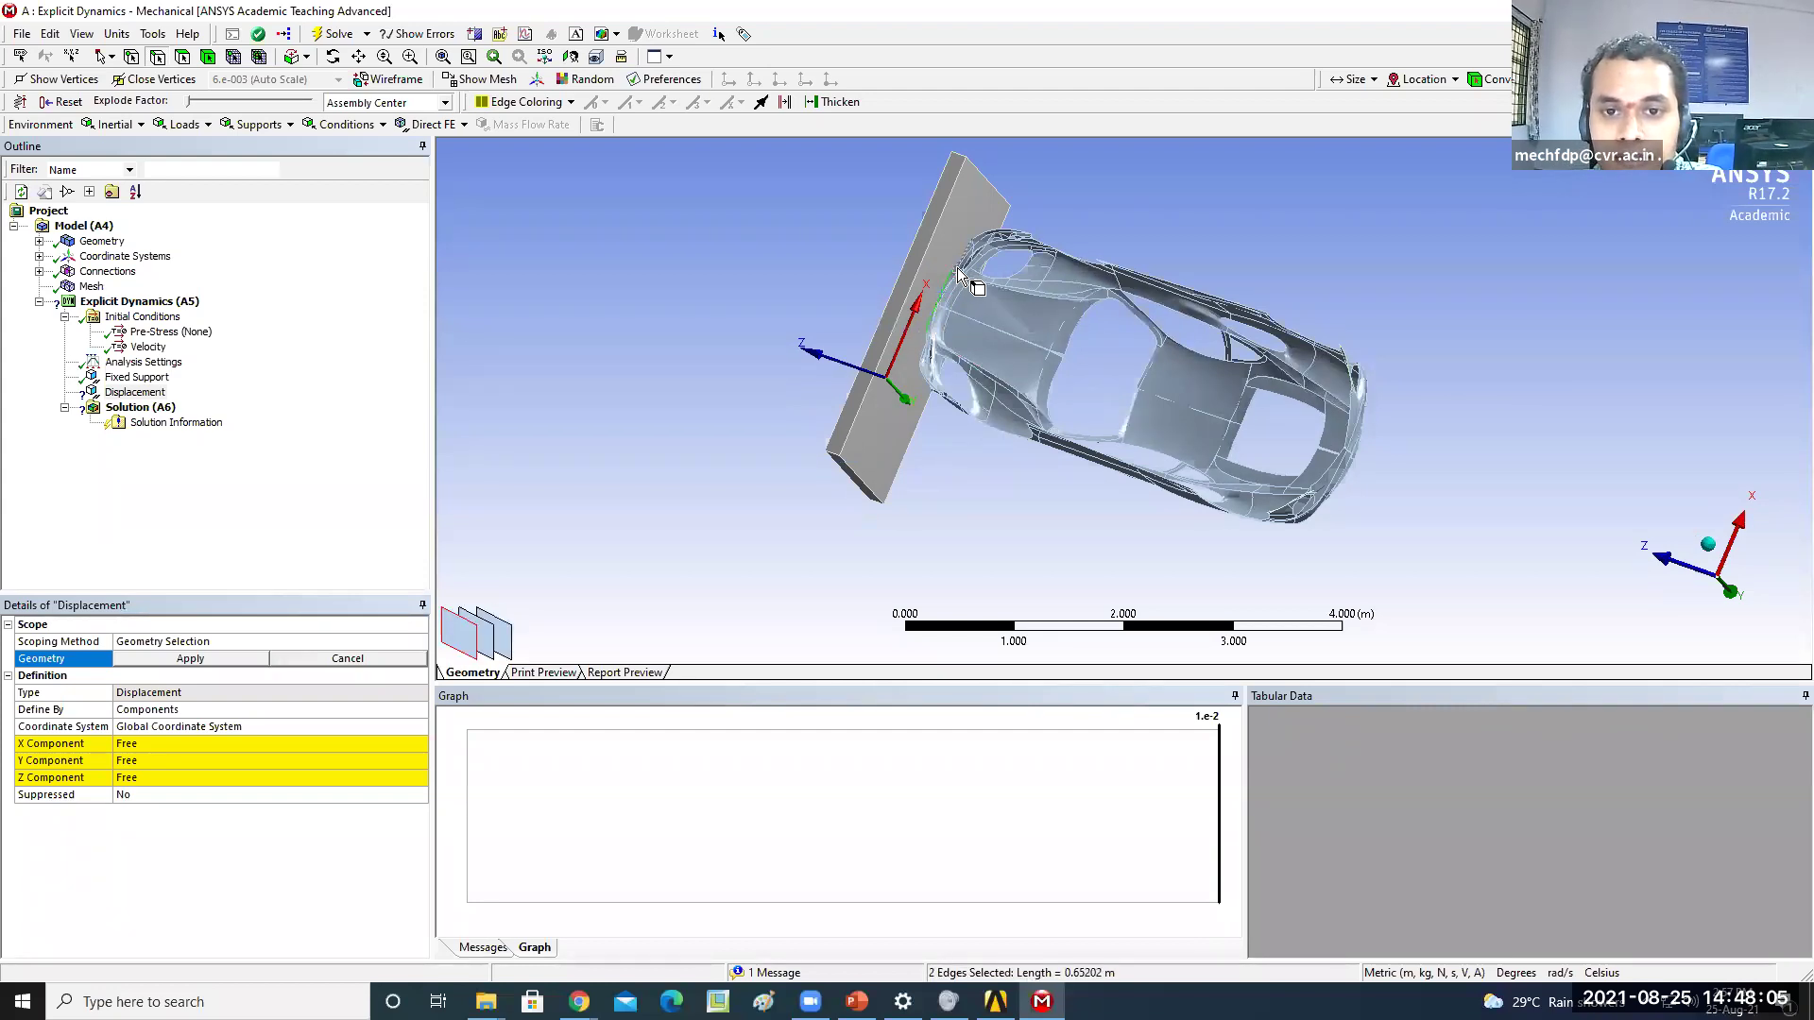
left_click(980, 246, "ctrl")
left_click(932, 342, "ctrl")
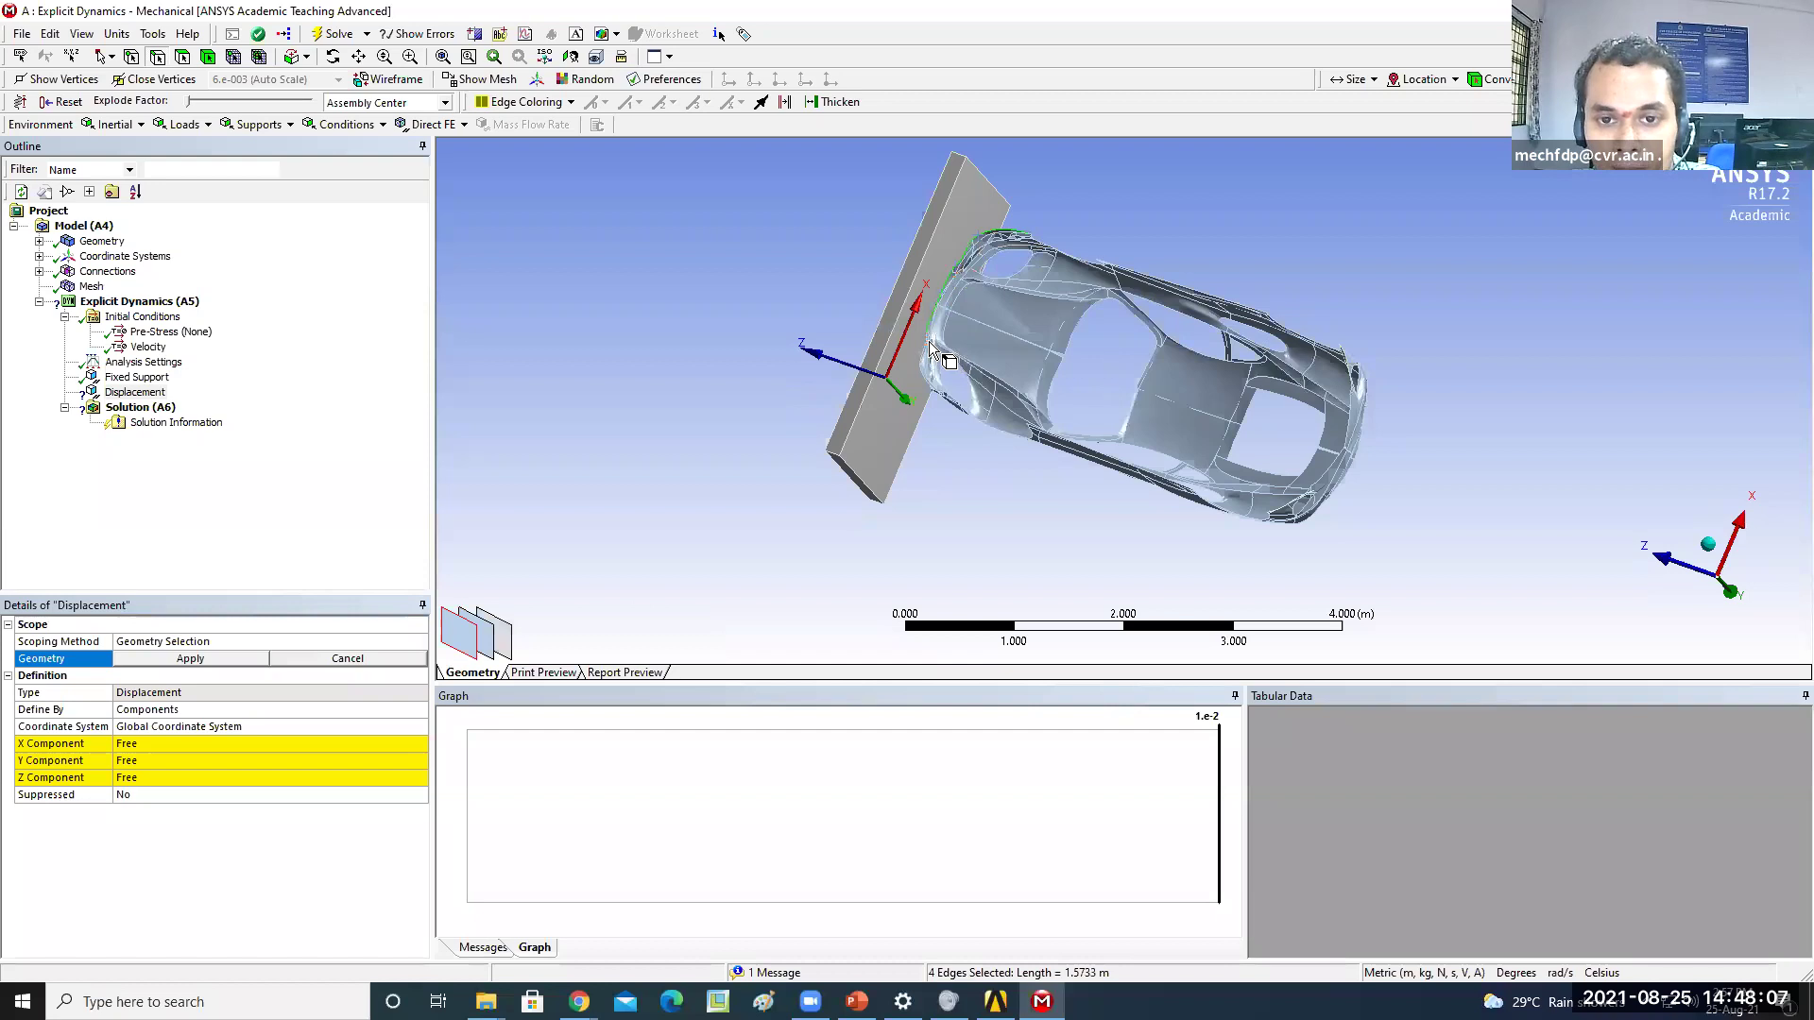
left_click(926, 365, "ctrl")
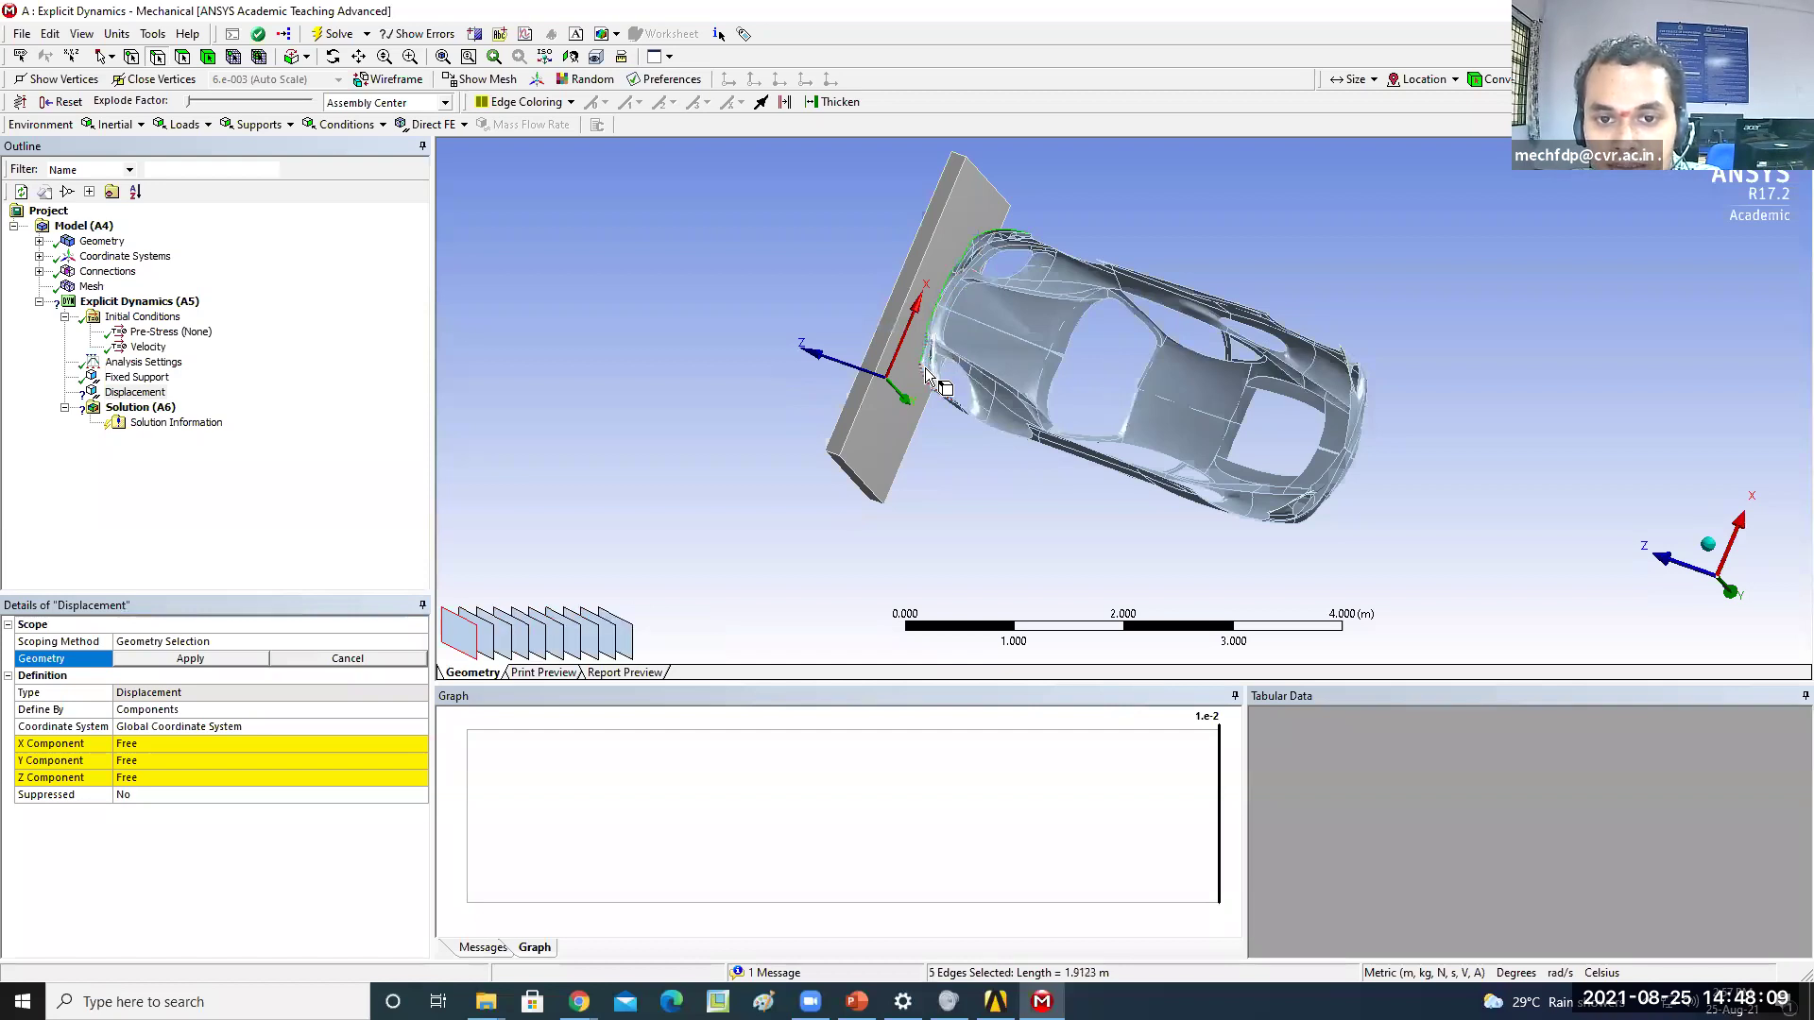
left_click(953, 405, "ctrl")
Add the front wheel arch edges on the car's -X side to the displacement selection
middle_click_drag(1021, 434, 970, 419)
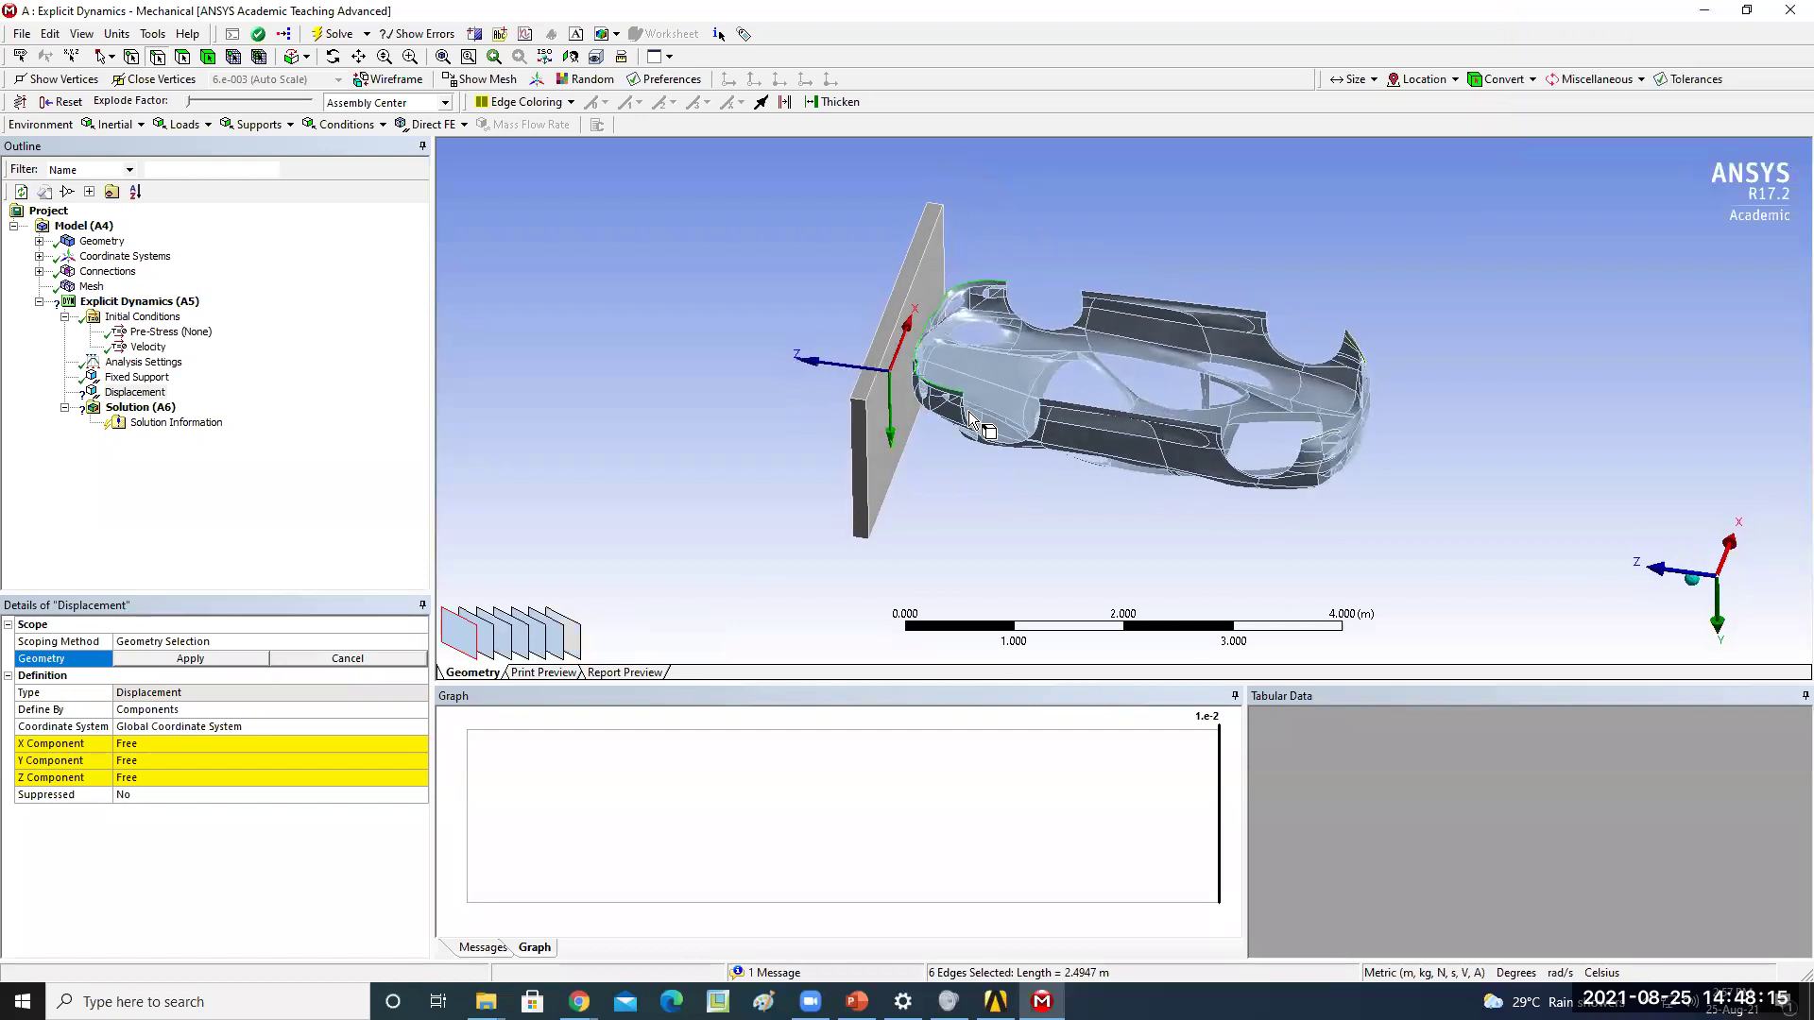
left_click(969, 422, "ctrl")
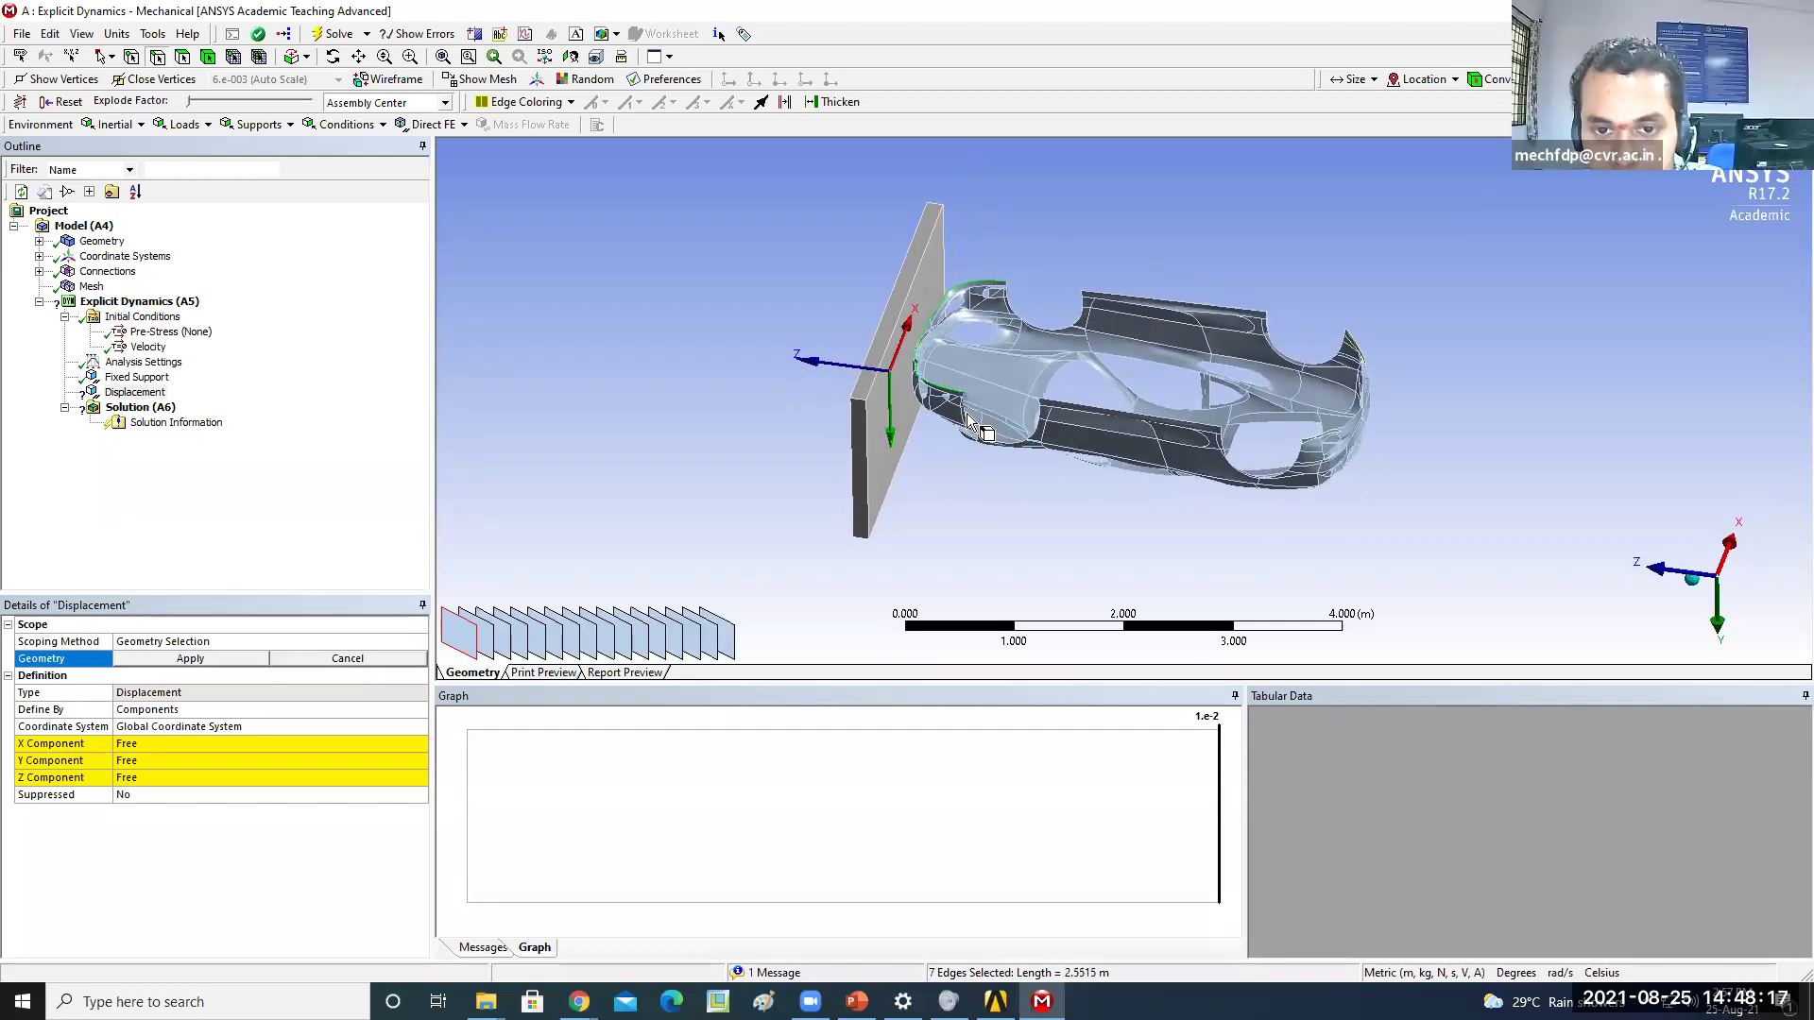
left_click(969, 425, "ctrl")
middle_click_drag(988, 459, 1088, 426)
left_click(1009, 451, "ctrl")
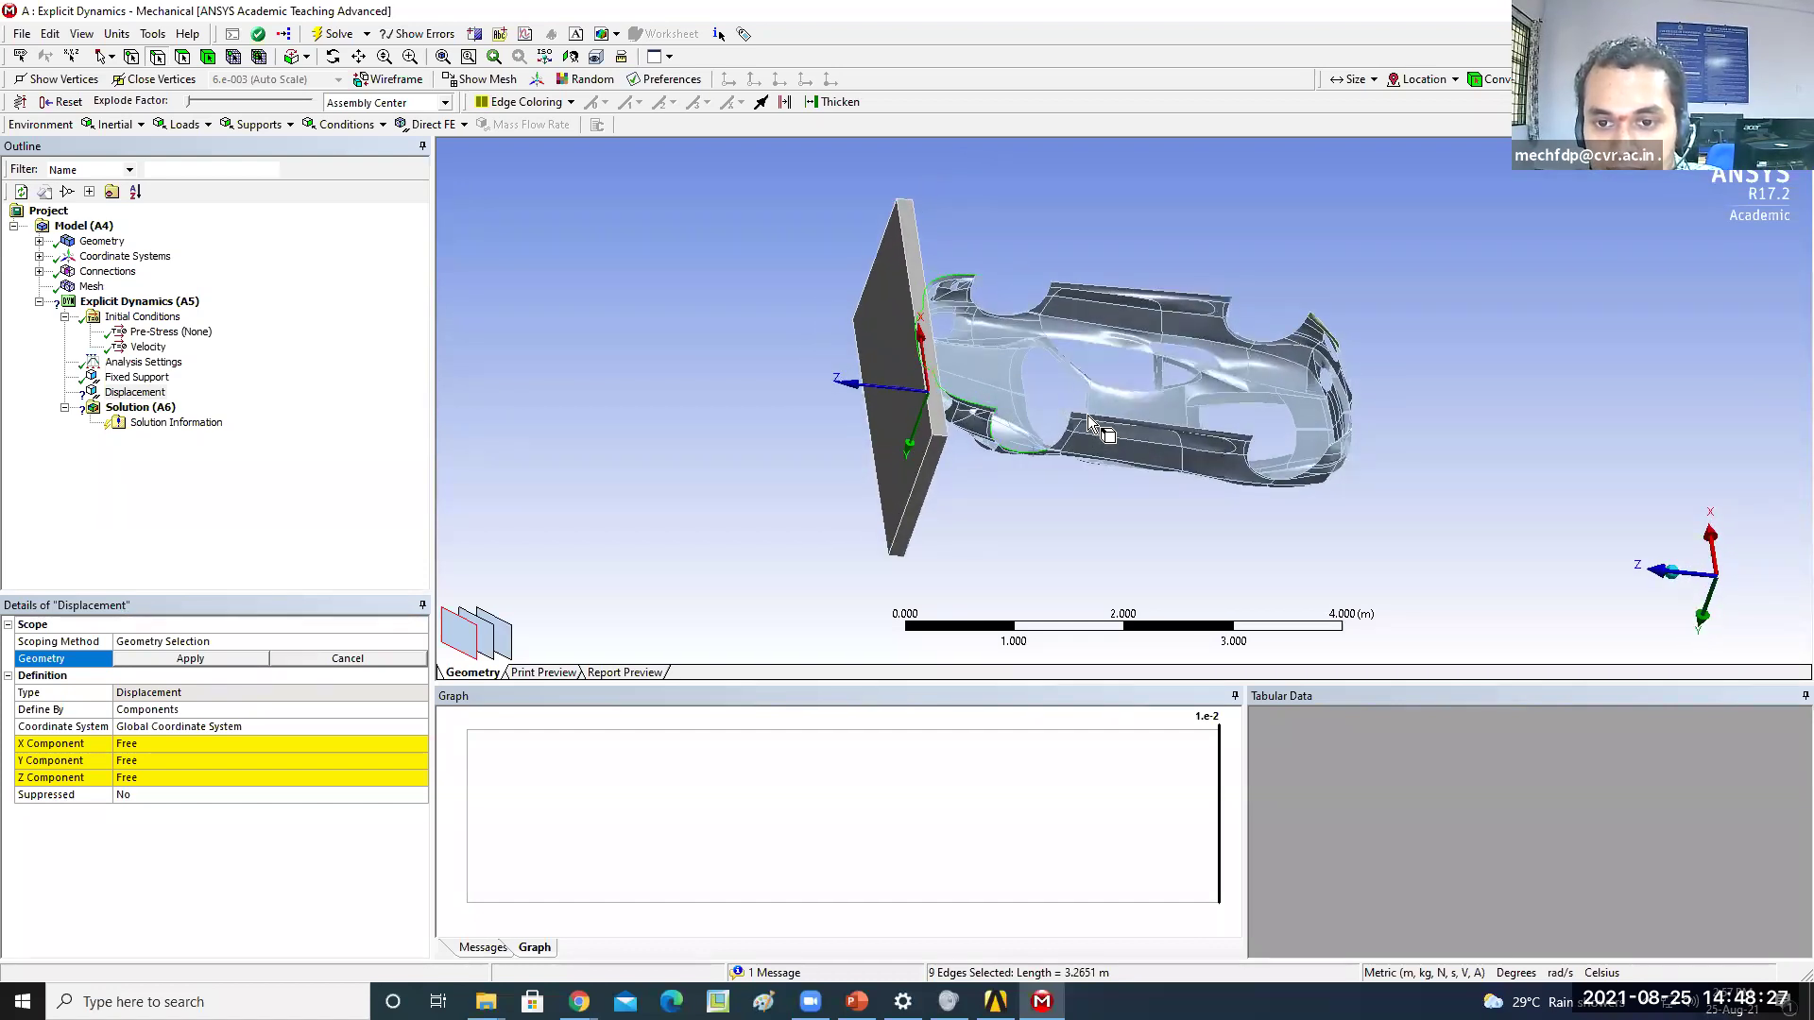
Extend the displacement selection along the side sill and rear wheel arch edges on the car's -X side
left_click(1250, 439, "ctrl")
middle_click_drag(1449, 477, 1225, 434)
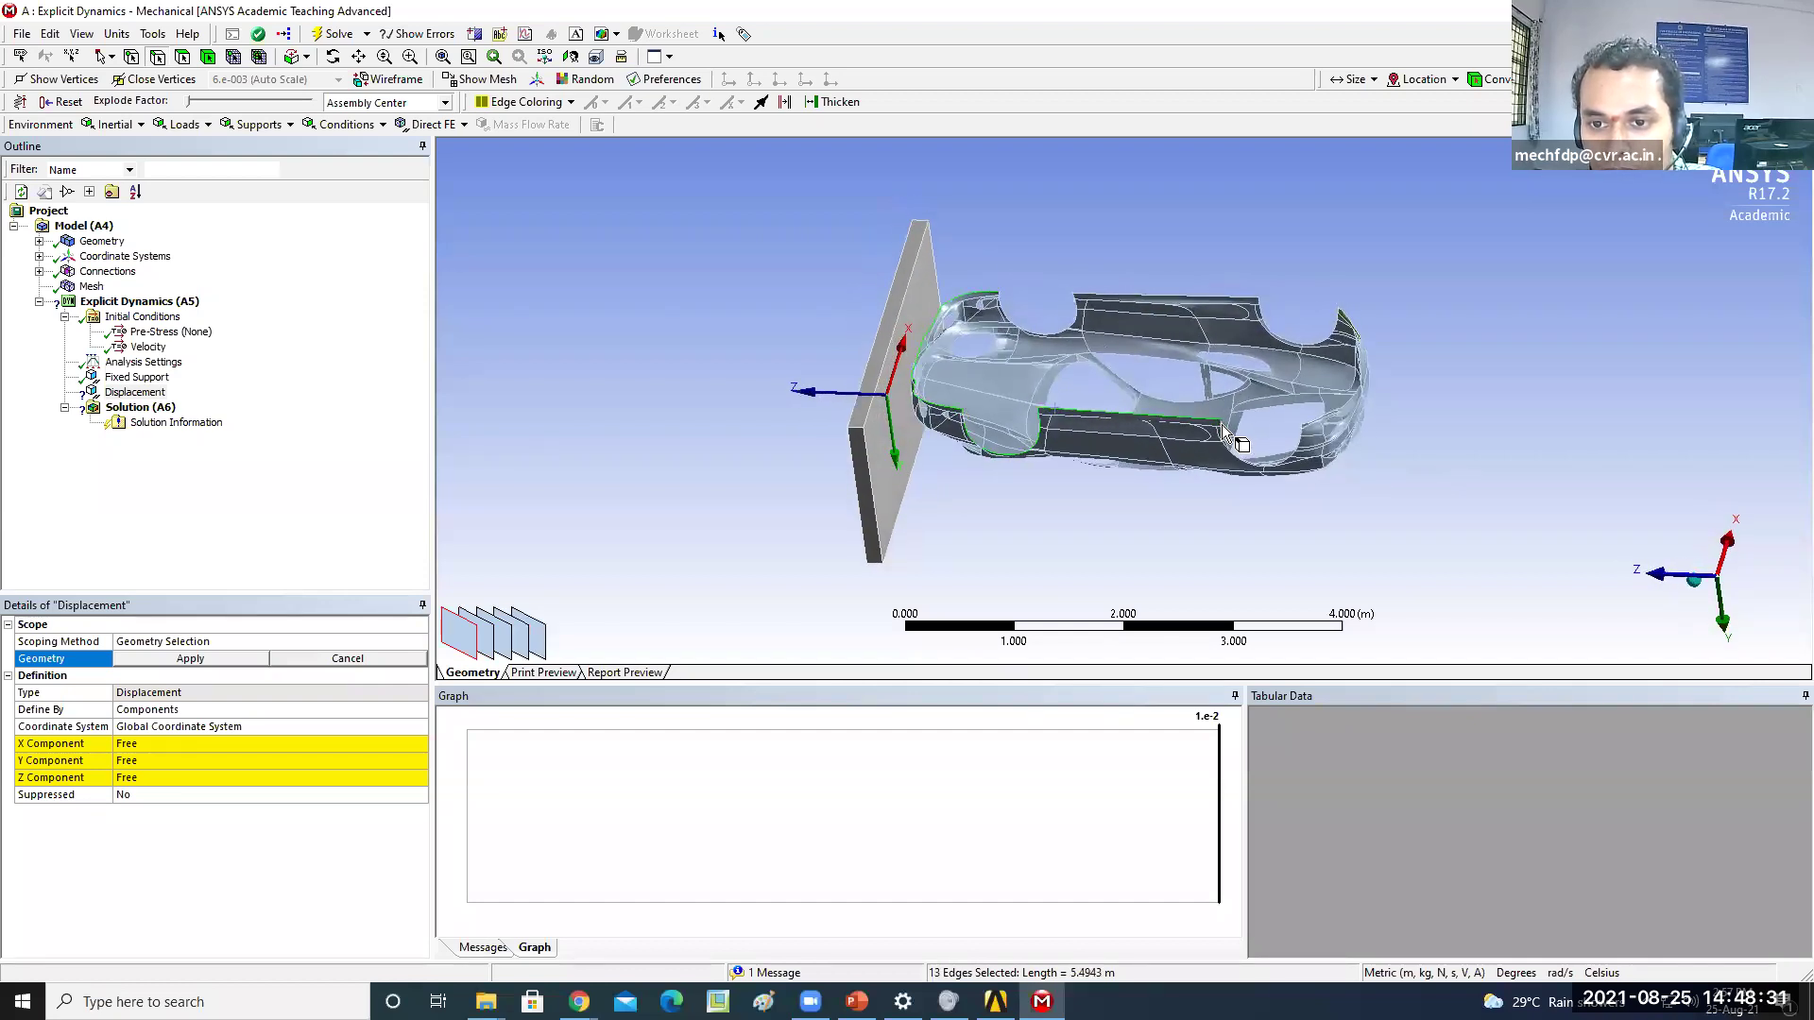
left_click(1227, 434, "ctrl")
middle_click_drag(1349, 444, 1217, 451)
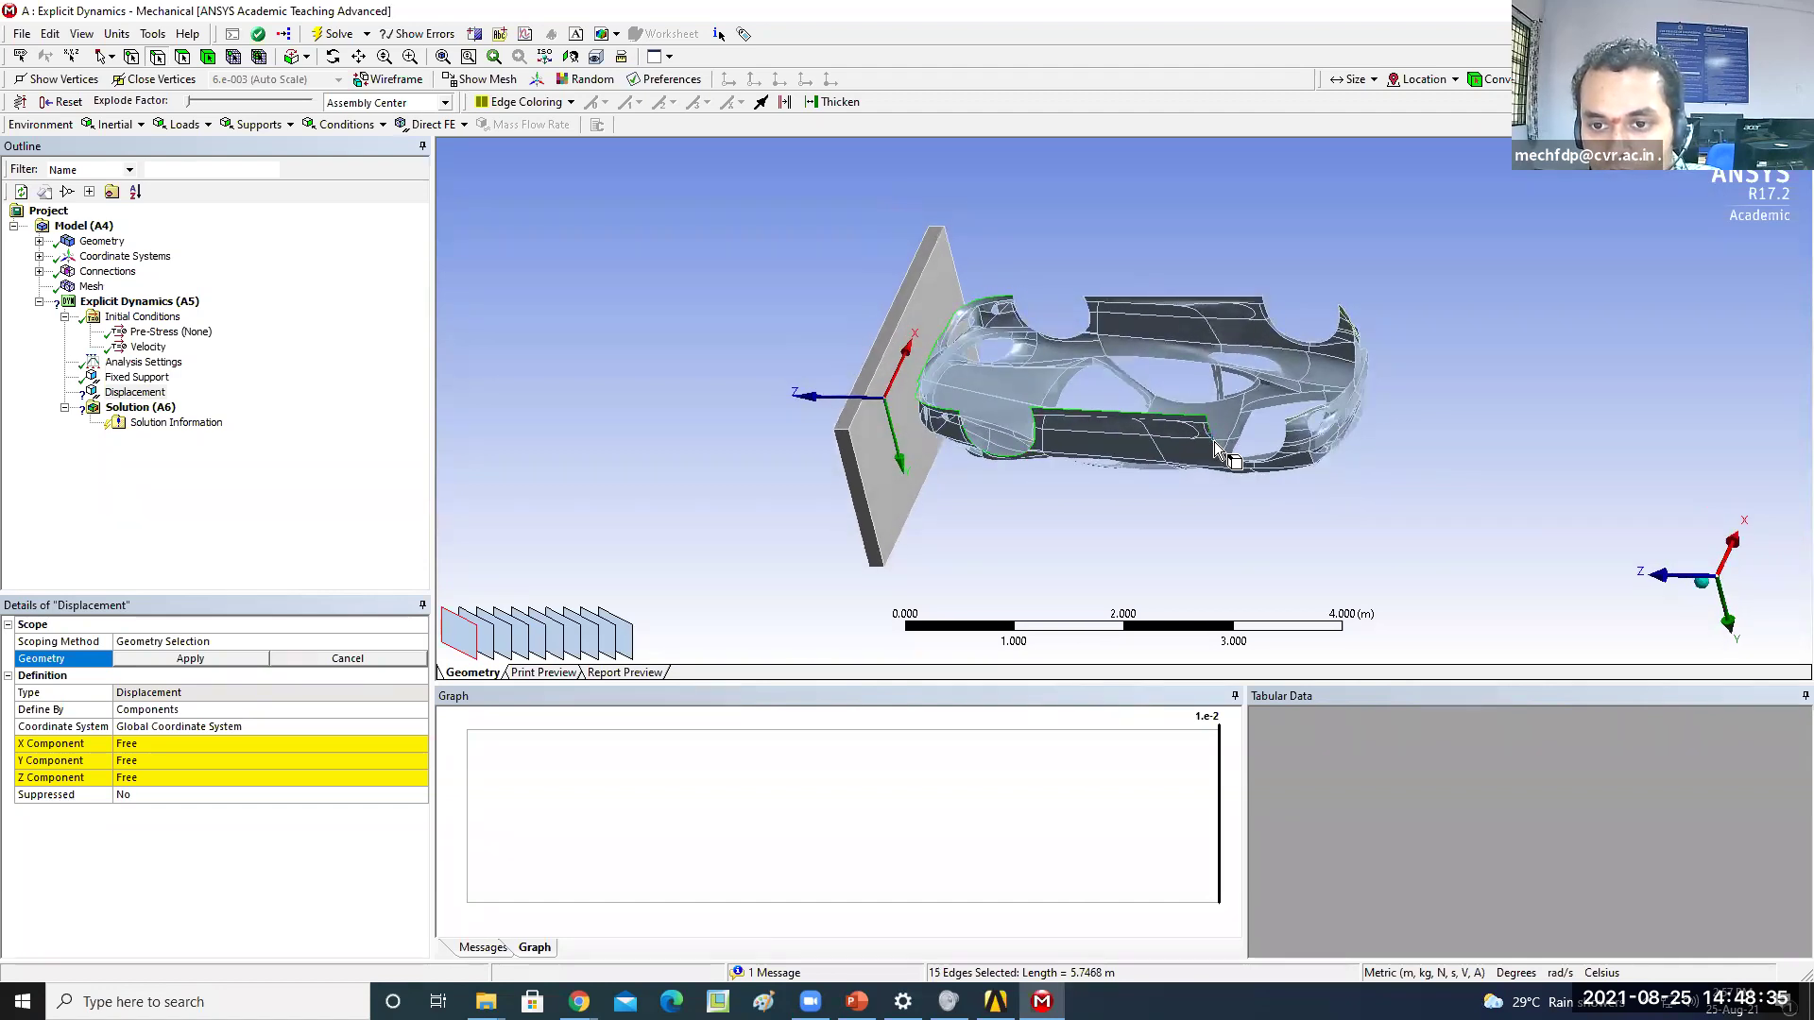
left_click(1227, 457, "ctrl")
middle_click_drag(1446, 486, 1319, 459)
left_click(1198, 434, "ctrl")
left_click(1321, 457, "ctrl")
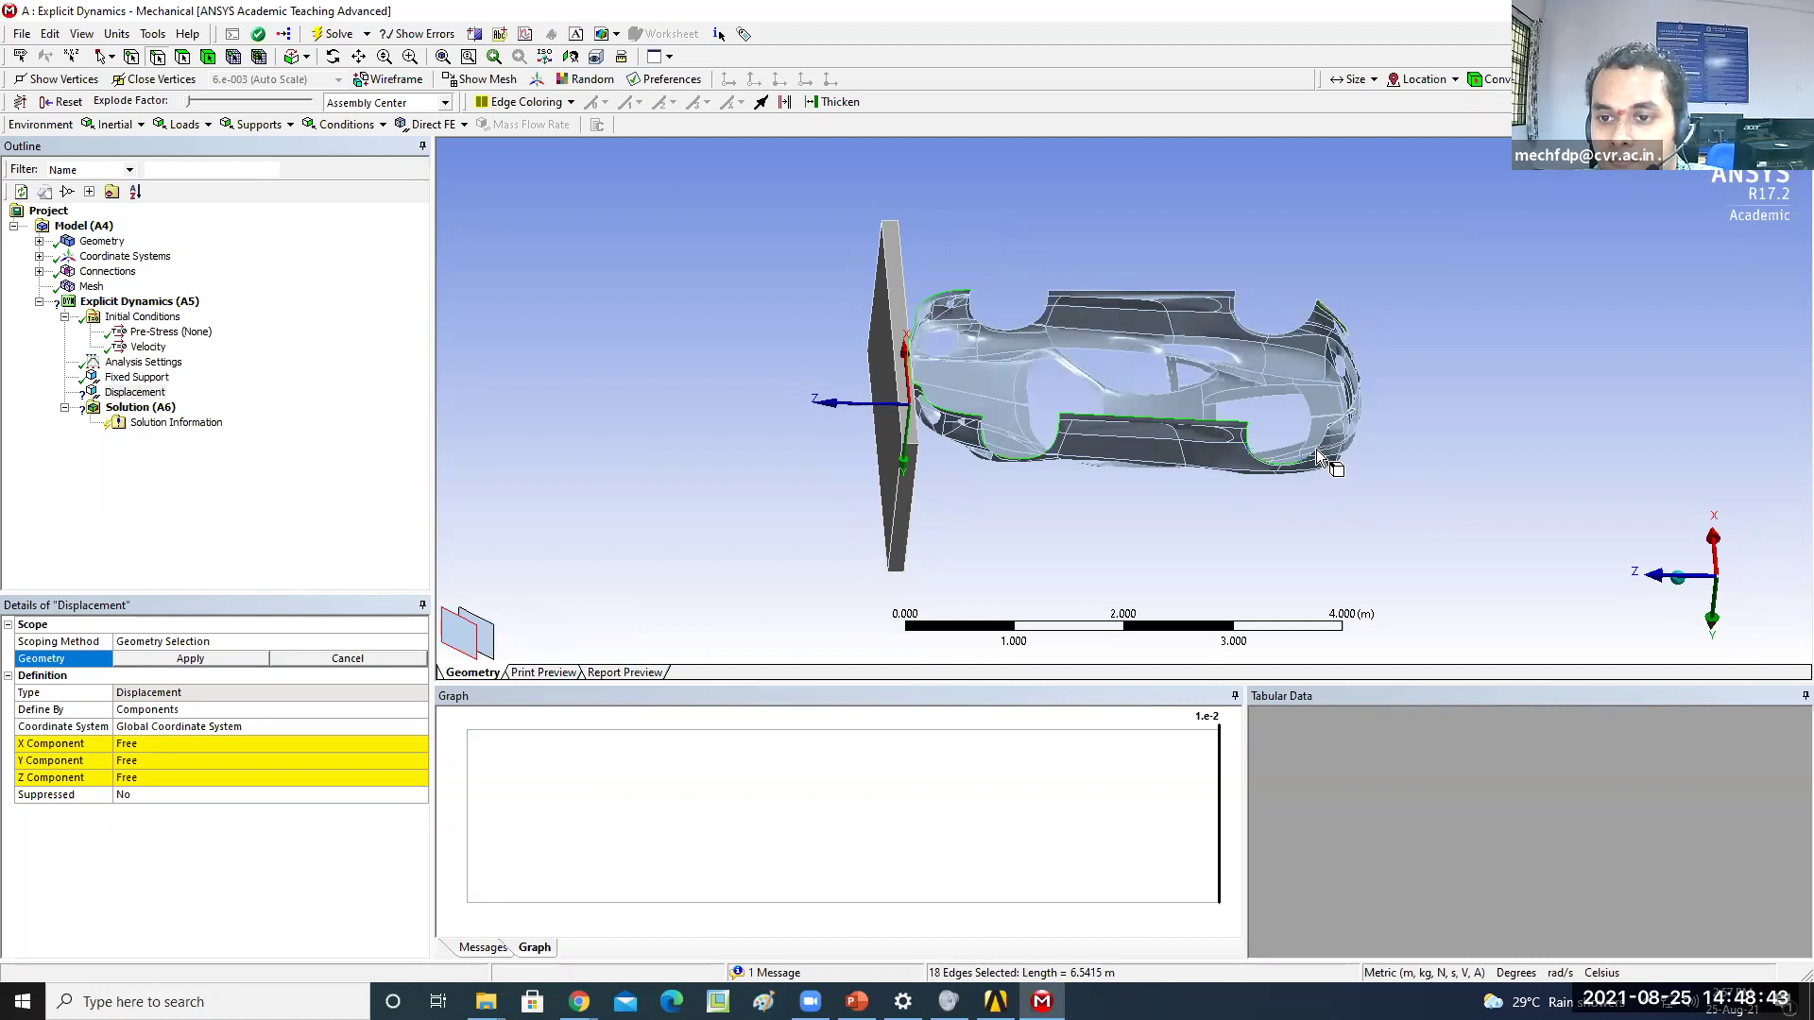
Add the lower edges of the car's rear bumper to the displacement selection
middle_click_drag(1387, 487, 1267, 410)
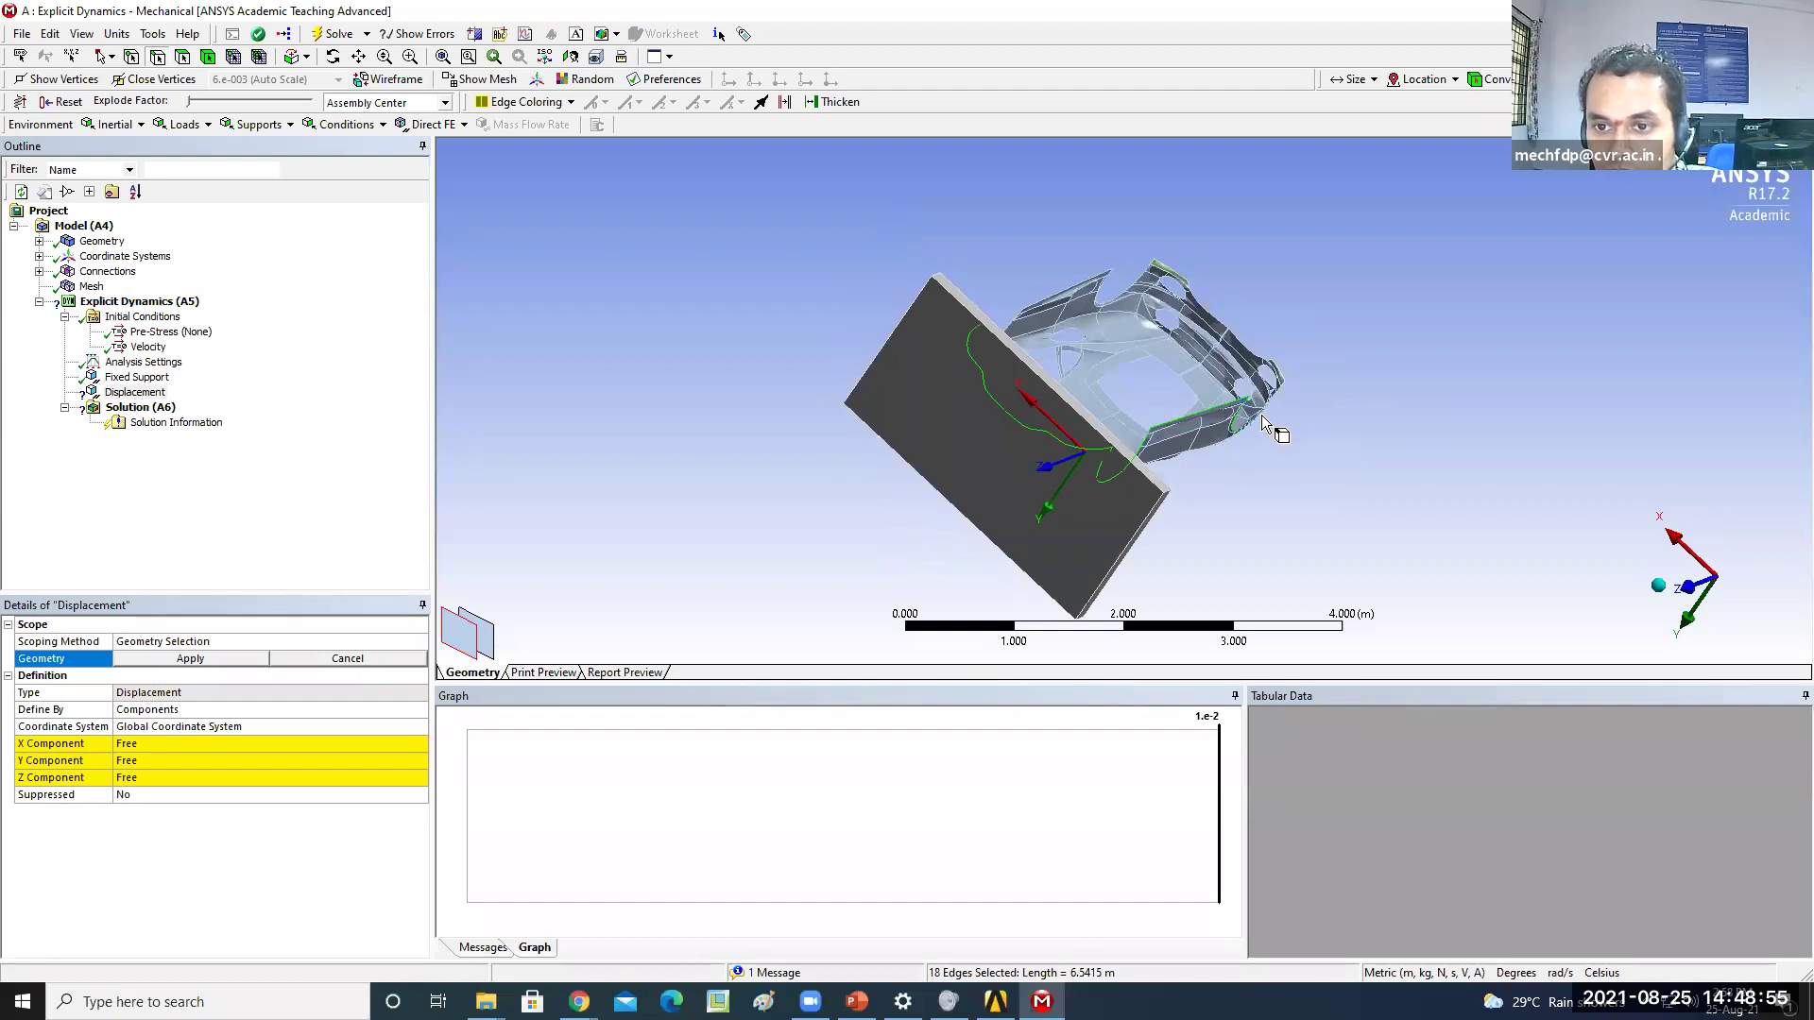
left_click(1267, 426, "ctrl")
middle_click_drag(1266, 425, 1285, 361)
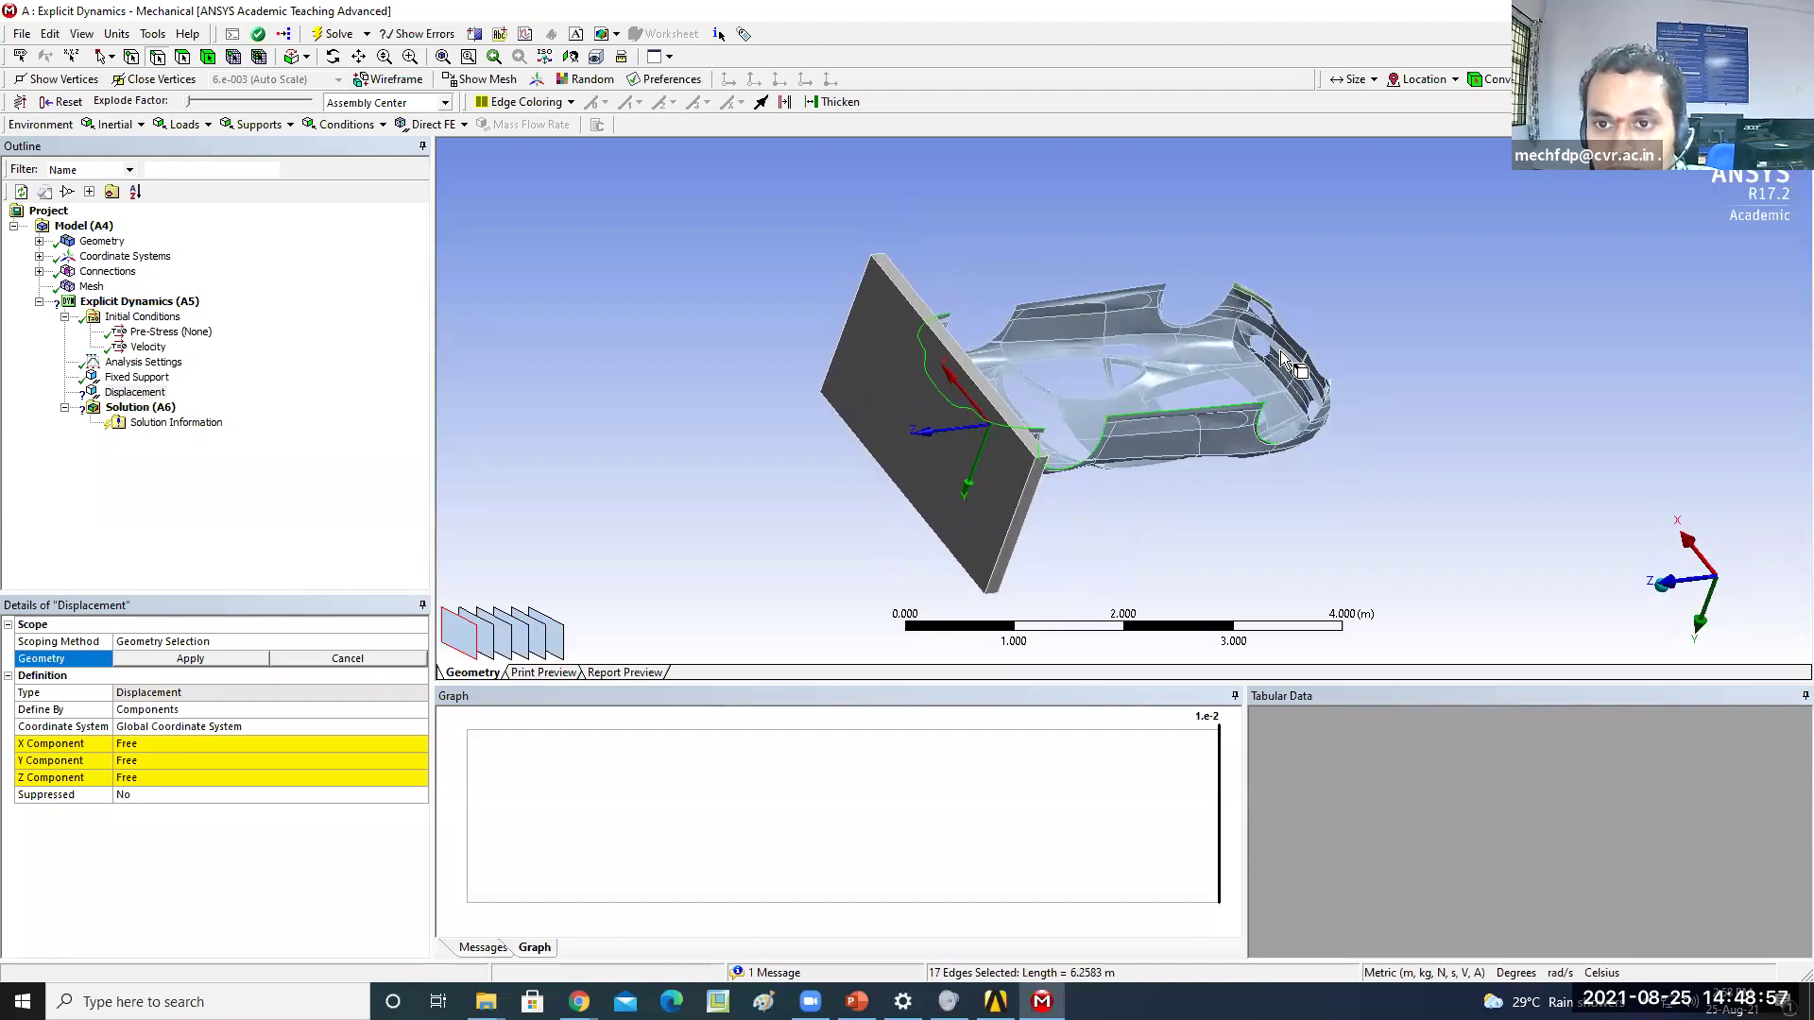
left_click(1314, 368, "ctrl")
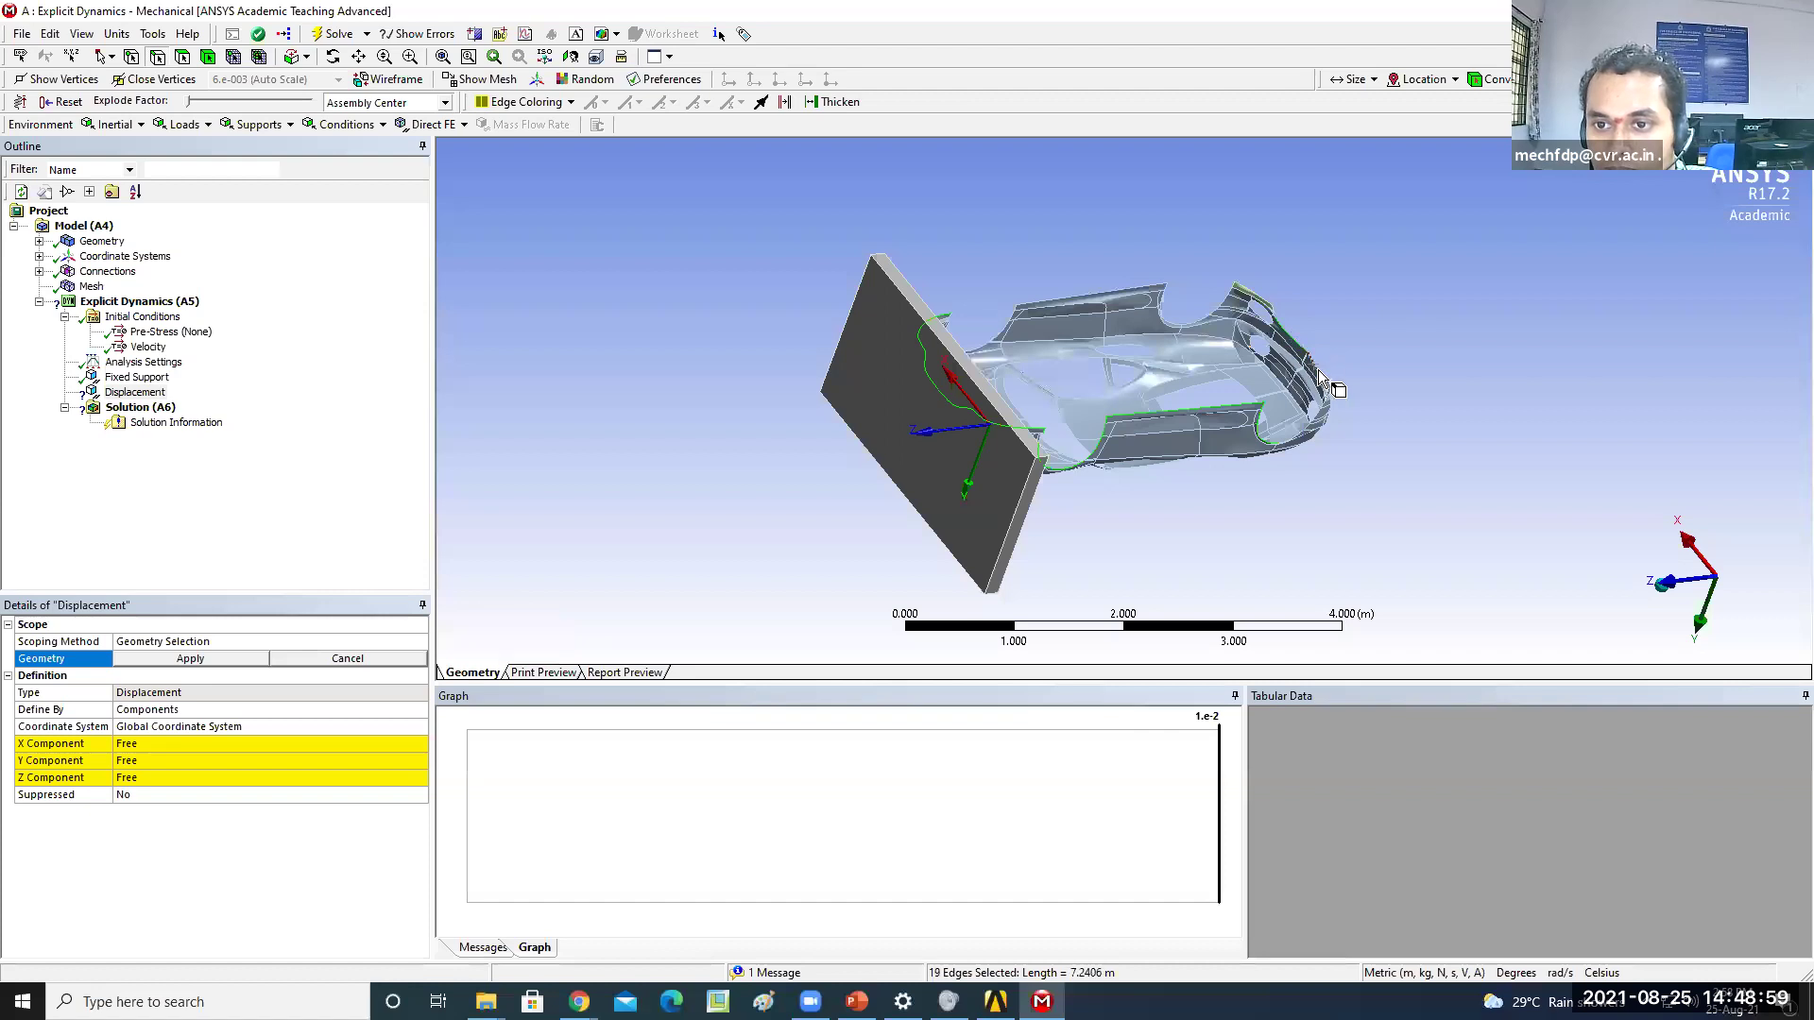
Add the short edges at the rear corner on the -X side, joining the wheel arch selection to the rear bumper
mouse_move(1384, 413)
middle_mouse_down()
mouse_move(1456, 420)
mouse_move(1405, 388)
mouse_move(1361, 425)
middle_mouse_up()
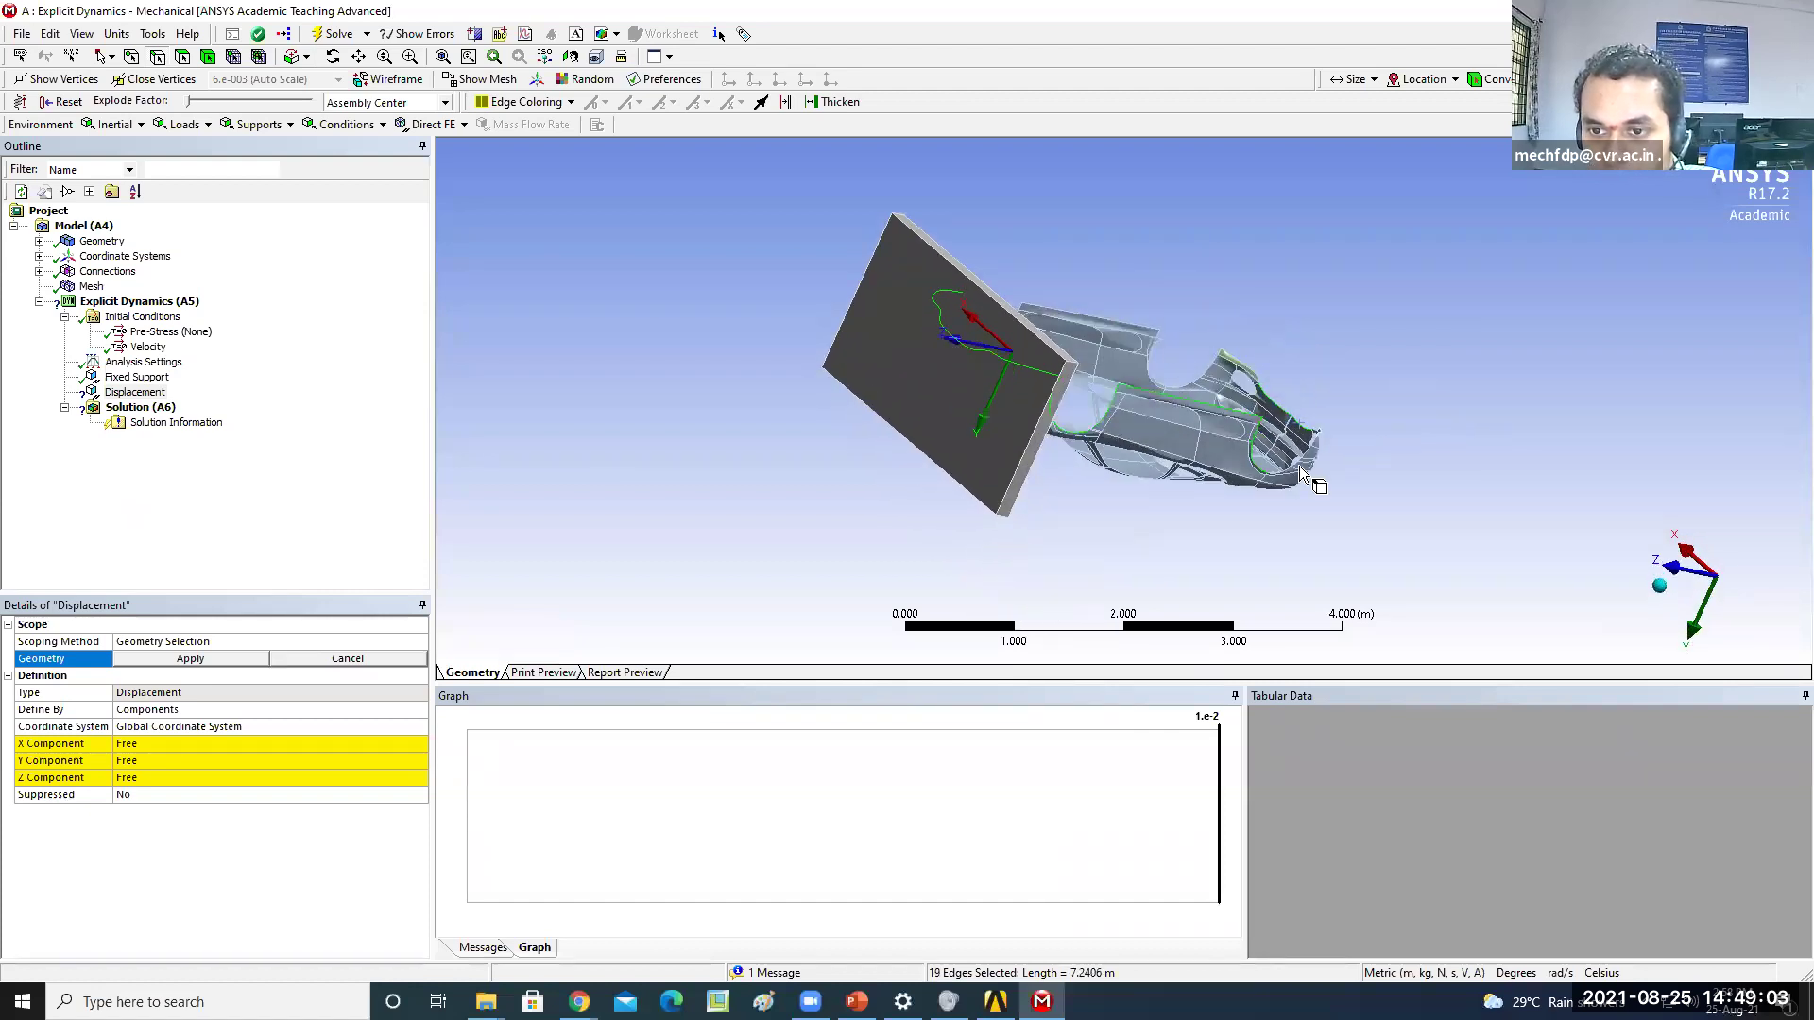
left_click(1293, 477, "ctrl")
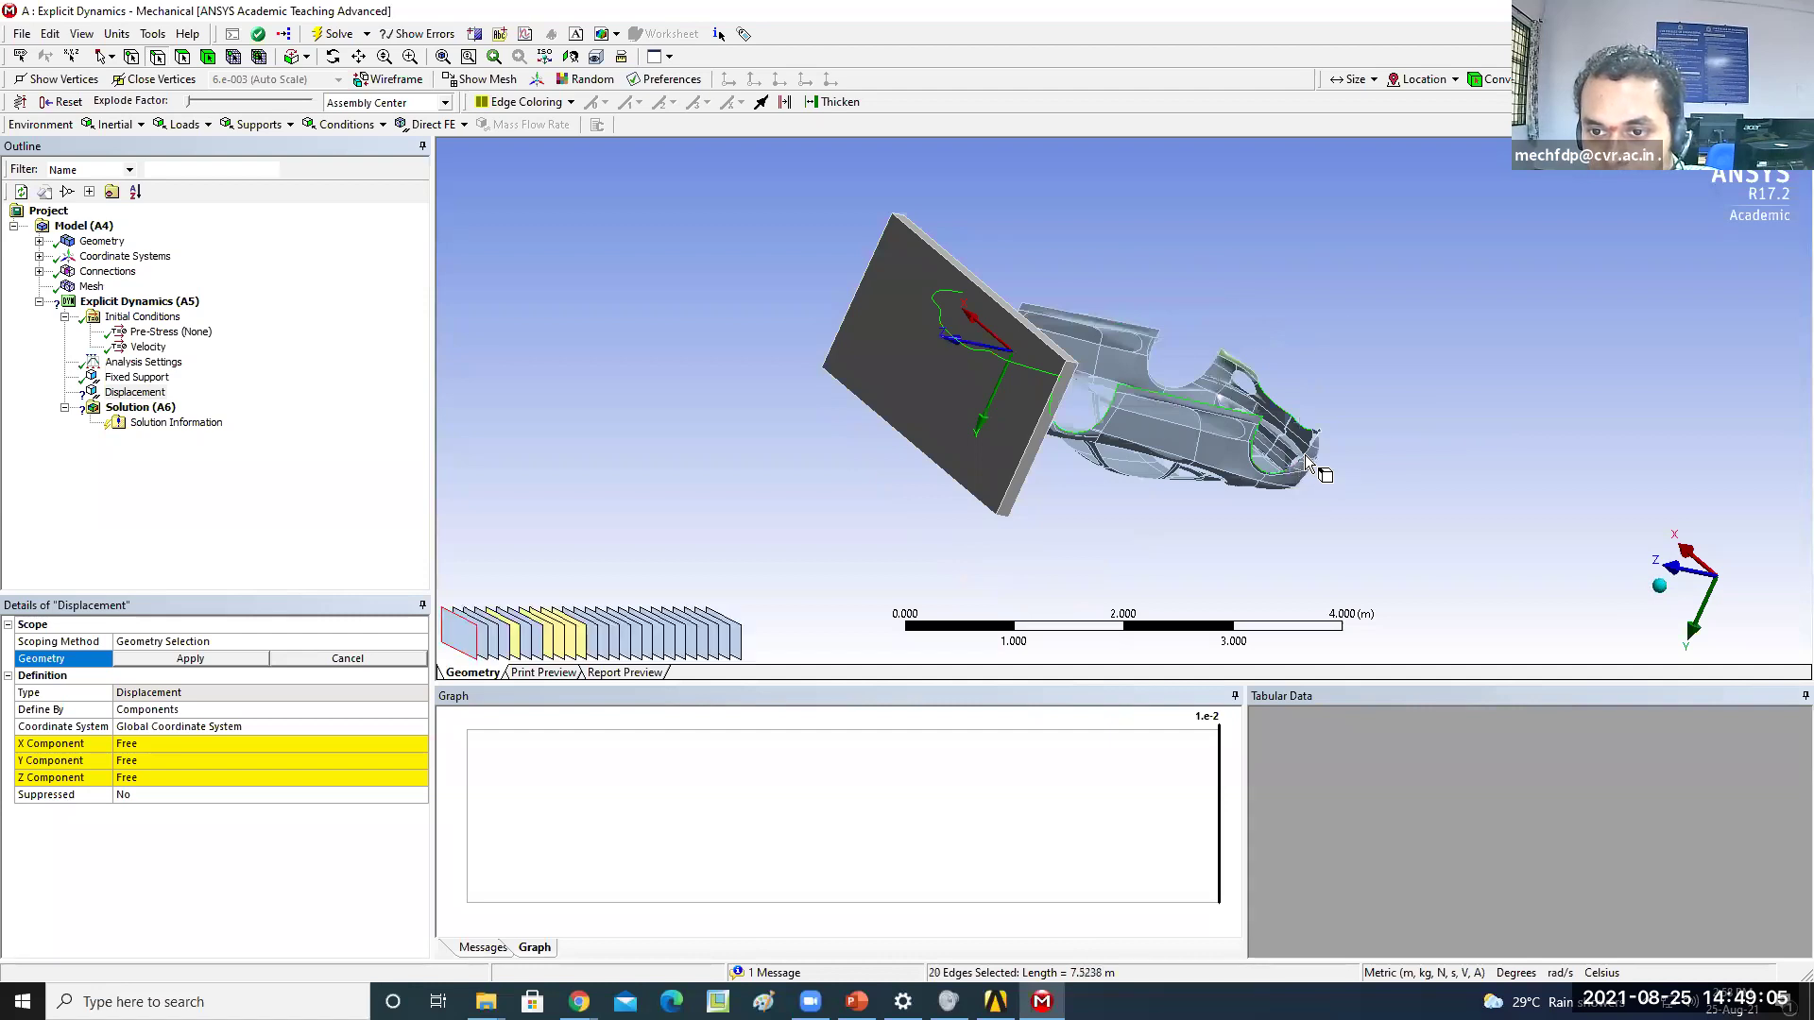
left_click(1302, 460, "ctrl")
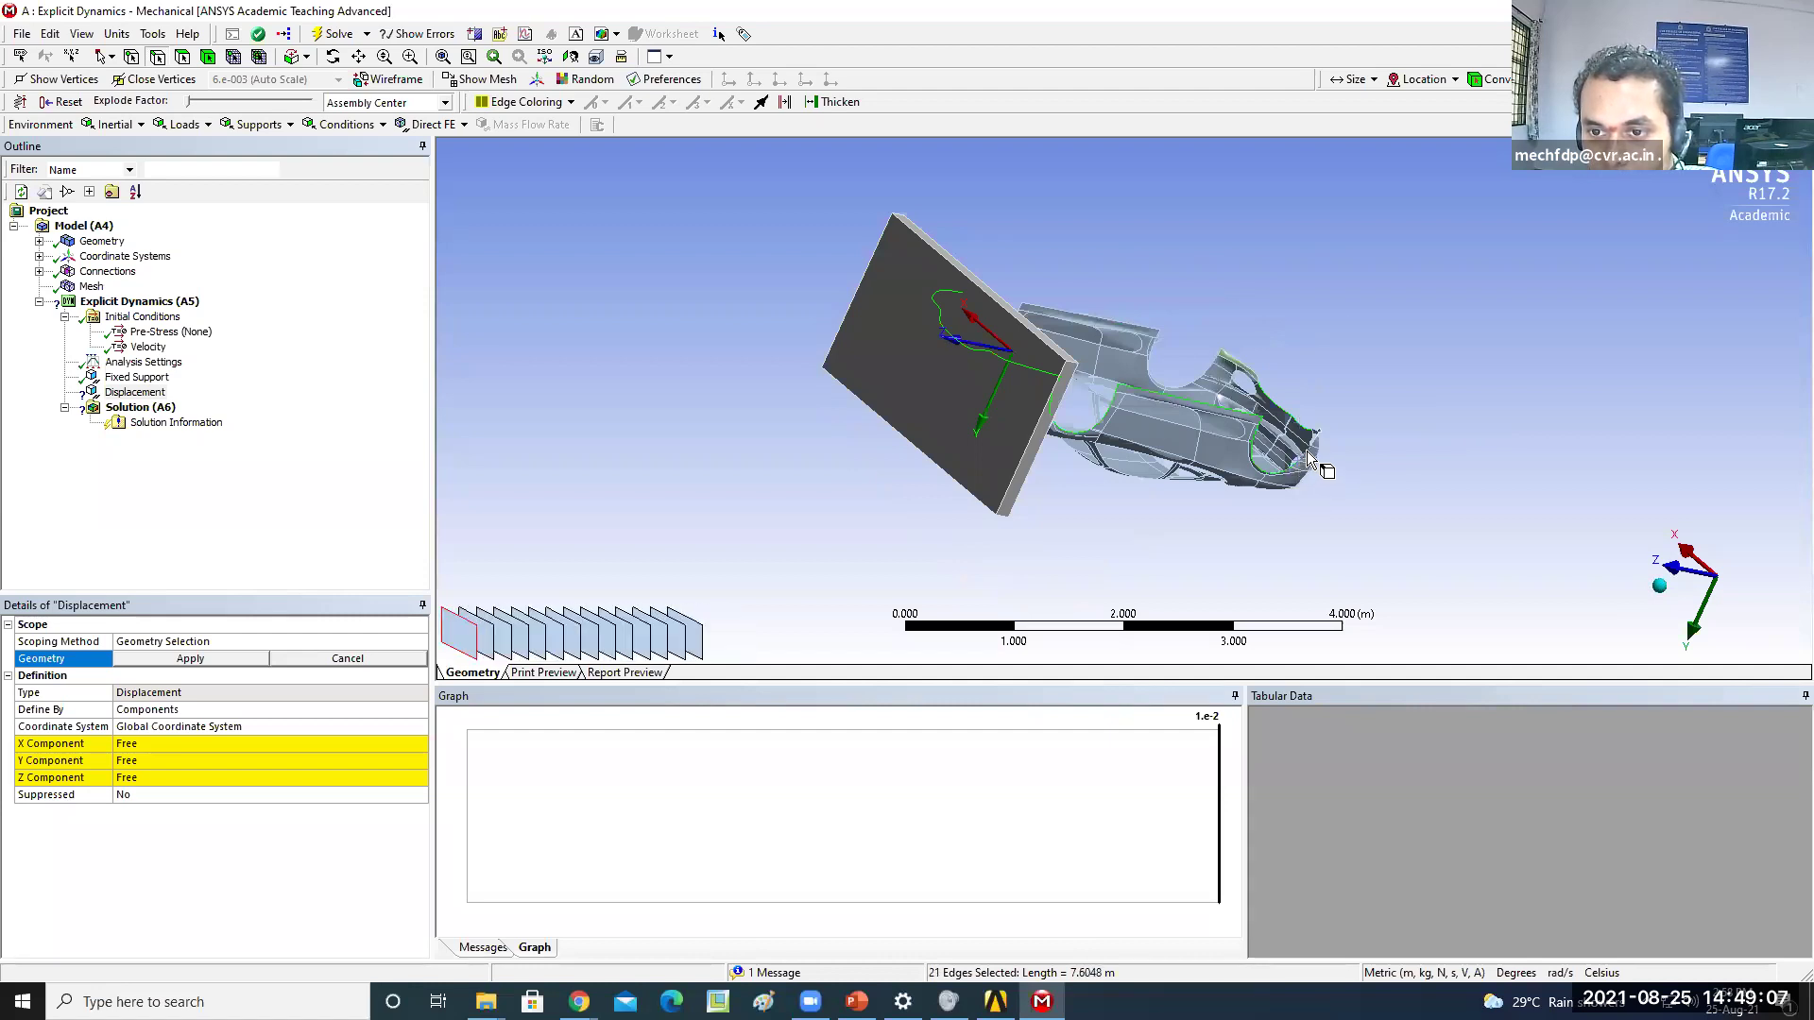
left_click(1310, 453, "ctrl")
left_click(1319, 452, "ctrl")
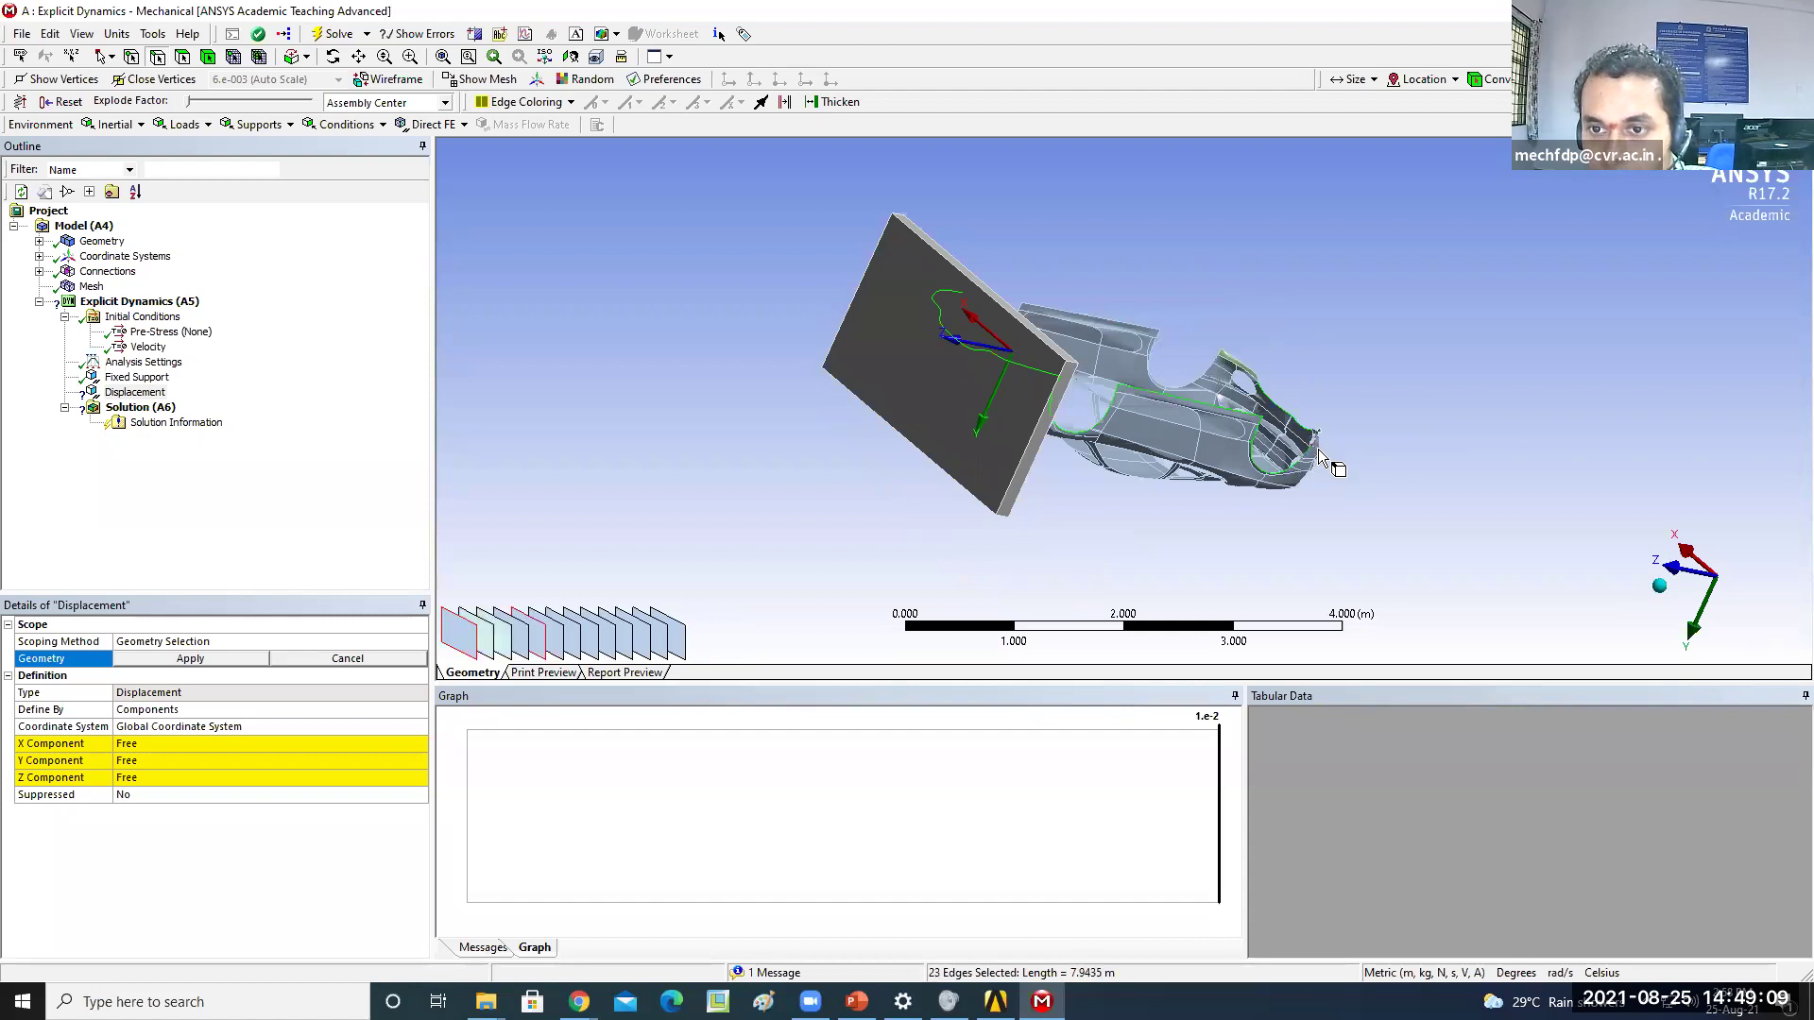
middle_click_drag(1355, 477, 1401, 486)
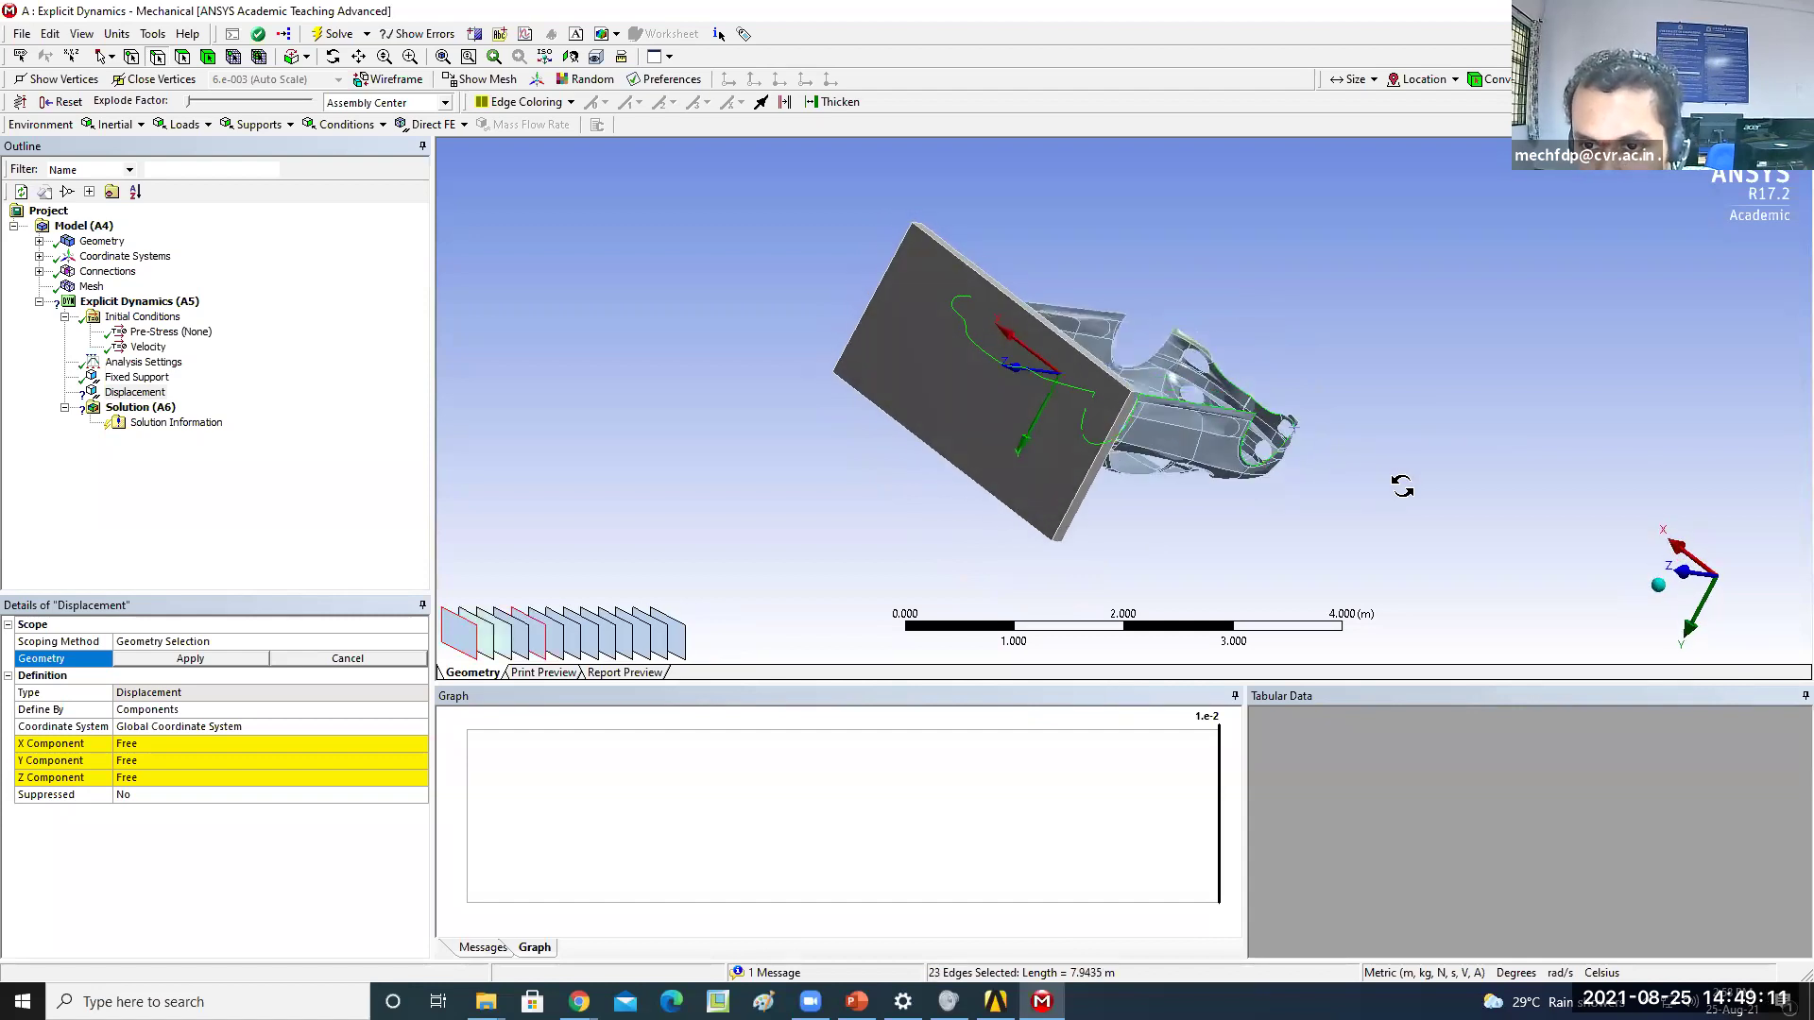
left_click(1292, 439, "ctrl")
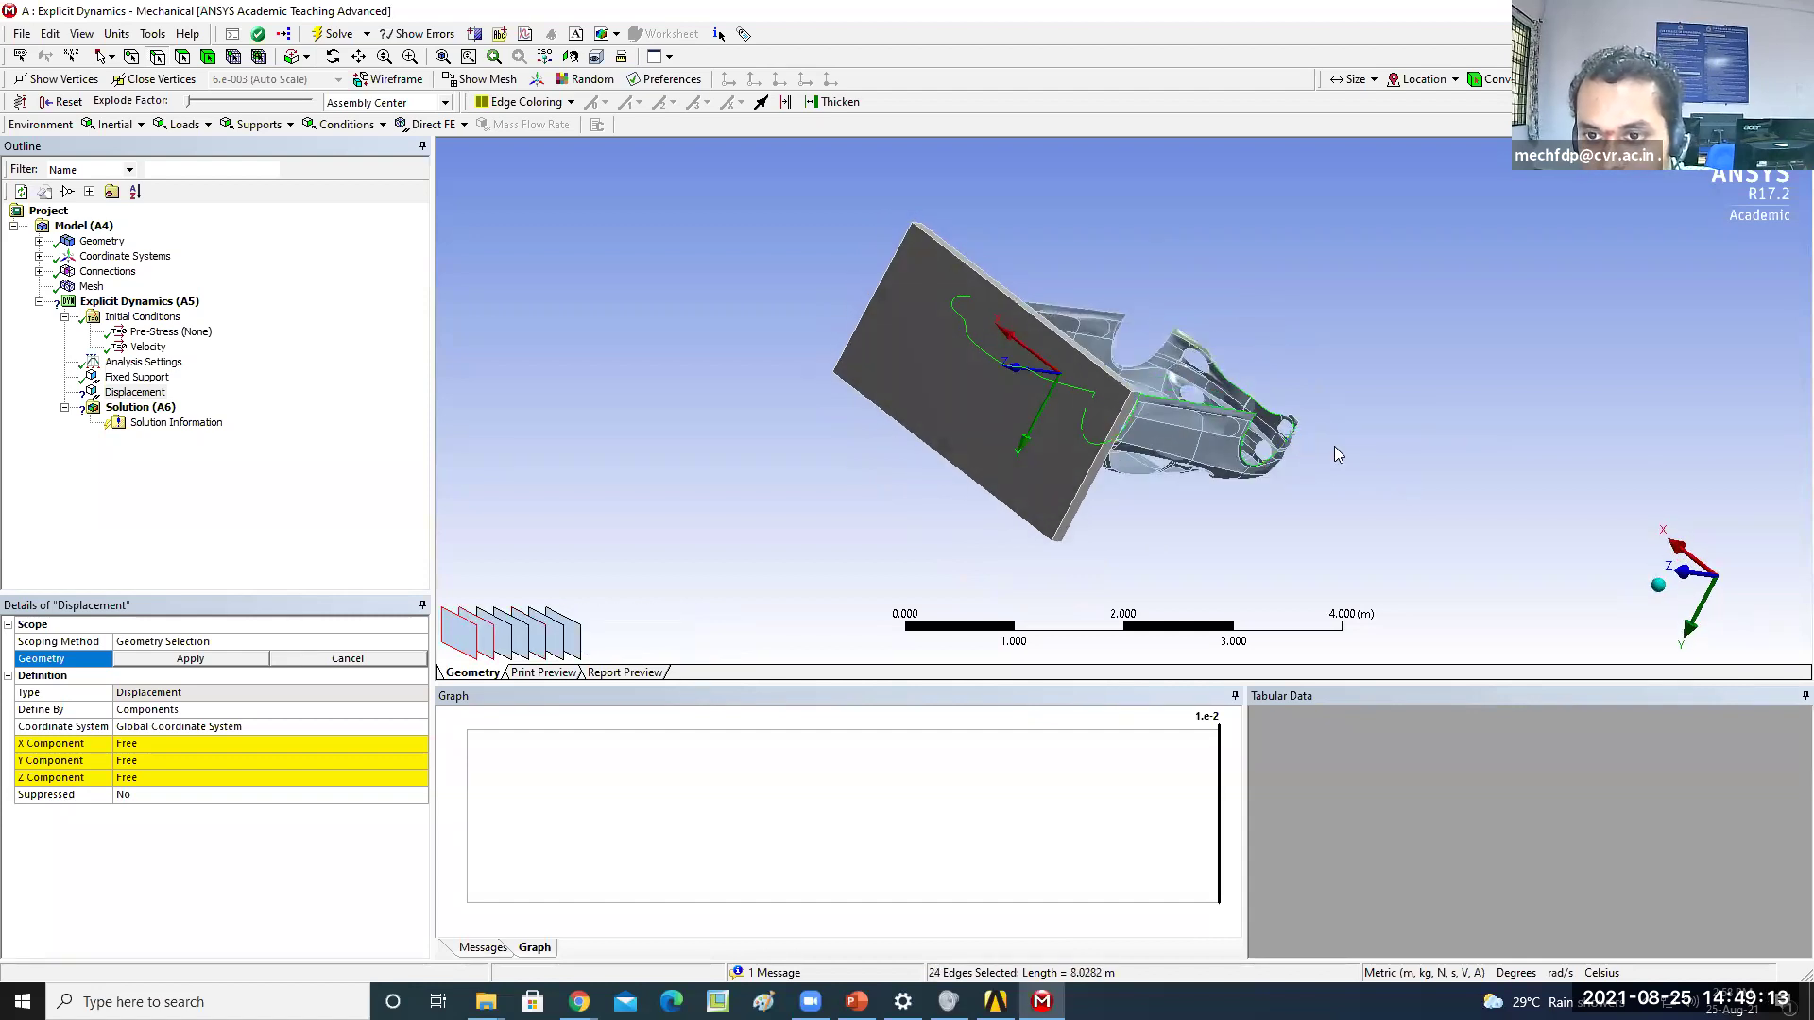
left_click(1314, 365, "ctrl")
middle_click_drag(1340, 413, 1344, 430)
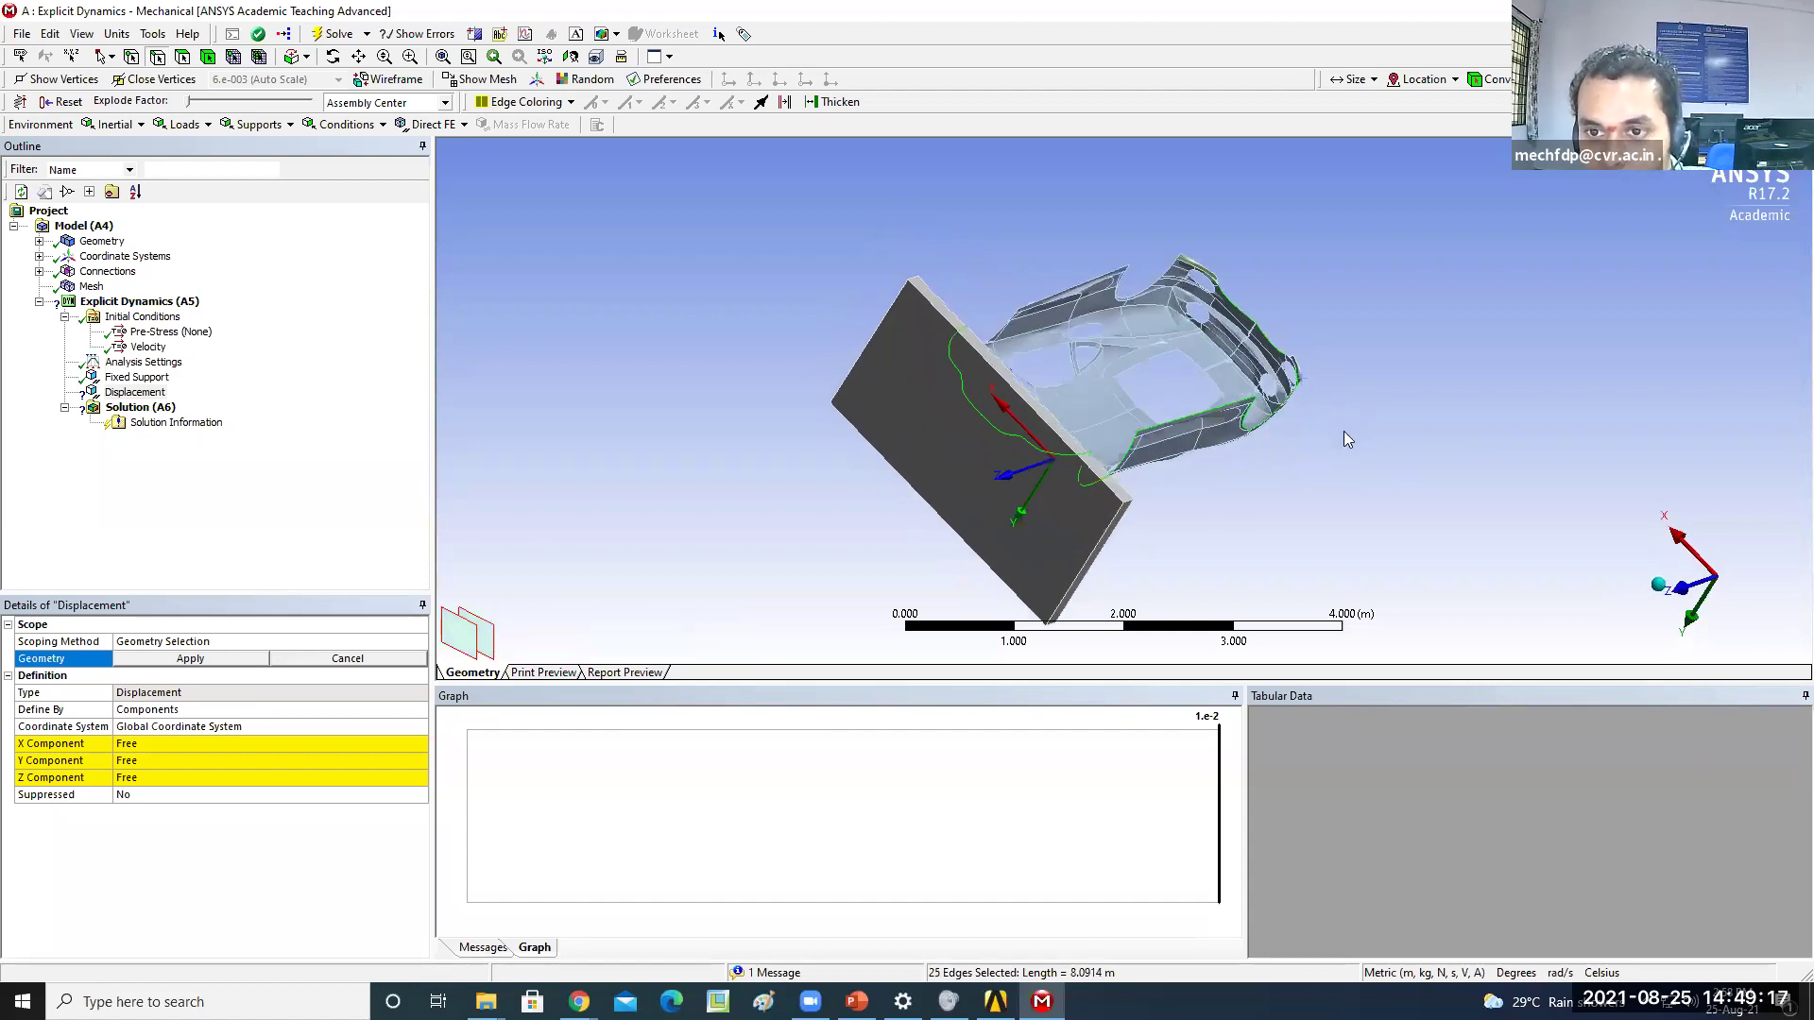
left_click(1303, 375, "ctrl")
Add the short edges at the rear corner on the car's +X side to the displacement selection
middle_click_drag(1341, 351, 1352, 378)
left_click(1188, 227, "ctrl")
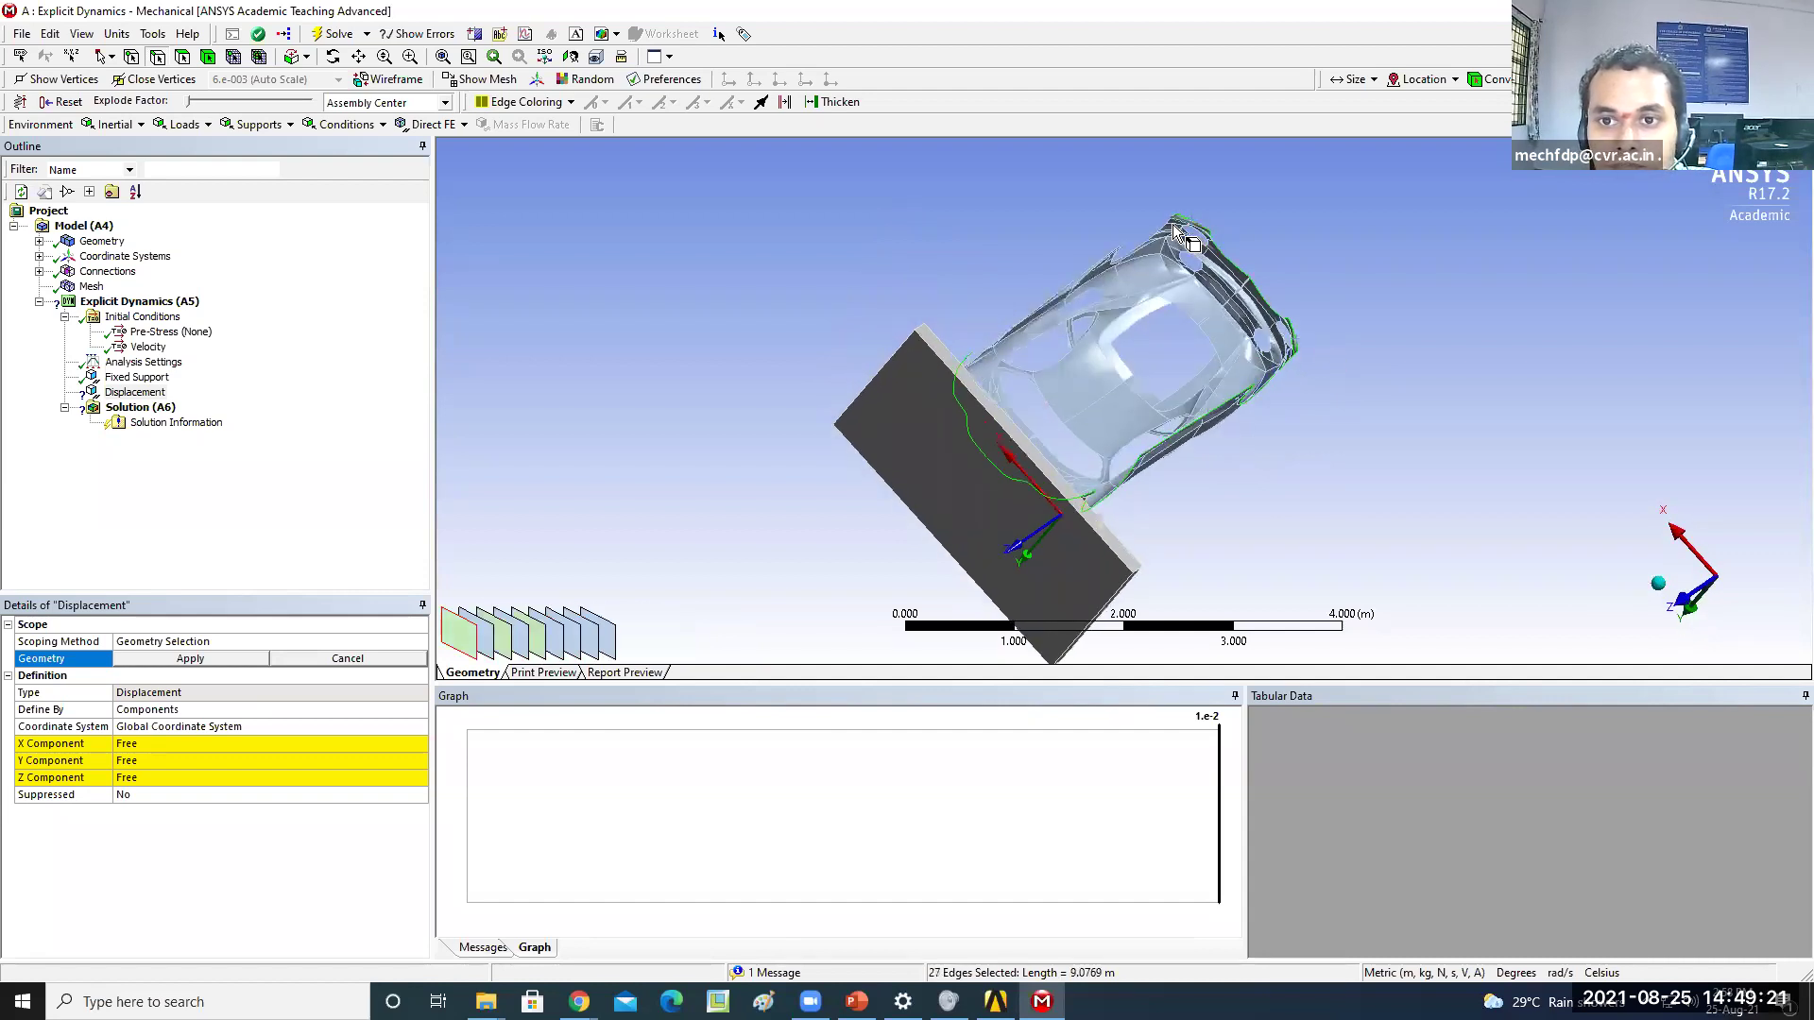
left_click(1173, 225, "ctrl")
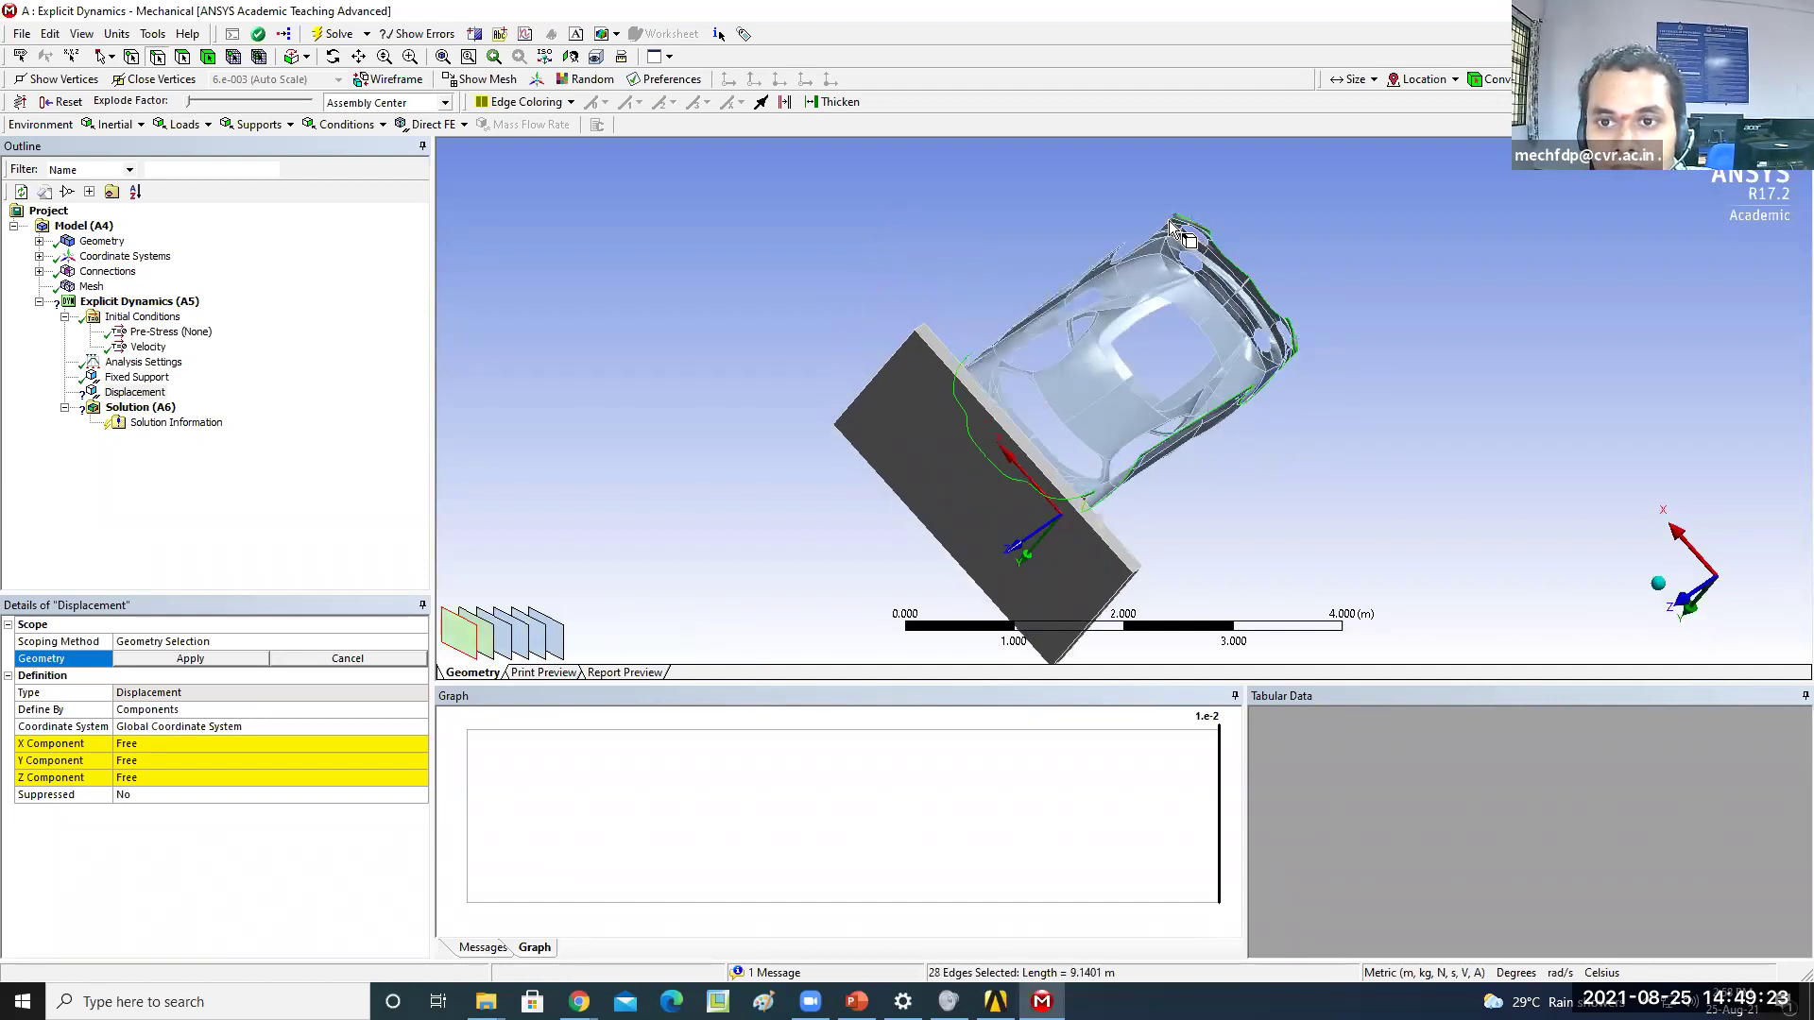
left_click(1161, 243, "ctrl")
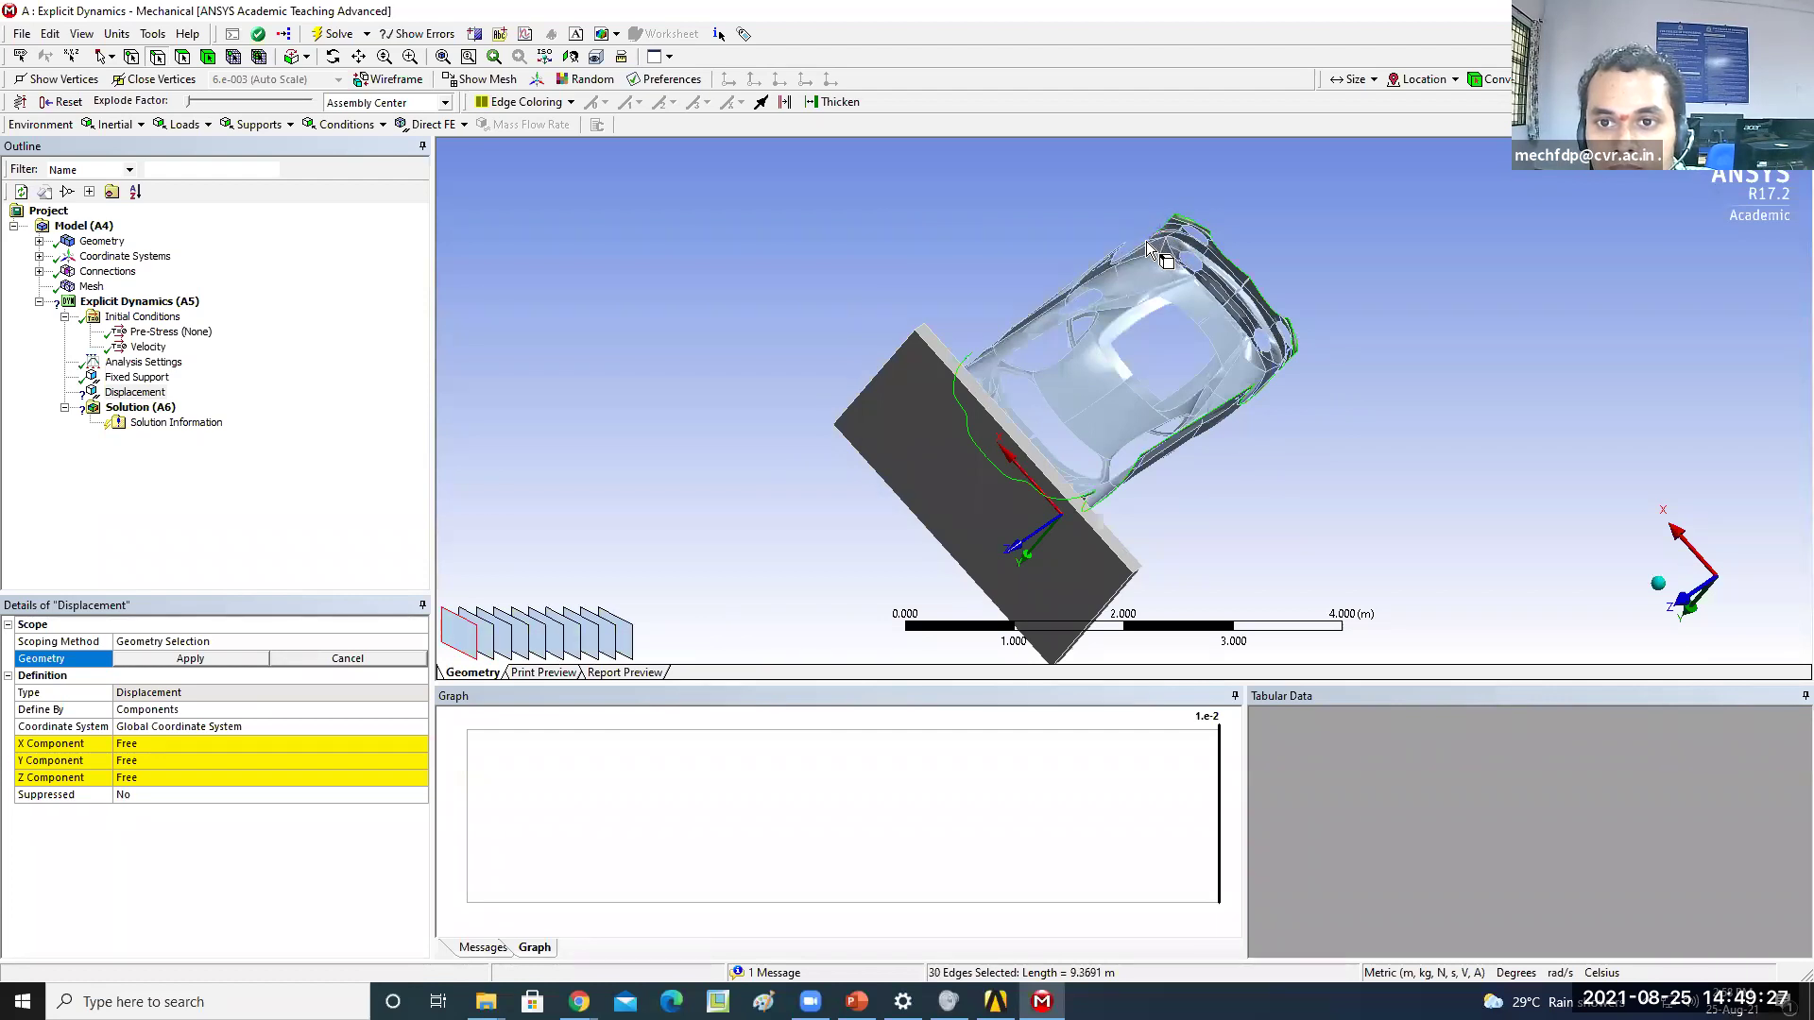
Add the rear wheel arch edges on the car's +X side to the displacement selection
left_click(1147, 242, "ctrl")
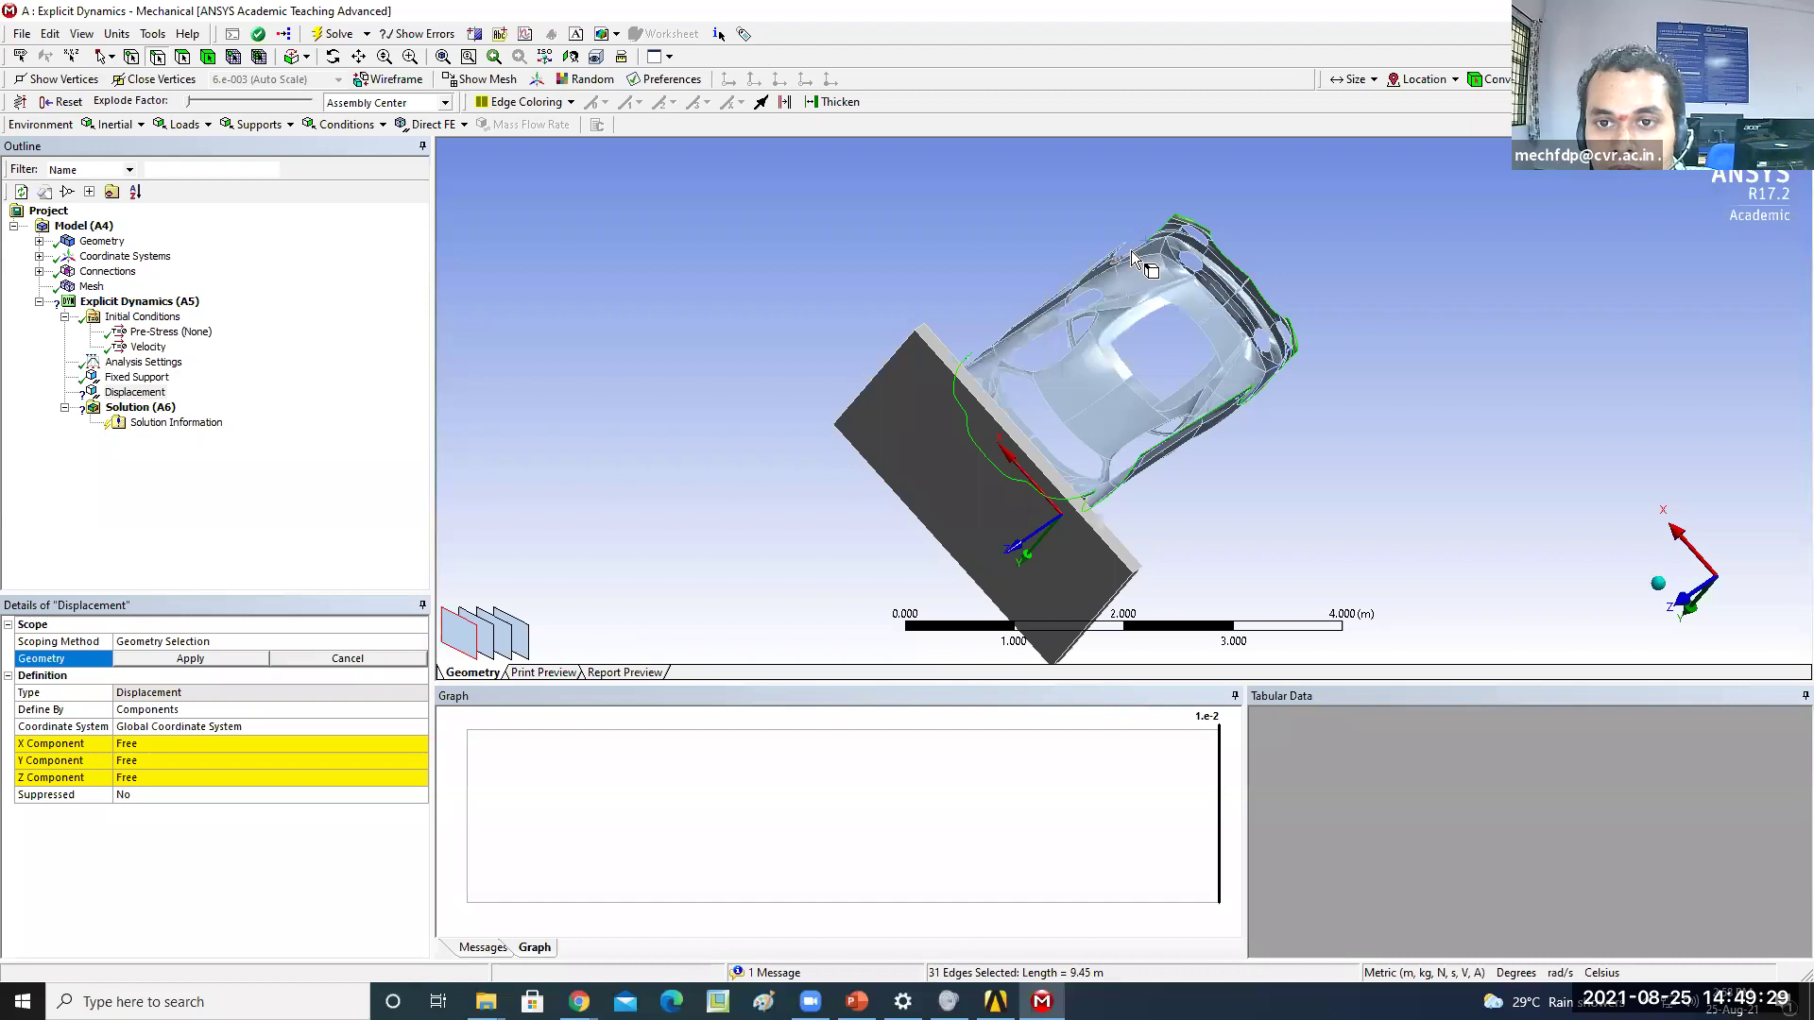
left_click(1139, 257, "ctrl")
middle_click_drag(1139, 264, 1194, 259)
left_click(1194, 259, "ctrl")
Add the side sill edges on the car's +X side to the displacement selection
middle_click_drag(1396, 257, 1212, 263)
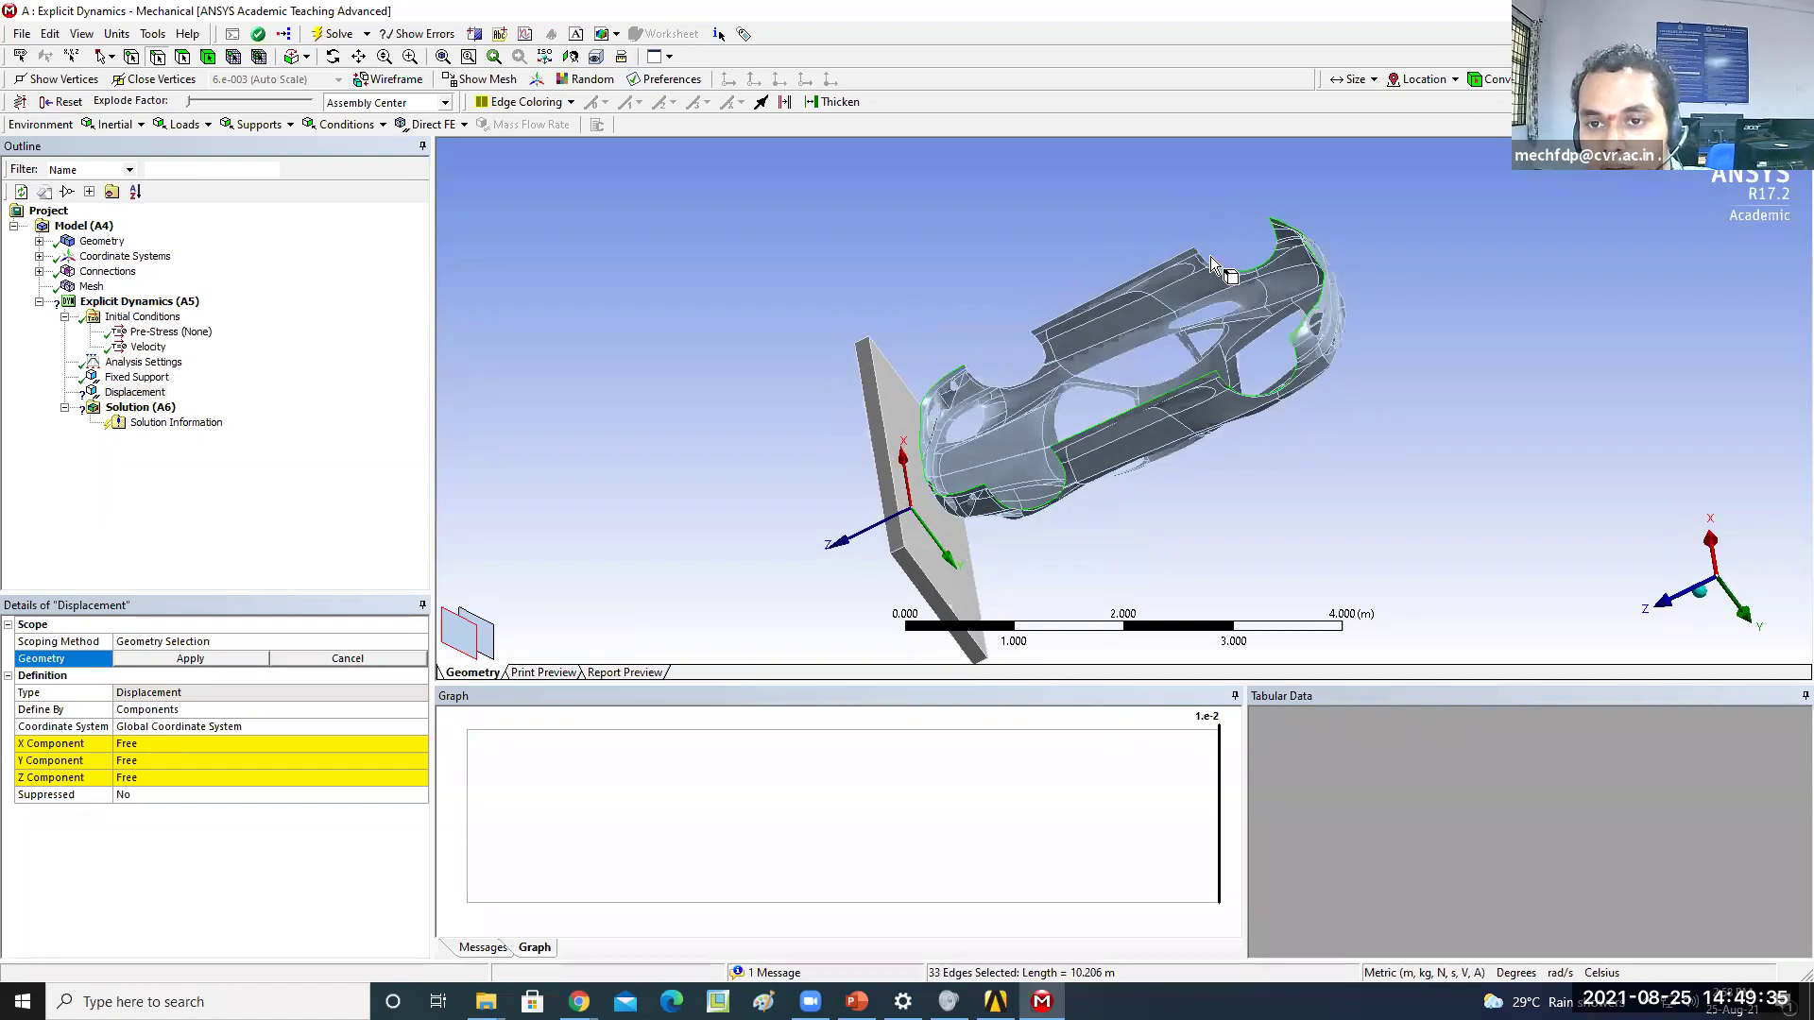
left_click(1205, 253, "ctrl")
left_click(1199, 253, "ctrl")
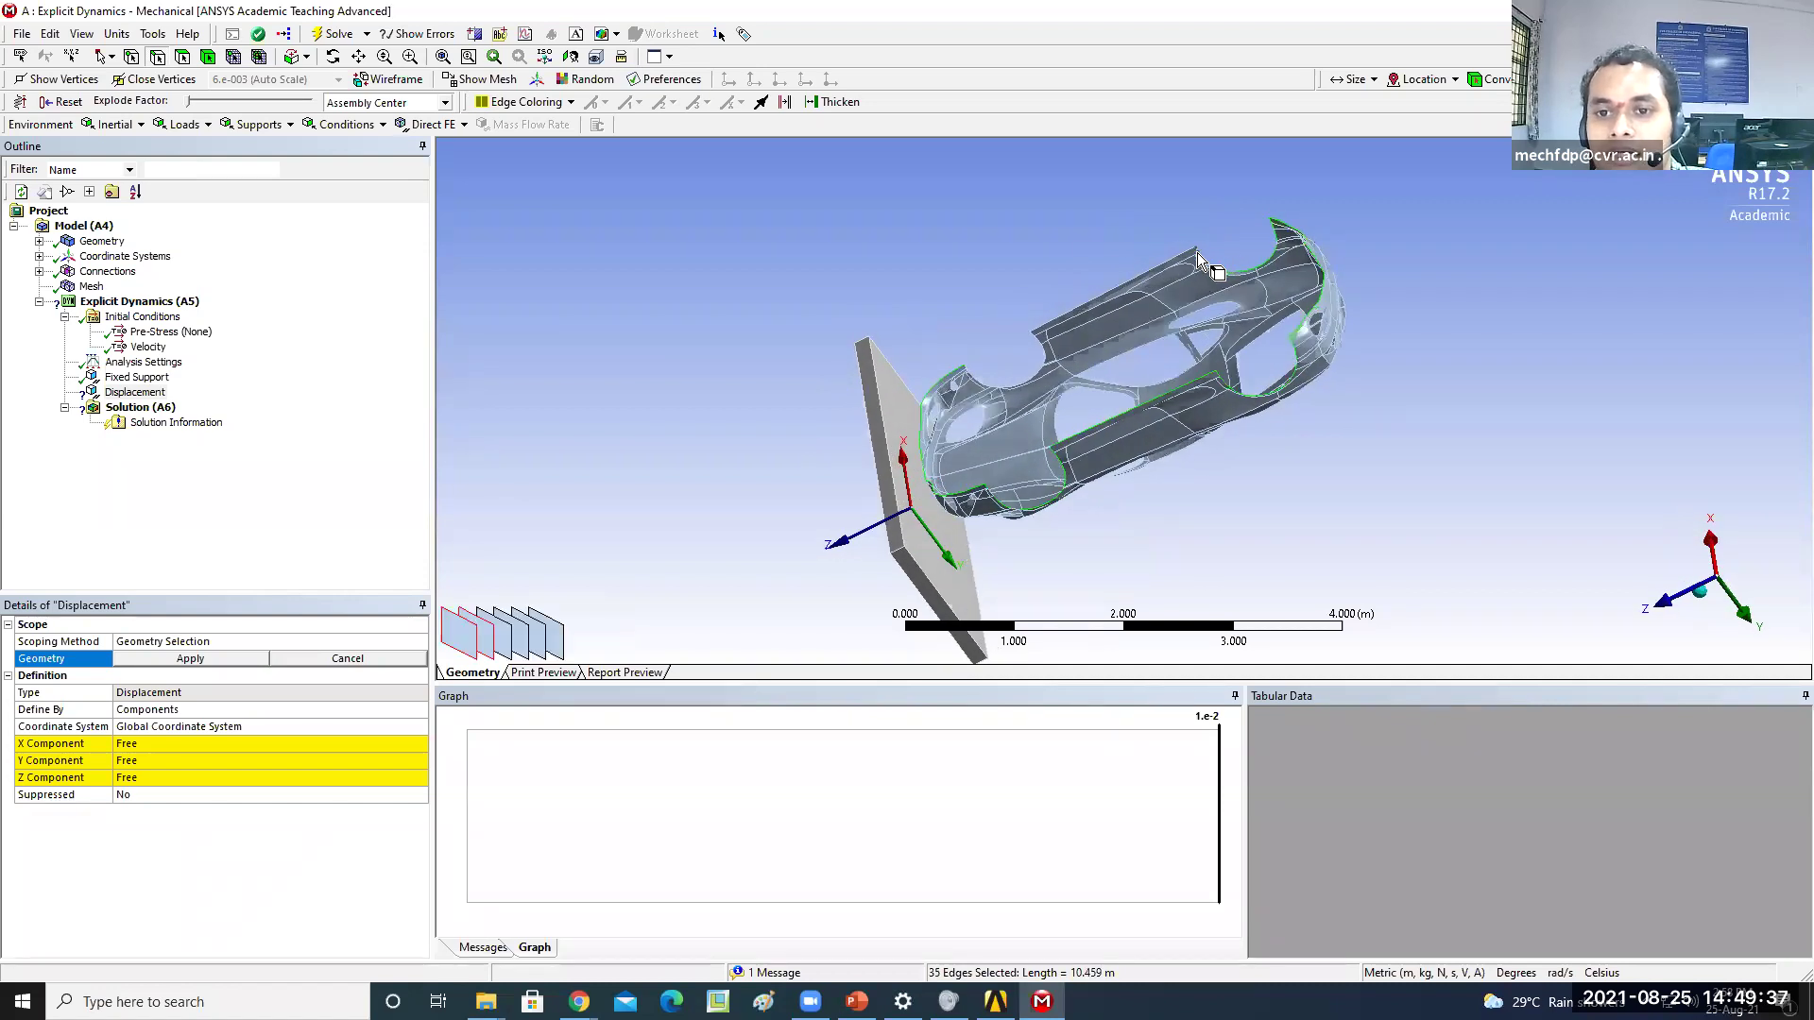
left_click(1182, 253, "ctrl")
Add the front wheel arch edges on the car's +X side to the displacement selection
middle_click_drag(988, 255, 1006, 351)
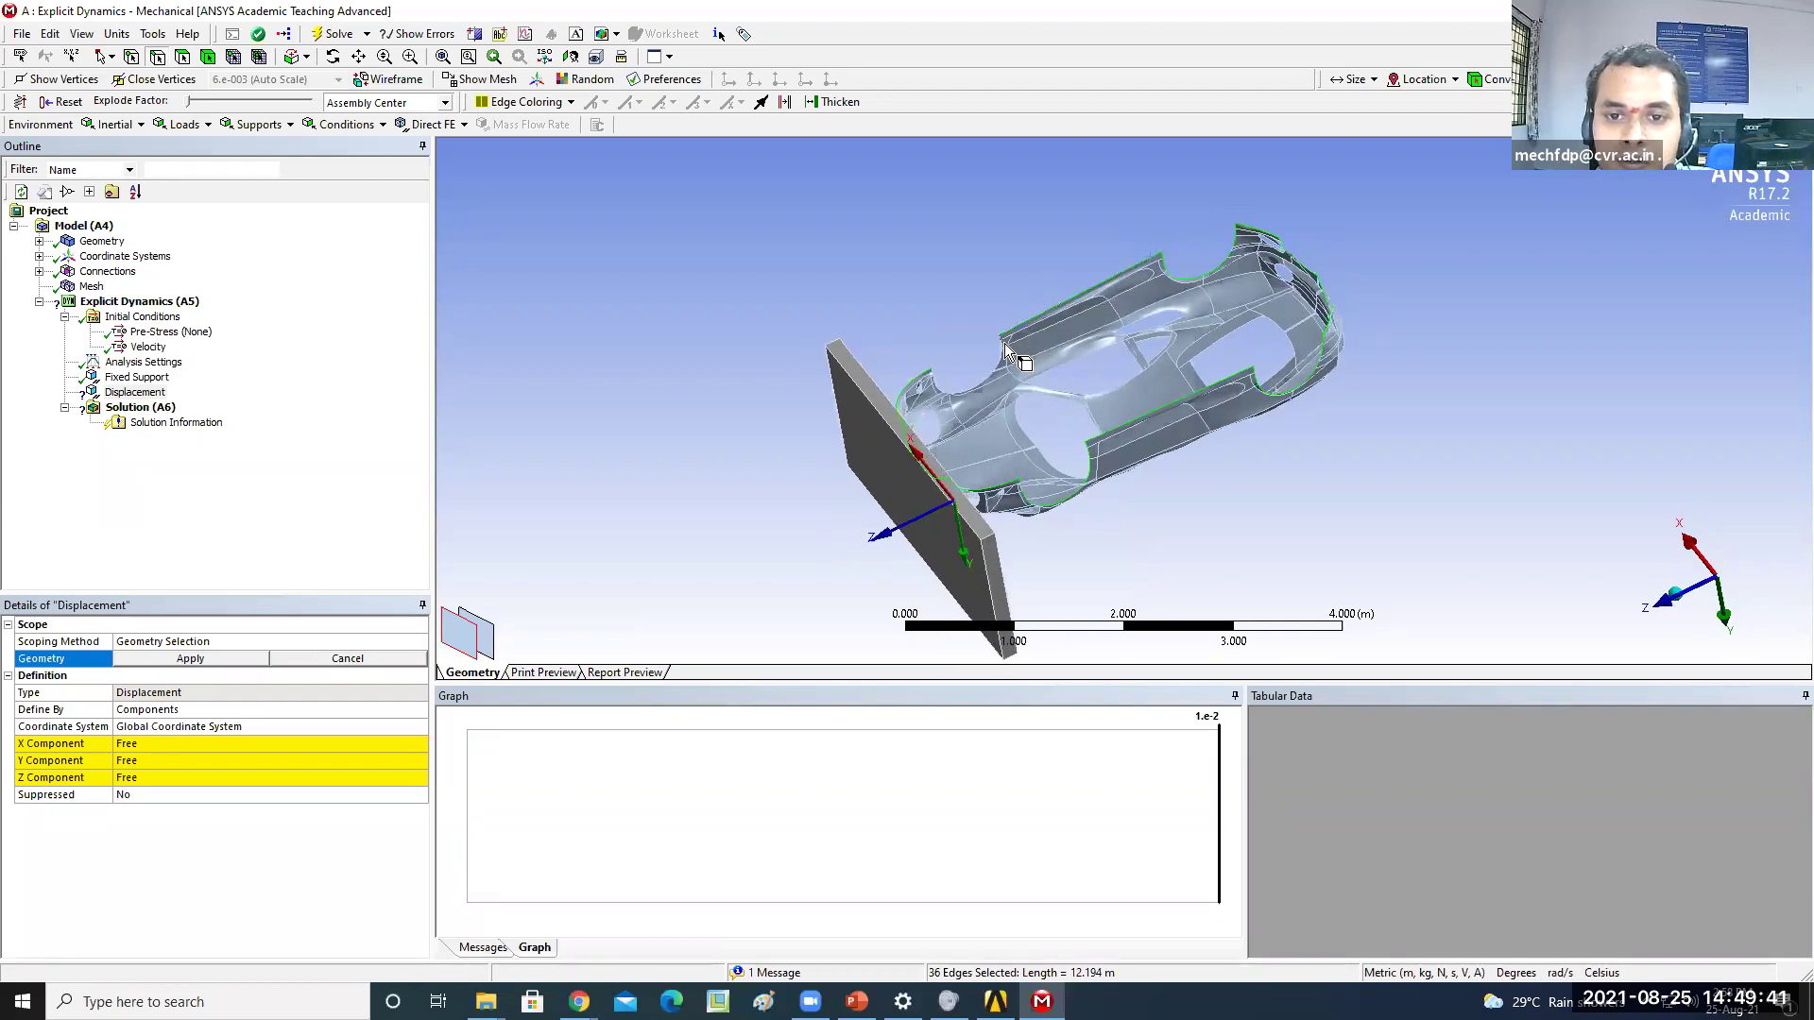
left_click(1005, 352, "ctrl")
left_click(1002, 356, "ctrl")
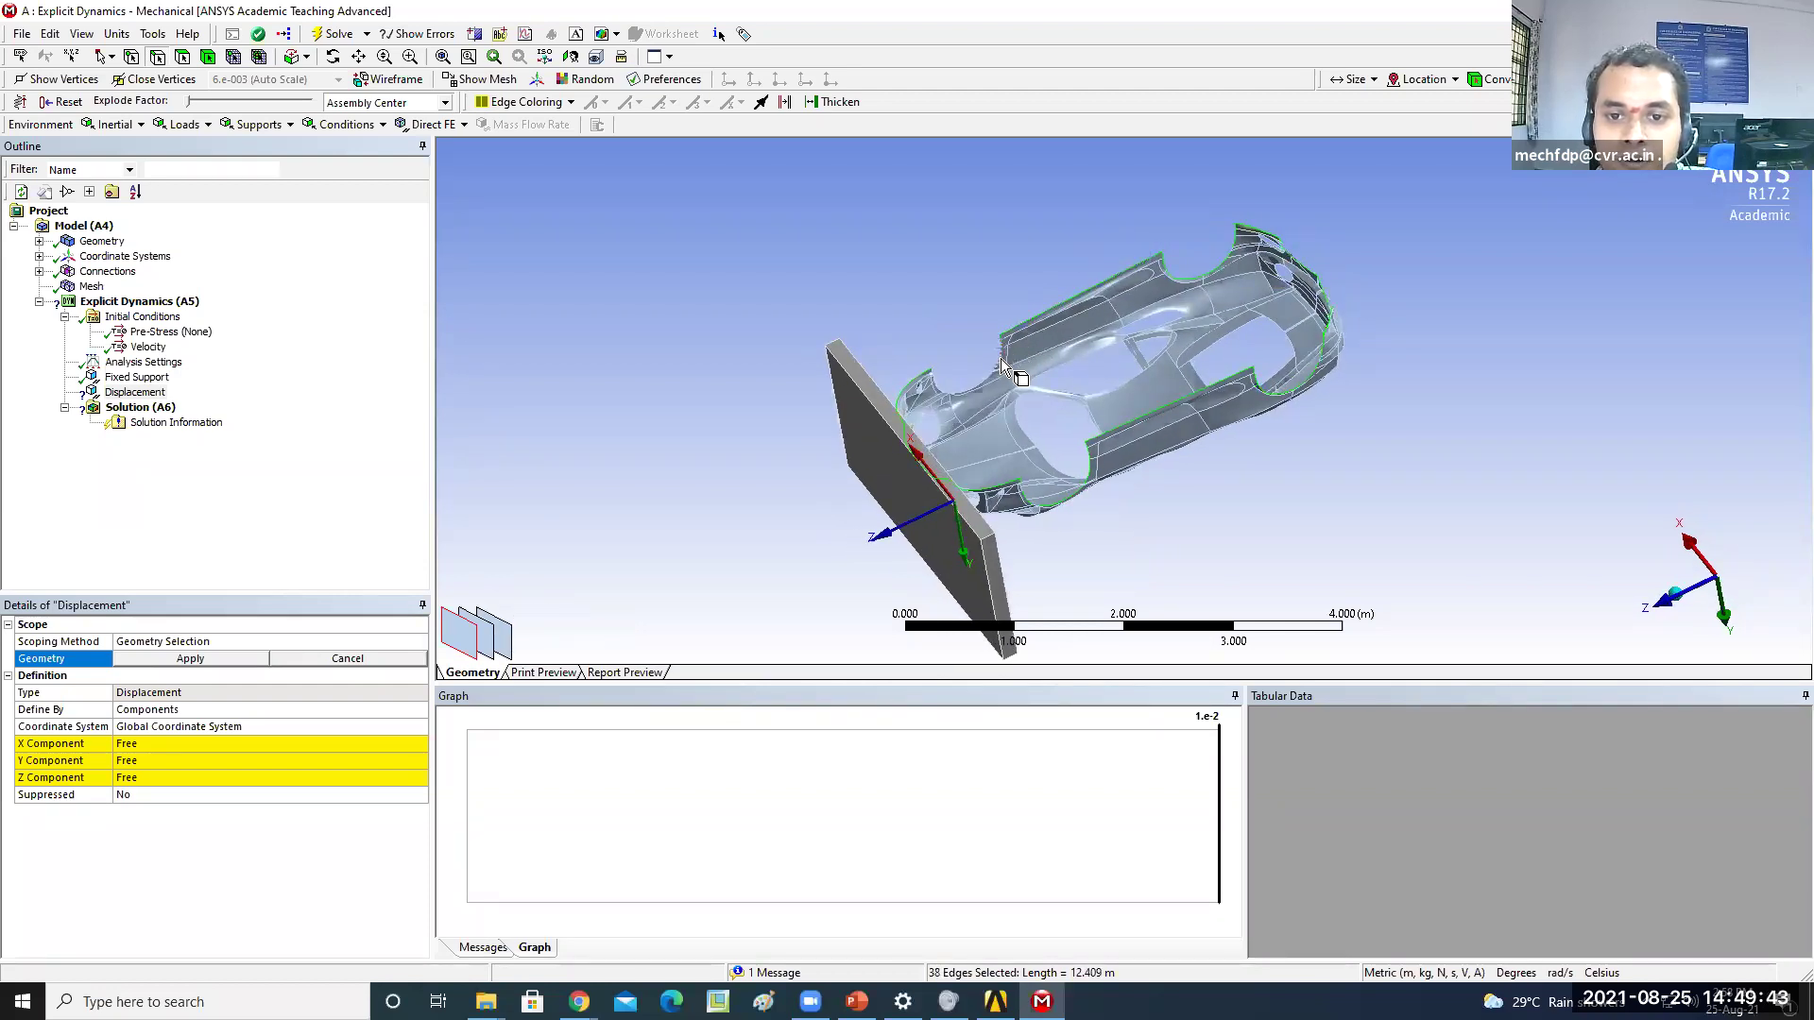
left_click(1002, 365, "ctrl")
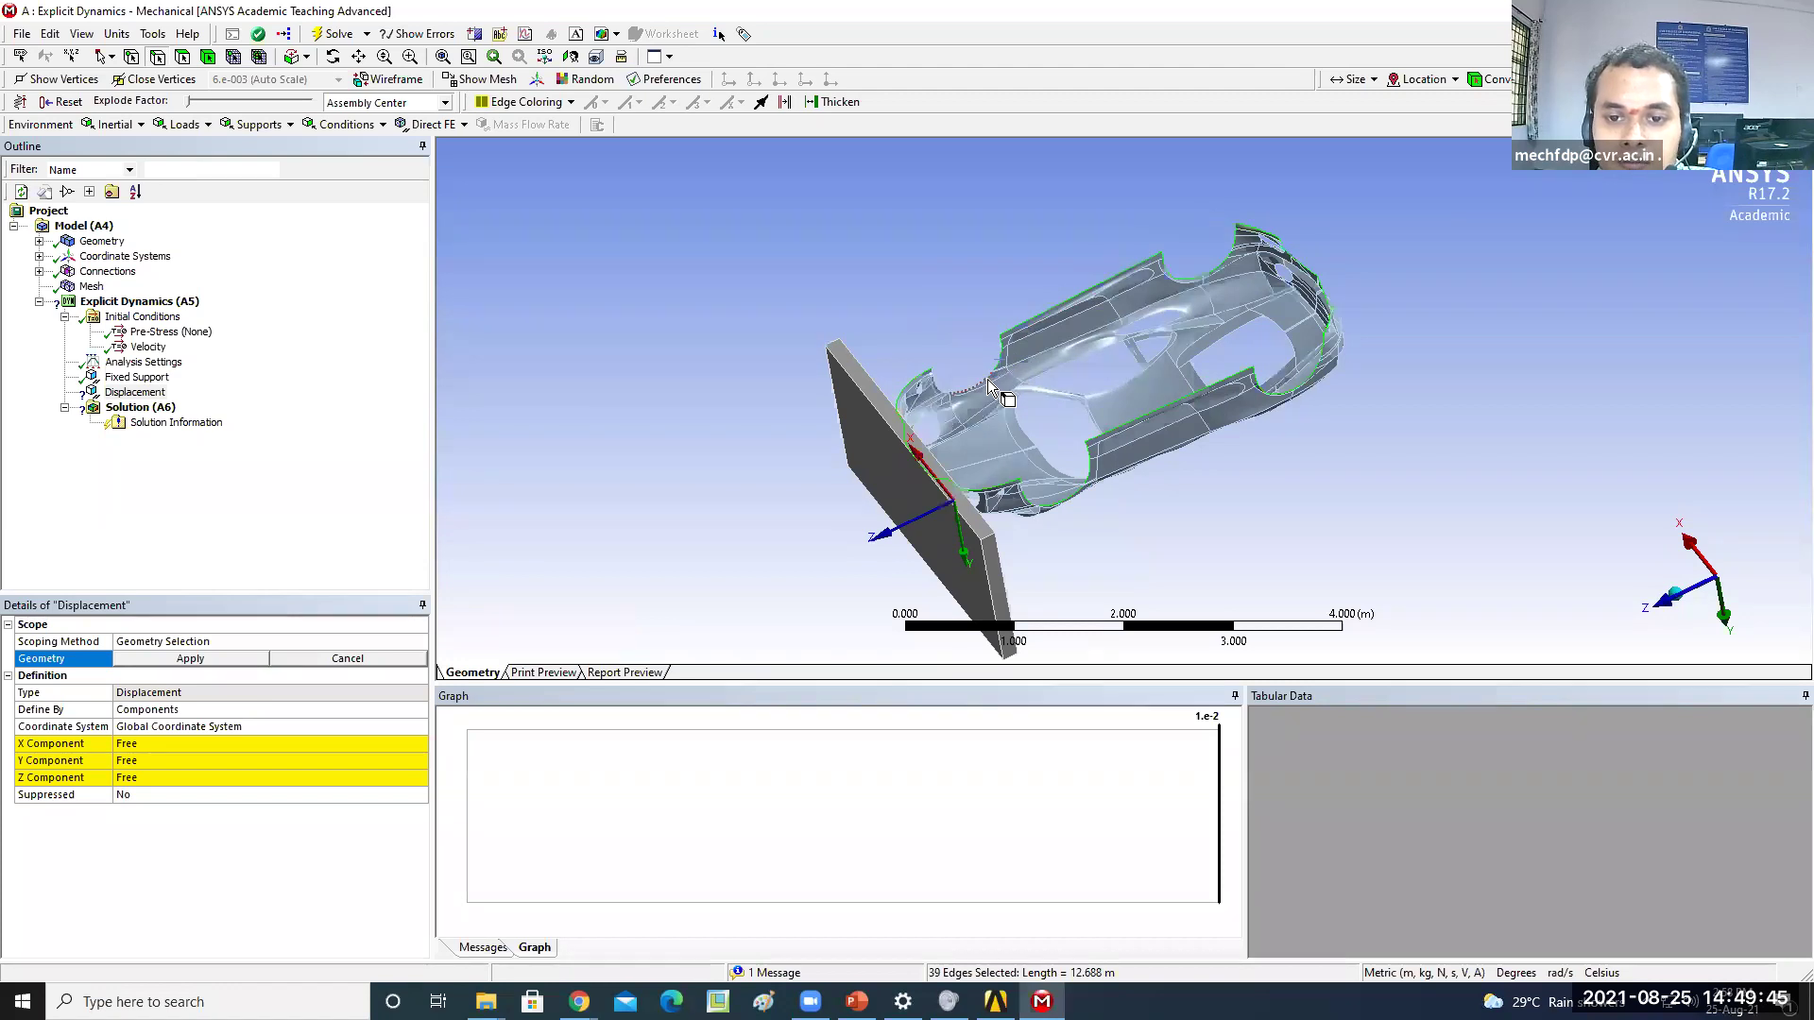
left_click(986, 378, "ctrl")
Add the short front corner edges on the car's +X side to the displacement selection
middle_click_drag(979, 325, 966, 361)
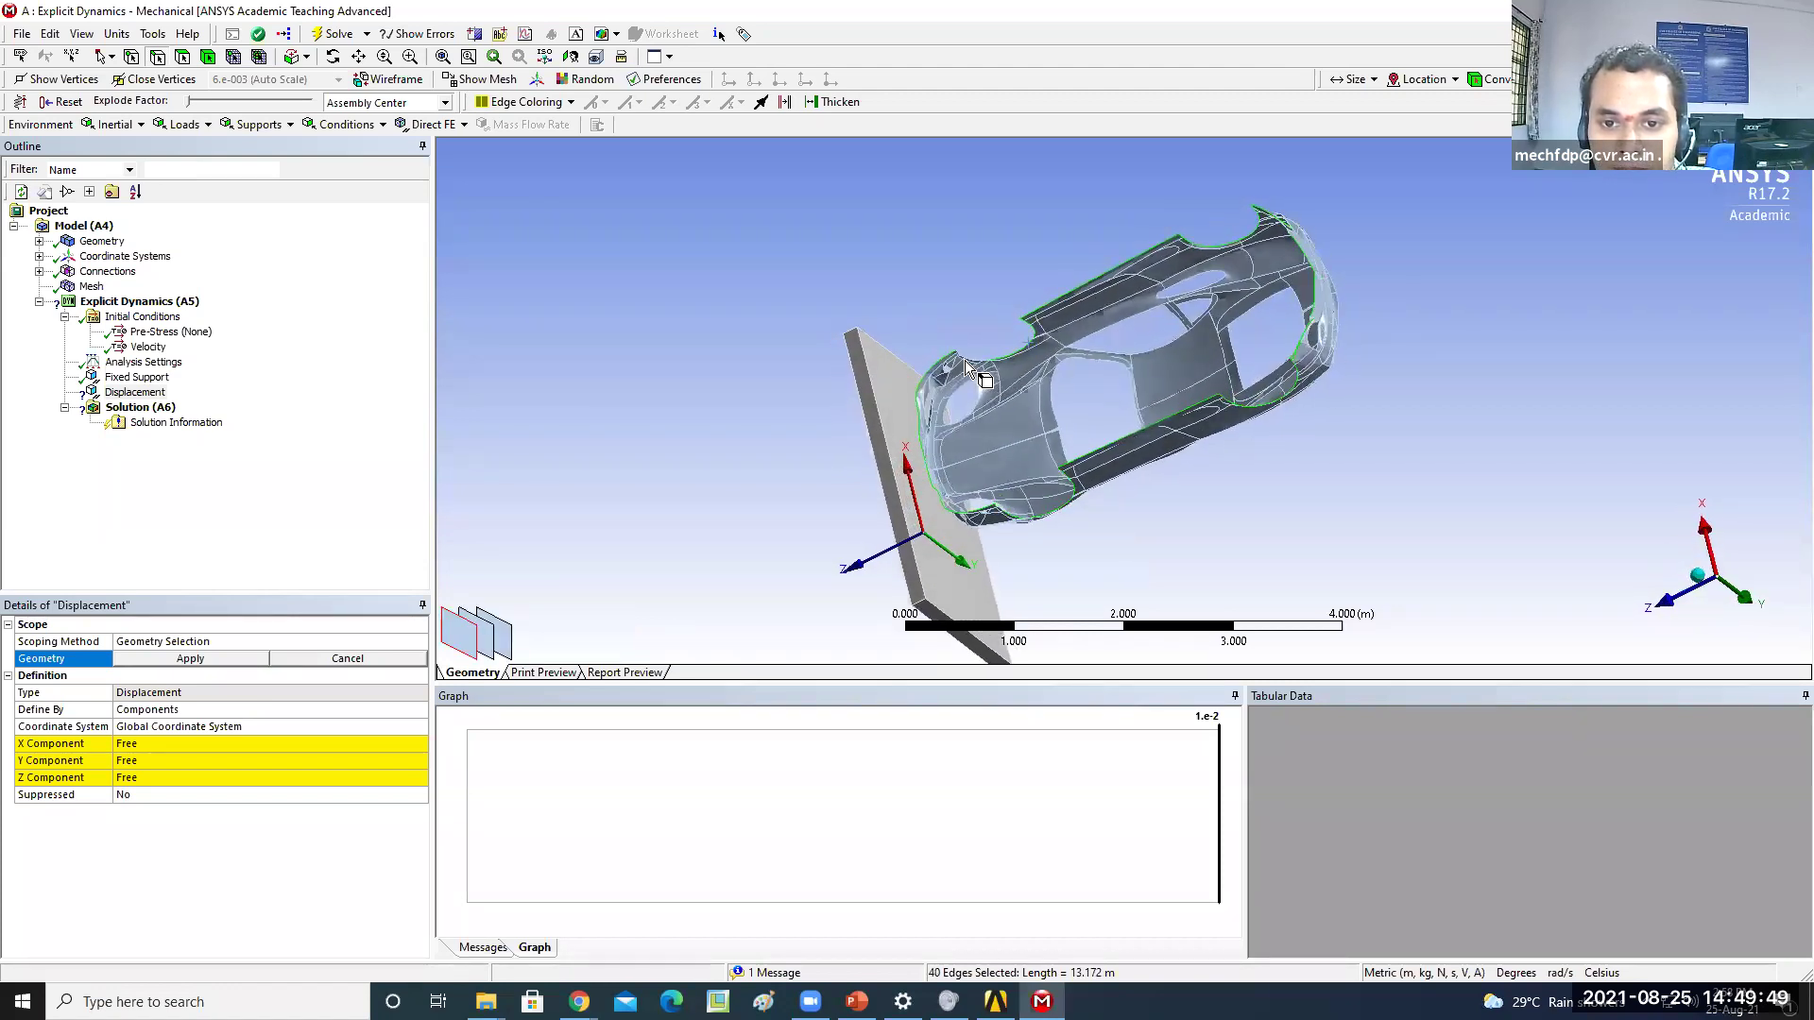
left_click(966, 360, "ctrl")
left_click(963, 364, "ctrl")
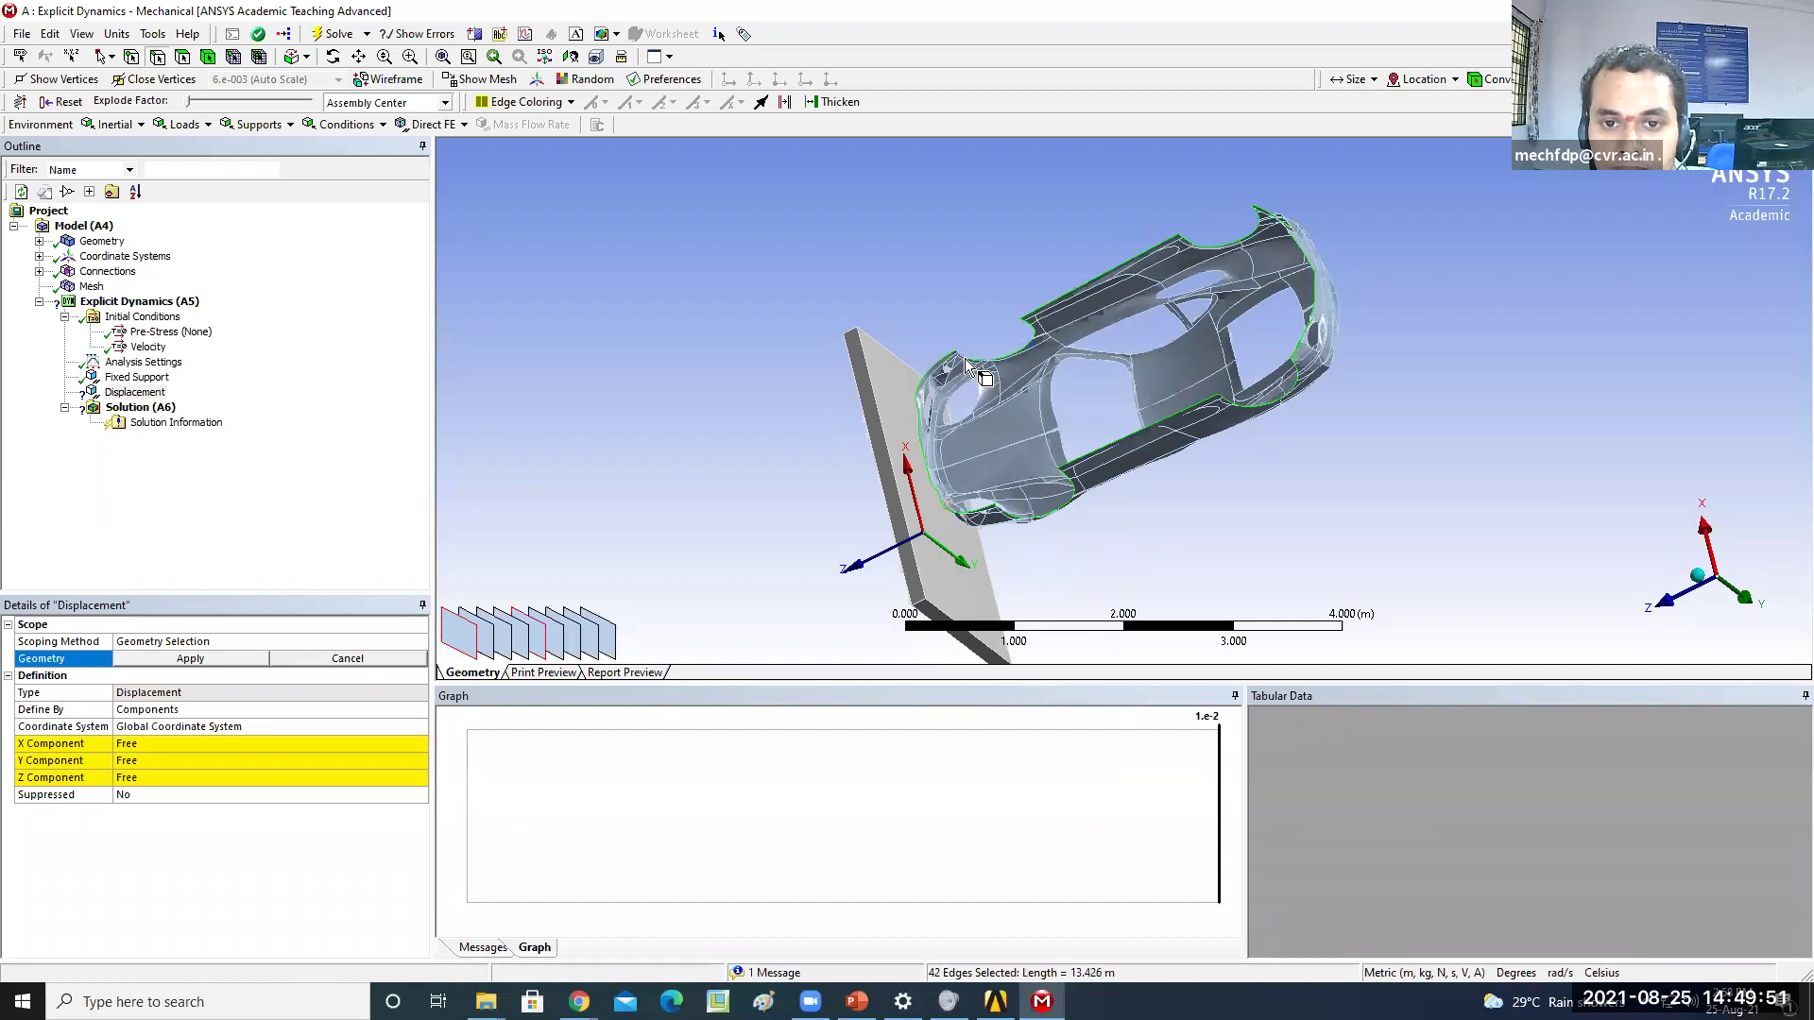
middle_click_drag(965, 360, 1069, 321)
left_click(1007, 338, "ctrl")
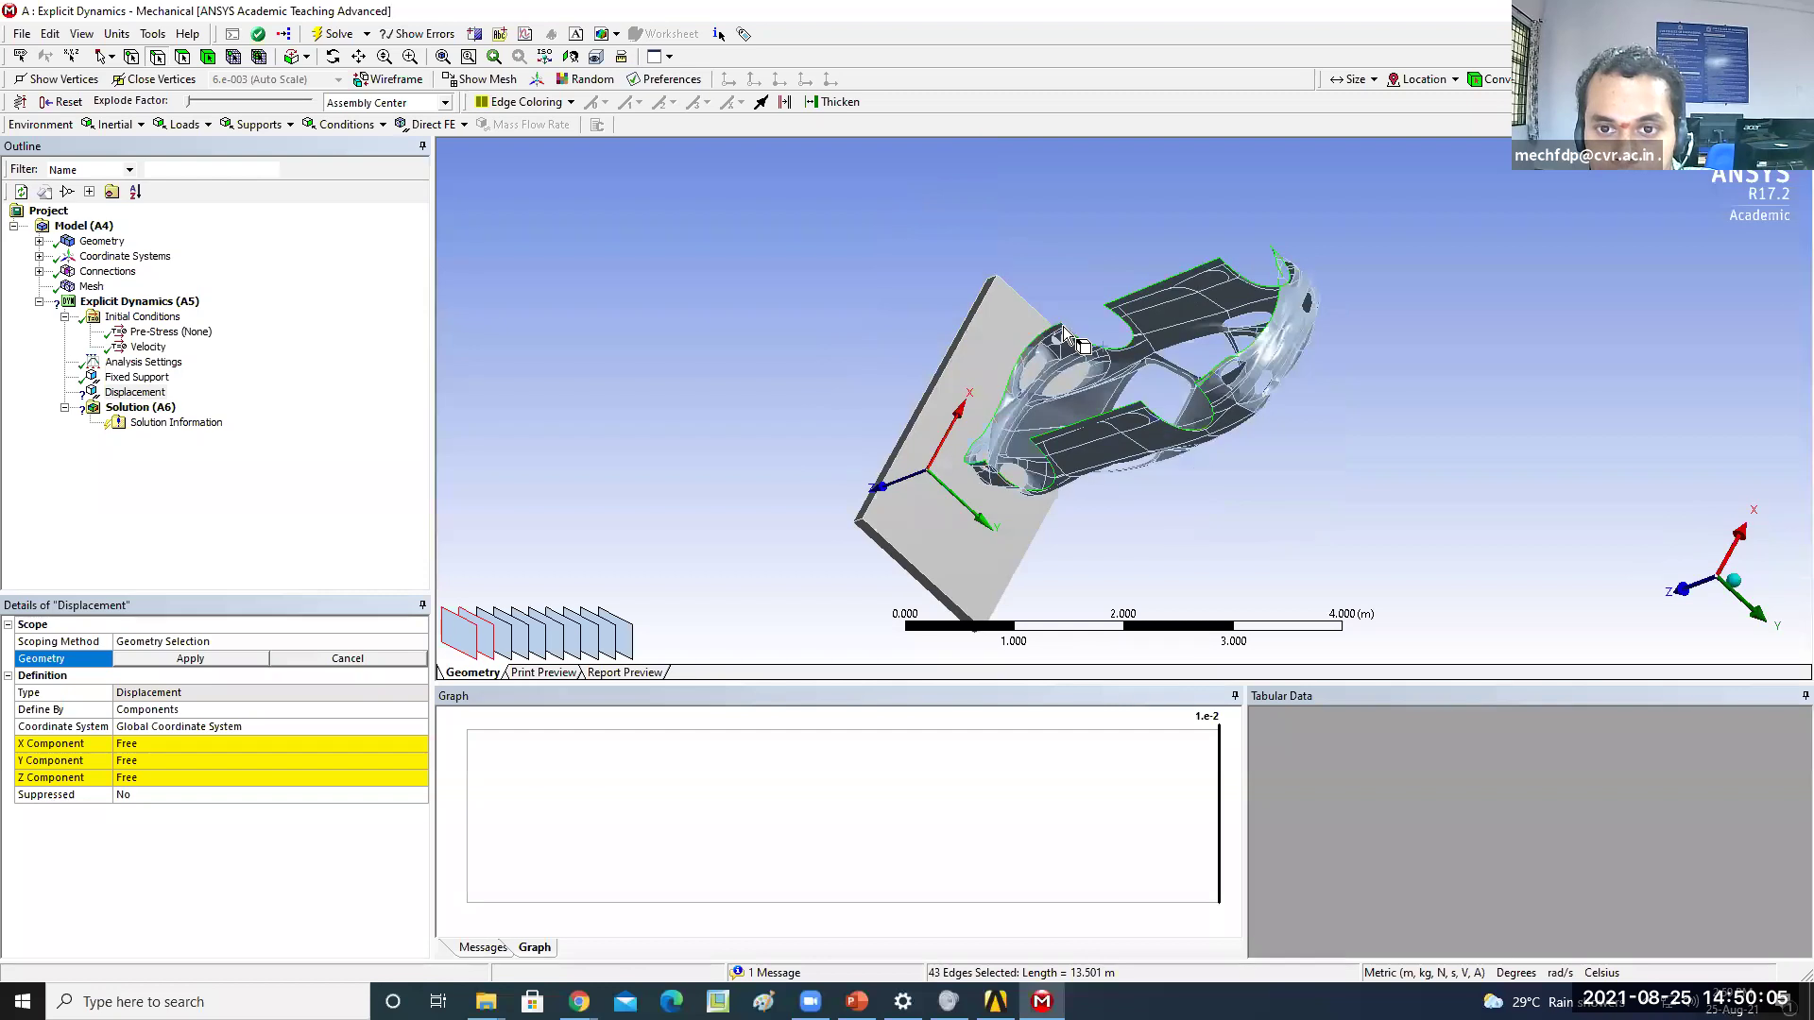
Deselect one short edge at the +X front corner and add the neighbouring short edge to the displacement selection
left_click(1065, 330, "ctrl")
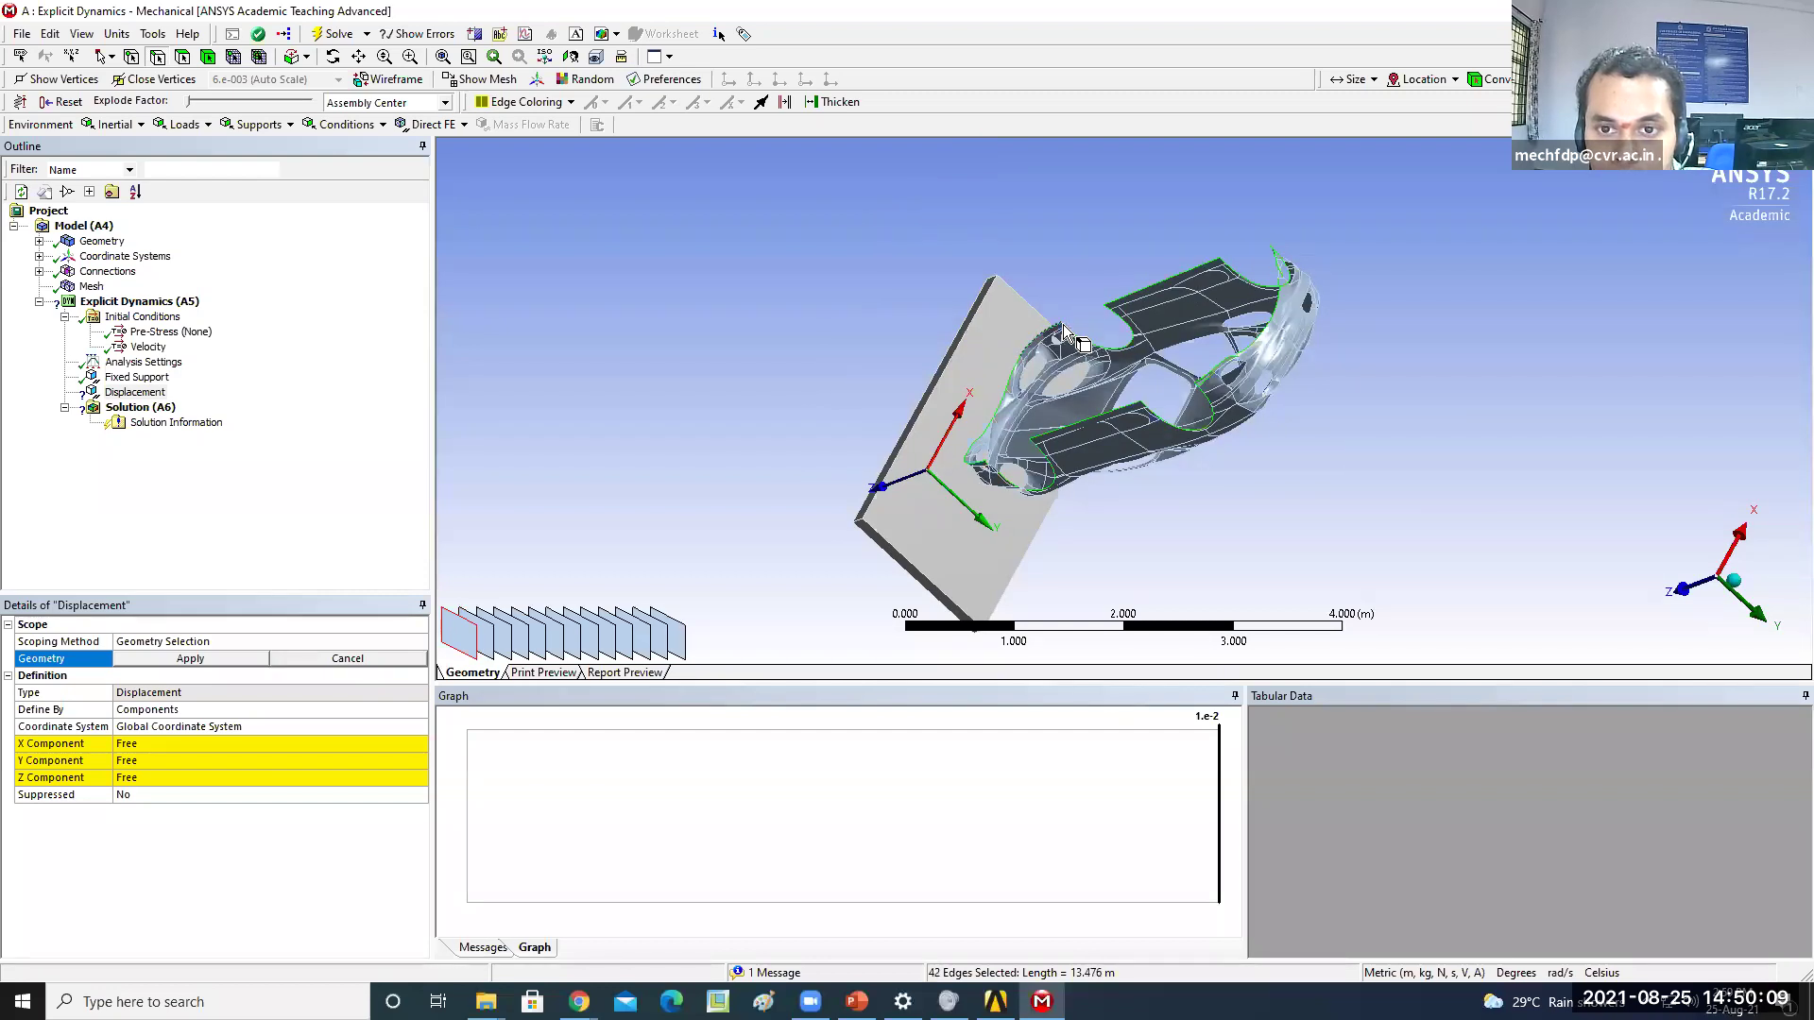
middle_click_drag(1272, 507, 1120, 414)
mouse_move(983, 401)
middle_mouse_down()
mouse_move(1009, 367)
mouse_move(949, 389)
middle_mouse_up()
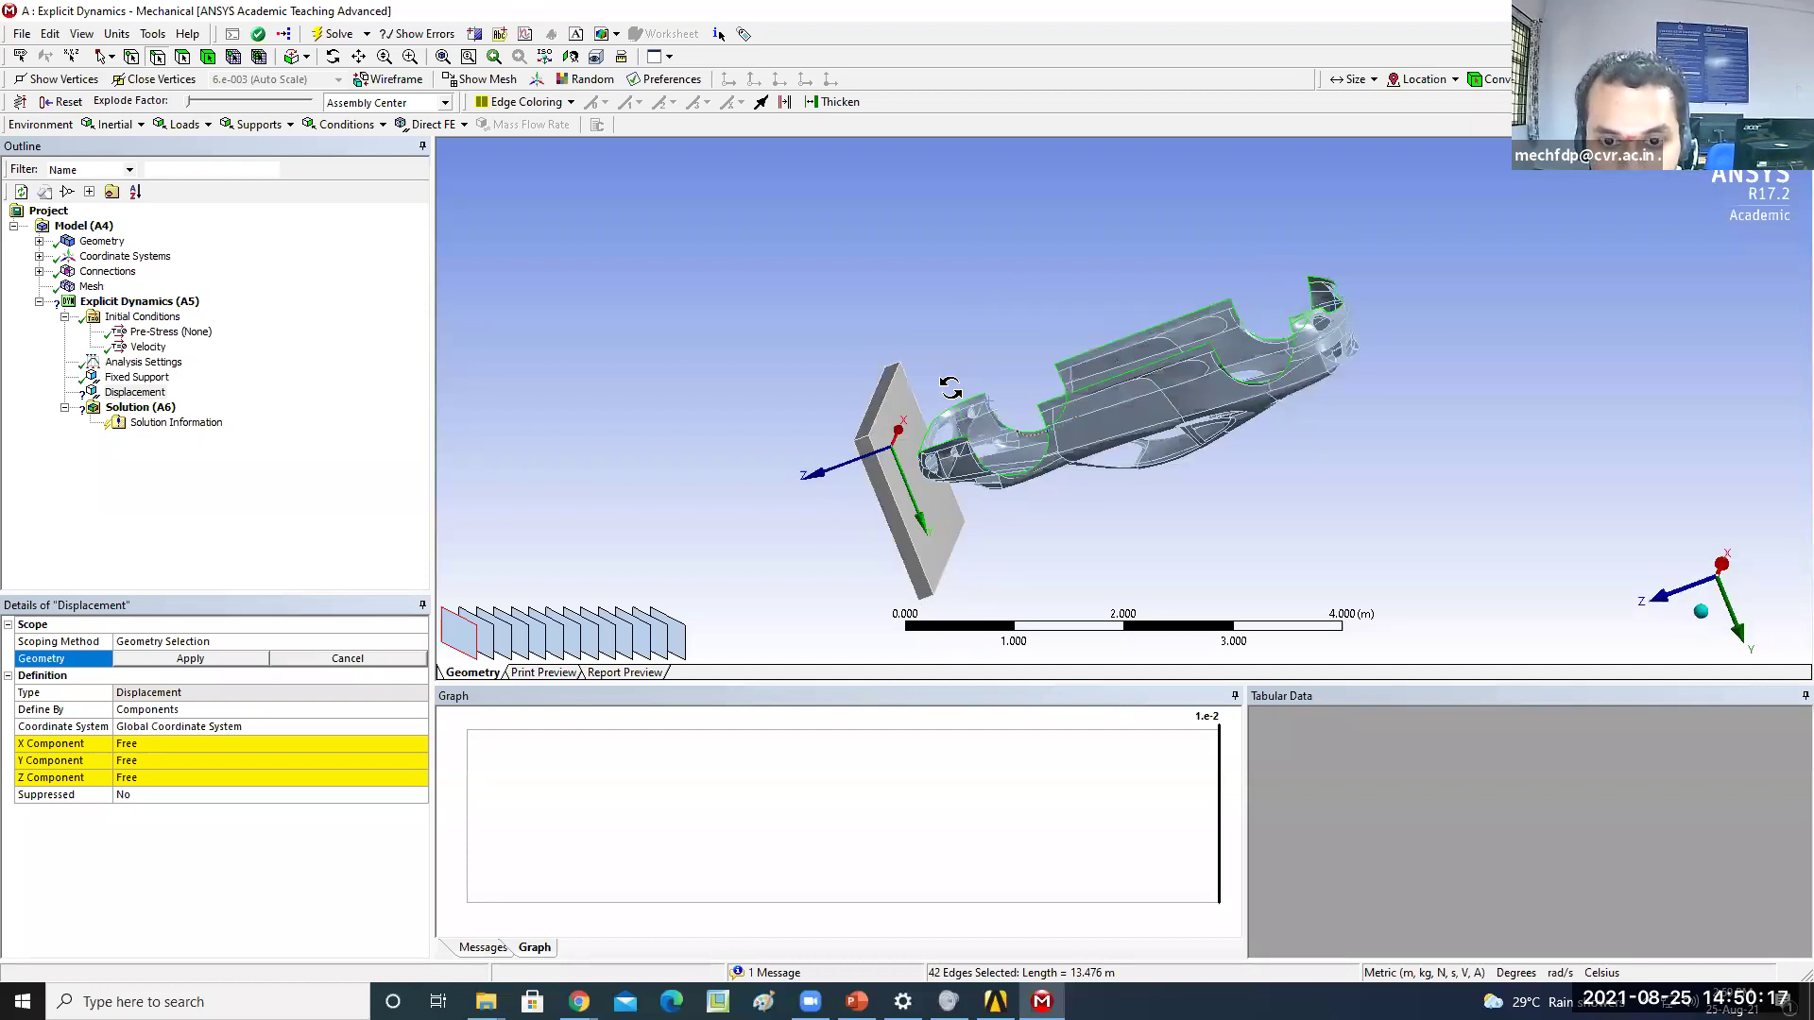
middle_click_drag(1085, 342, 1086, 325)
left_click(1086, 326, "ctrl")
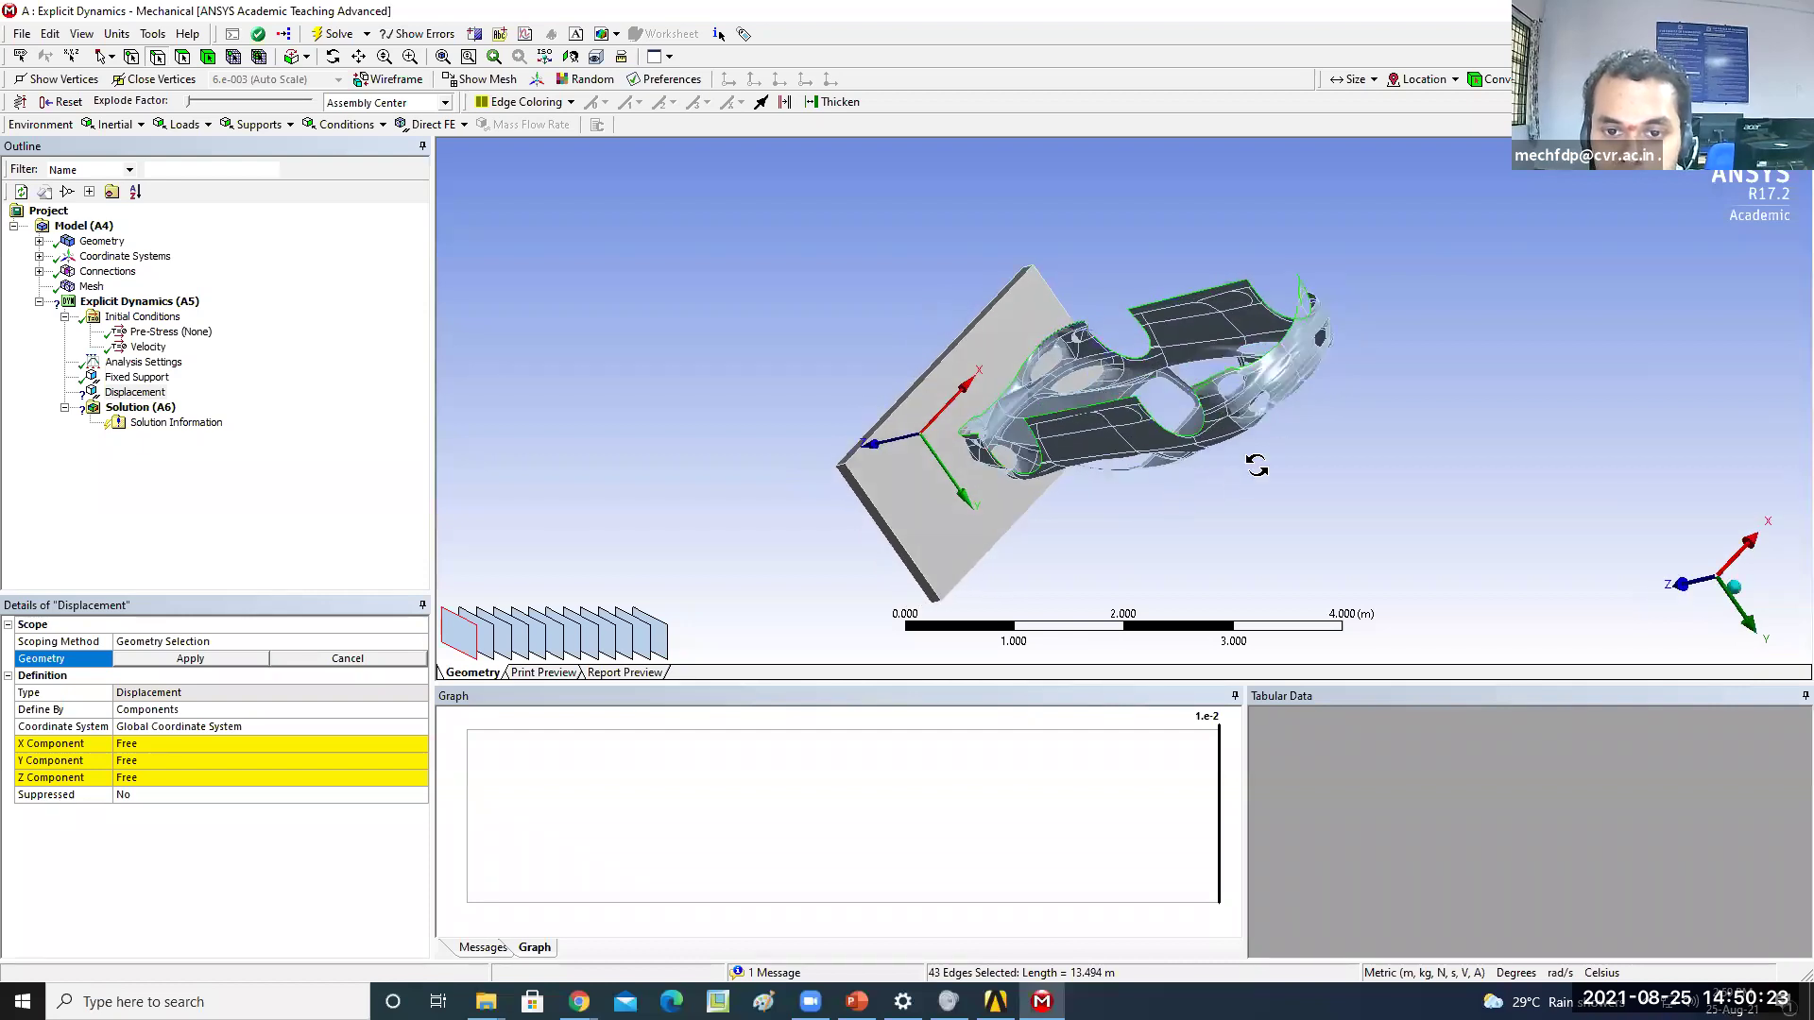
Set the displacement's Y component to 0 m and apply the selected lower car edges as its geometry
middle_click_drag(1367, 234, 1500, 435)
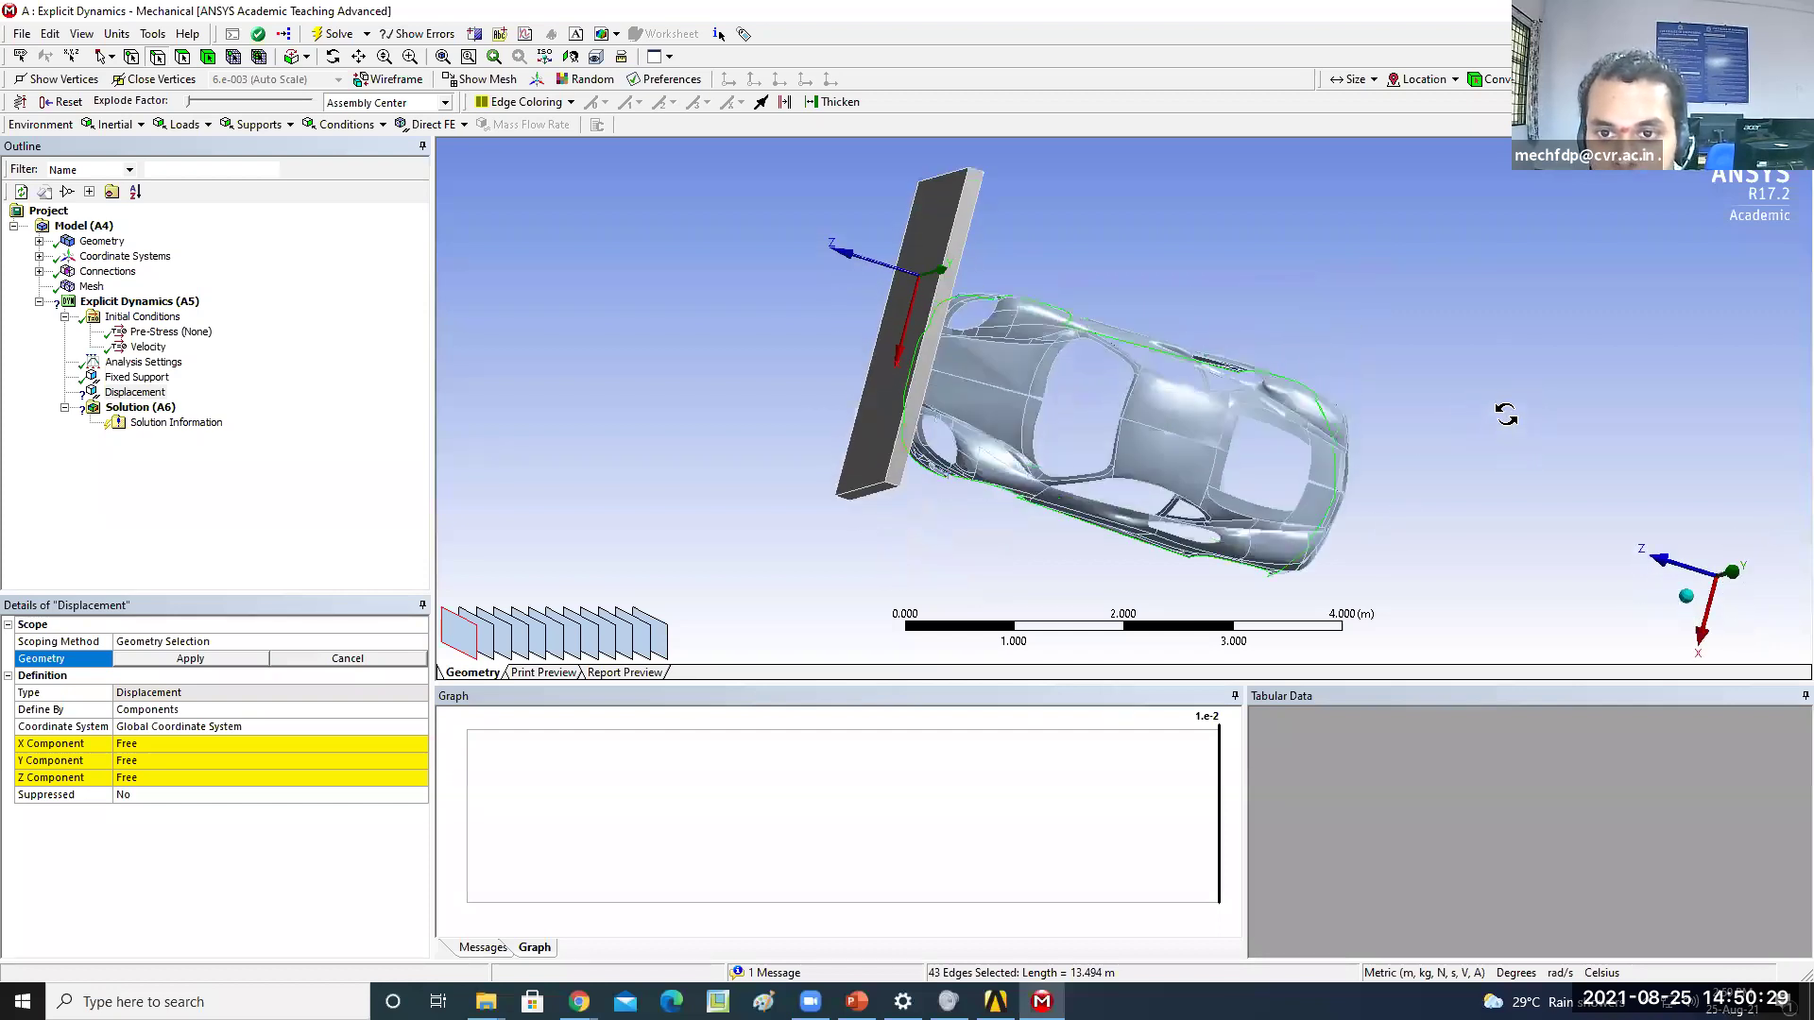
middle_click_drag(1474, 292, 1746, 557)
left_click(1746, 560)
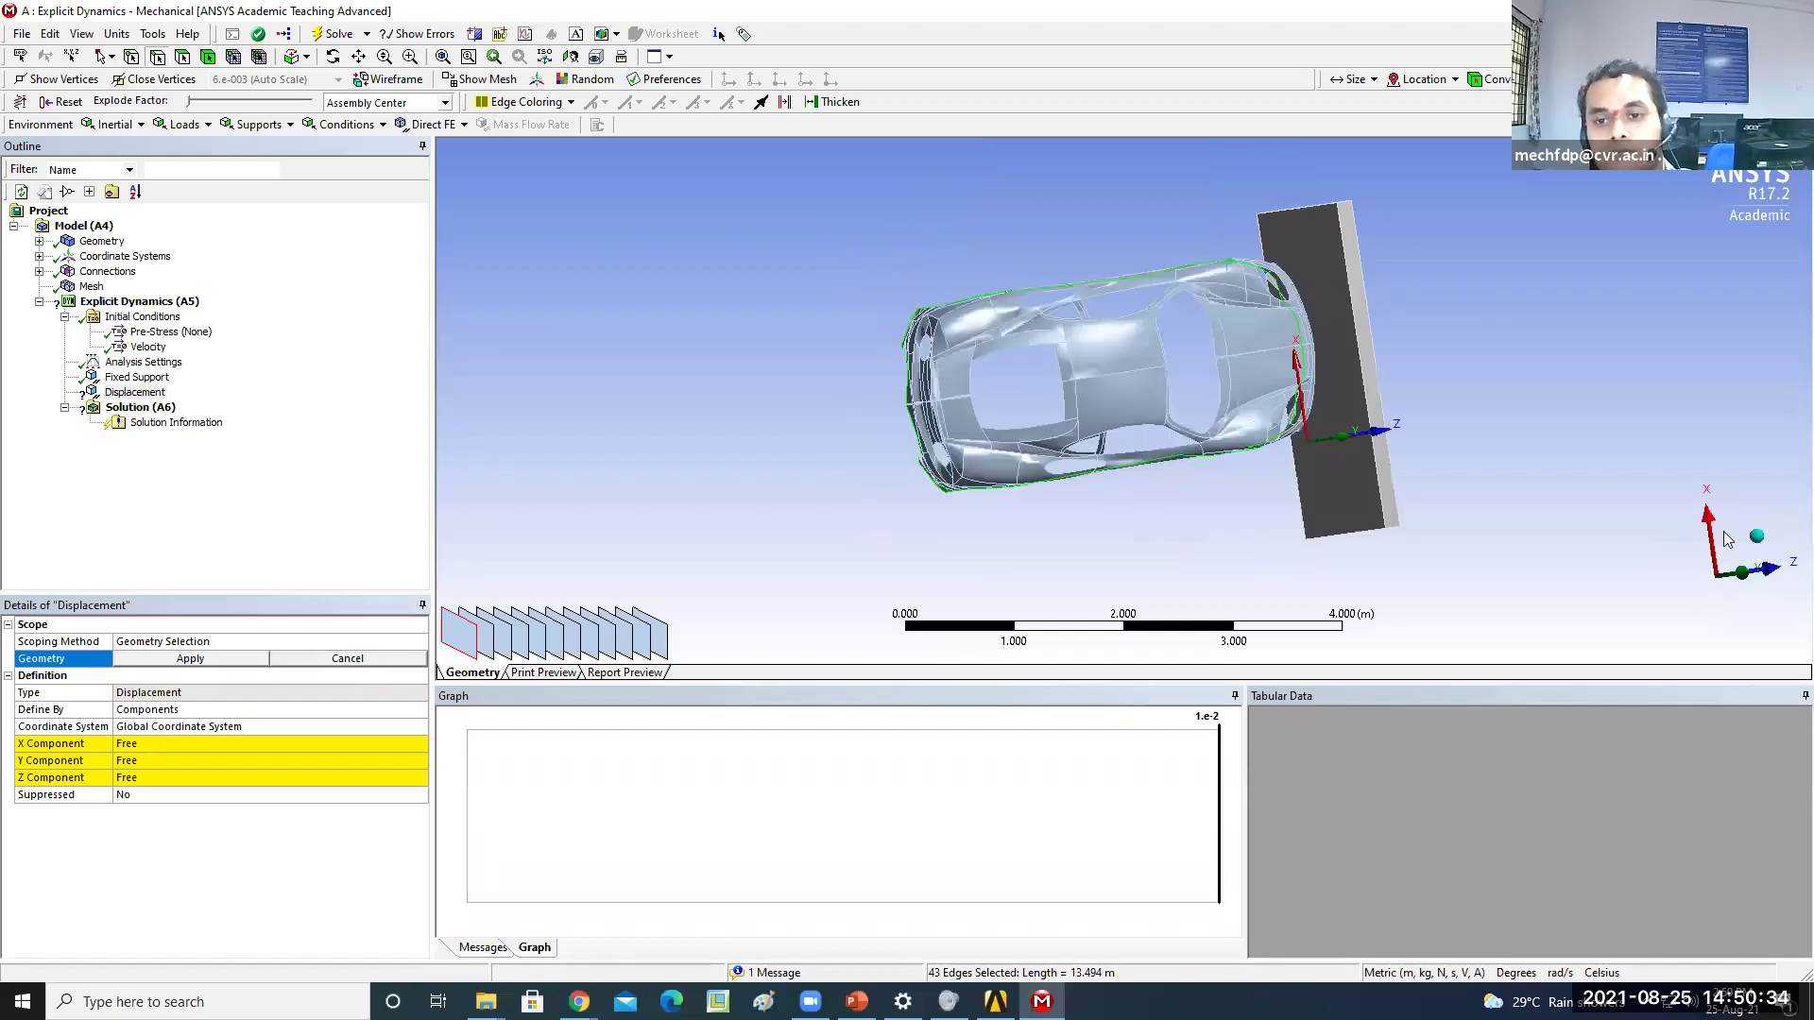
left_click(131, 763)
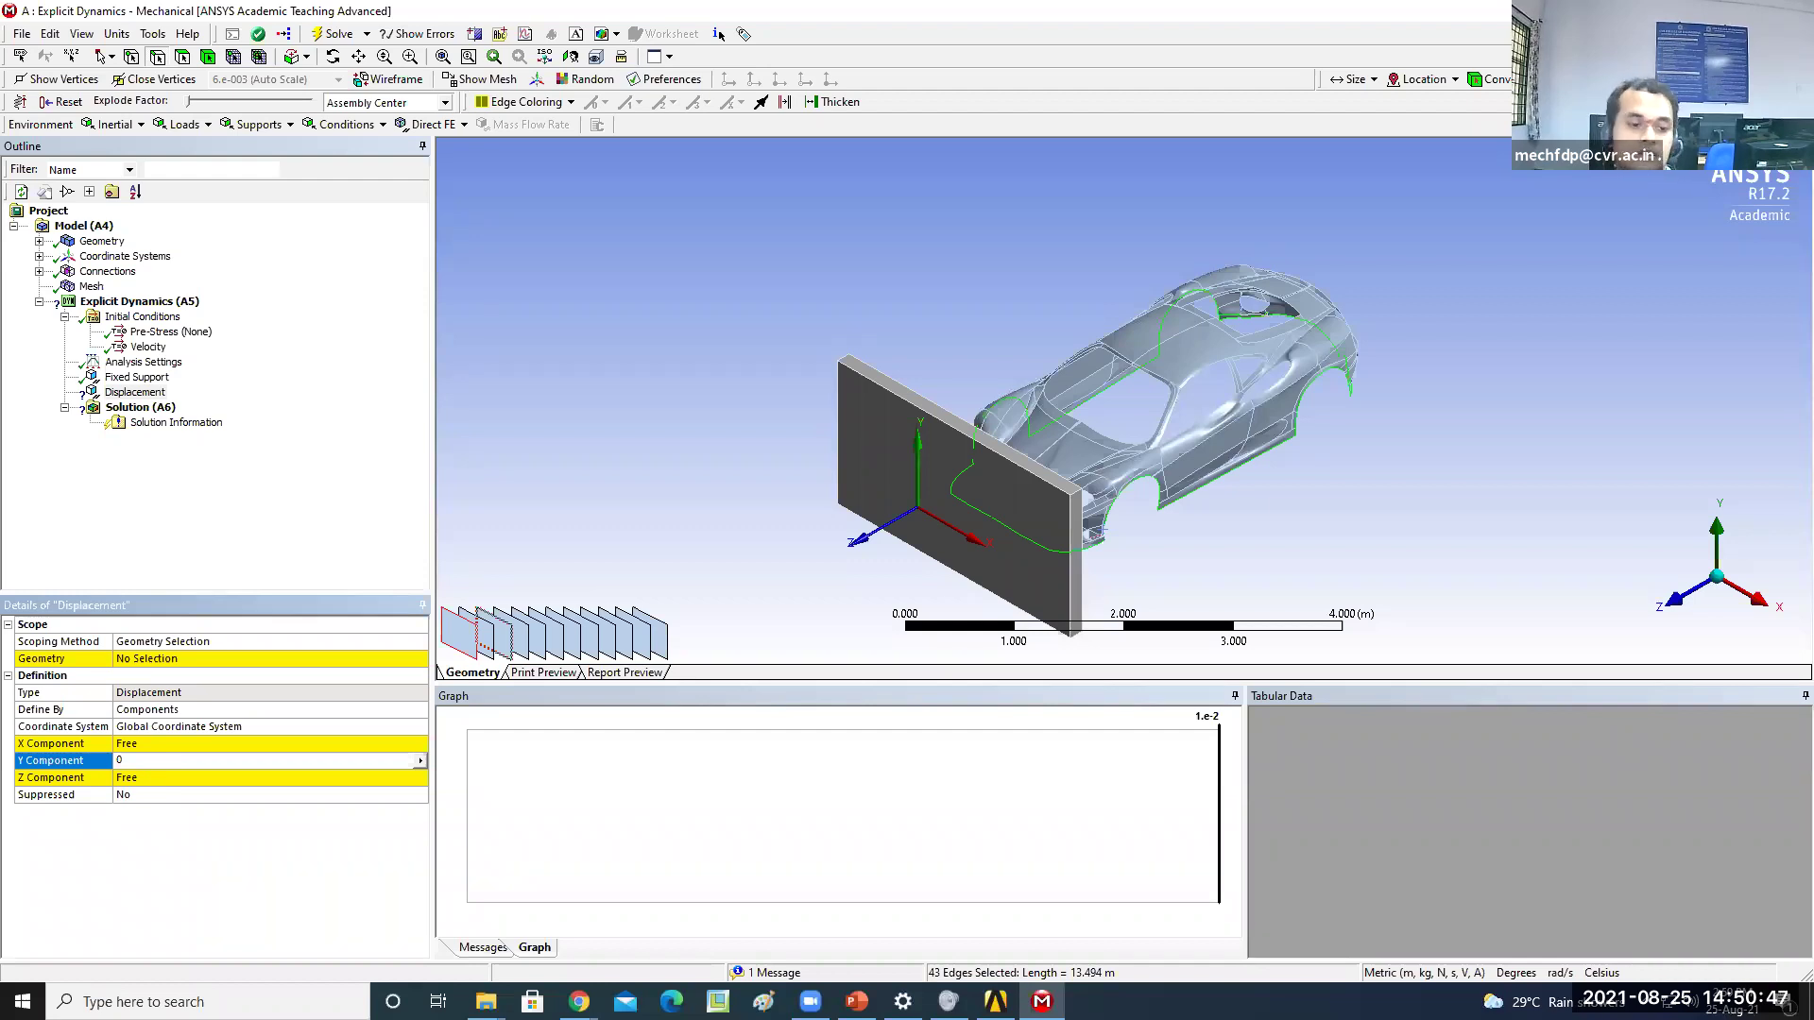
key("Return")
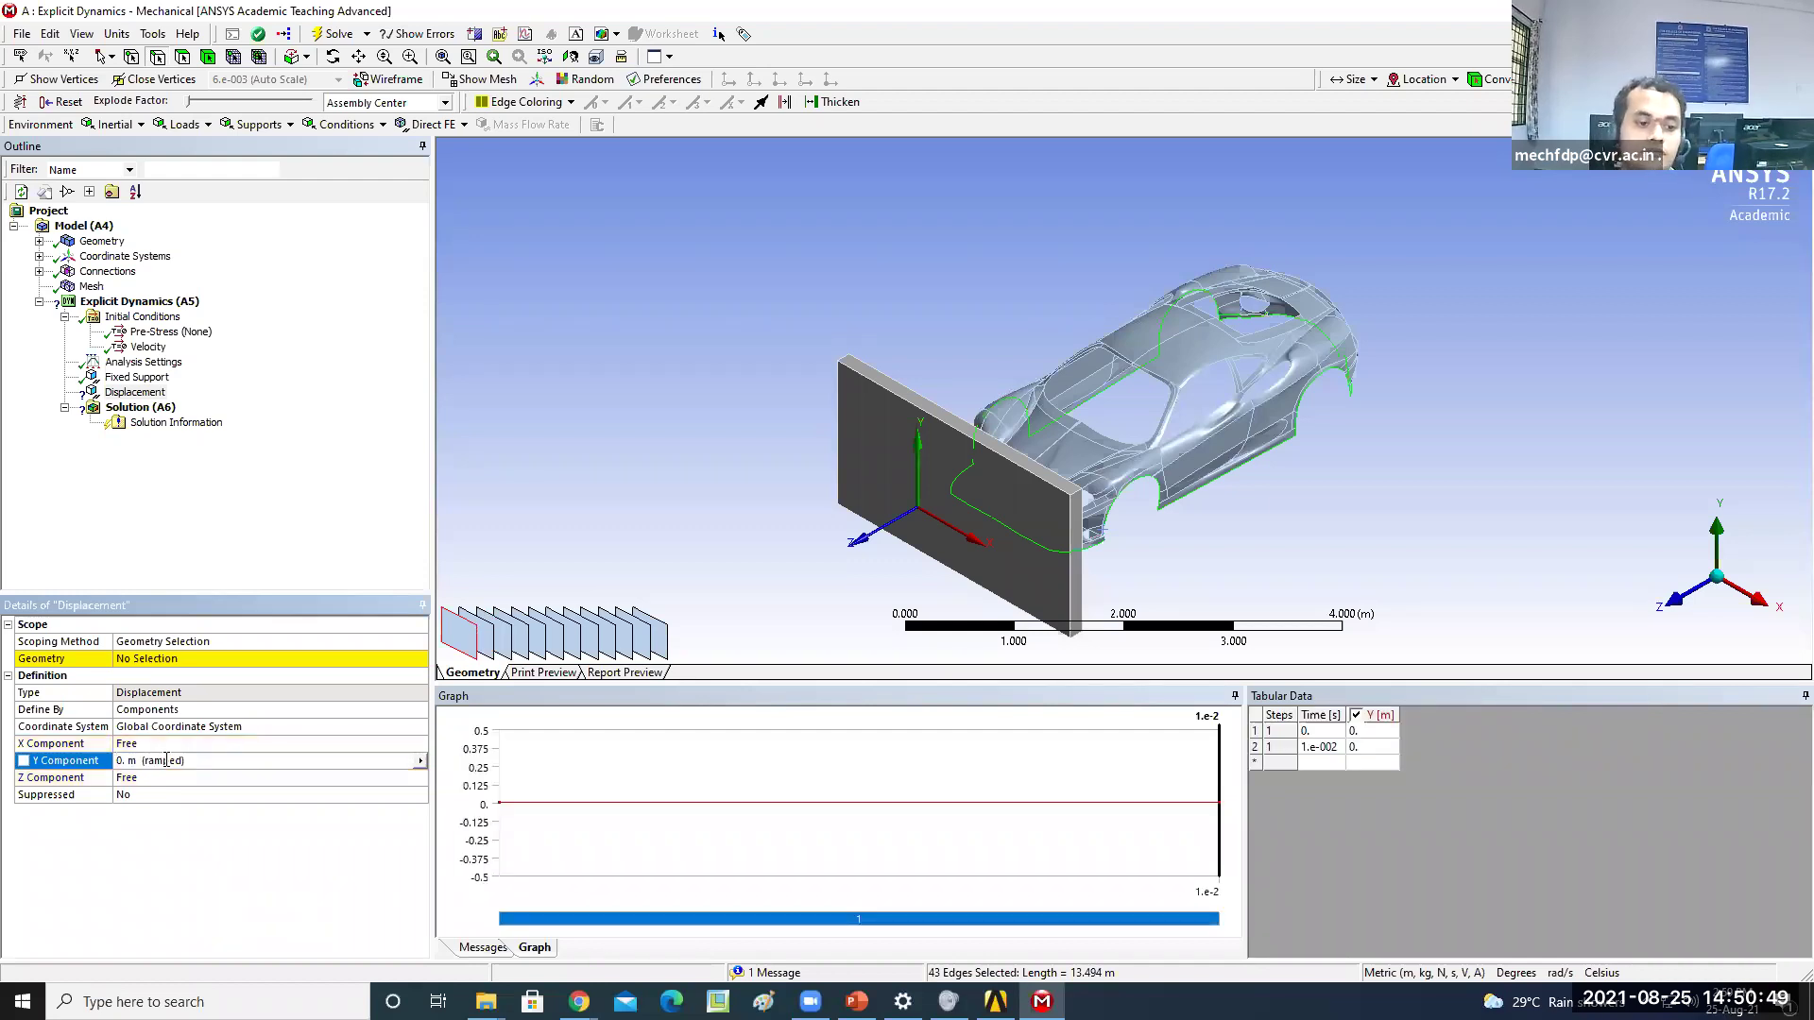
left_click(184, 661)
middle_click_drag(1335, 548, 1272, 490)
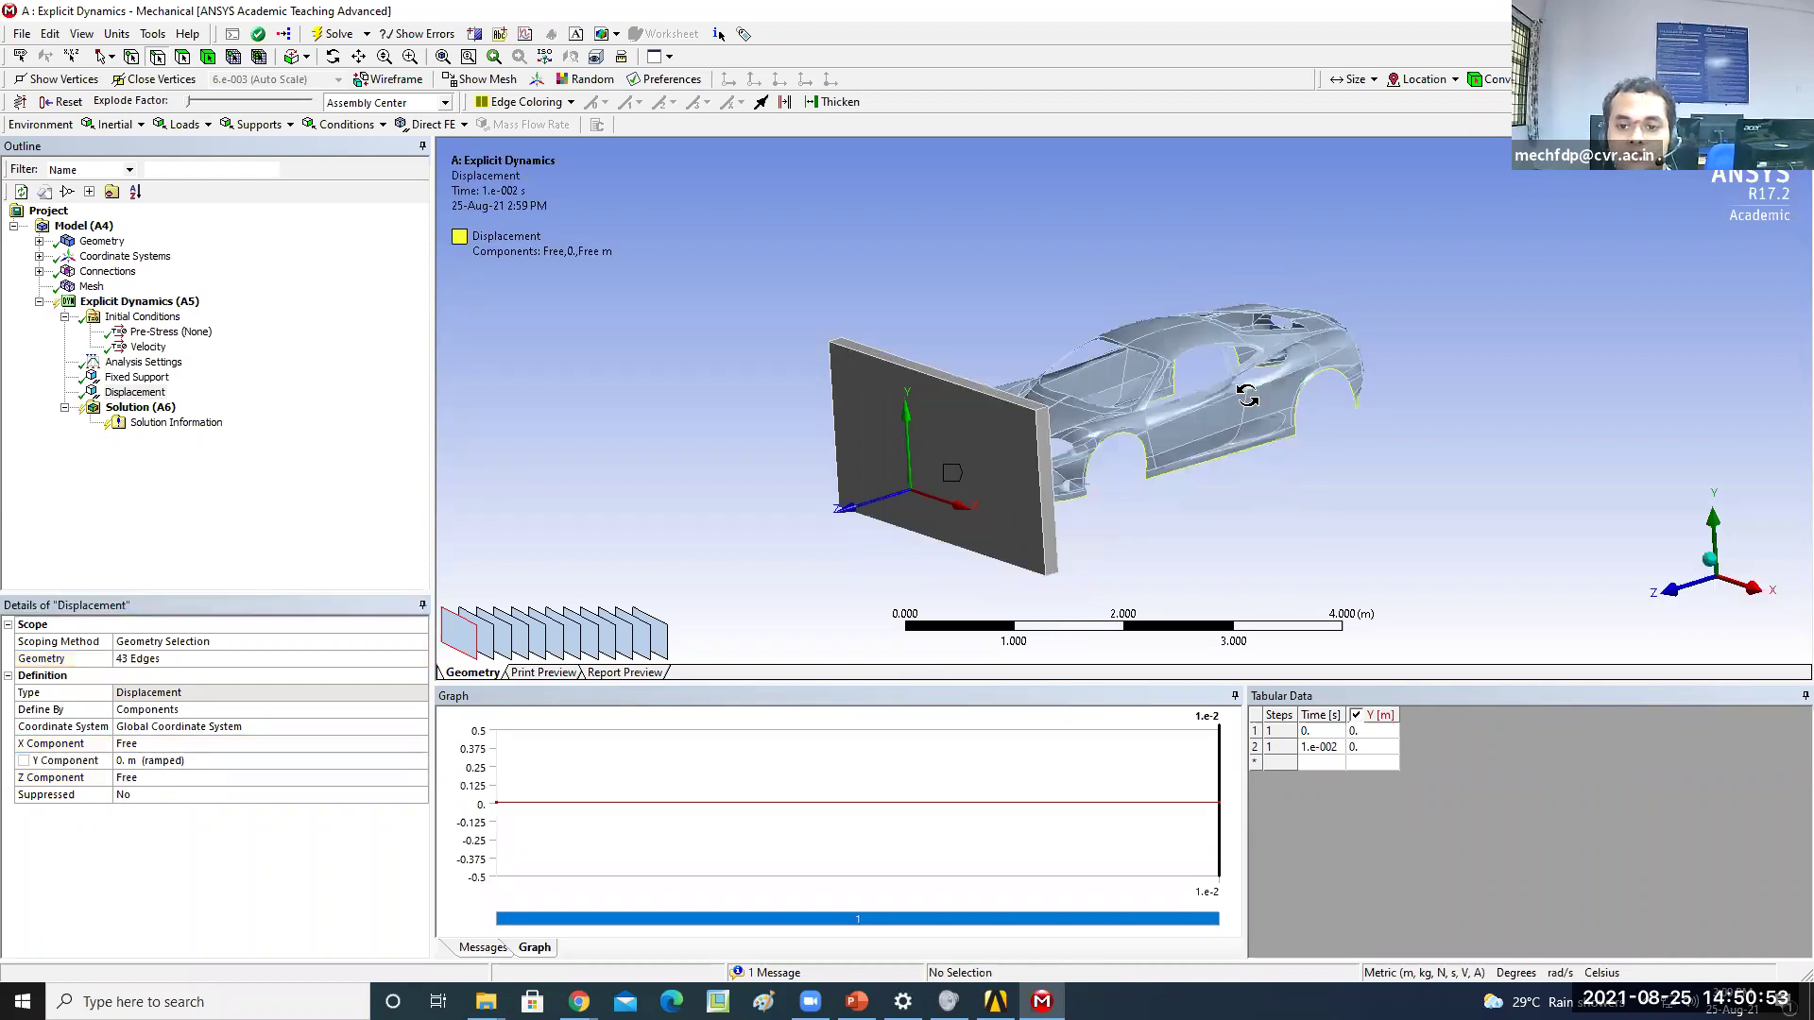
middle_click_drag(1247, 401, 1143, 434)
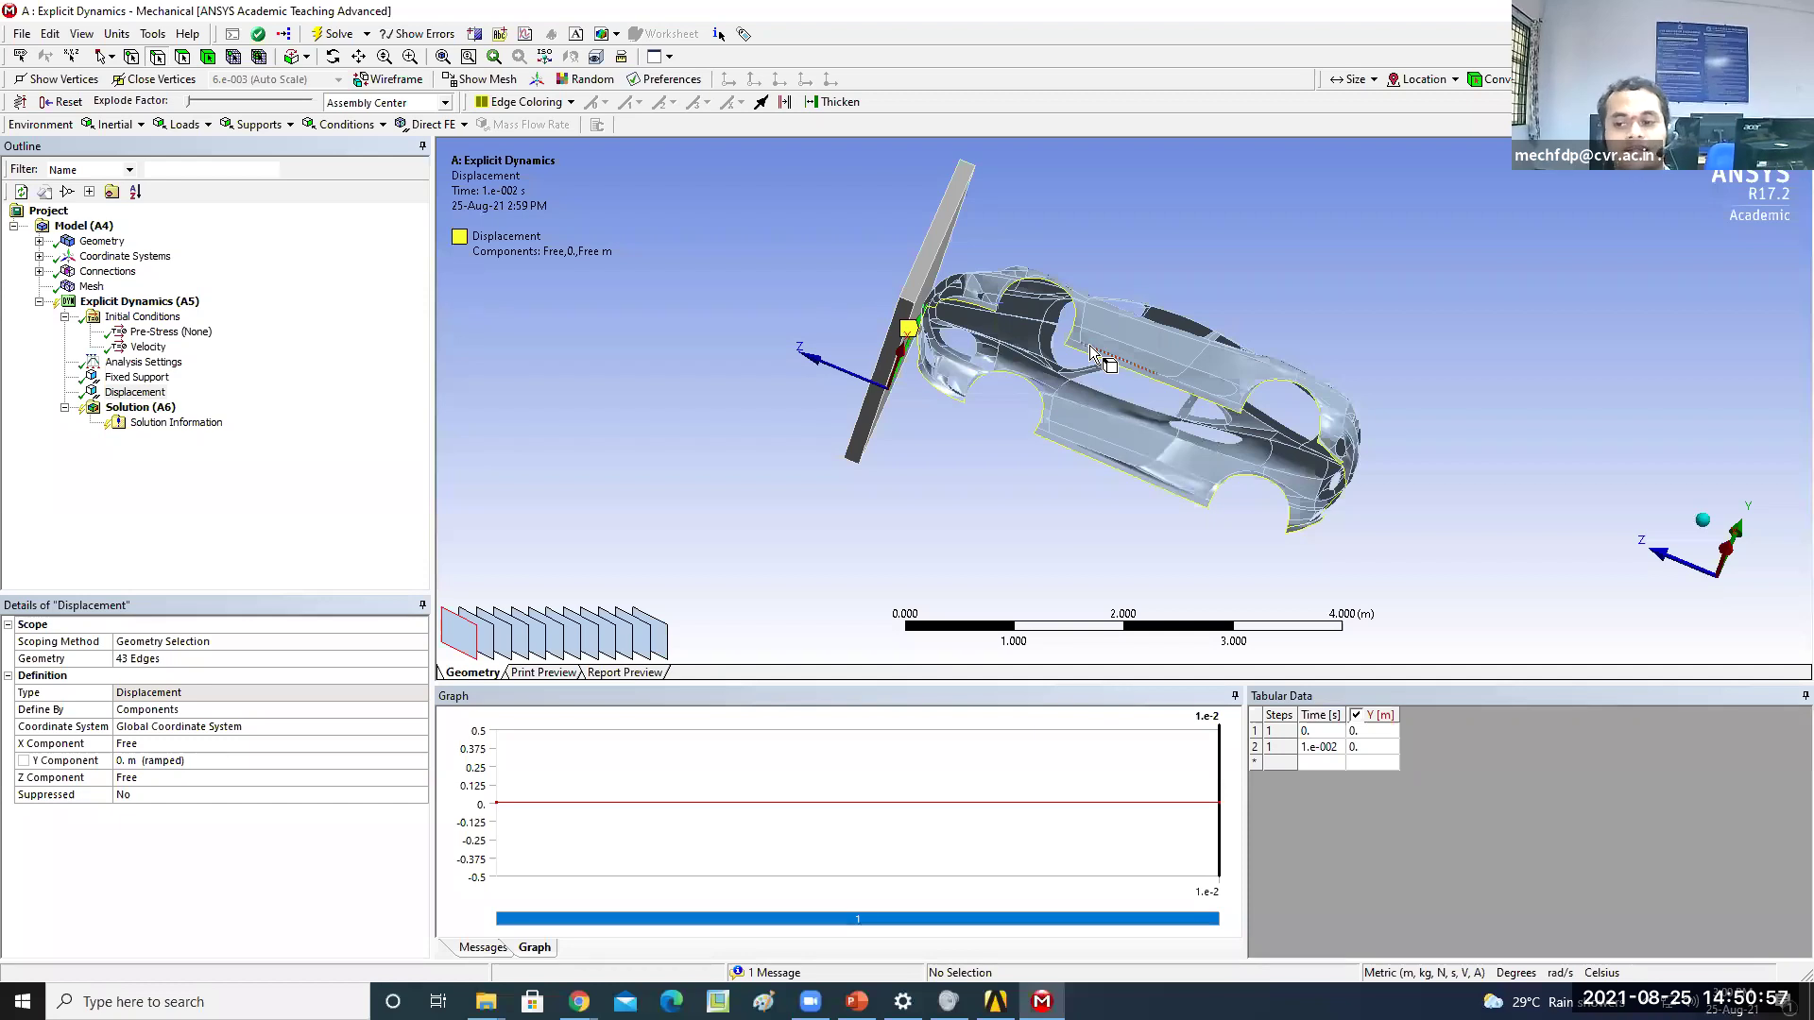
left_click(1703, 522)
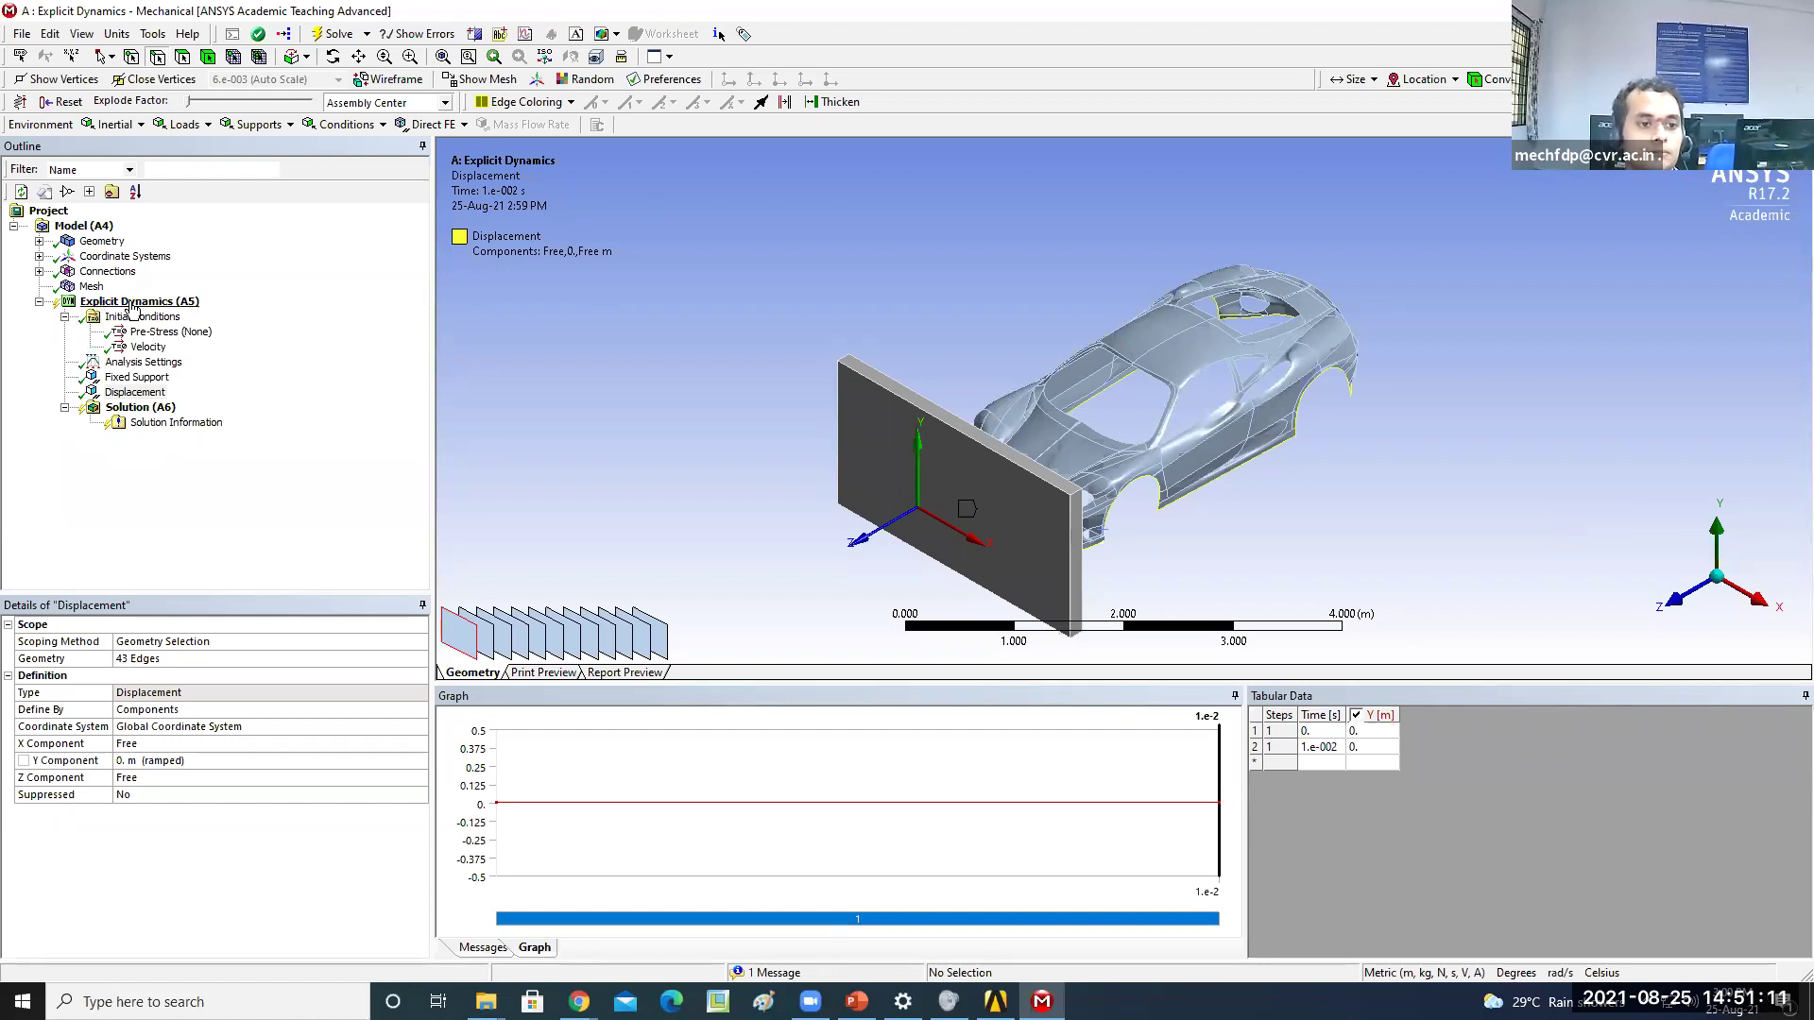
Insert a Total Deformation result under the solution
left_click(154, 408)
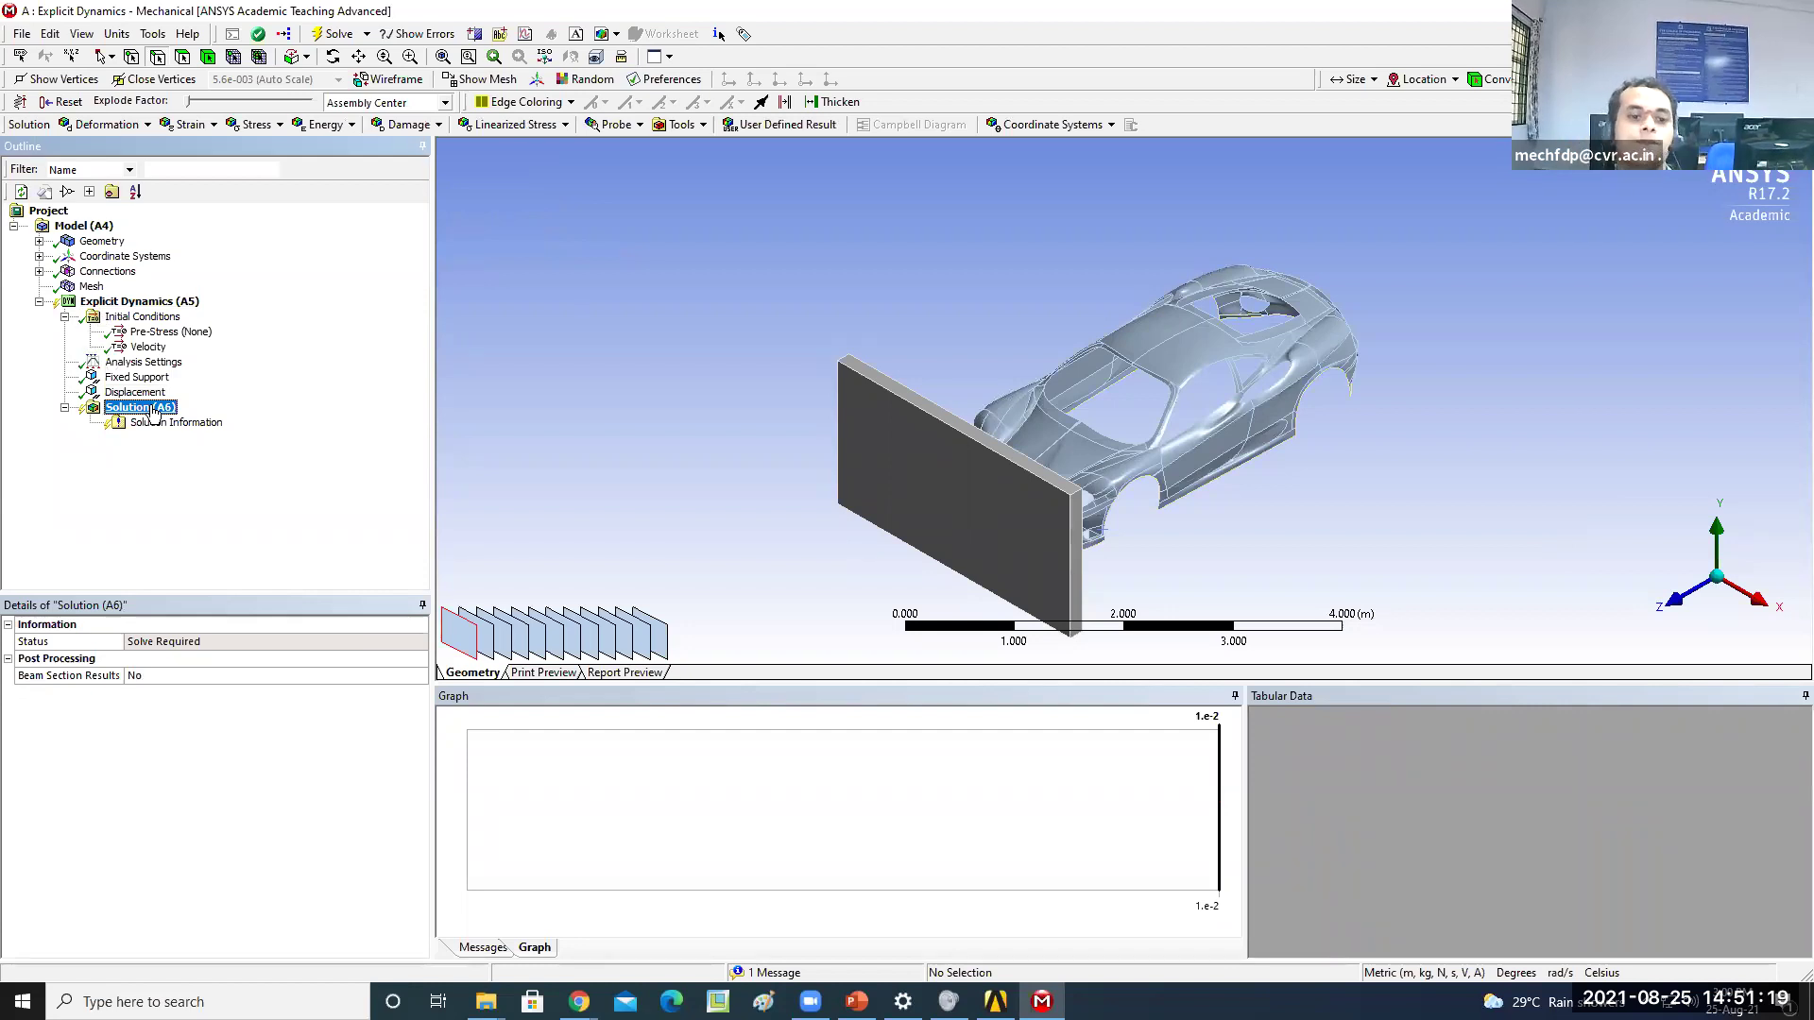
right_click(154, 409)
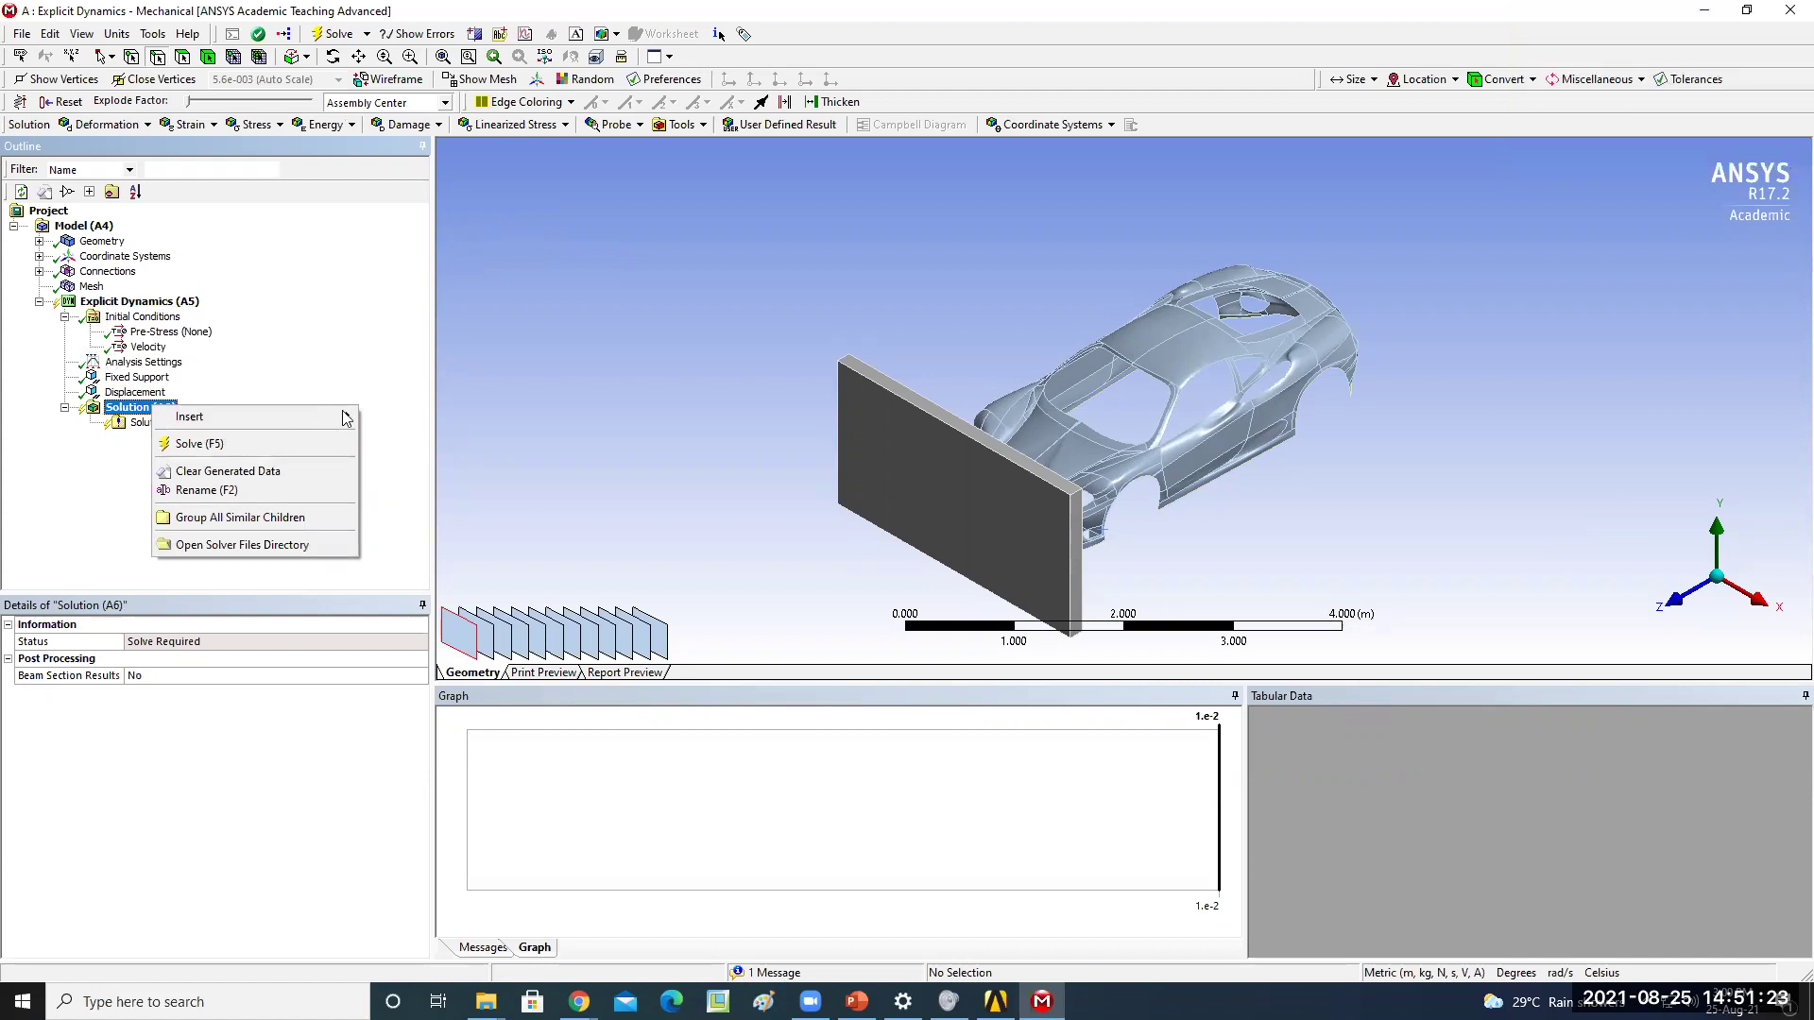
mouse_move(342, 417)
mouse_move(422, 443)
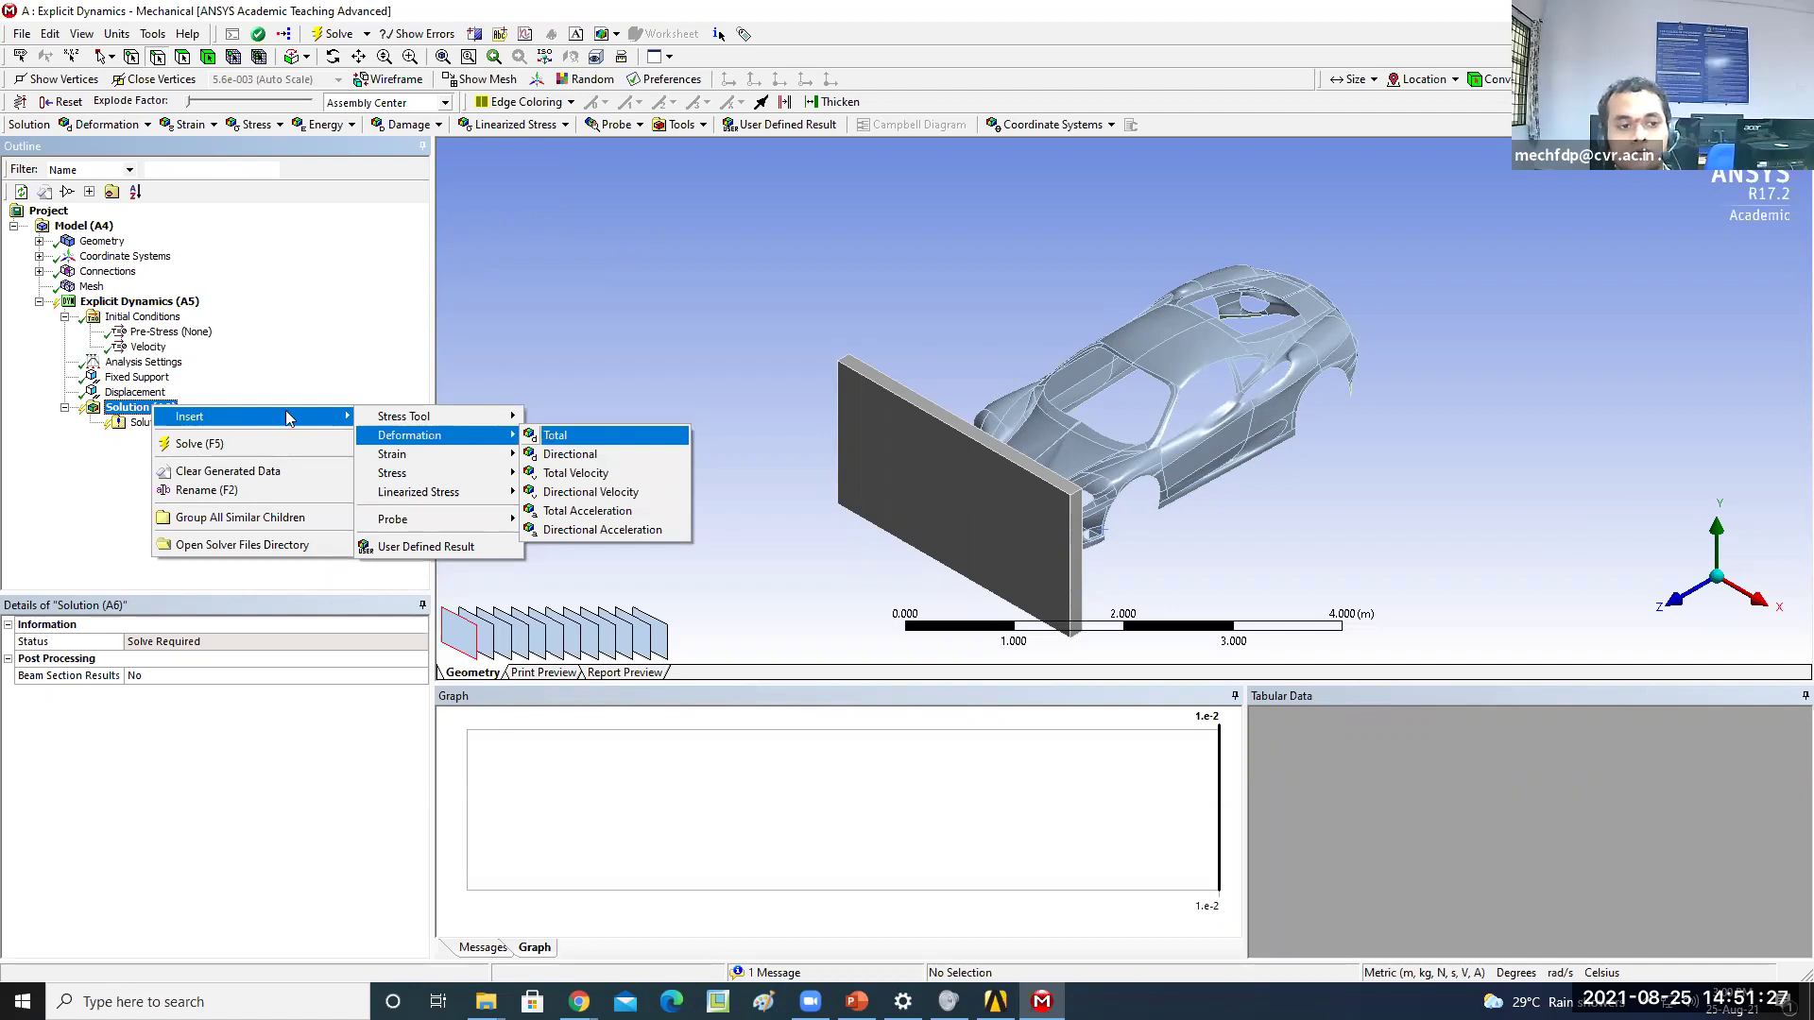
left_click(555, 436)
Insert a Directional Deformation result under the solution and set its orientation to the Z axis
right_click(162, 407)
mouse_move(274, 416)
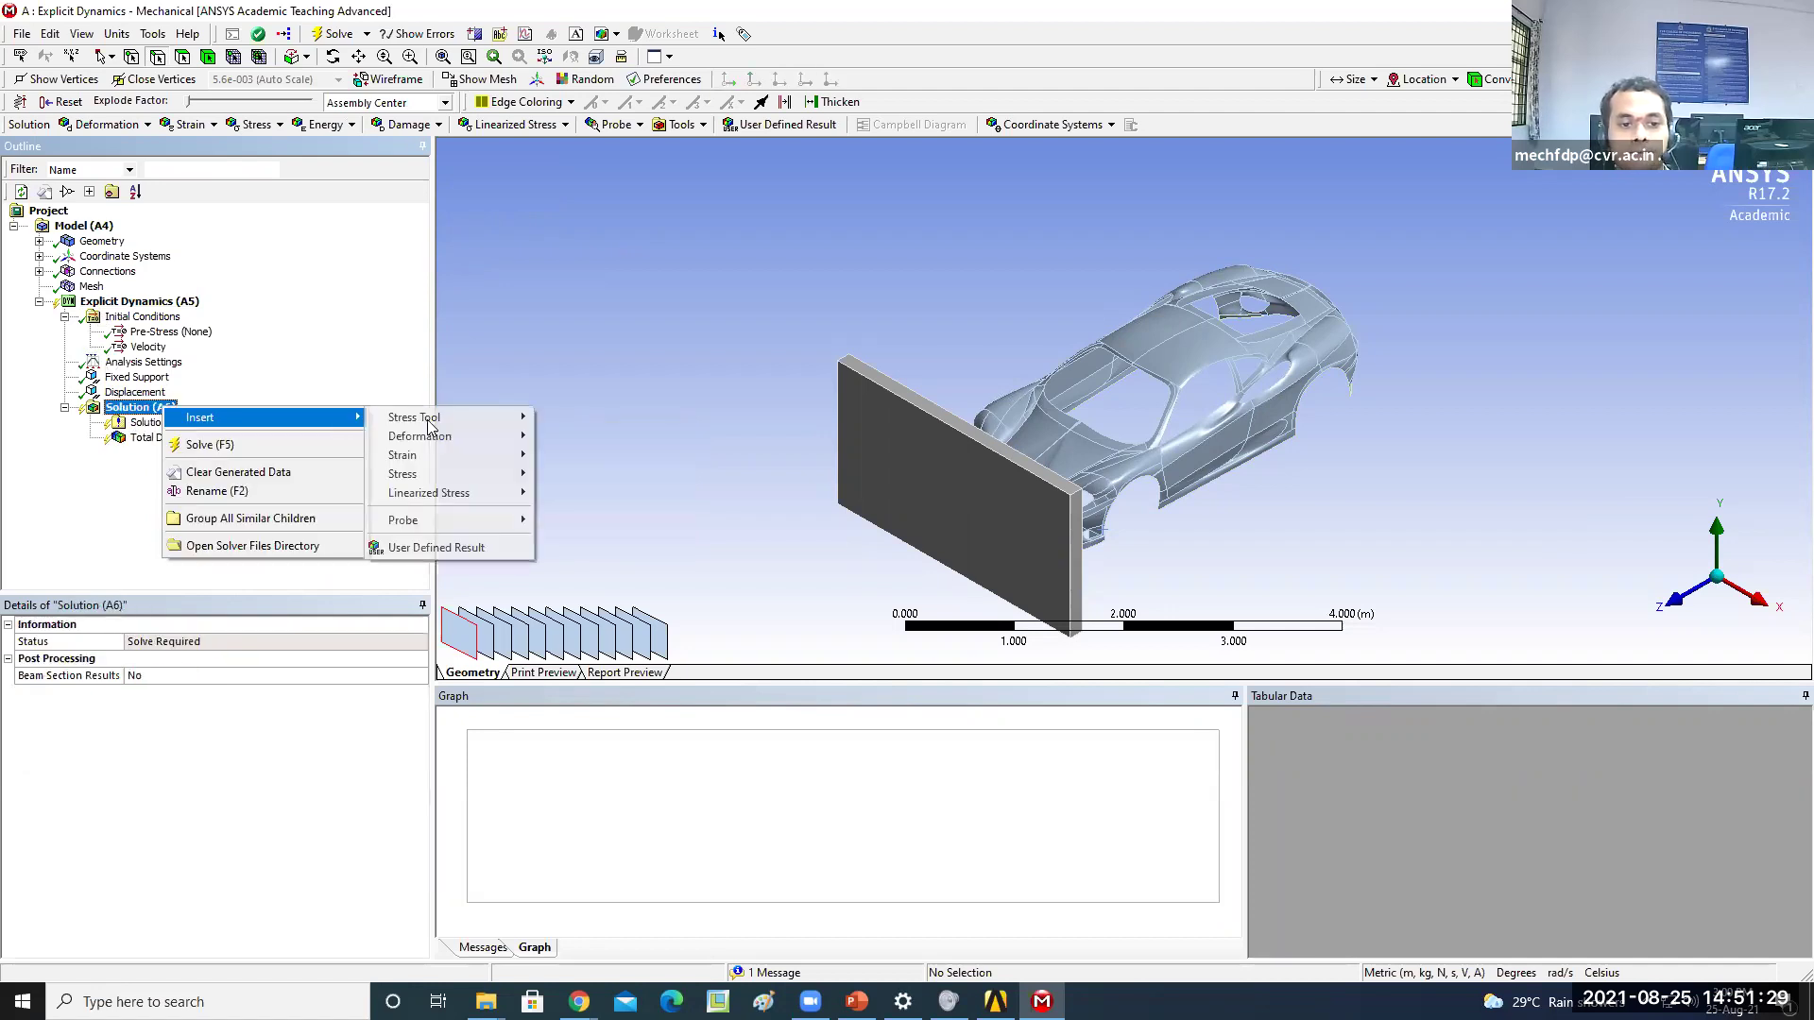
mouse_move(519, 441)
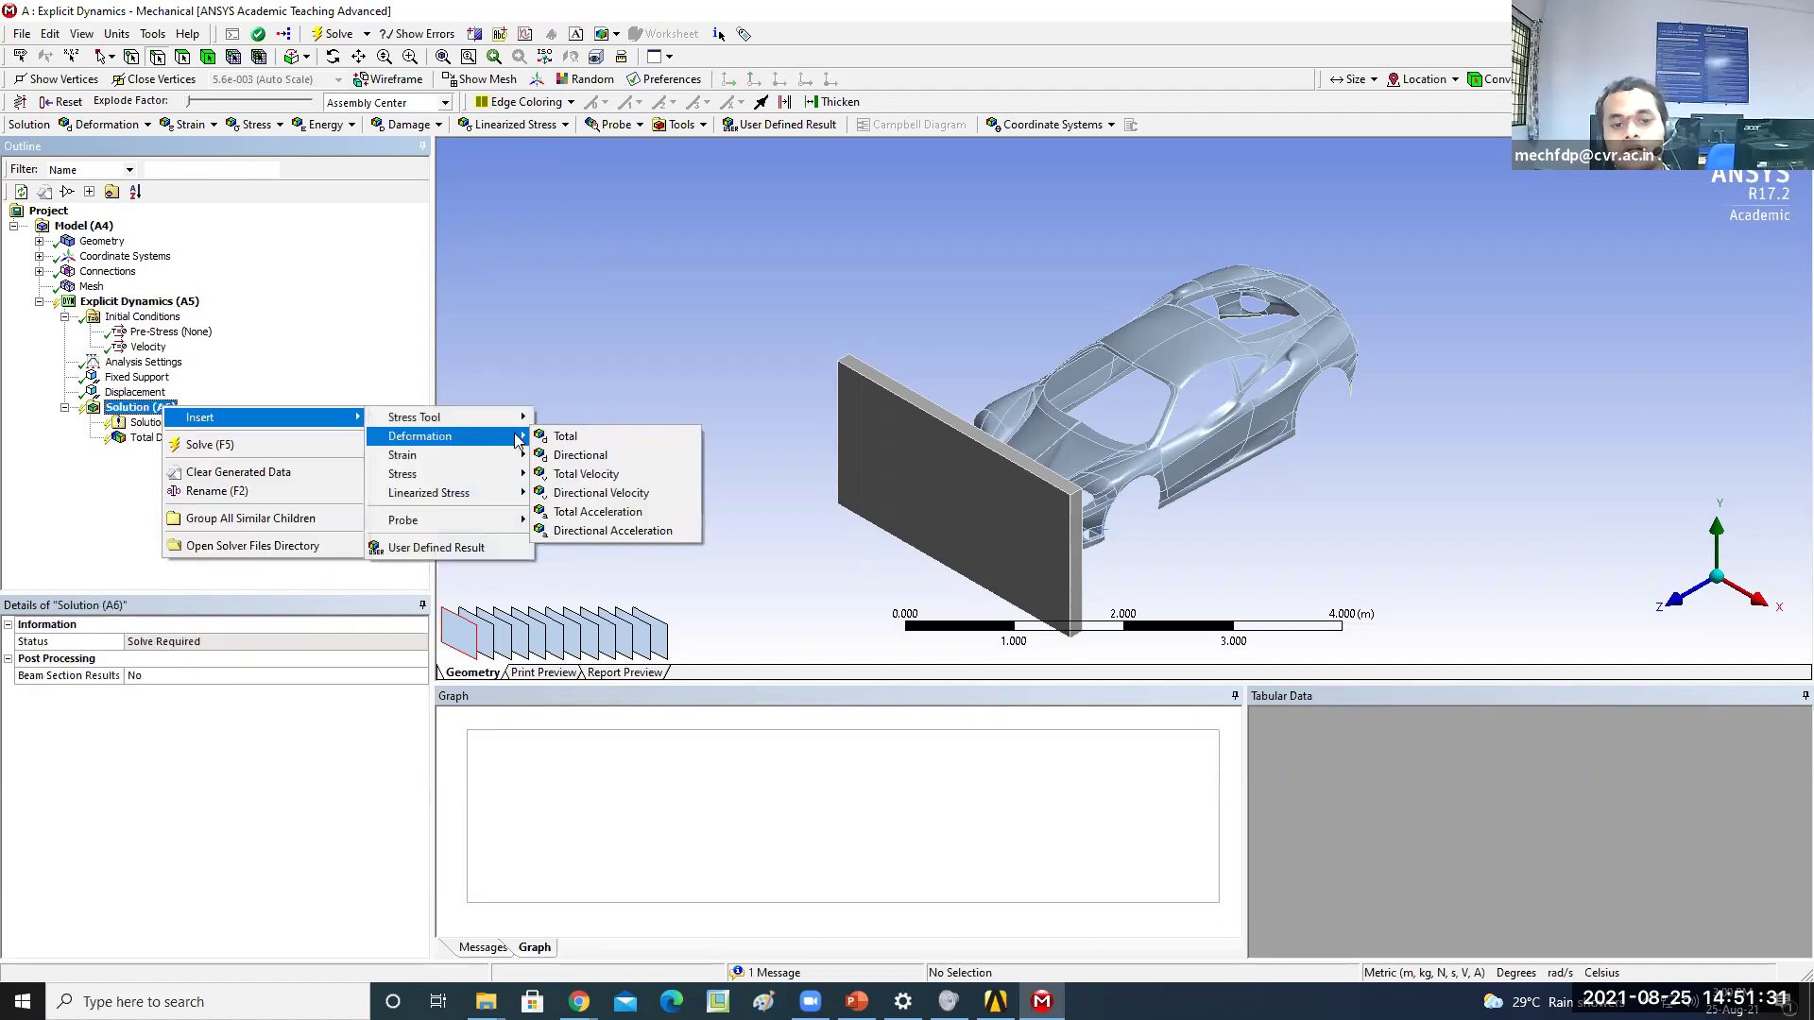
left_click(574, 455)
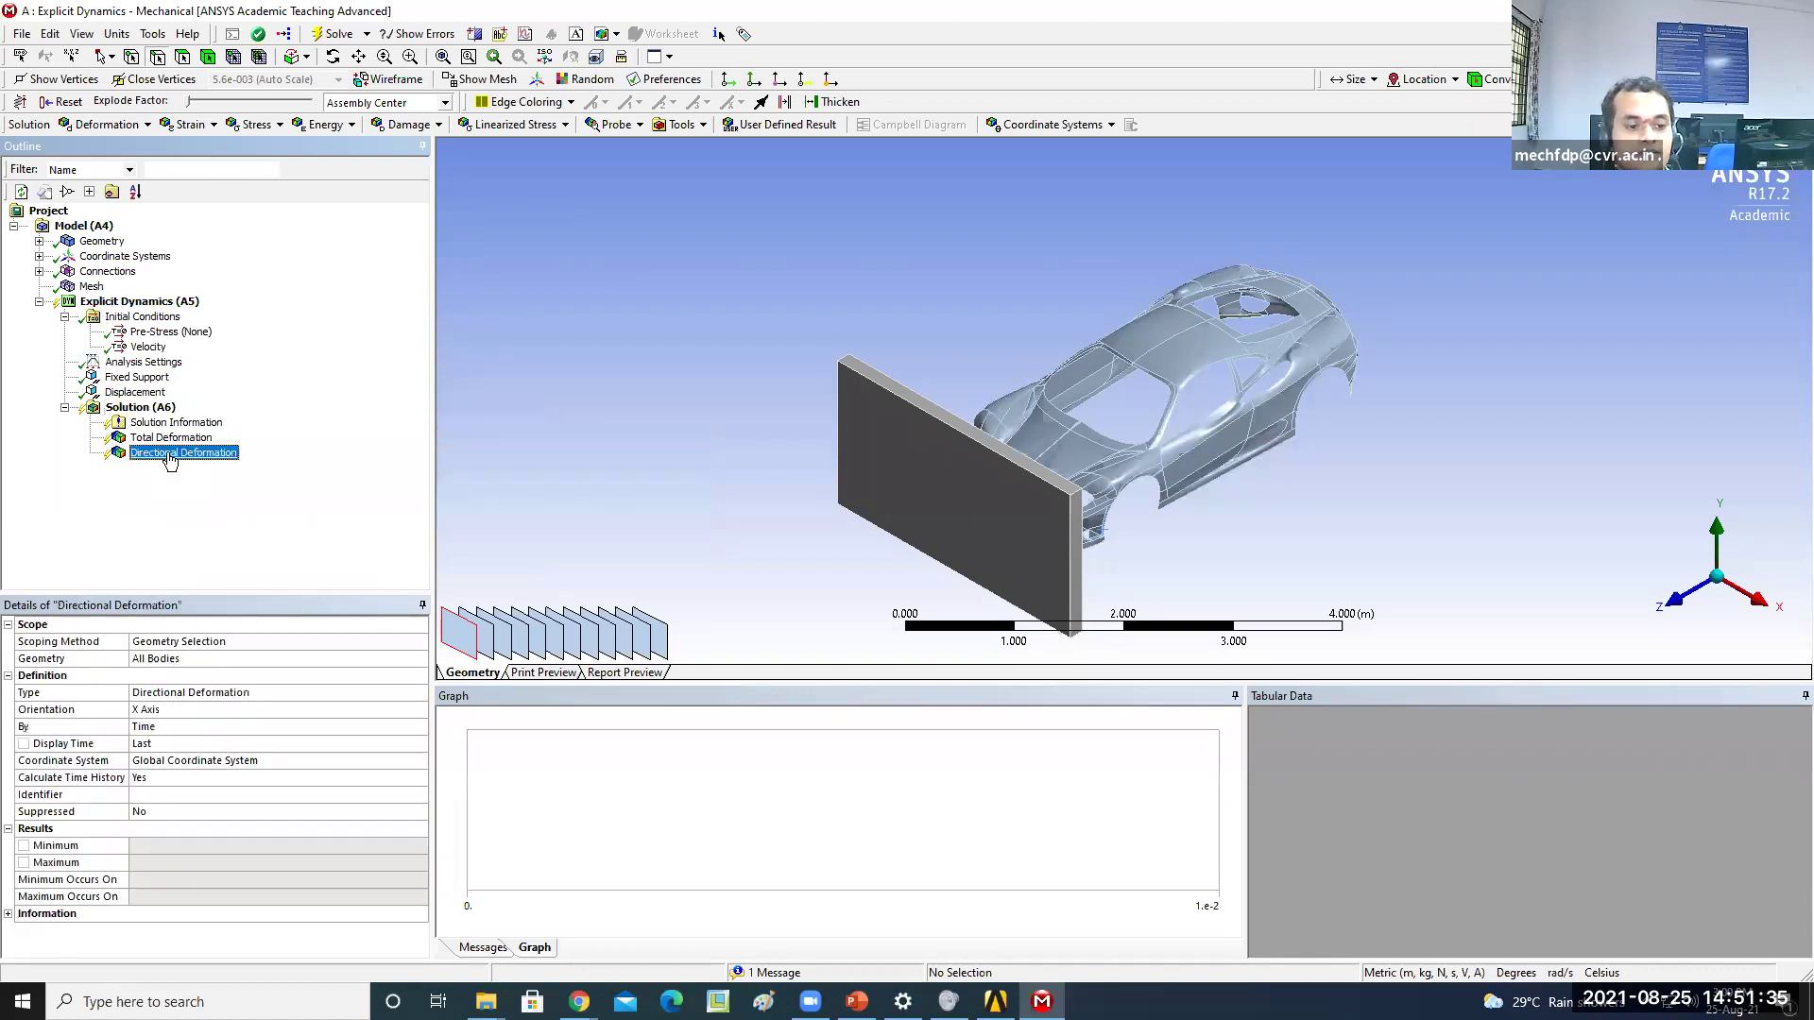
left_click(189, 710)
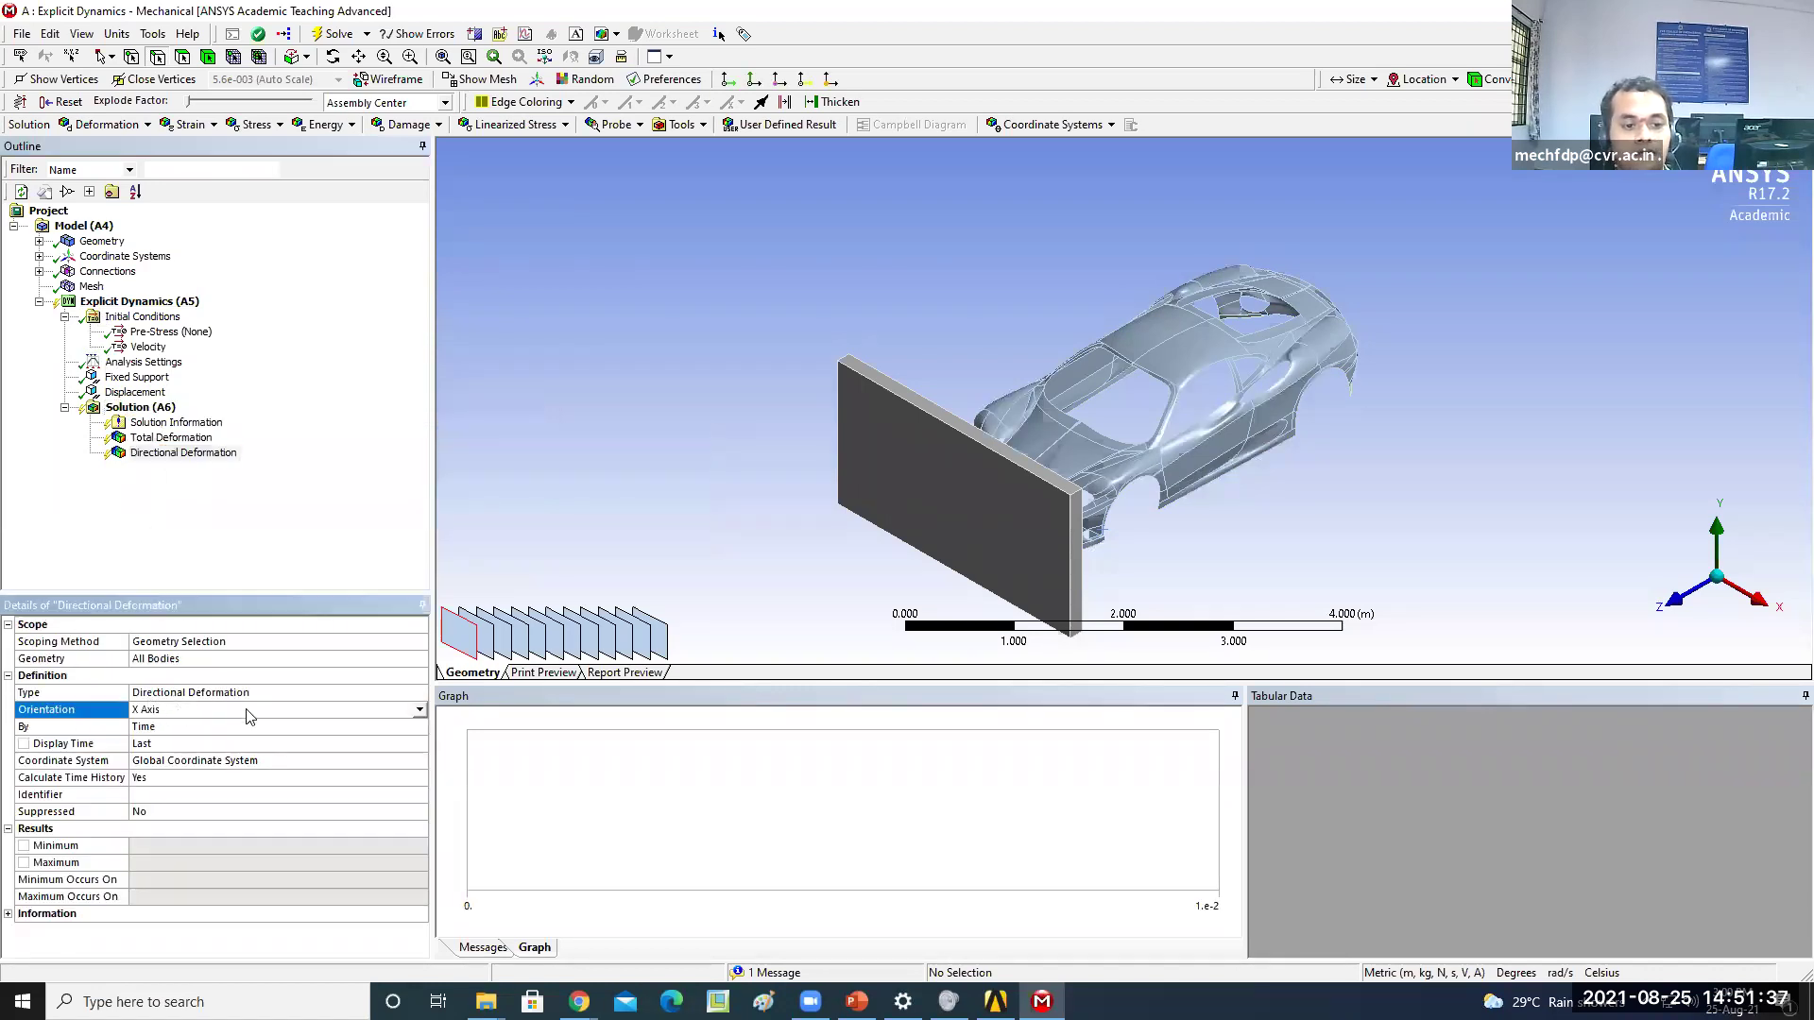
left_click(417, 711)
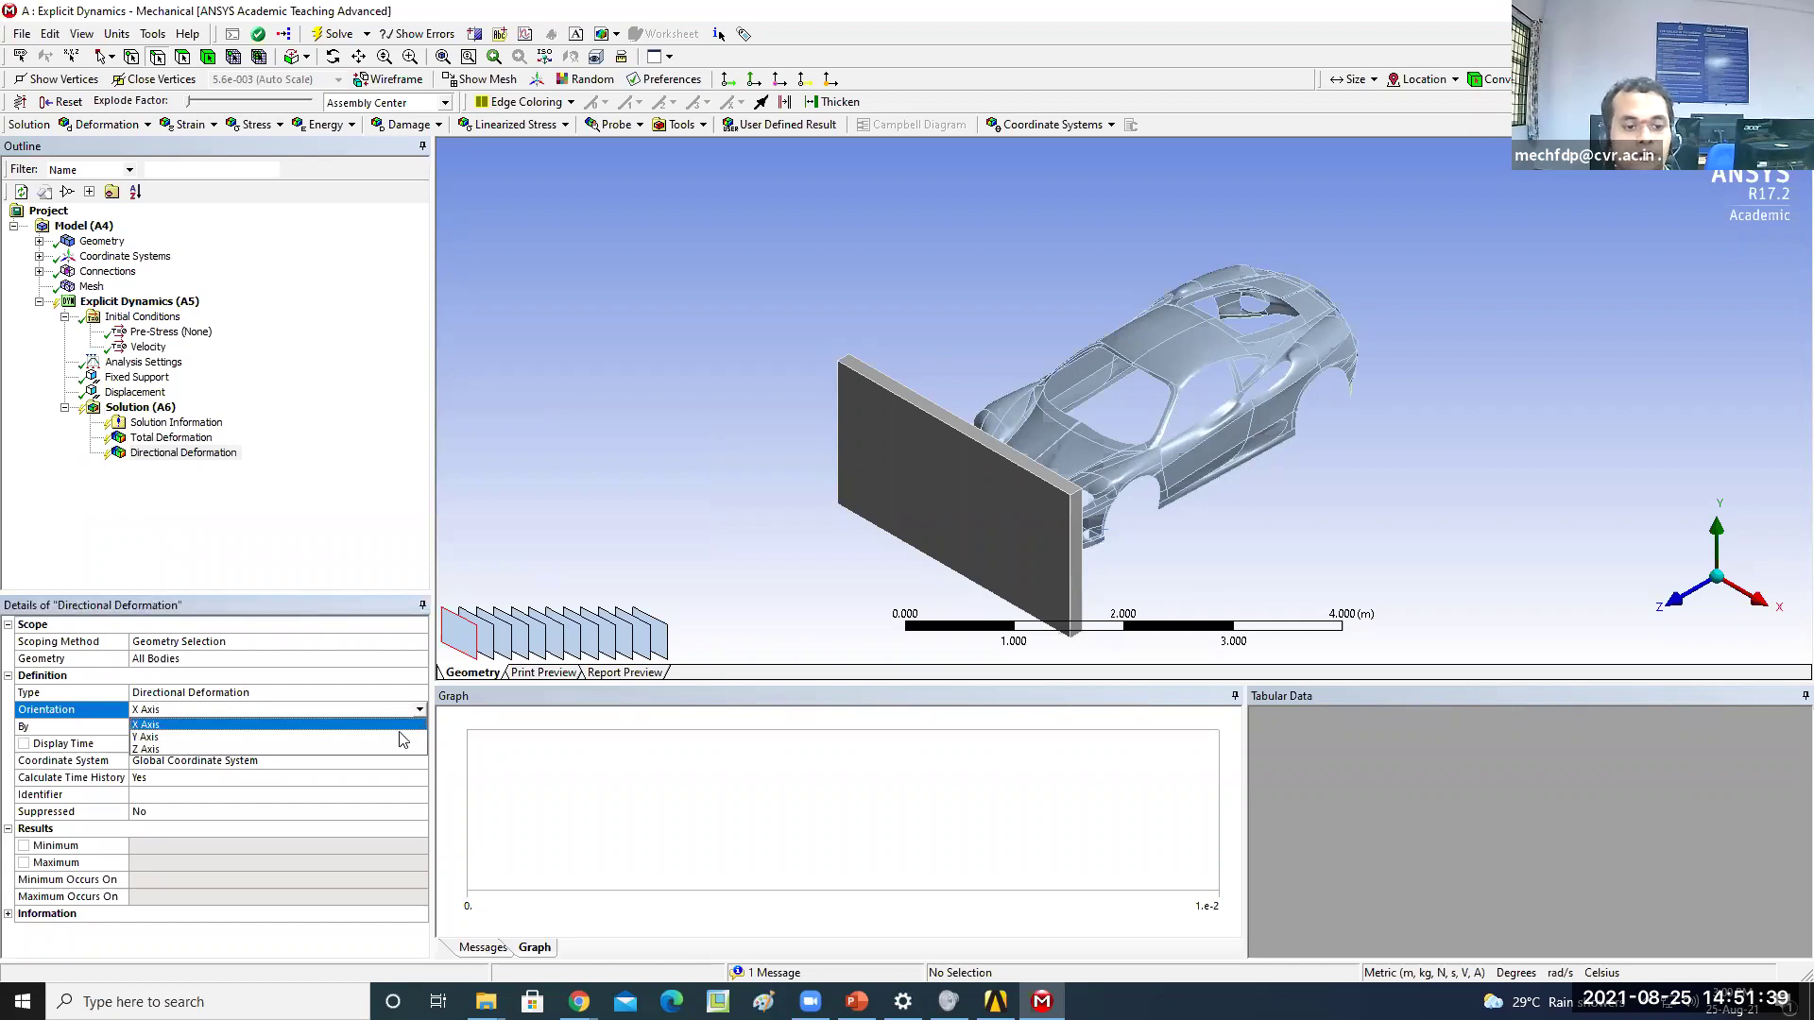
left_click(396, 749)
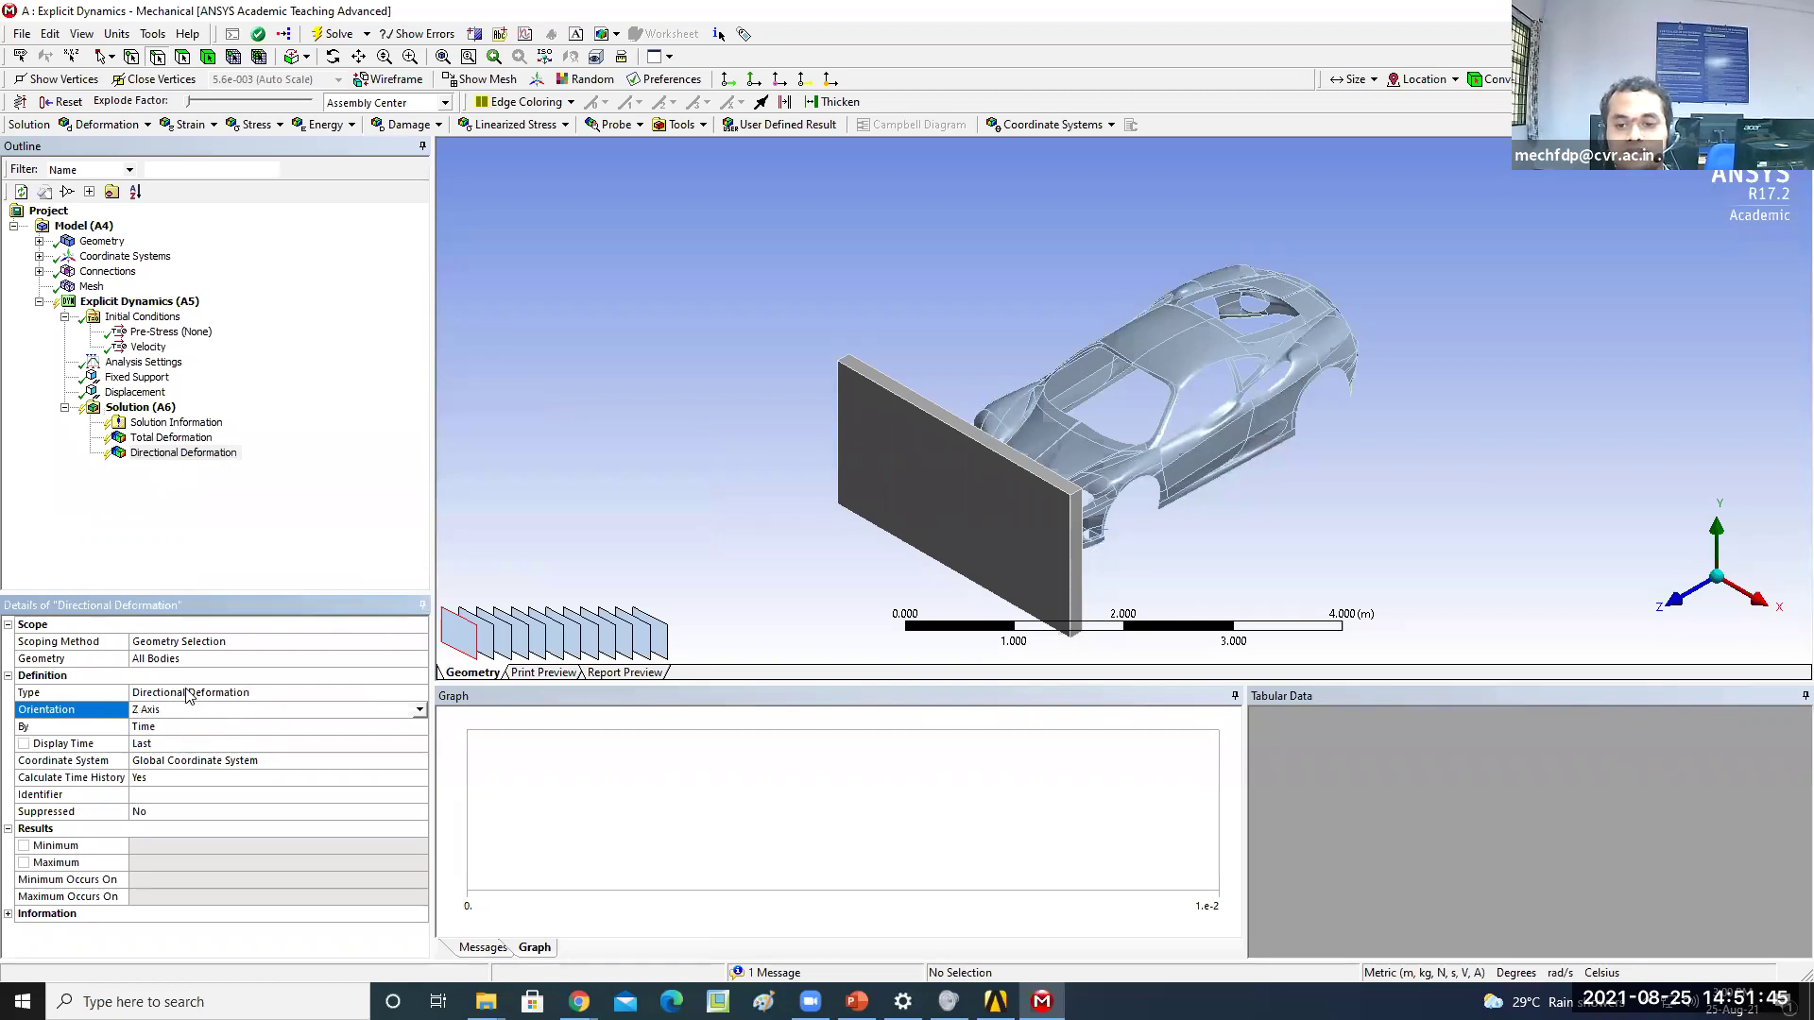
left_click(184, 441)
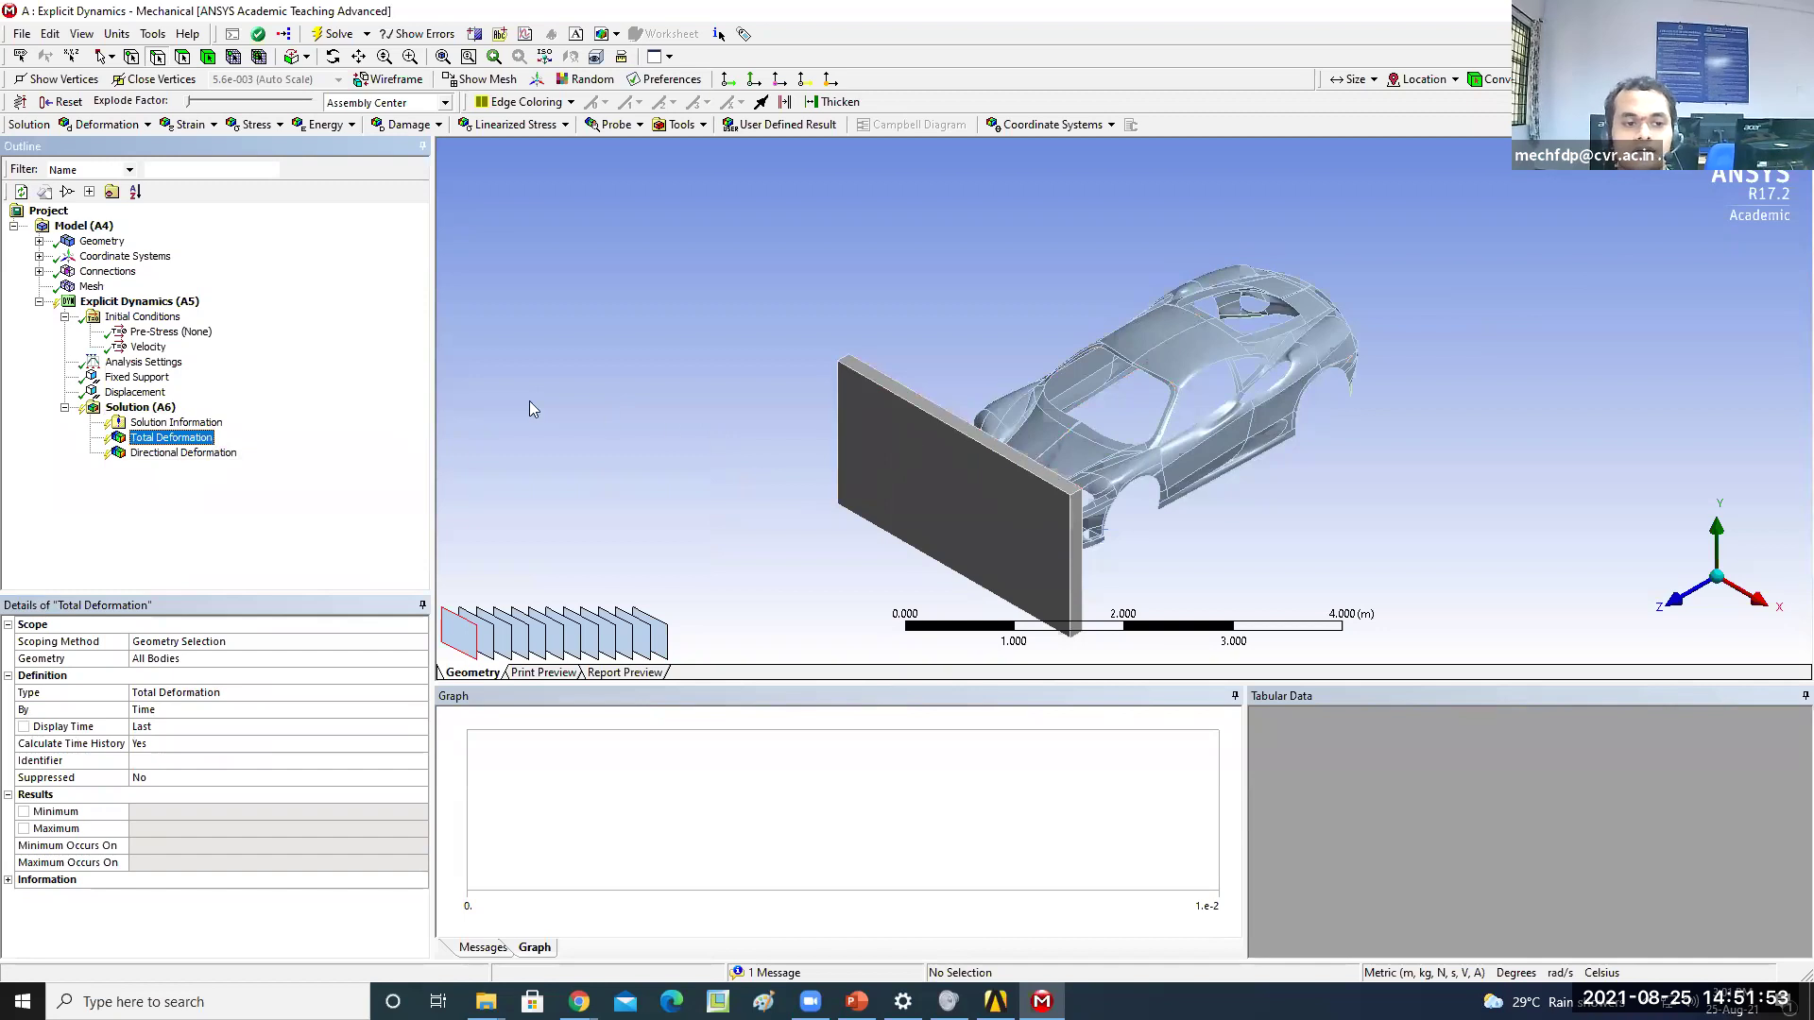
Insert an Equivalent (von-Mises) stress result under the solution
left_click(151, 408)
right_click(165, 412)
mouse_move(212, 429)
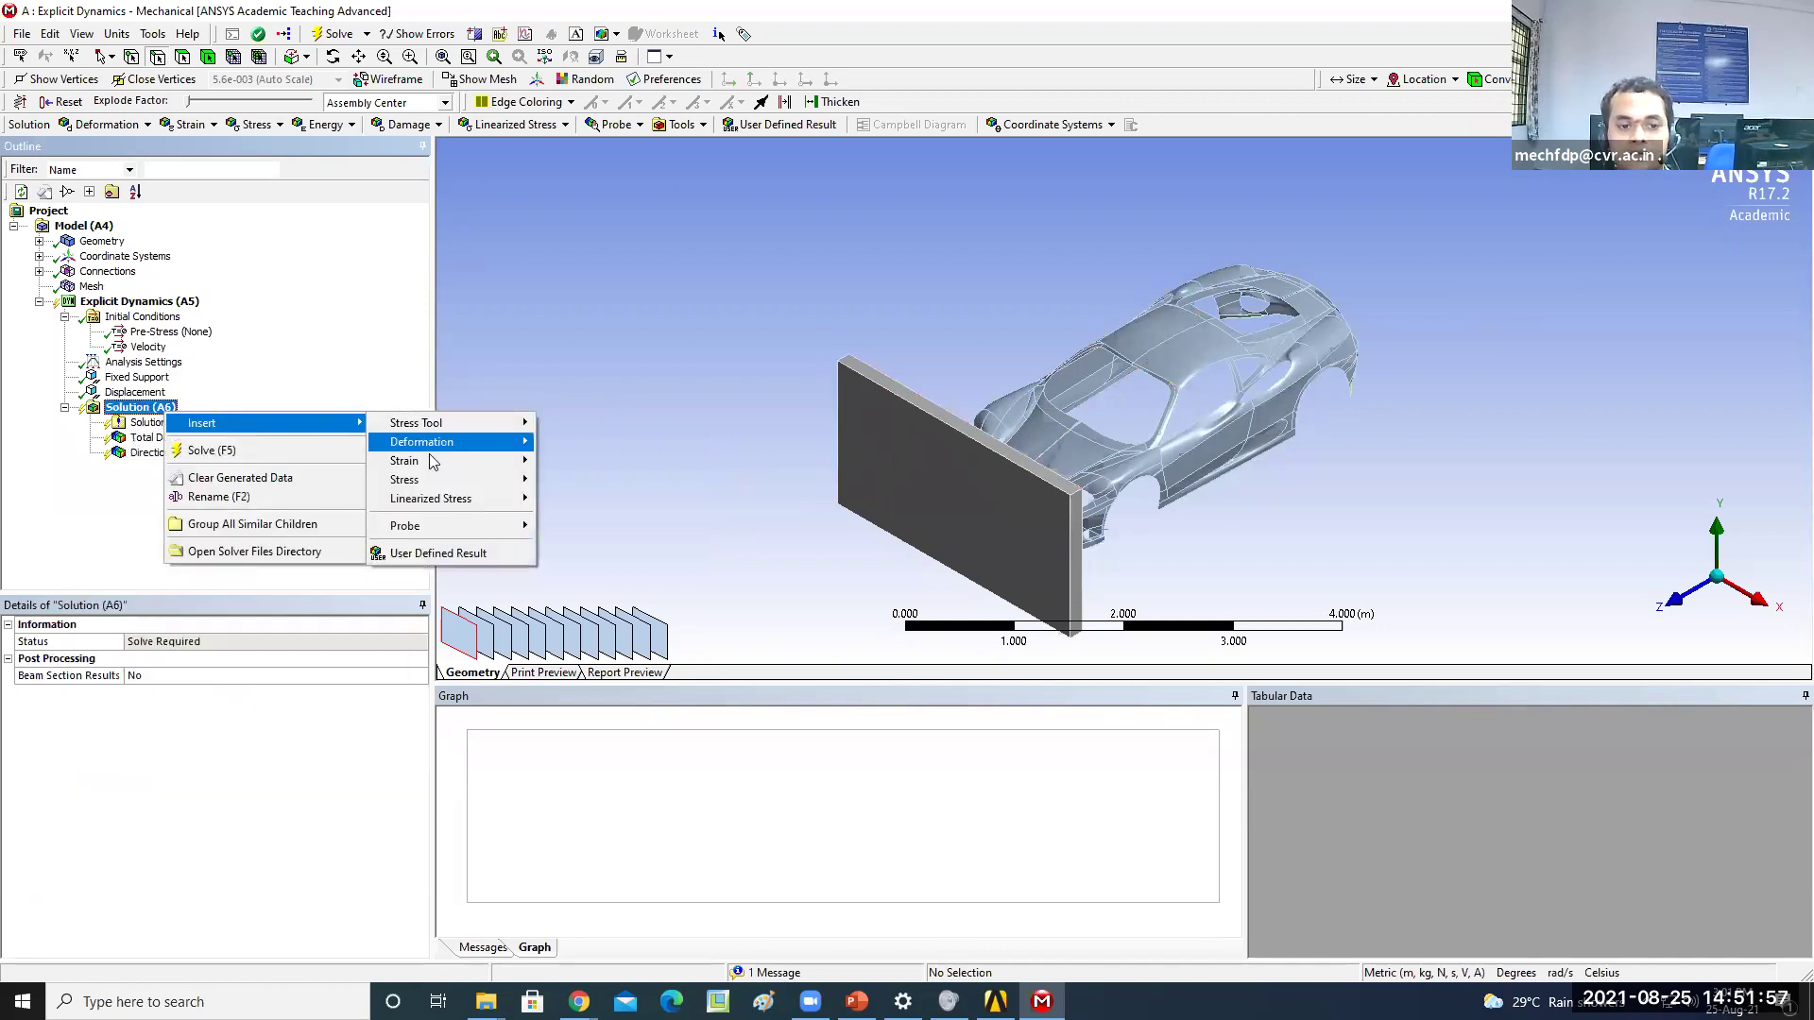
mouse_move(435, 482)
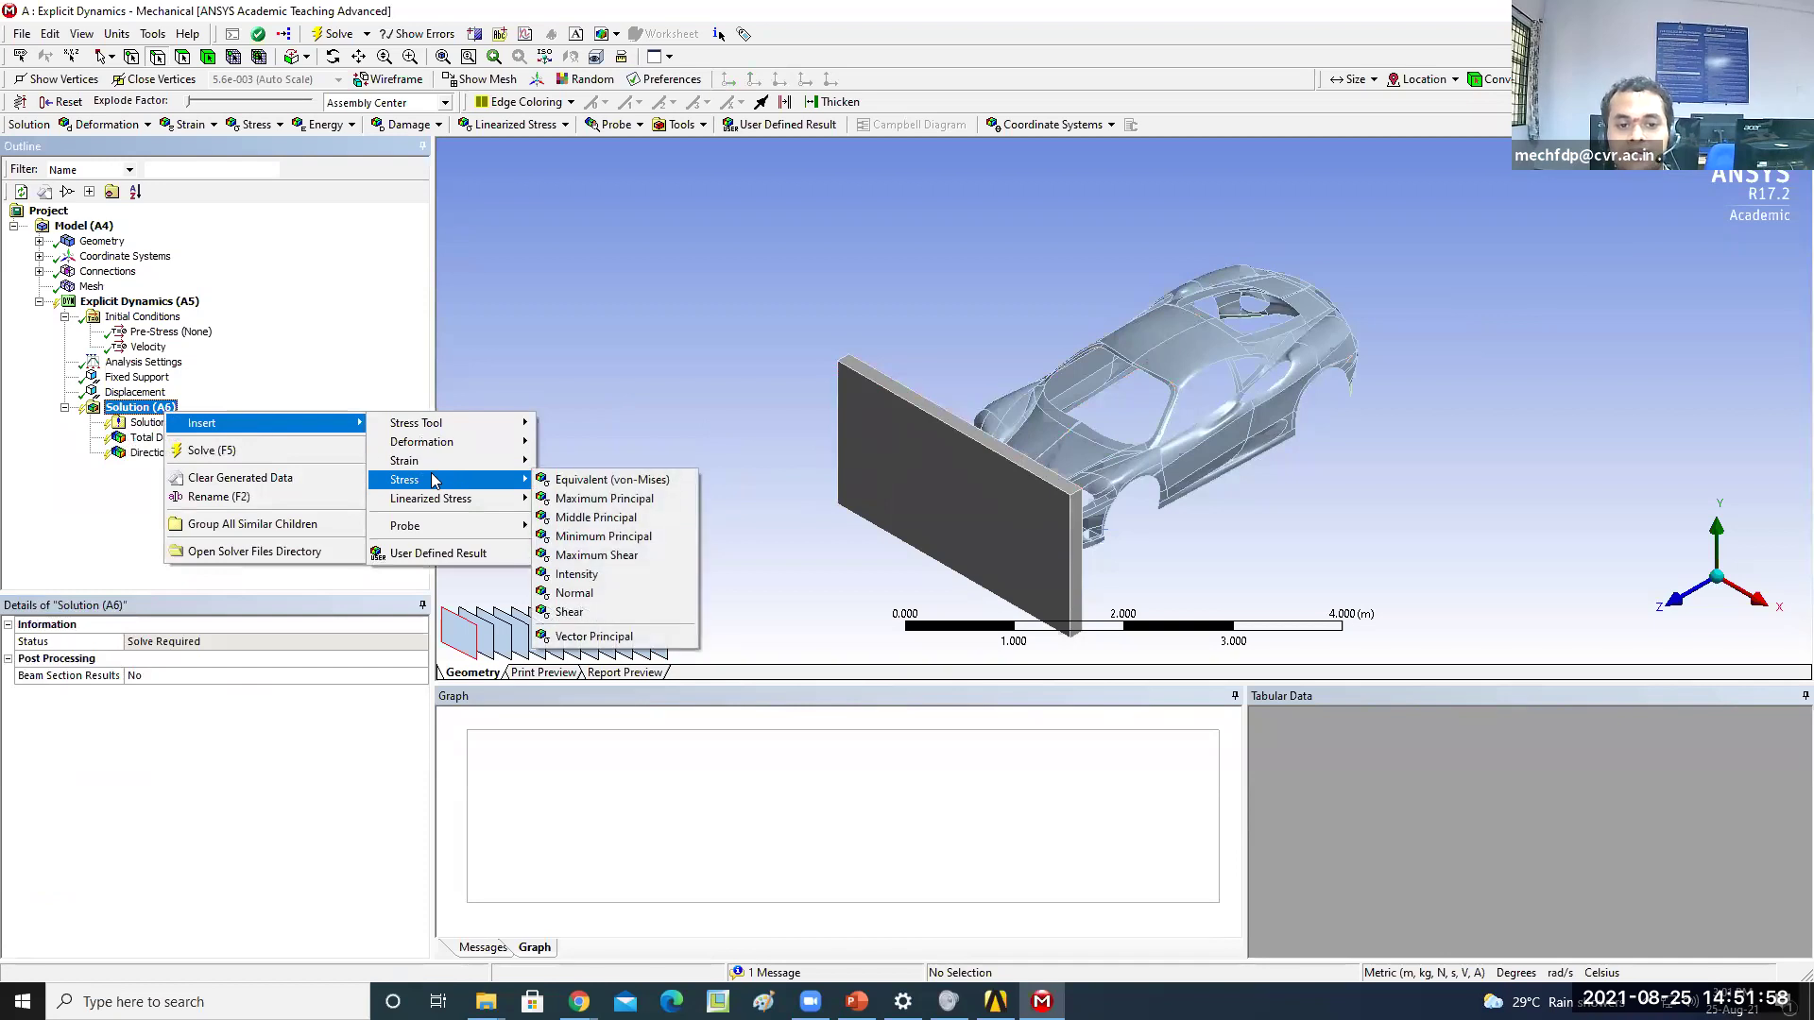
left_click(609, 480)
Insert an Equivalent (von-Mises) strain result under the solution
left_click(124, 410)
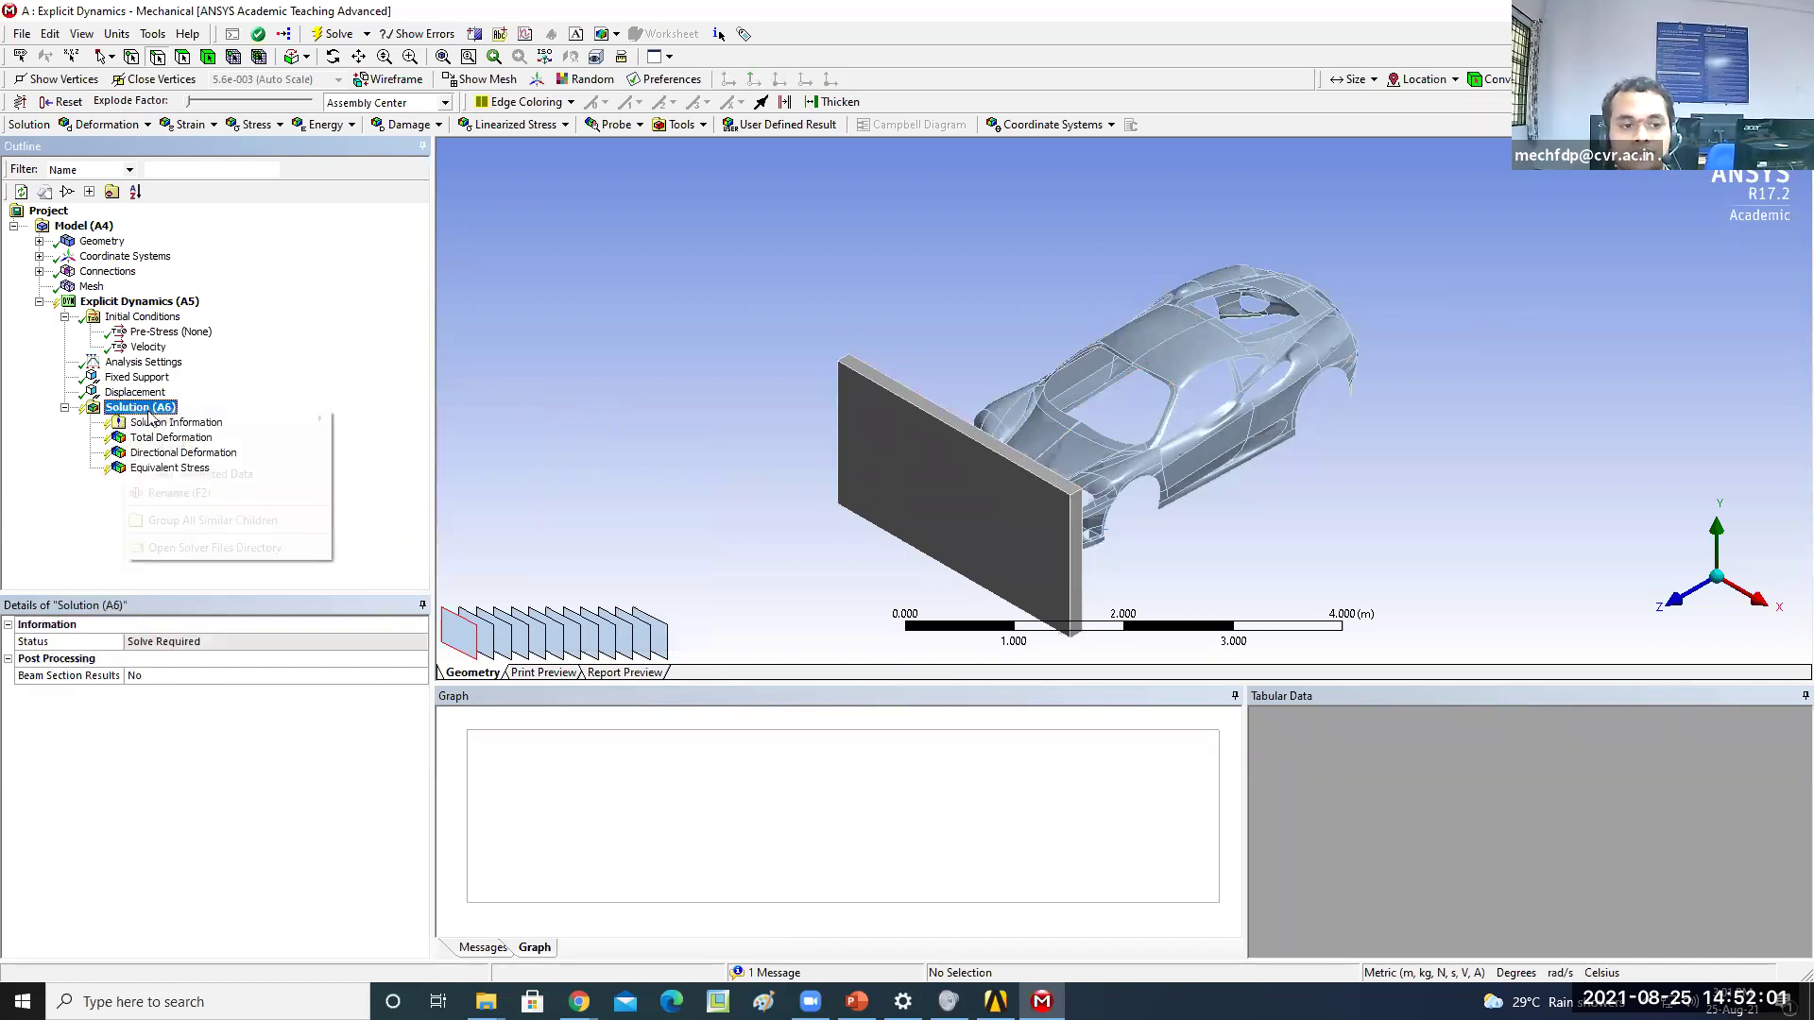
right_click(124, 410)
mouse_move(212, 420)
mouse_move(396, 459)
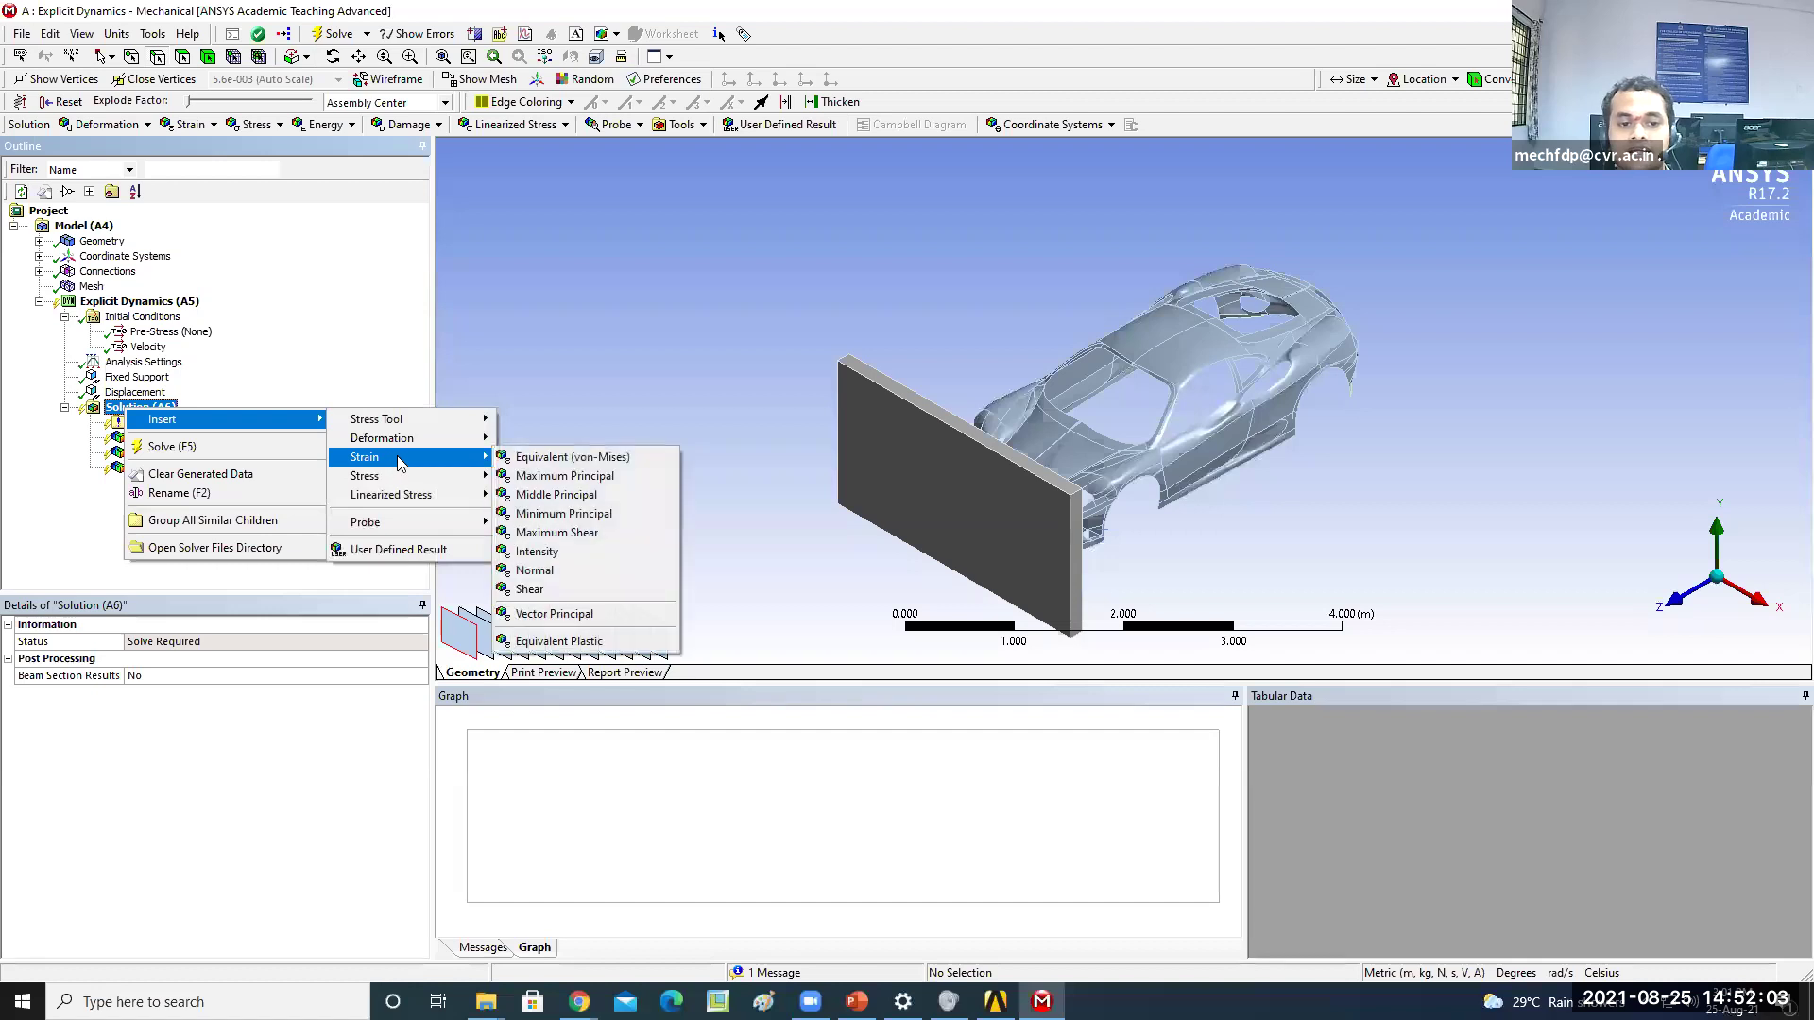
left_click(551, 460)
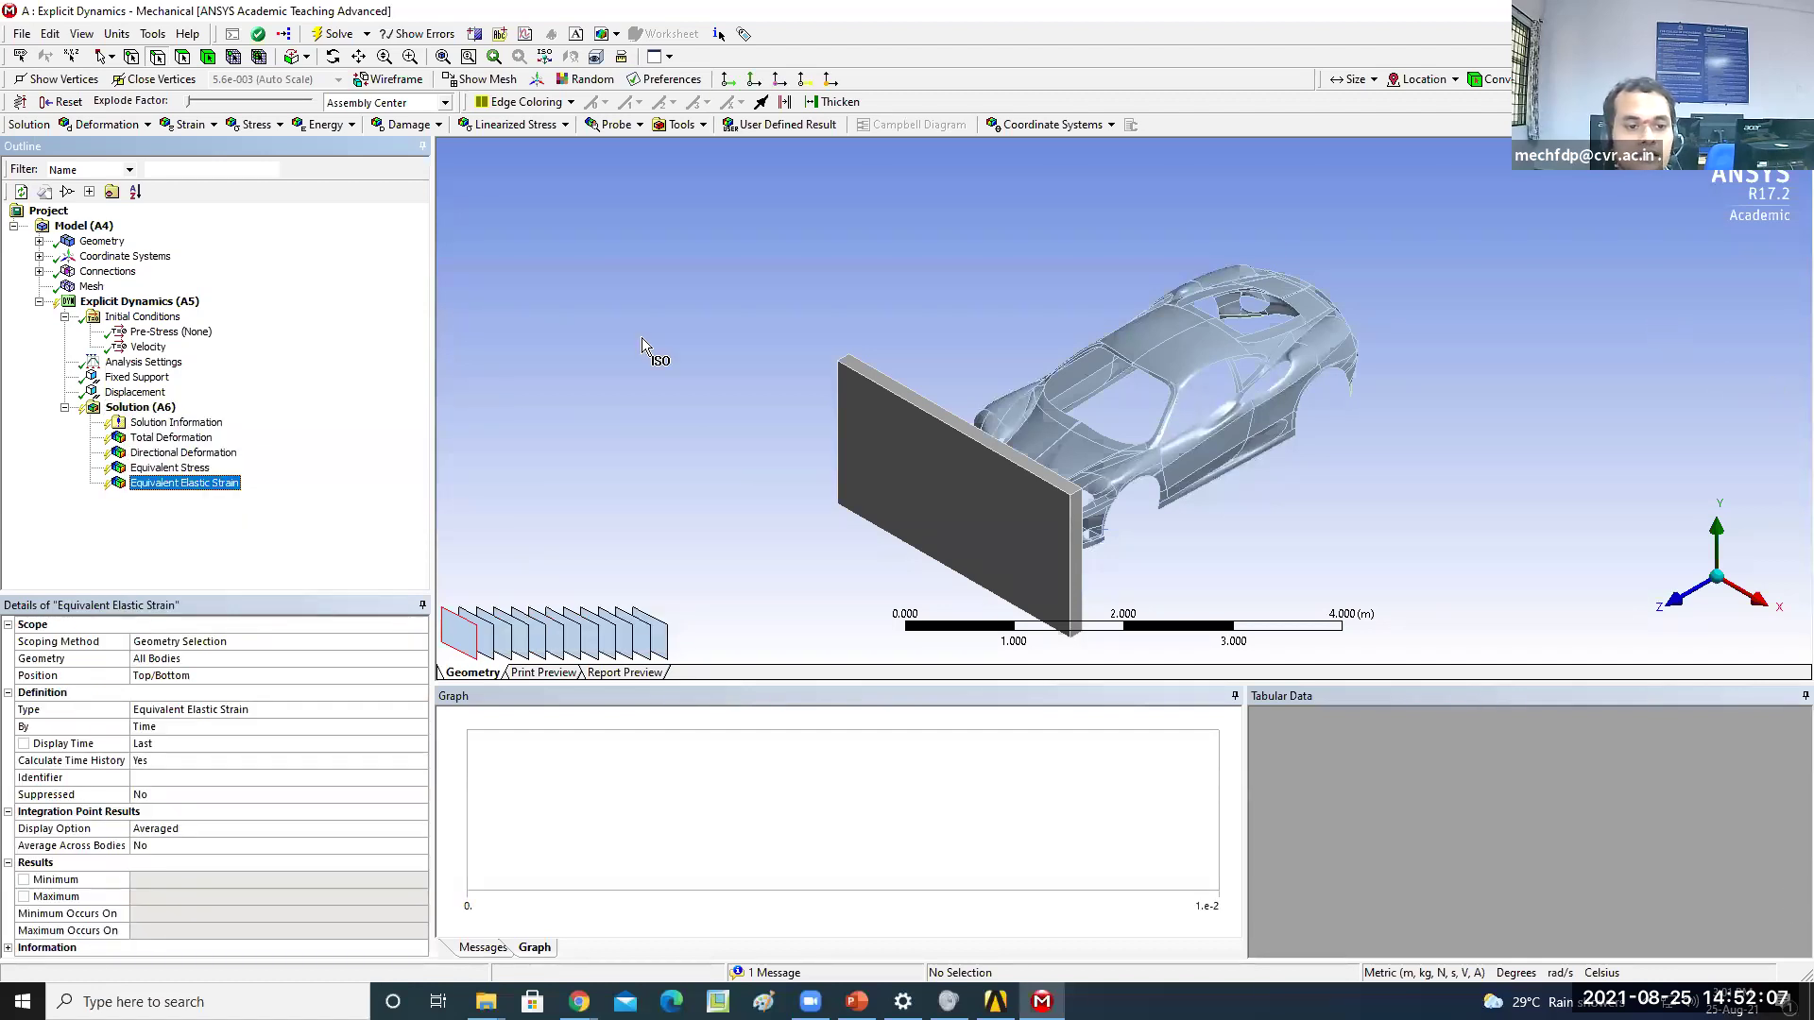
Set the maximum number of cycles in the analysis settings to 1000
left_click(160, 410)
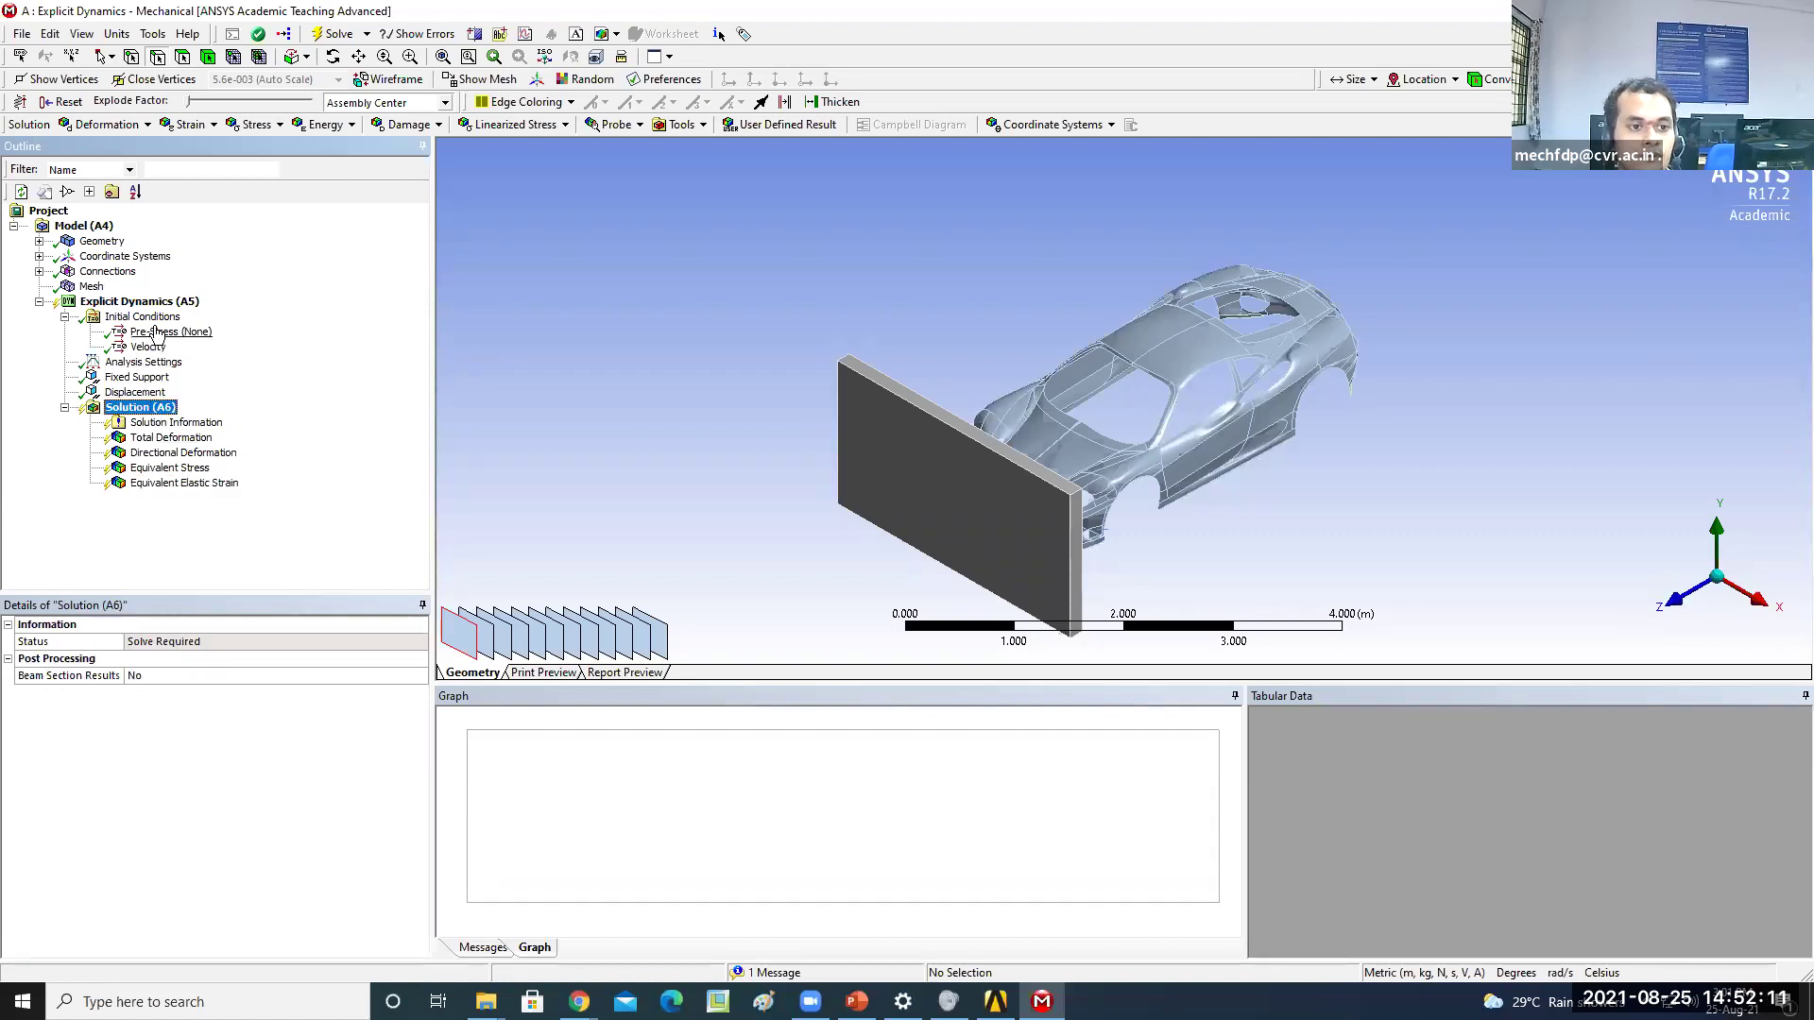
left_click(153, 364)
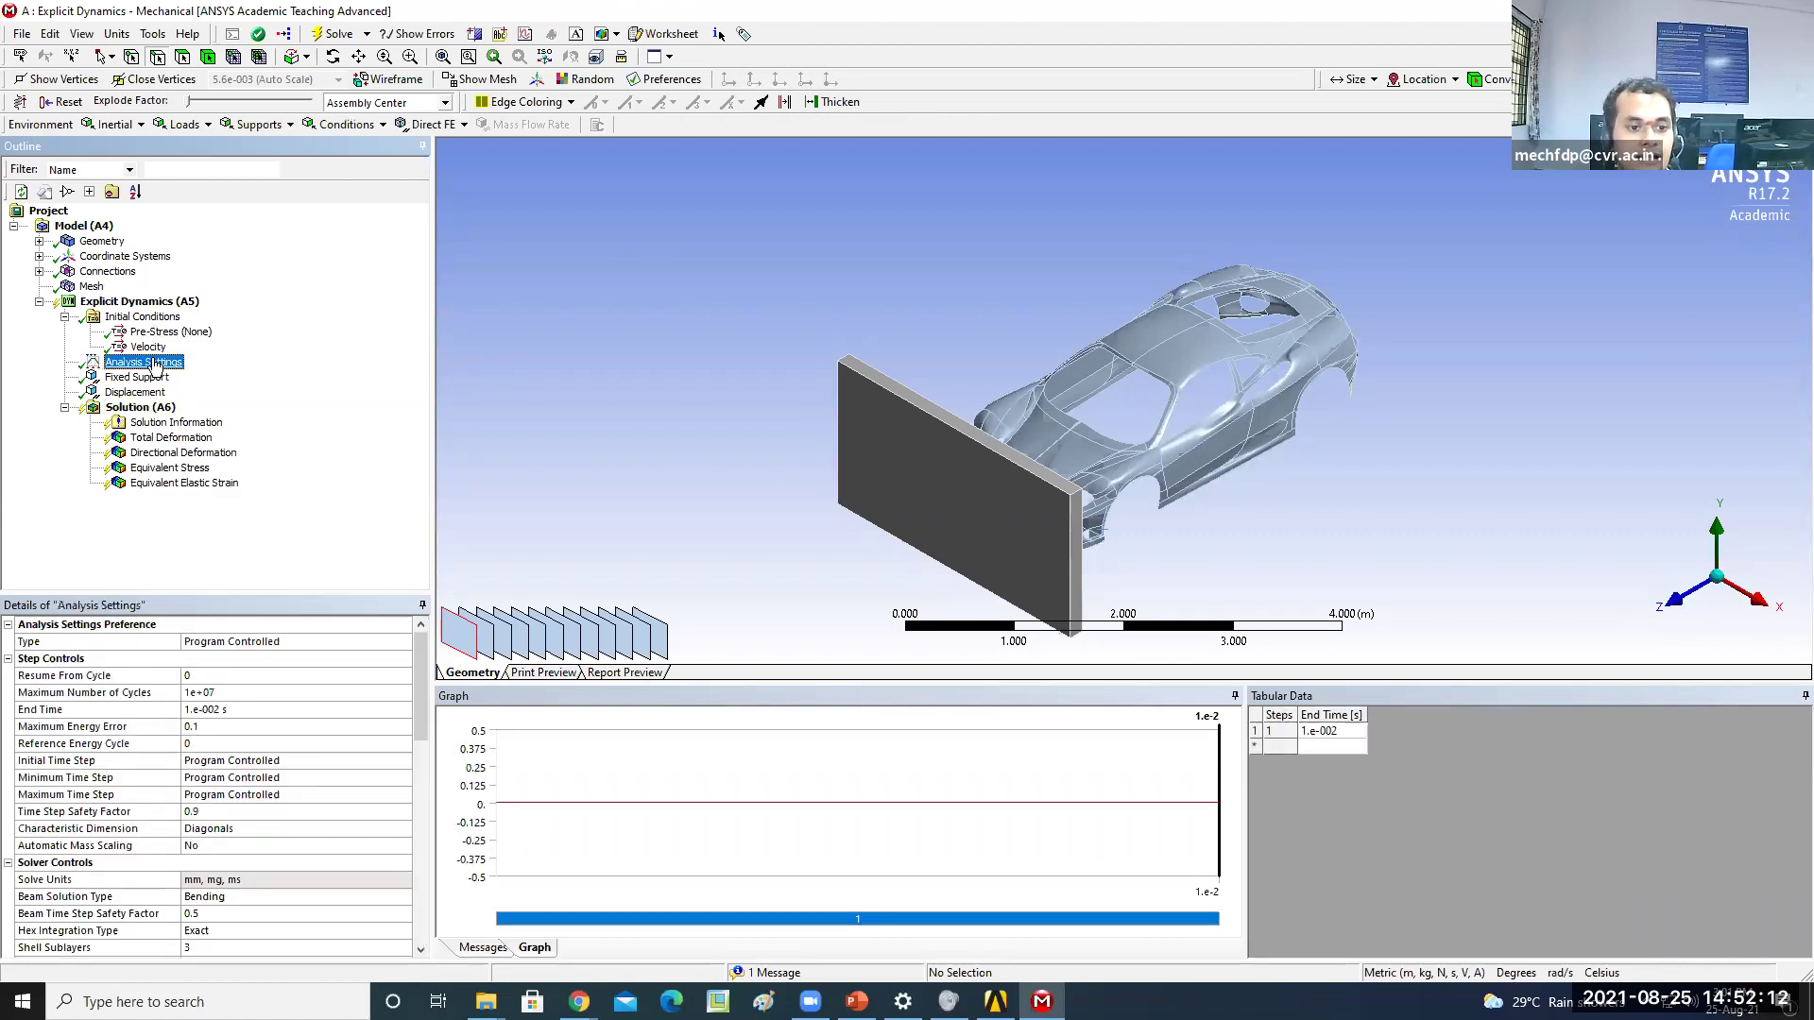
left_click(250, 694)
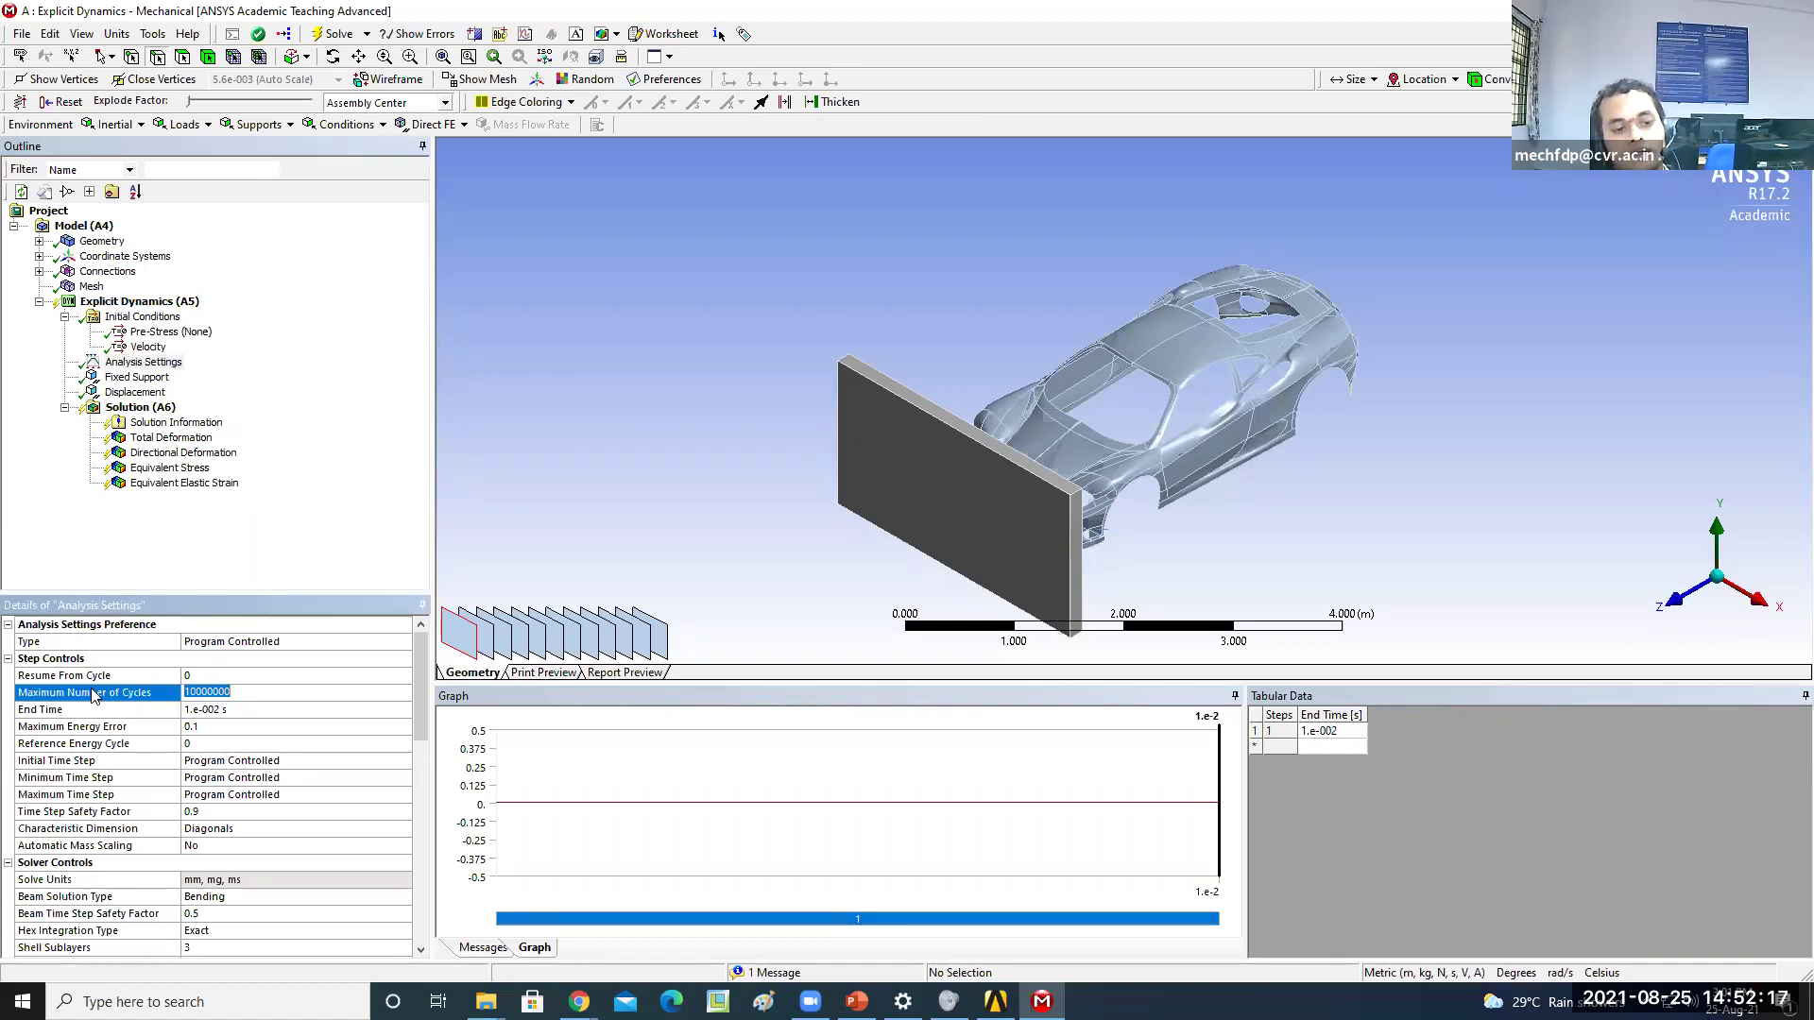
left_click(243, 693)
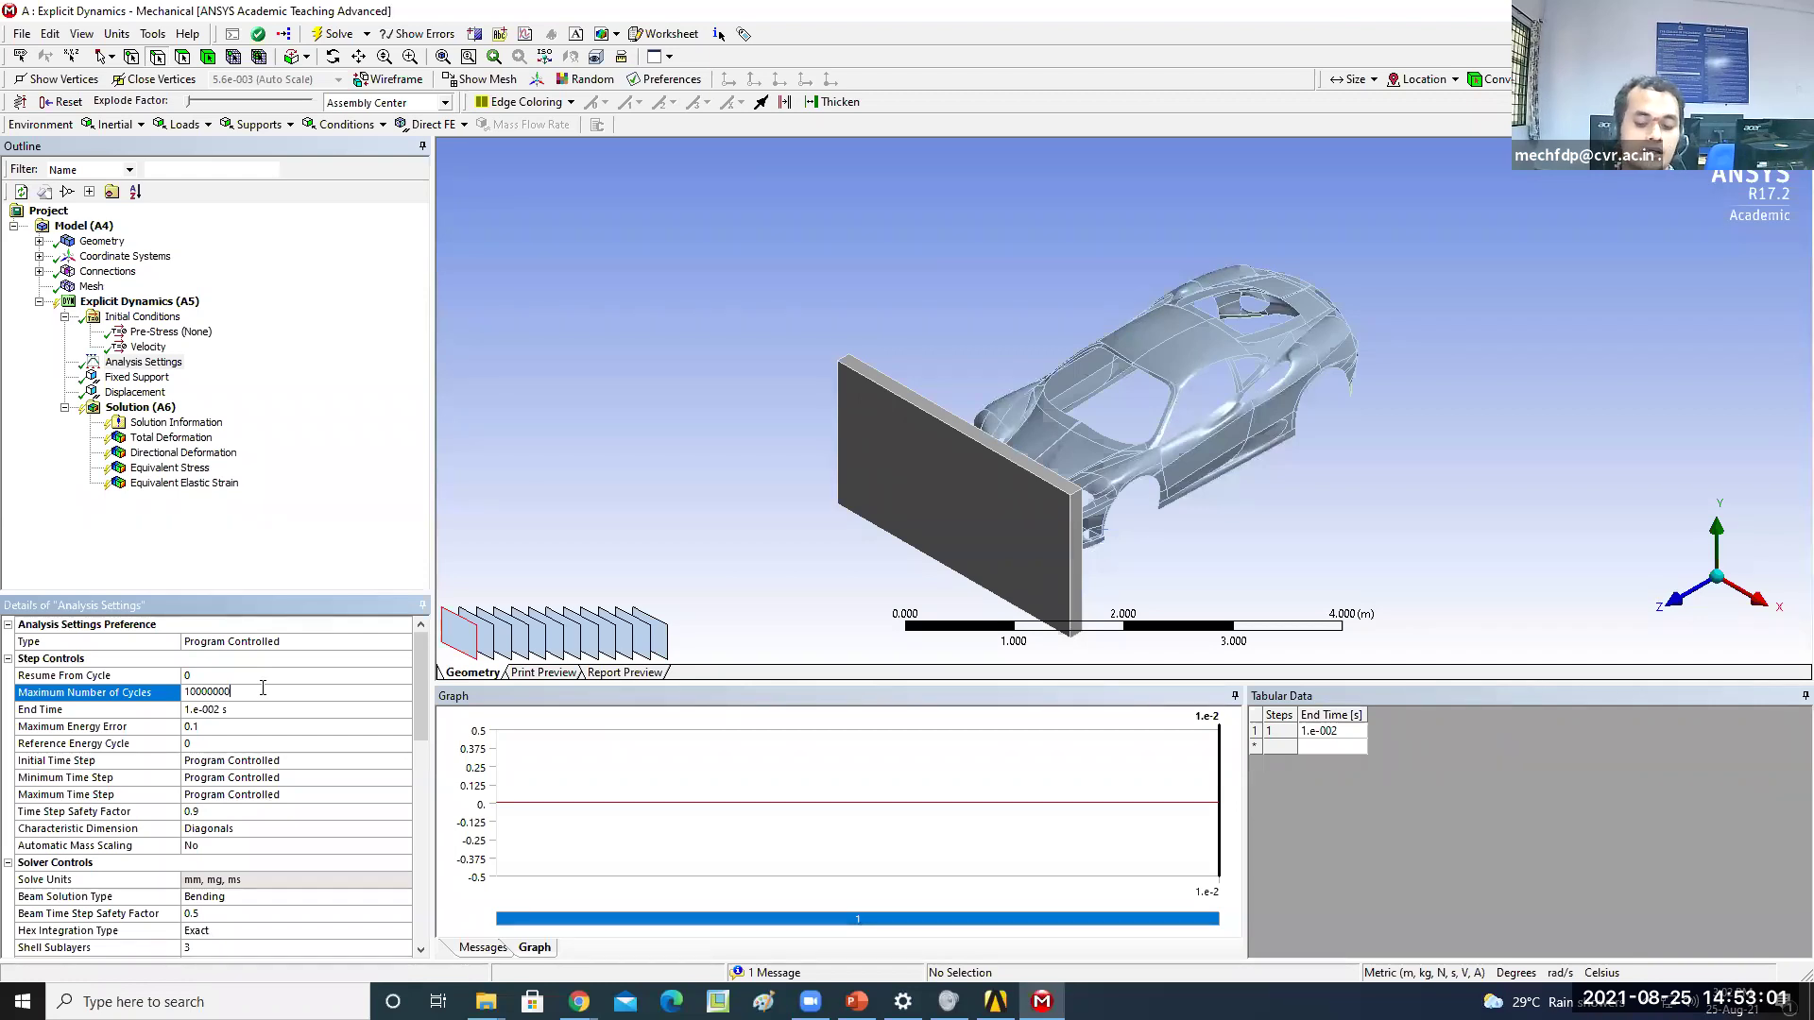
key("BackSpace")
key("BackSpace")
key("BackSpace")
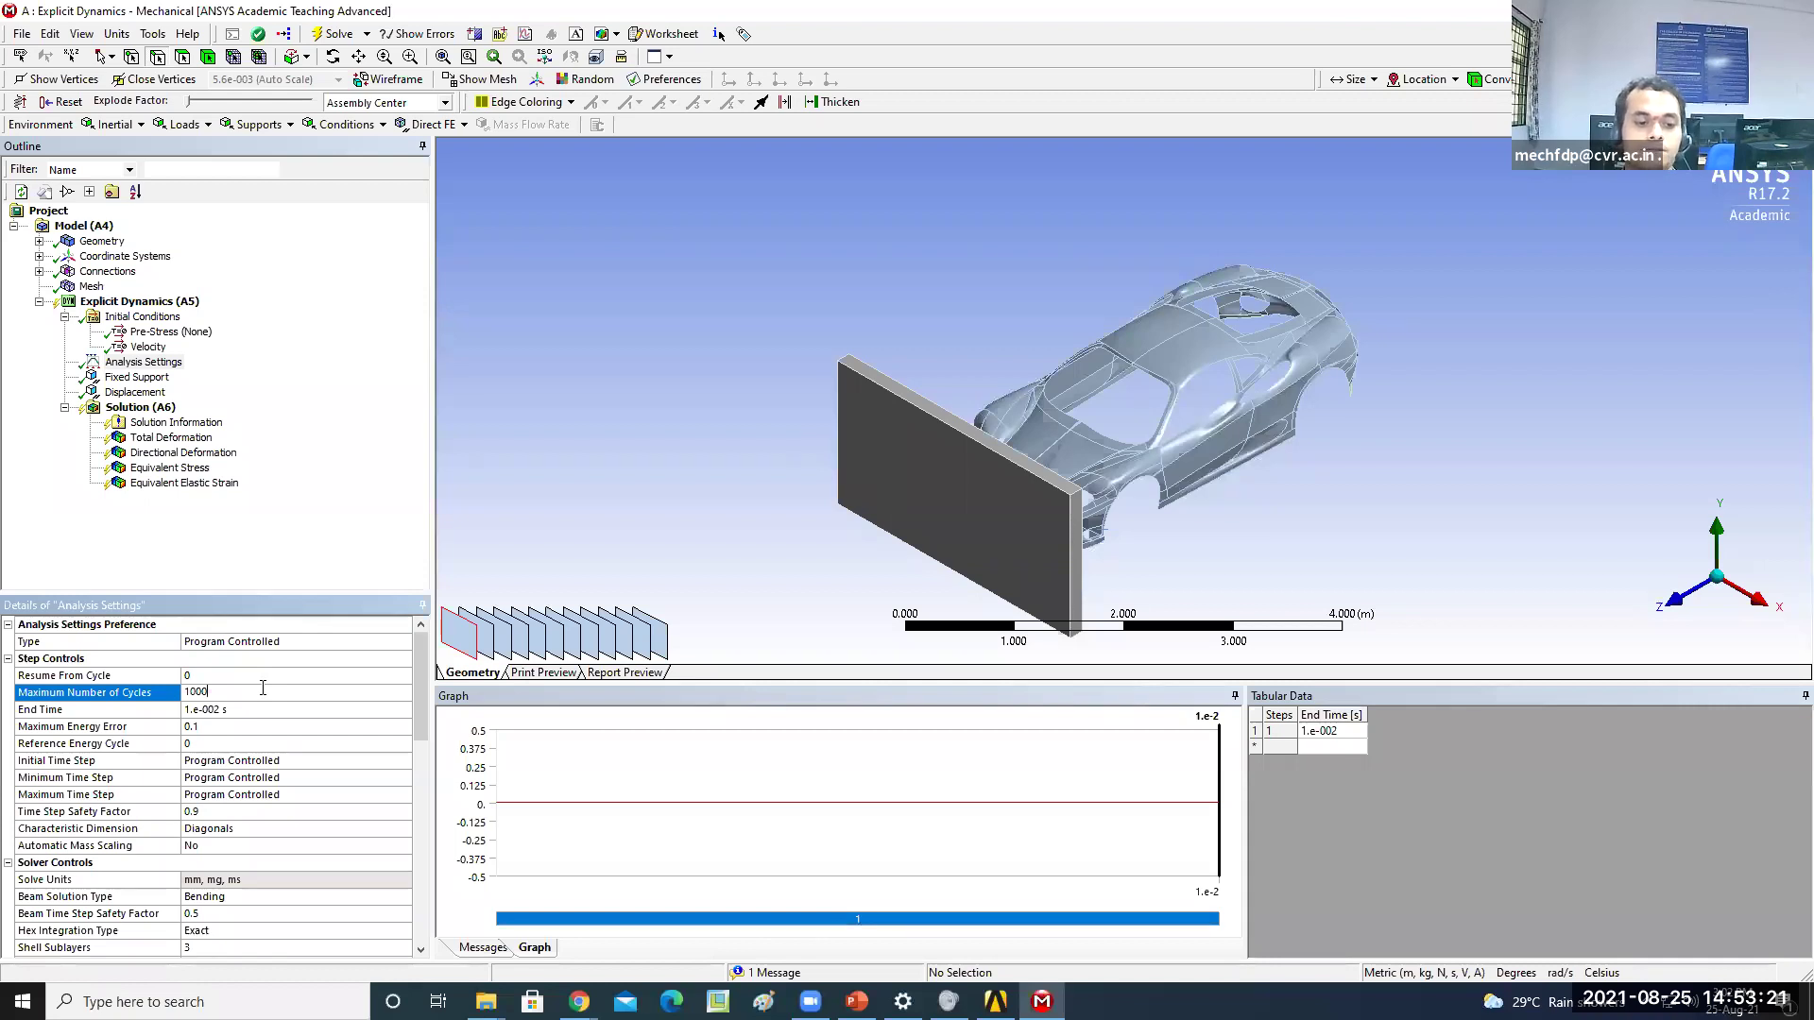
left_click(295, 572)
Start solving the explicit dynamics analysis
left_click(141, 407)
right_click(157, 413)
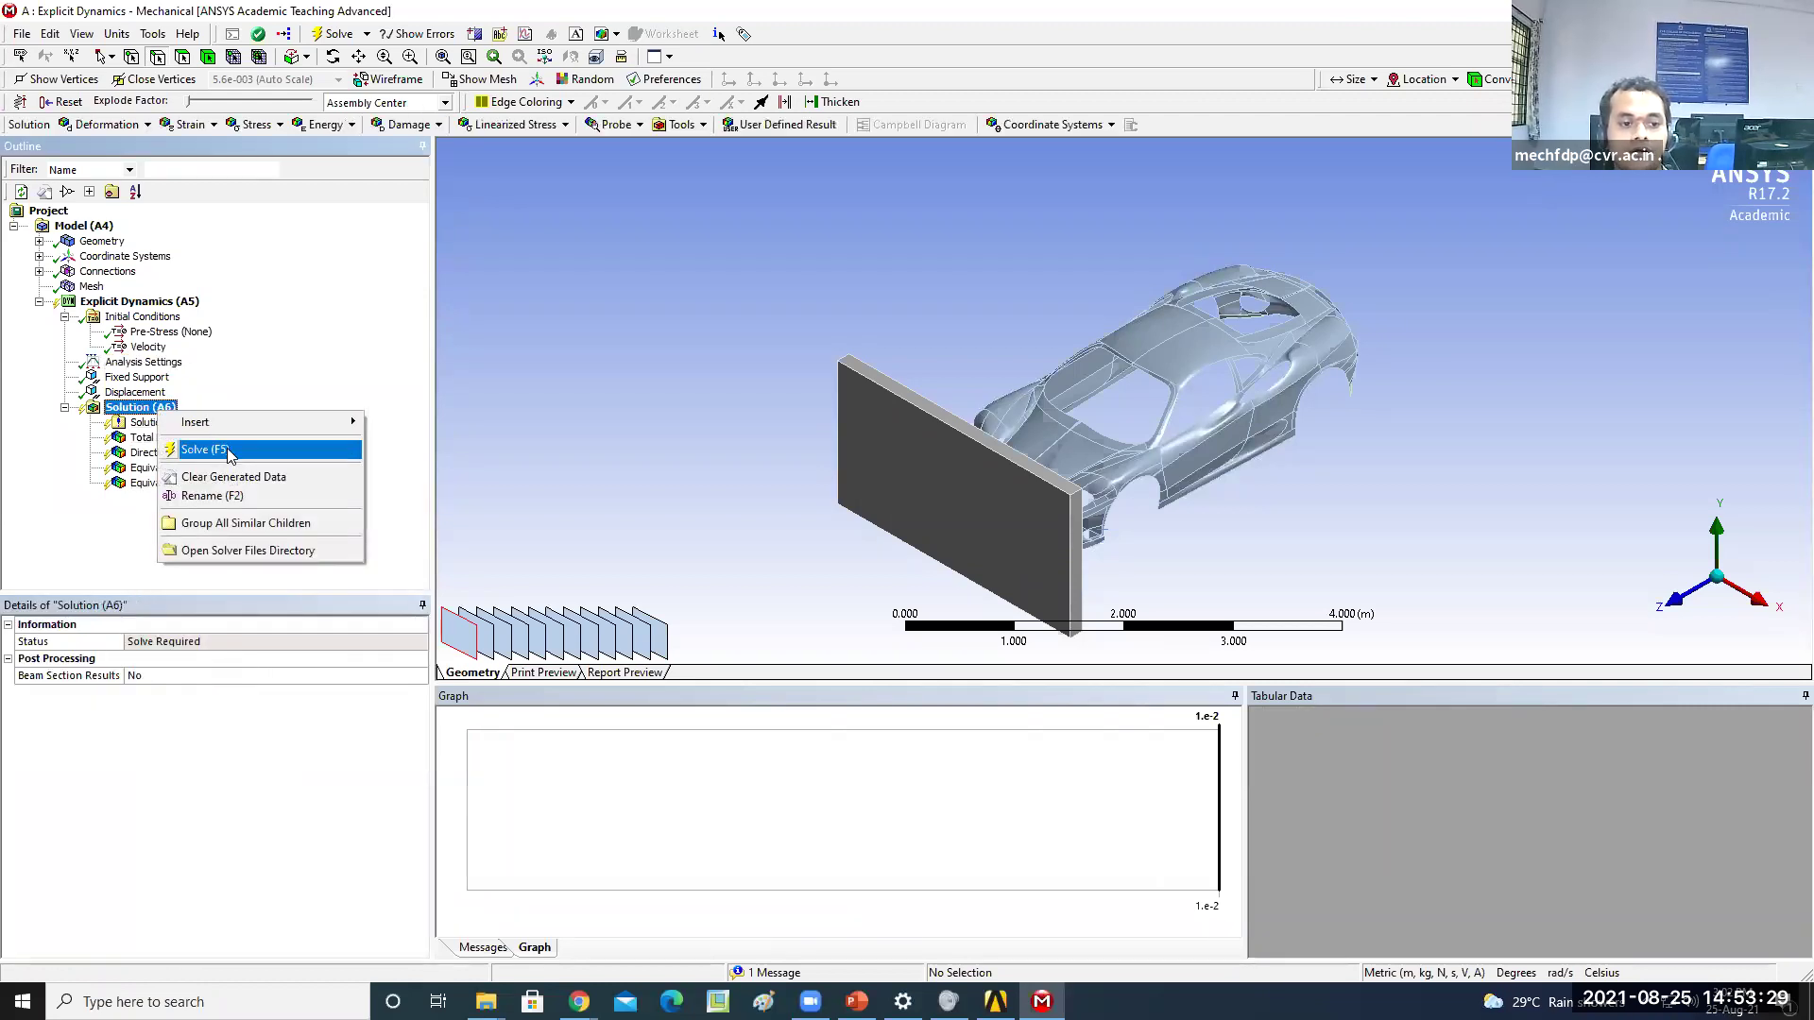
left_click(228, 451)
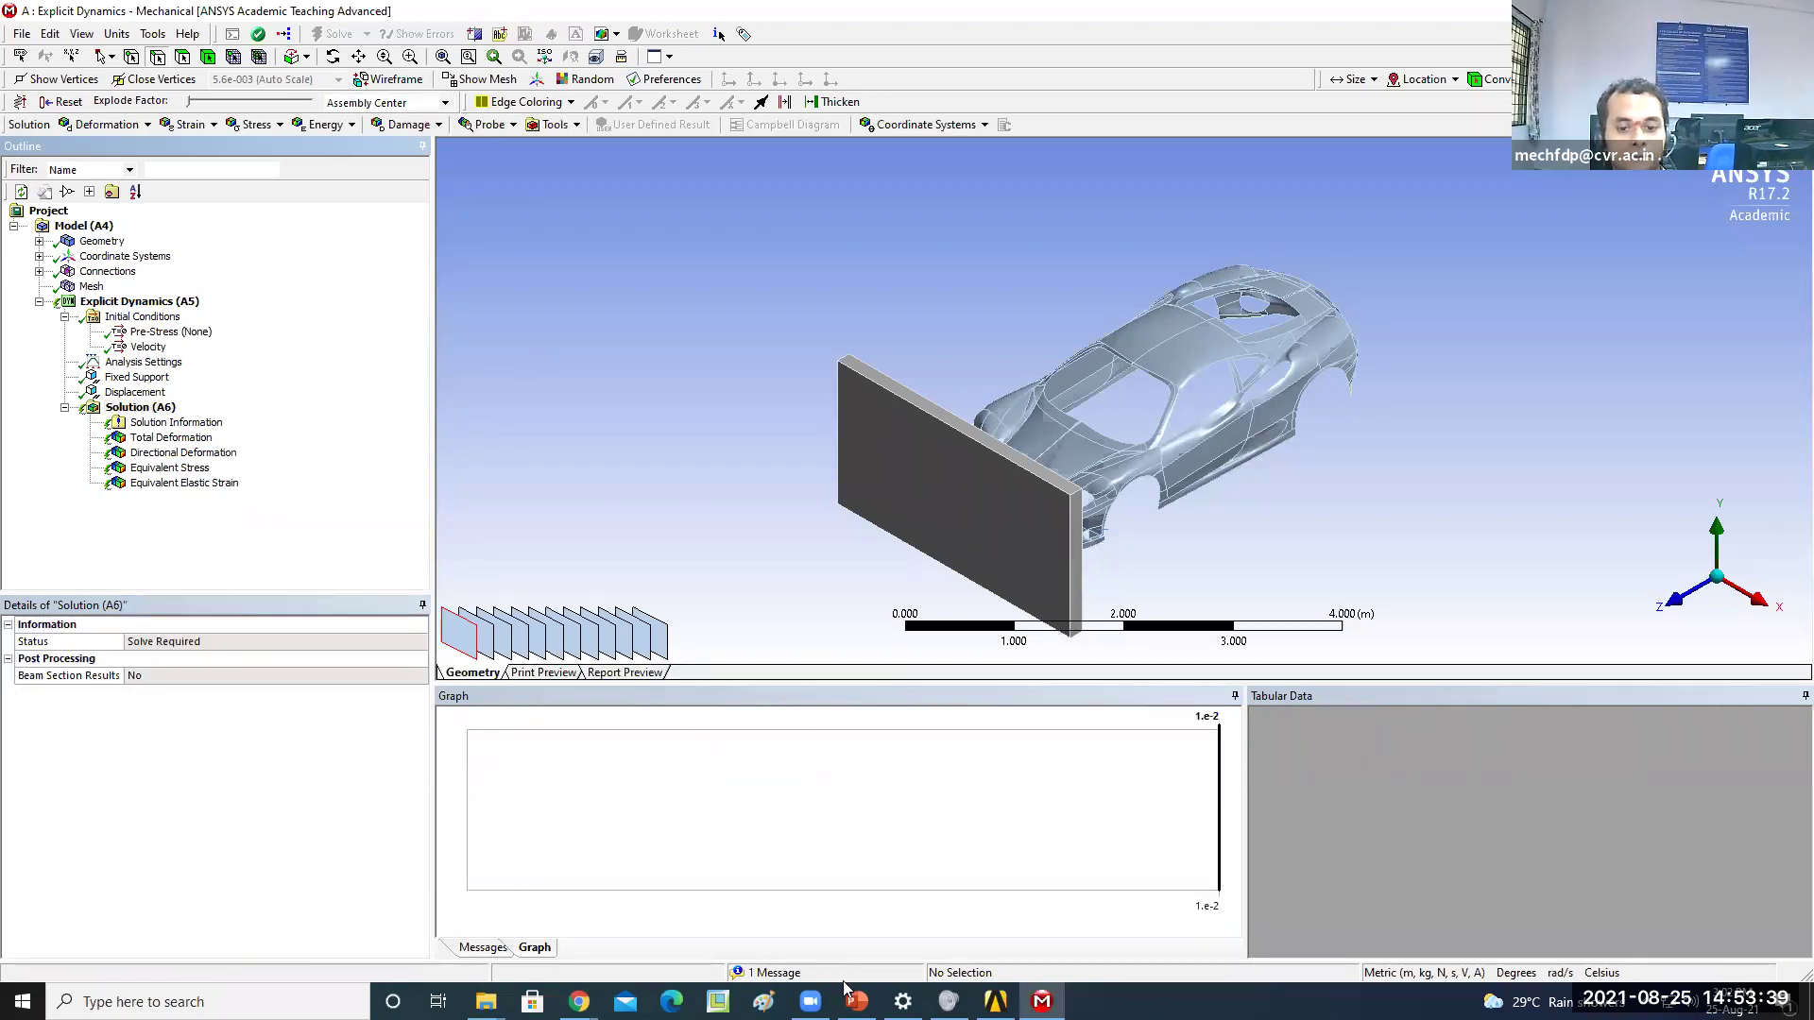
Run the solve from the Solution branch and follow its progress in the solver output
left_click(142, 407)
key("F5")
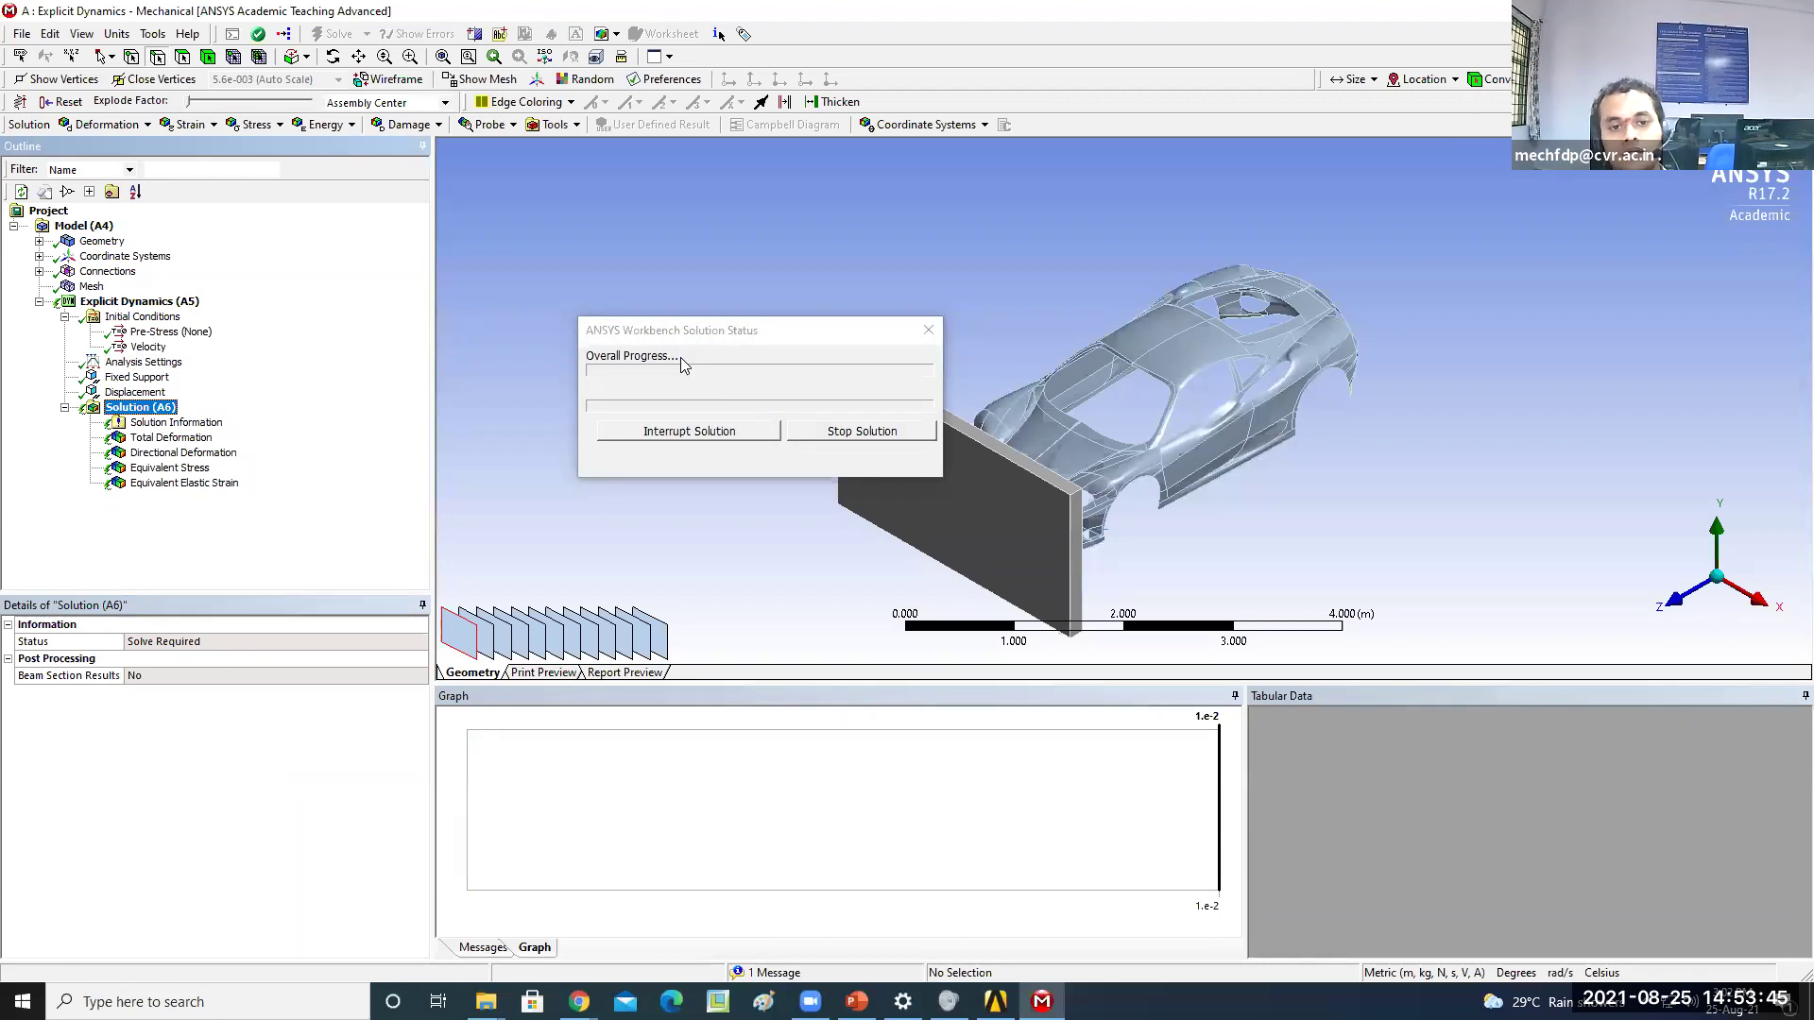
left_click(699, 329)
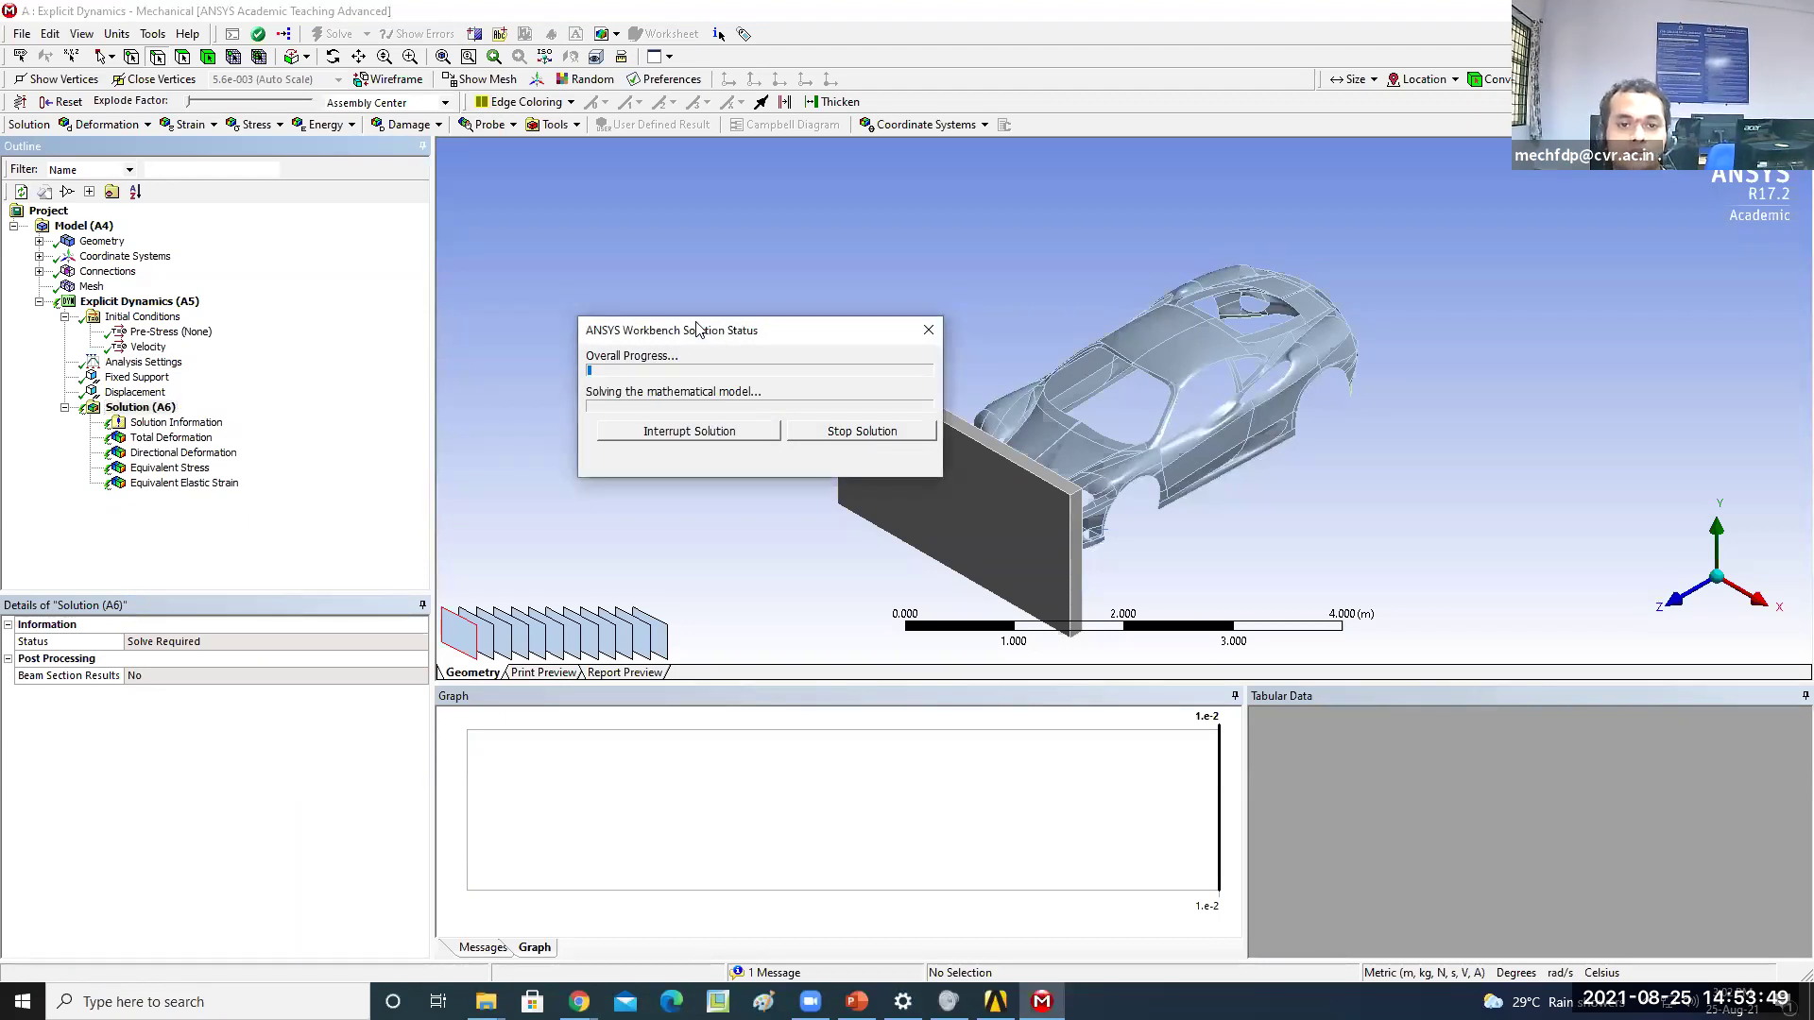
left_click_drag(698, 329, 582, 206)
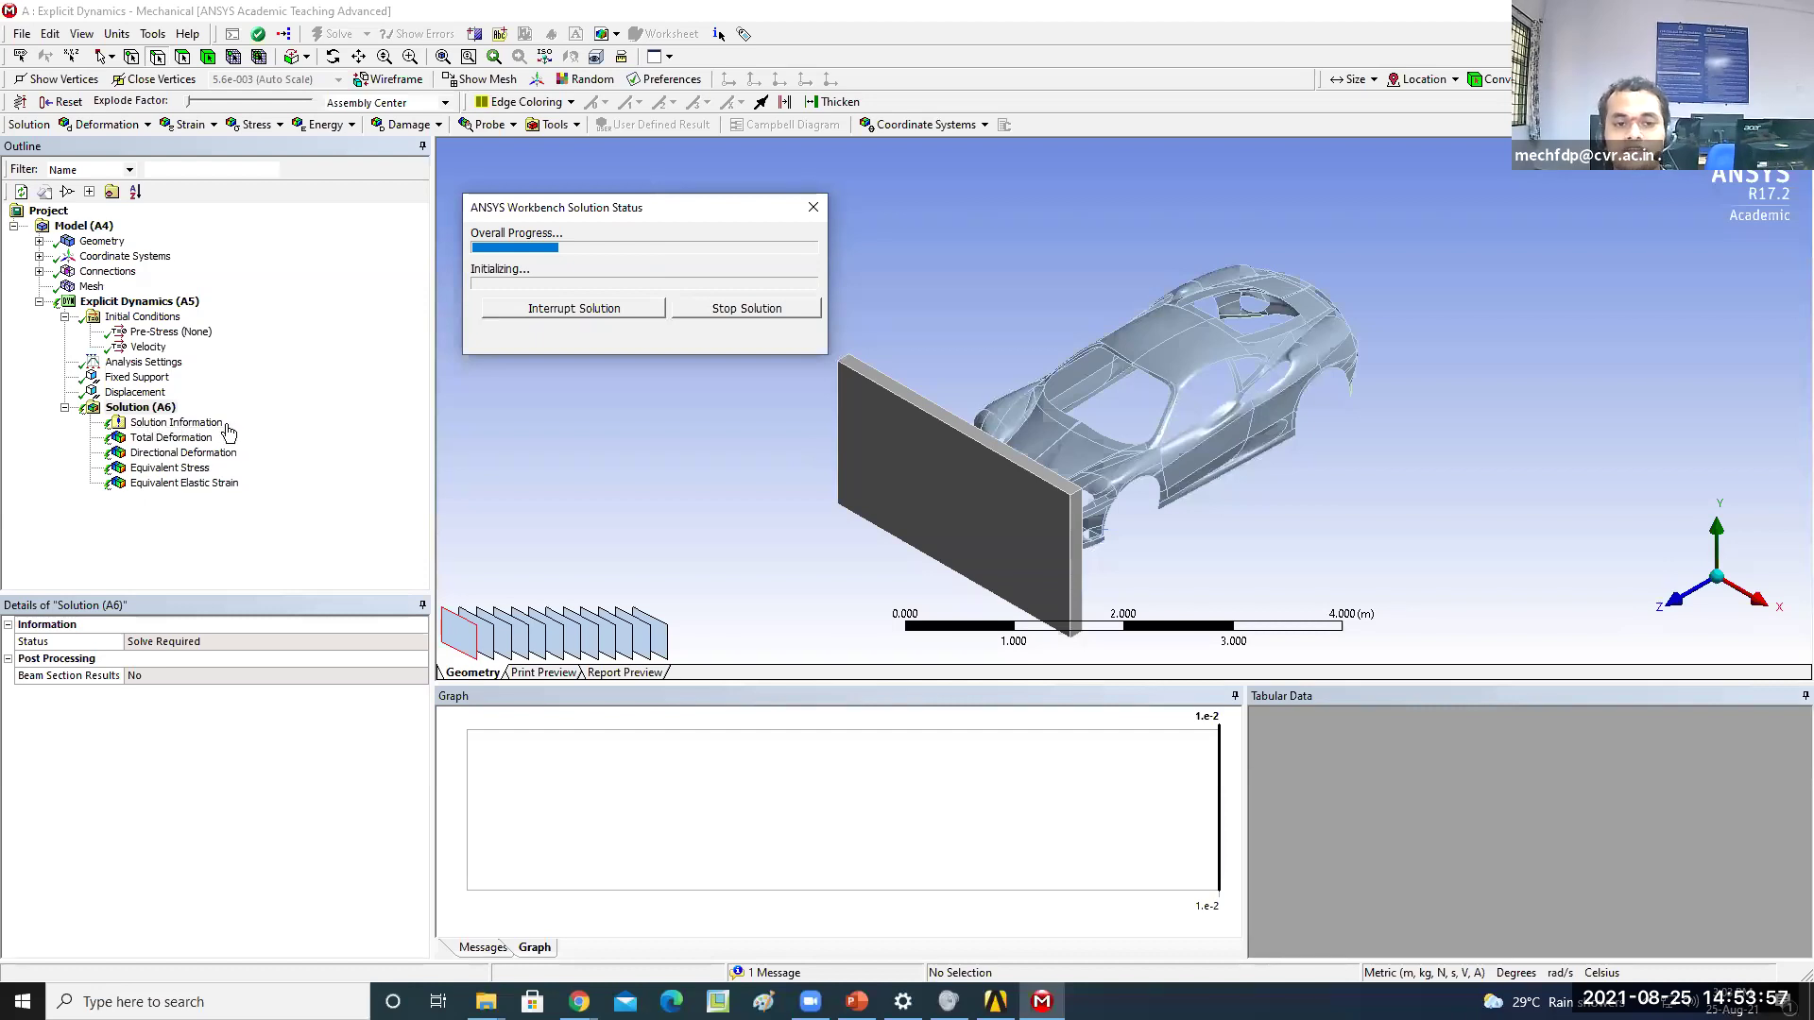
left_click(200, 429)
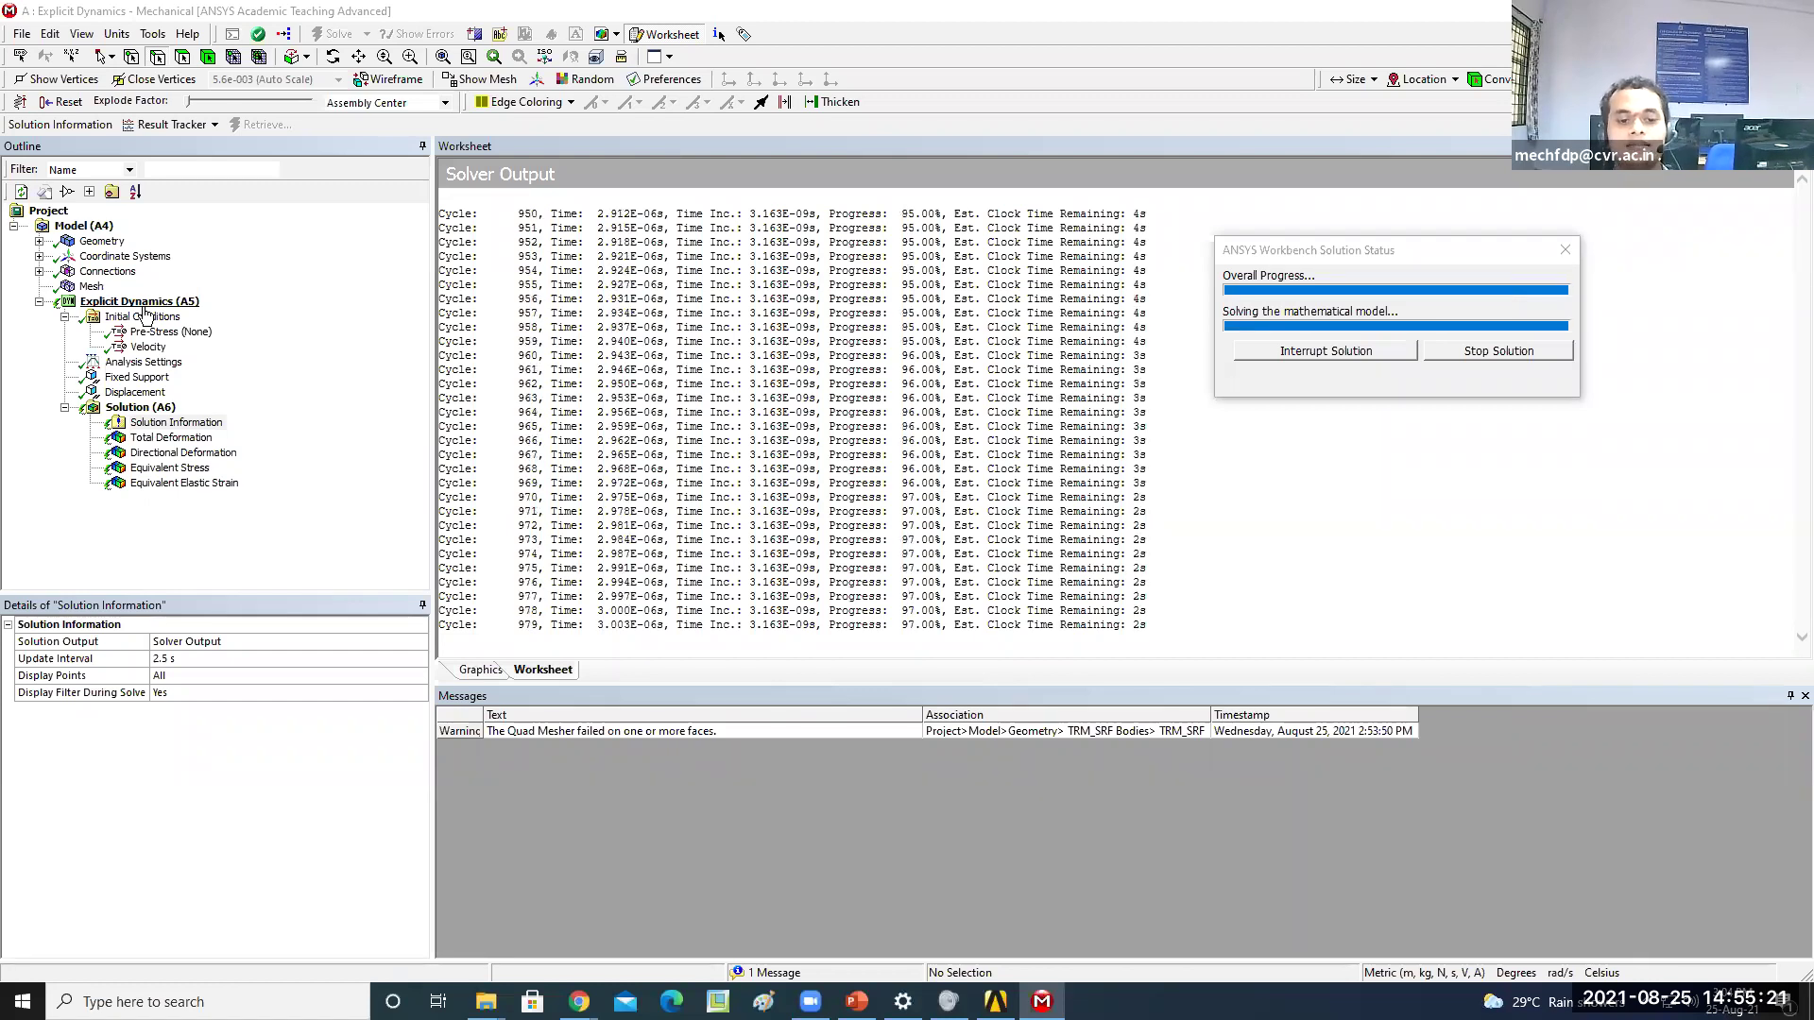
Review the initial conditions, including the pre-stress entry and the velocity types that can be inserted
left_click(149, 317)
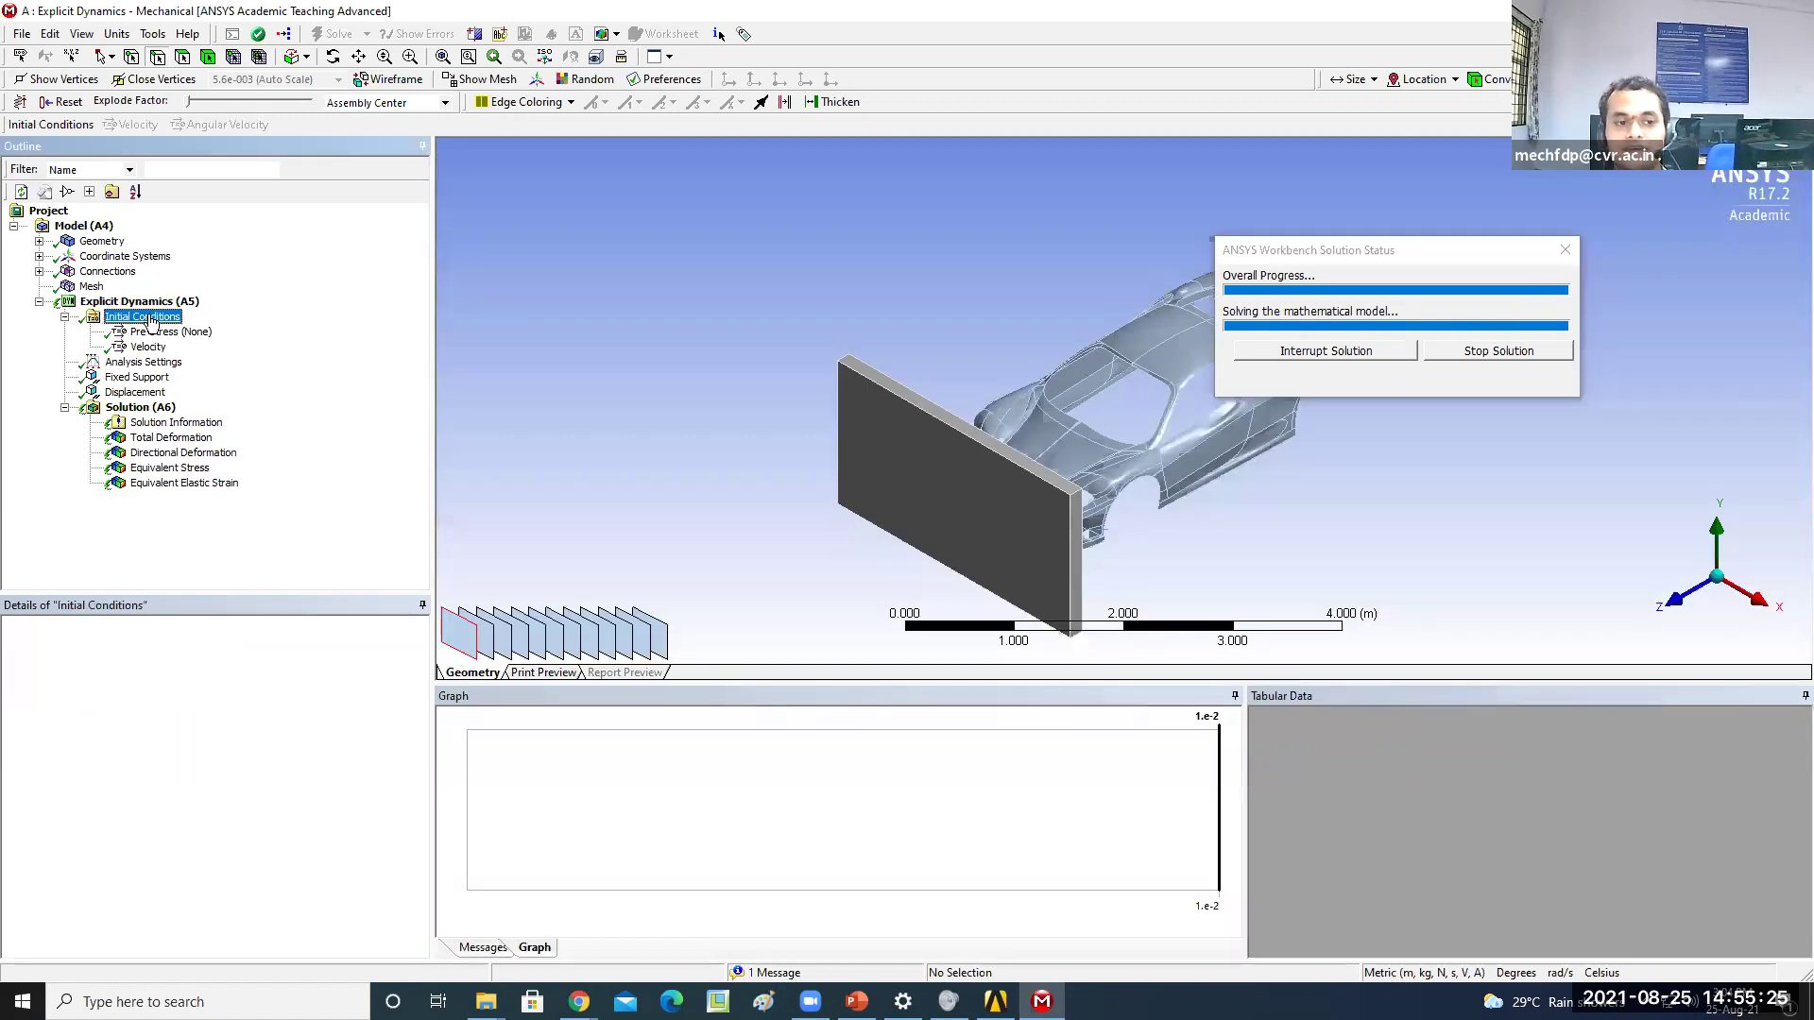
left_click(154, 333)
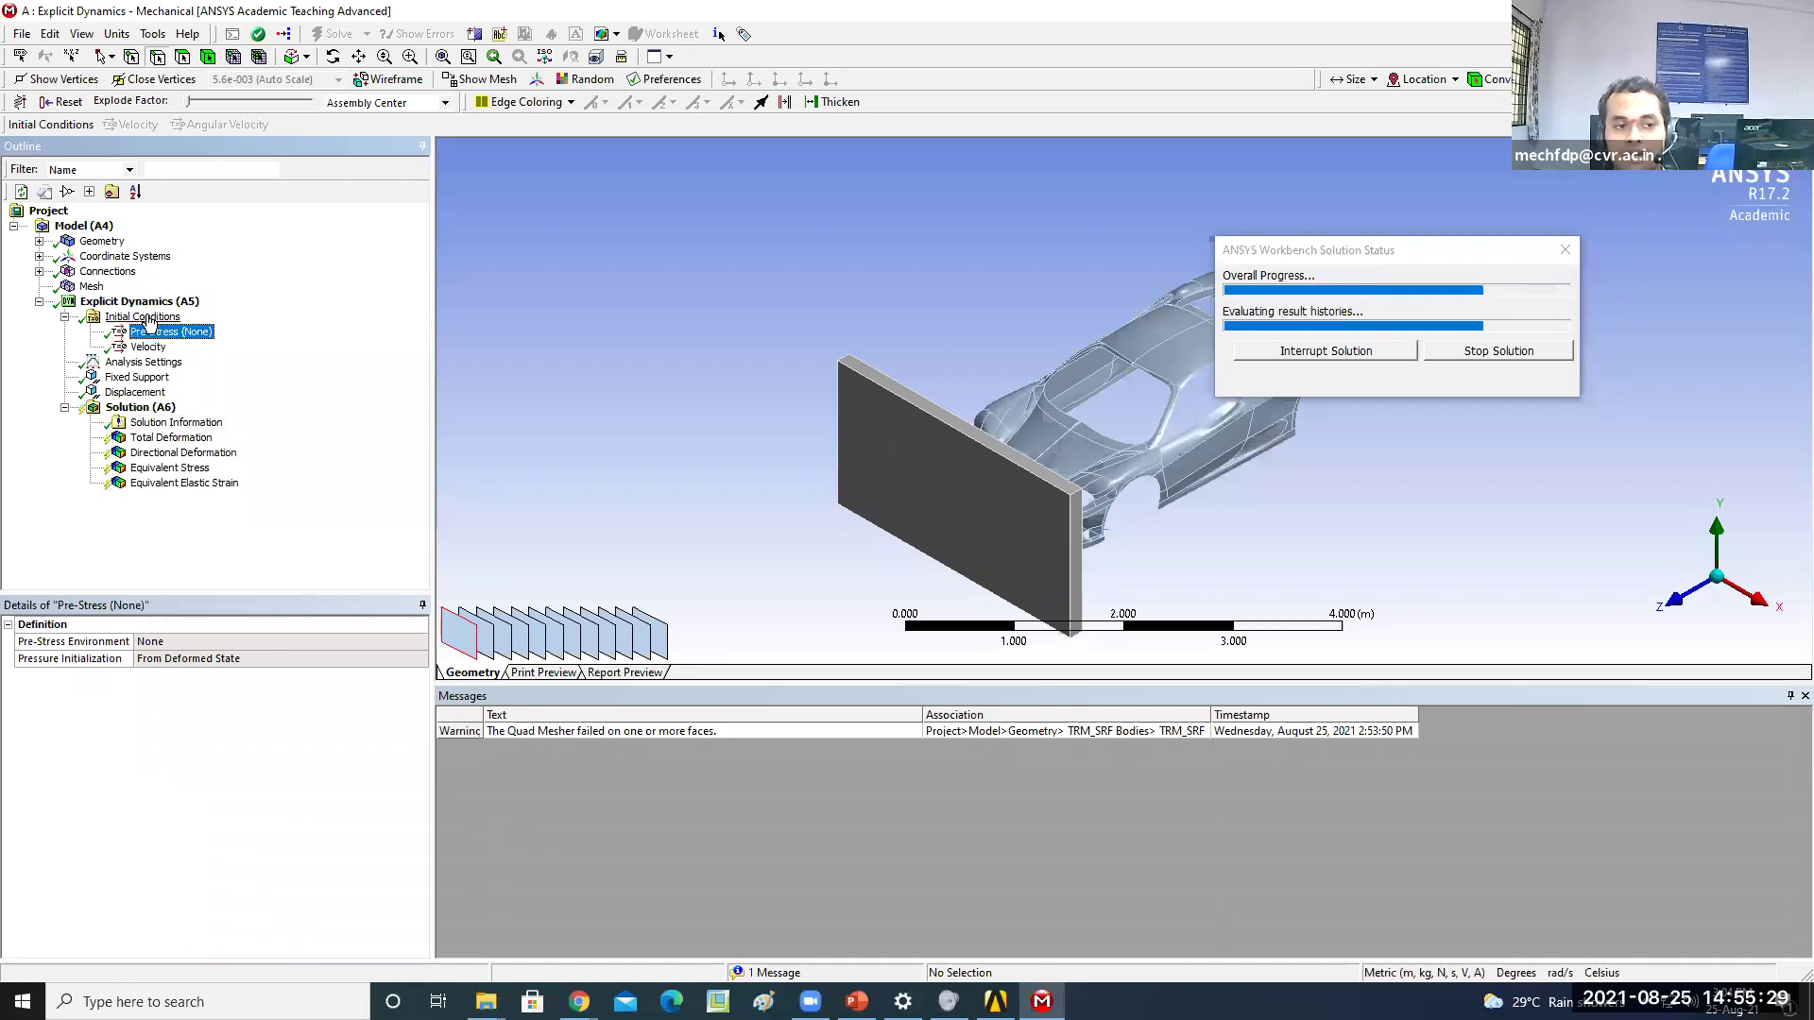
right_click(148, 320)
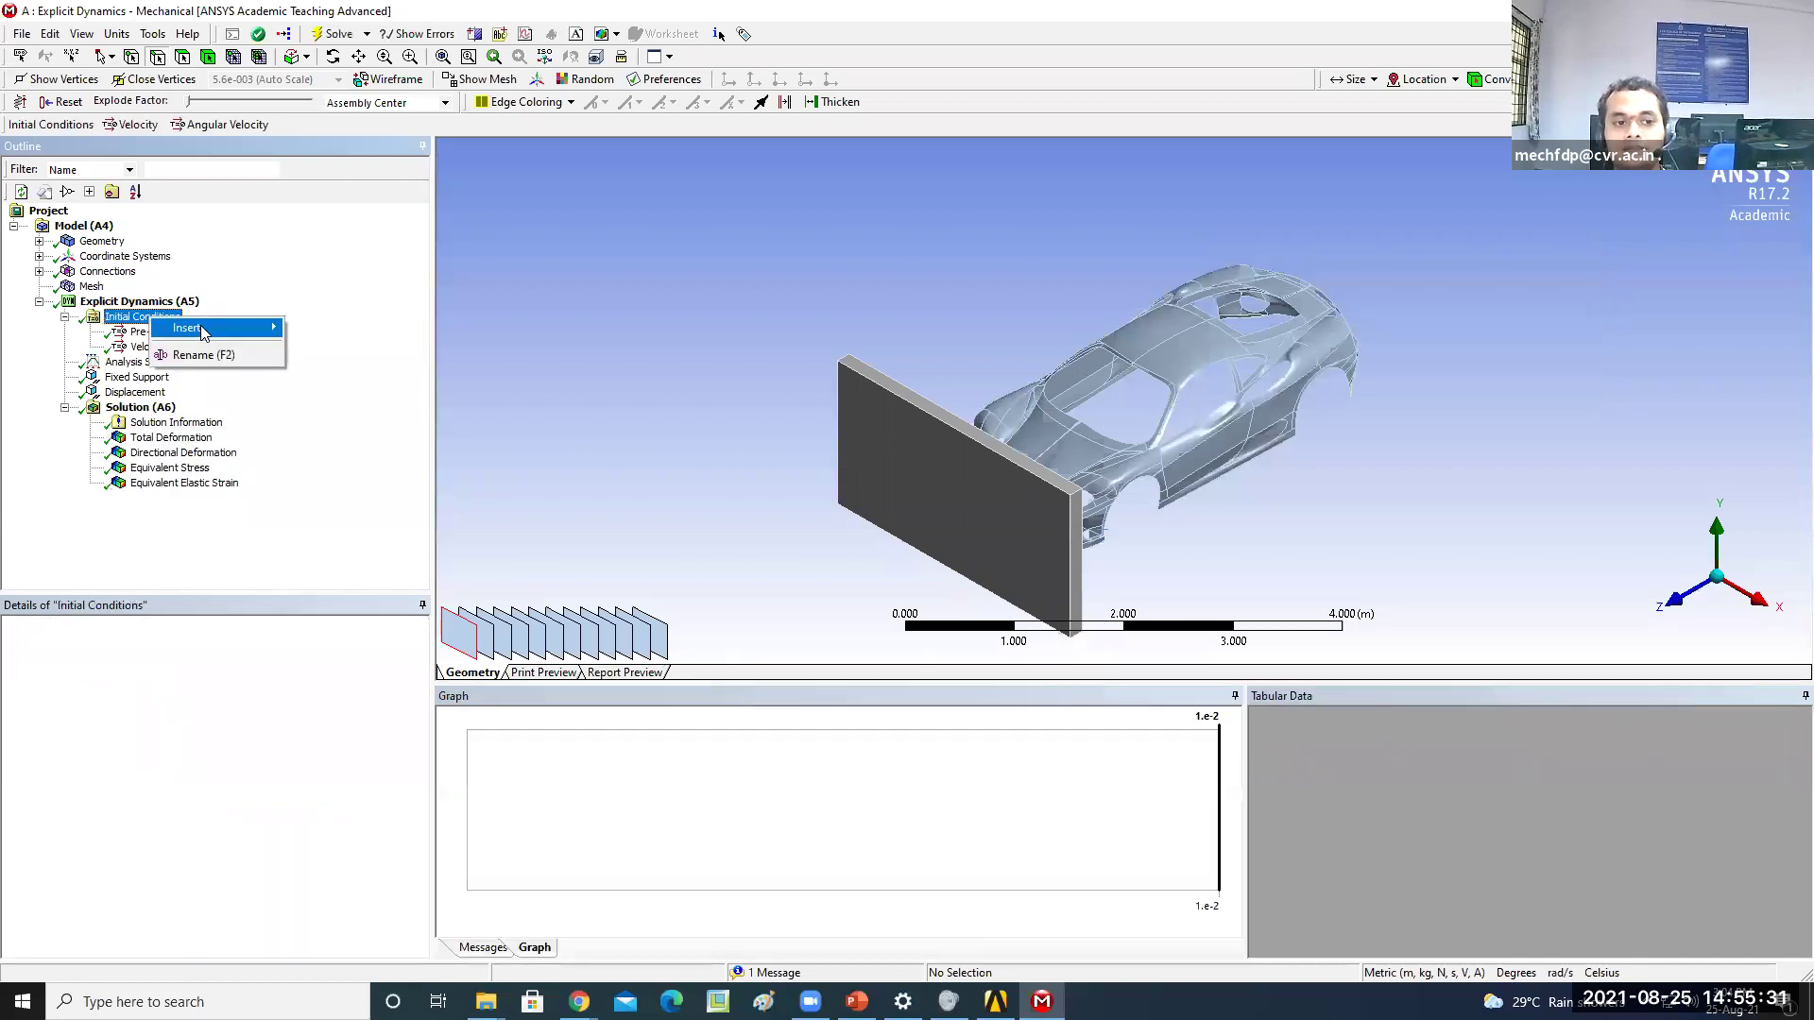
mouse_move(212, 334)
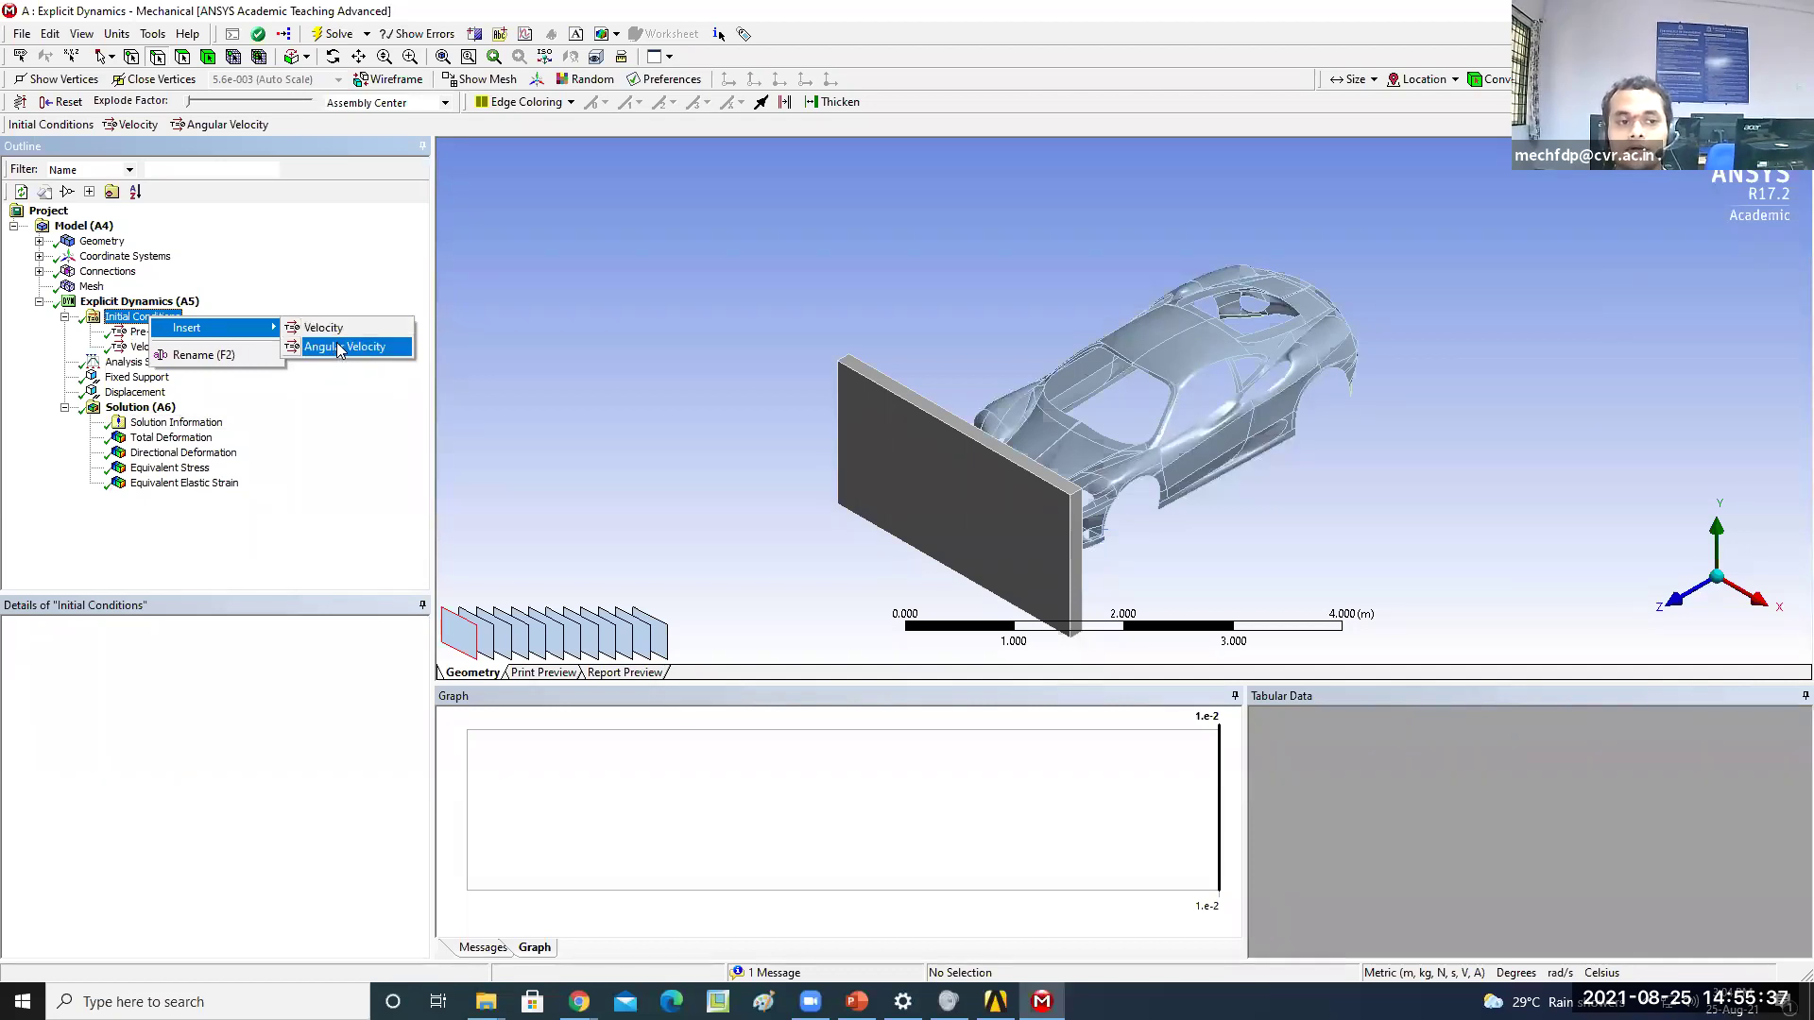
left_click(355, 299)
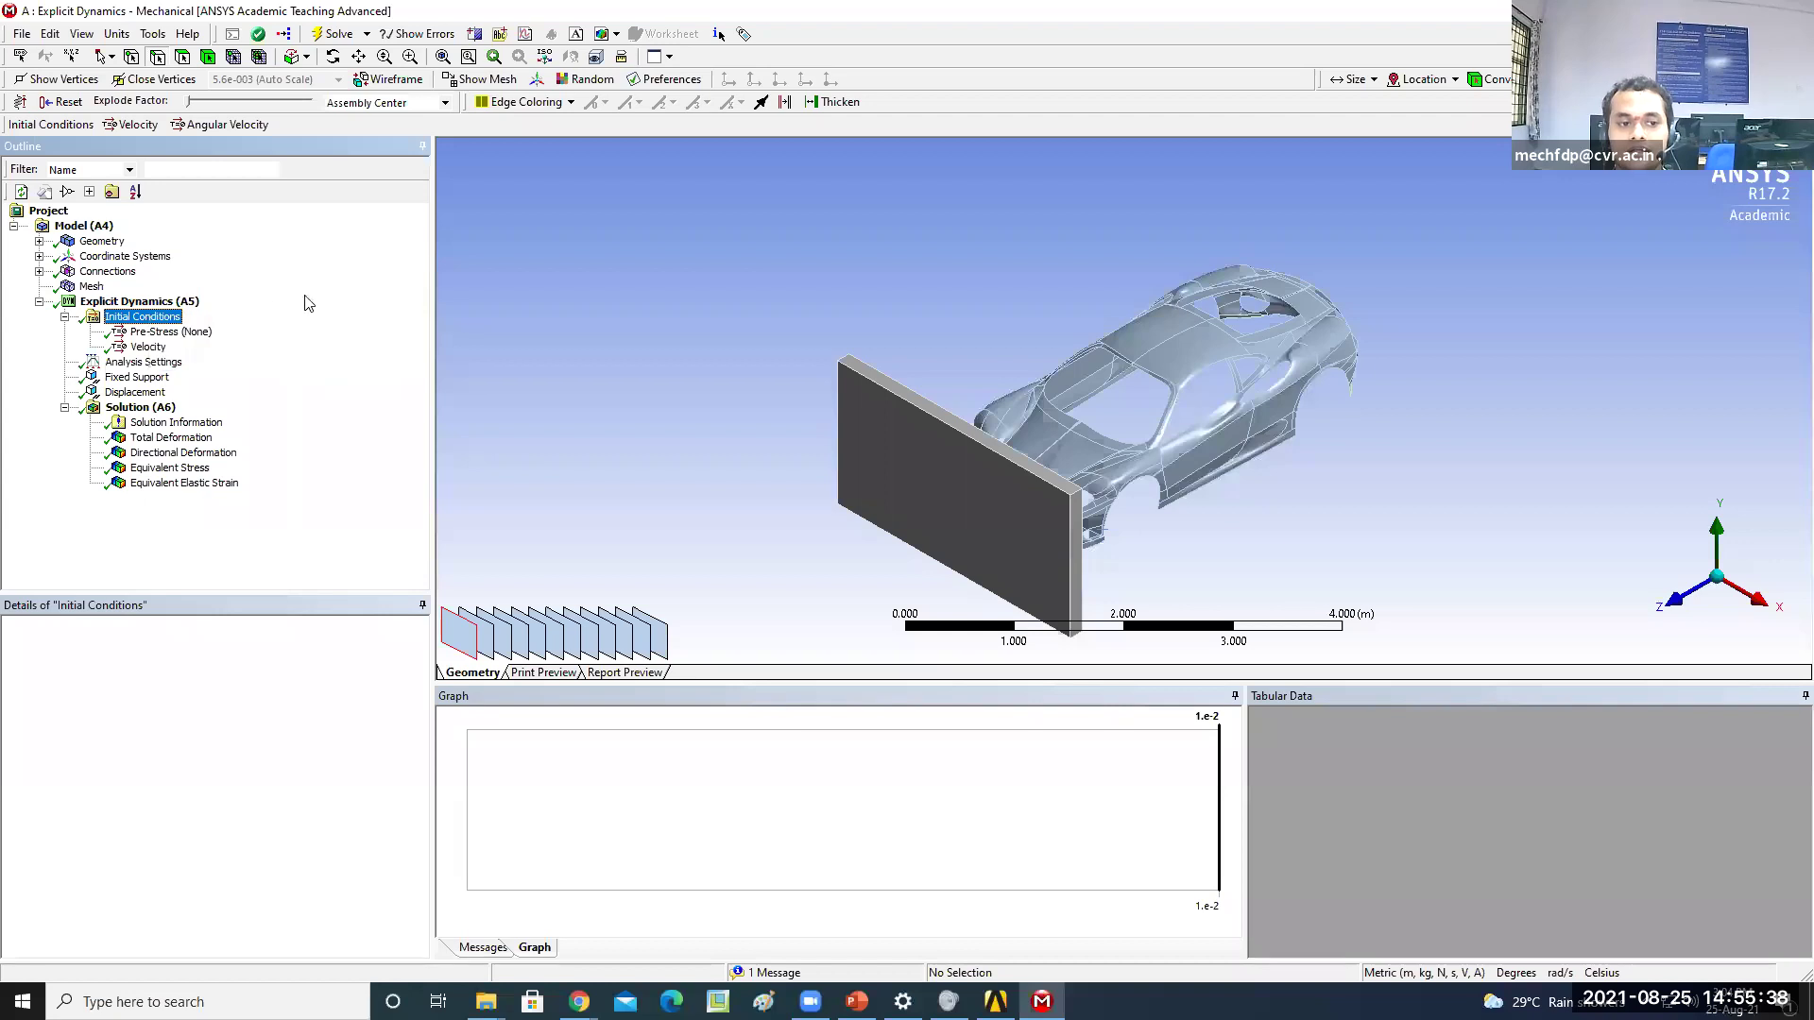
Check the end time and maximum number of cycles in the analysis settings against the solver output
left_click(162, 364)
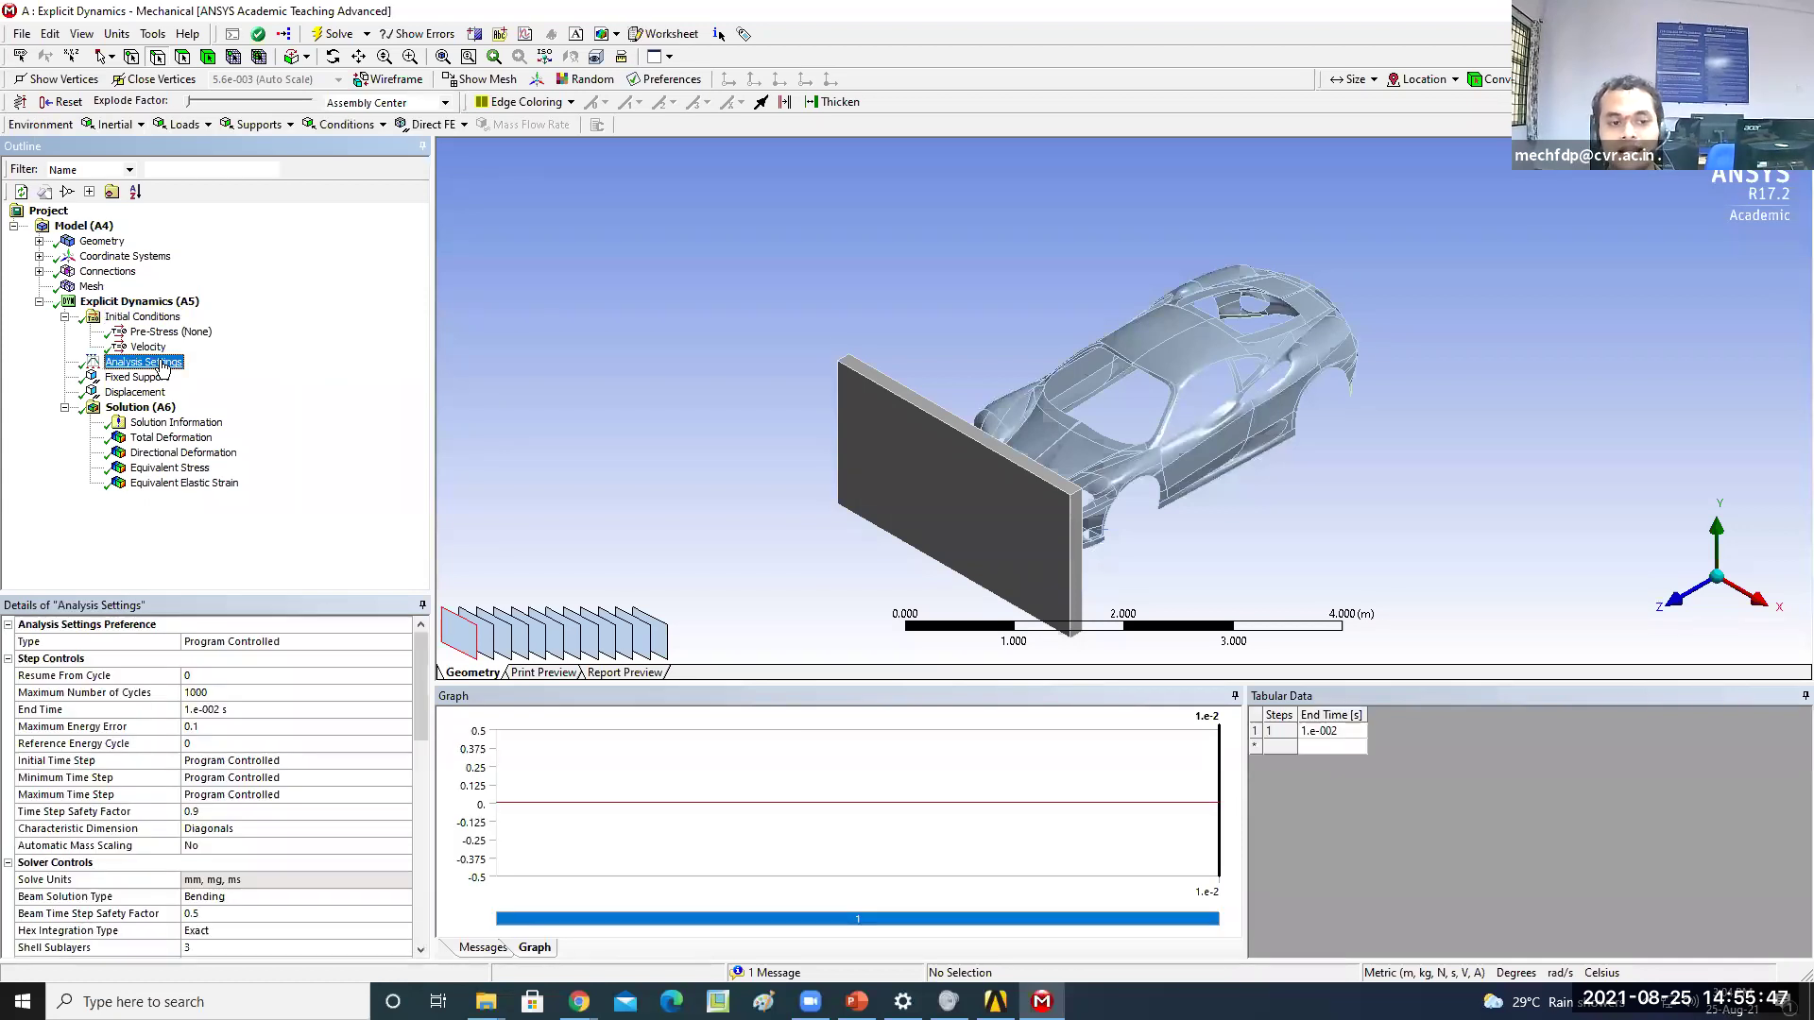
left_click(237, 711)
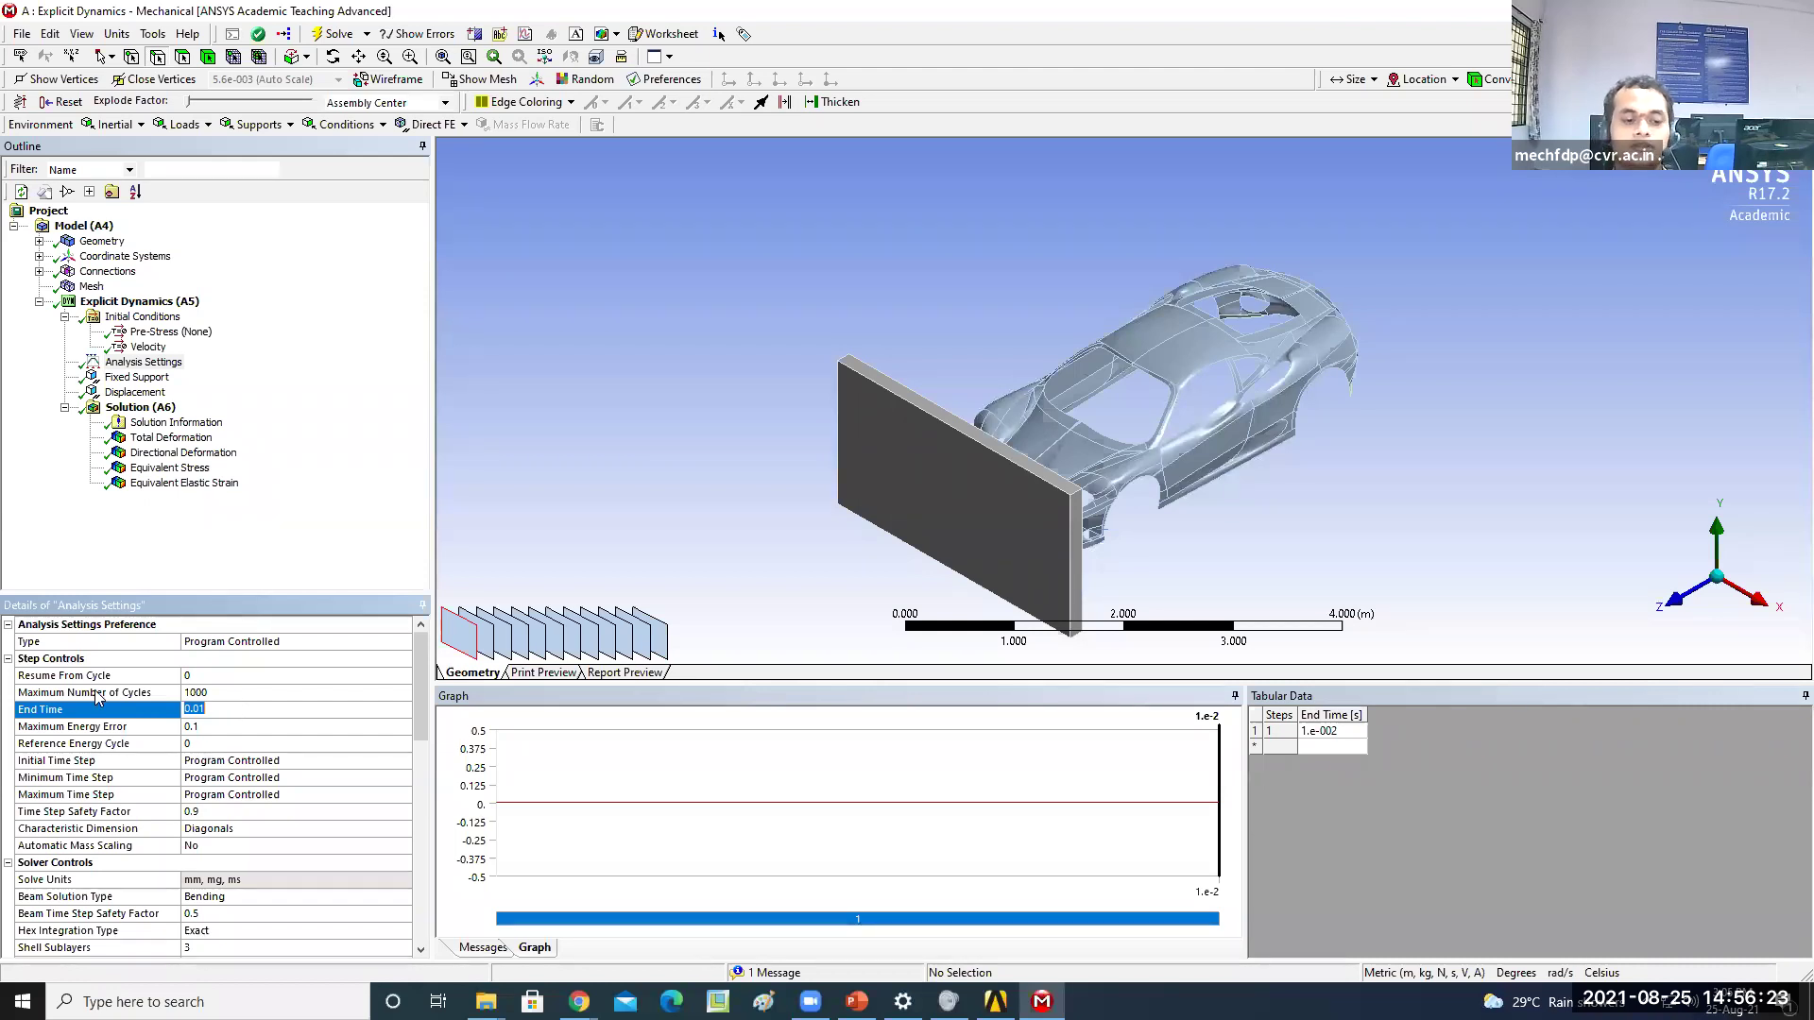
left_click(291, 679)
left_click(291, 696)
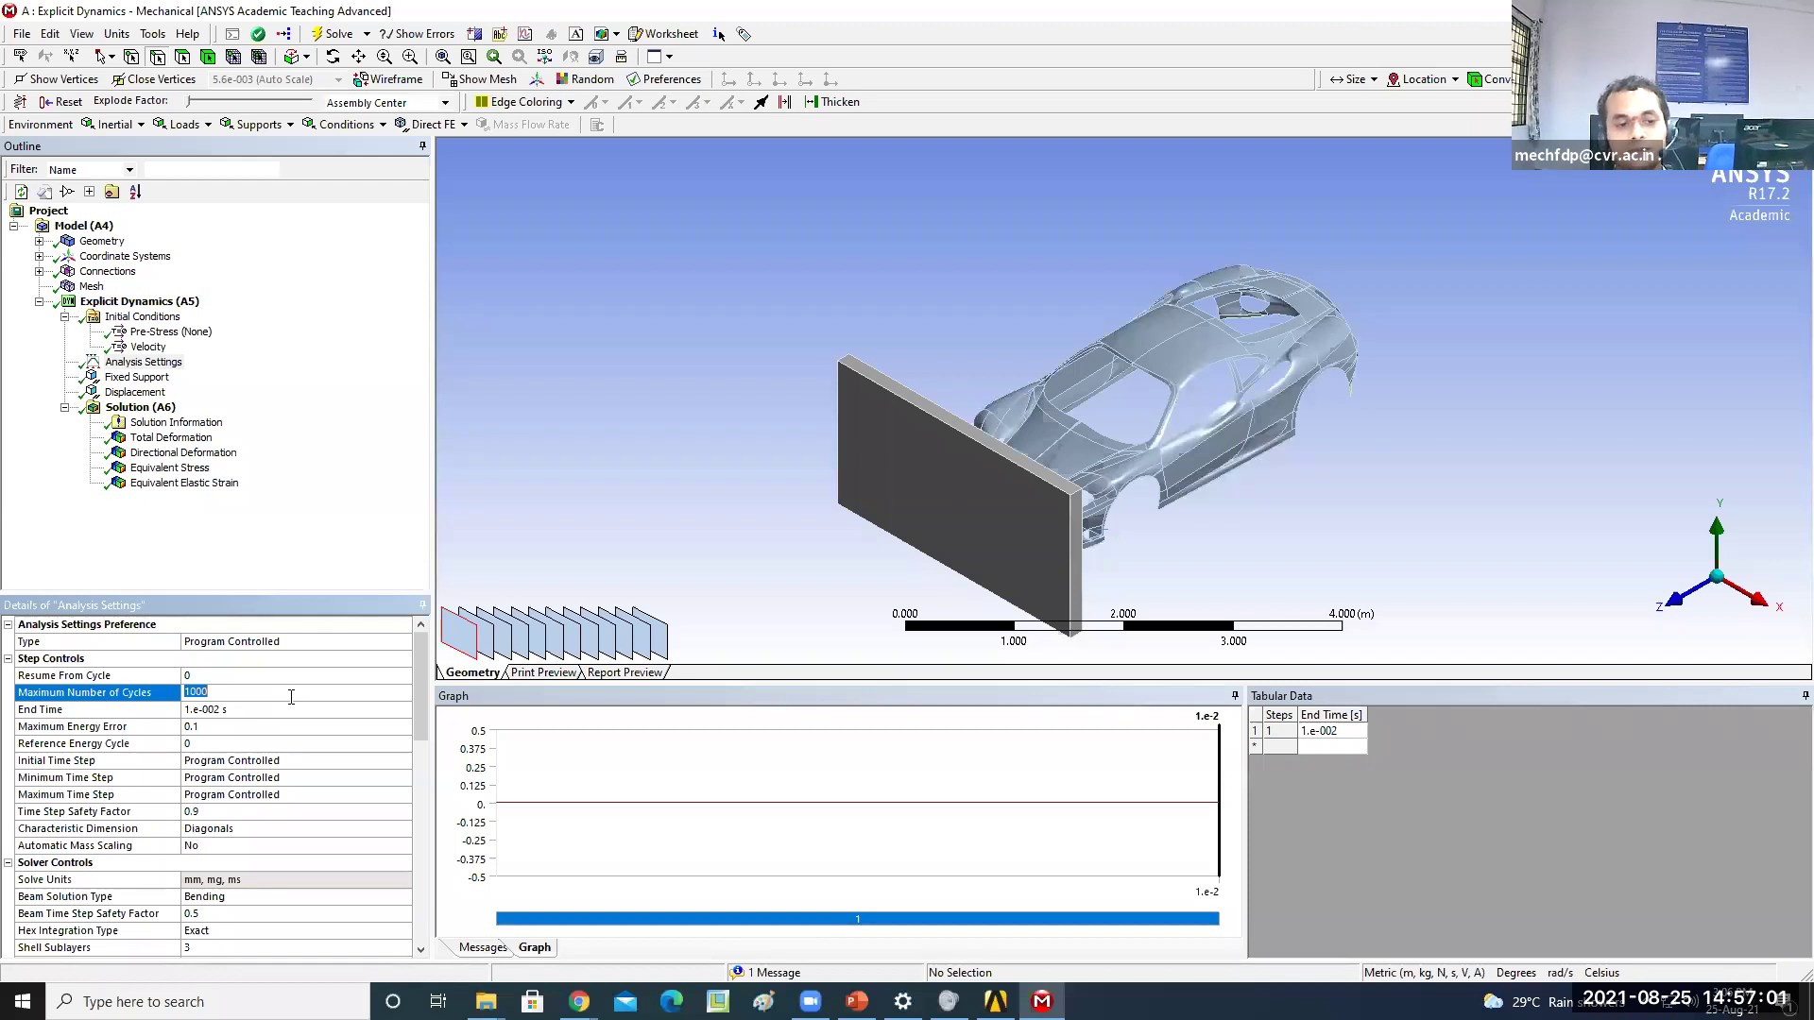
left_click(177, 422)
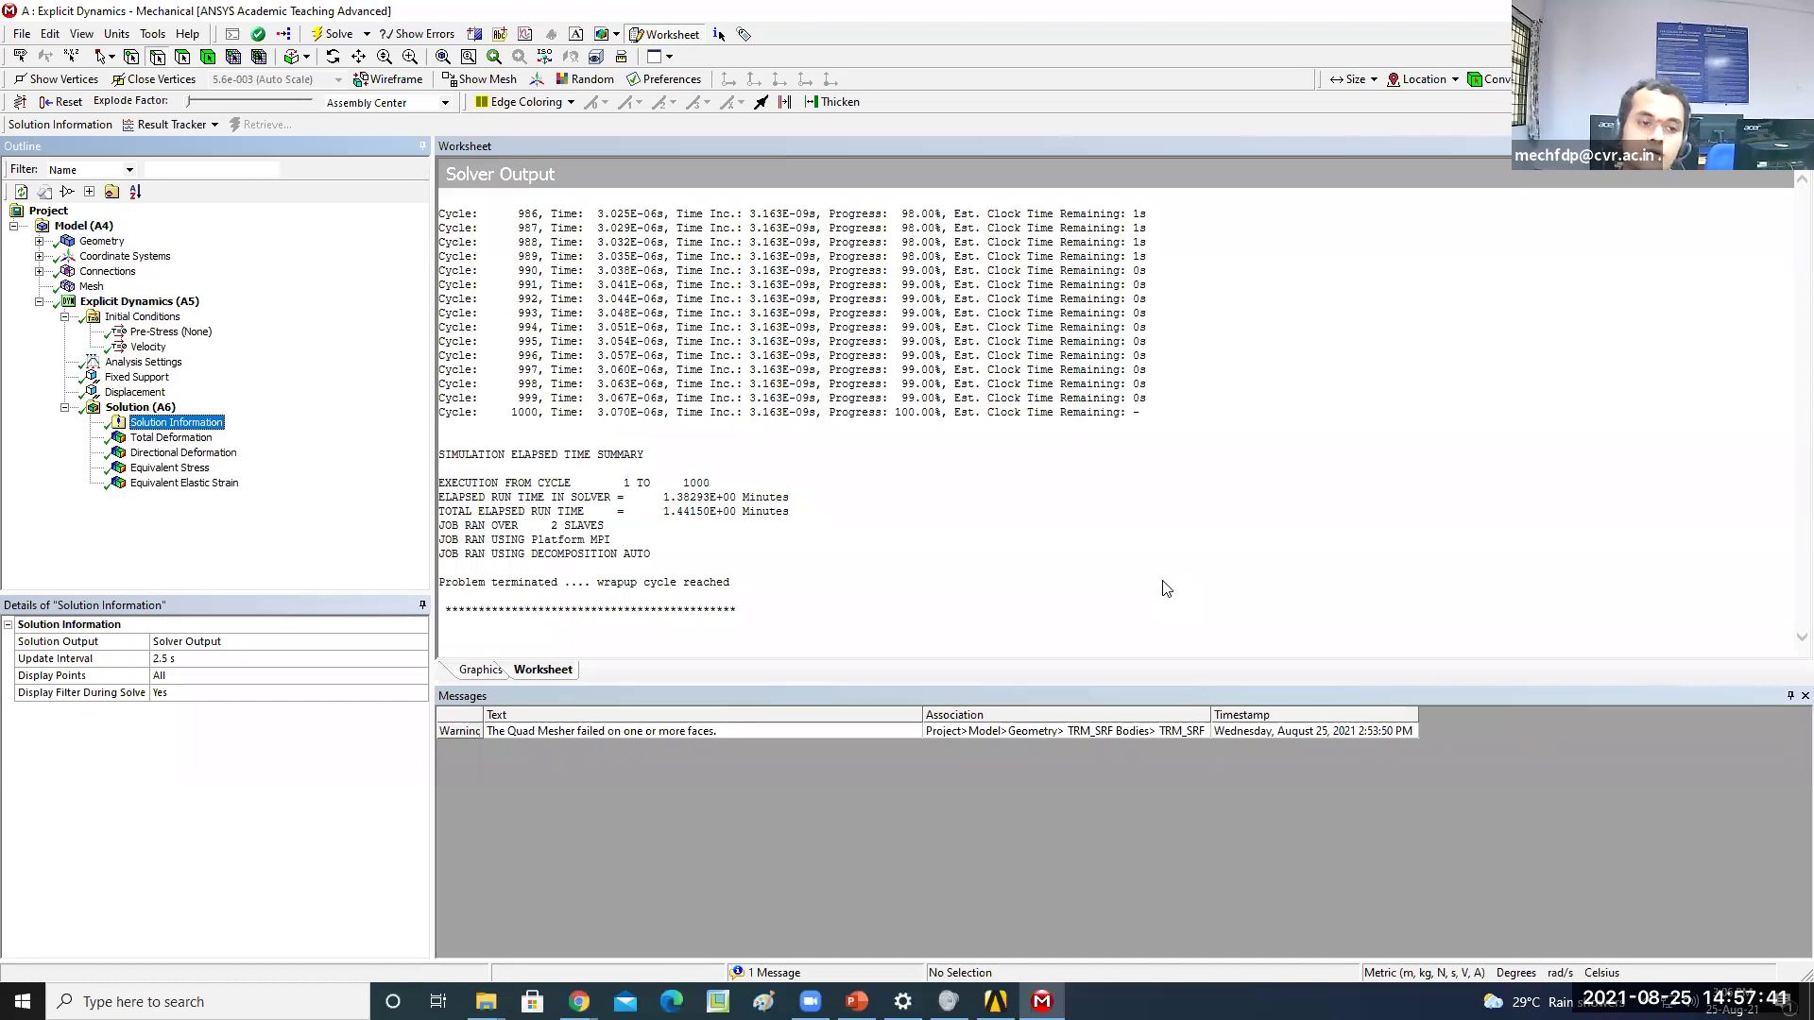
Display the total deformation result and set the unit system to Metric (mm, t, N, s, mV, mA)
left_click(174, 438)
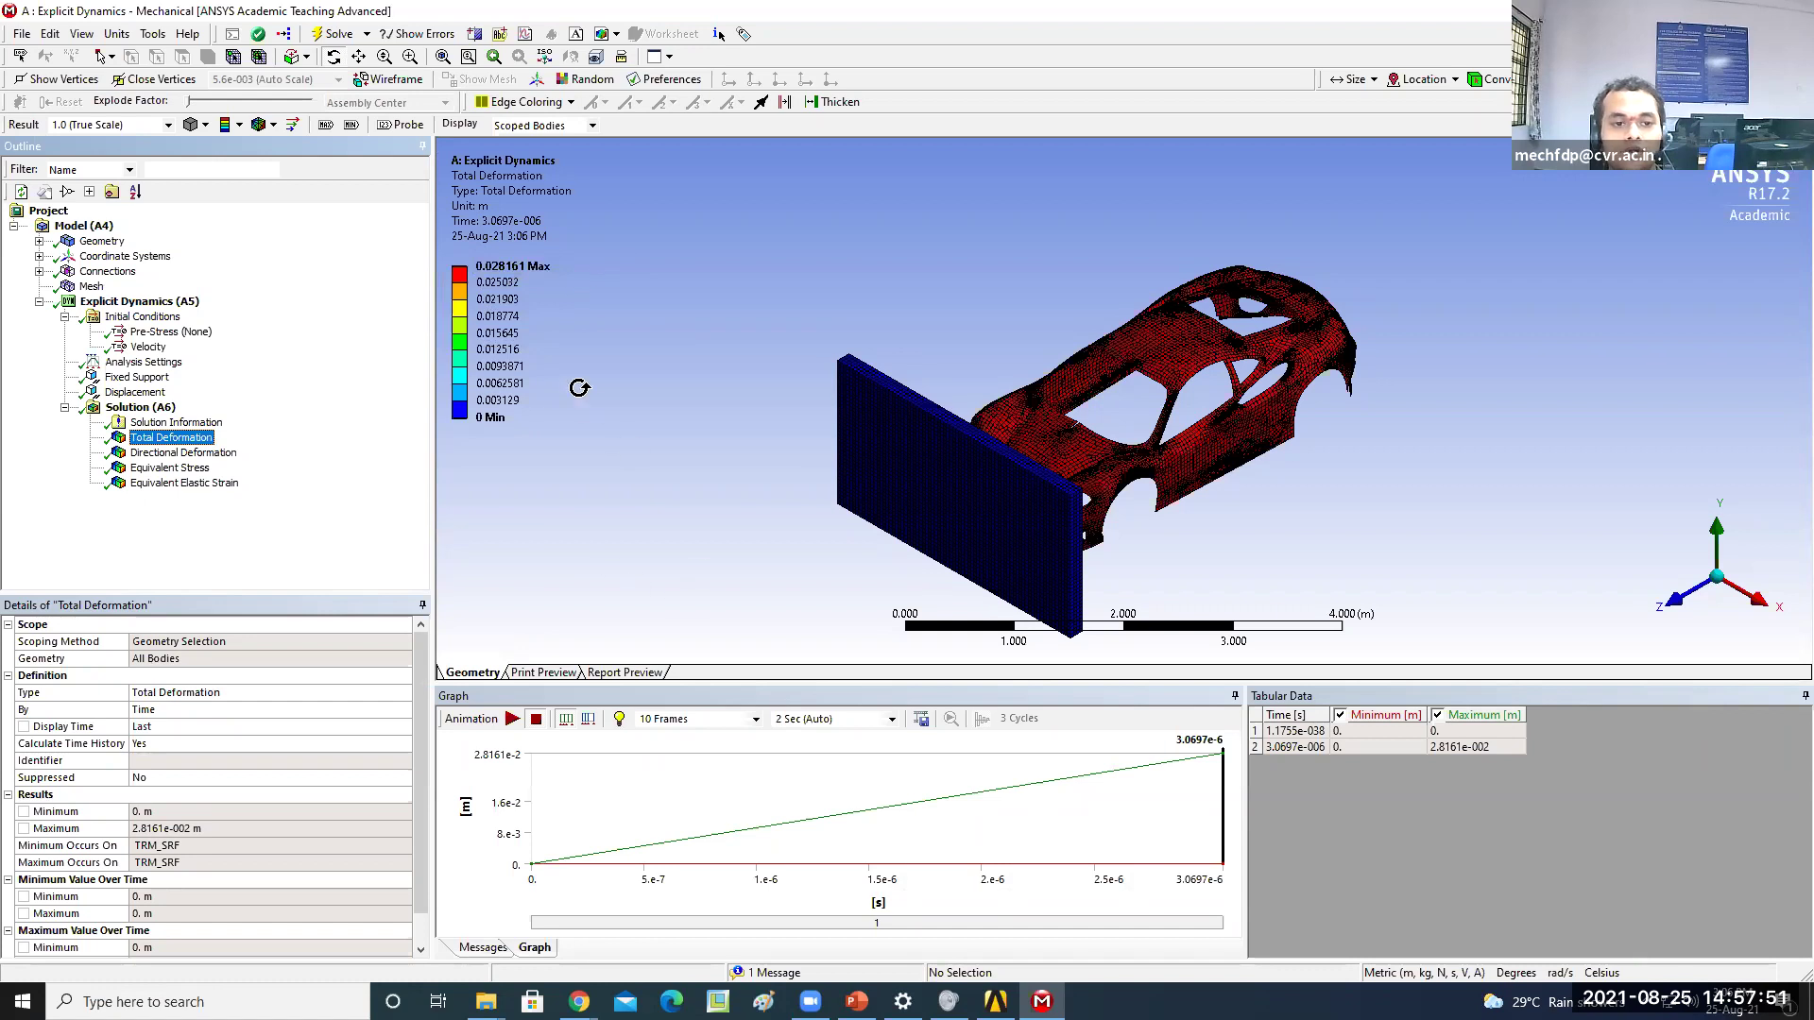
left_click(117, 34)
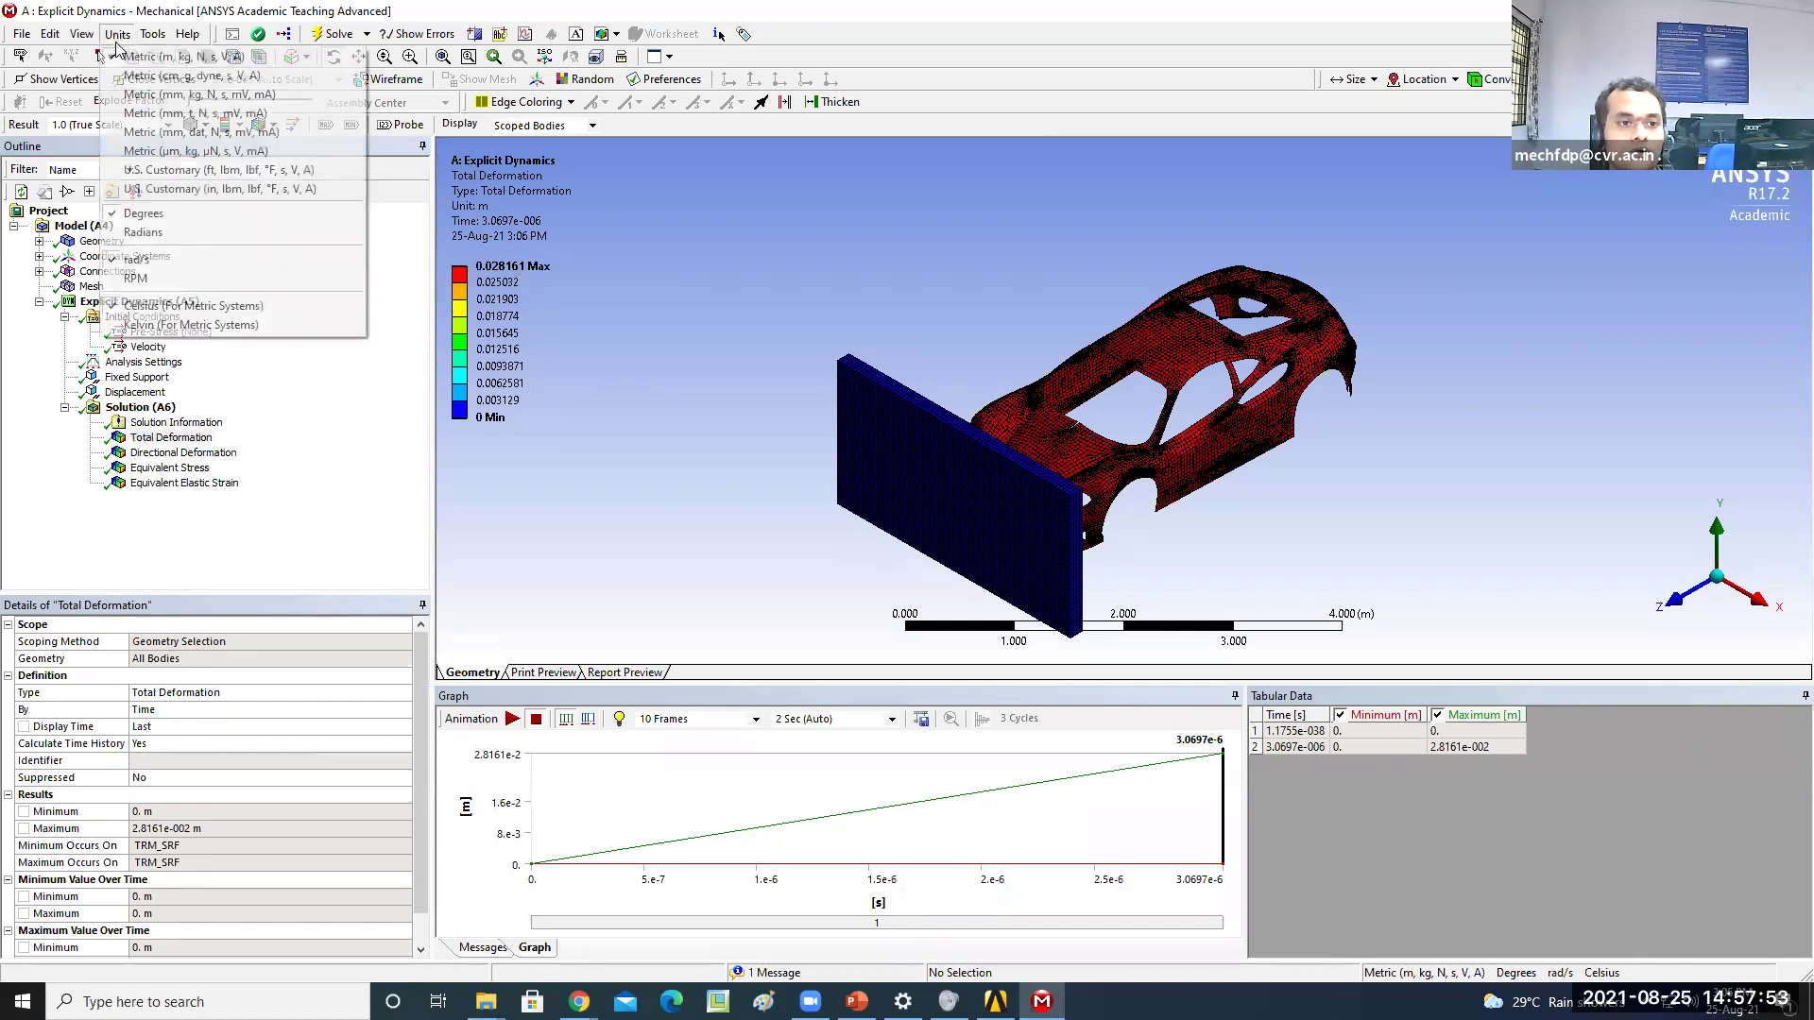
left_click(138, 114)
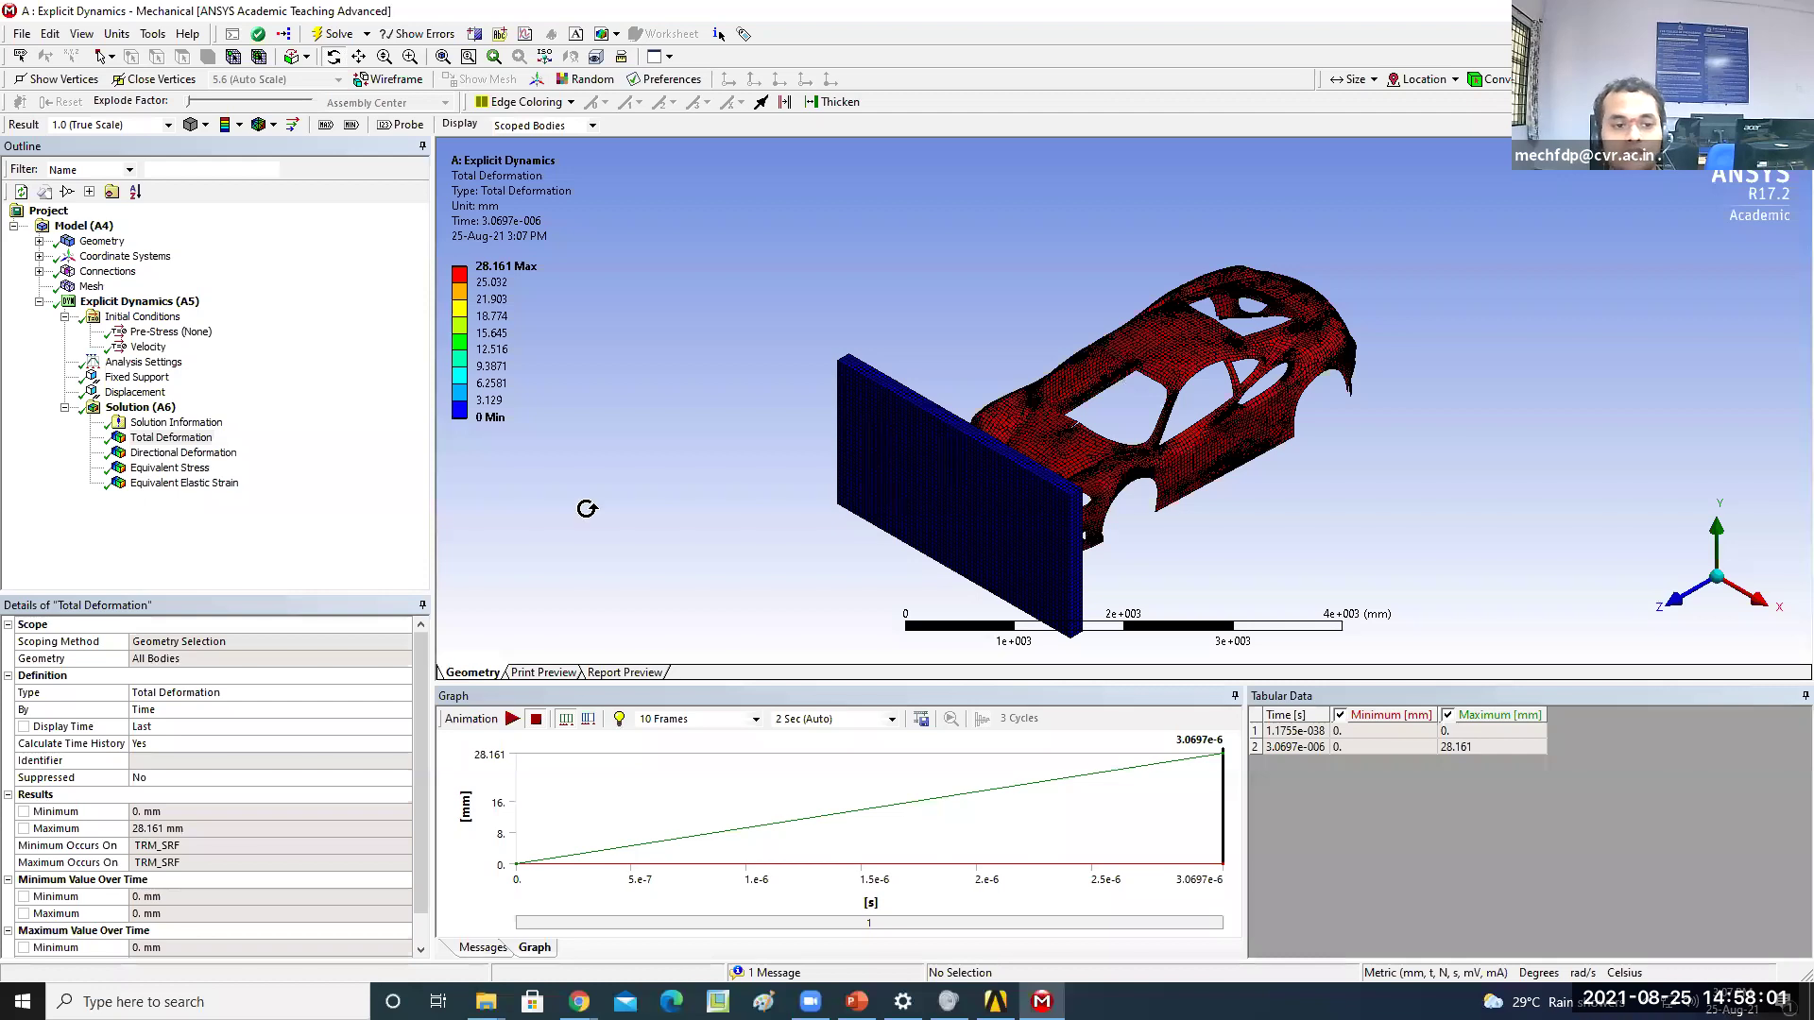
Compare the total deformation of the car and wall with the Z-axis directional deformation
left_click(144, 454)
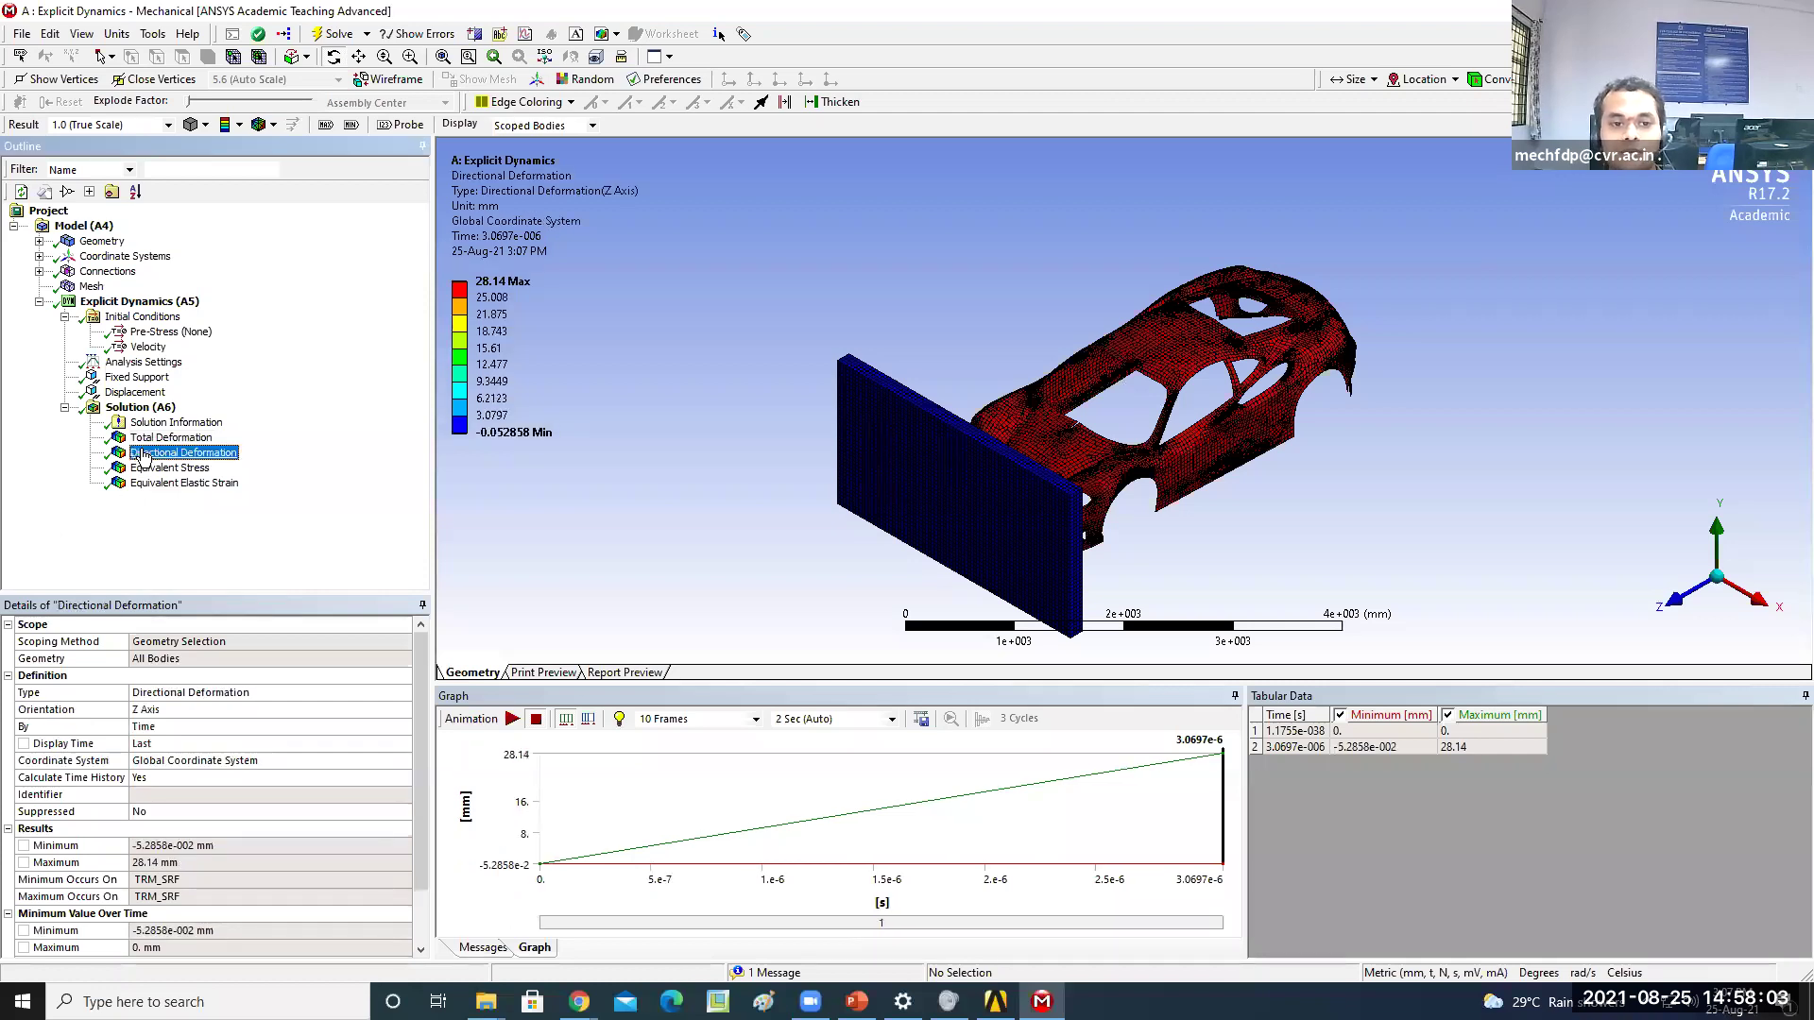
left_click(151, 440)
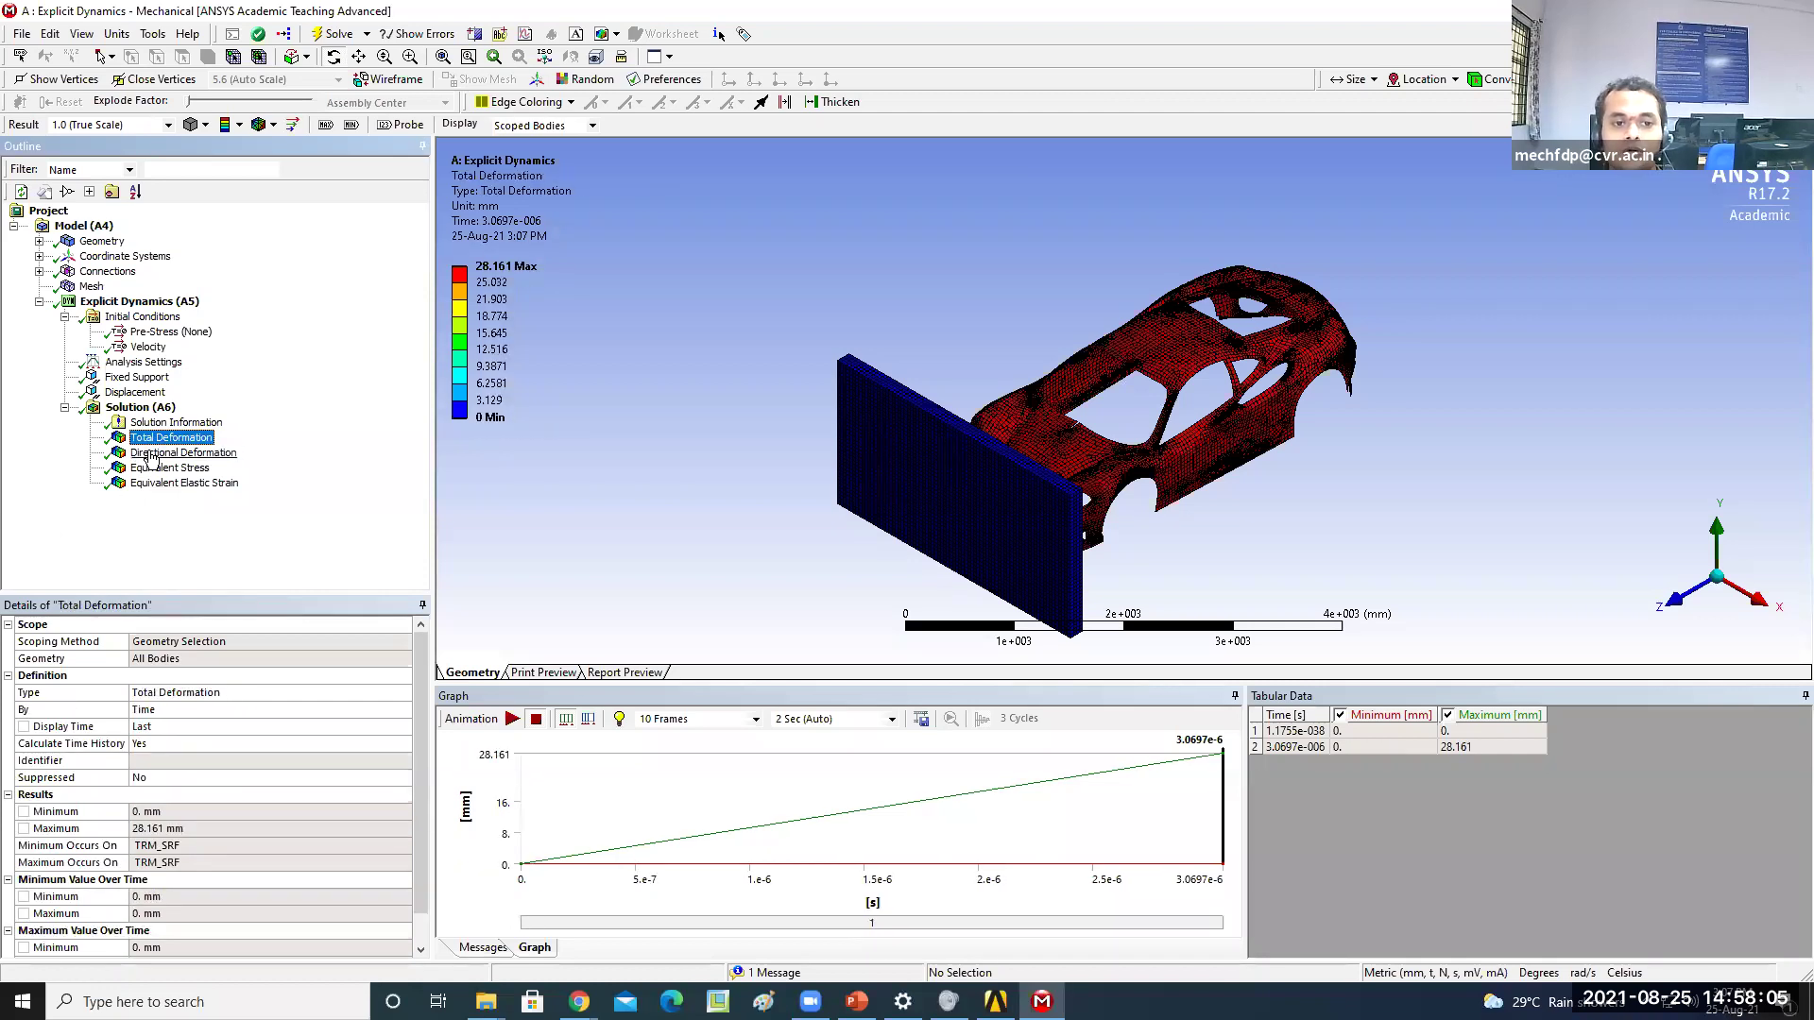
left_click(154, 454)
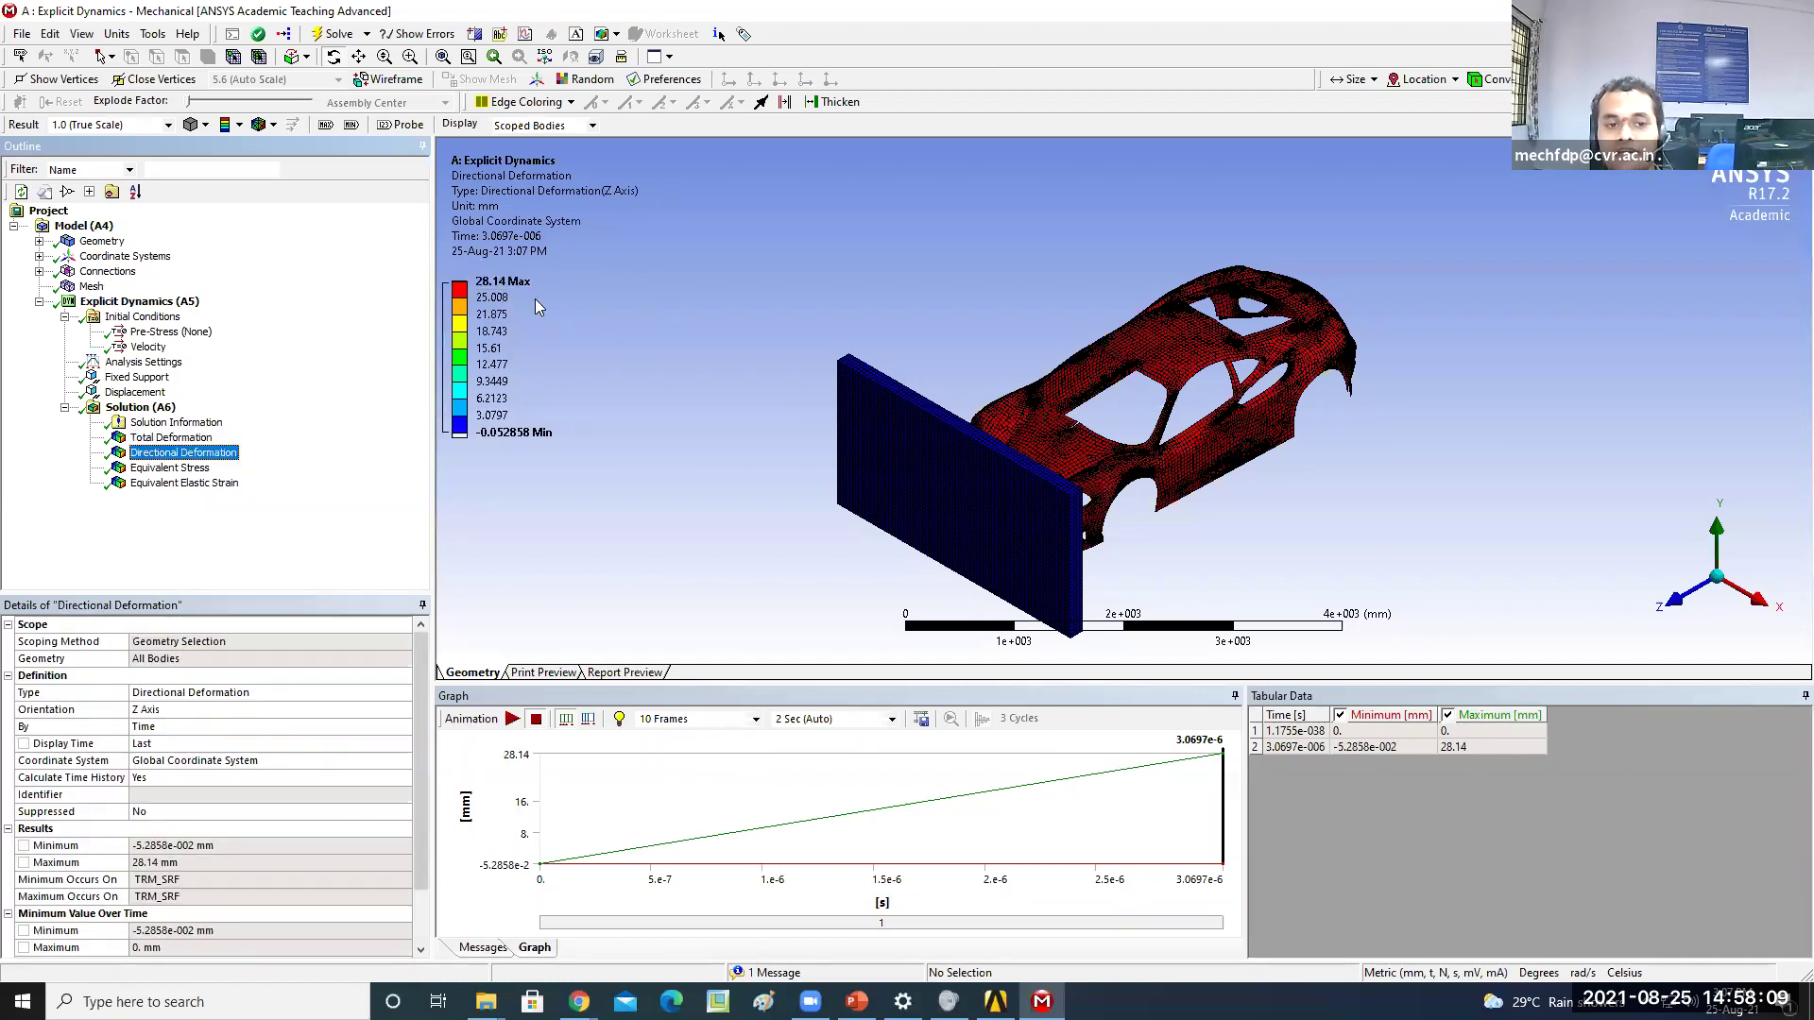
key("Up")
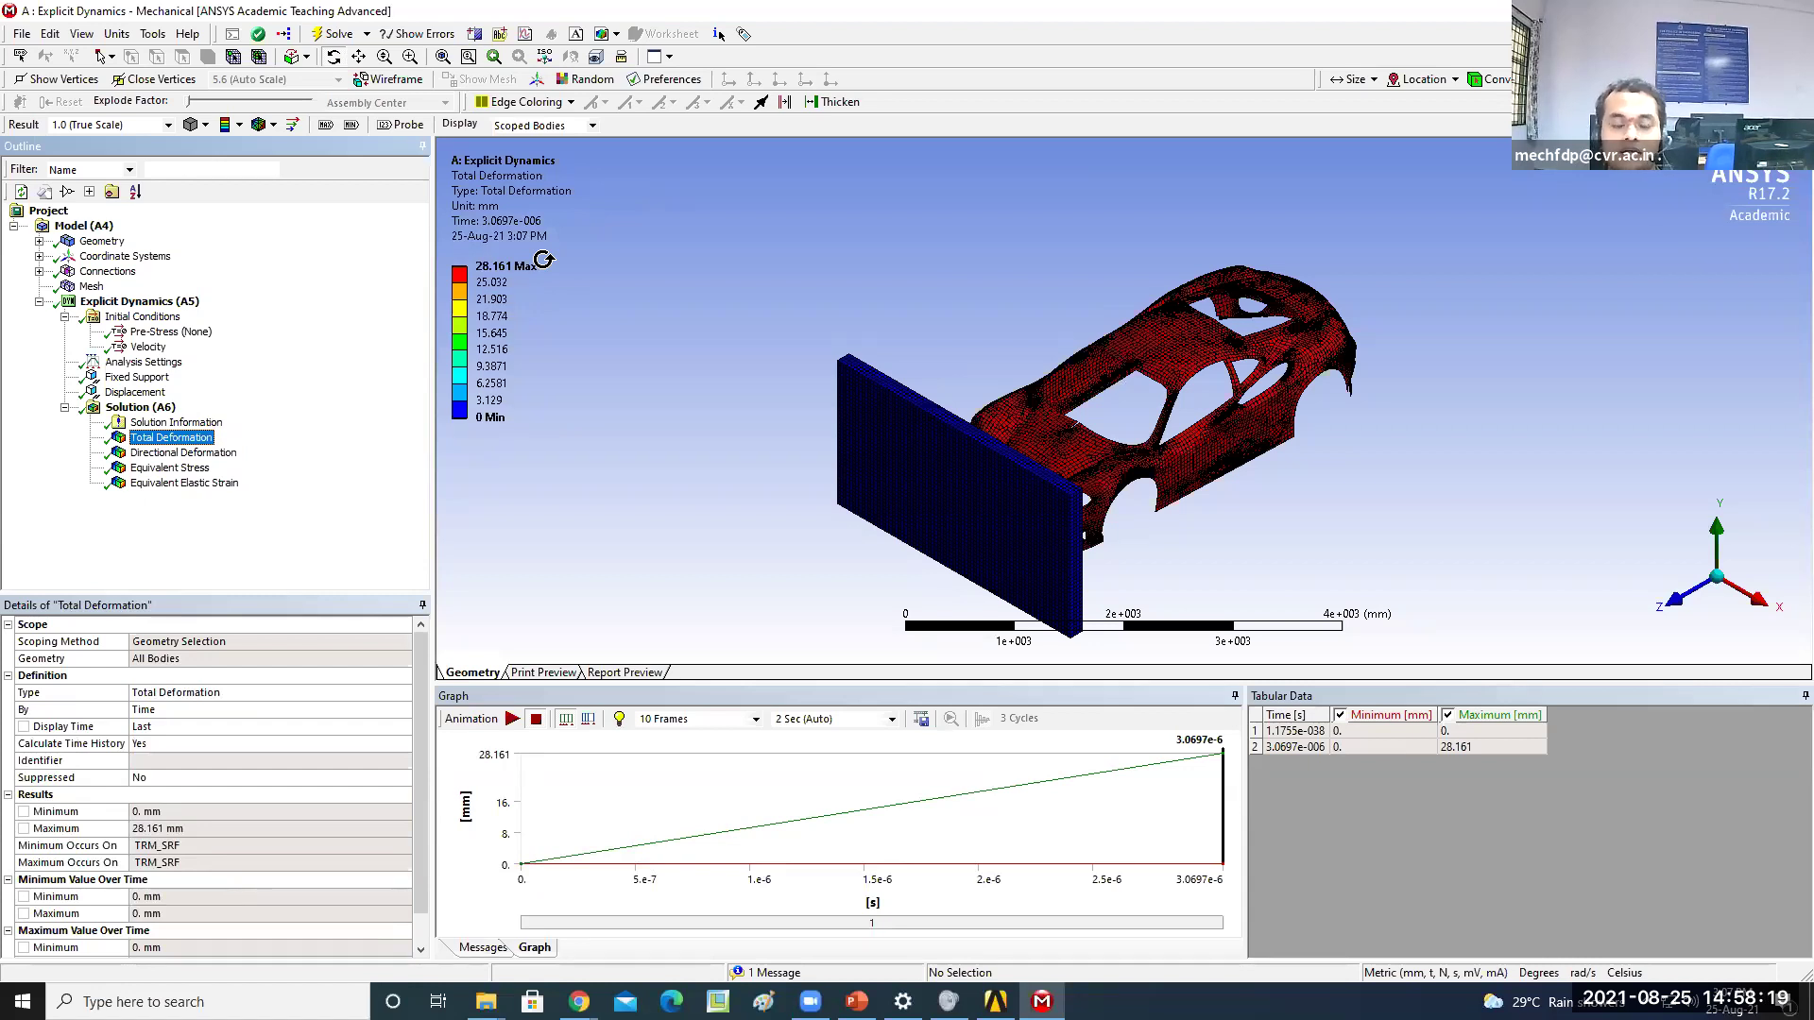
left_click(210, 437)
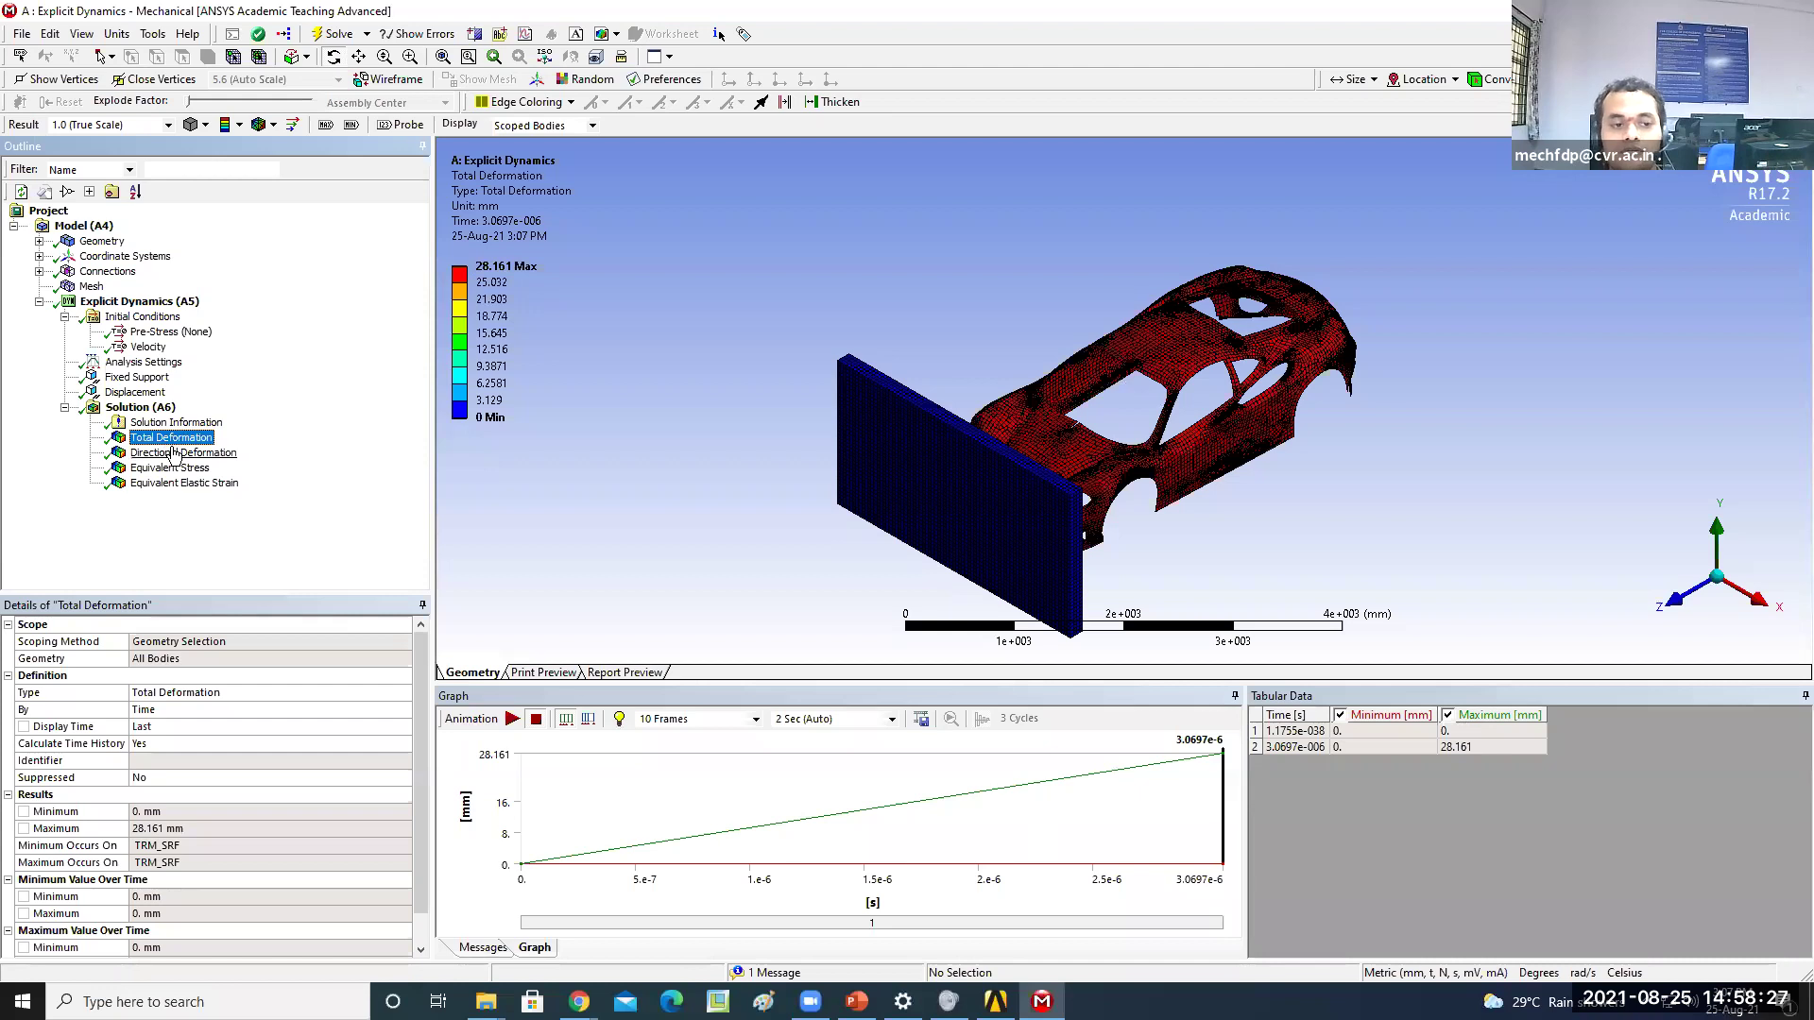
left_click(173, 454)
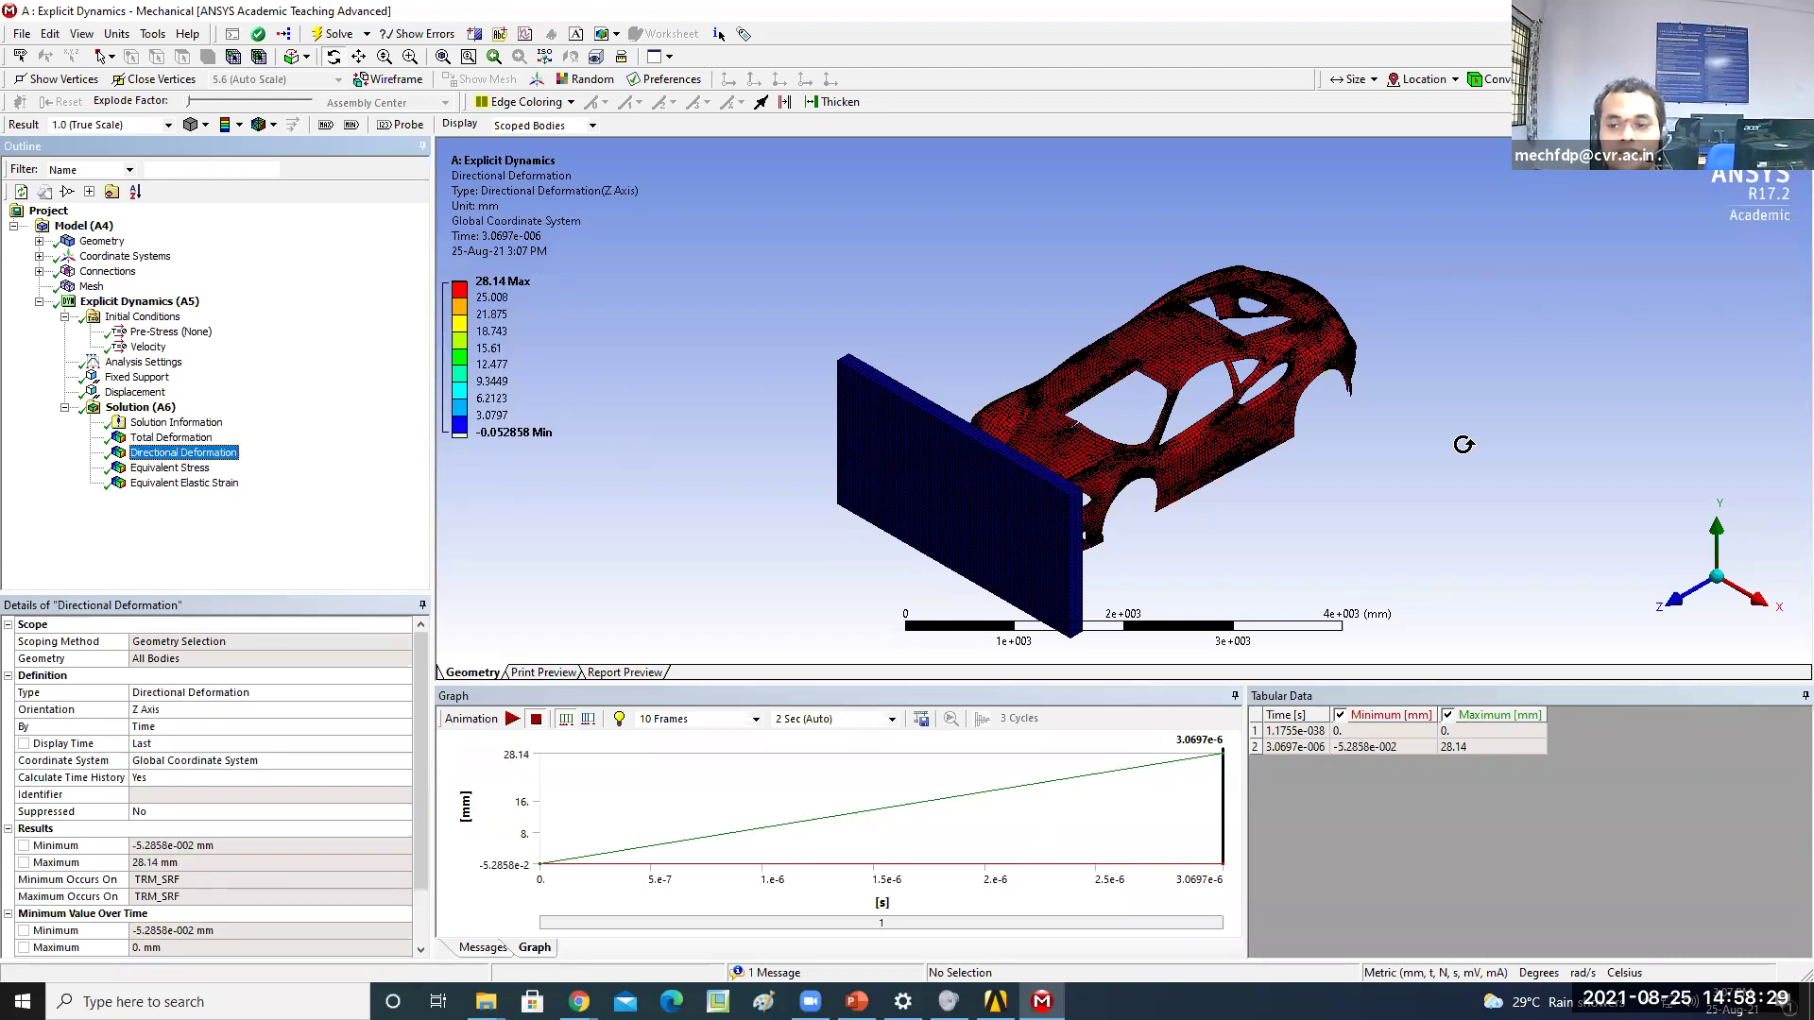
left_click(189, 438)
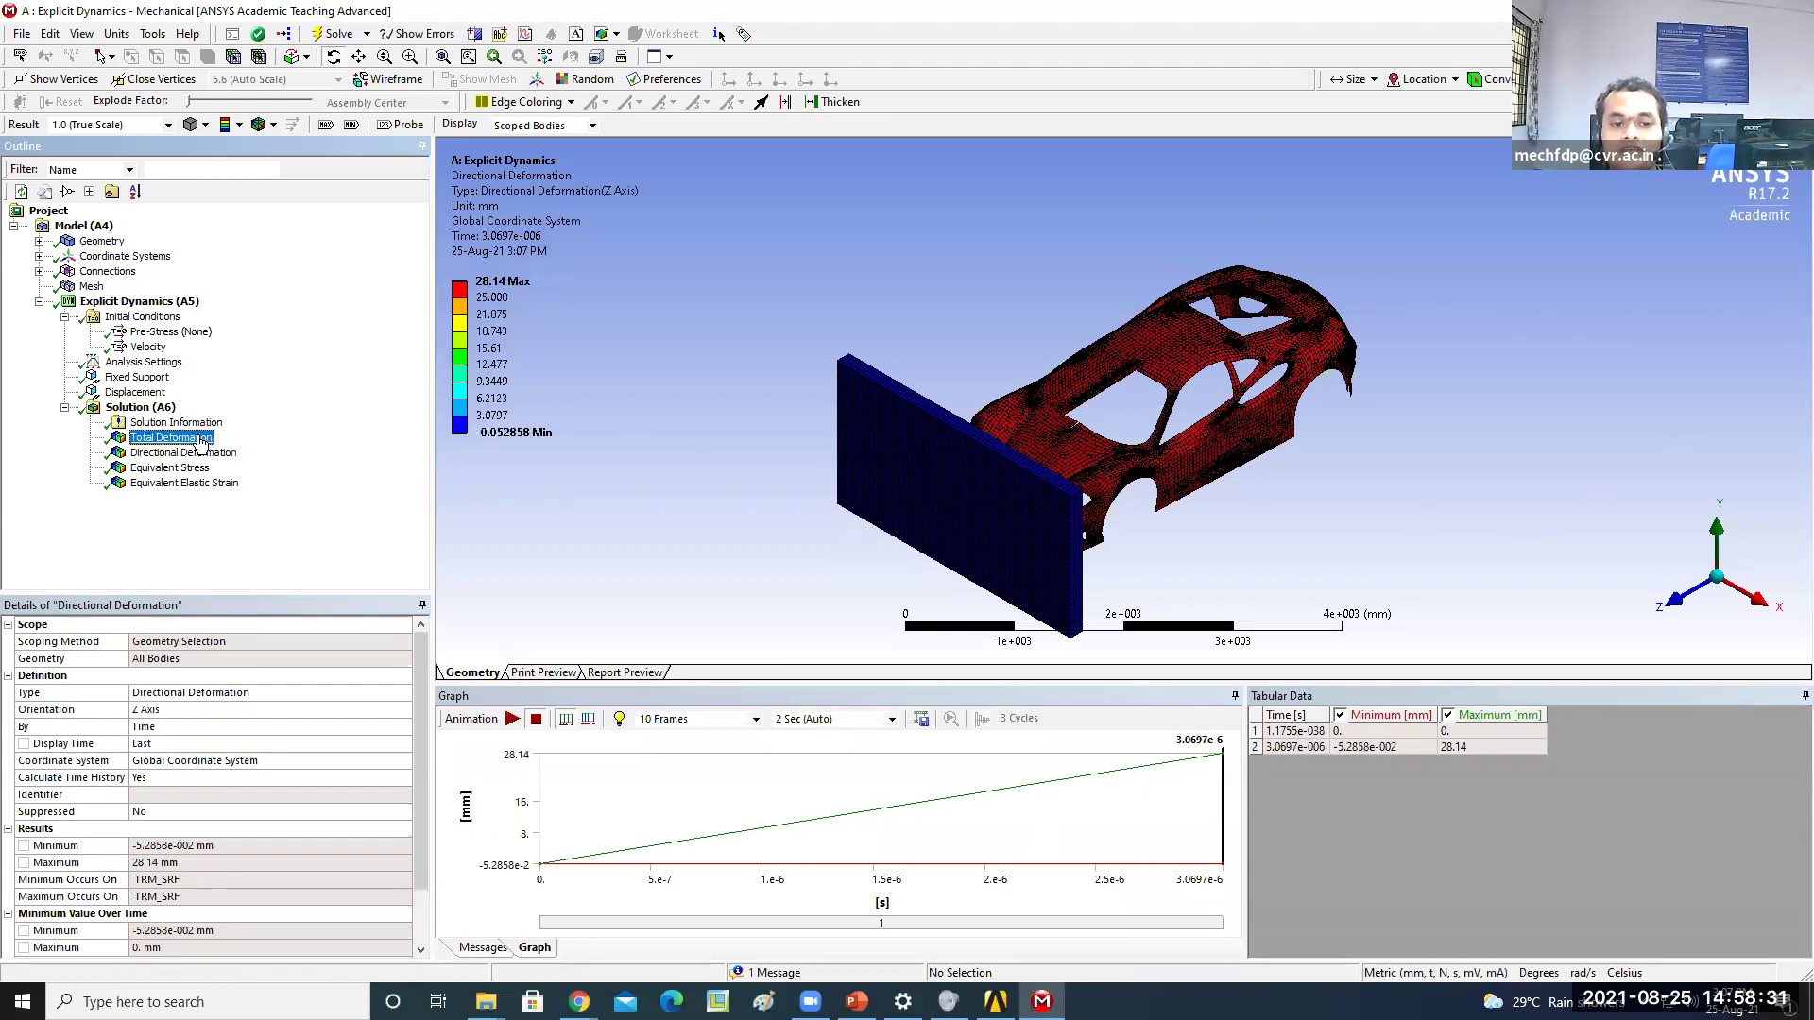
left_click(193, 452)
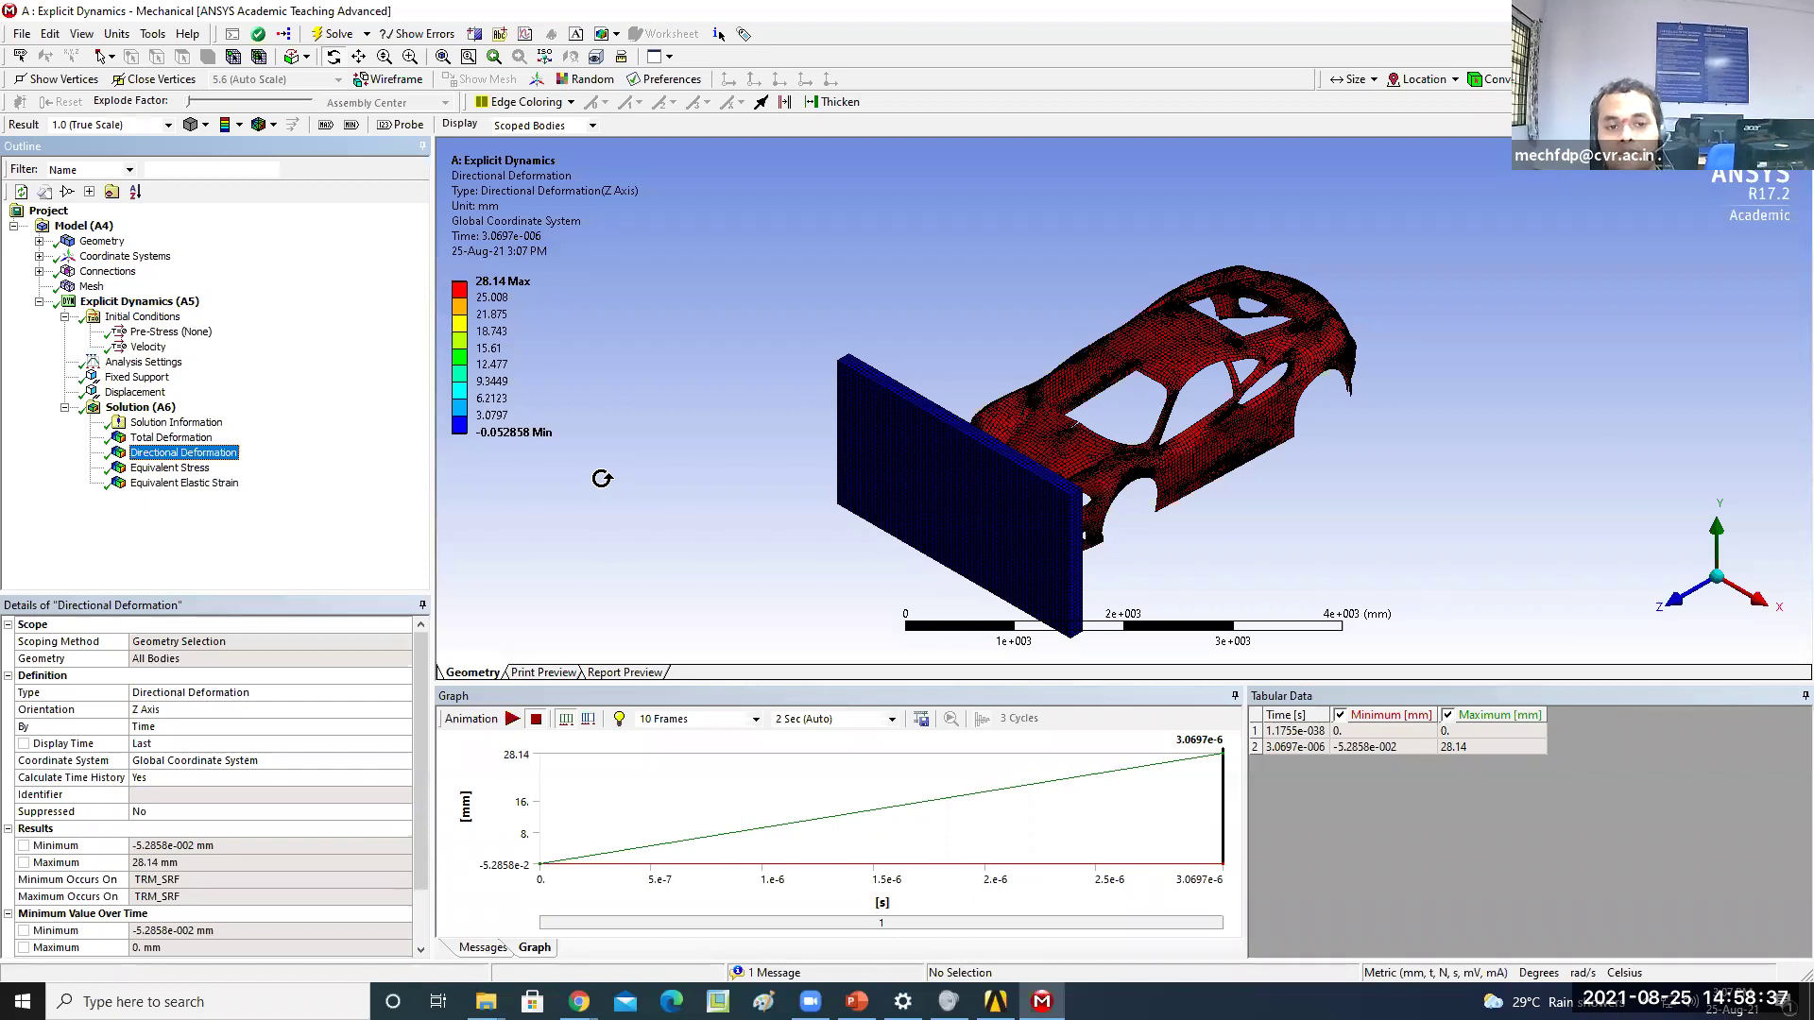
Play the animation of the total deformation result, then stop it
left_click(171, 437)
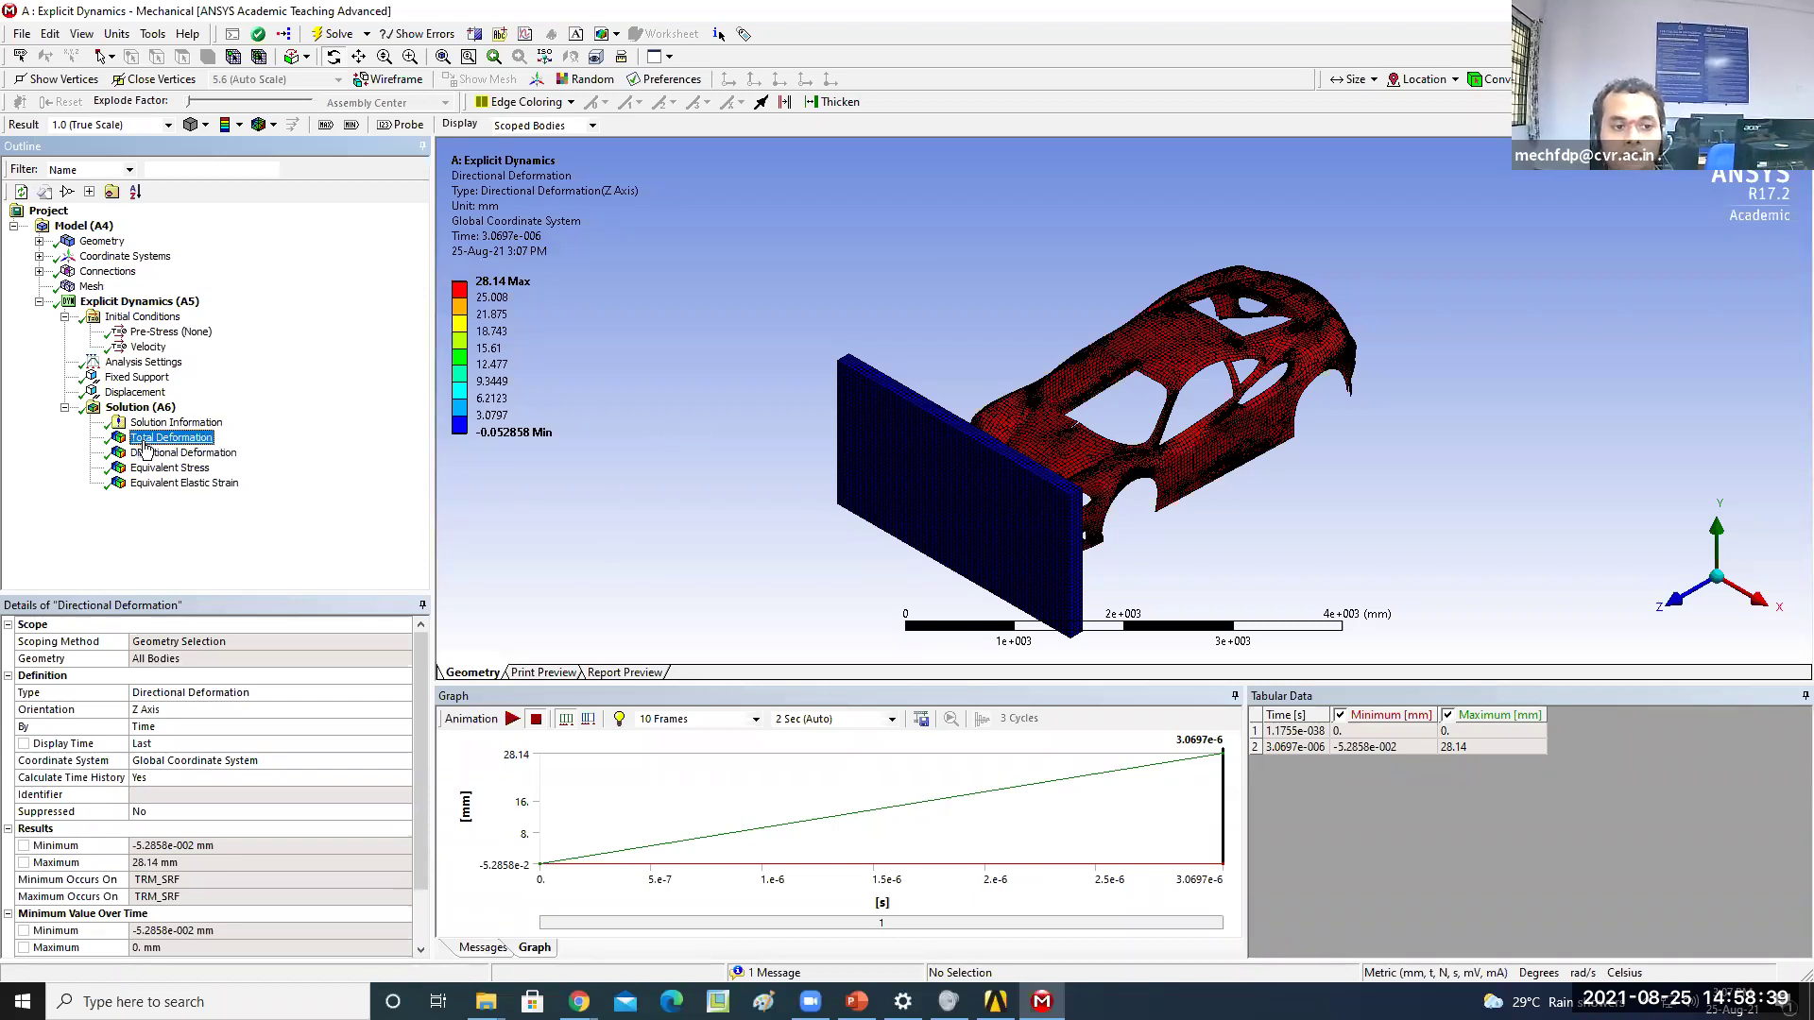
left_click(511, 720)
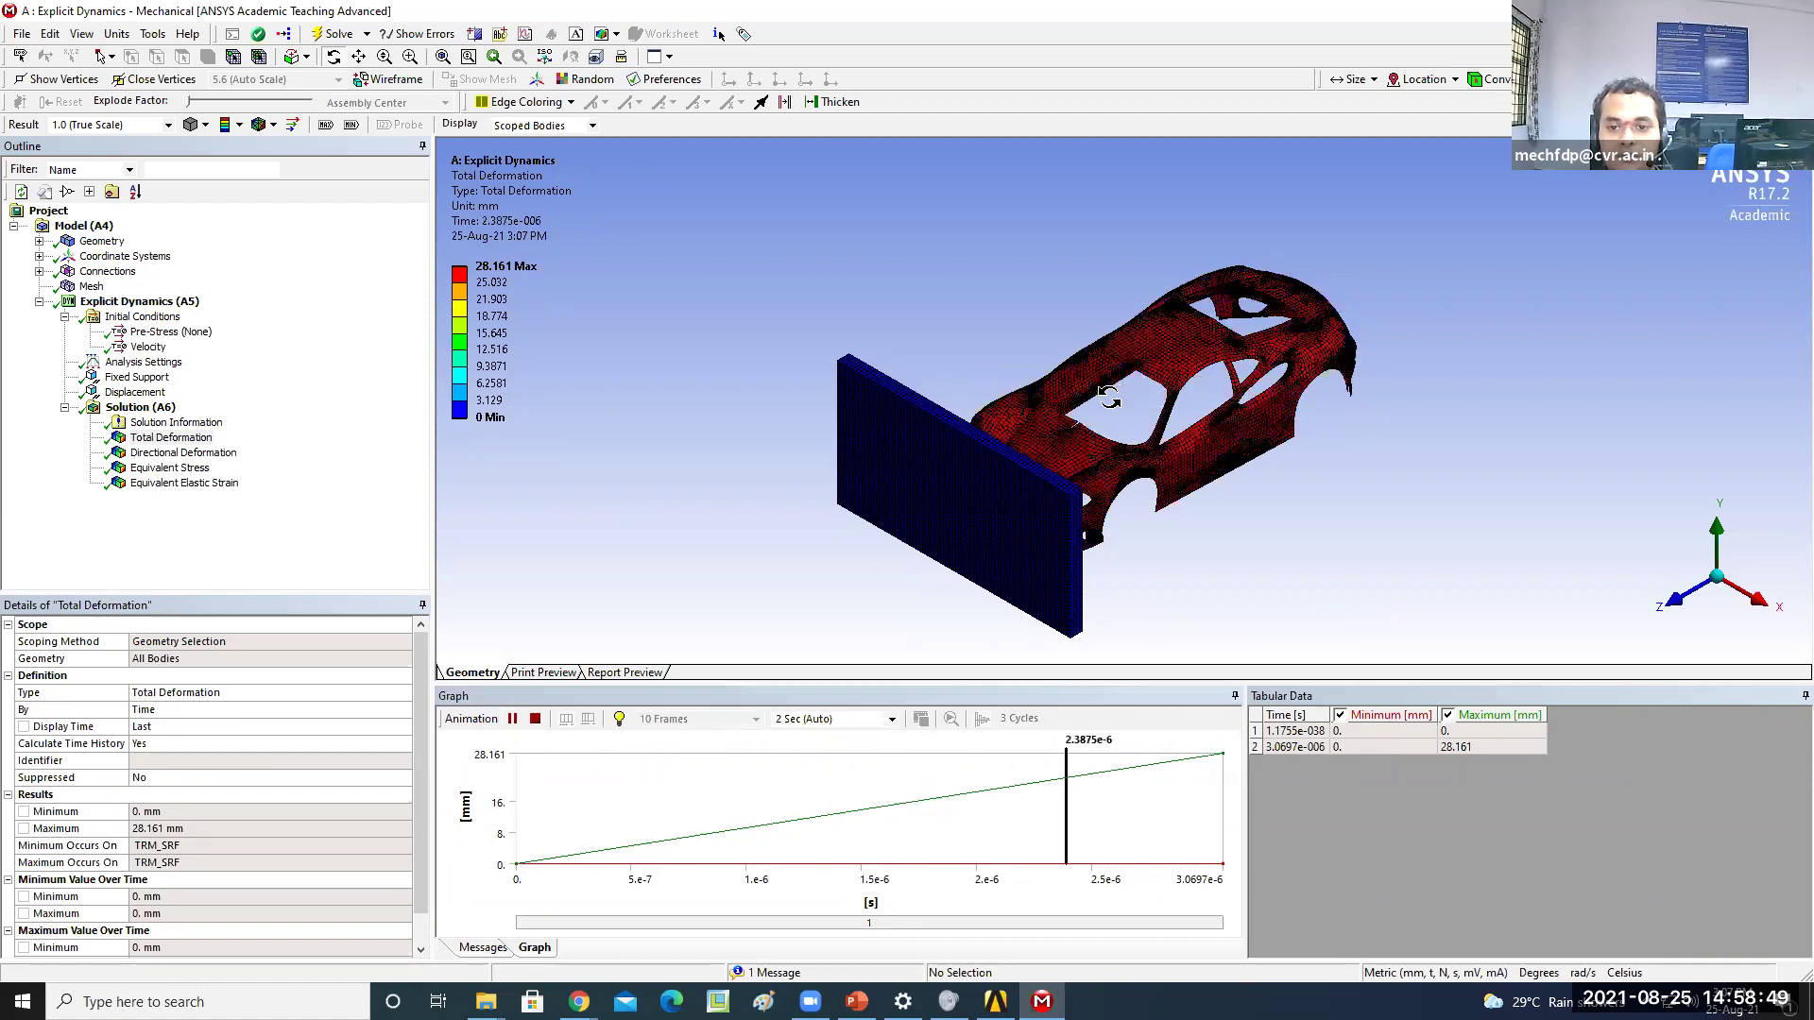
left_click(535, 719)
Show the equivalent stress result with the car seen from the side and animate it
left_click(179, 453)
left_click(180, 468)
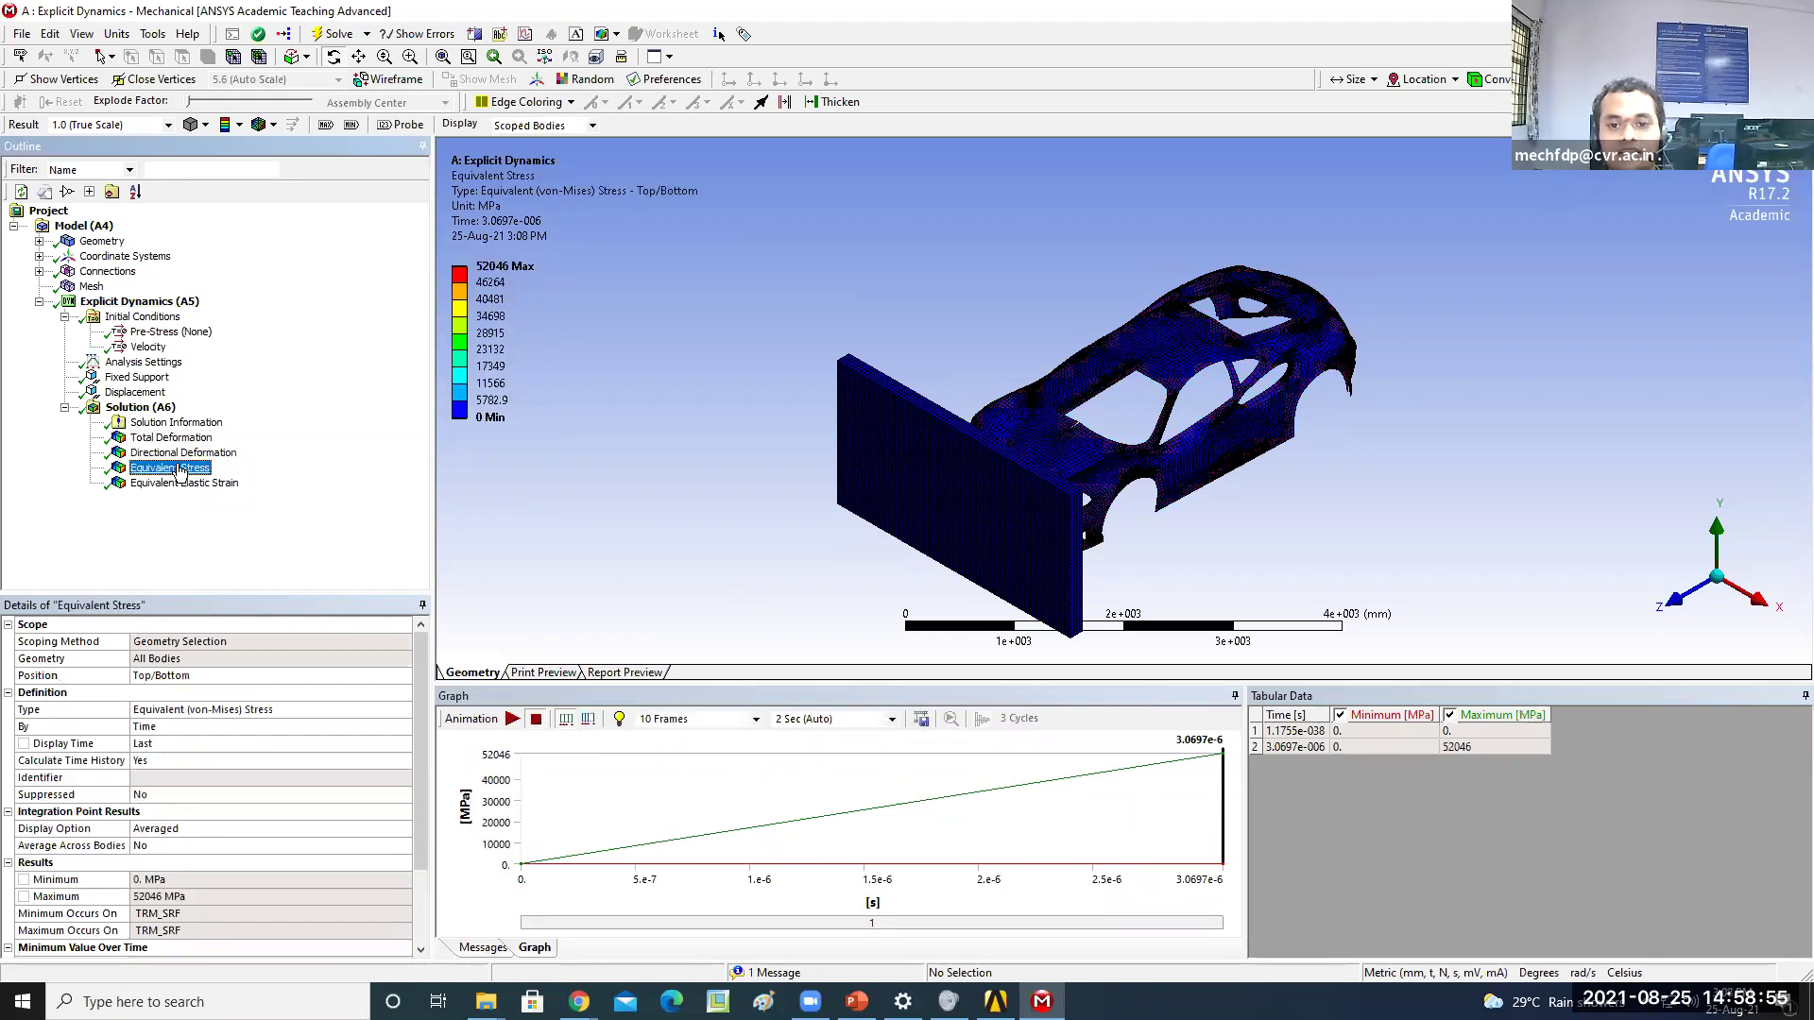
left_click_drag(1249, 520, 548, 518)
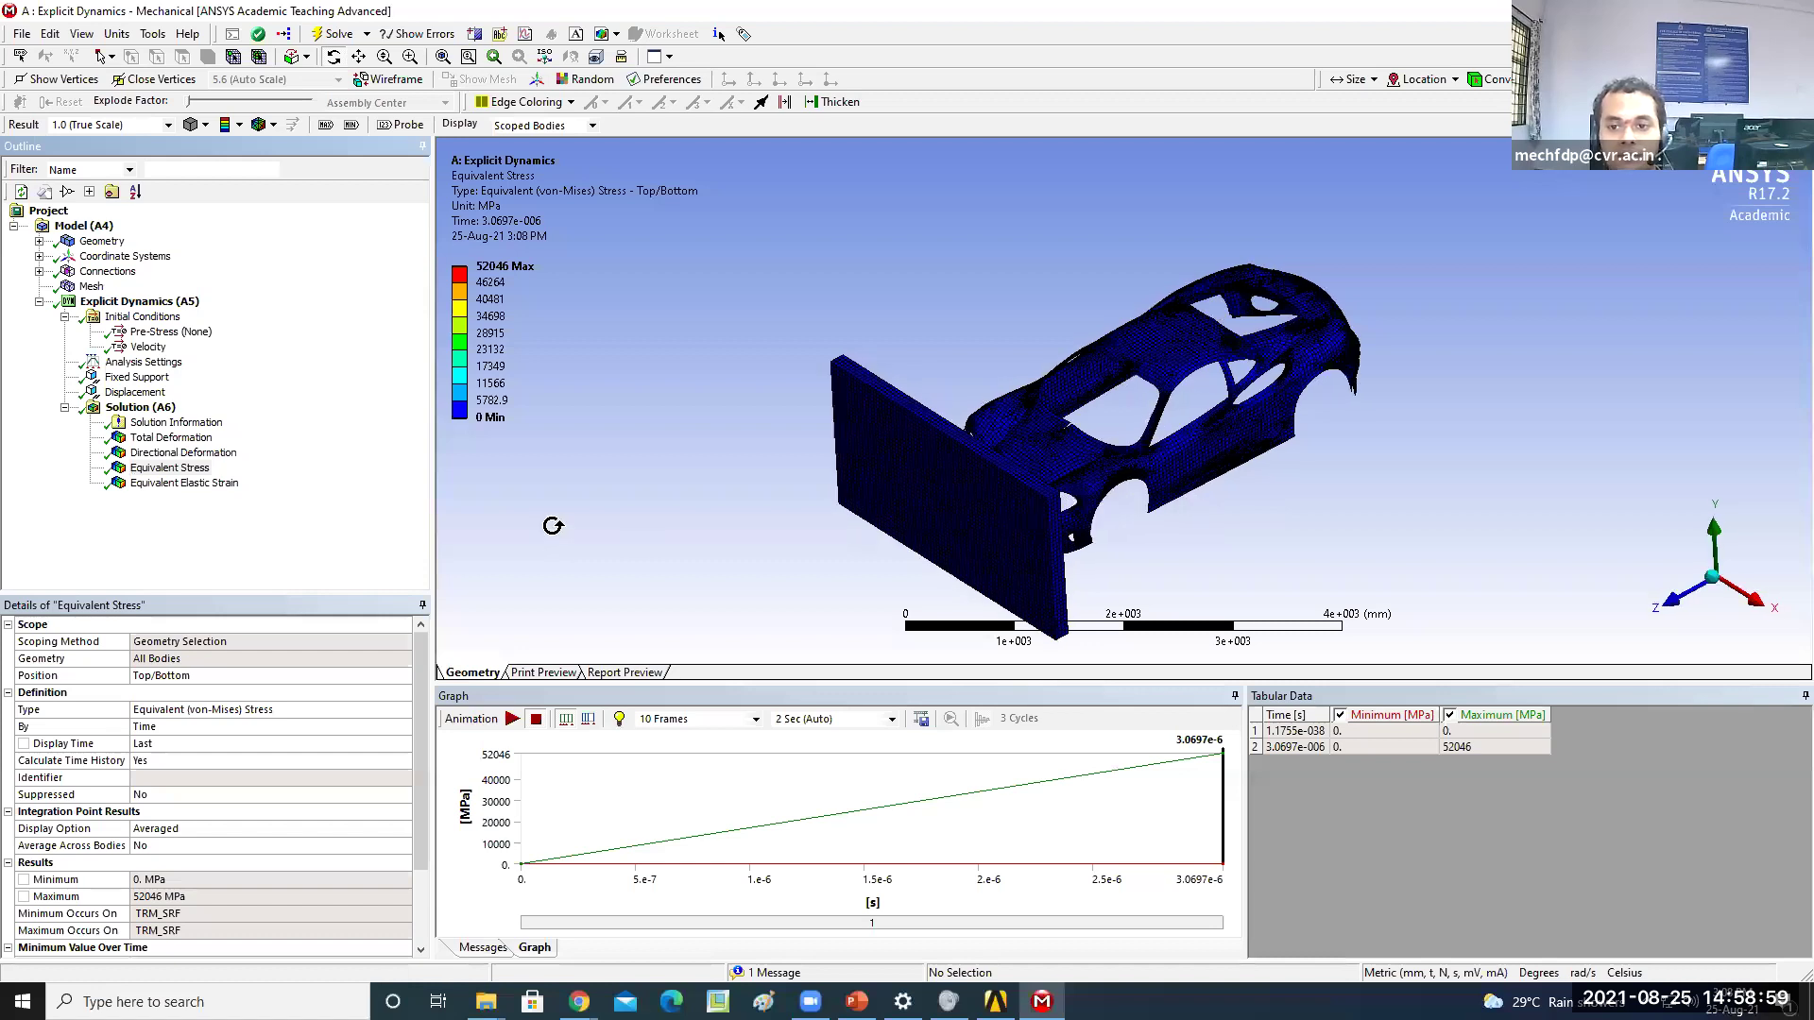
left_click_drag(1162, 354, 870, 649)
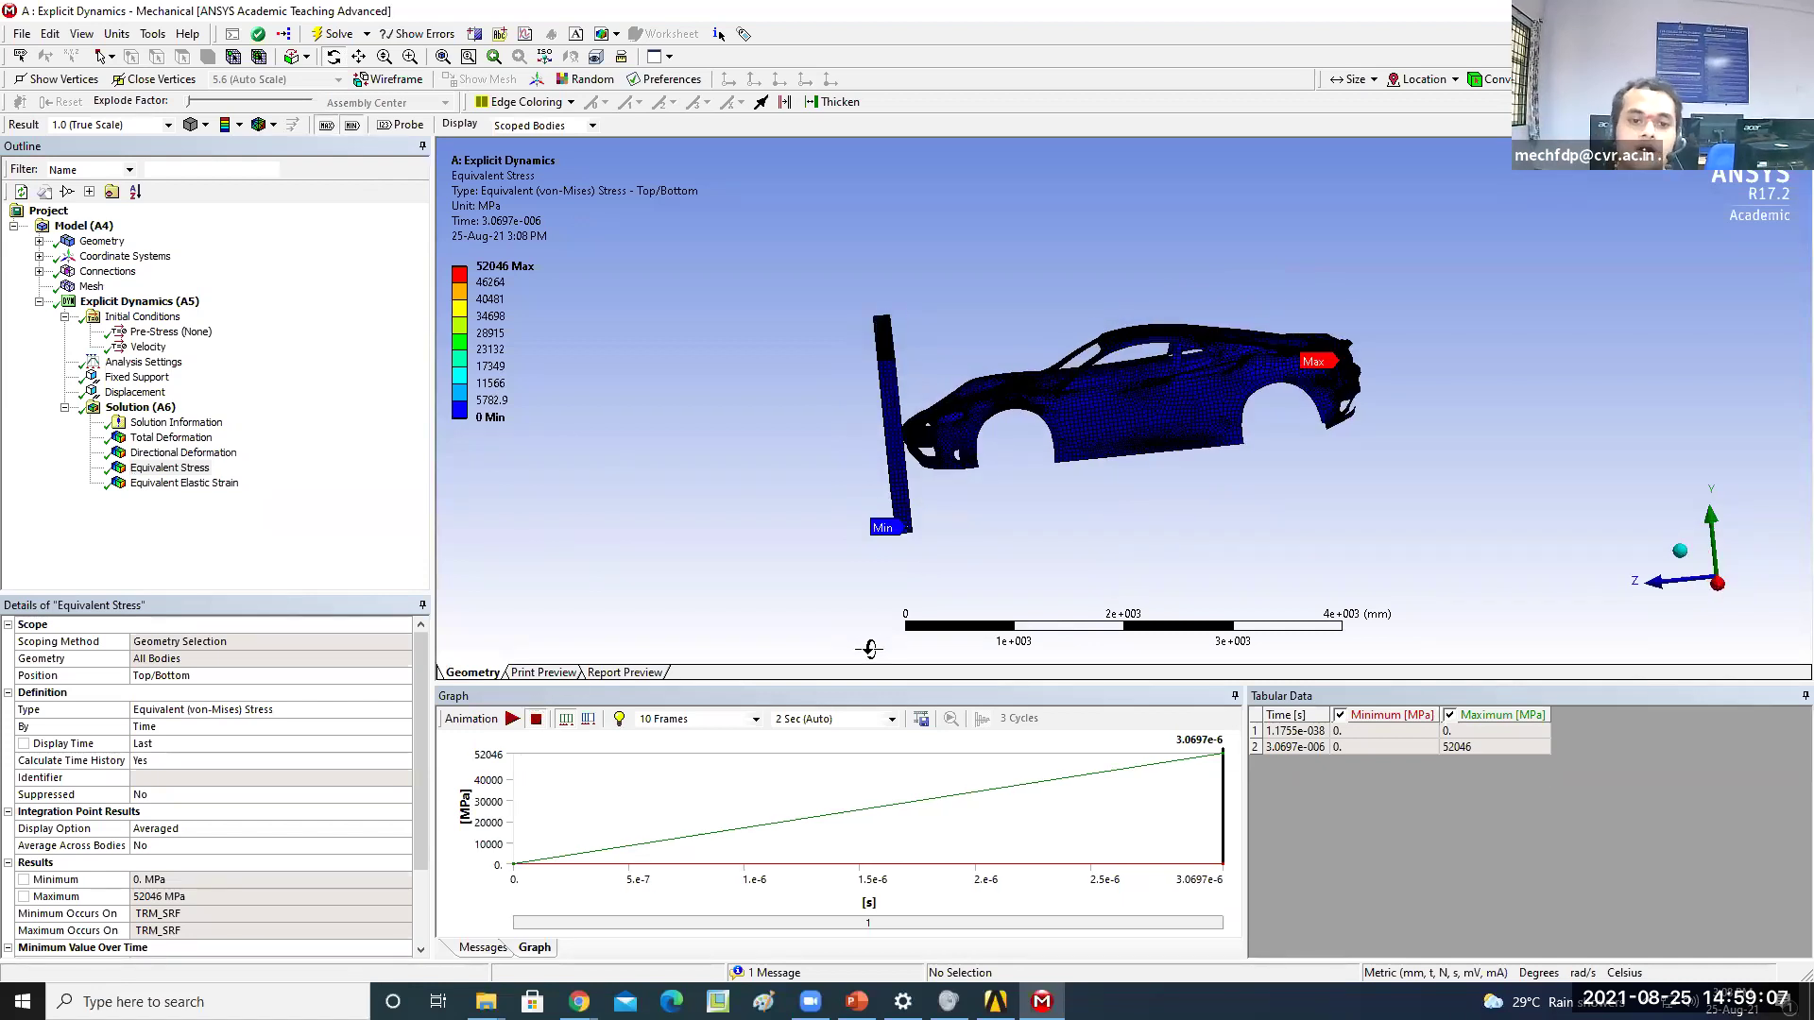
left_click(513, 718)
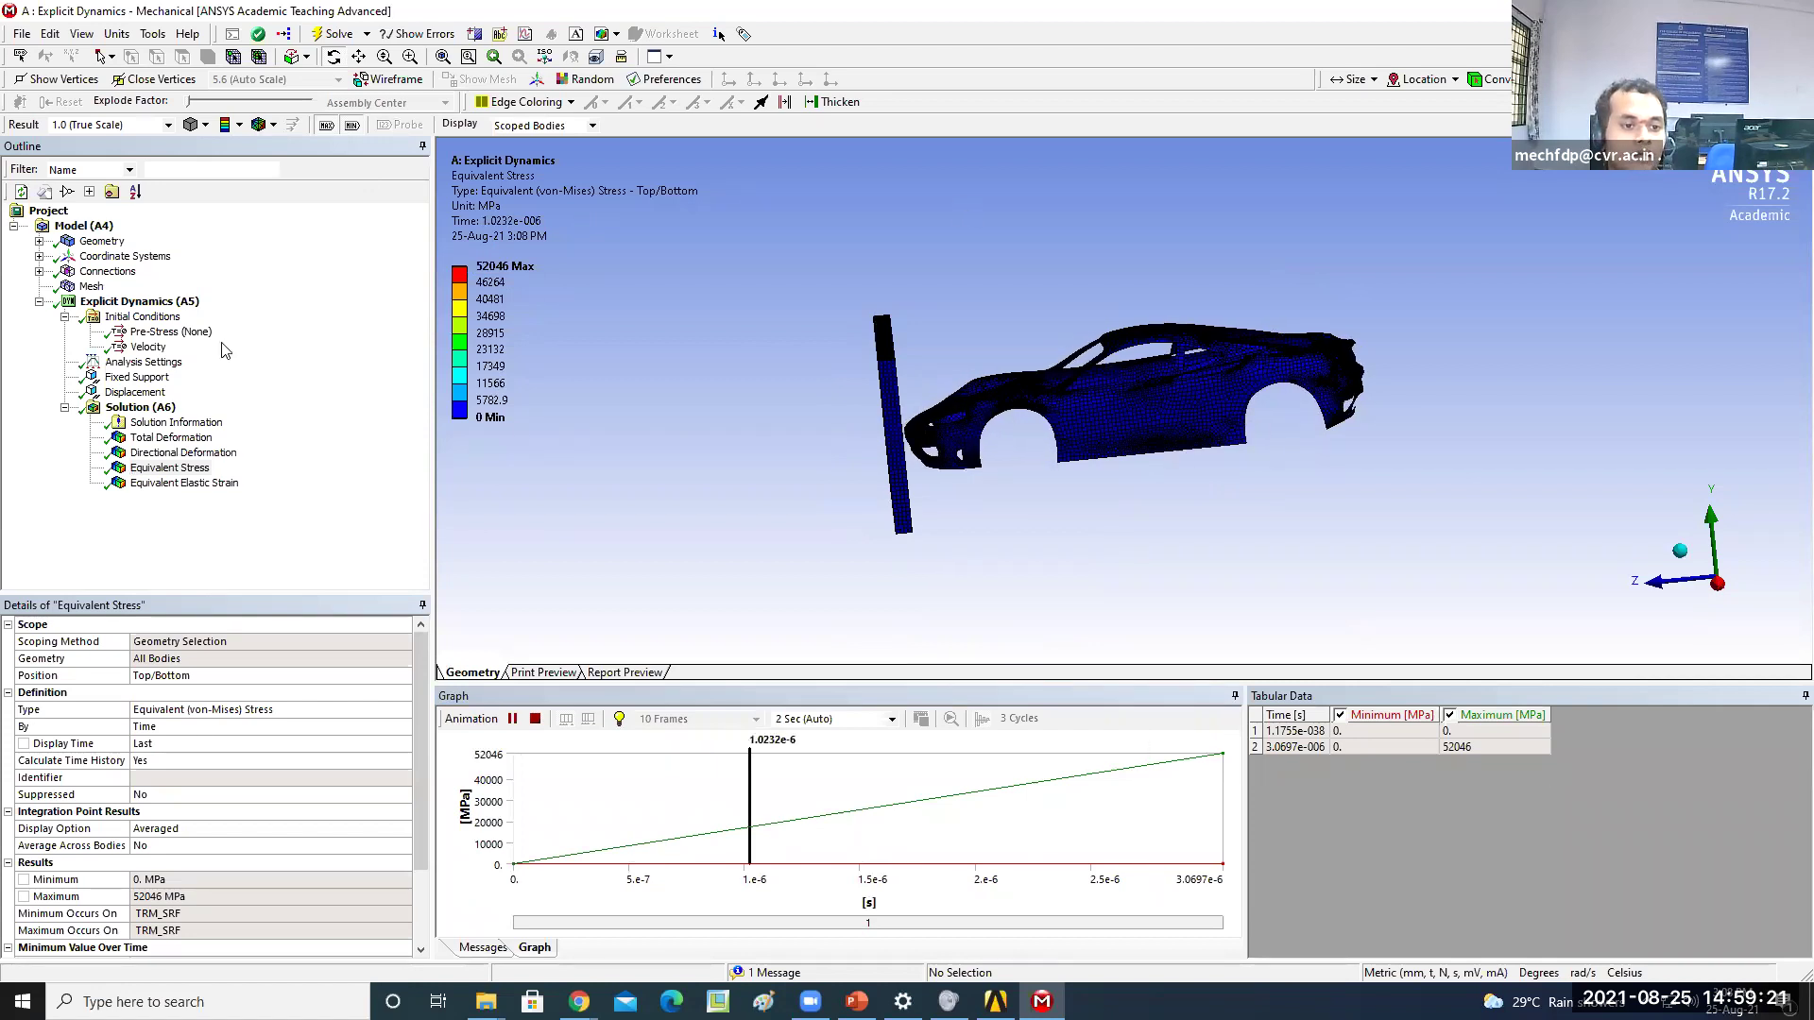
Display the equivalent elastic strain result, play its animation and stop it
left_click(189, 483)
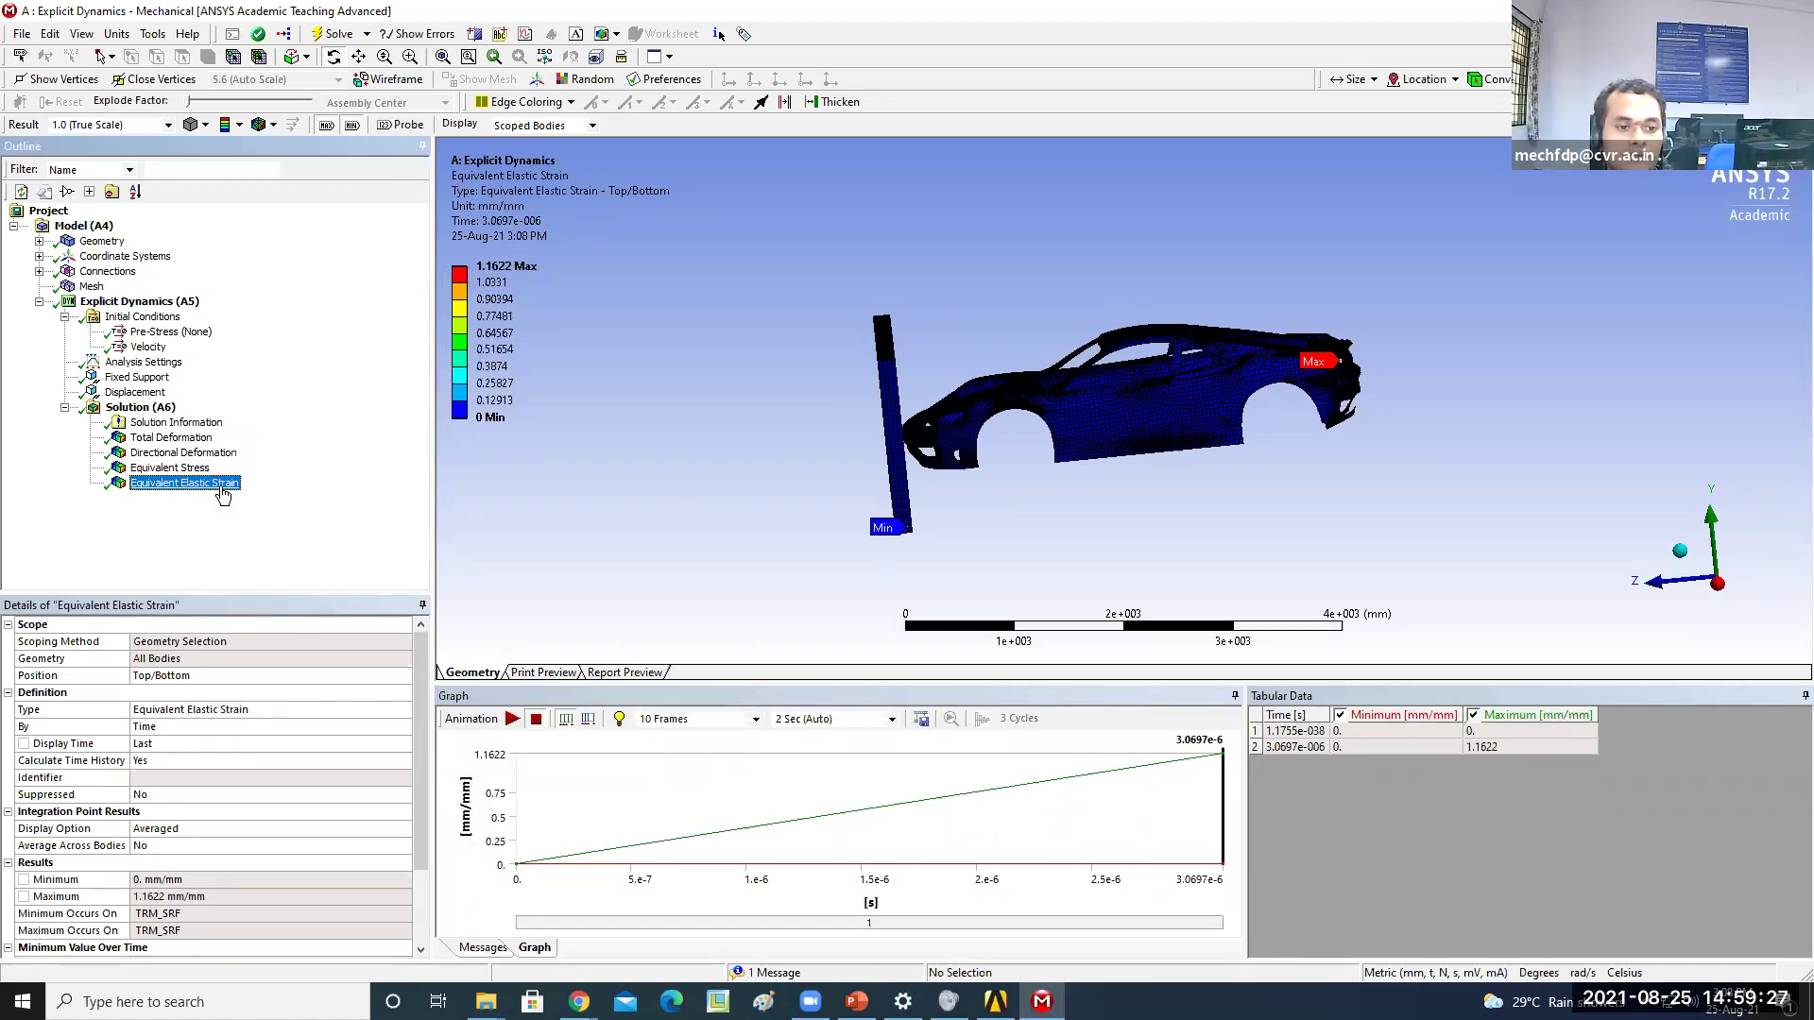
left_click(510, 720)
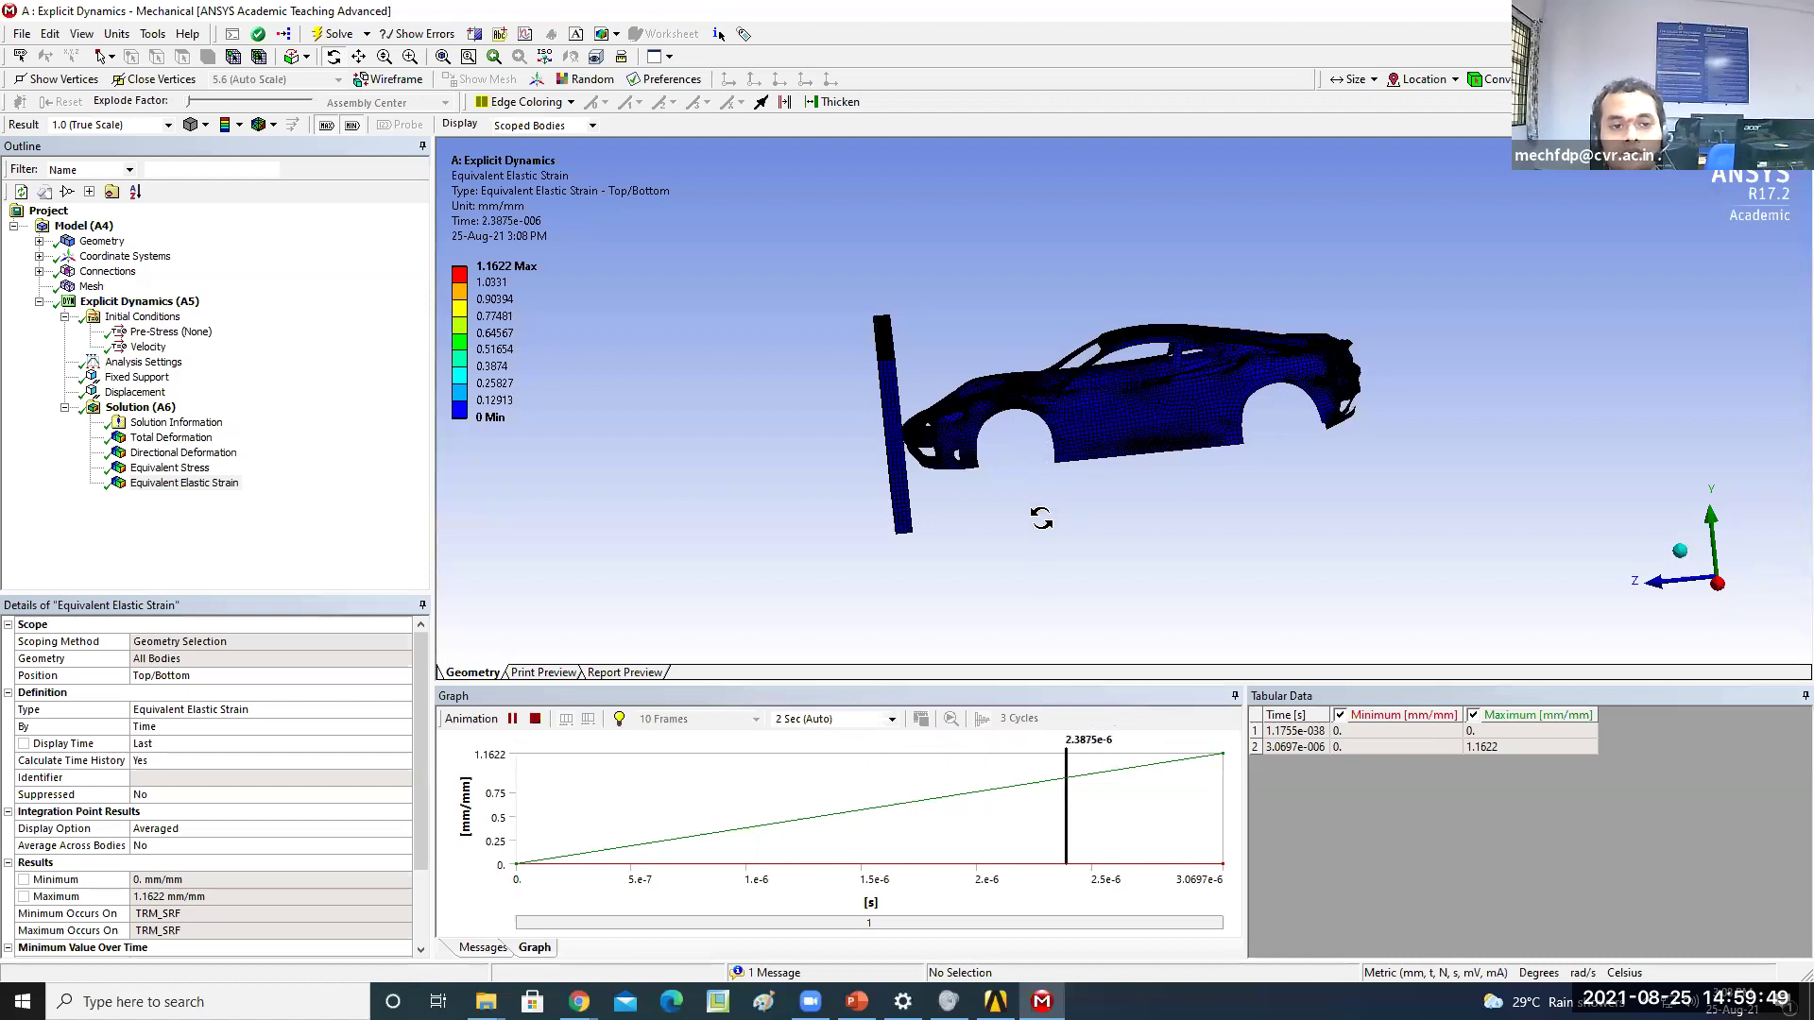
left_click(534, 719)
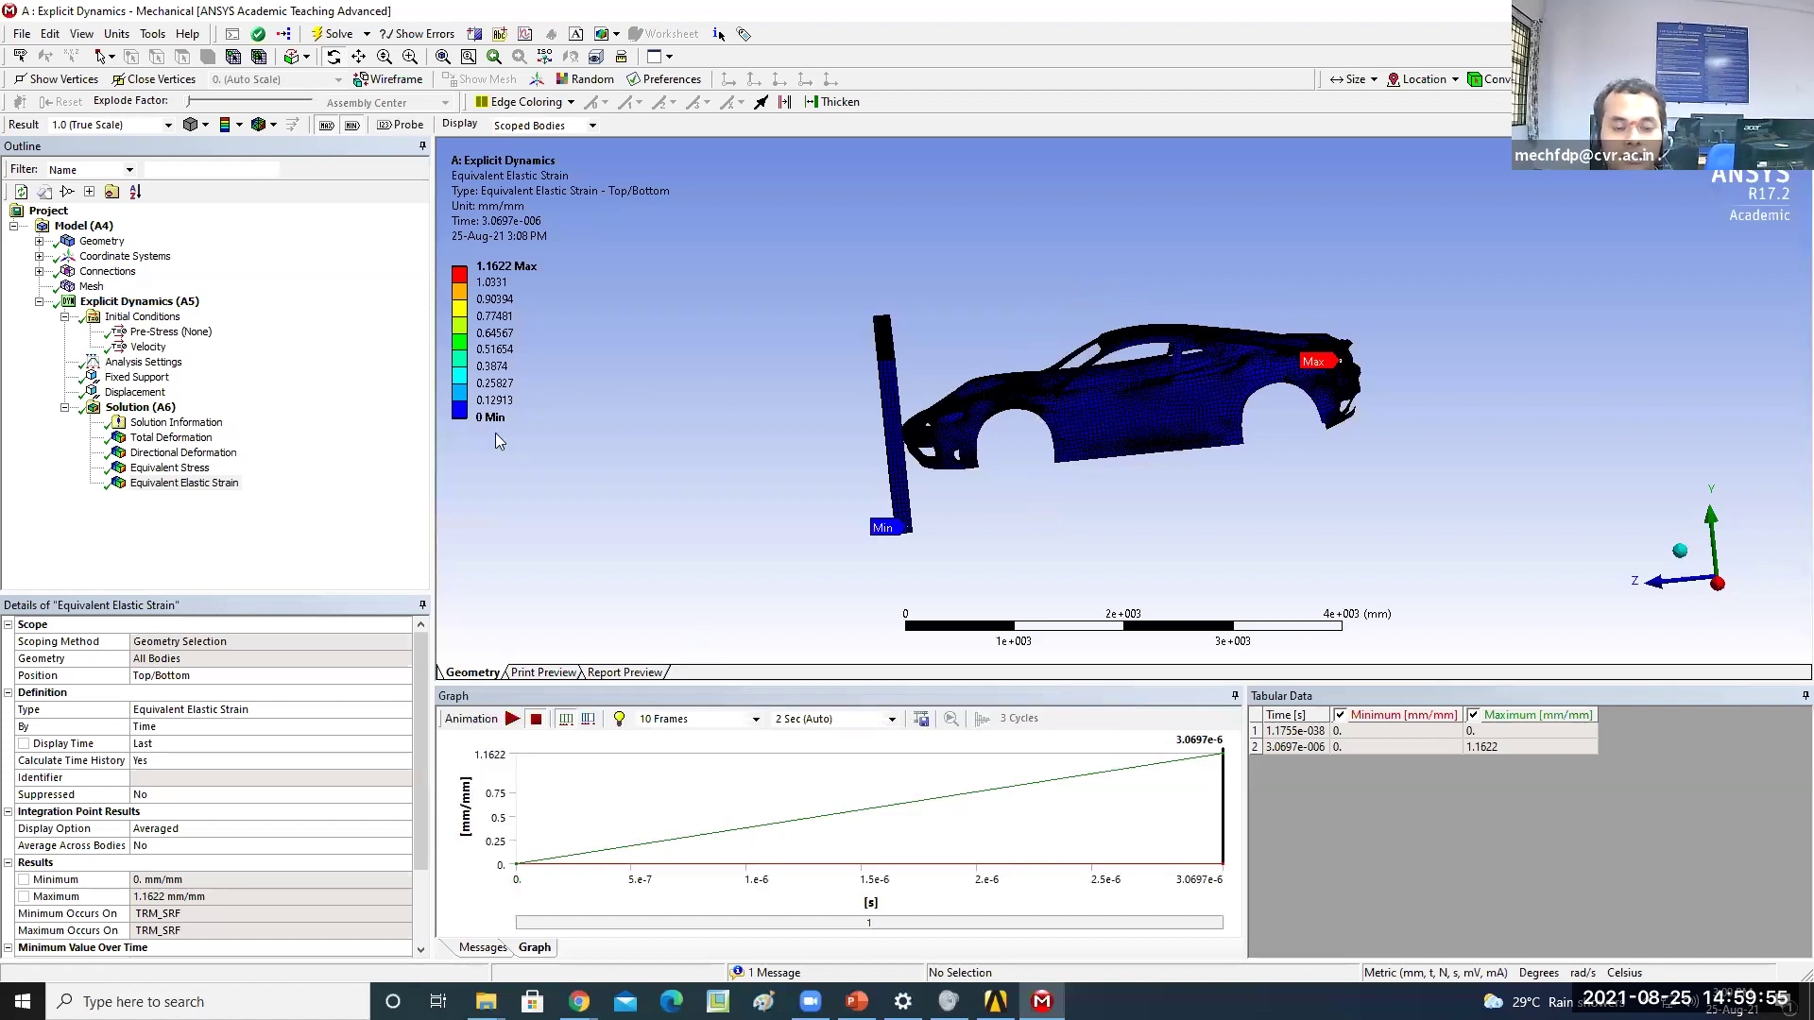
Display the total deformation result, then open the report-1 PDF from the folder on crash analysis at different positions in Downloads
left_click(186, 438)
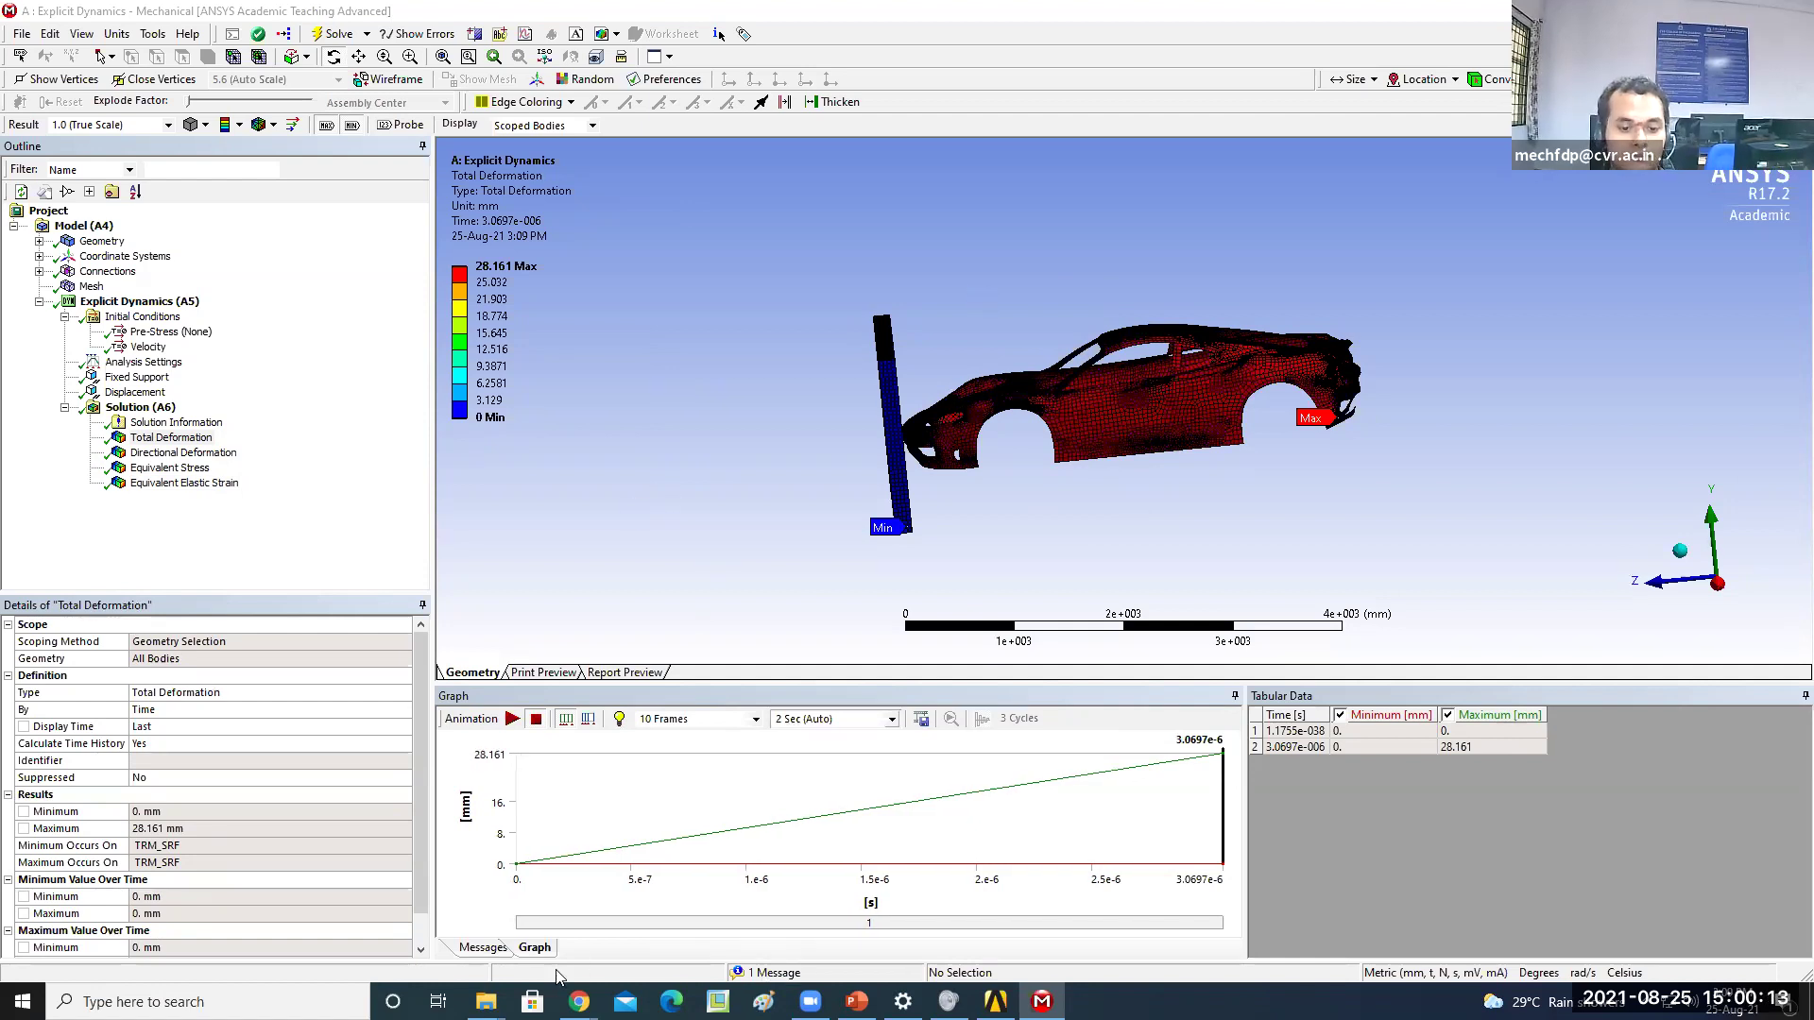
mouse_move(486, 1002)
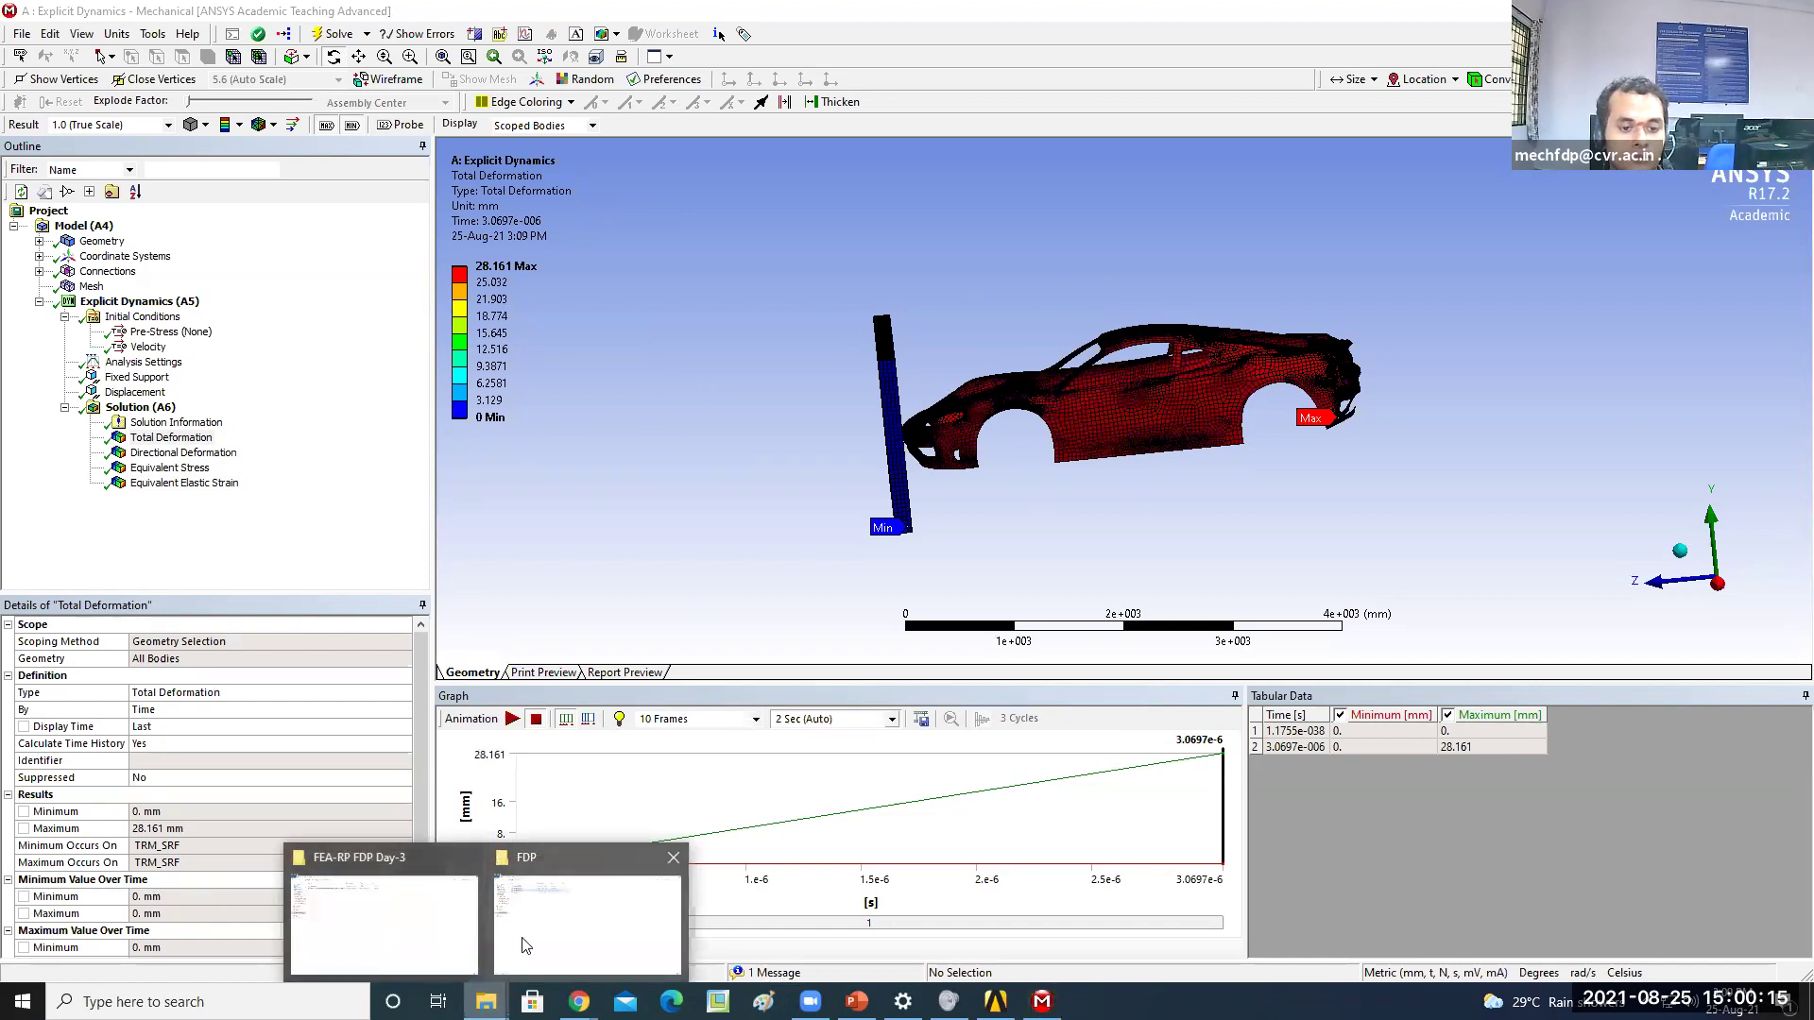
left_click(586, 921)
left_click(79, 156)
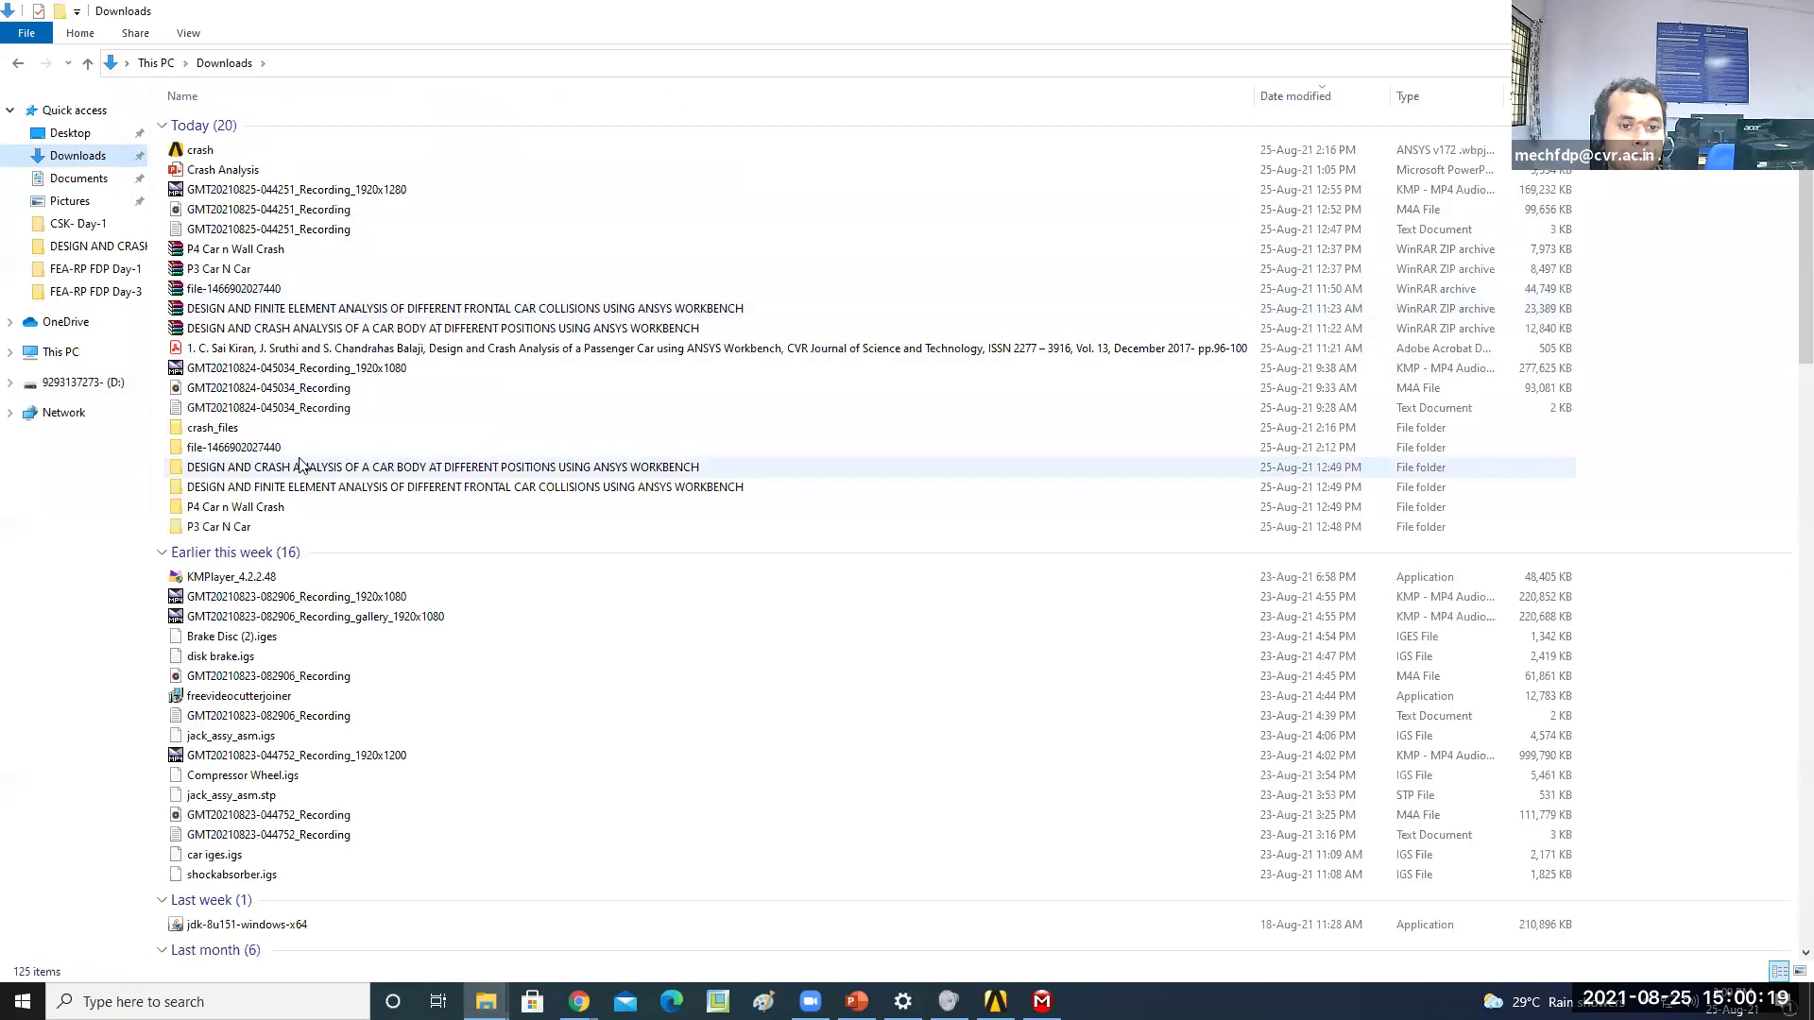
double_click(275, 467)
double_click(296, 137)
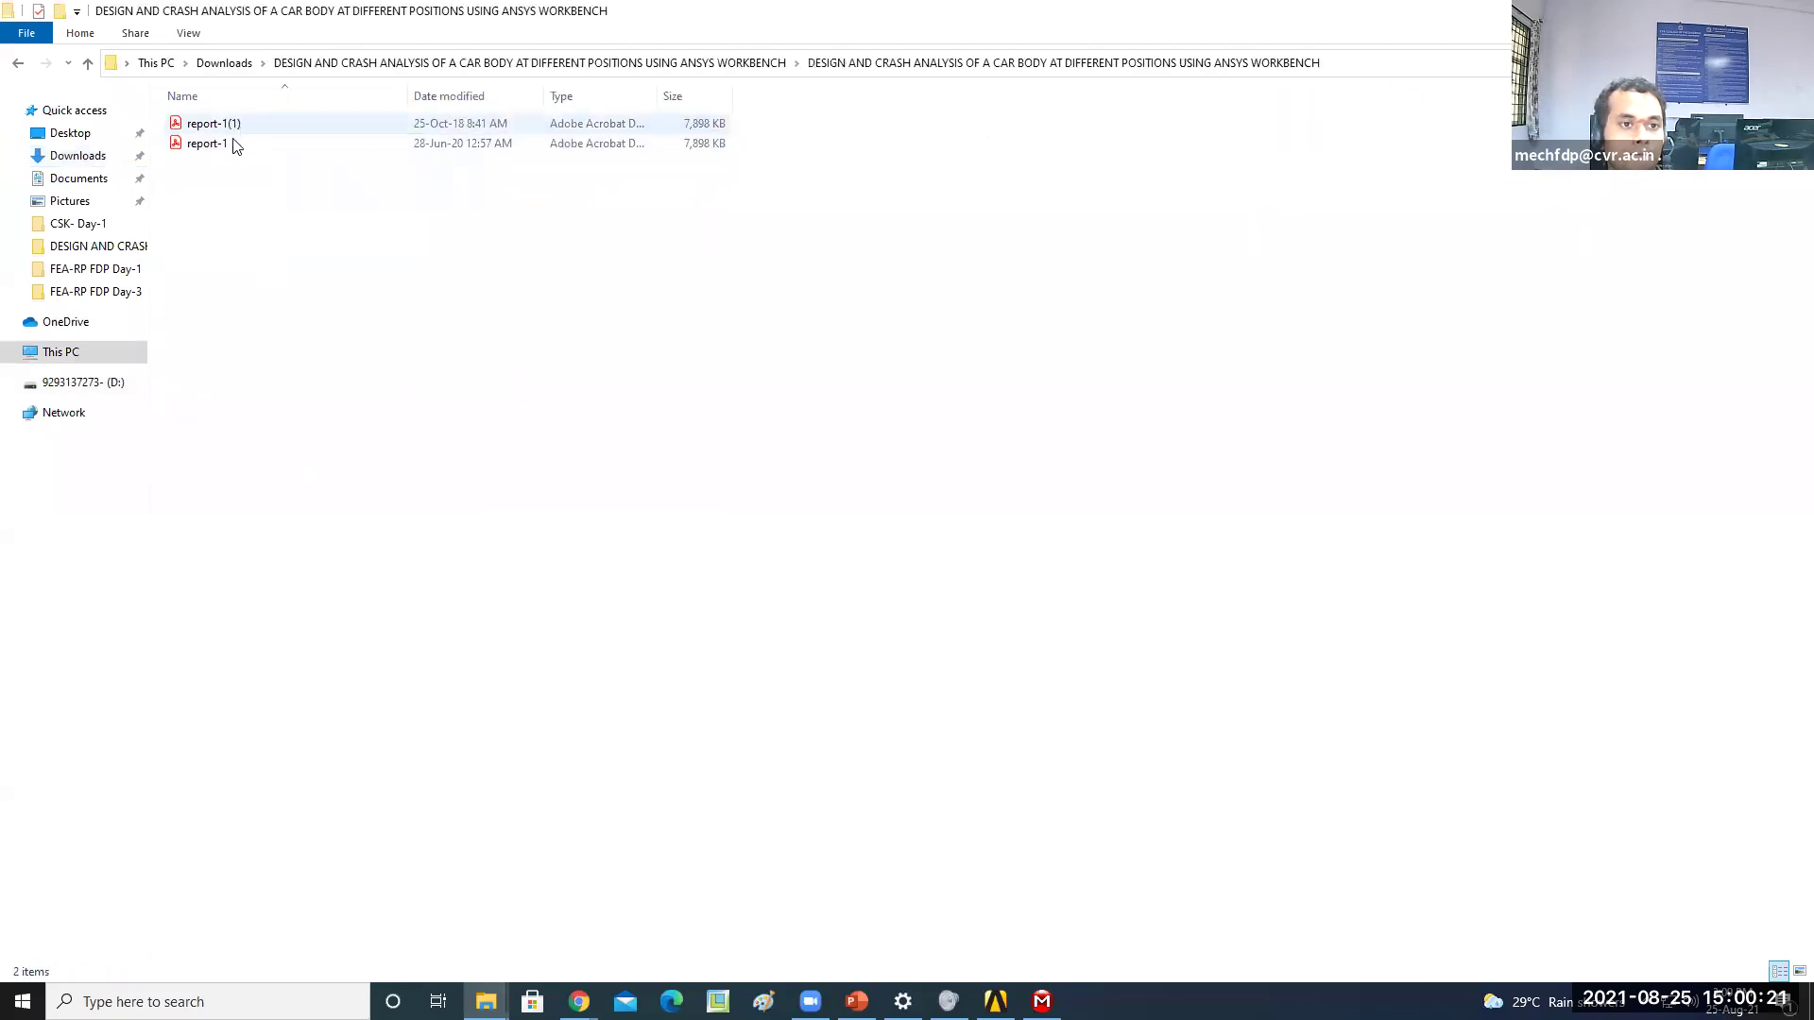
double_click(228, 144)
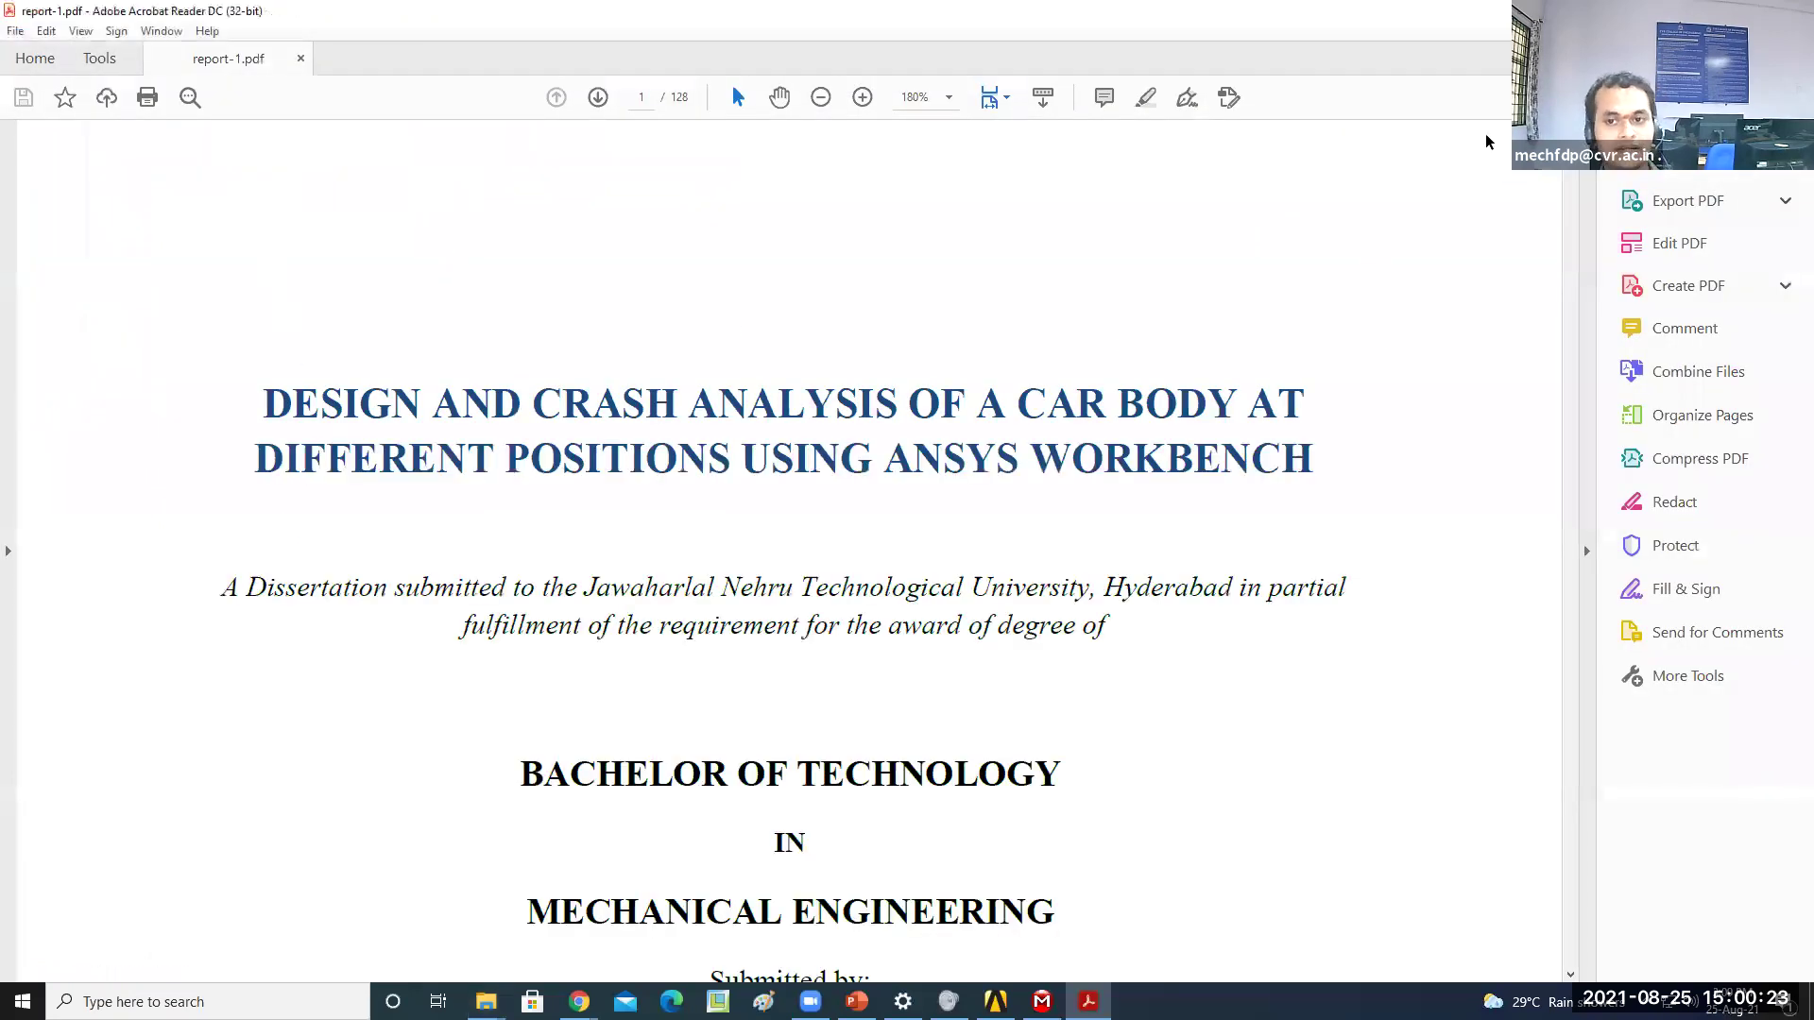
Look through the report's car dimensions, material properties, ANSYS import and mesh figures, and the rear and side collision arrangements
scroll(1578, 427, "down", 5)
scroll(1582, 478, "down", 20)
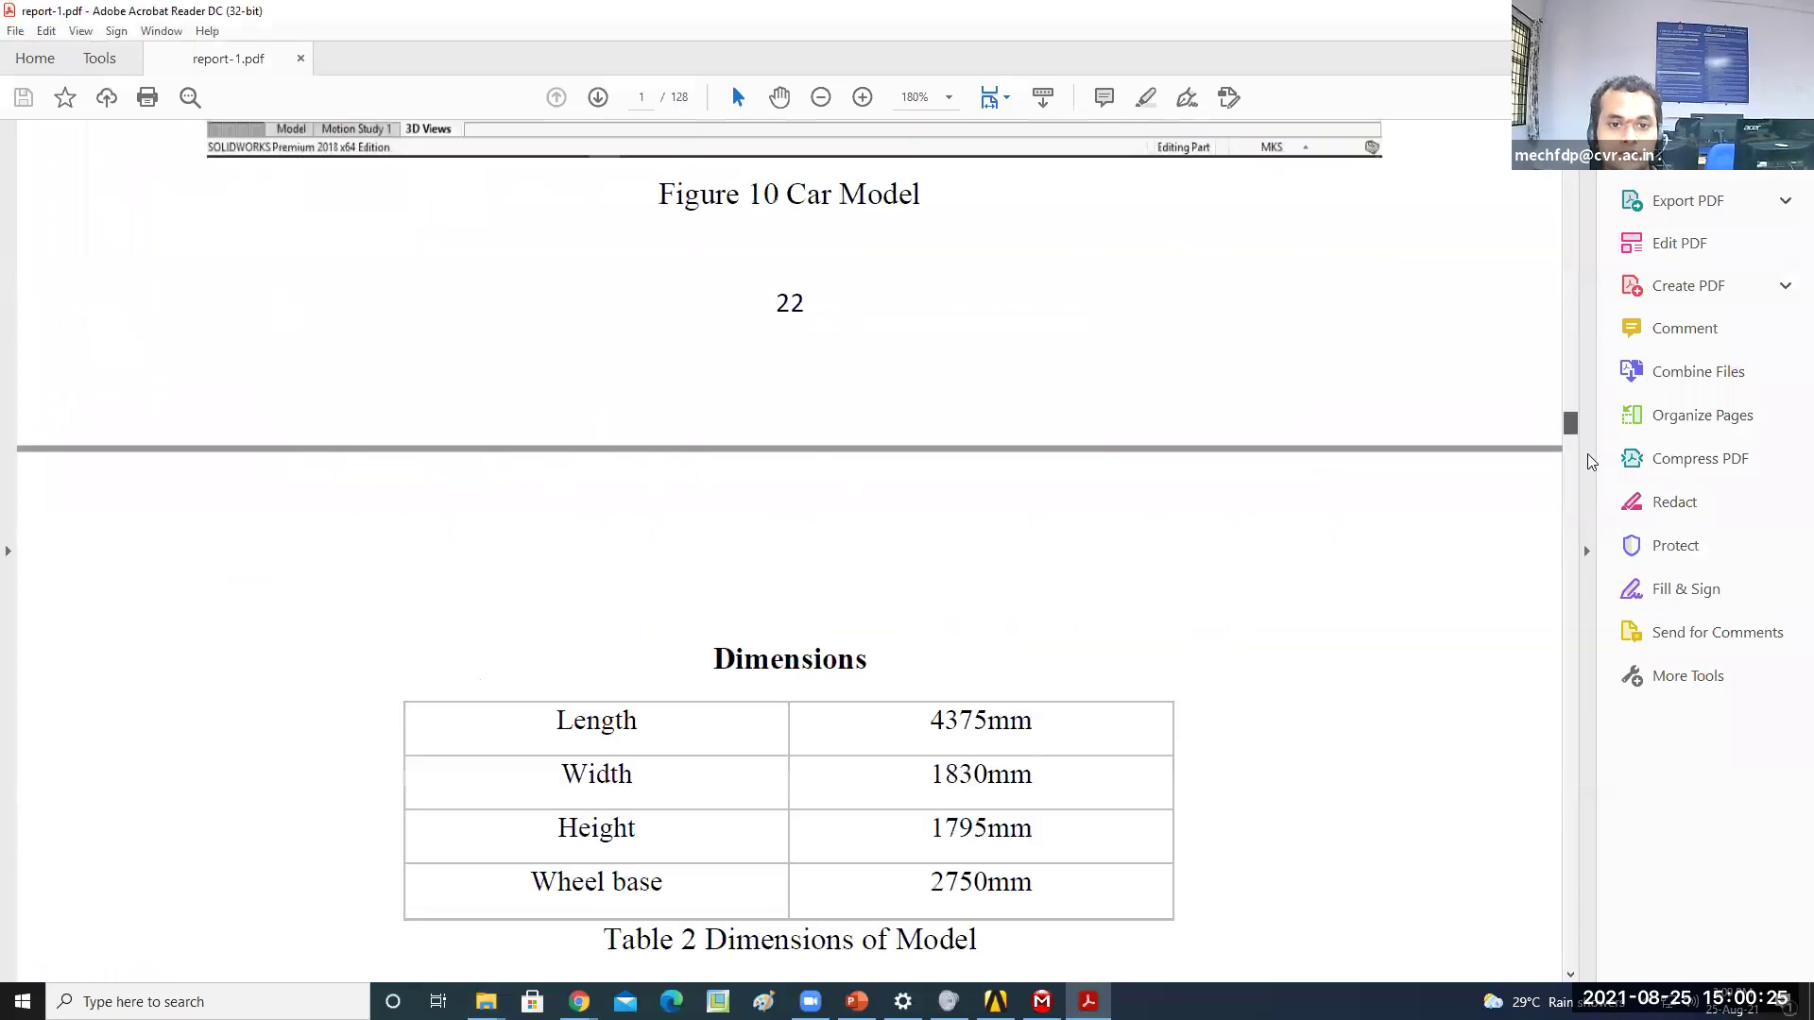
scroll(1588, 447, "down", 5)
scroll(1589, 431, "down", 20)
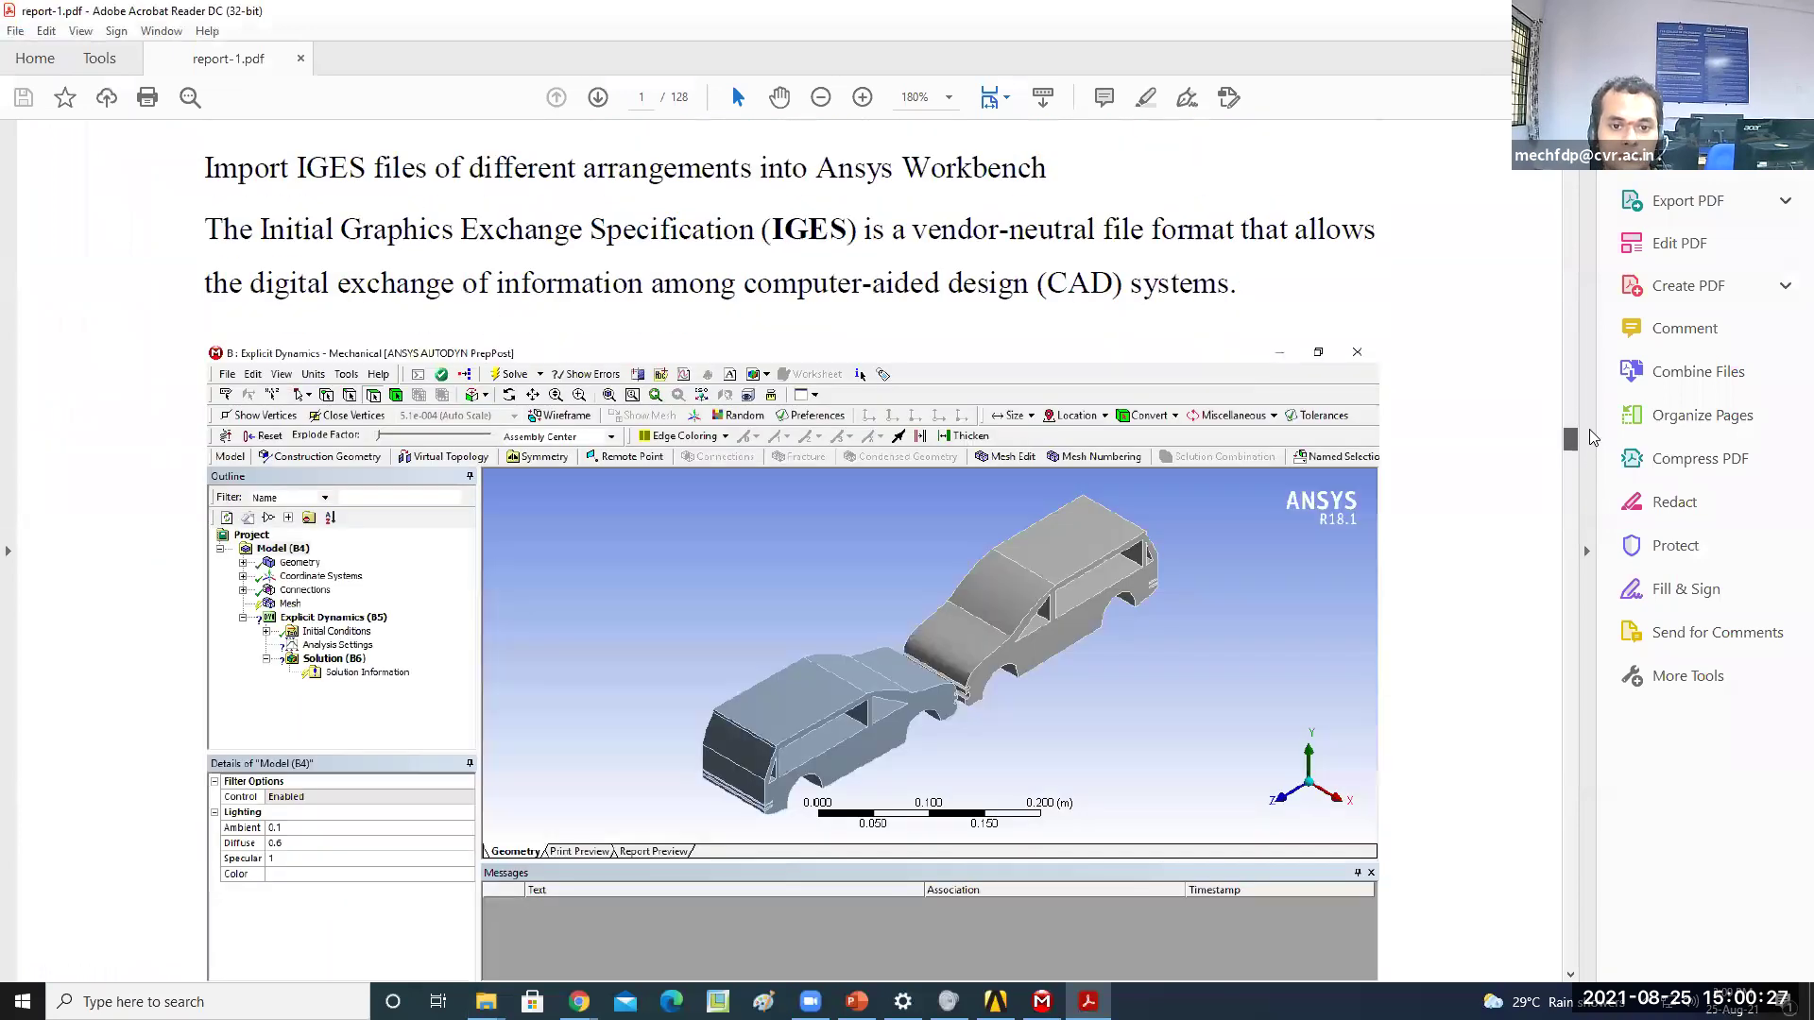
scroll(1503, 463, "up", 15)
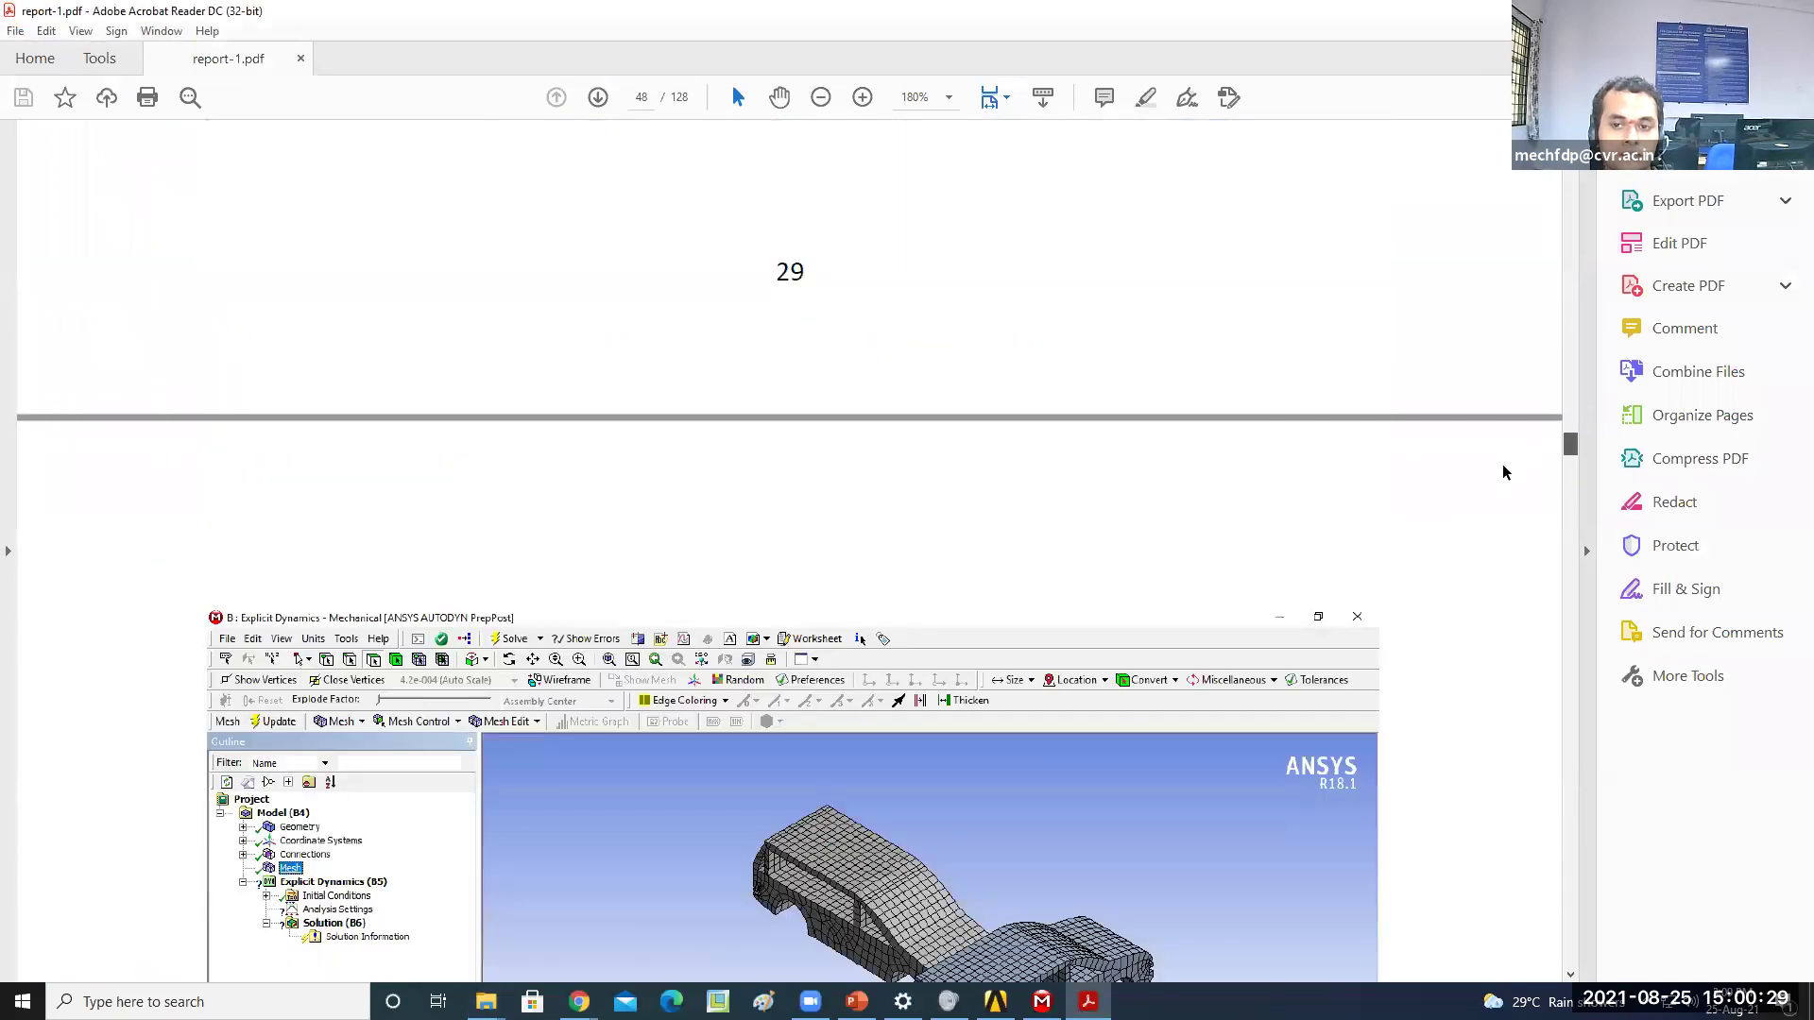
scroll(1468, 459, "up", 12)
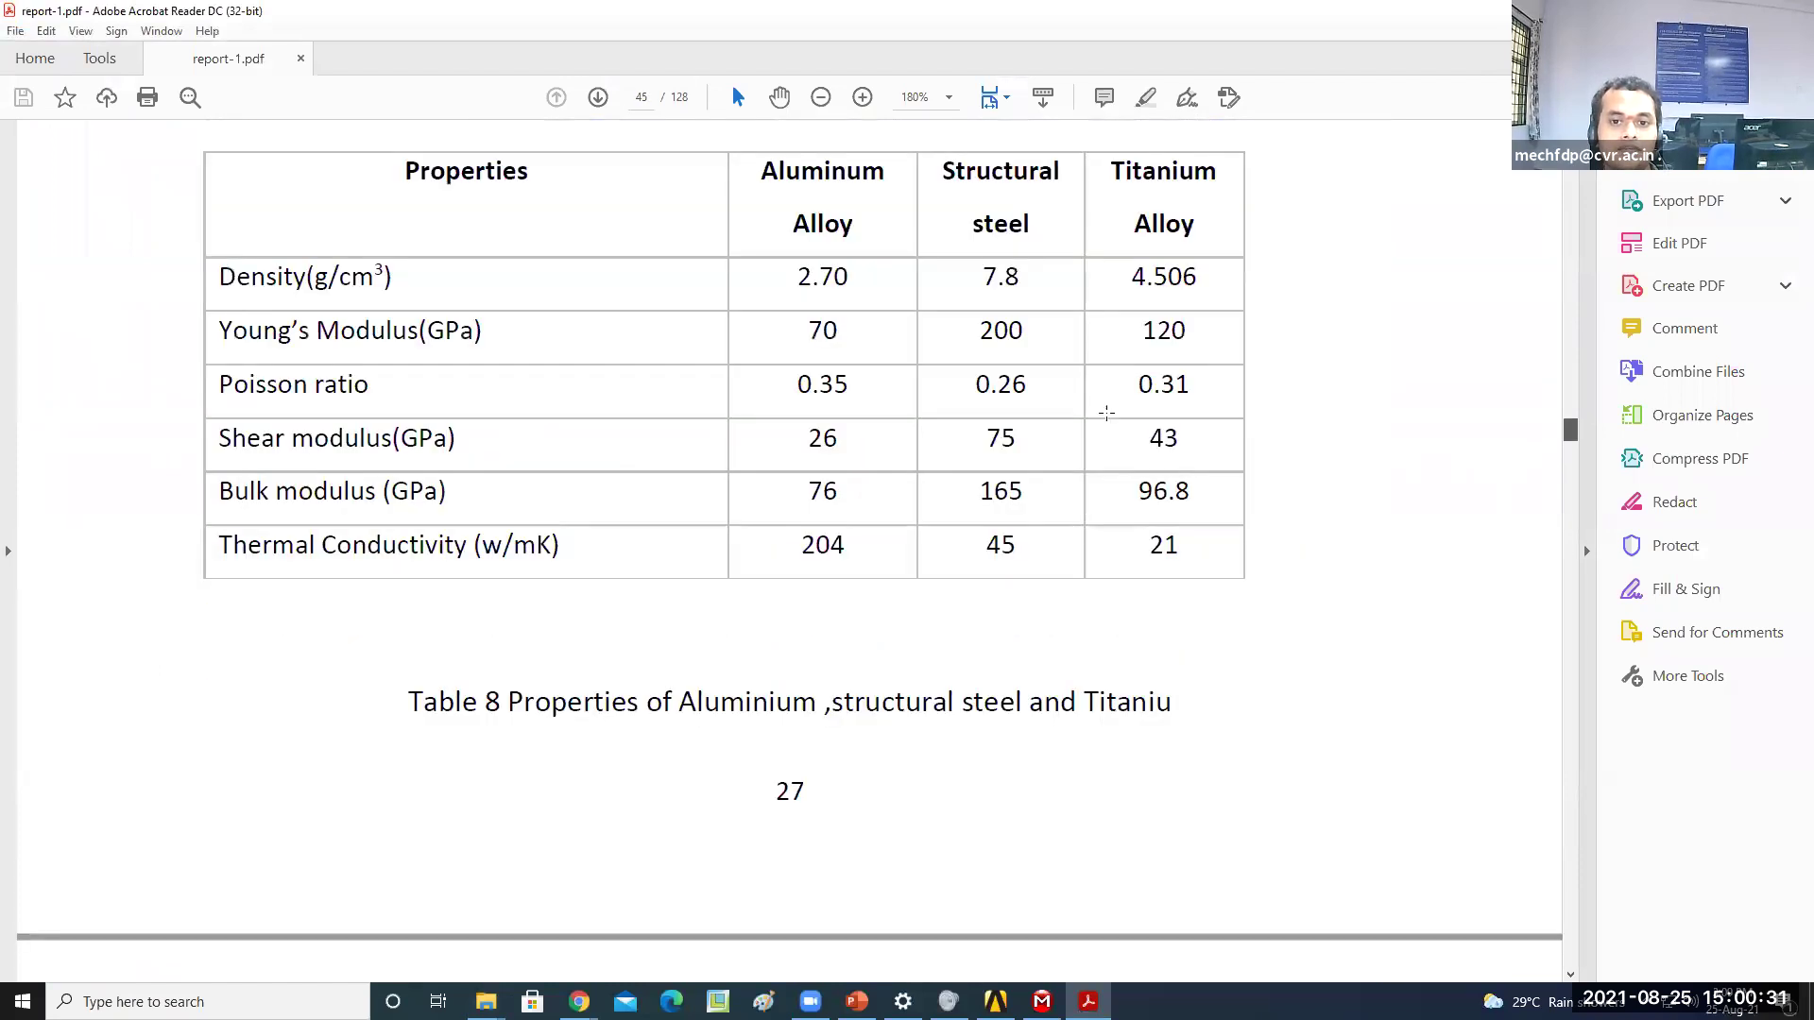
scroll(912, 215, "up", 12)
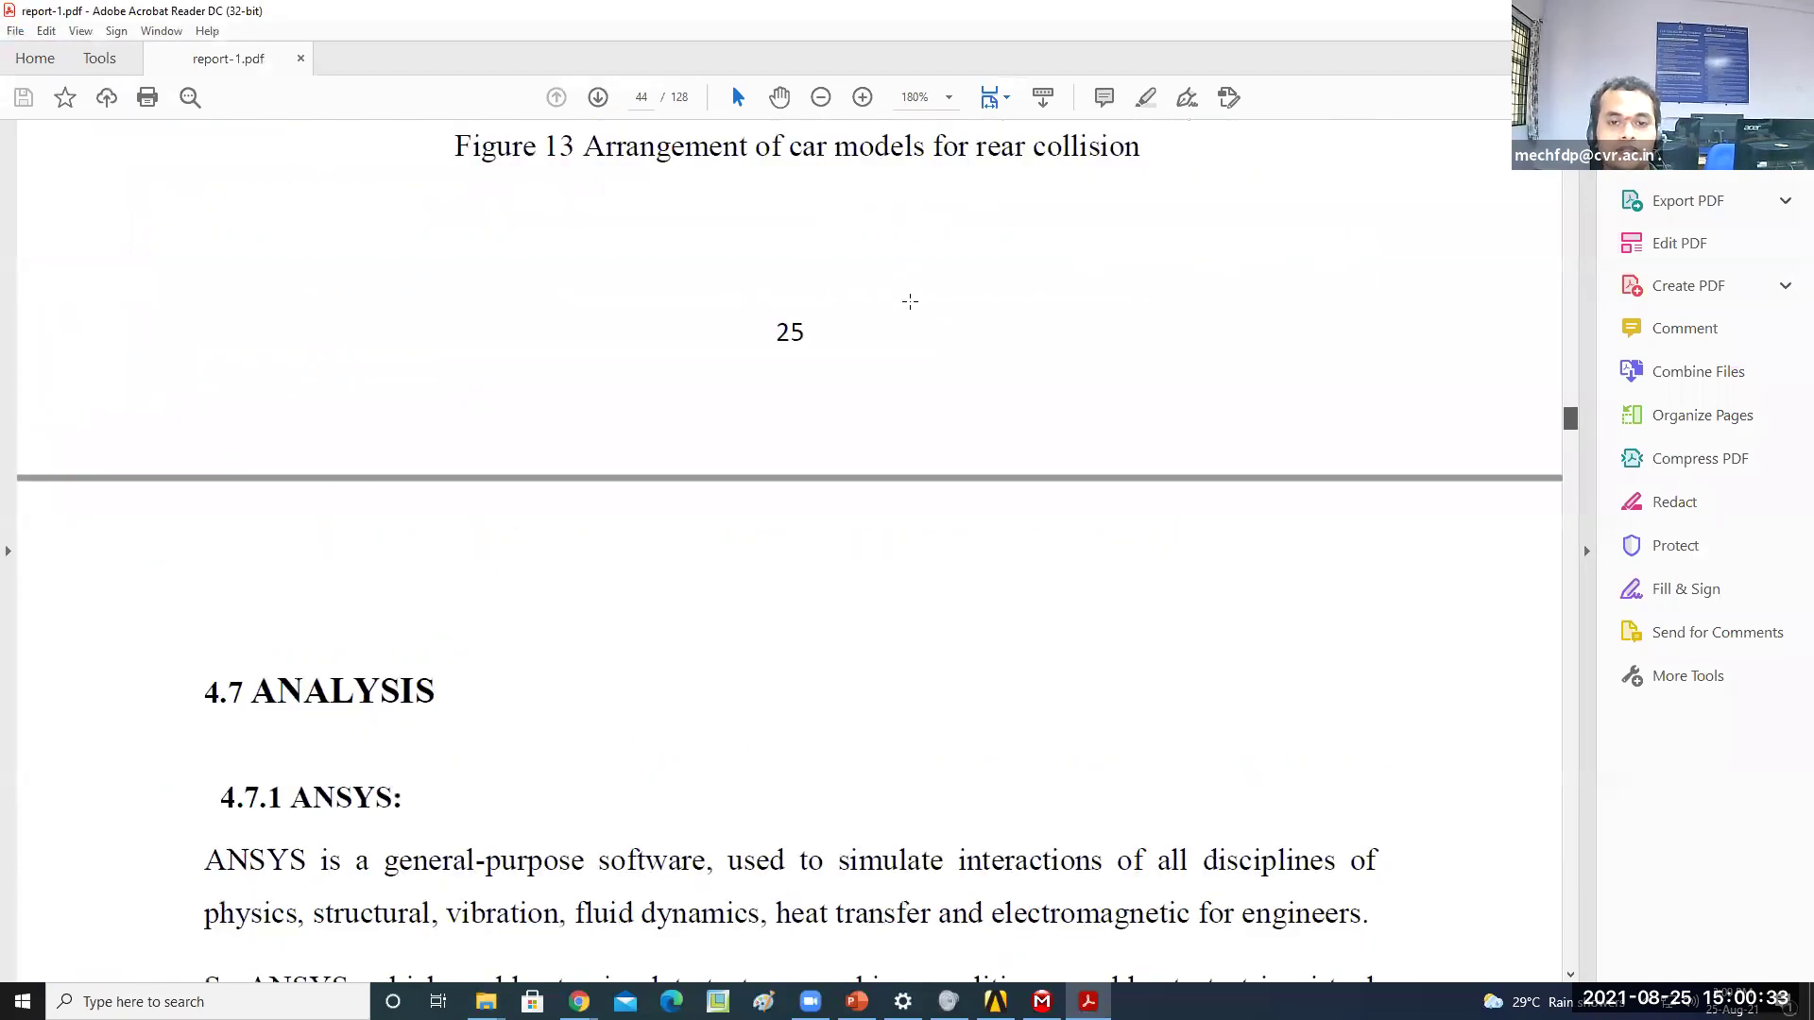
scroll(1399, 652, "down", 5)
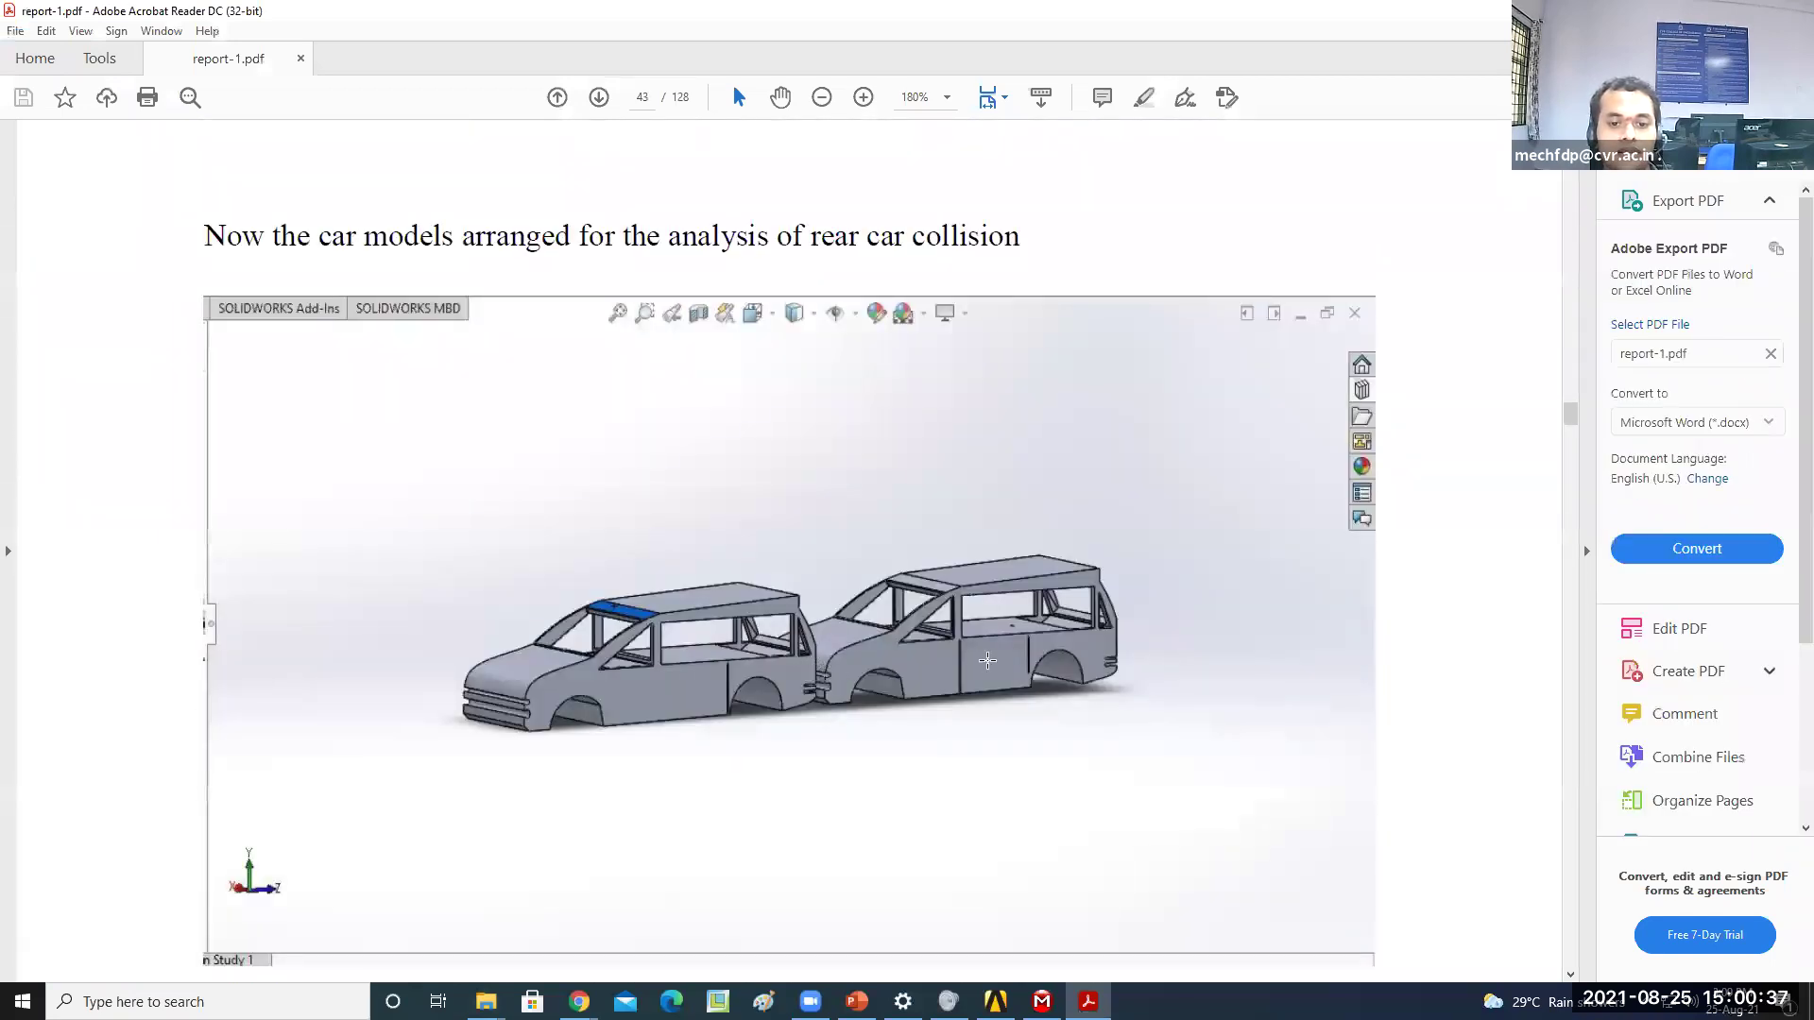
scroll(789, 567, "down", 5)
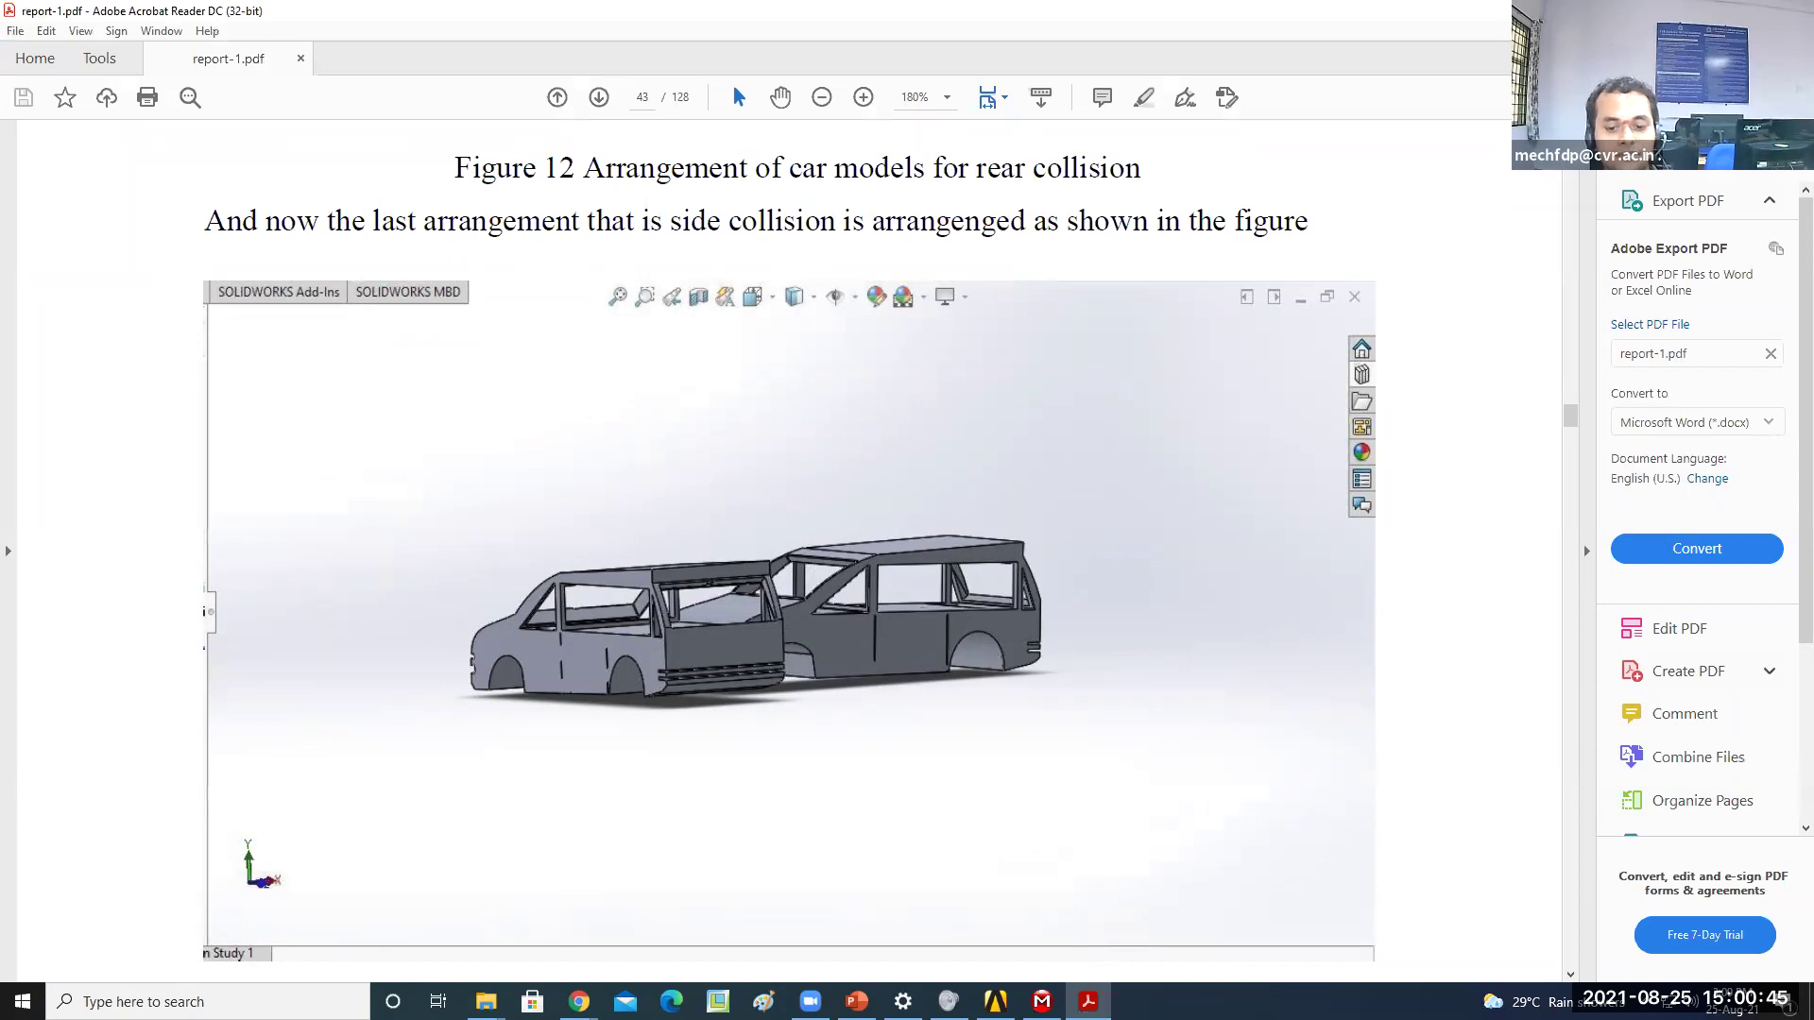
Switch back to ANSYS Mechanical and inspect the total deformation of the car and wall from above, the front and the rear
key("alt+Tab")
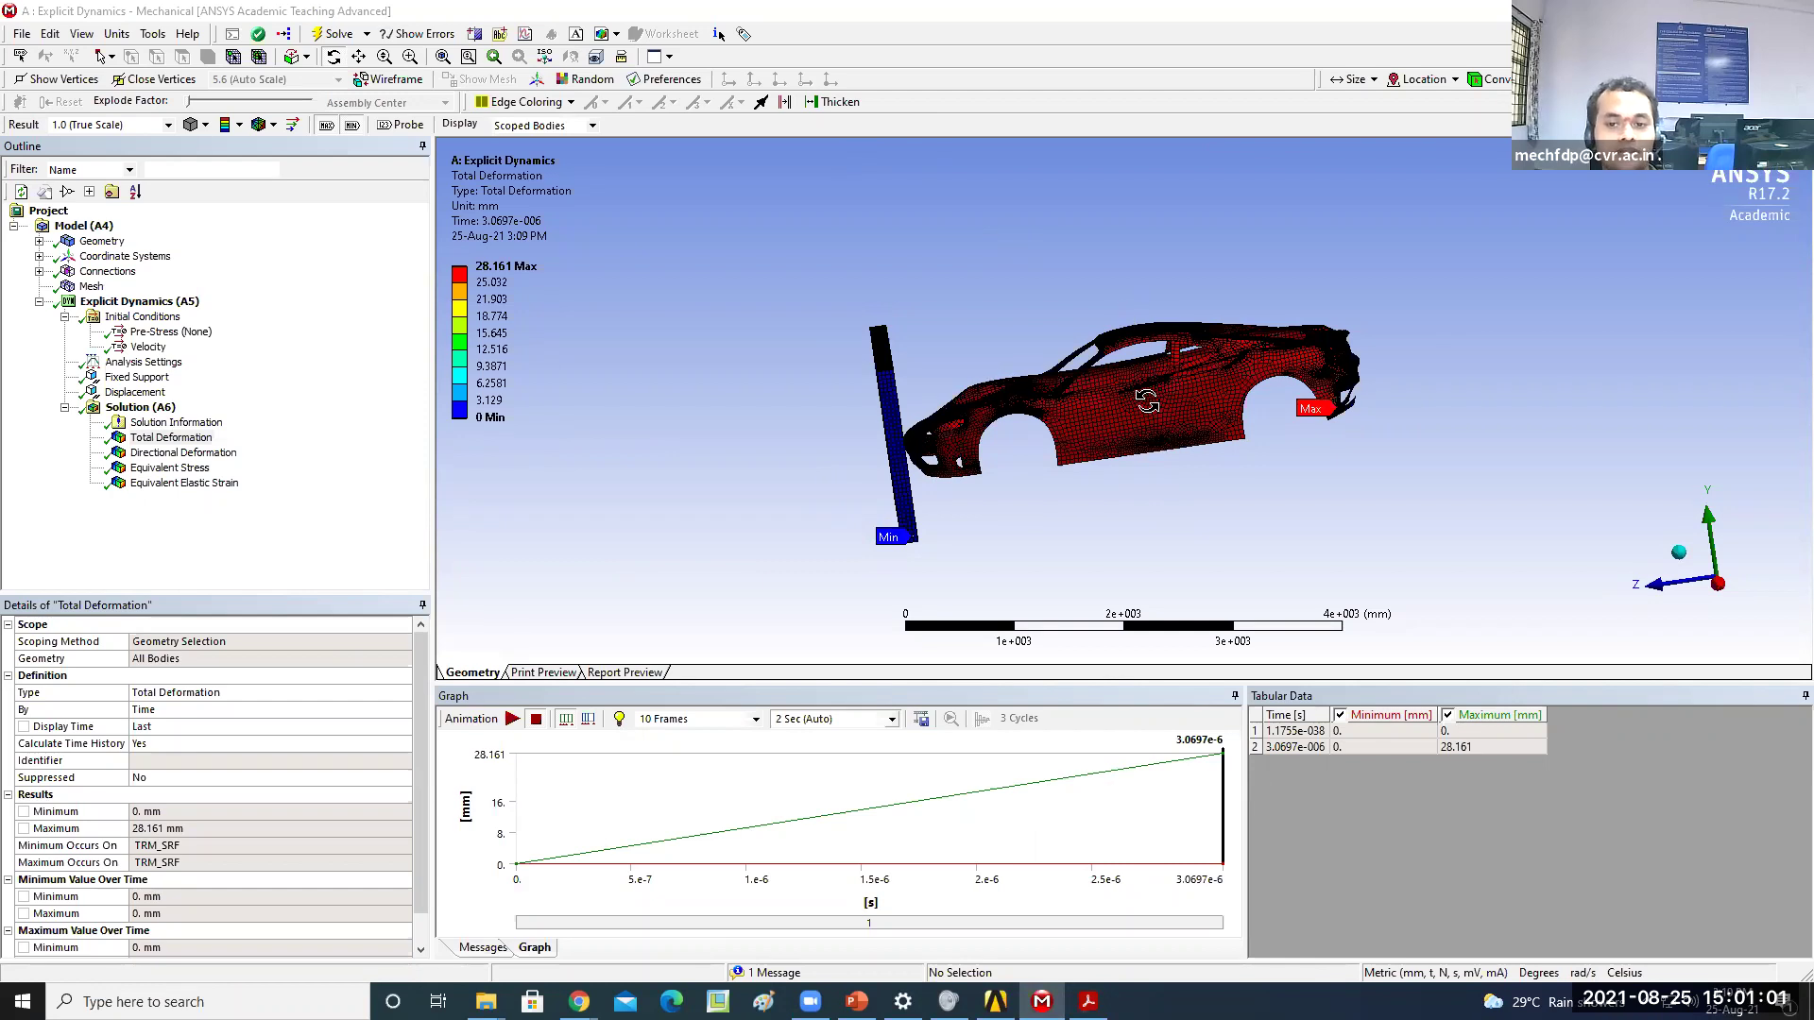
left_click(1684, 557)
mouse_move(1713, 570)
left_mouse_down()
mouse_move(1750, 558)
mouse_move(1731, 584)
left_mouse_up()
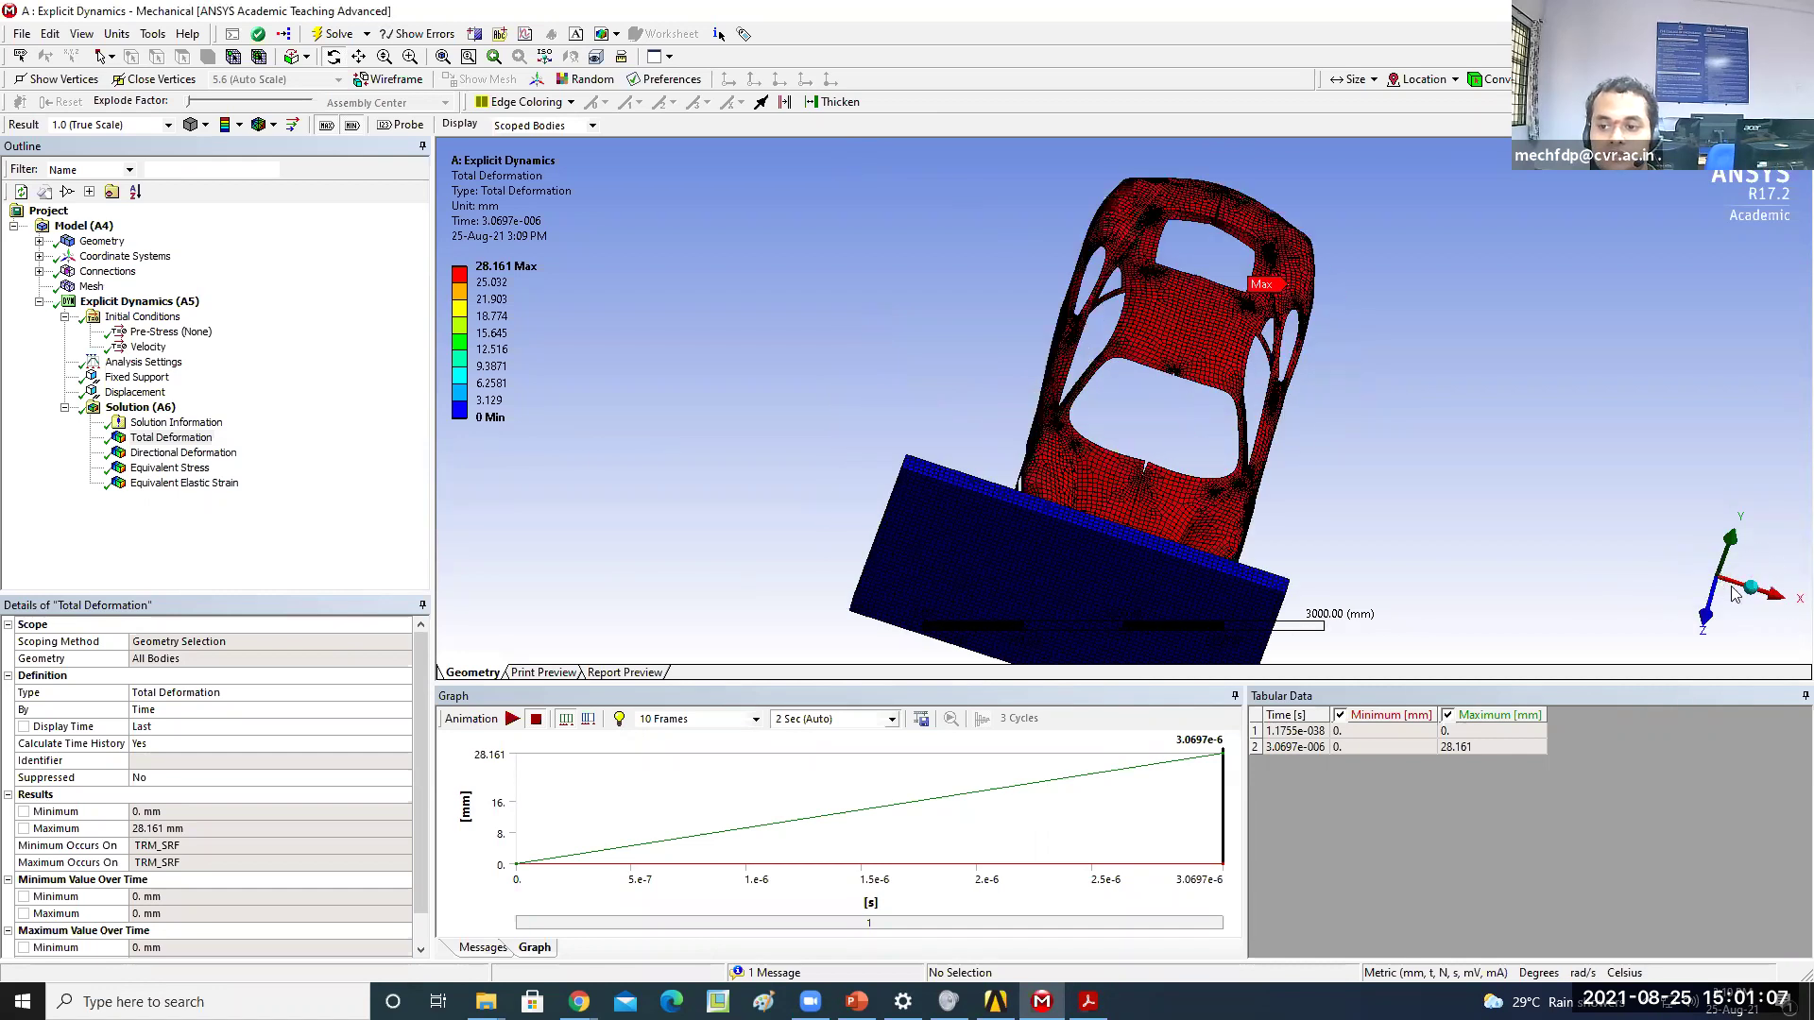
left_click_drag(1256, 447, 1215, 450)
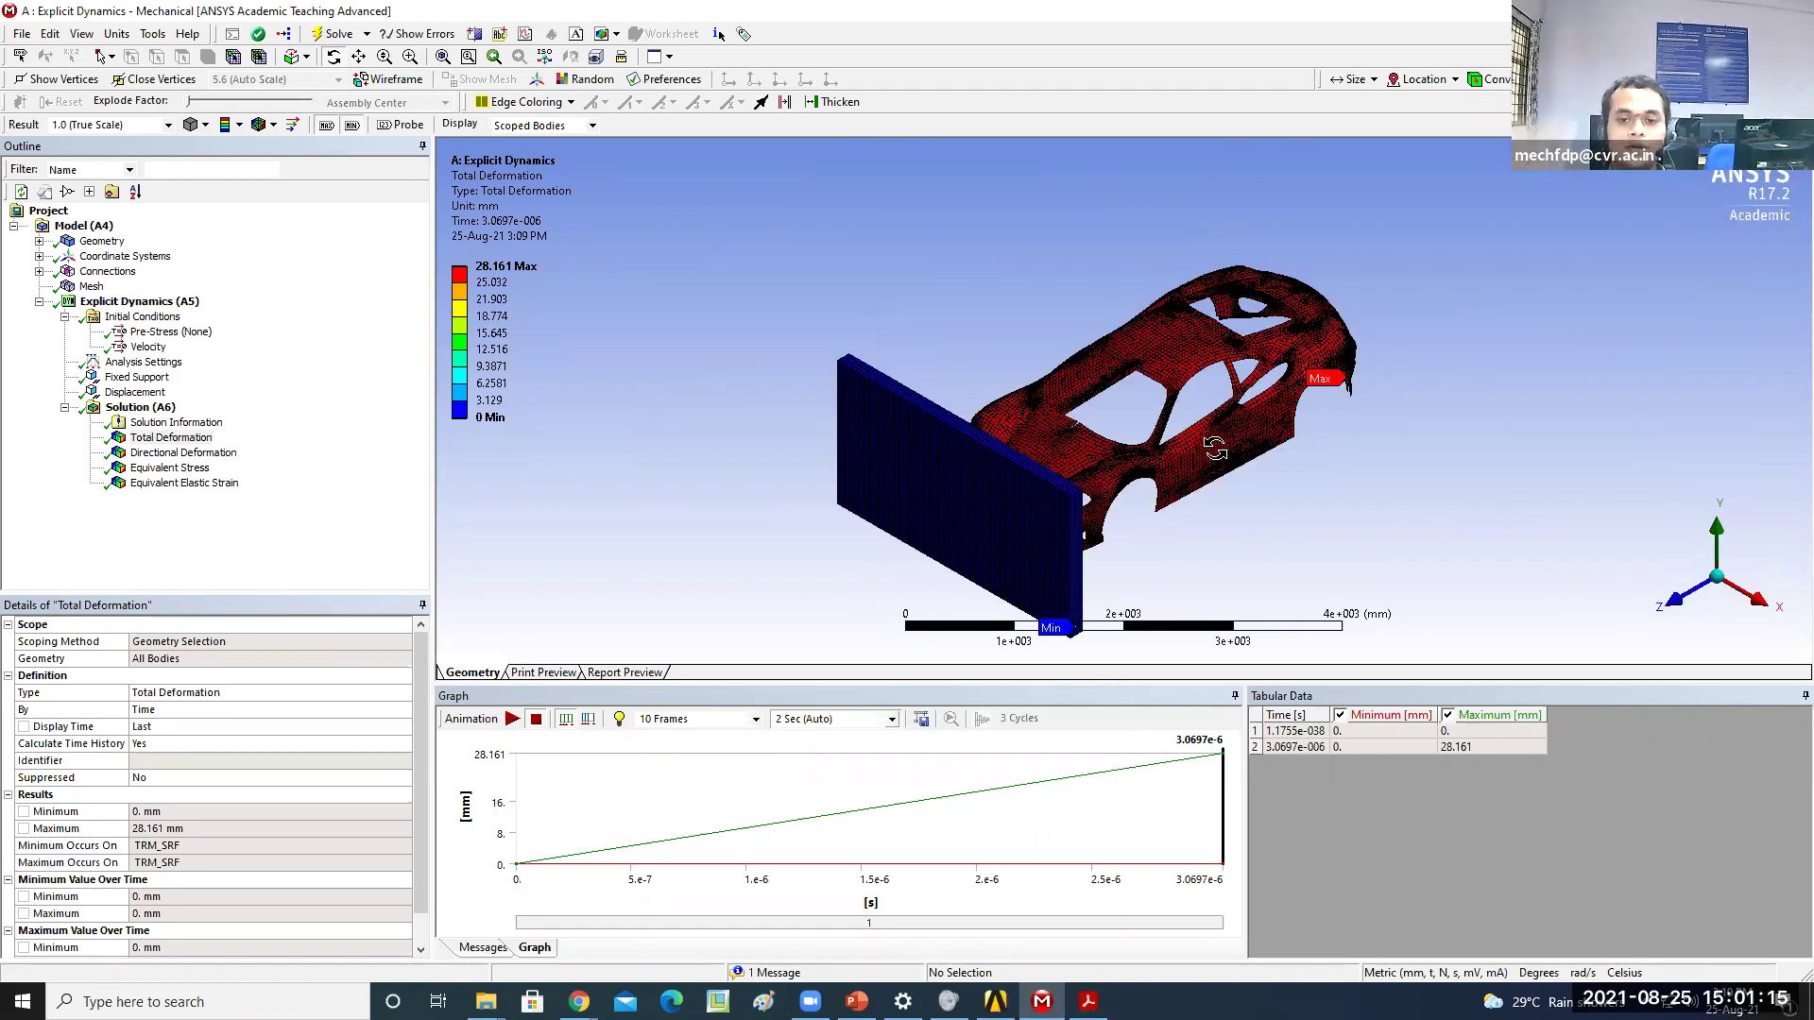
left_click_drag(1282, 504, 1148, 357)
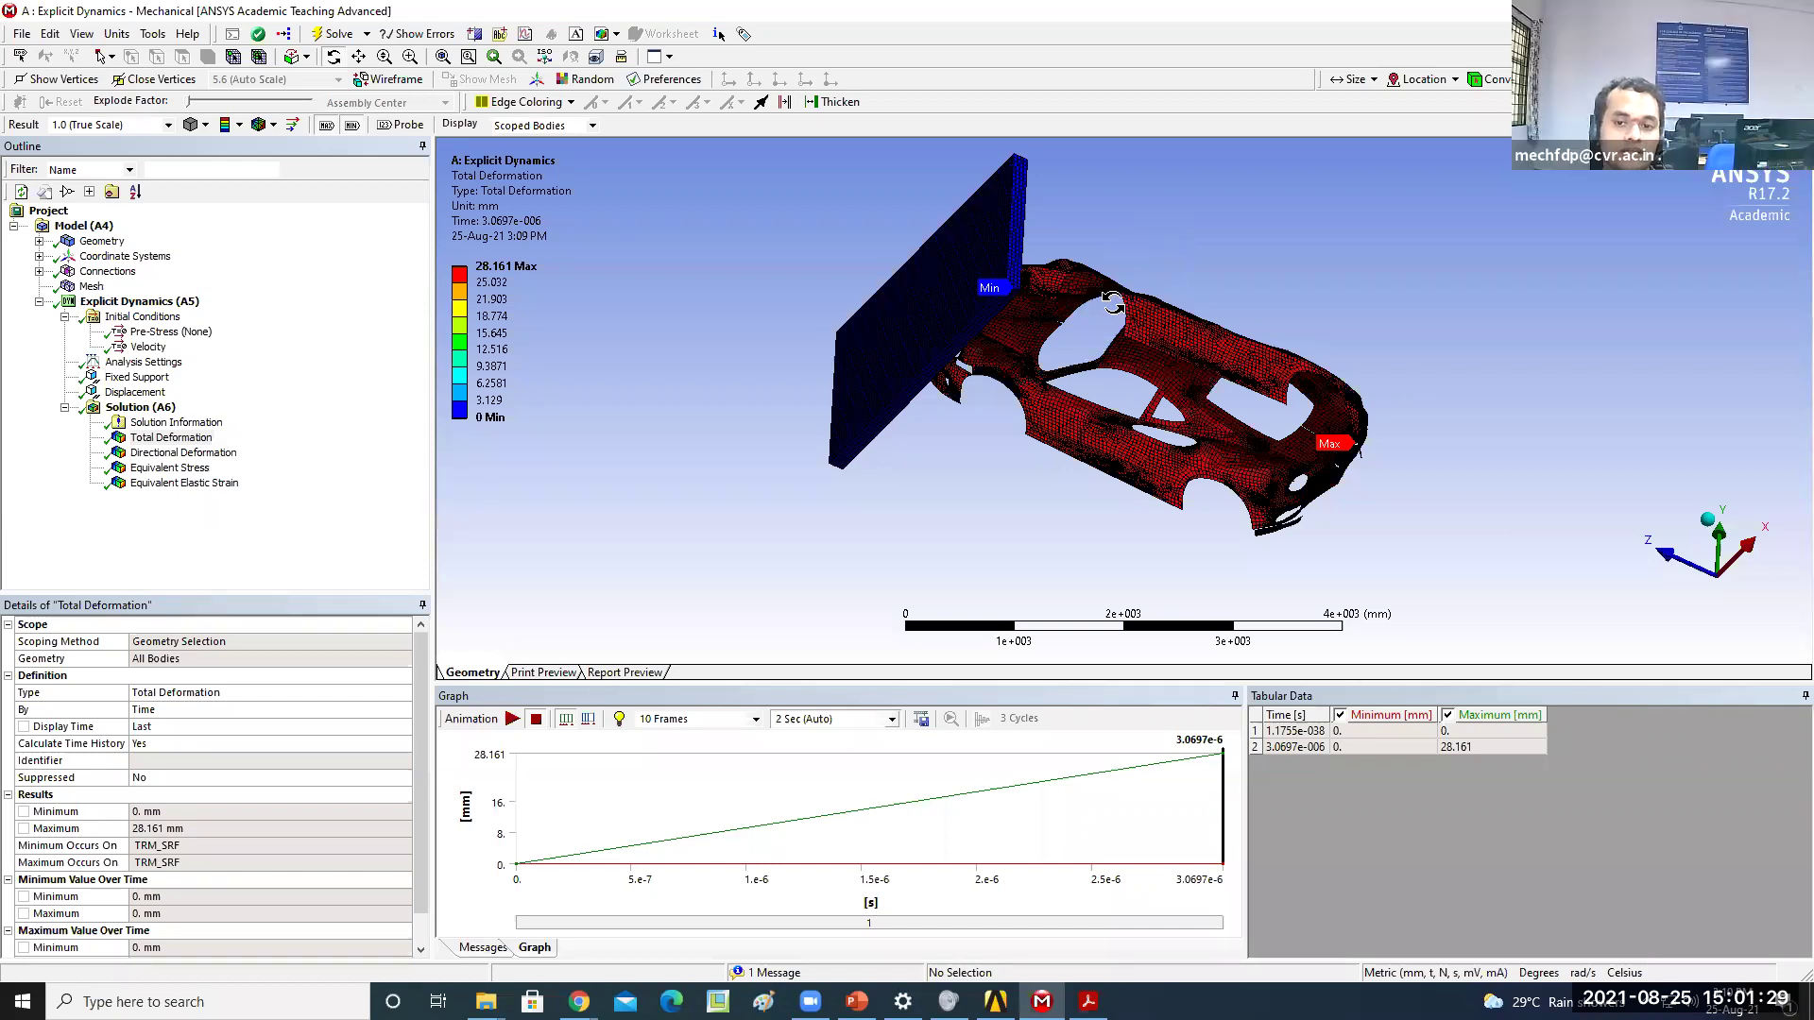
left_click_drag(1111, 297, 1117, 315)
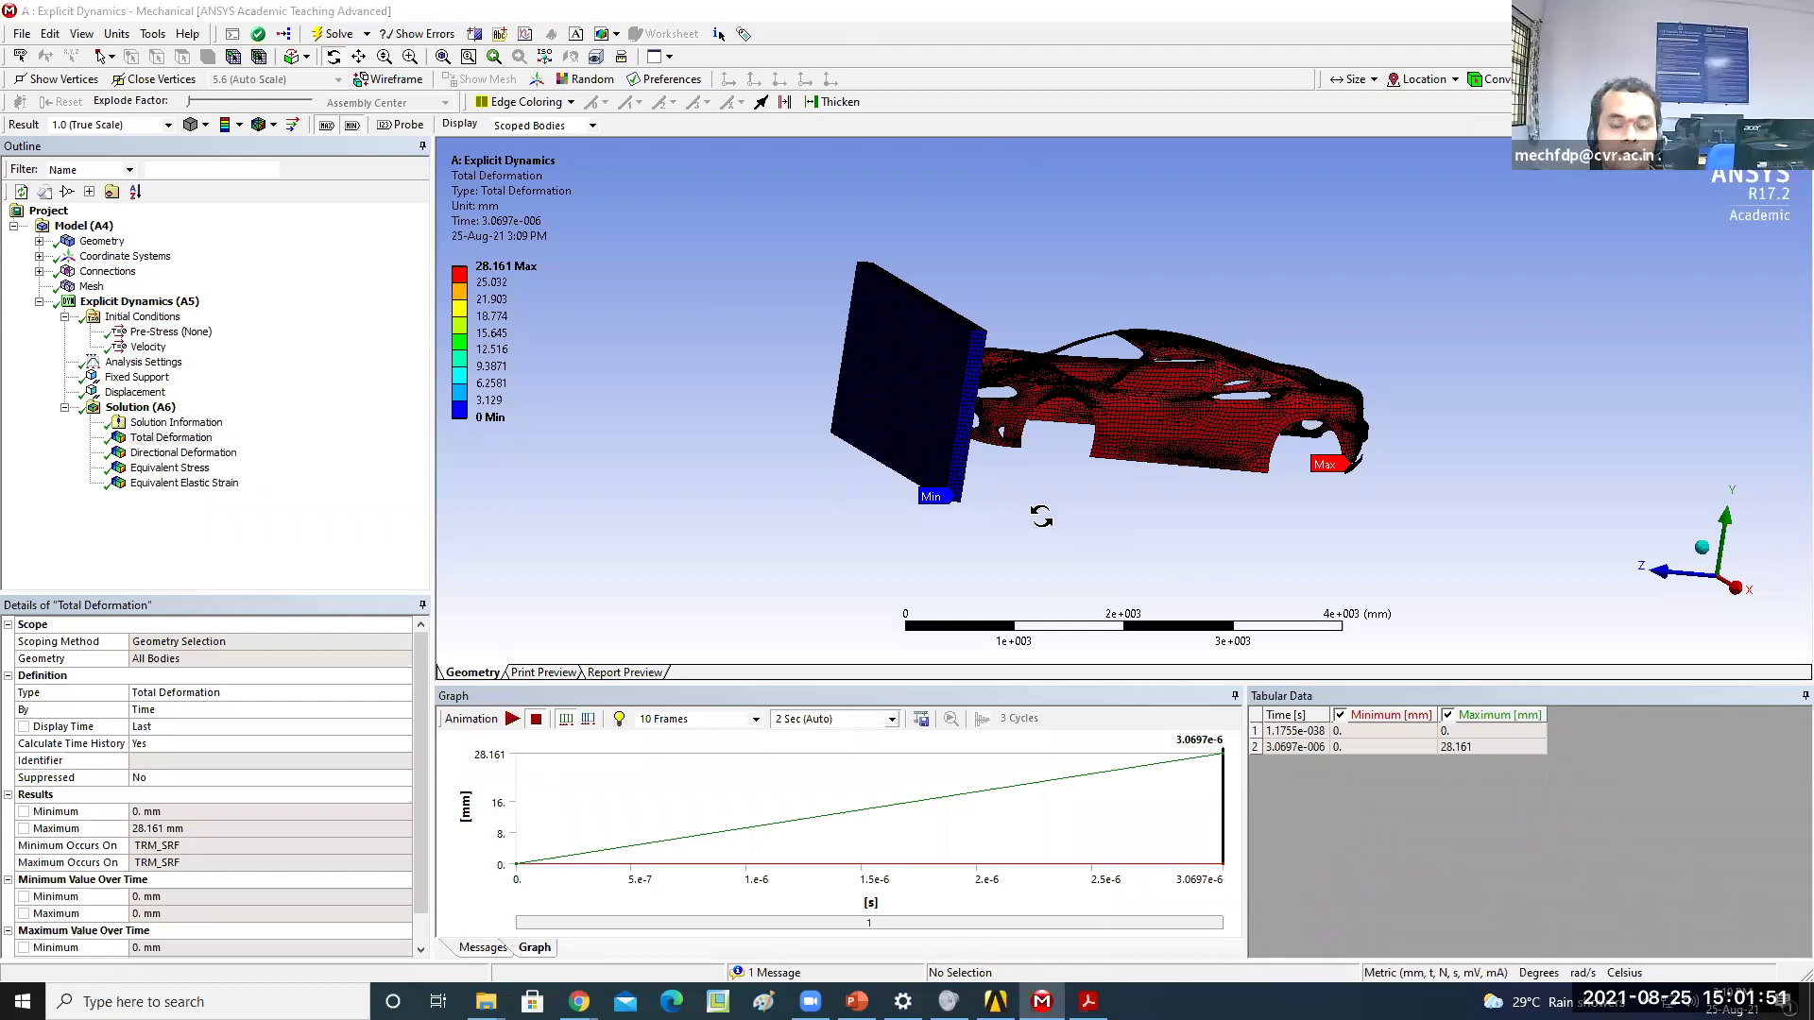
left_click_drag(1039, 523, 1036, 521)
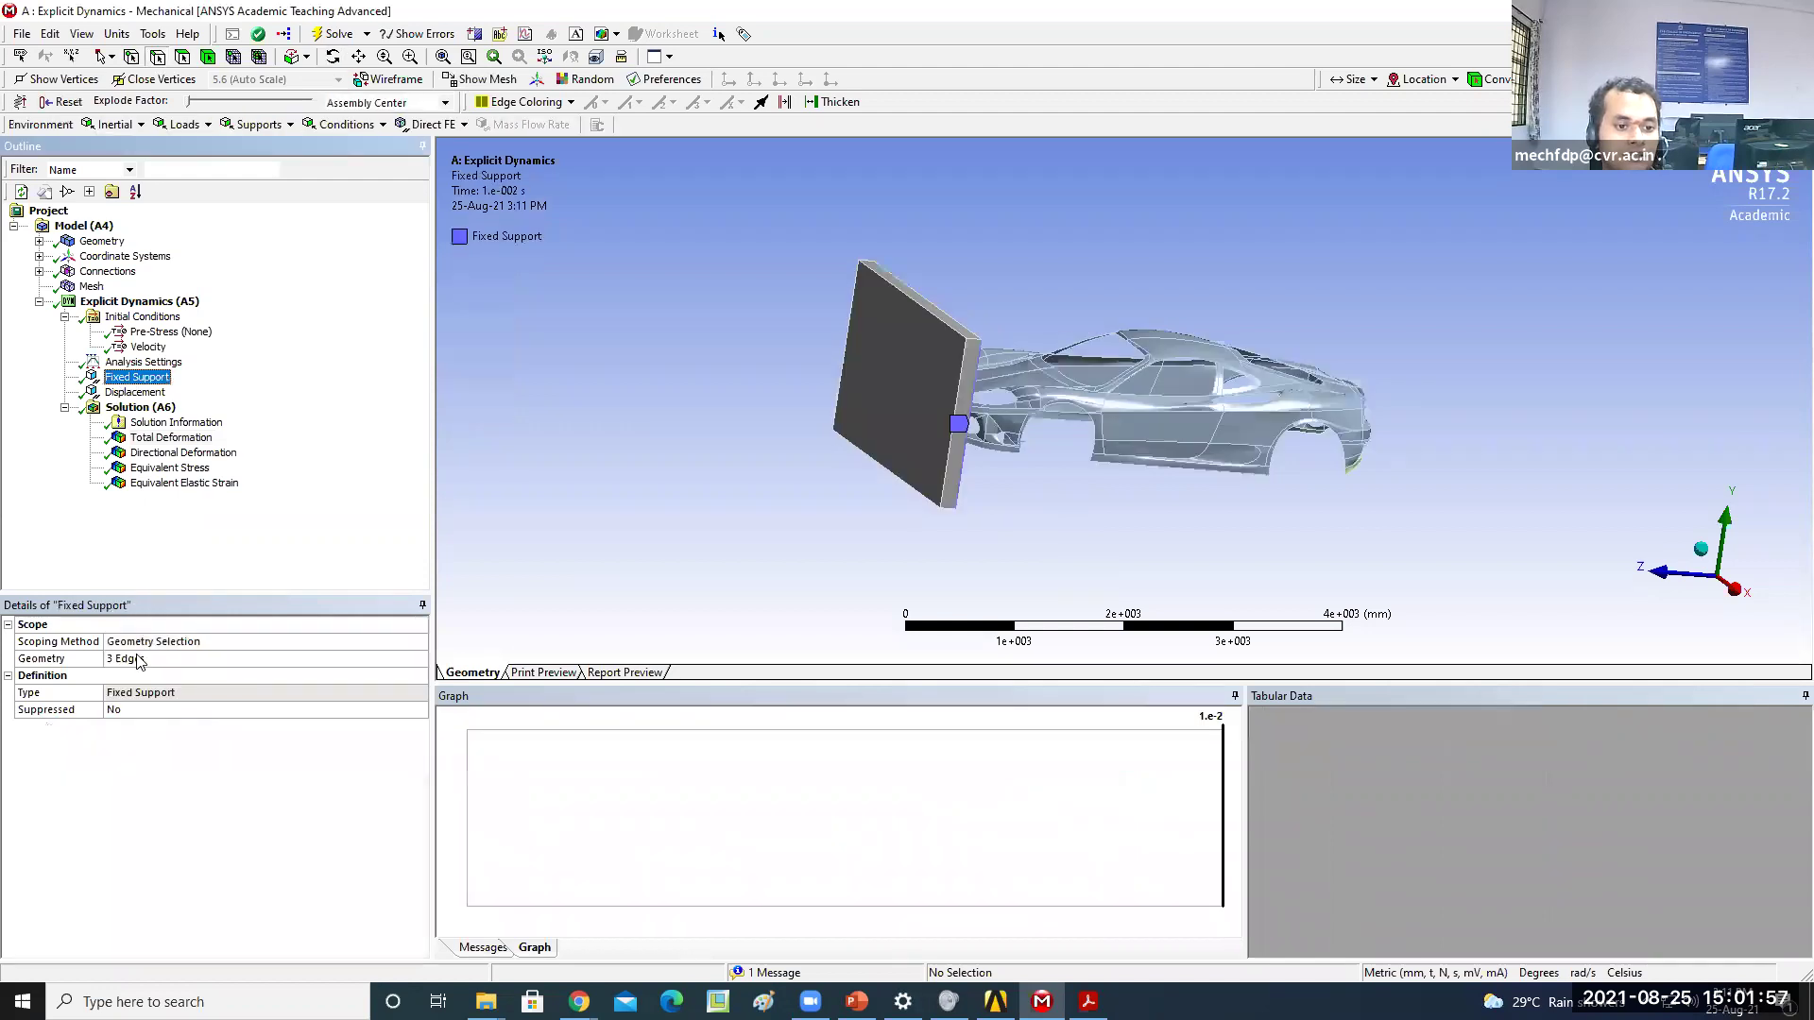
Change the fixed support's geometry to the wall's large face on the side away from the car
left_click(137, 662)
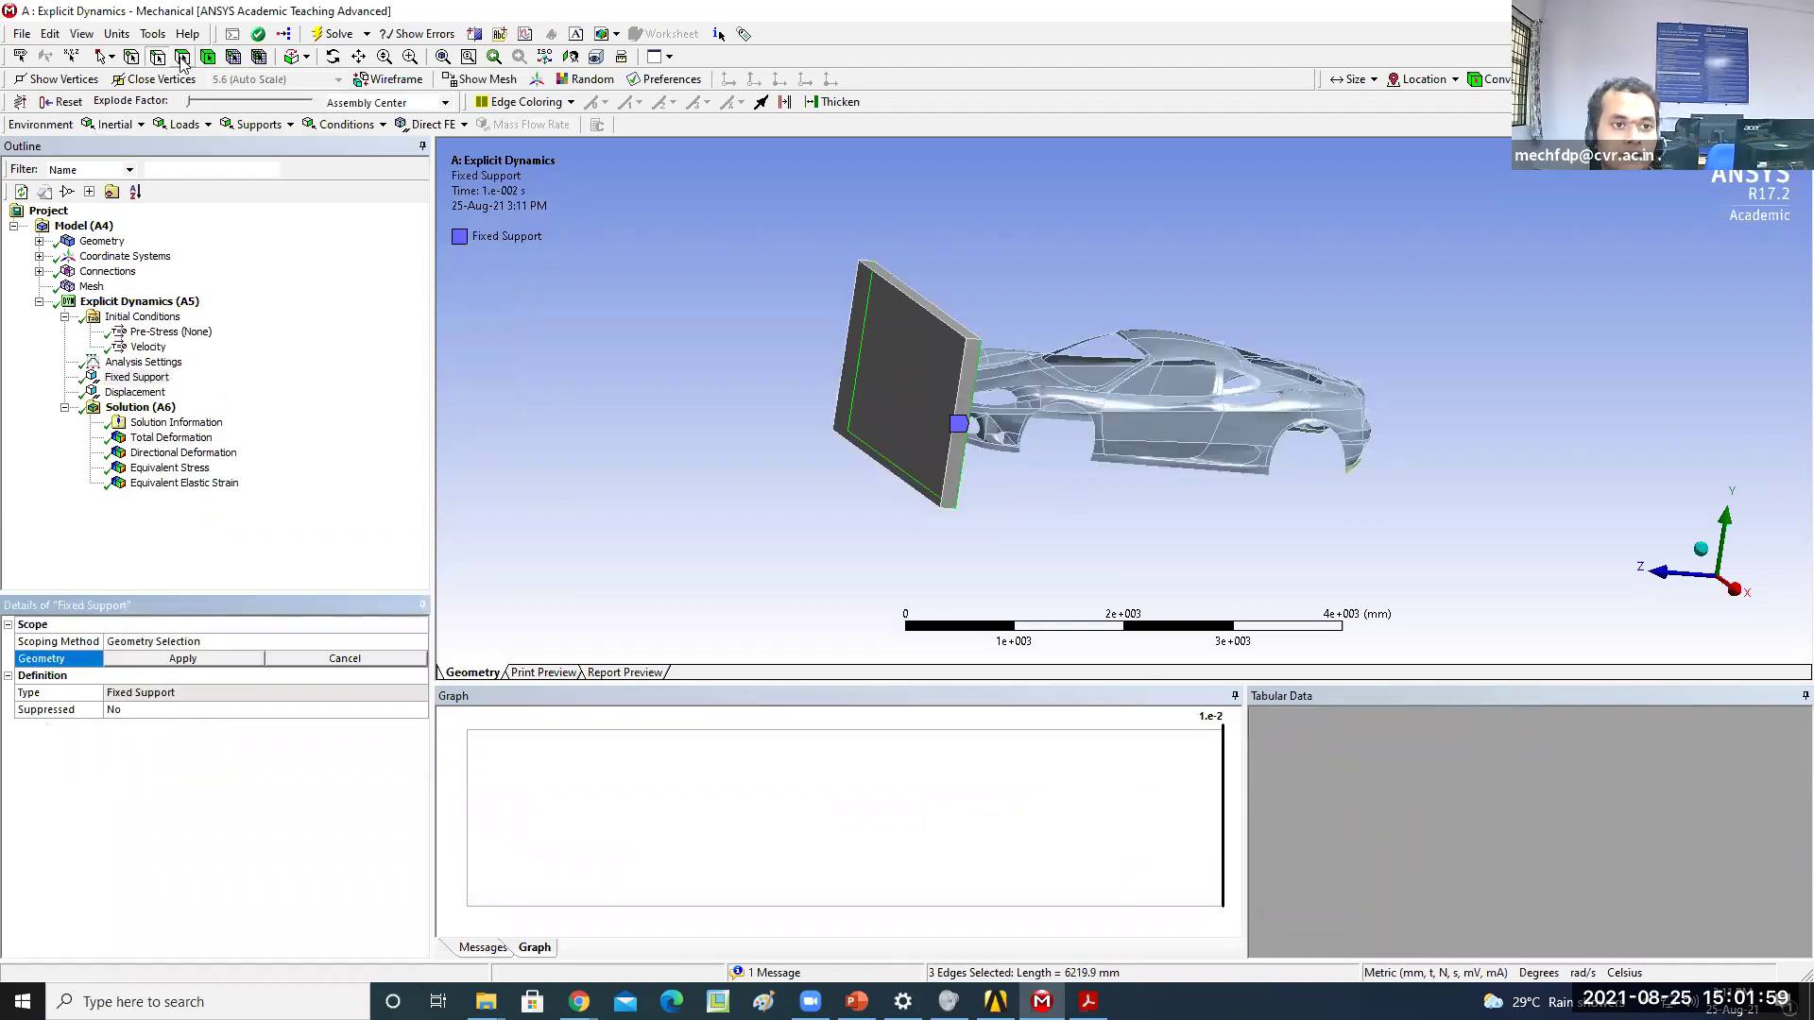
left_click(909, 354)
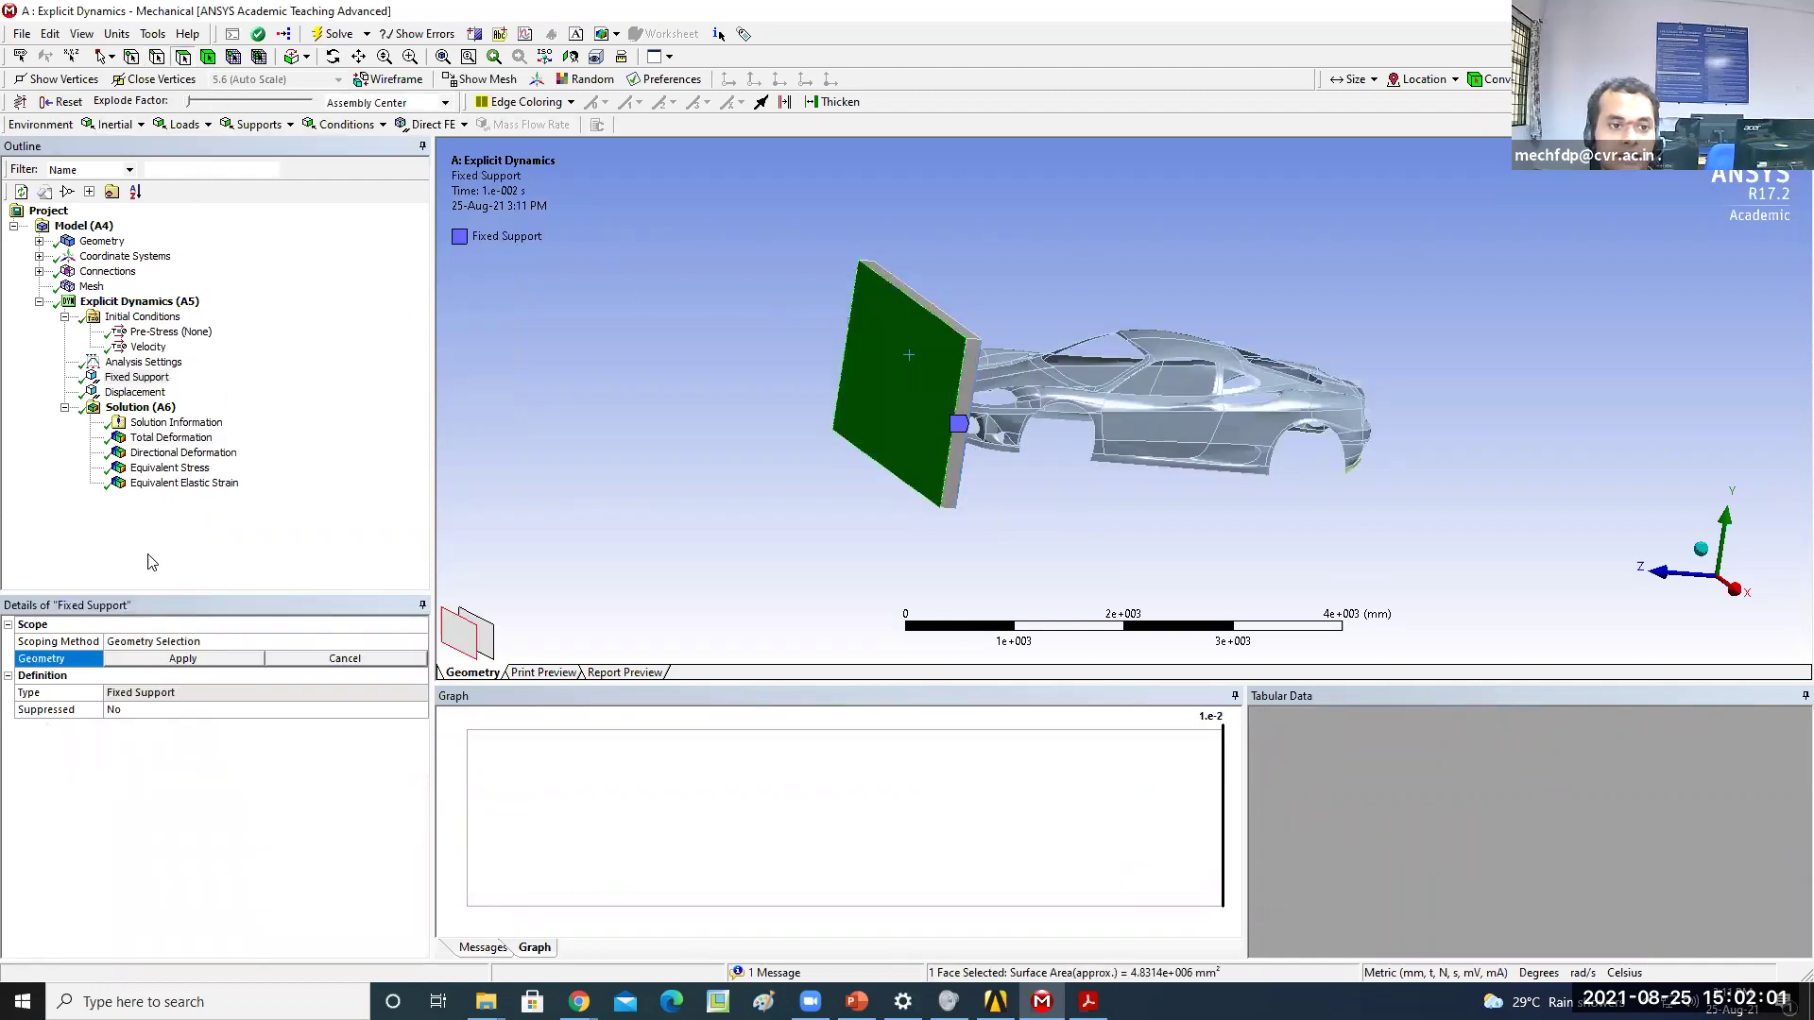
middle_click_drag(648, 478, 575, 465)
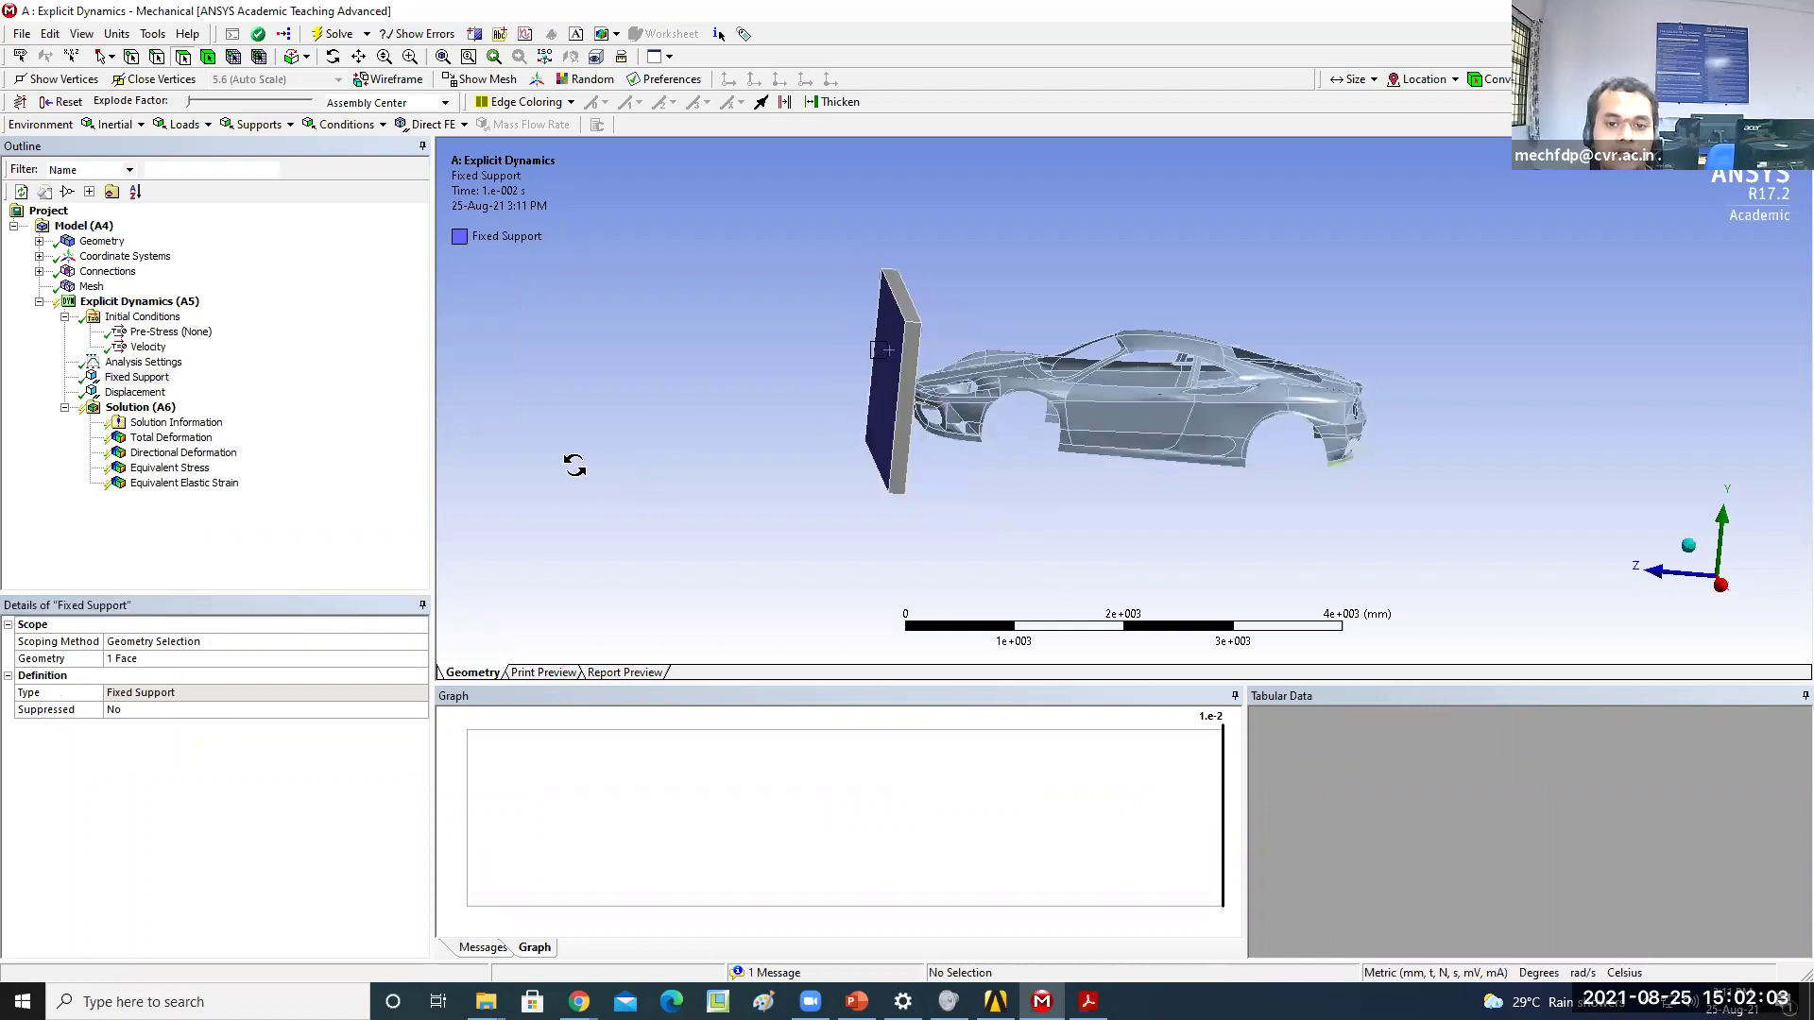
middle_click_drag(753, 451, 904, 359)
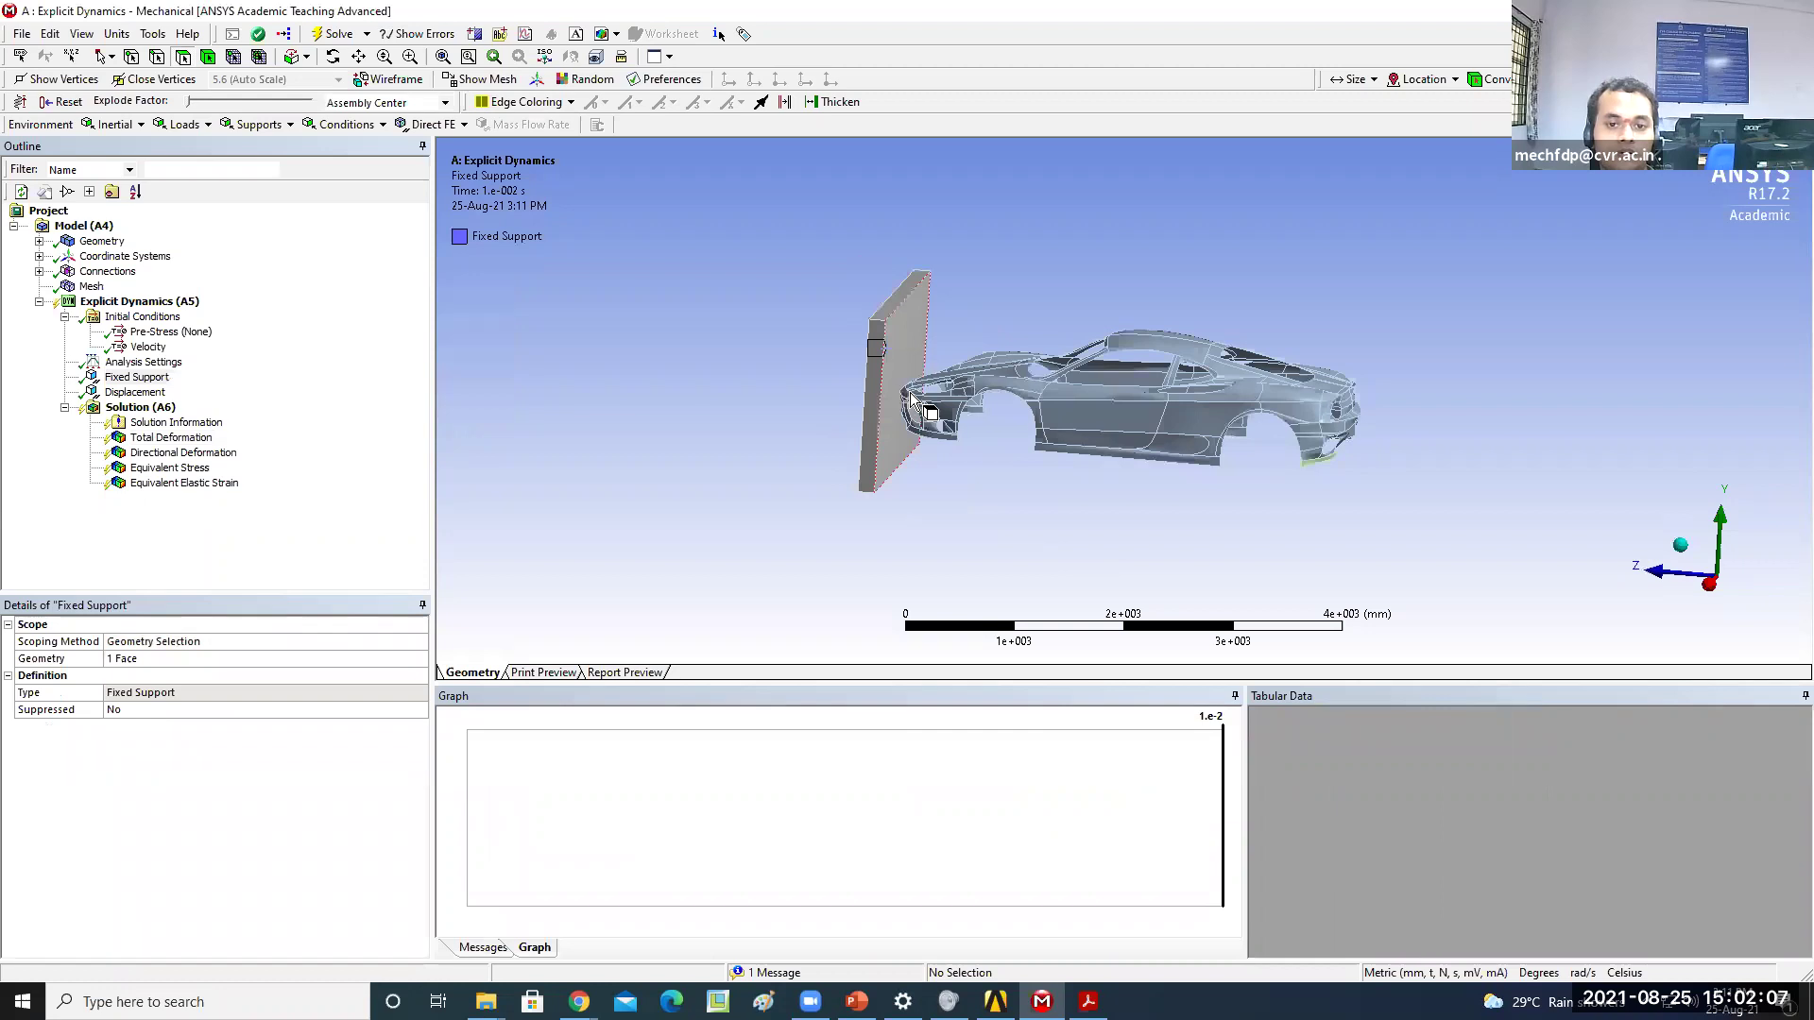
middle_click_drag(820, 412, 916, 392)
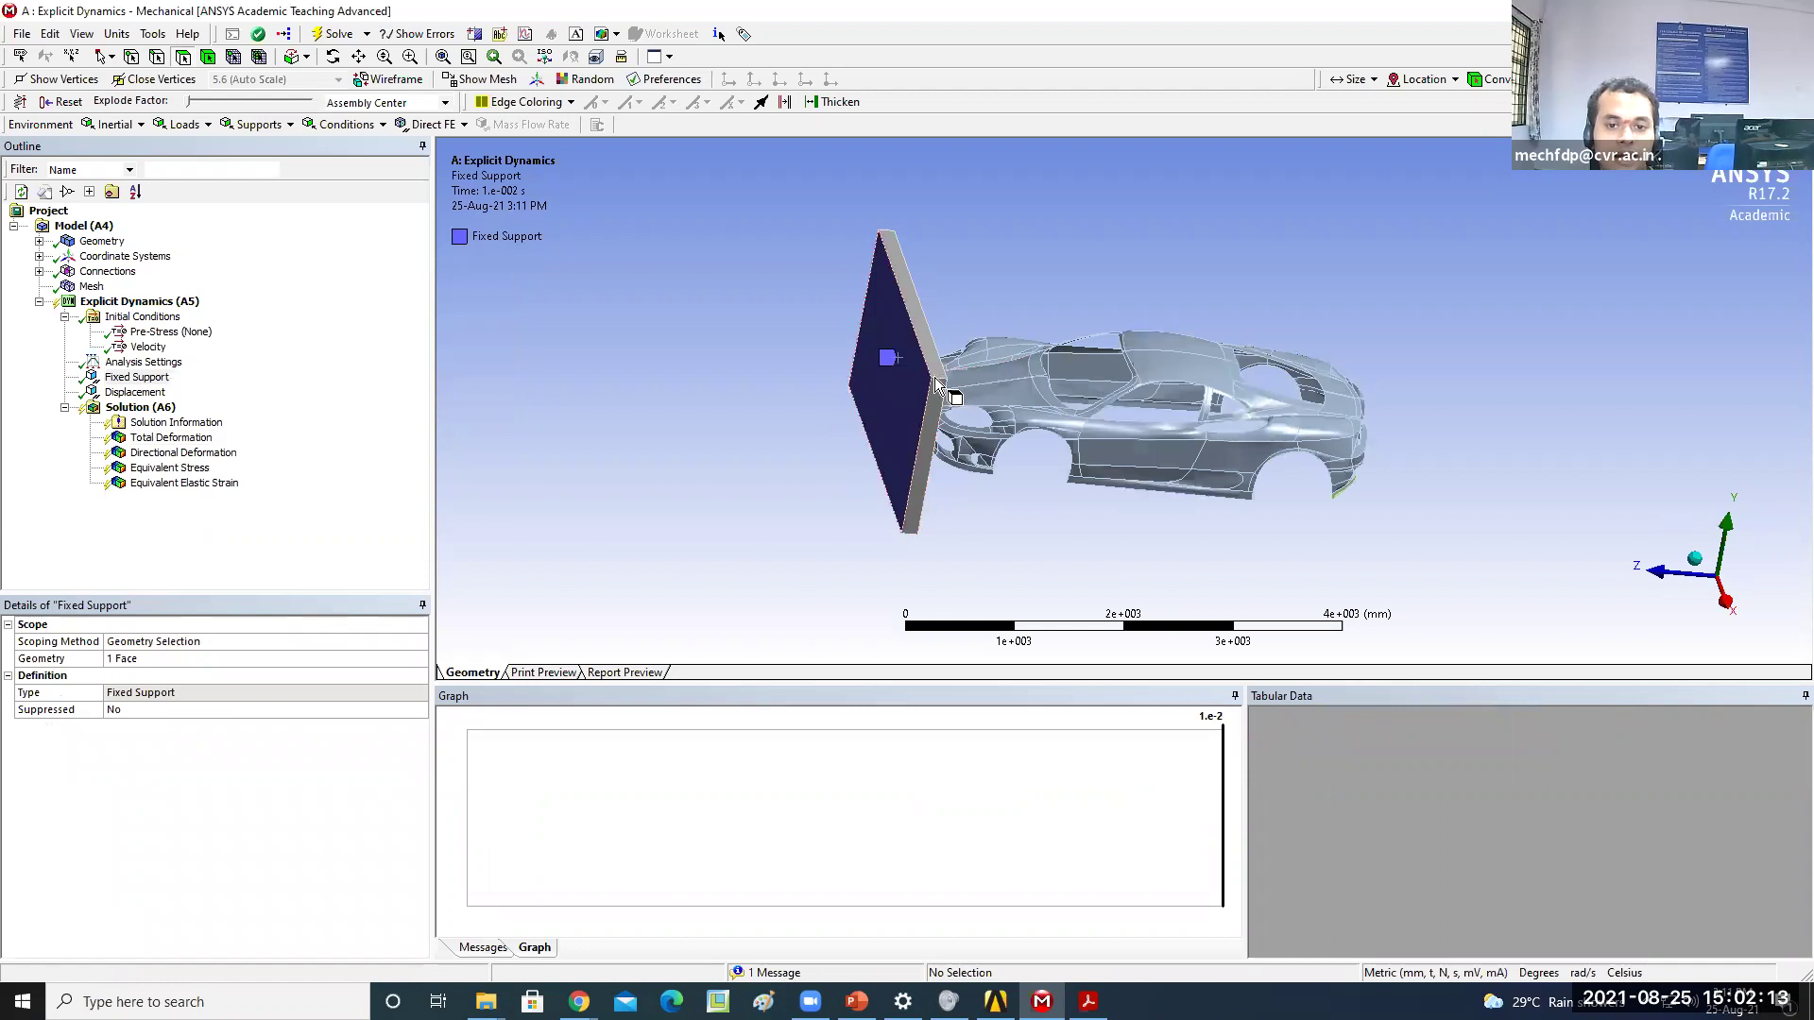
middle_click_drag(860, 383, 677, 425)
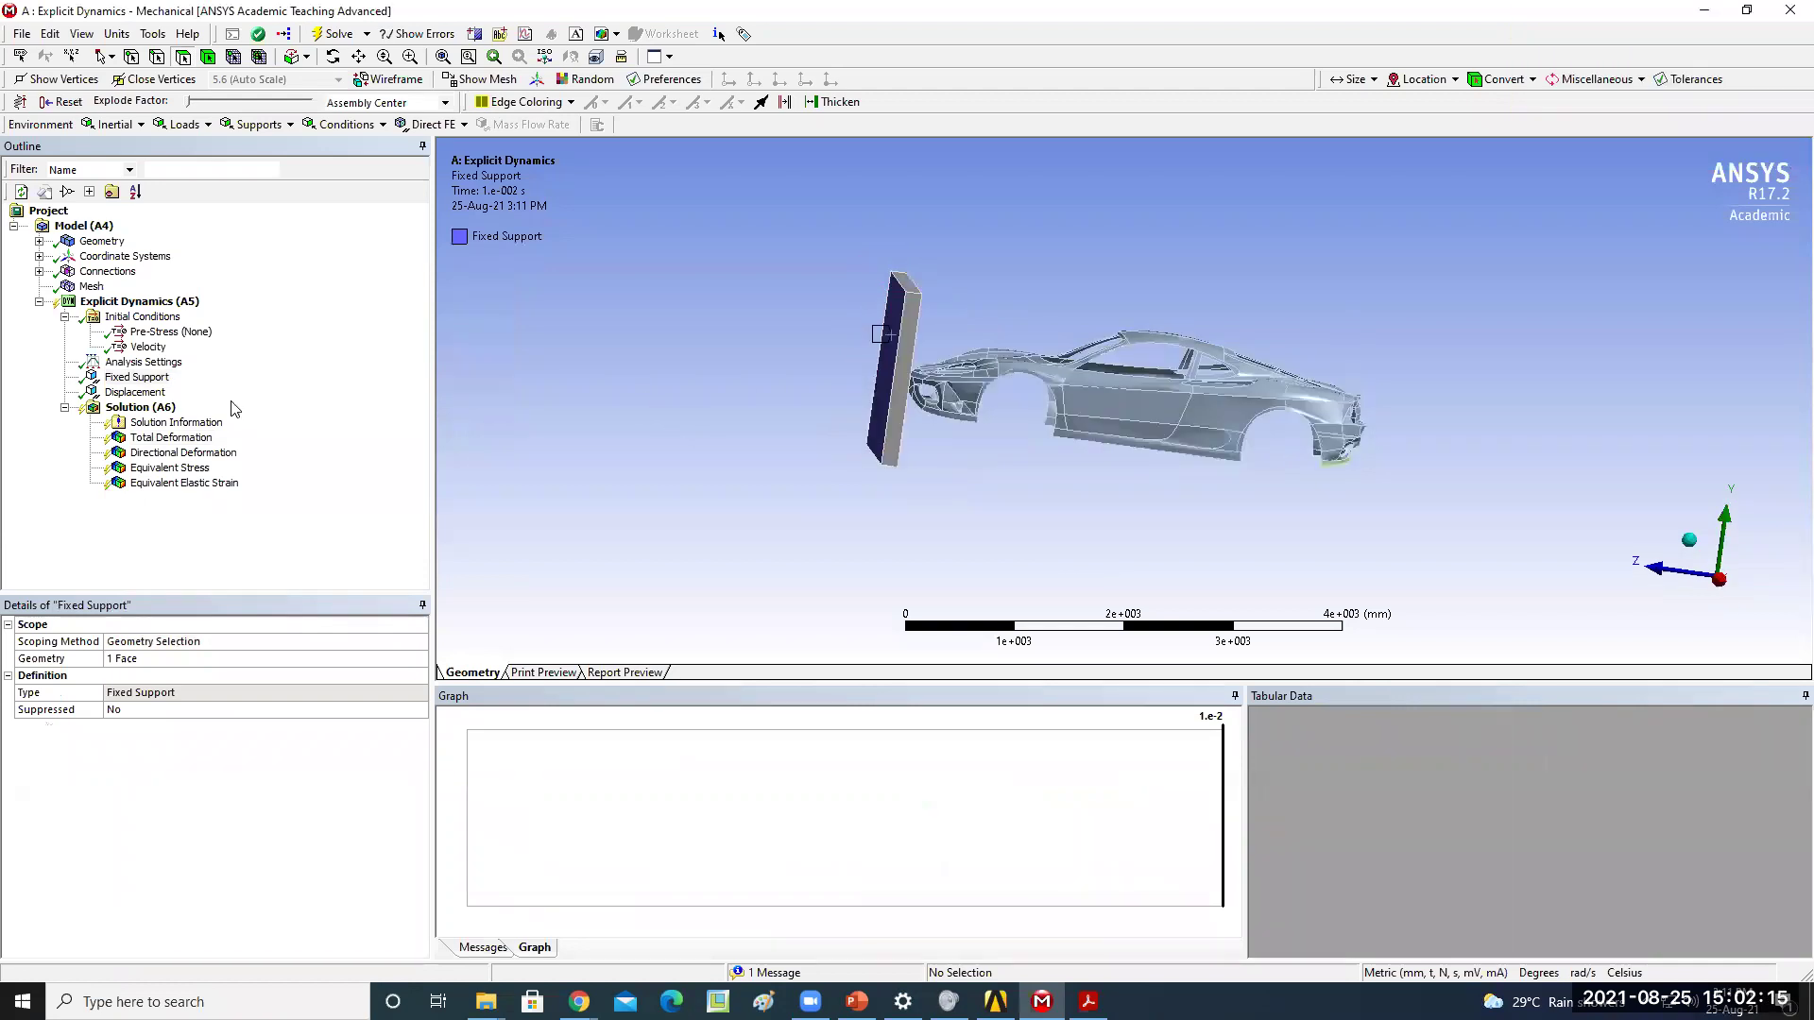
Show the Solution's details and inspect the wall and car geometry from several angles
left_click(142, 408)
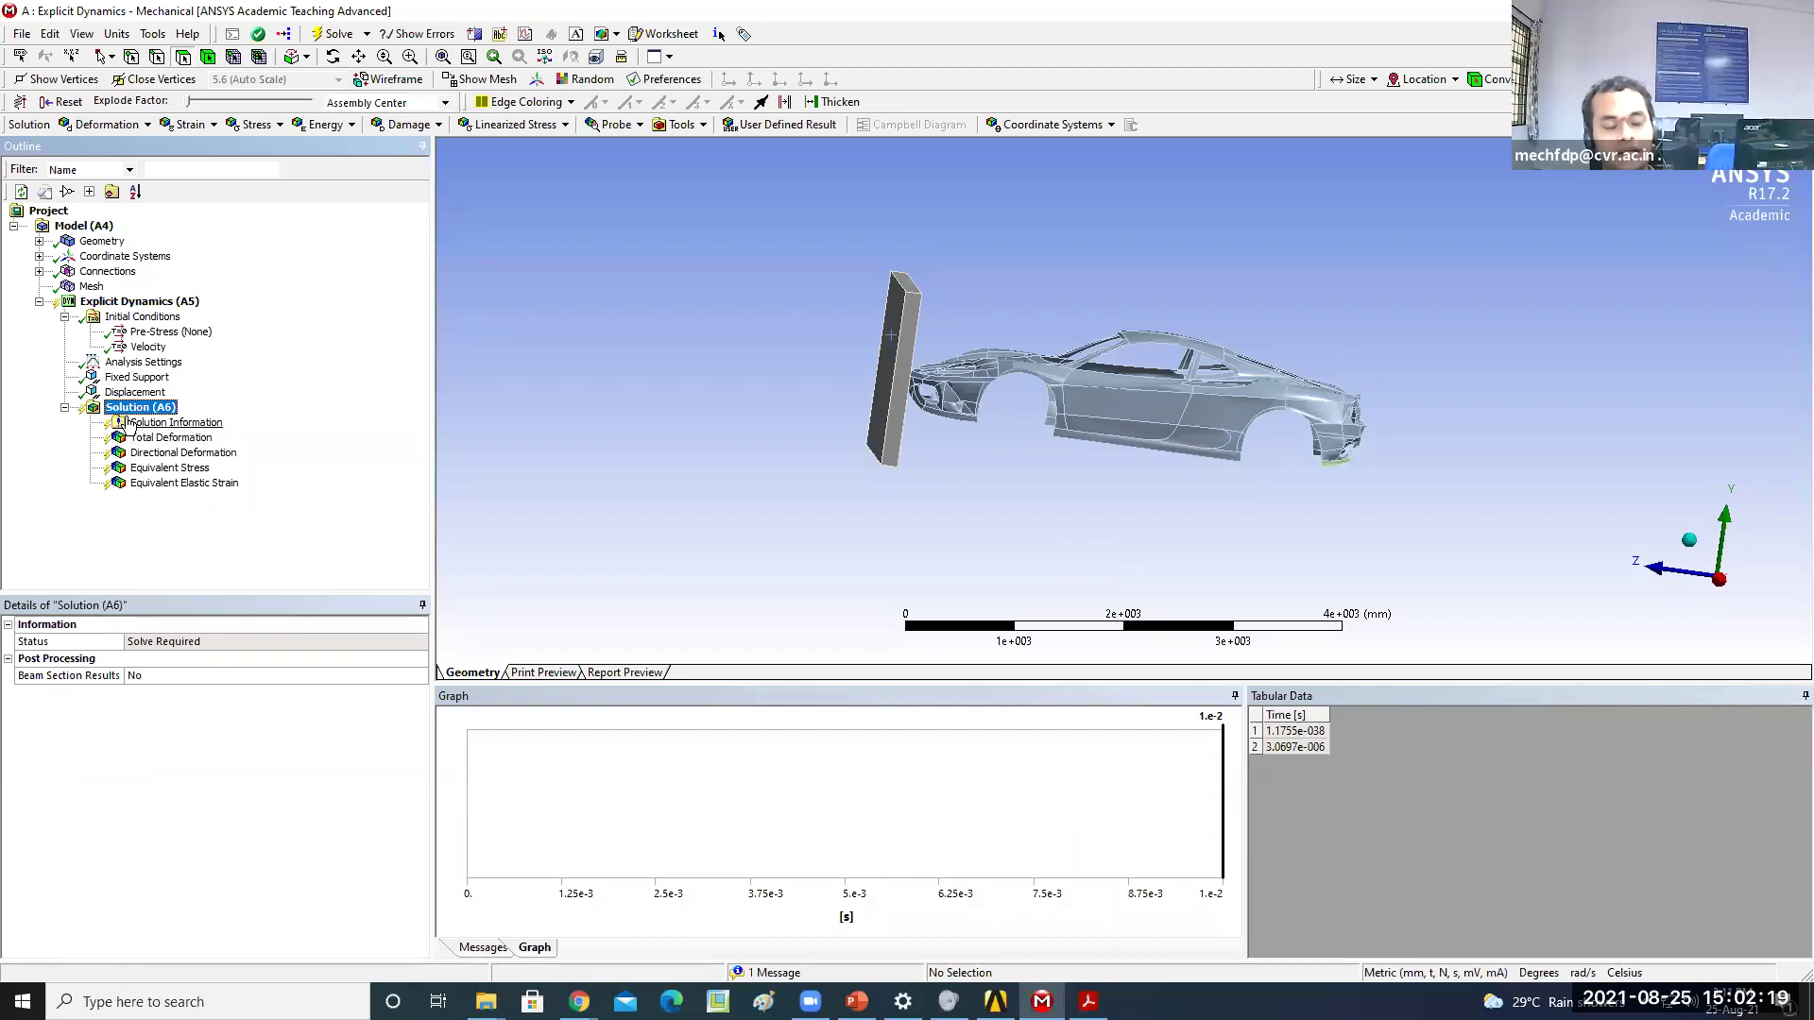
middle_click_drag(729, 445, 699, 438)
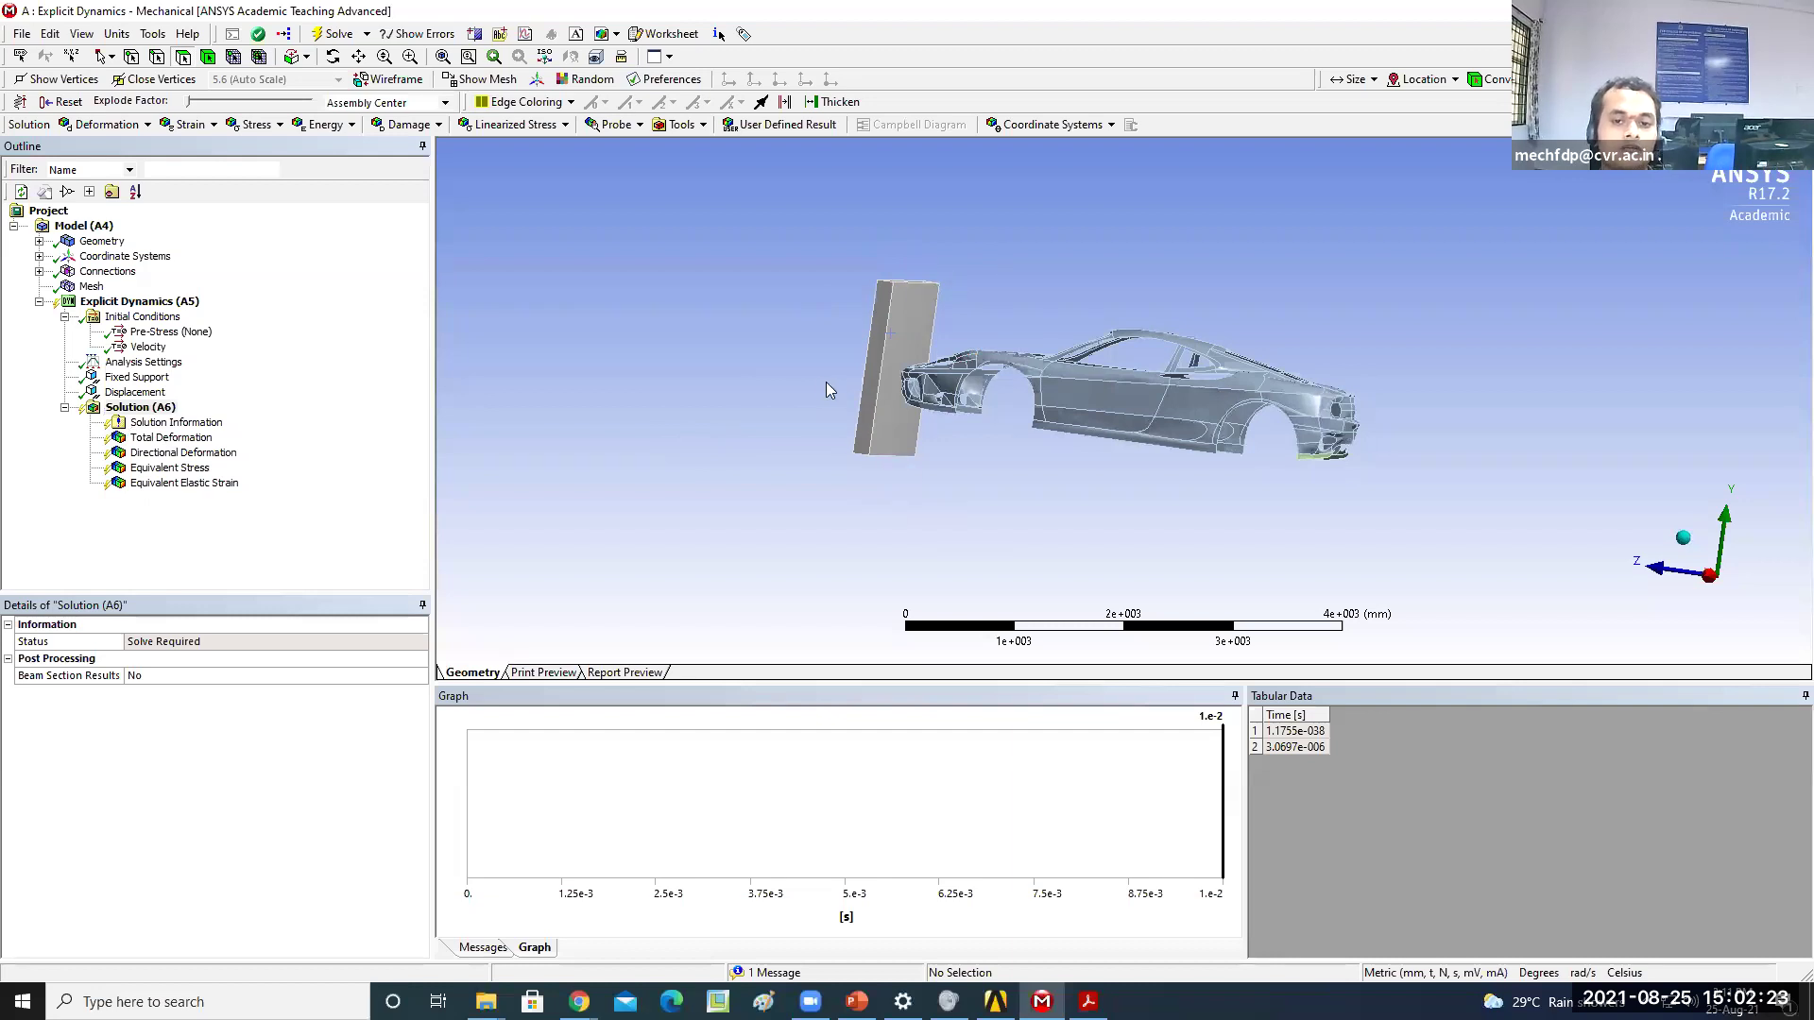
middle_click_drag(863, 466, 882, 415)
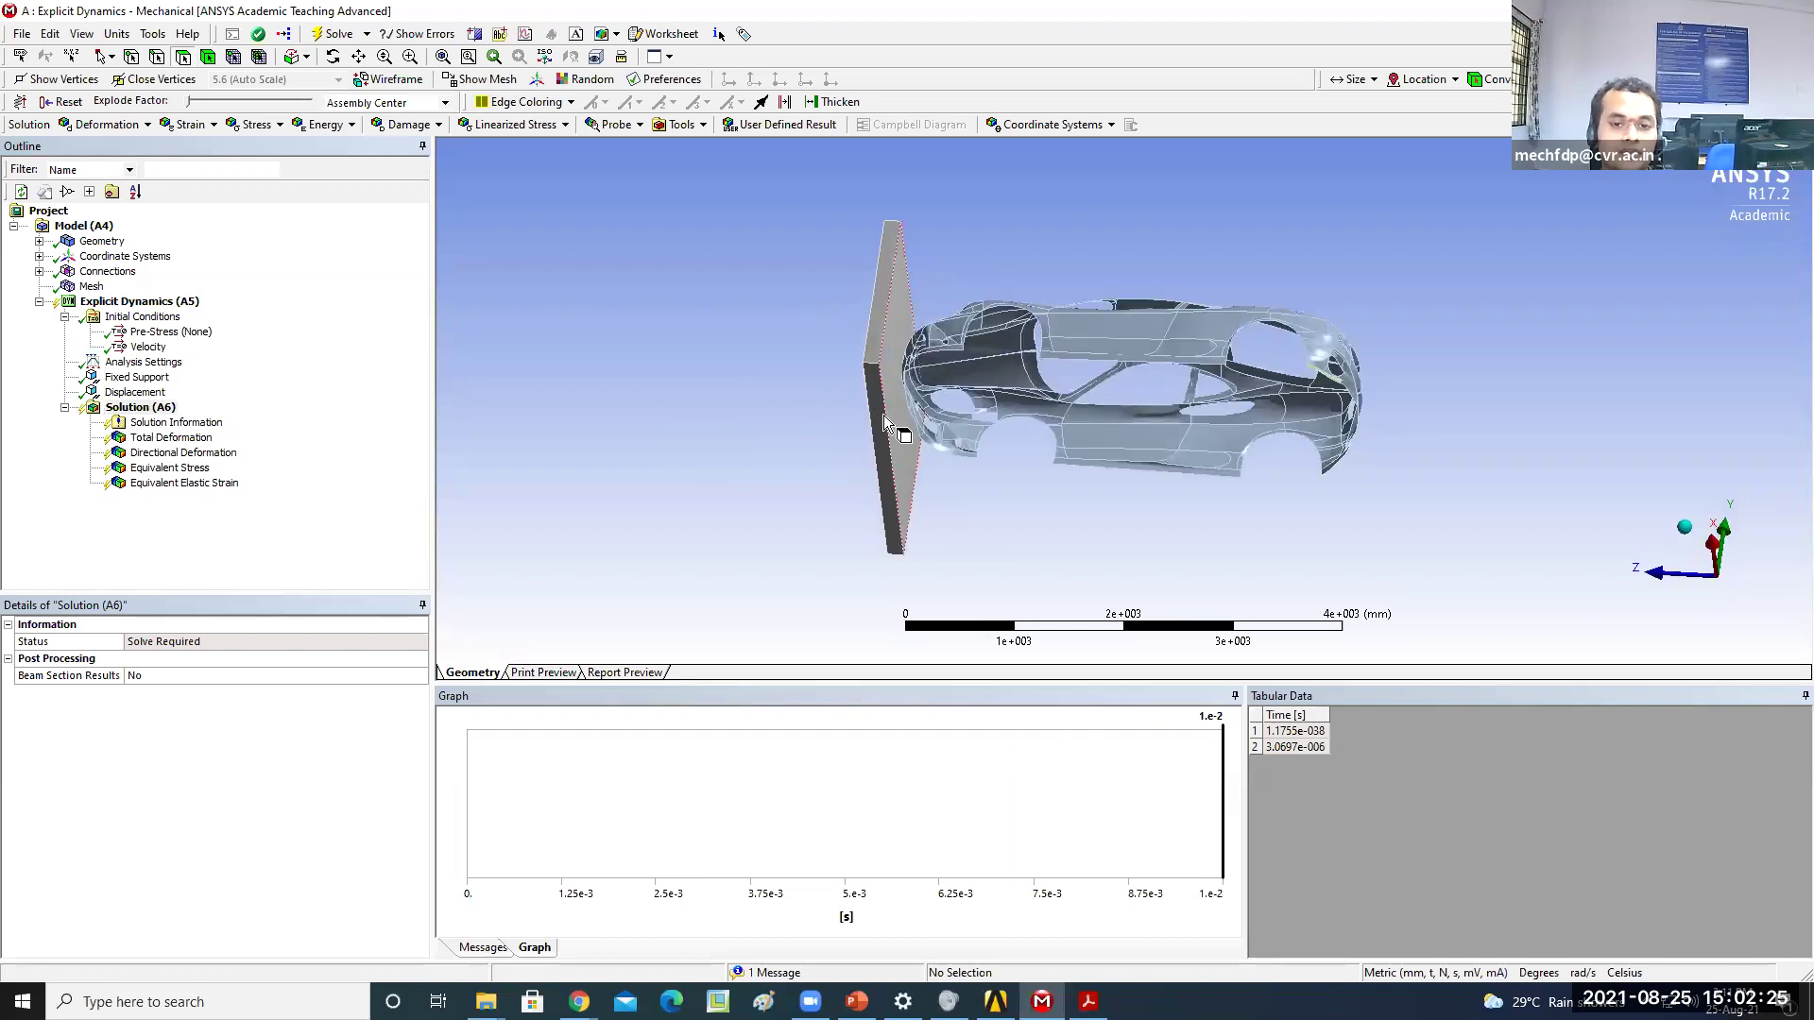
middle_click_drag(741, 393, 585, 931)
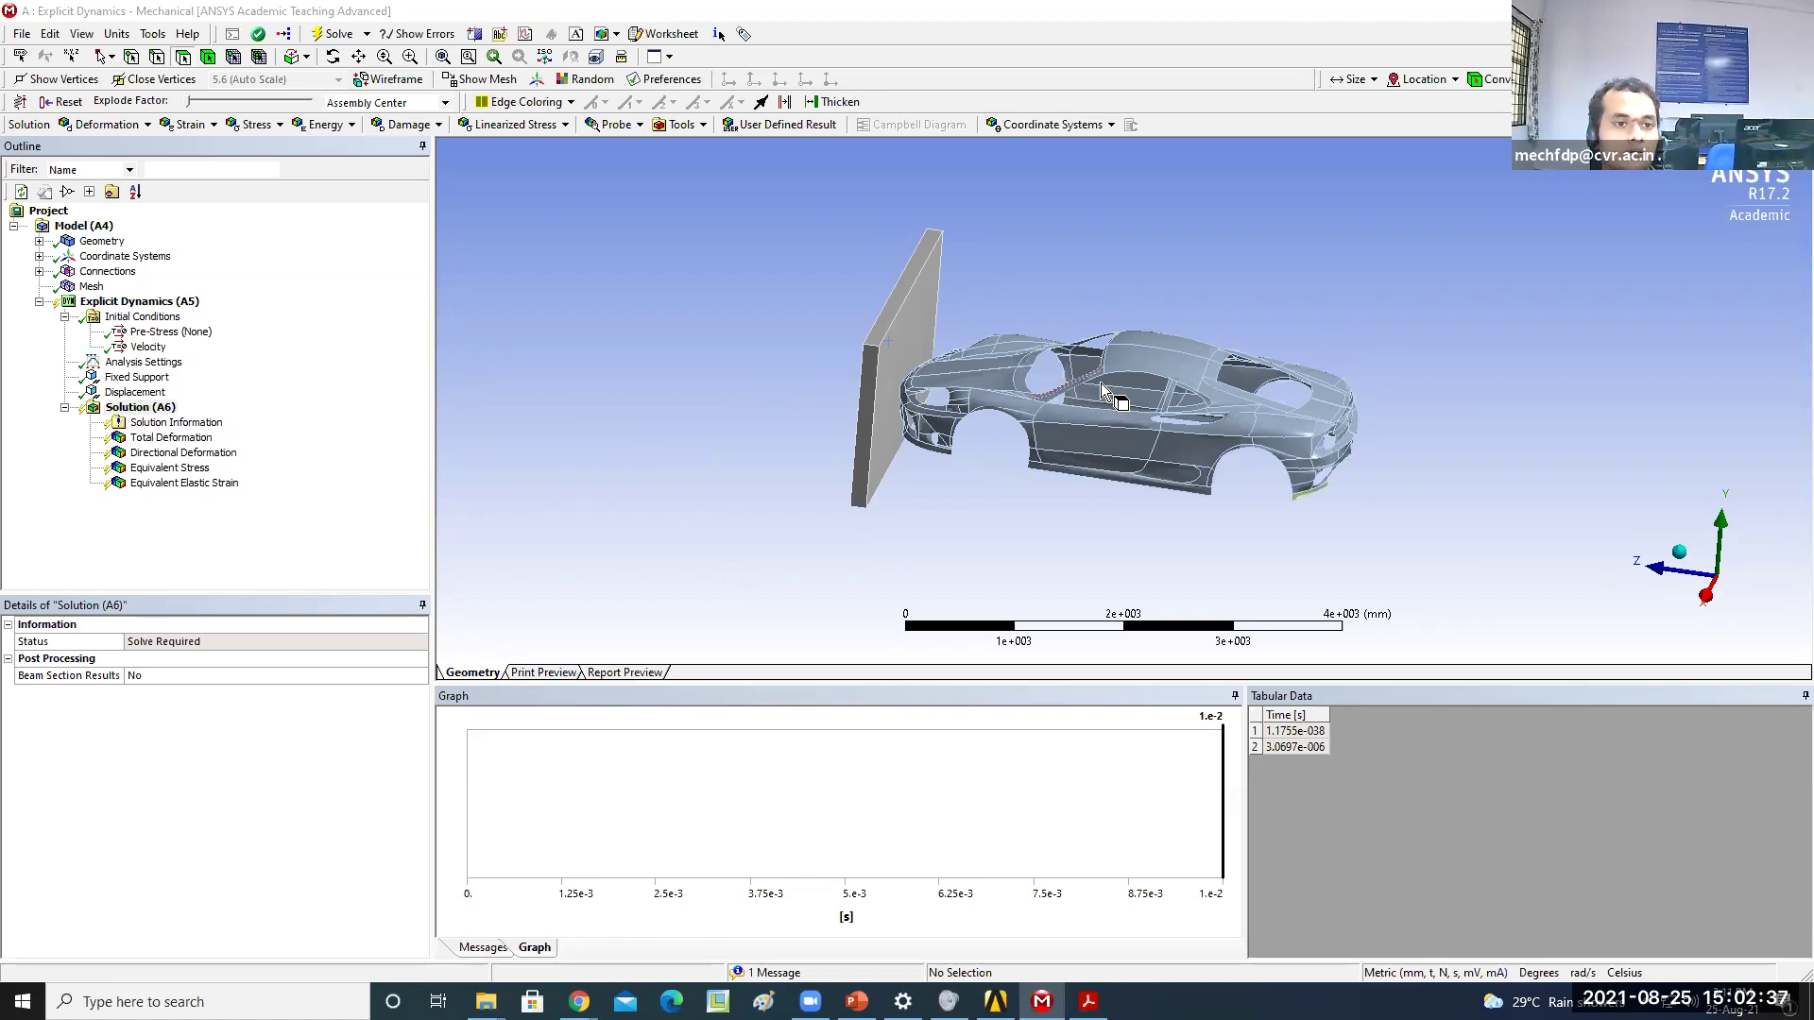
Try to scope the fixed support to the entire wall body instead of a single face
left_click(142, 378)
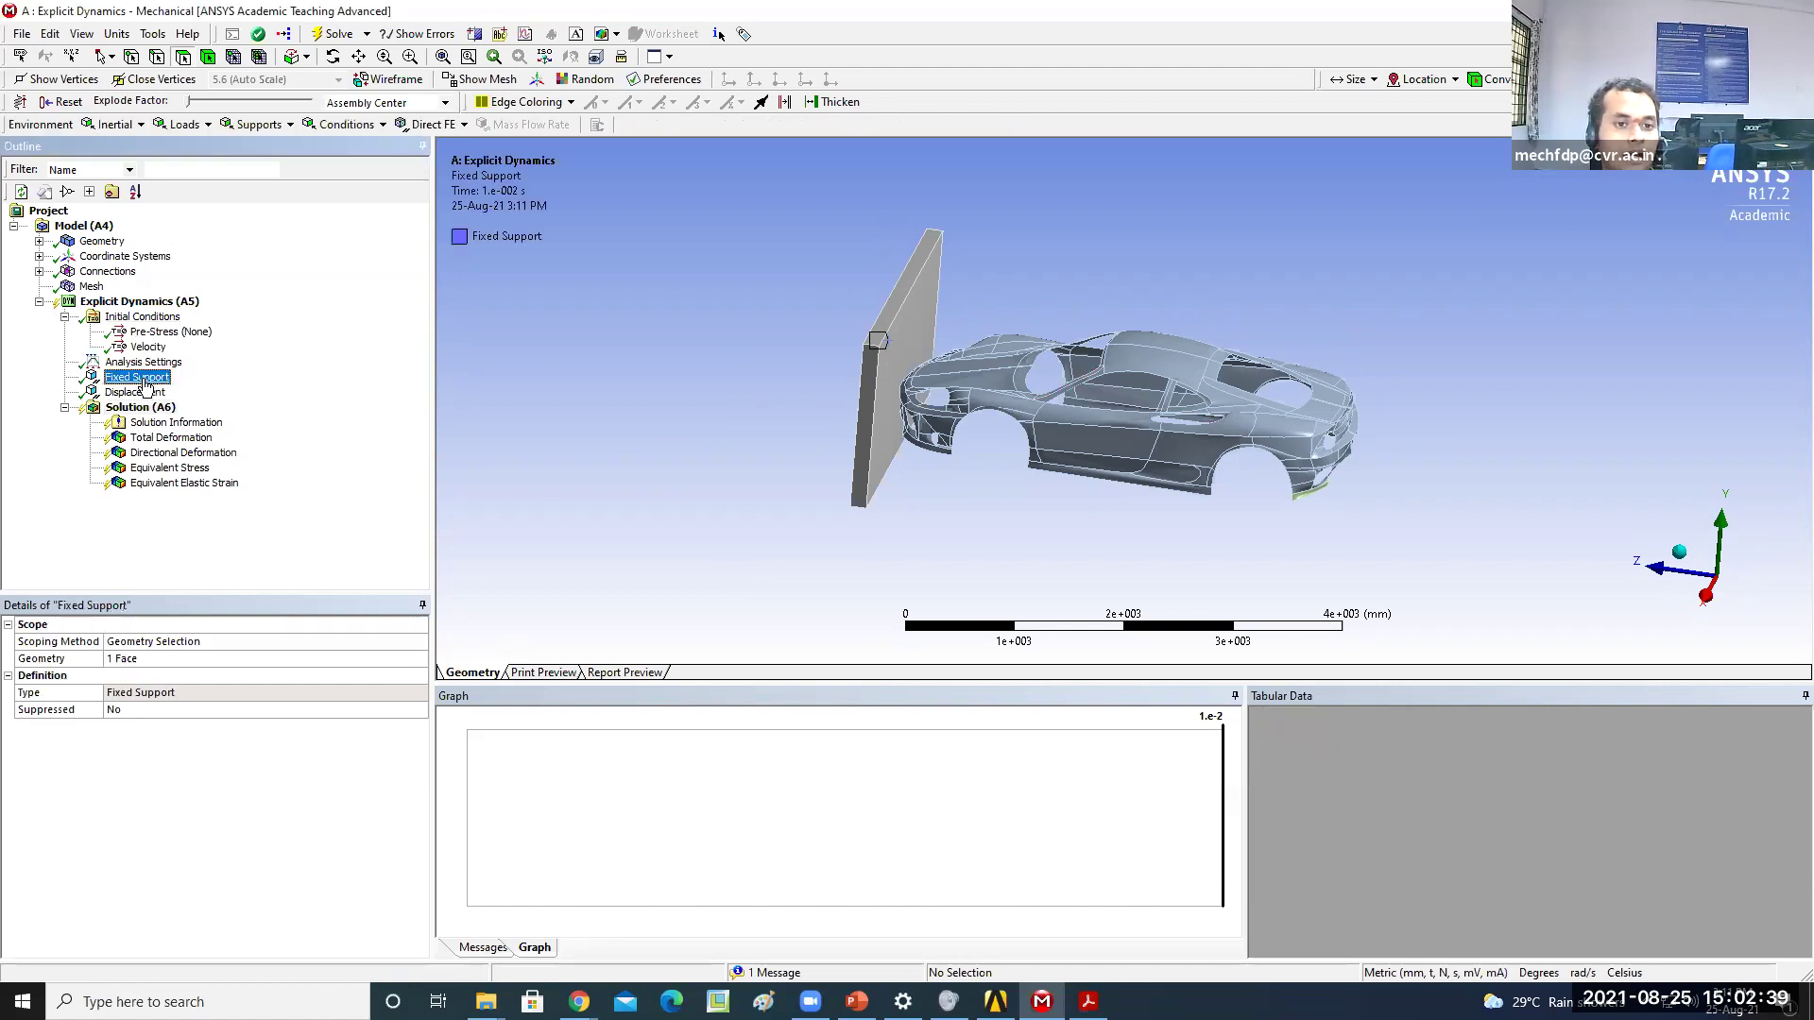
left_click(208, 58)
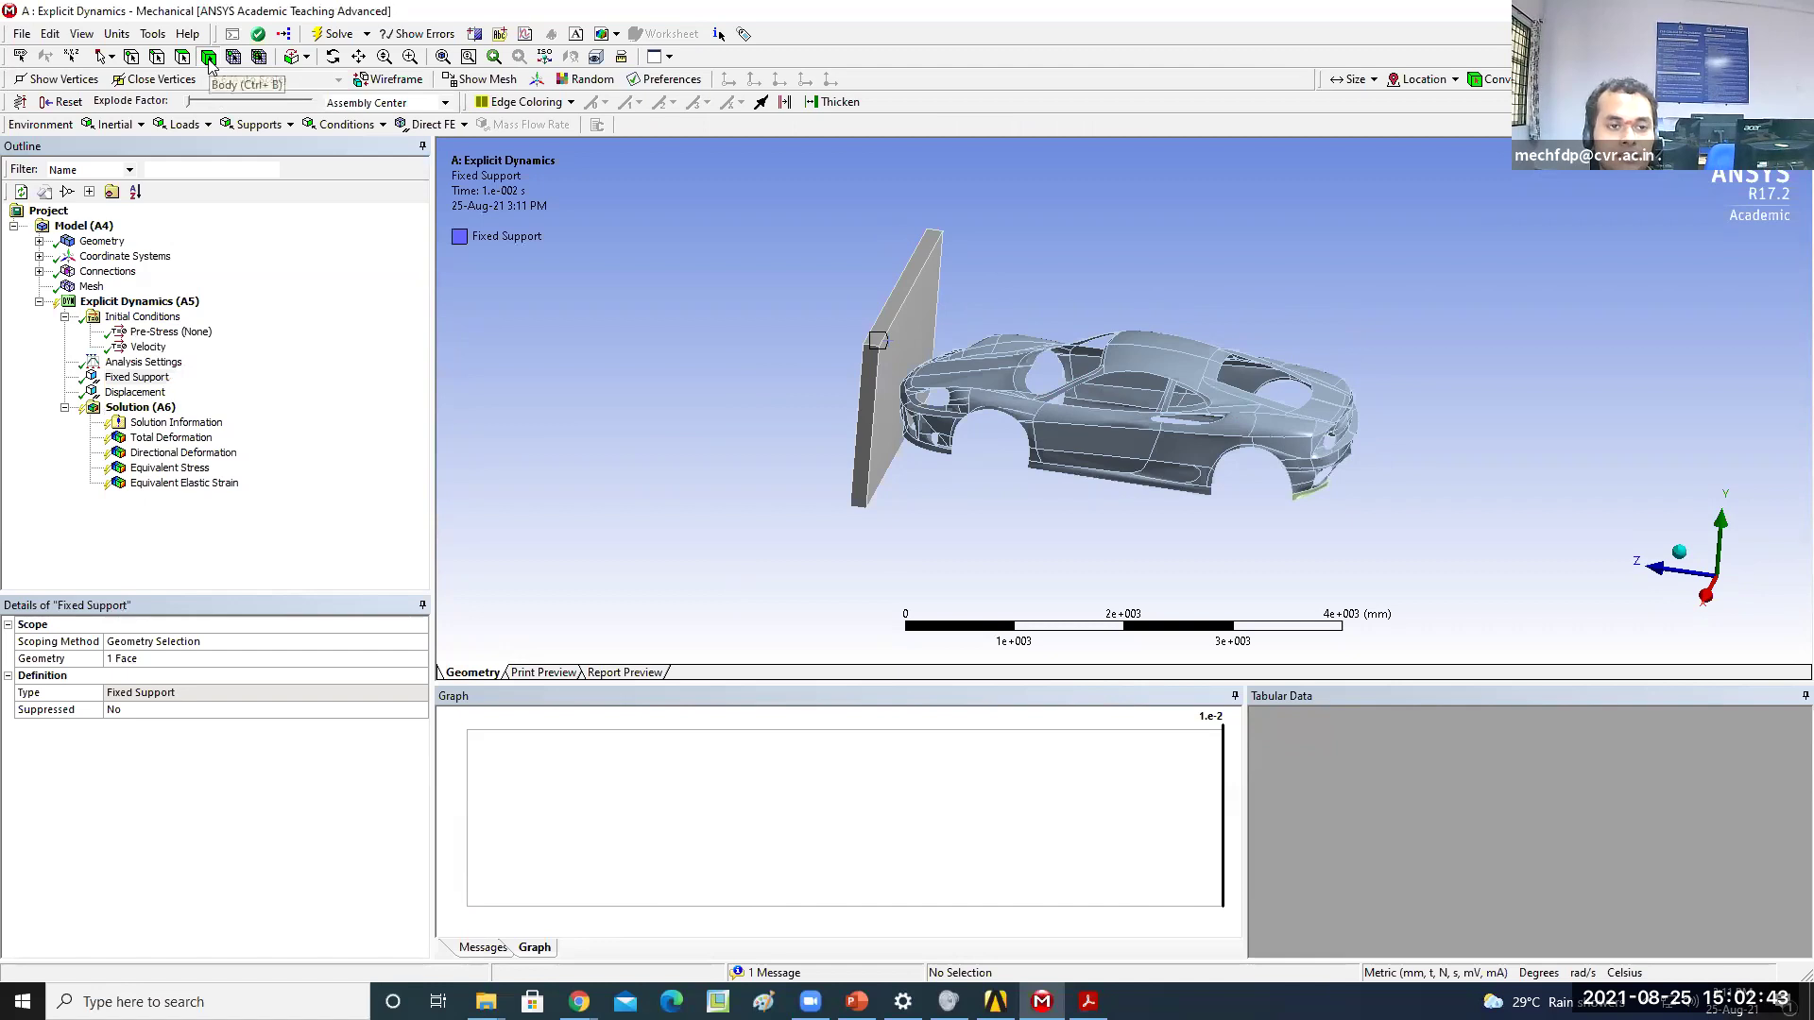
left_click(879, 382)
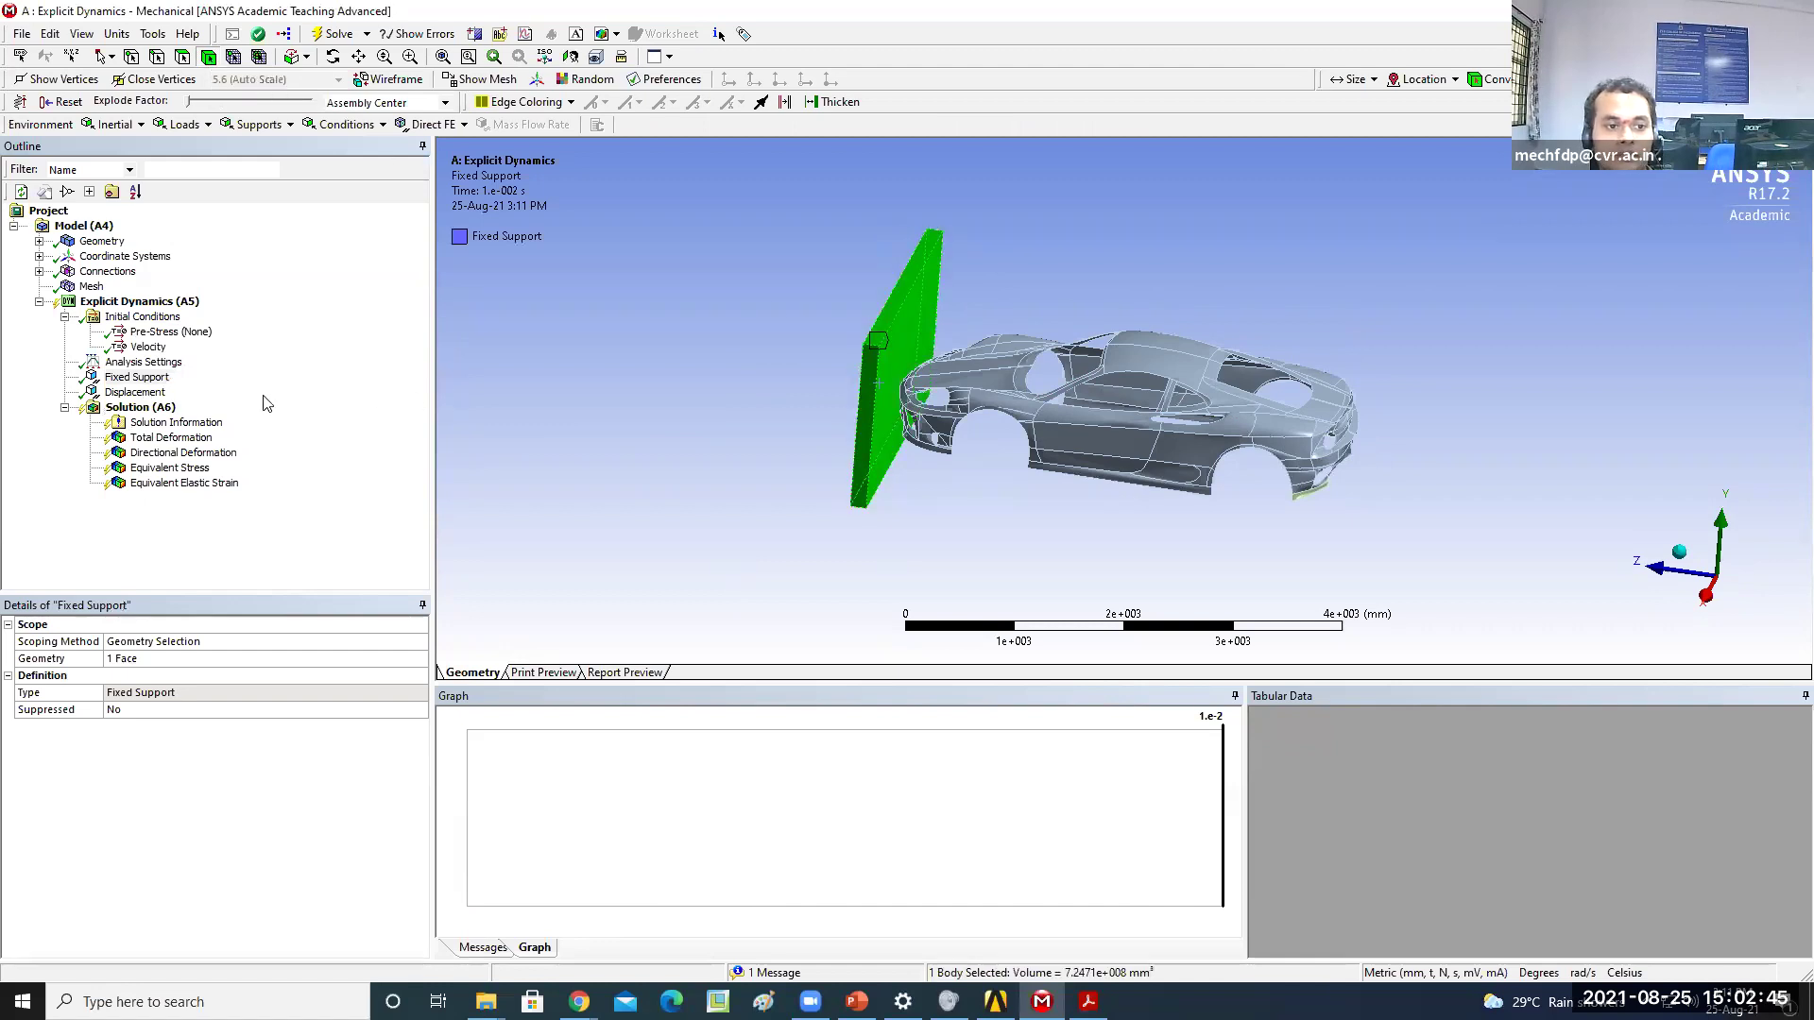
left_click(163, 660)
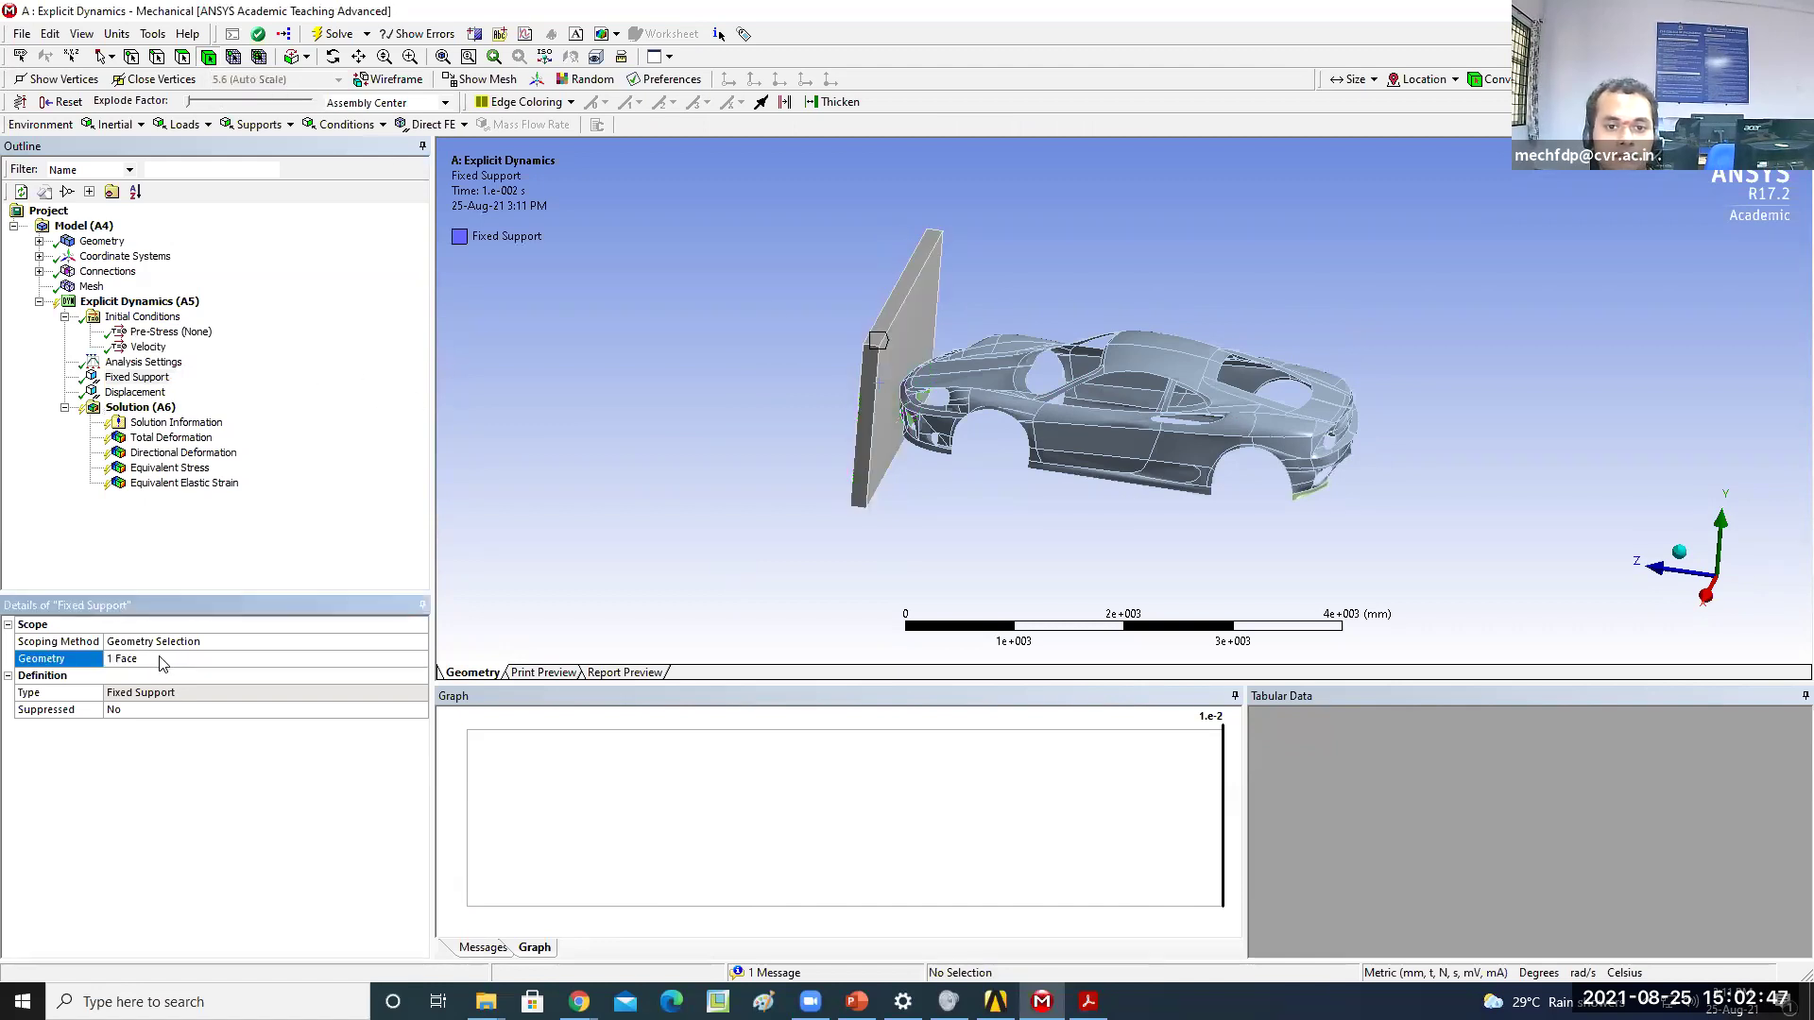
middle_click_drag(918, 317, 777, 269)
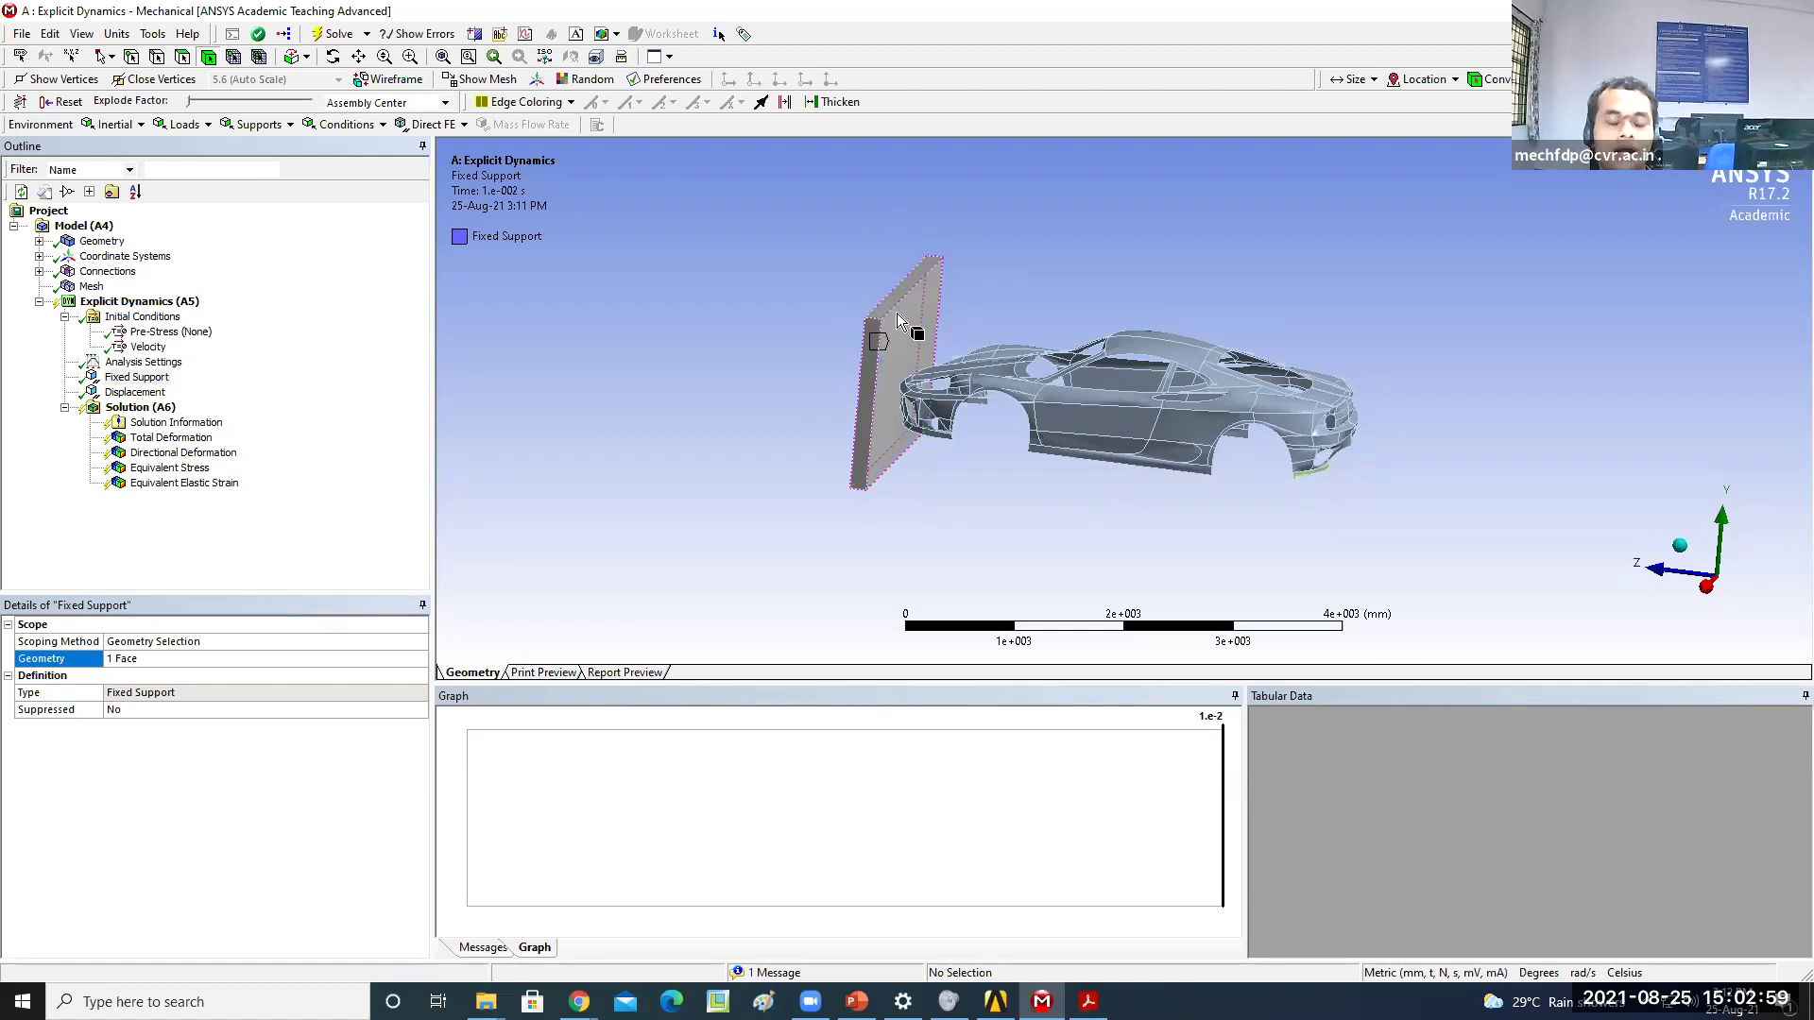
middle_click_drag(821, 380, 877, 347)
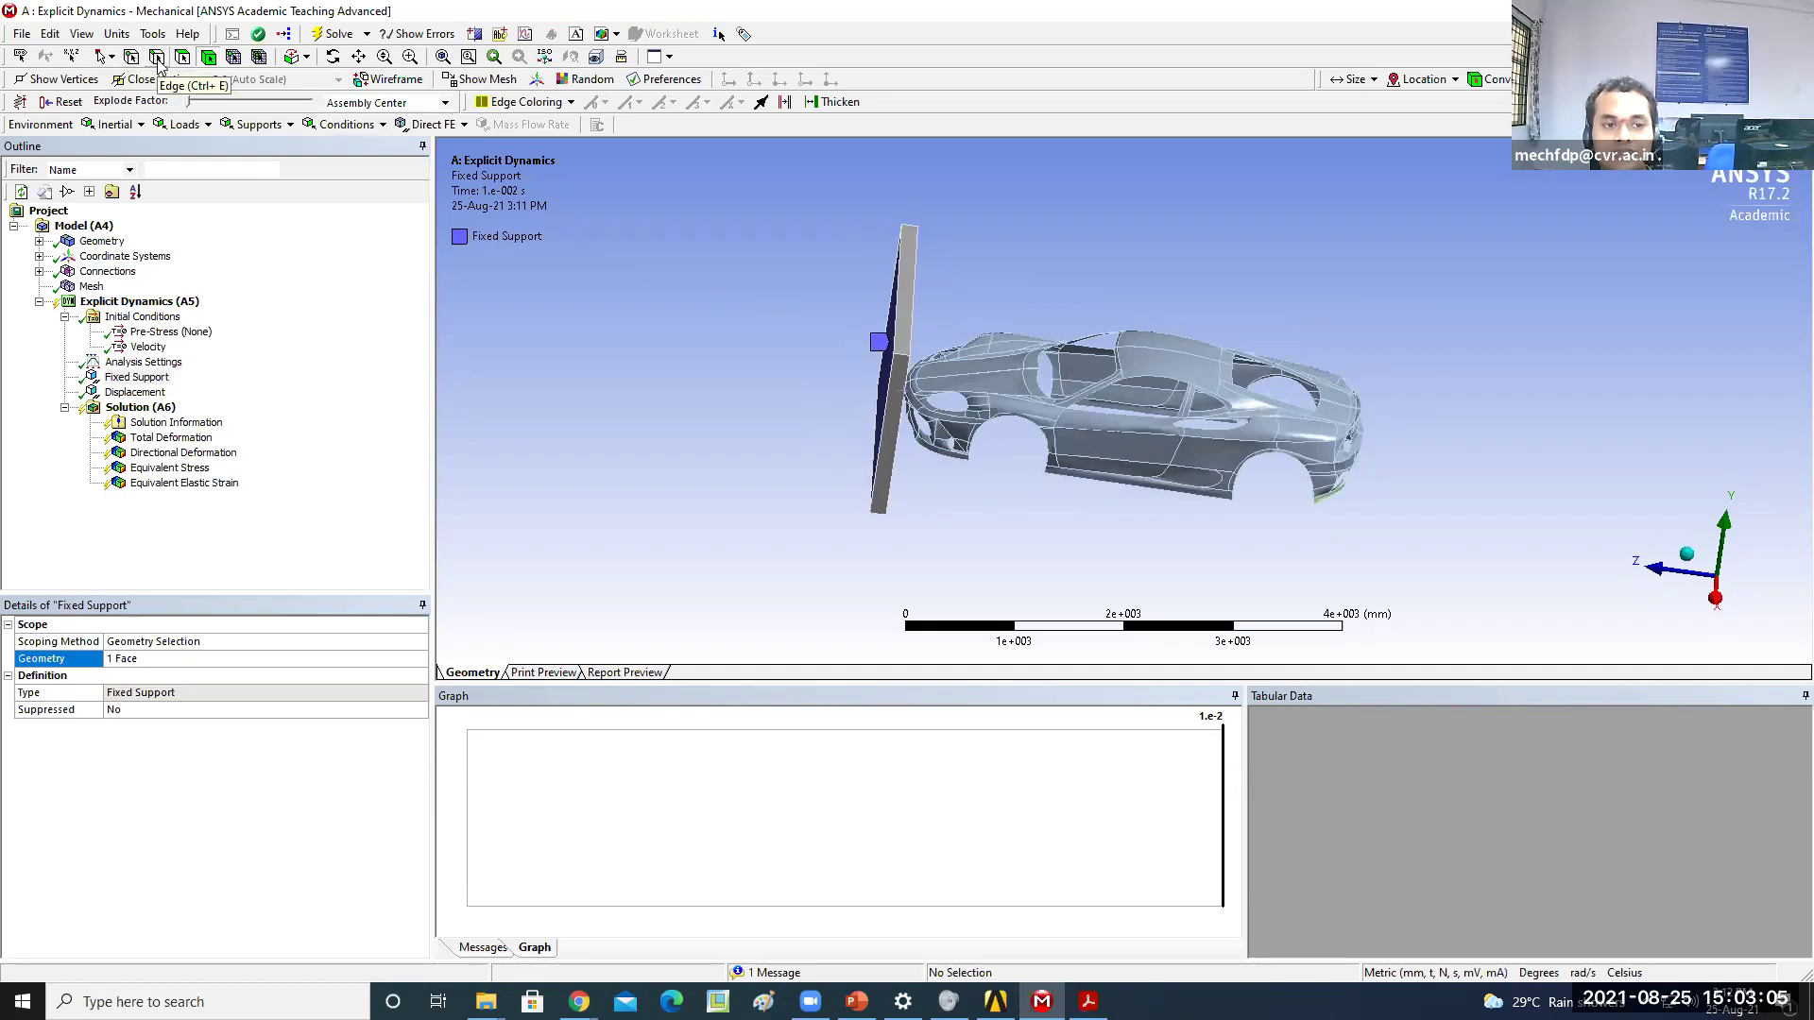
left_click(208, 56)
left_click(902, 326)
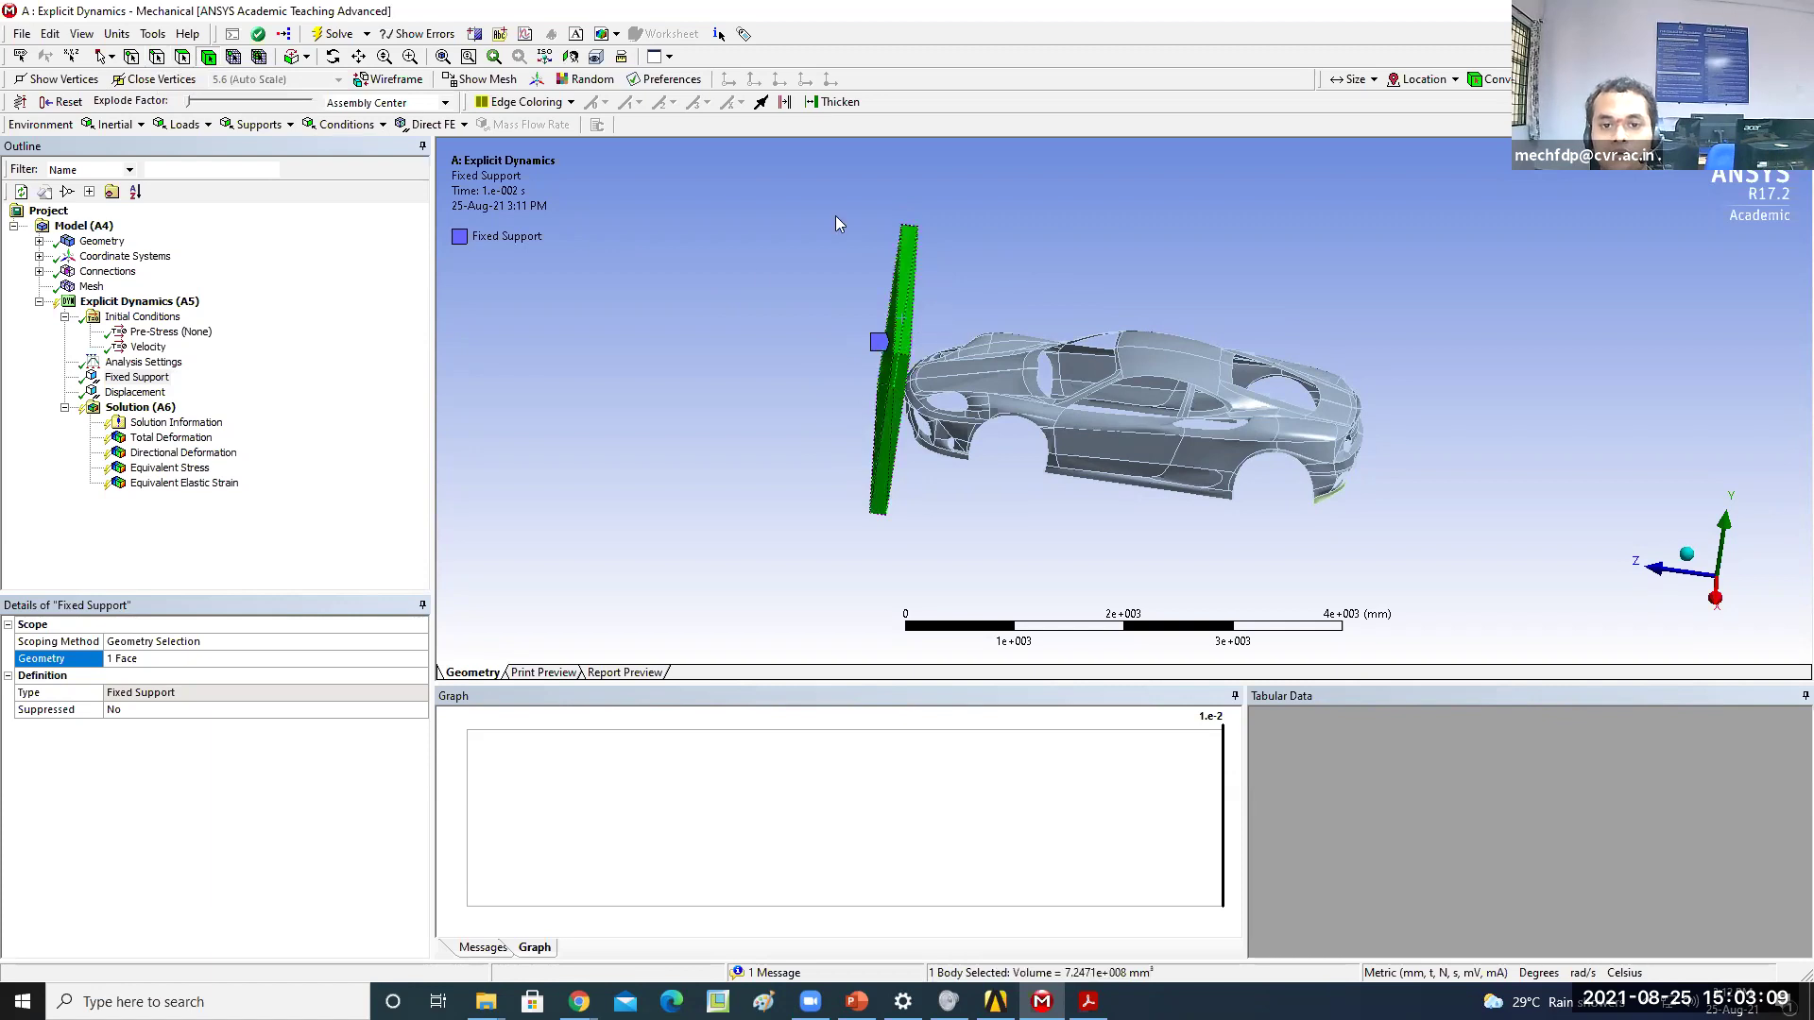
left_click(170, 659)
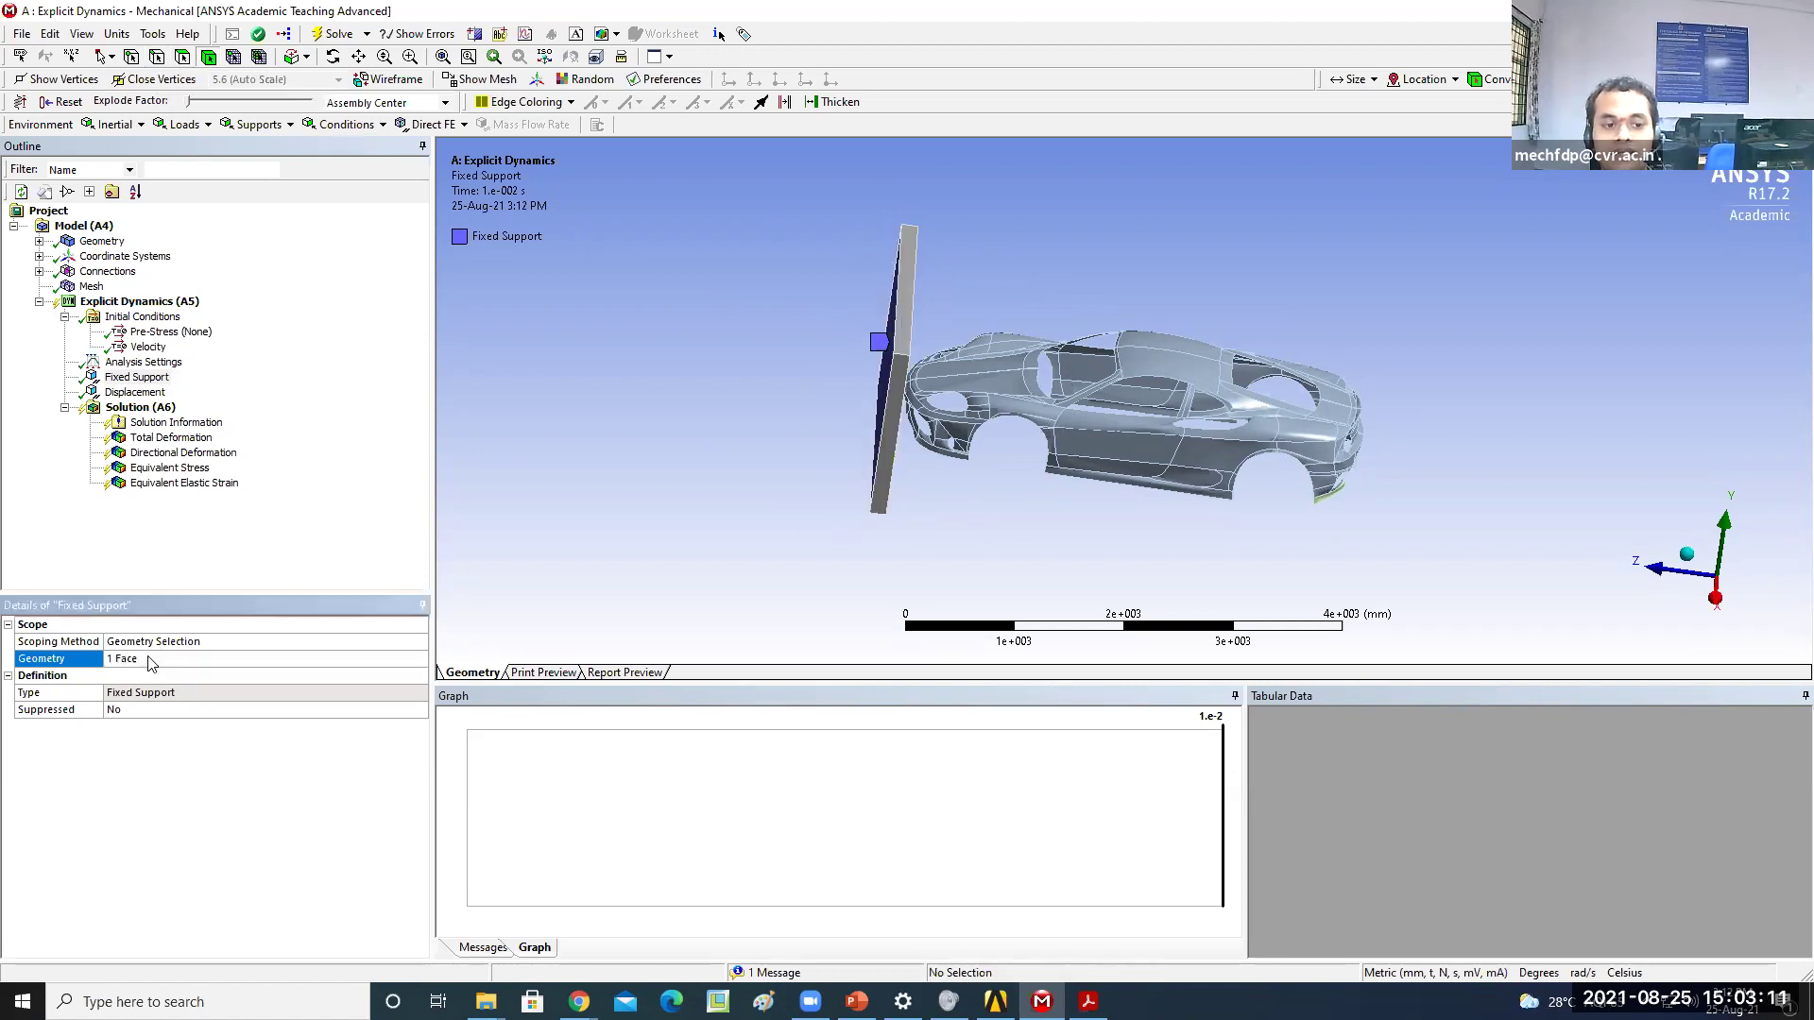
Inspect the wall's fixed face and its position relative to the car from several angles
middle_click_drag(519, 459, 626, 440)
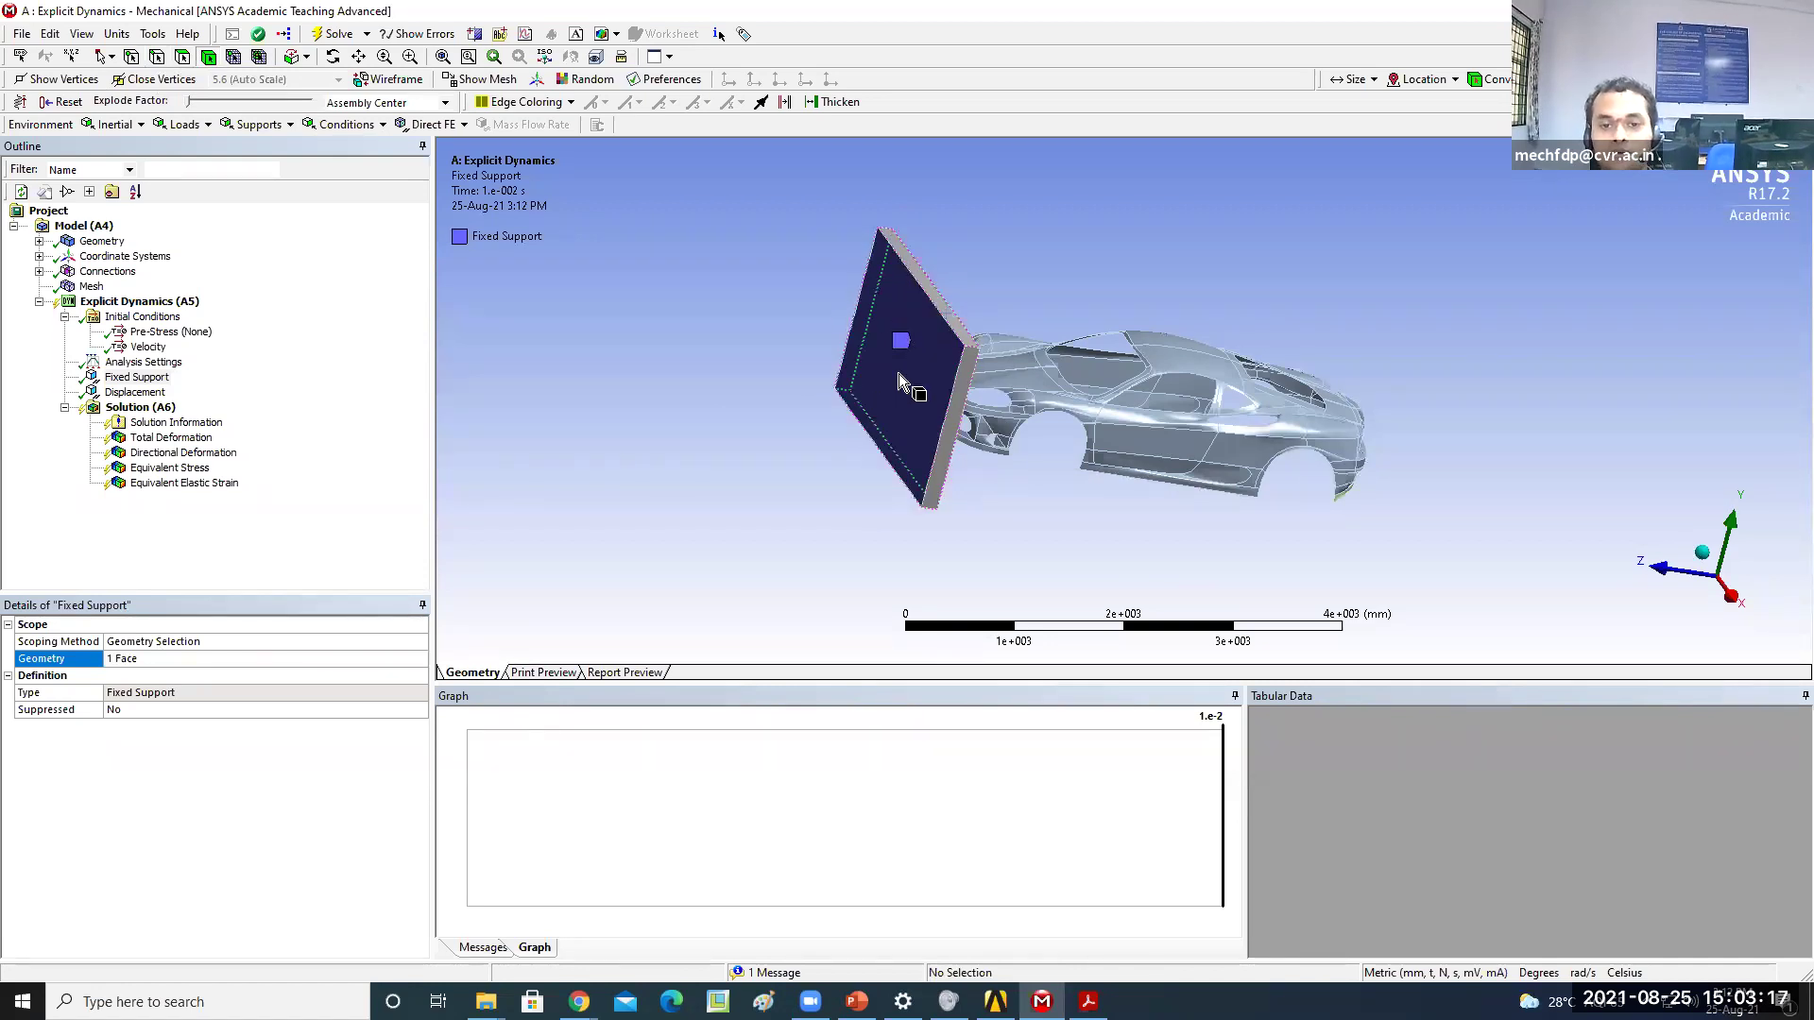
middle_click_drag(1017, 493, 931, 474)
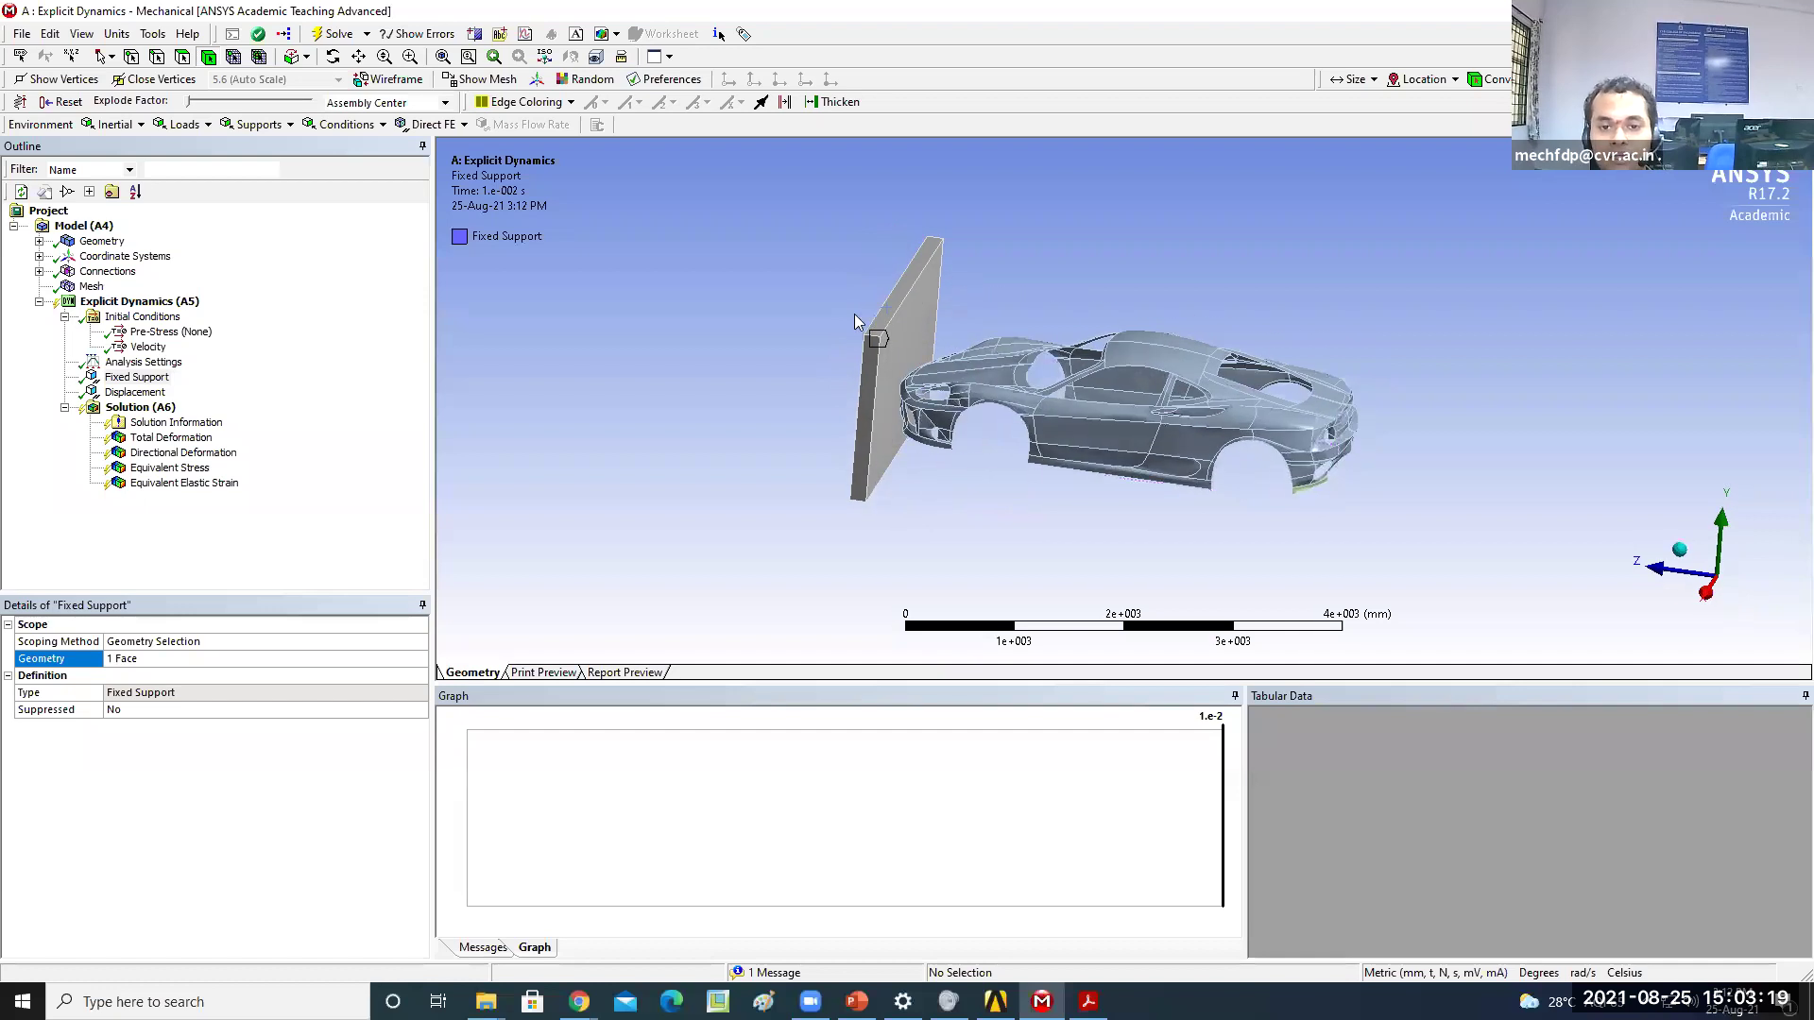
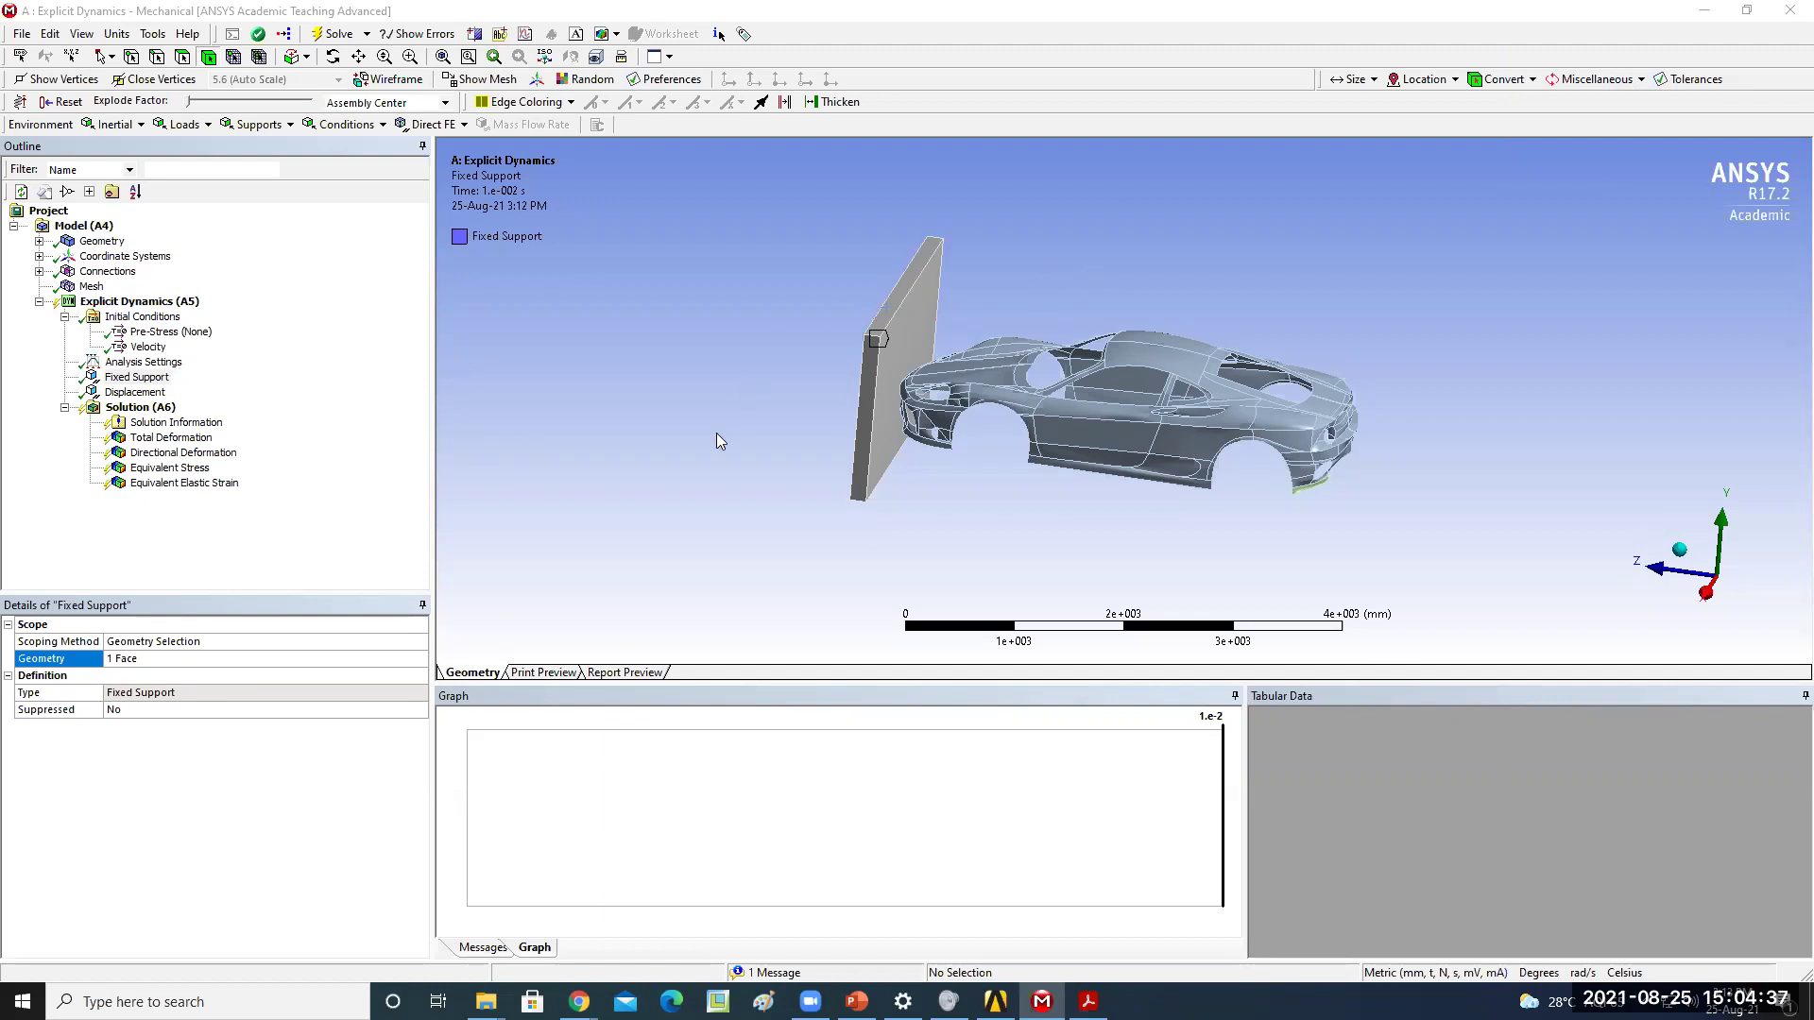
middle_click_drag(743, 449, 716, 392)
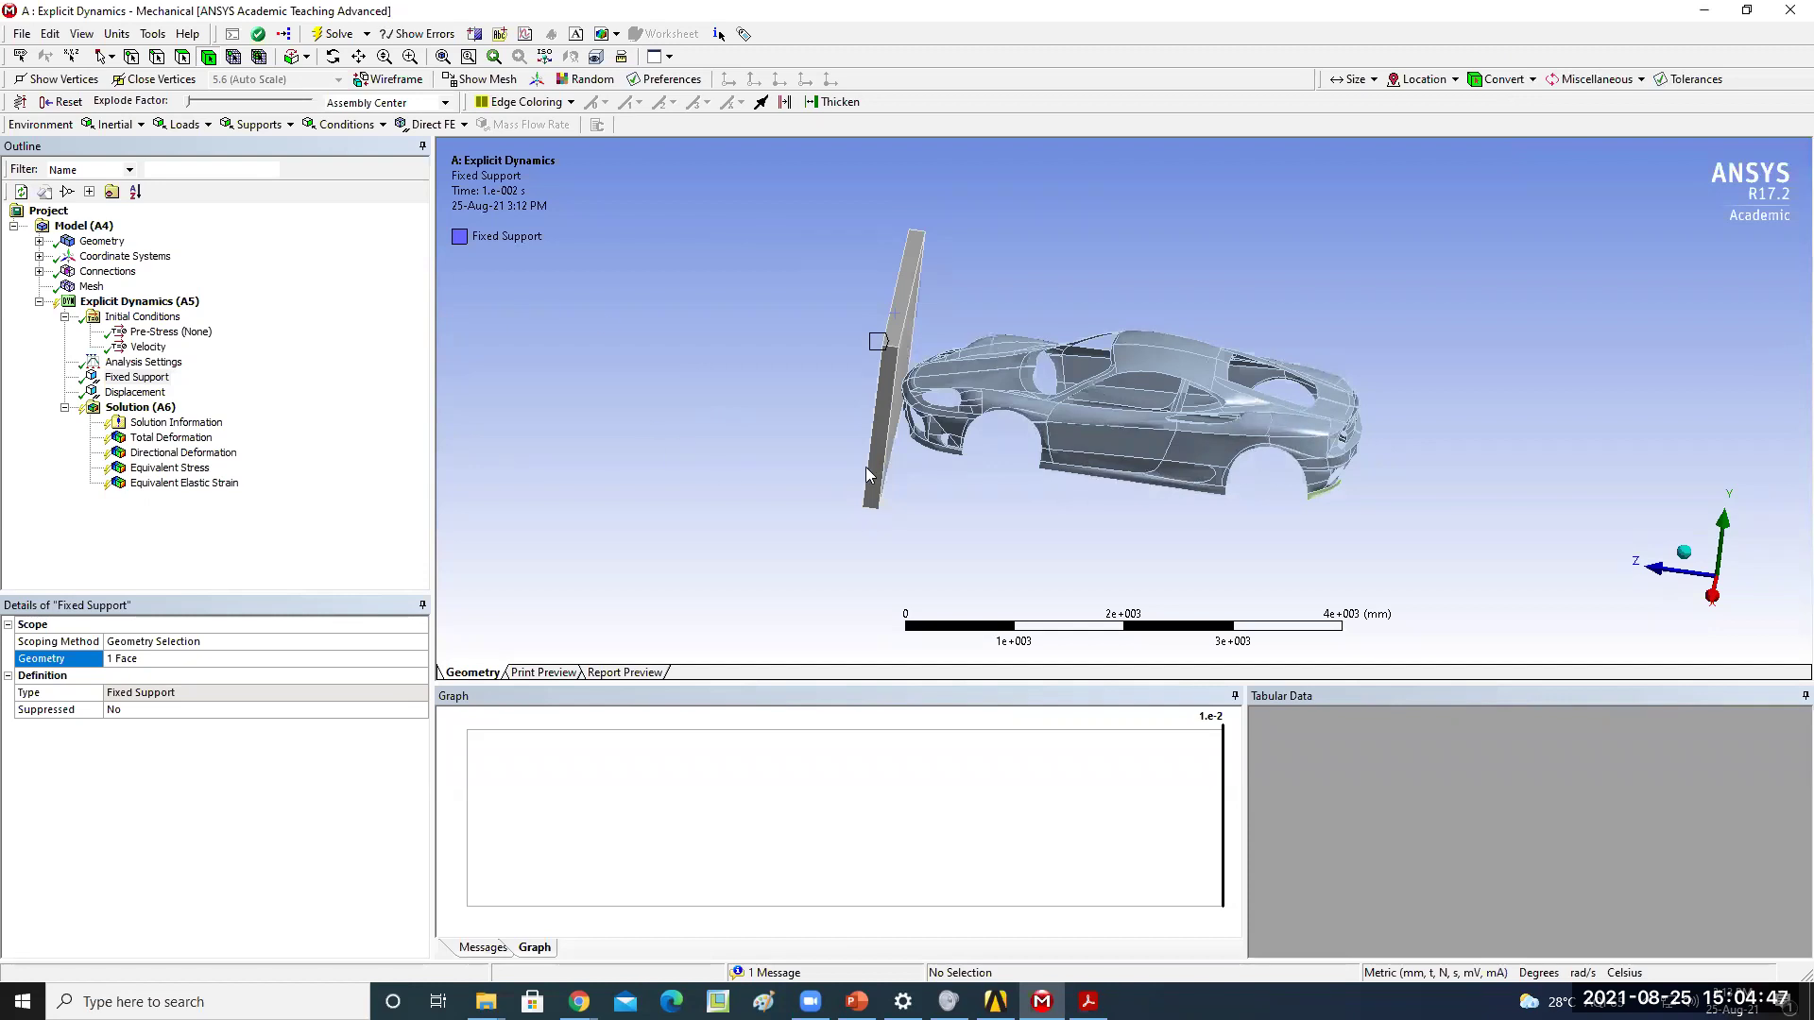
middle_click_drag(866, 467, 788, 484)
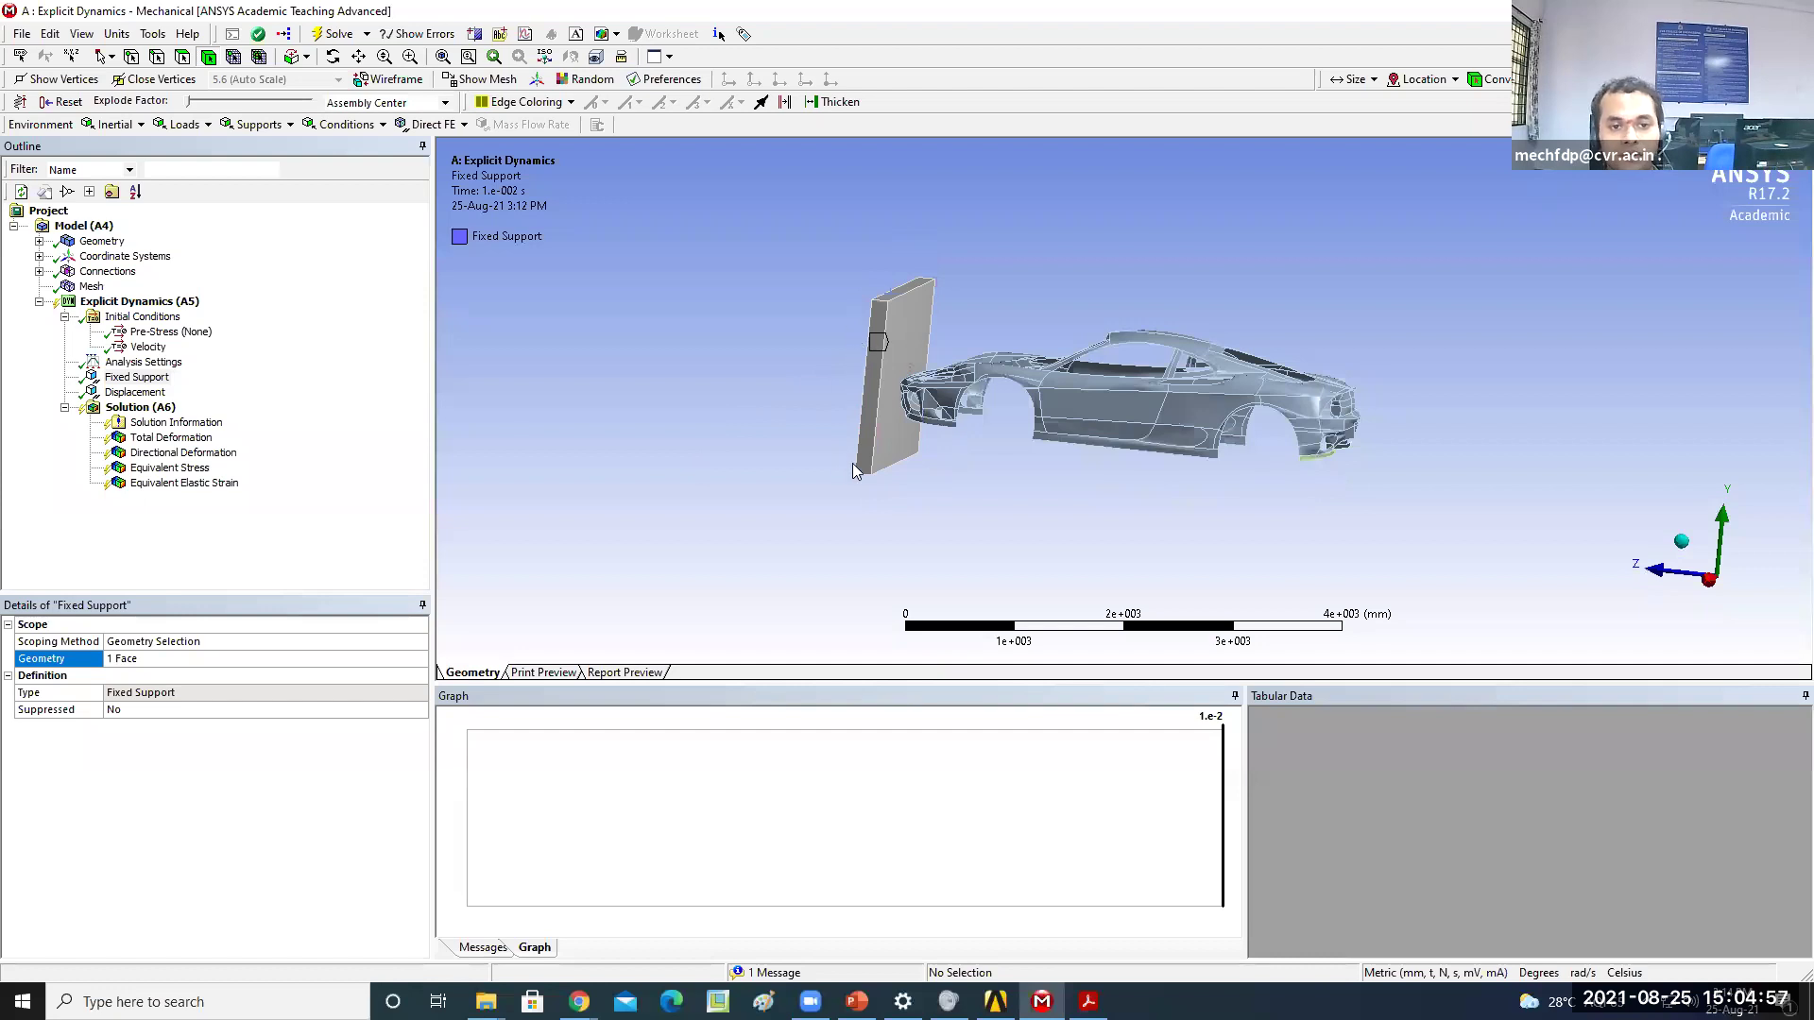
Display the mesh and examine the elements across the wall's thickness and its large face beside the car's nose
left_click(86, 287)
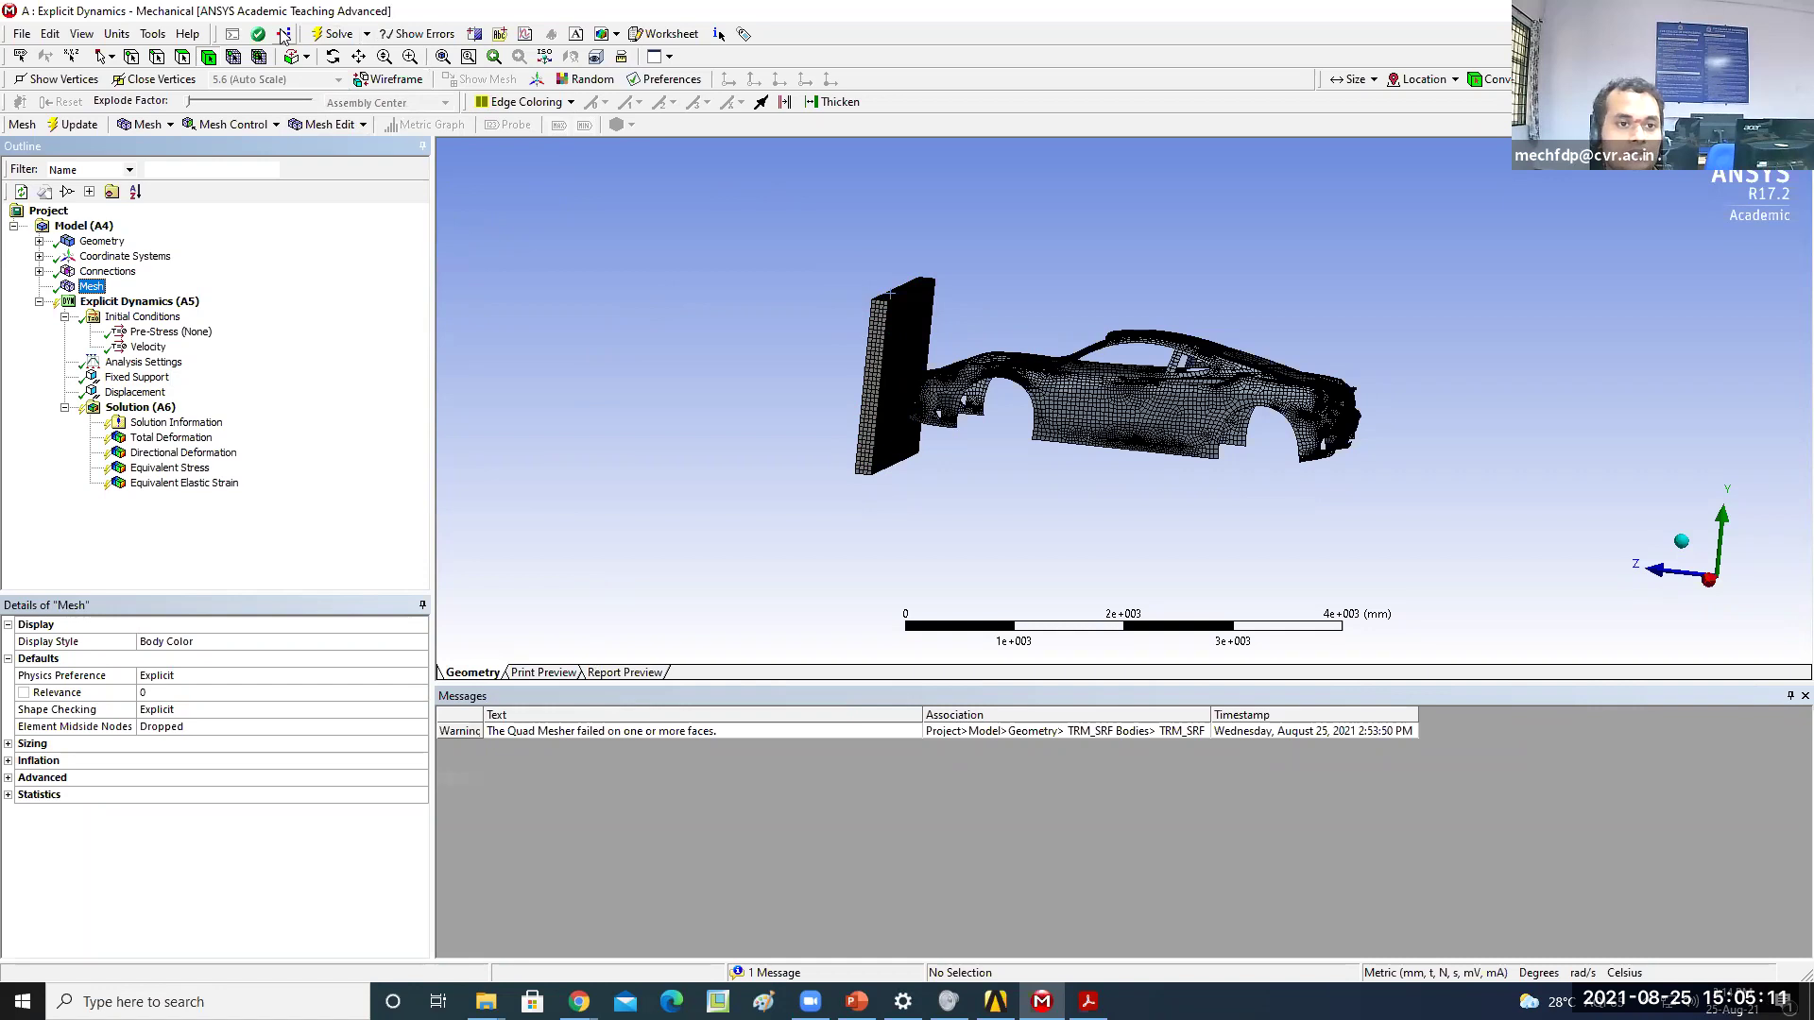
left_click(441, 56)
left_click(410, 56)
left_click_drag(605, 263, 670, 353)
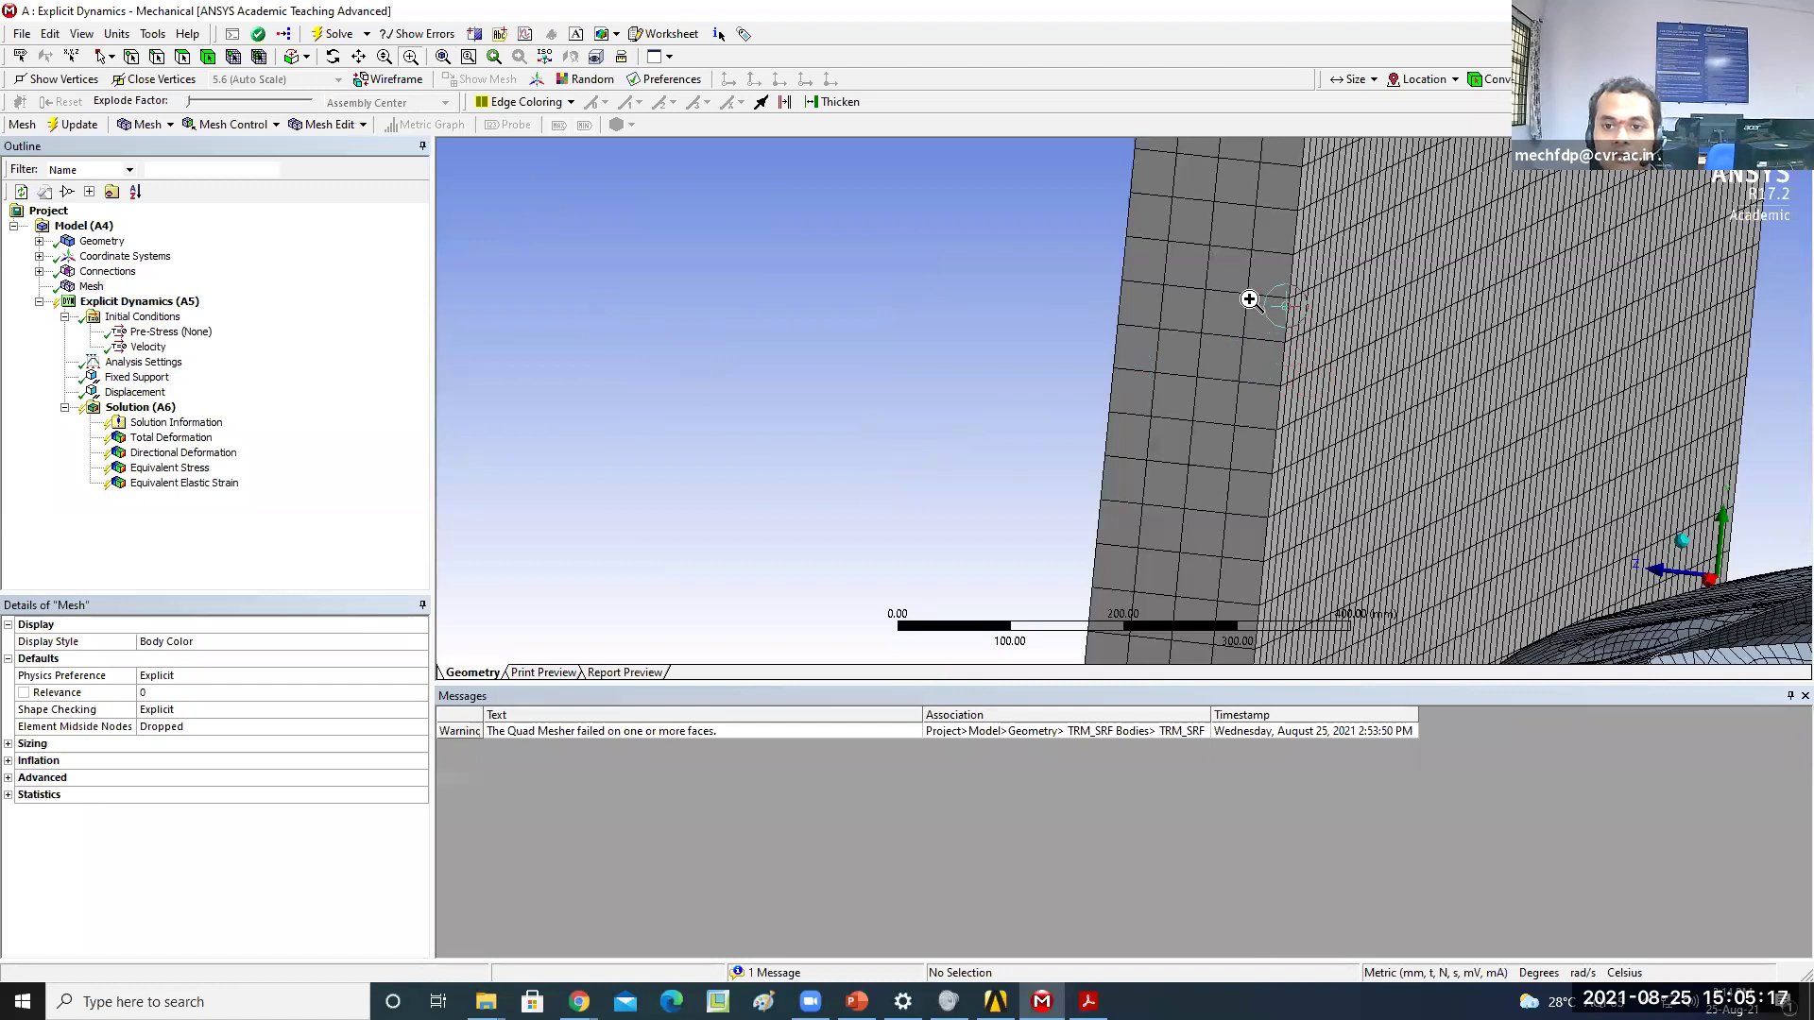
scroll(1336, 385, "down", 1)
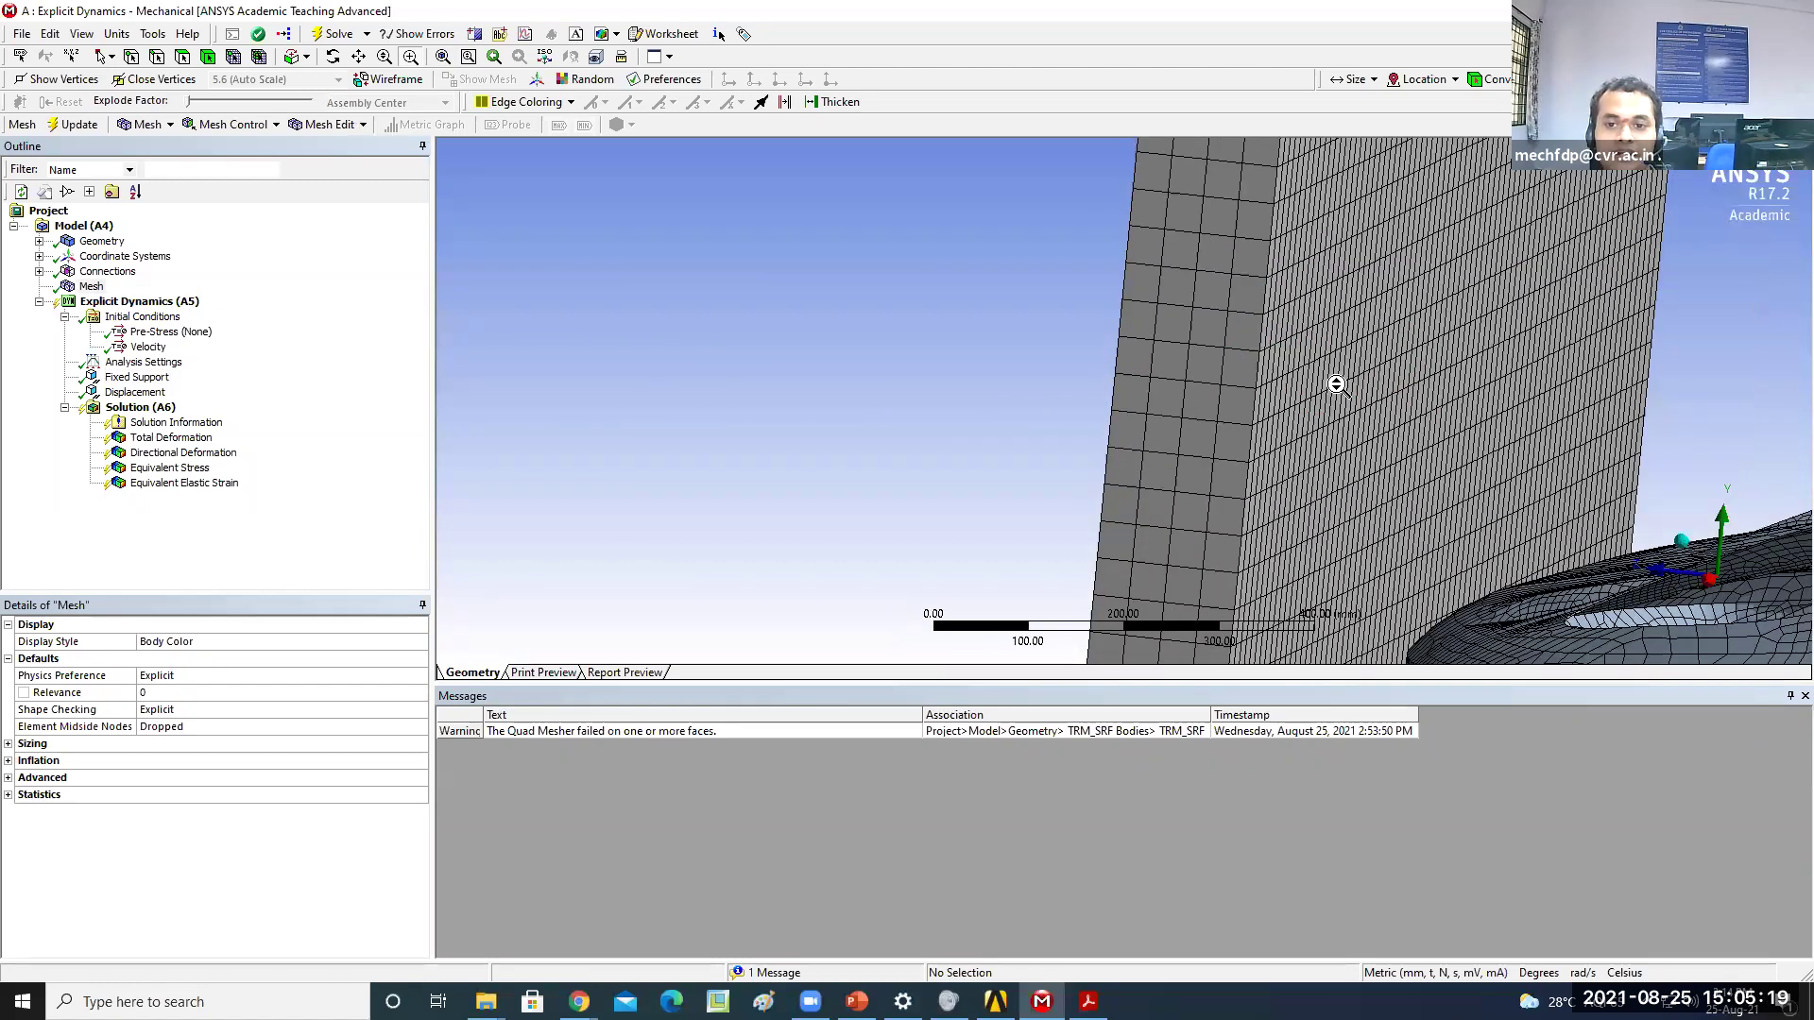
scroll(1338, 370, "down", 3)
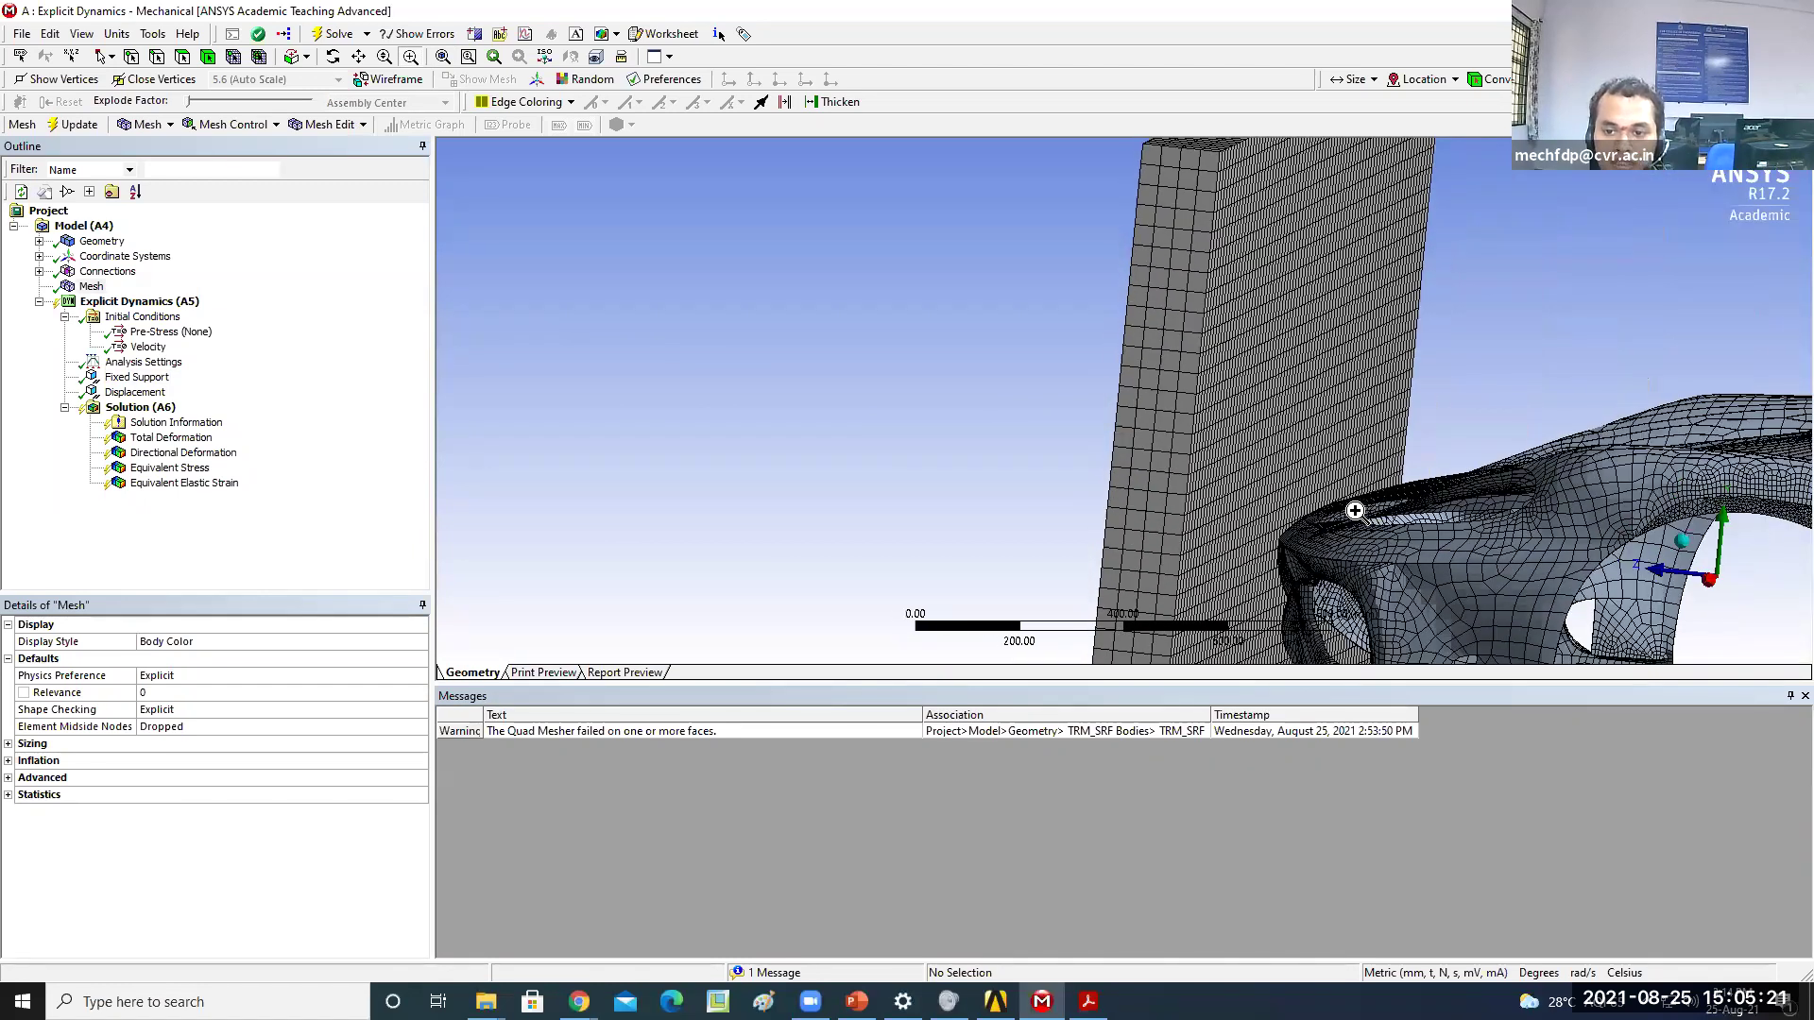
scroll(1361, 515, "down", 4)
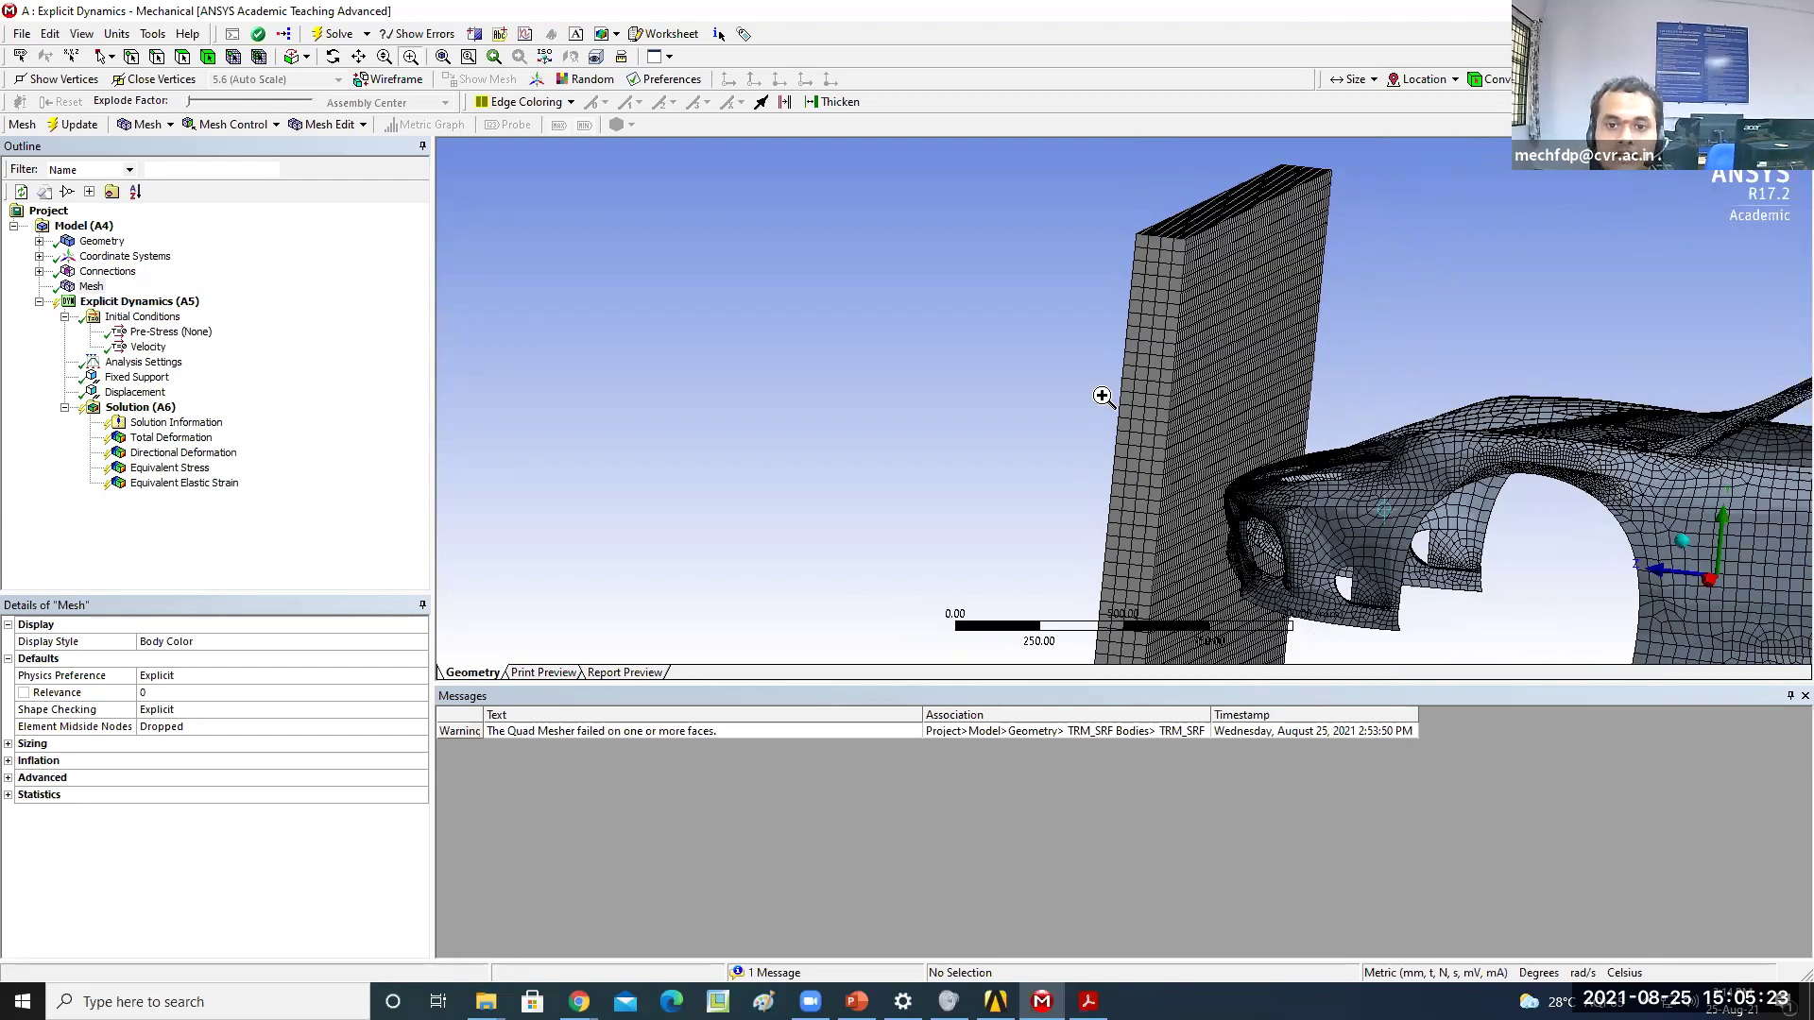
Examine the element shapes and sizes on the car's front bumper, headlight area and wheel arch, close up and from farther away
left_click_drag(1103, 397, 1065, 385)
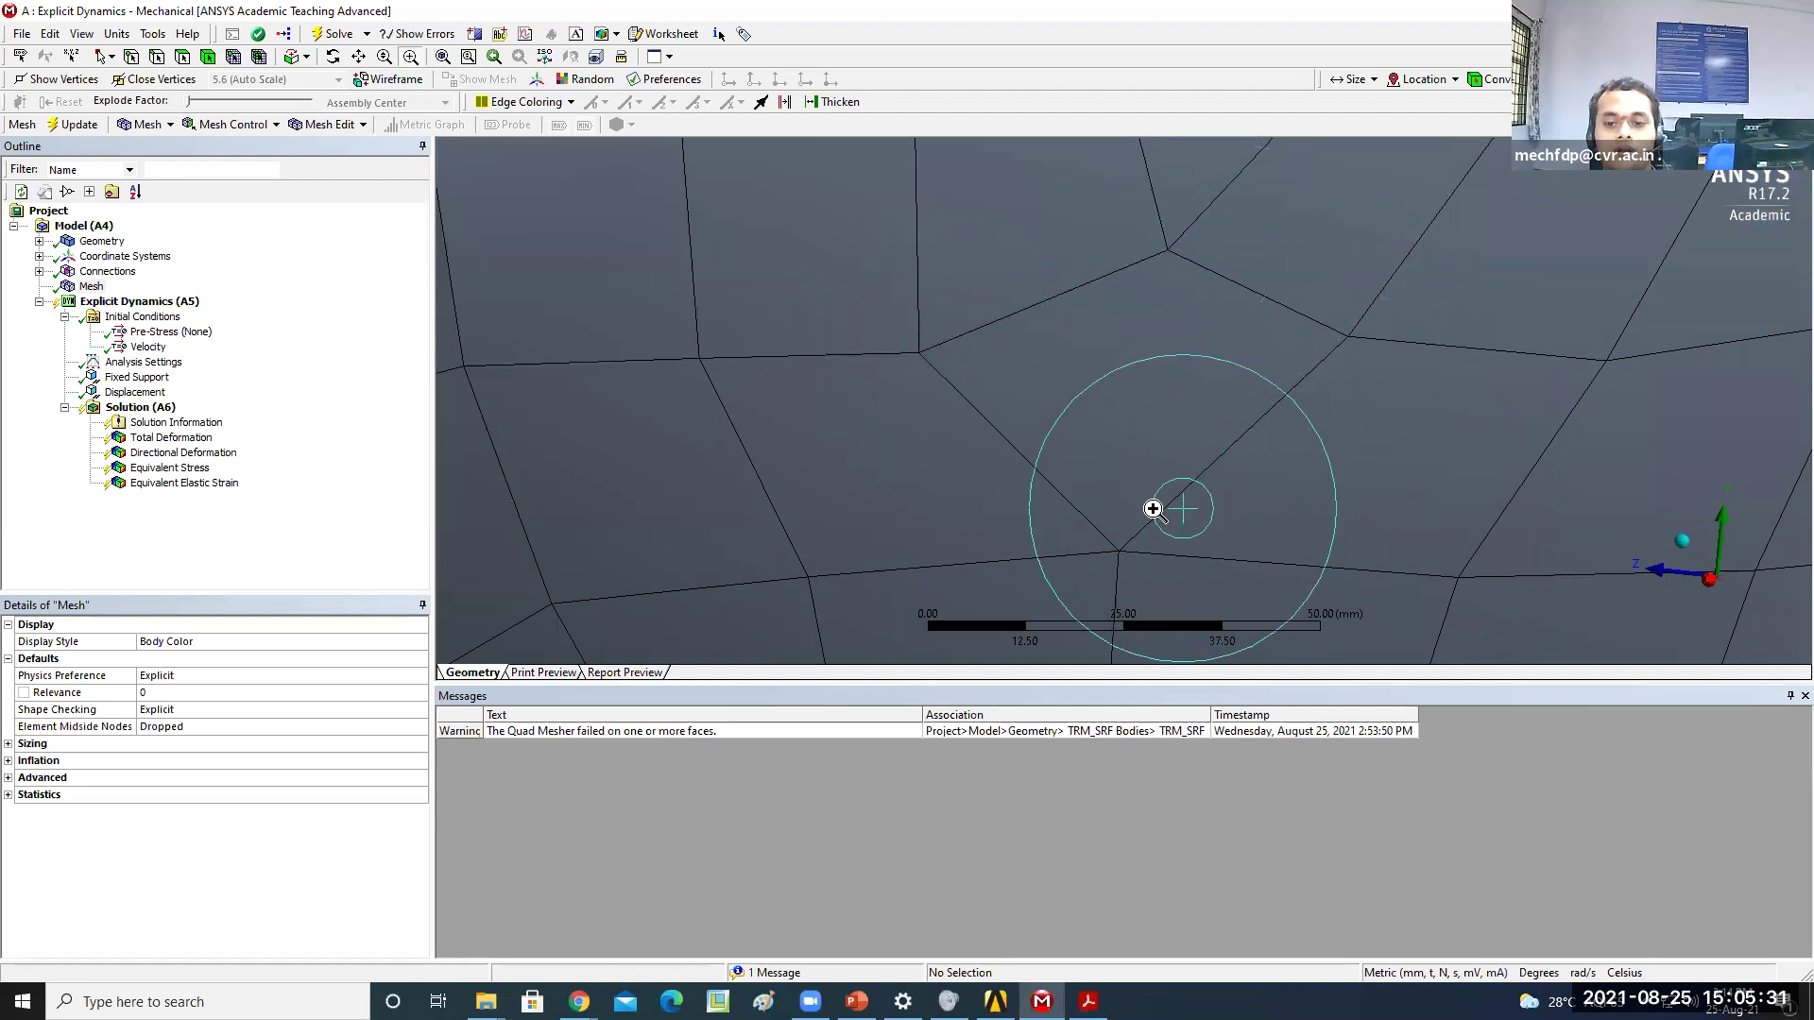
scroll(1154, 508, "down", 5)
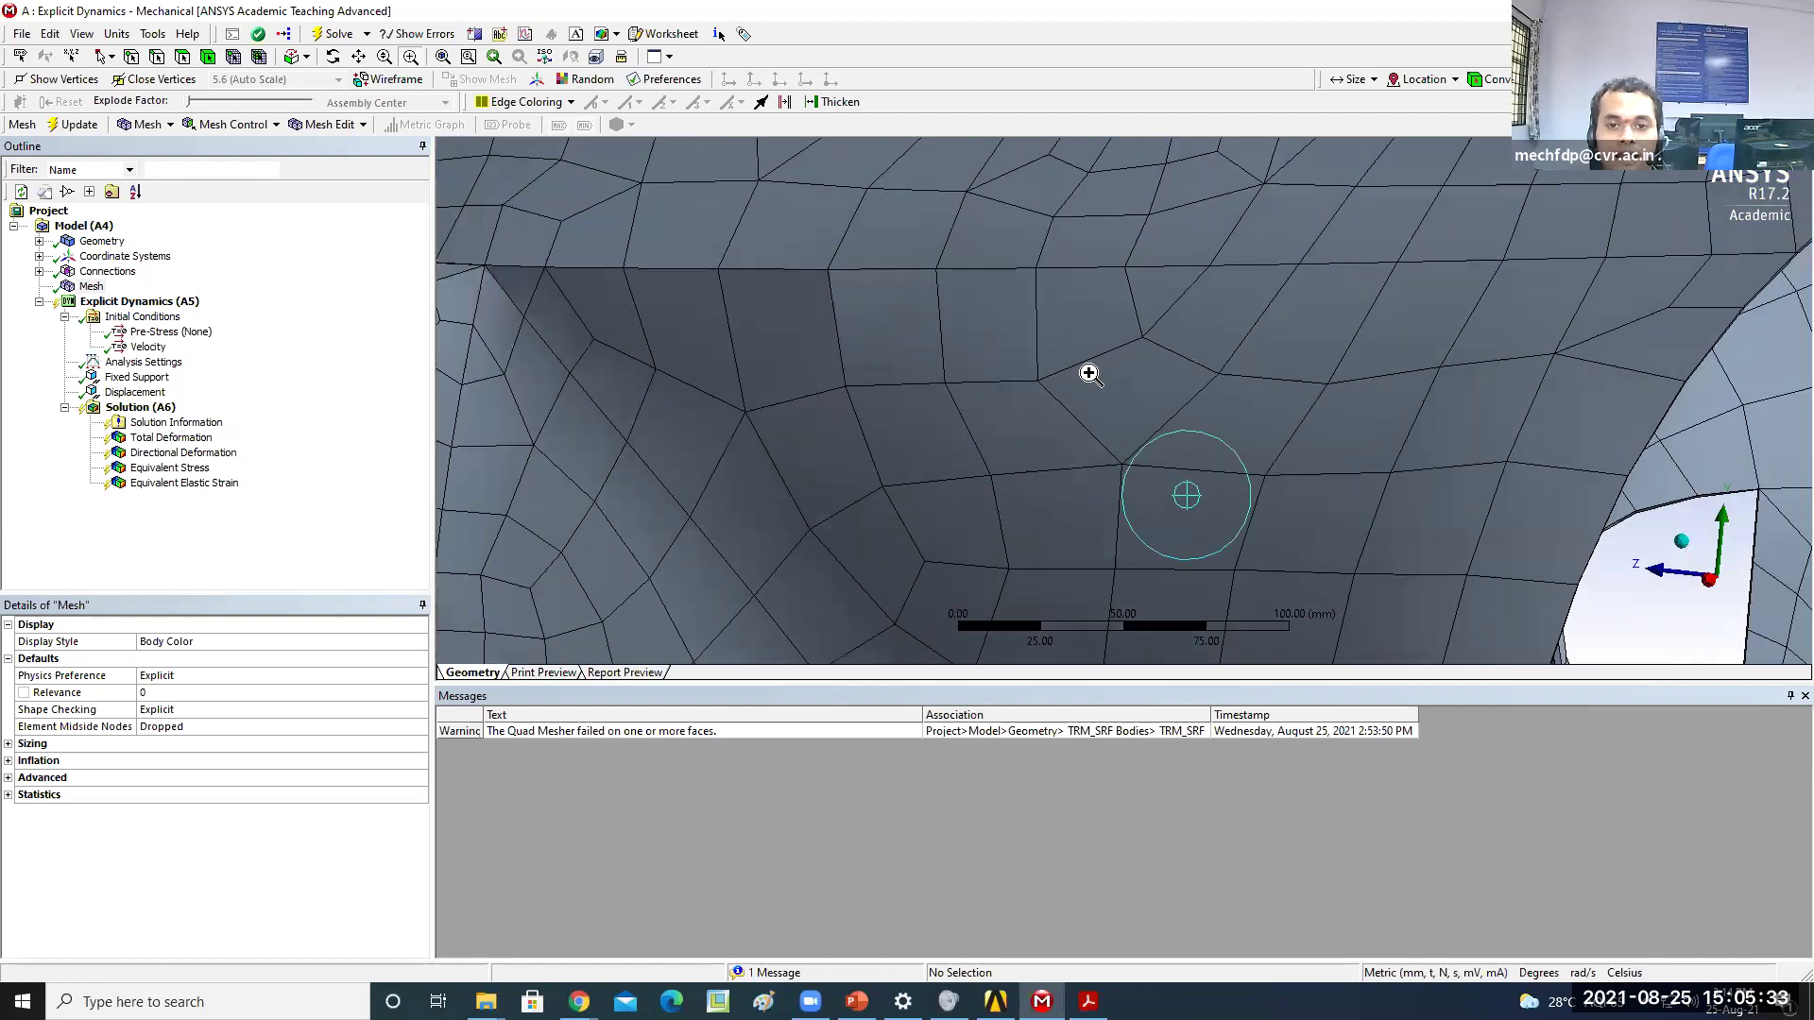
scroll(749, 328, "down", 1)
scroll(742, 284, "down", 1)
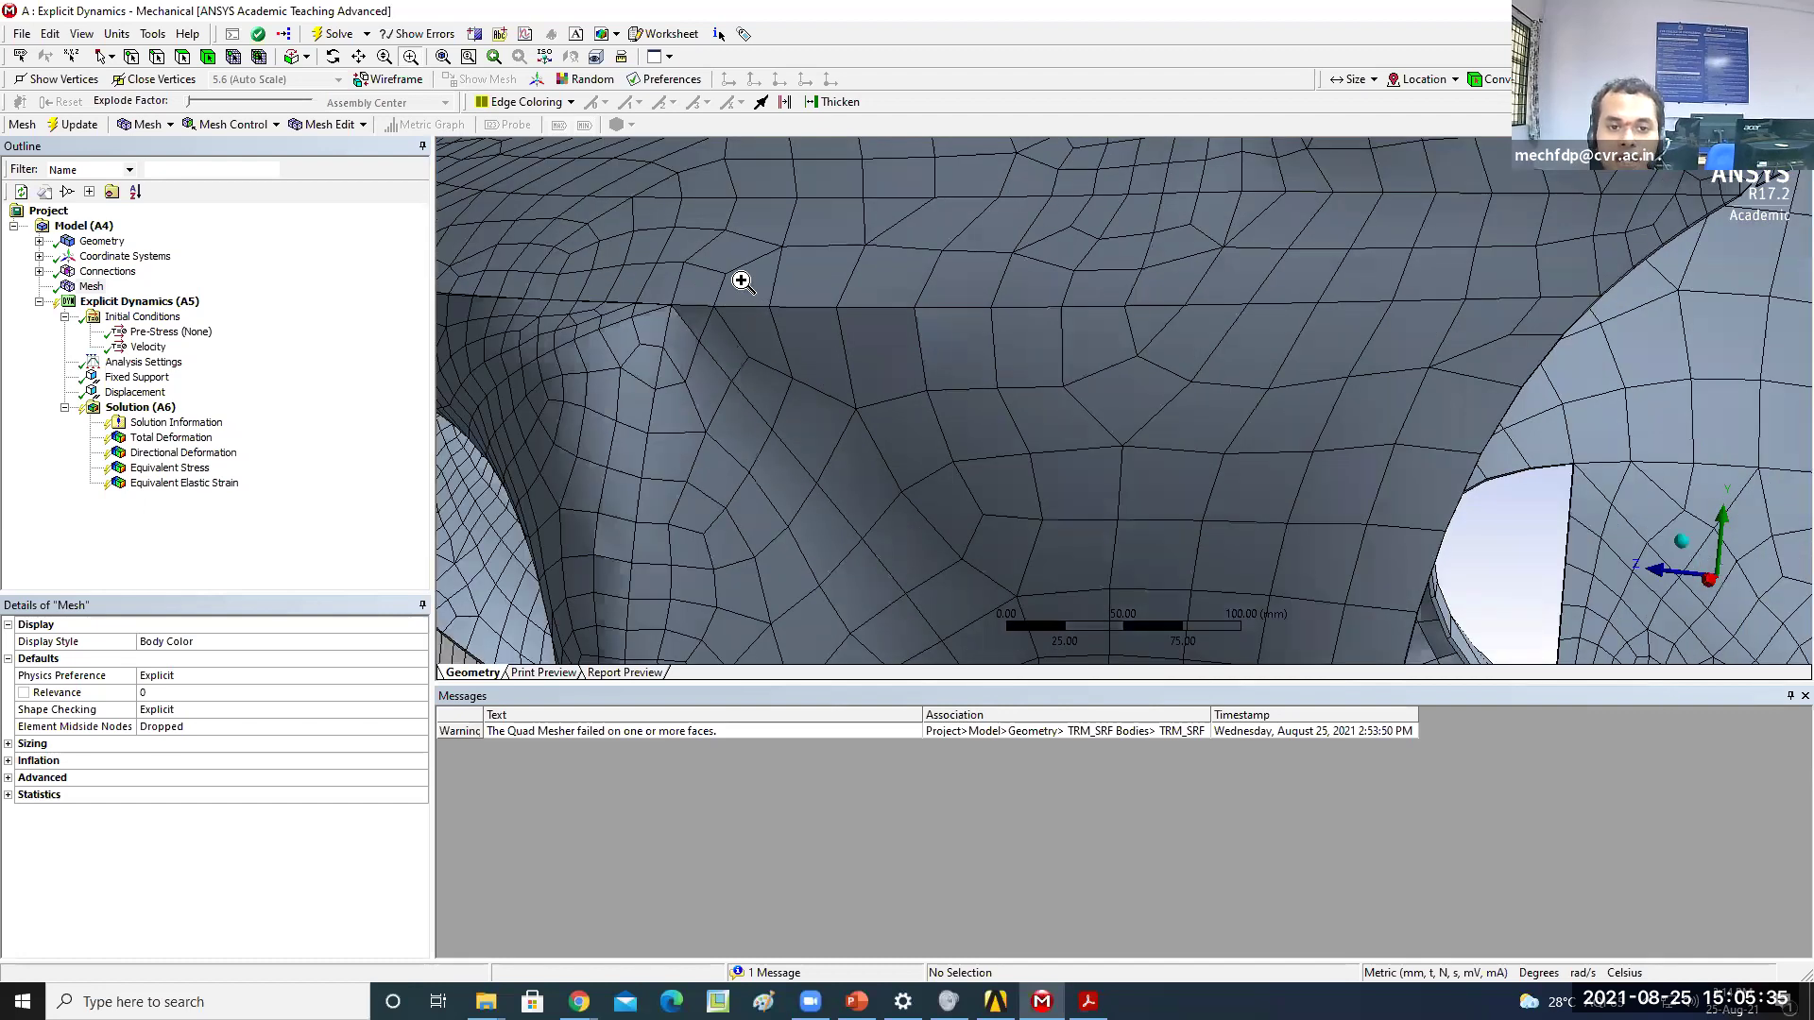
scroll(879, 359, "down", 1)
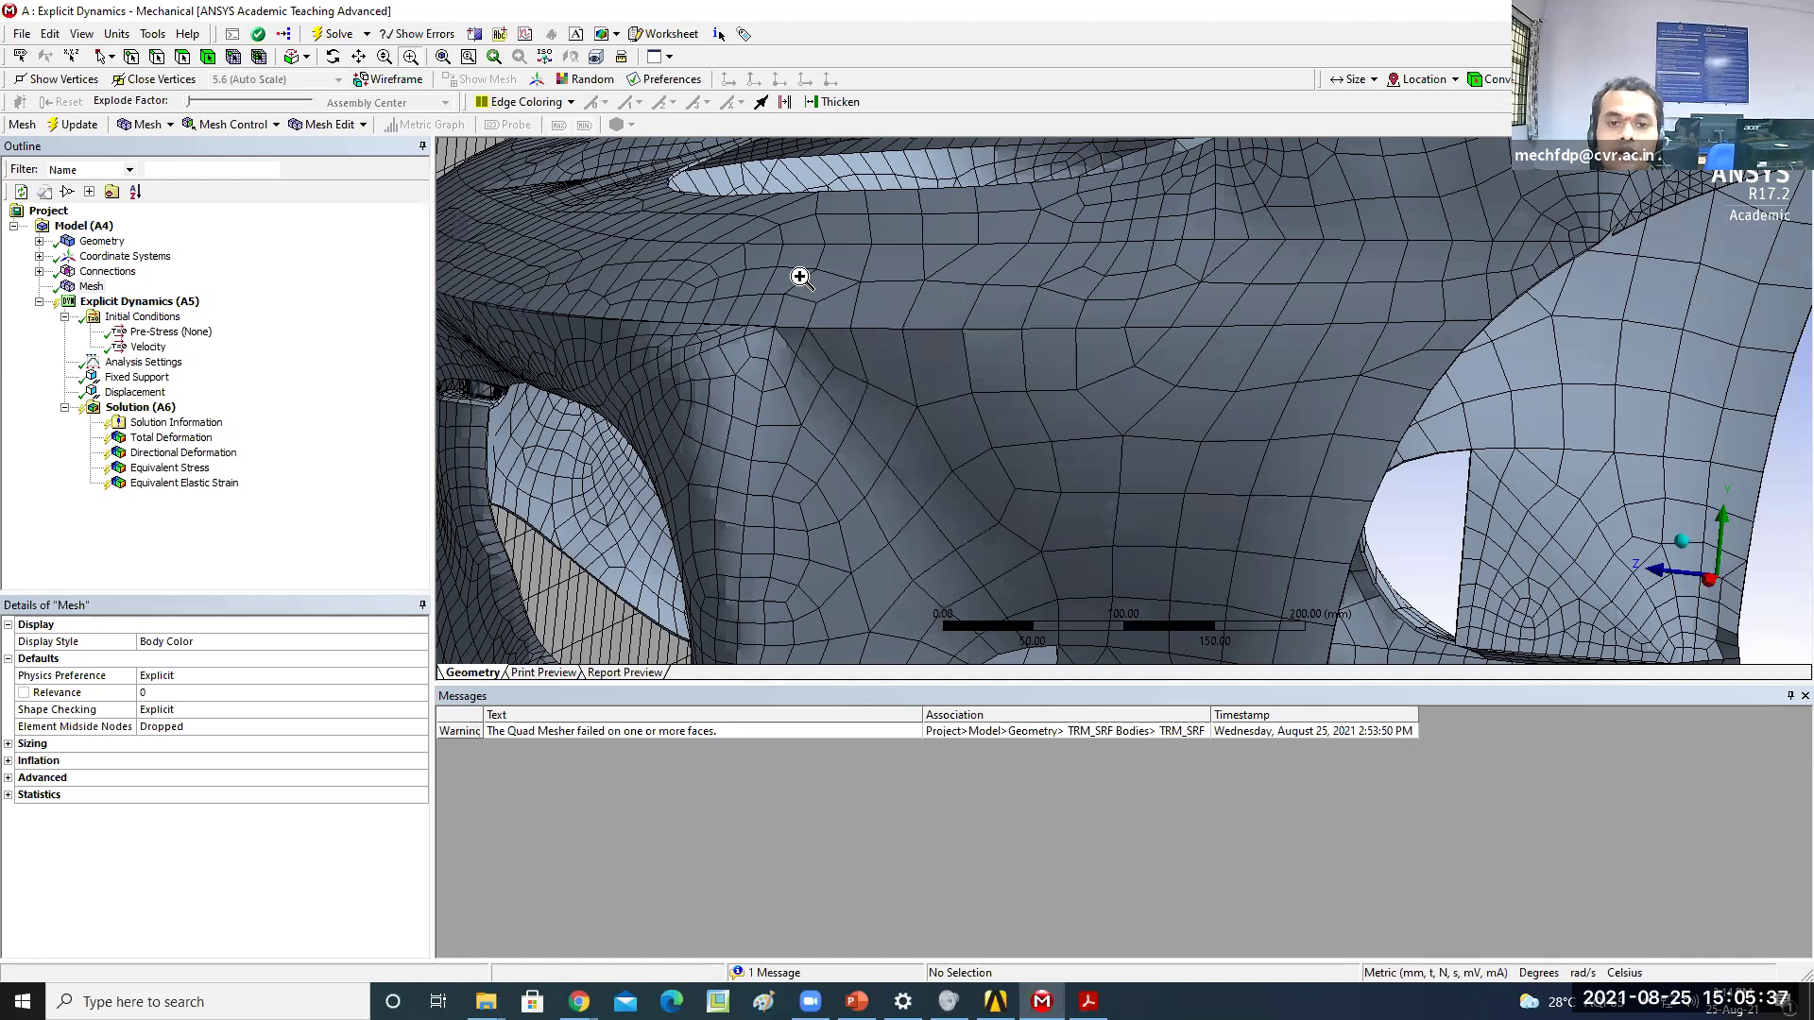
scroll(799, 277, "down", 1)
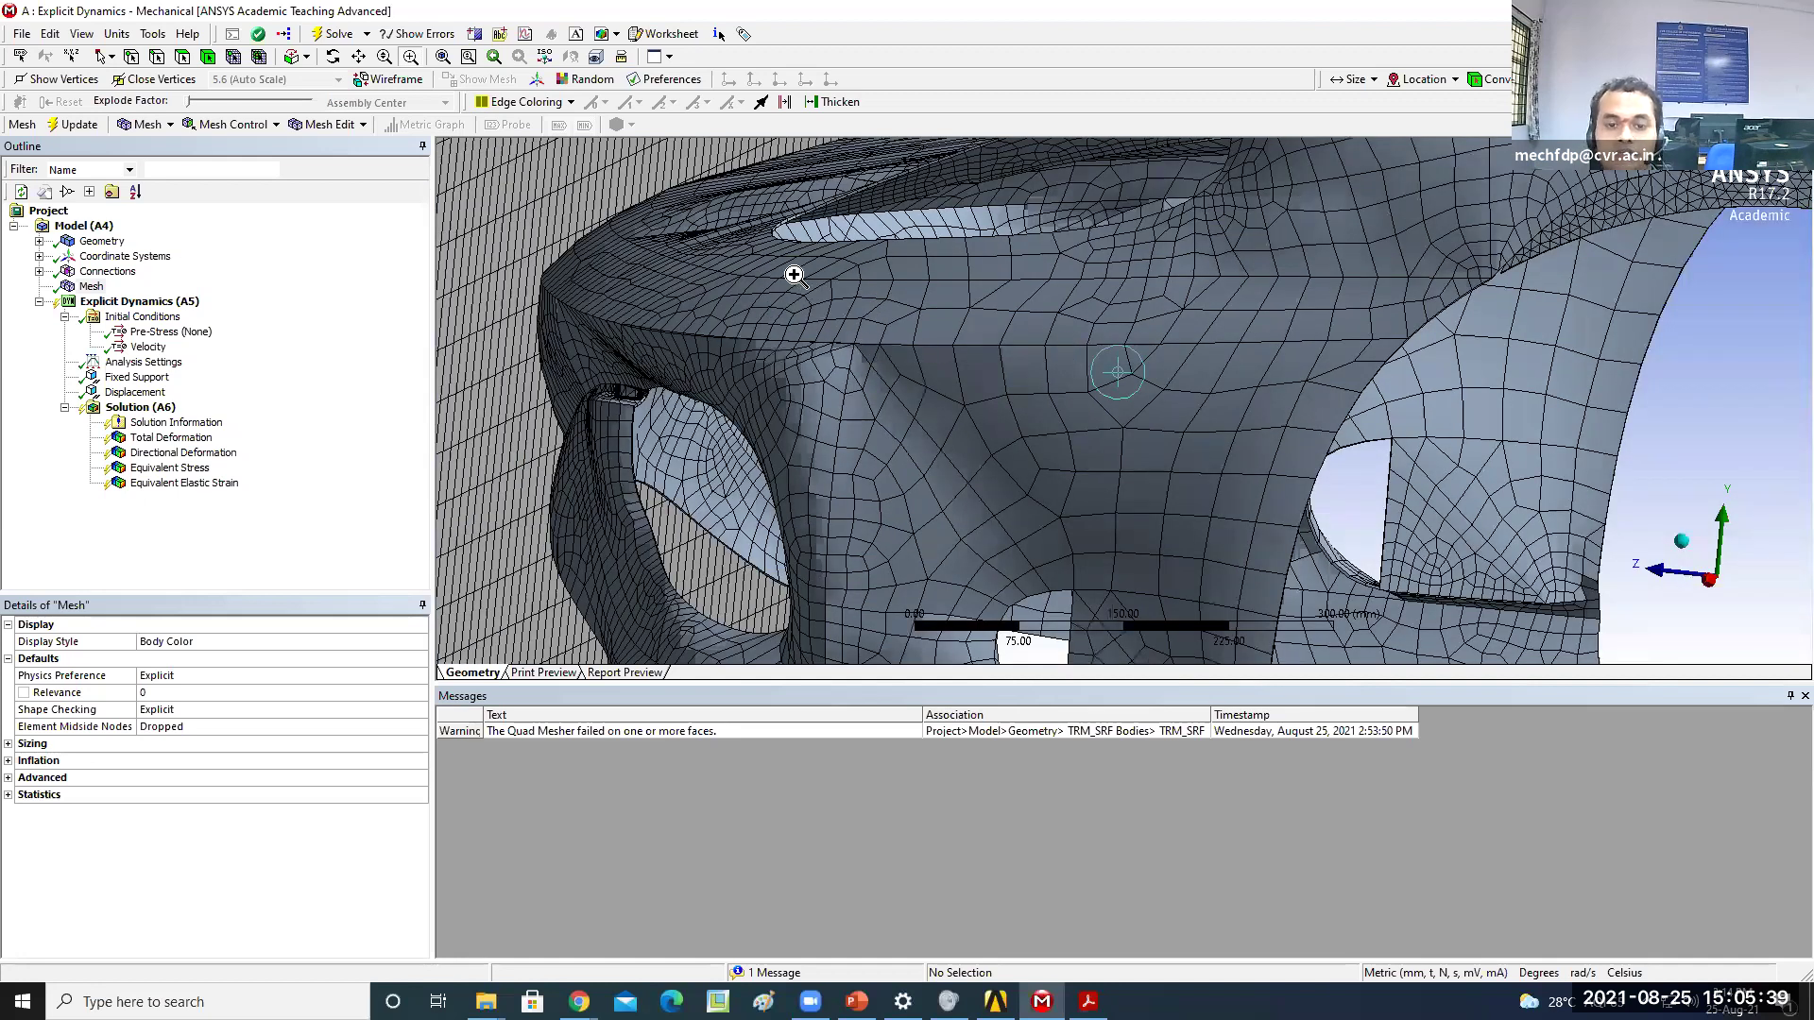
scroll(794, 275, "down", 1)
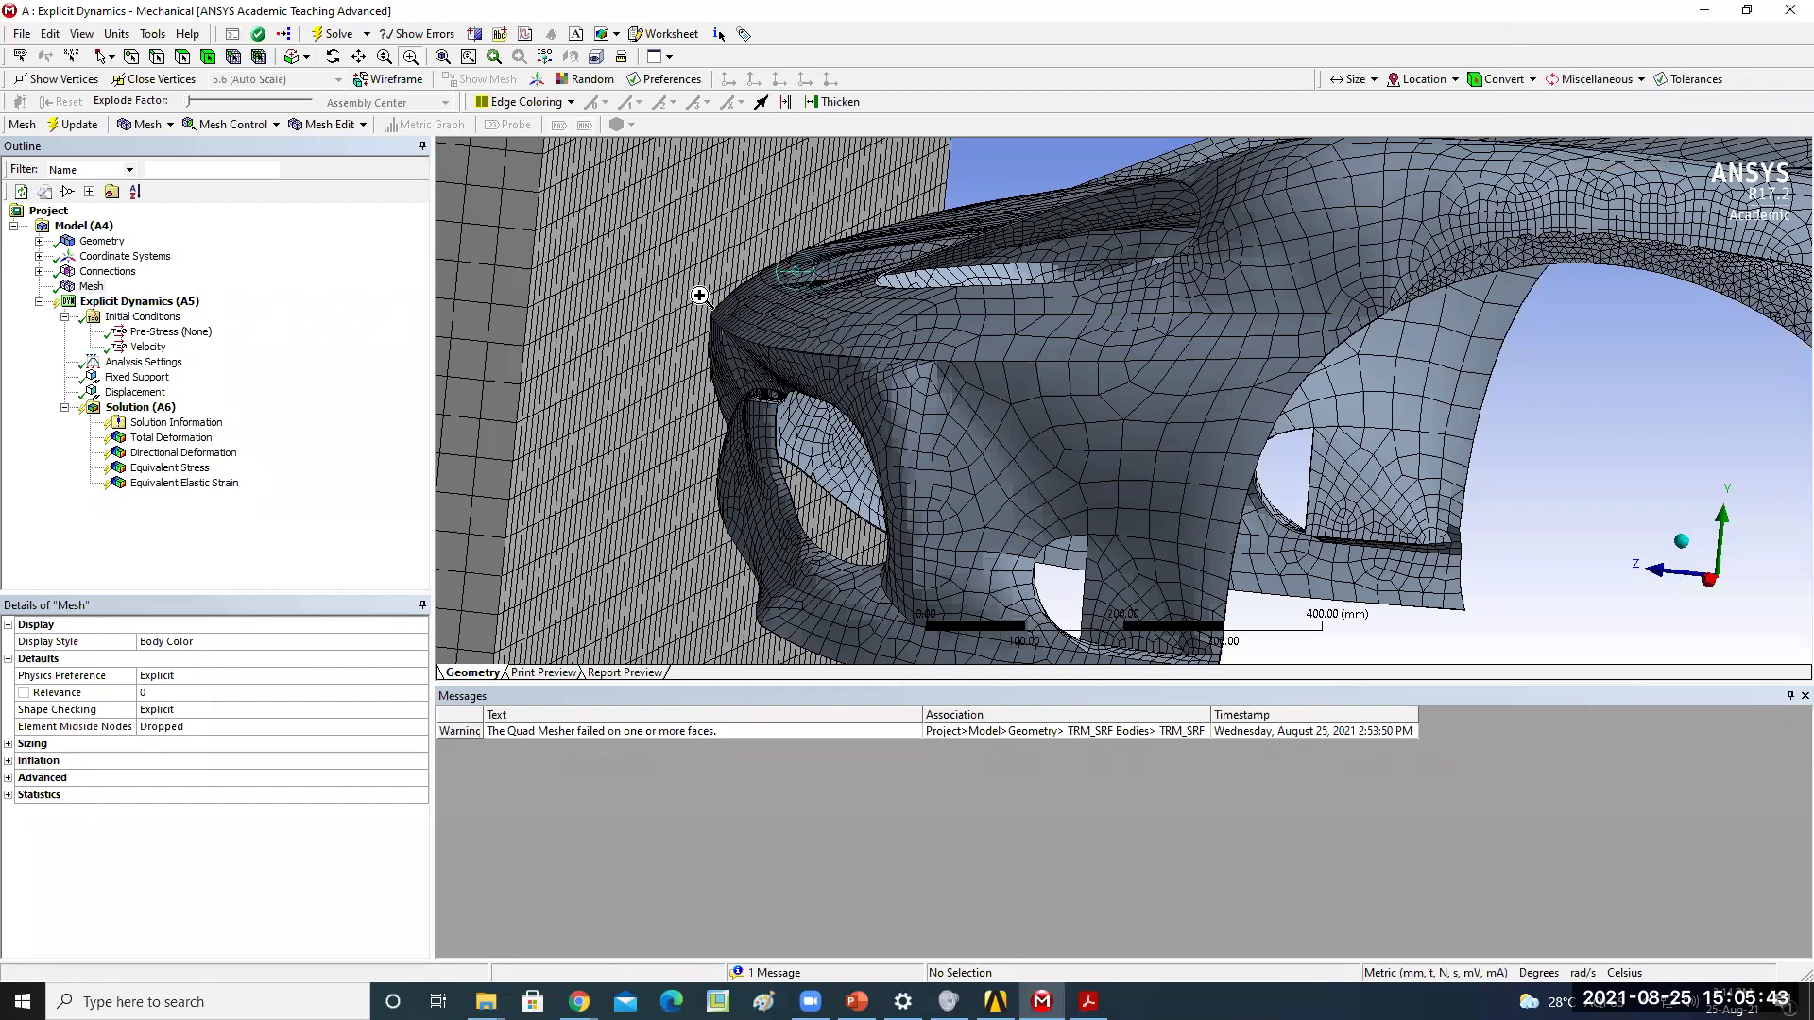
scroll(837, 328, "up", 1)
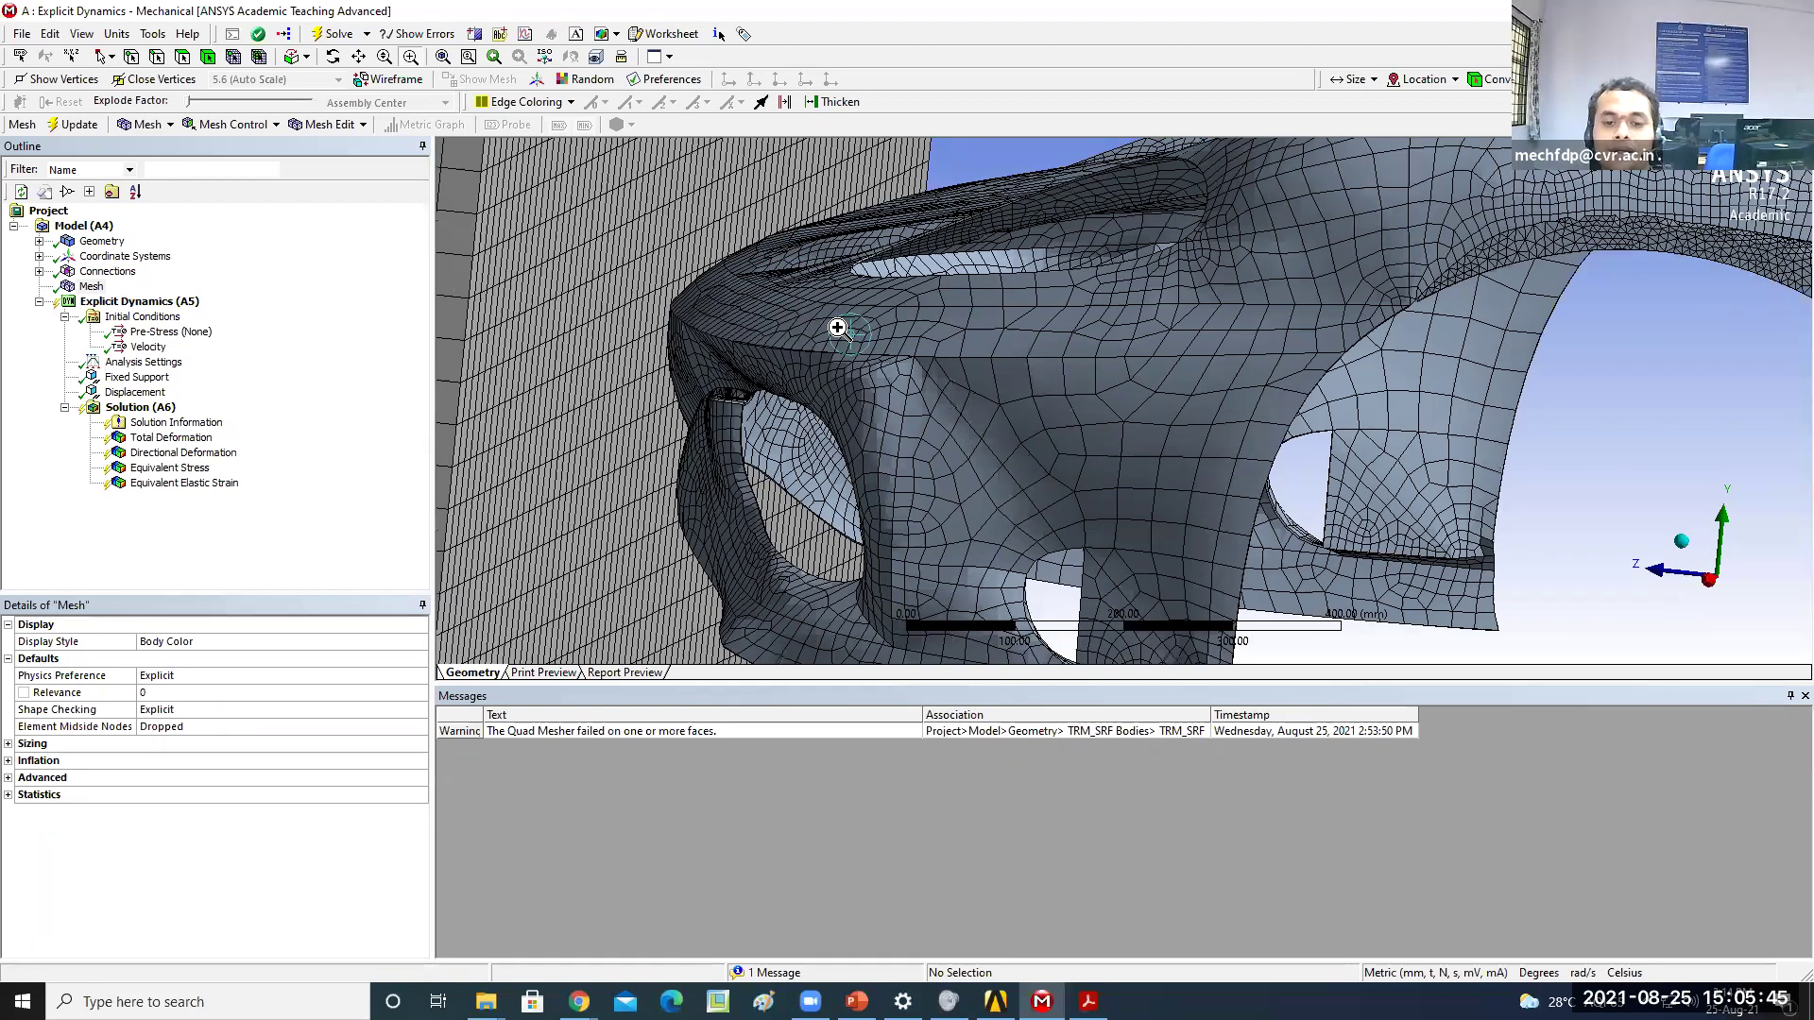
scroll(832, 321, "up", 1)
scroll(973, 312, "up", 1)
scroll(905, 303, "up", 1)
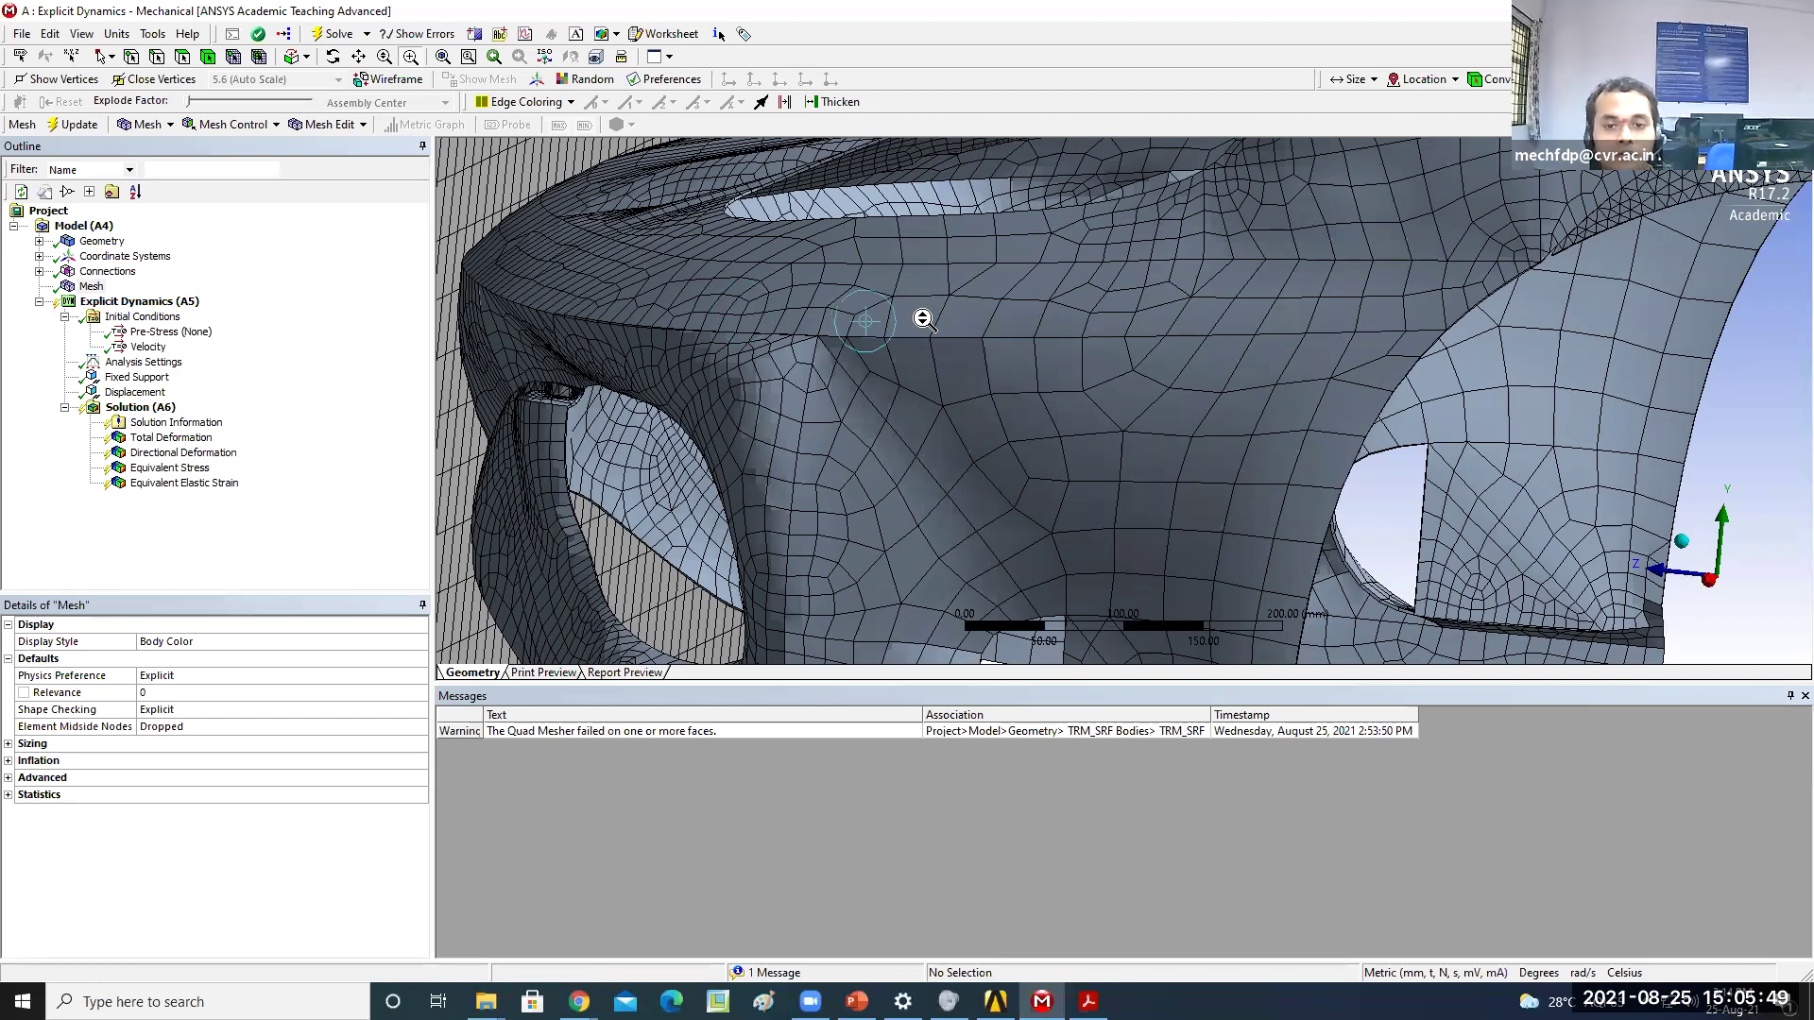
scroll(915, 333, "up", 1)
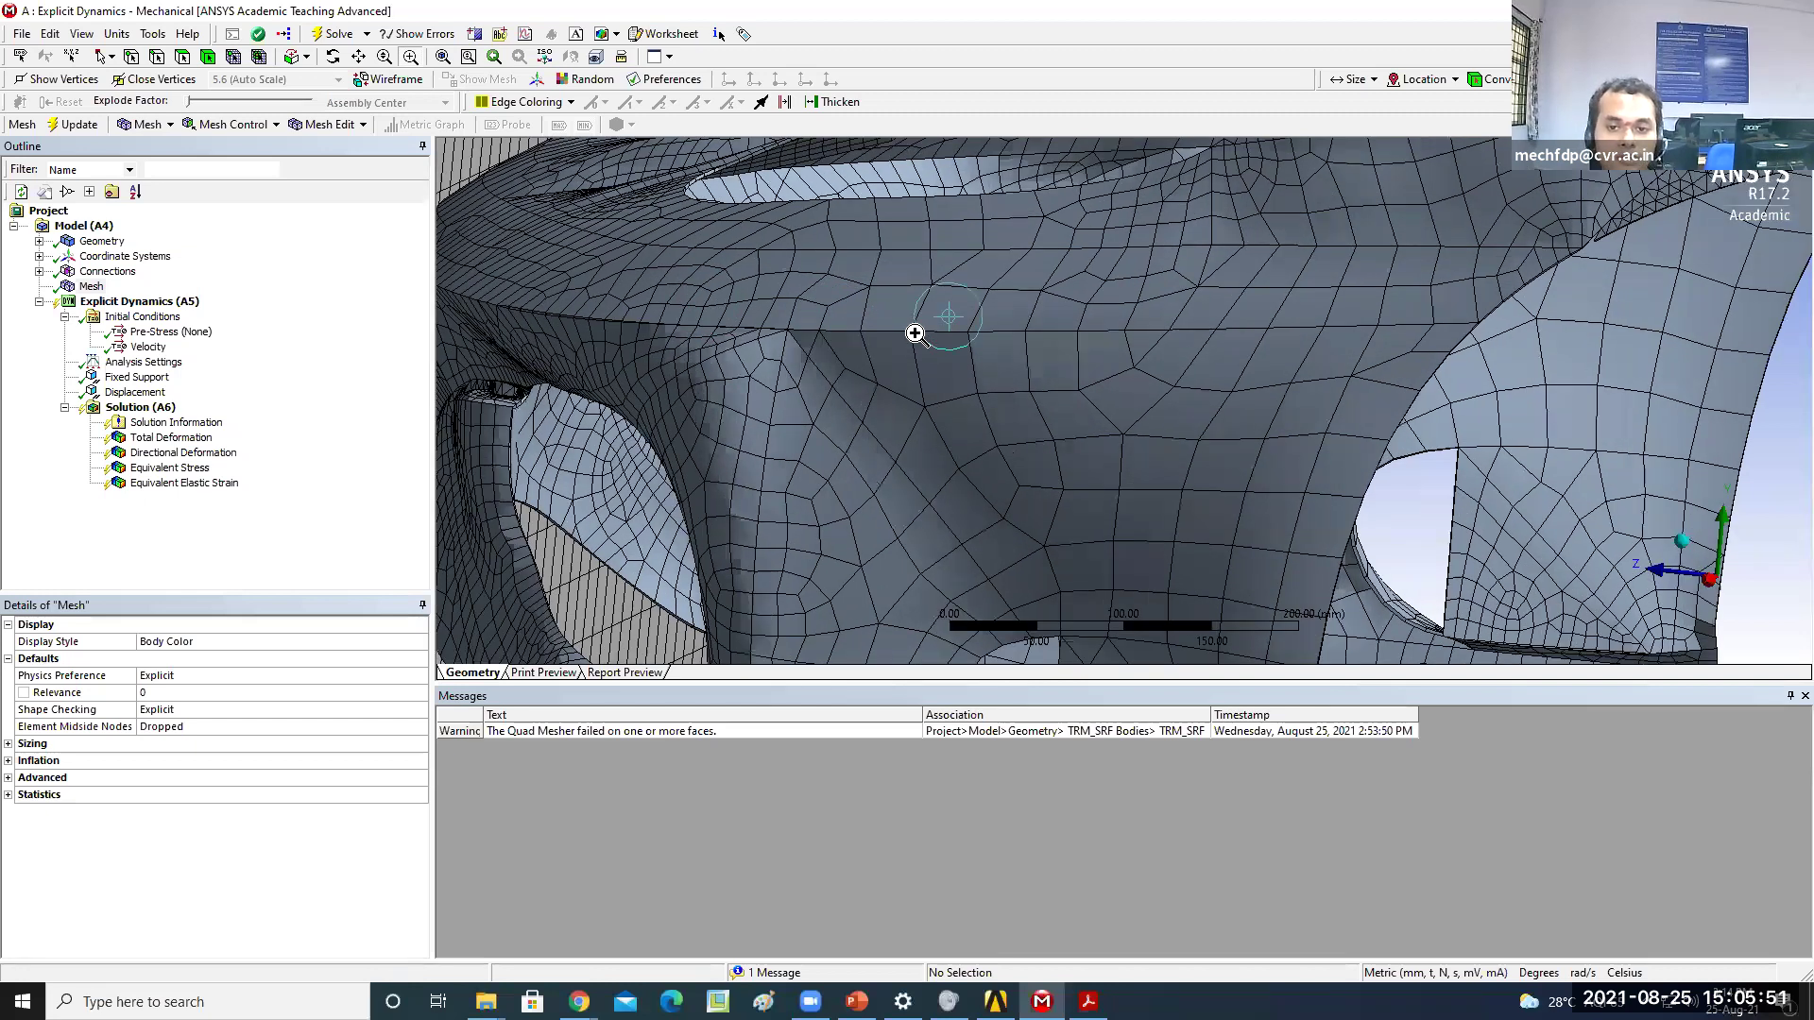
scroll(914, 334, "up", 1)
scroll(111, 340, "up", 2)
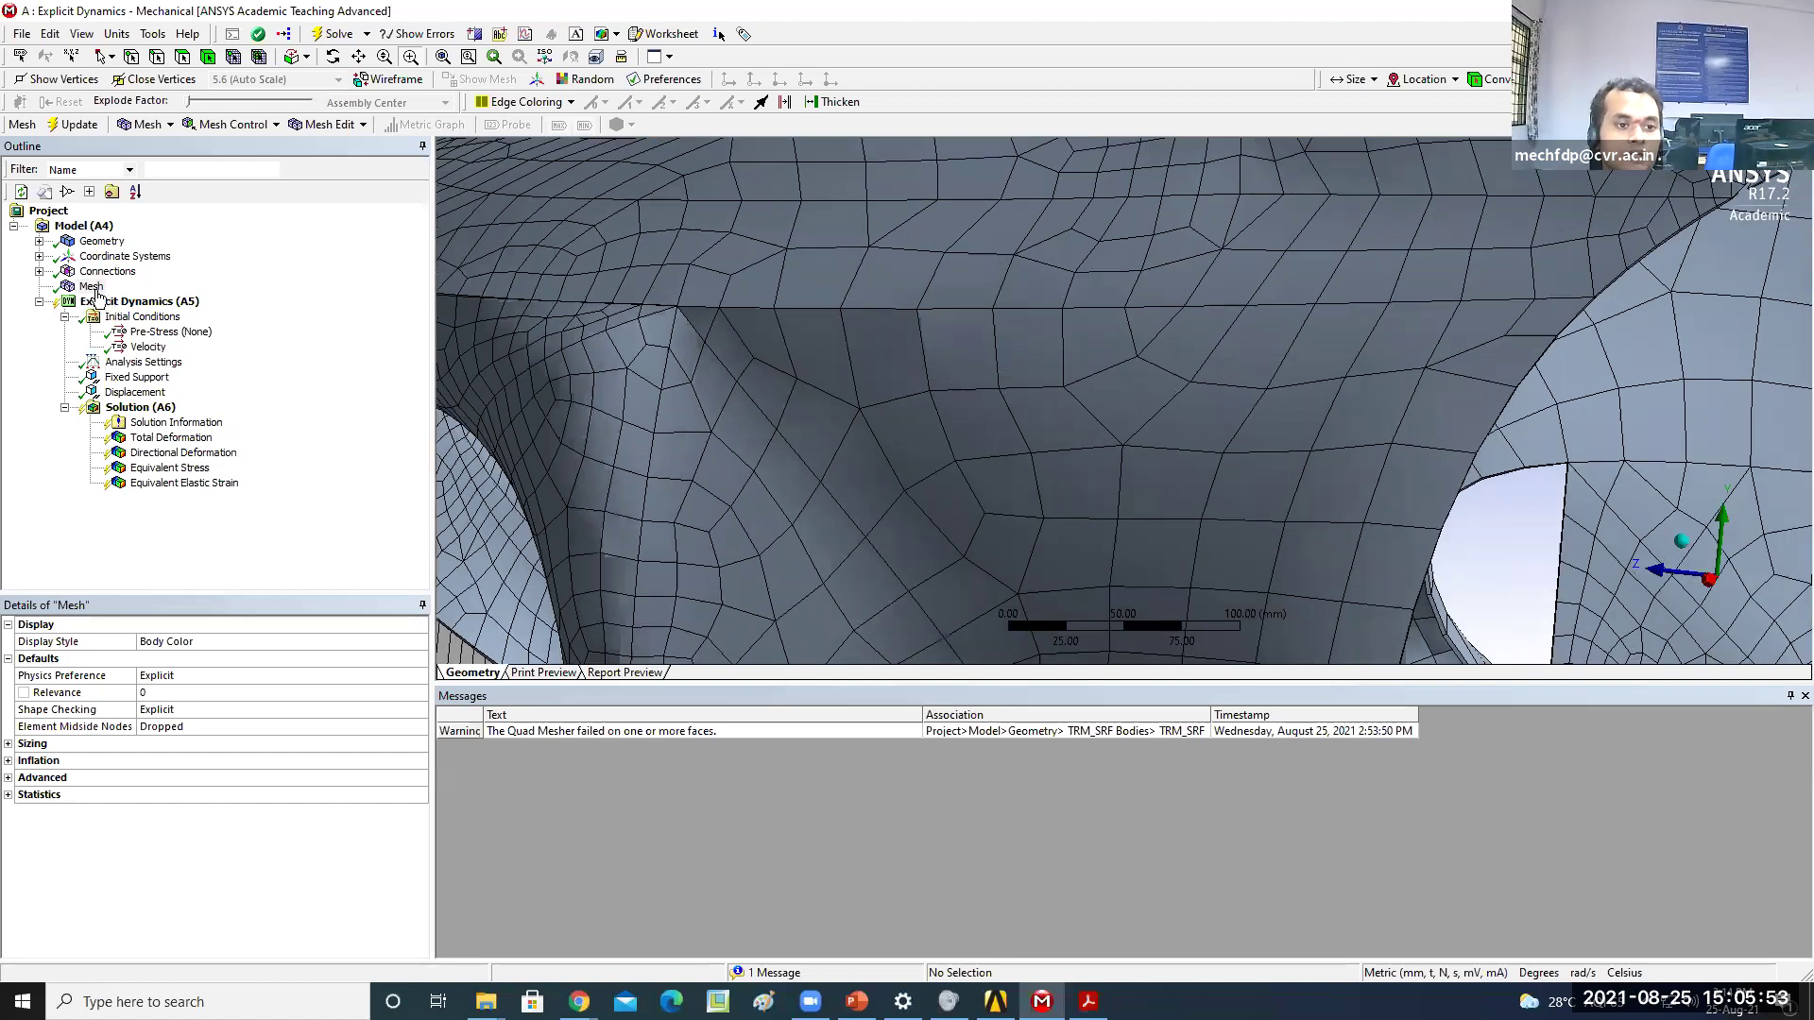
scroll(218, 128, "down", 2)
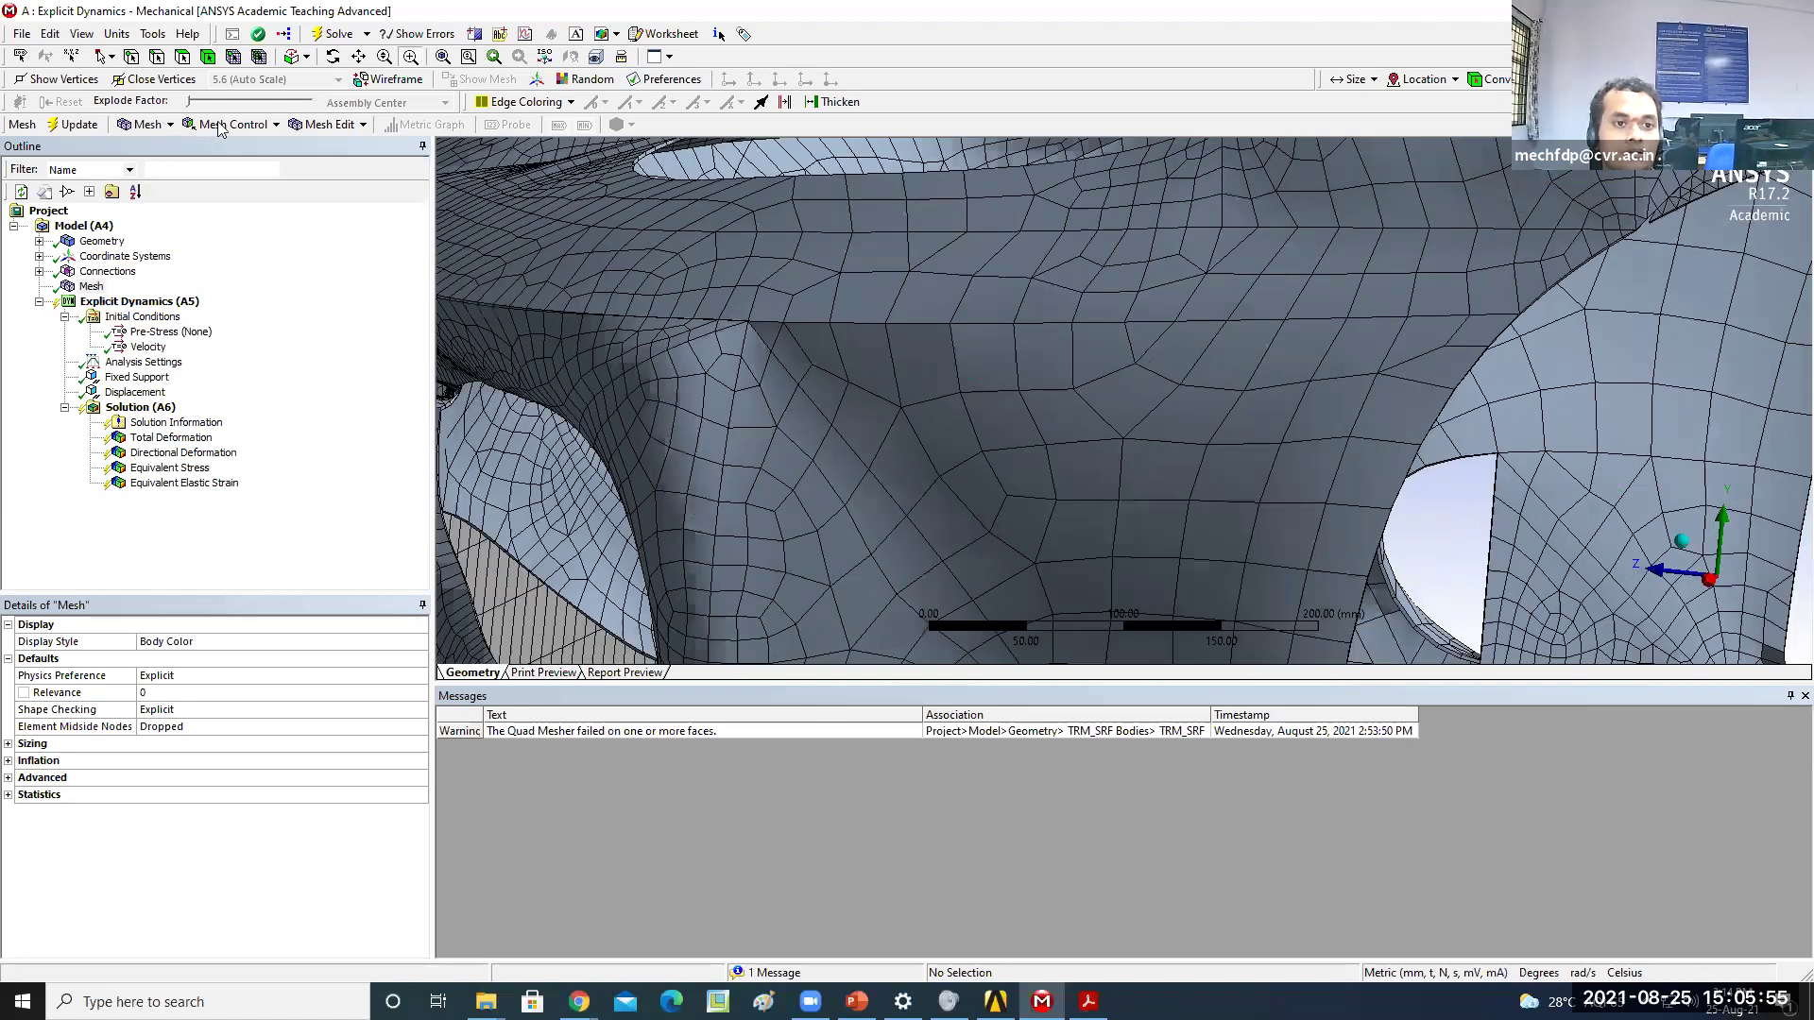
scroll(293, 132, "down", 1)
scroll(256, 156, "down", 1)
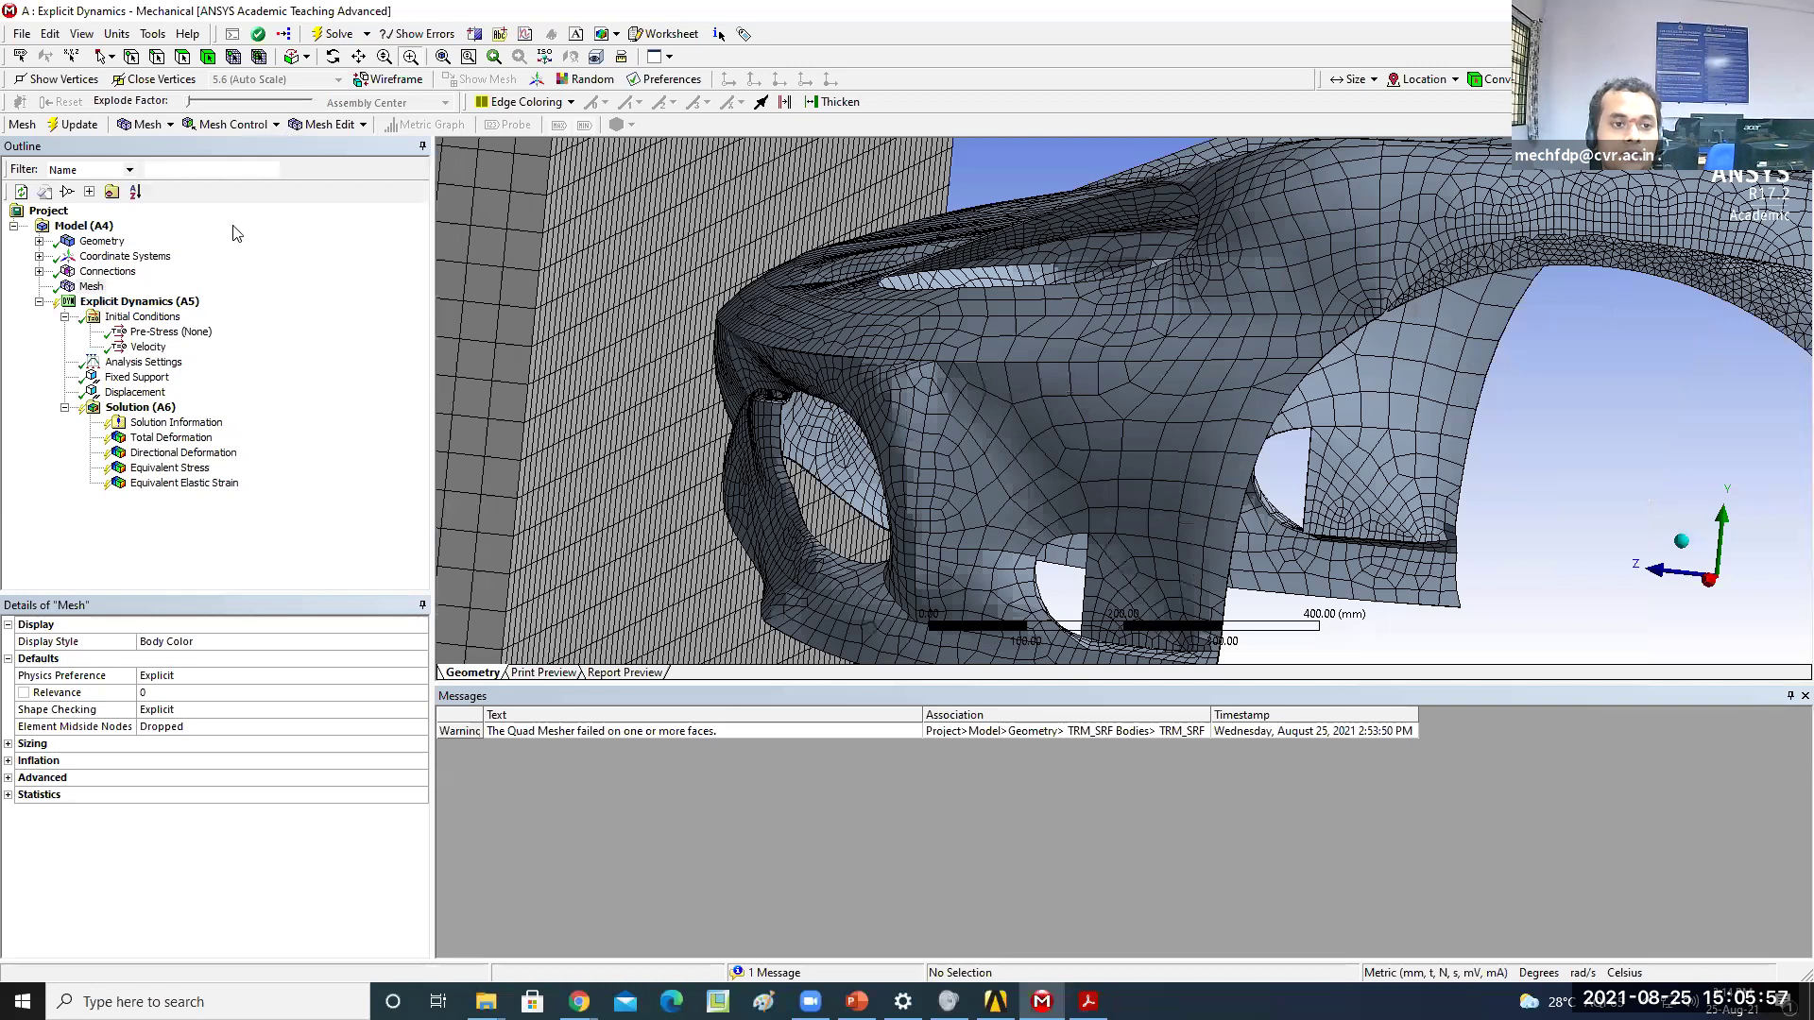
scroll(238, 234, "down", 2)
Review the available mesh control options and examine the mesh at the car's nose facing the wall
left_click(236, 125)
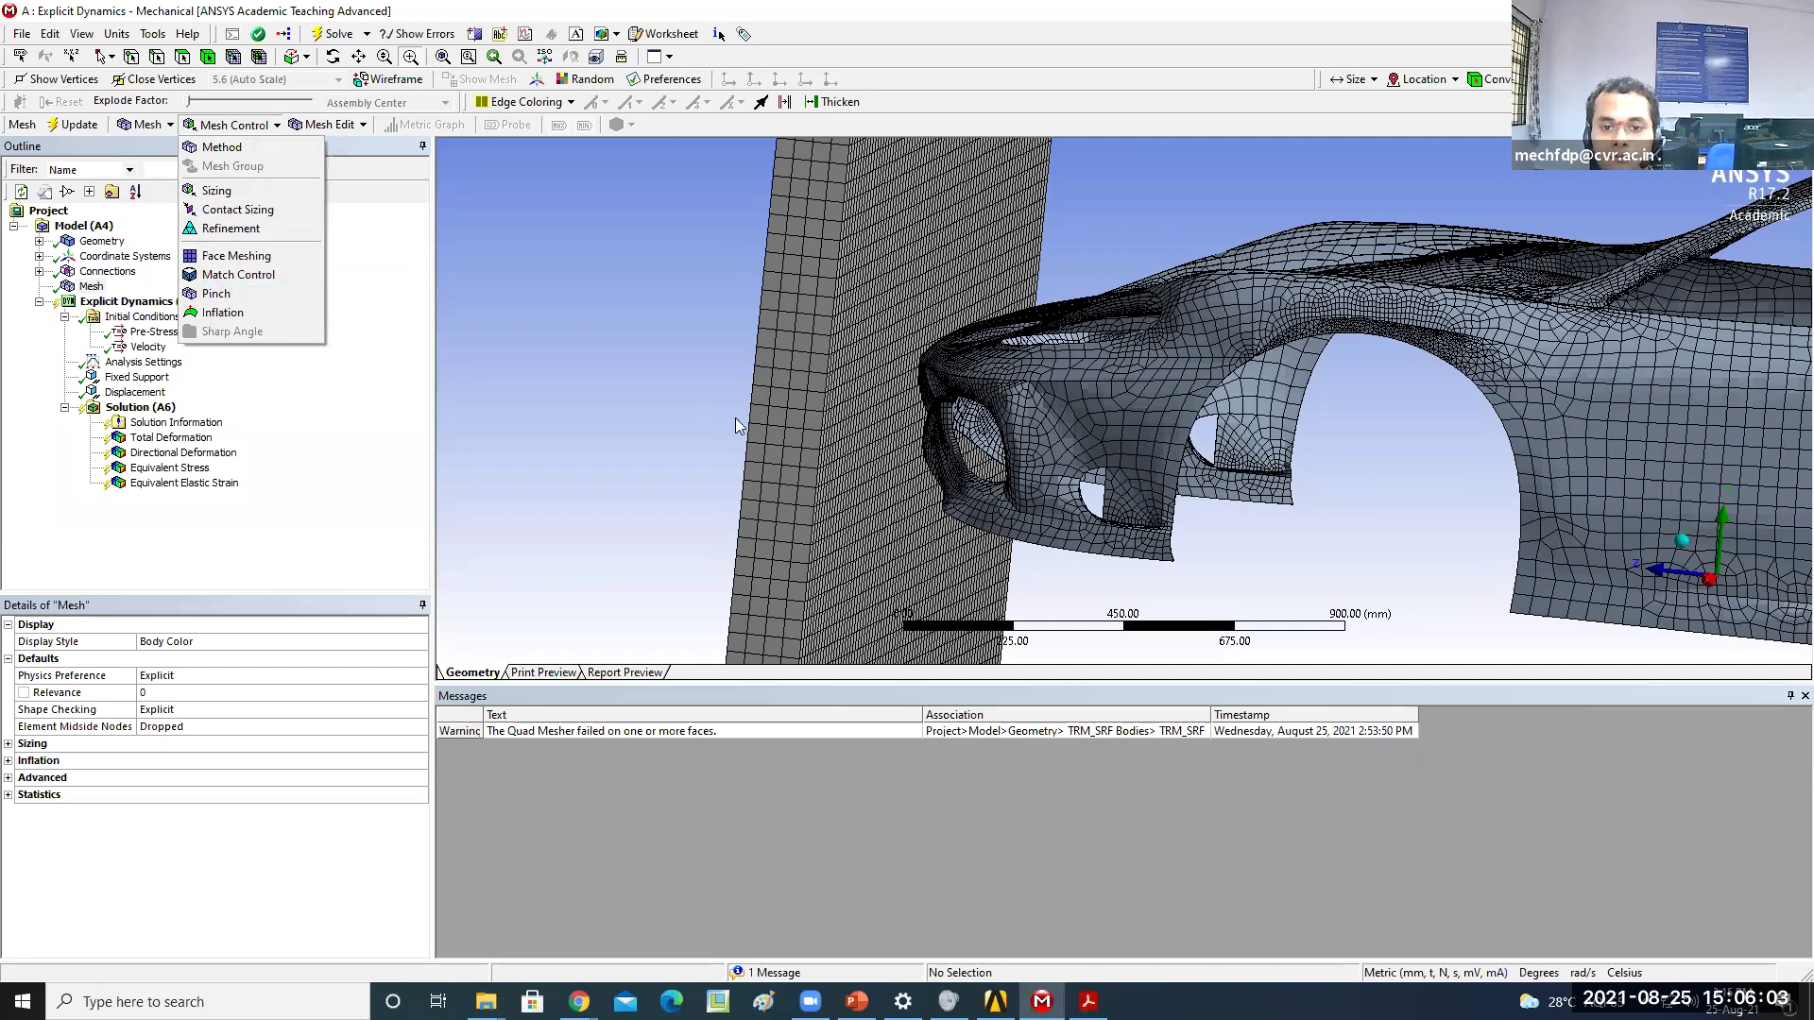
left_click(934, 357)
left_click_drag(933, 350, 959, 397)
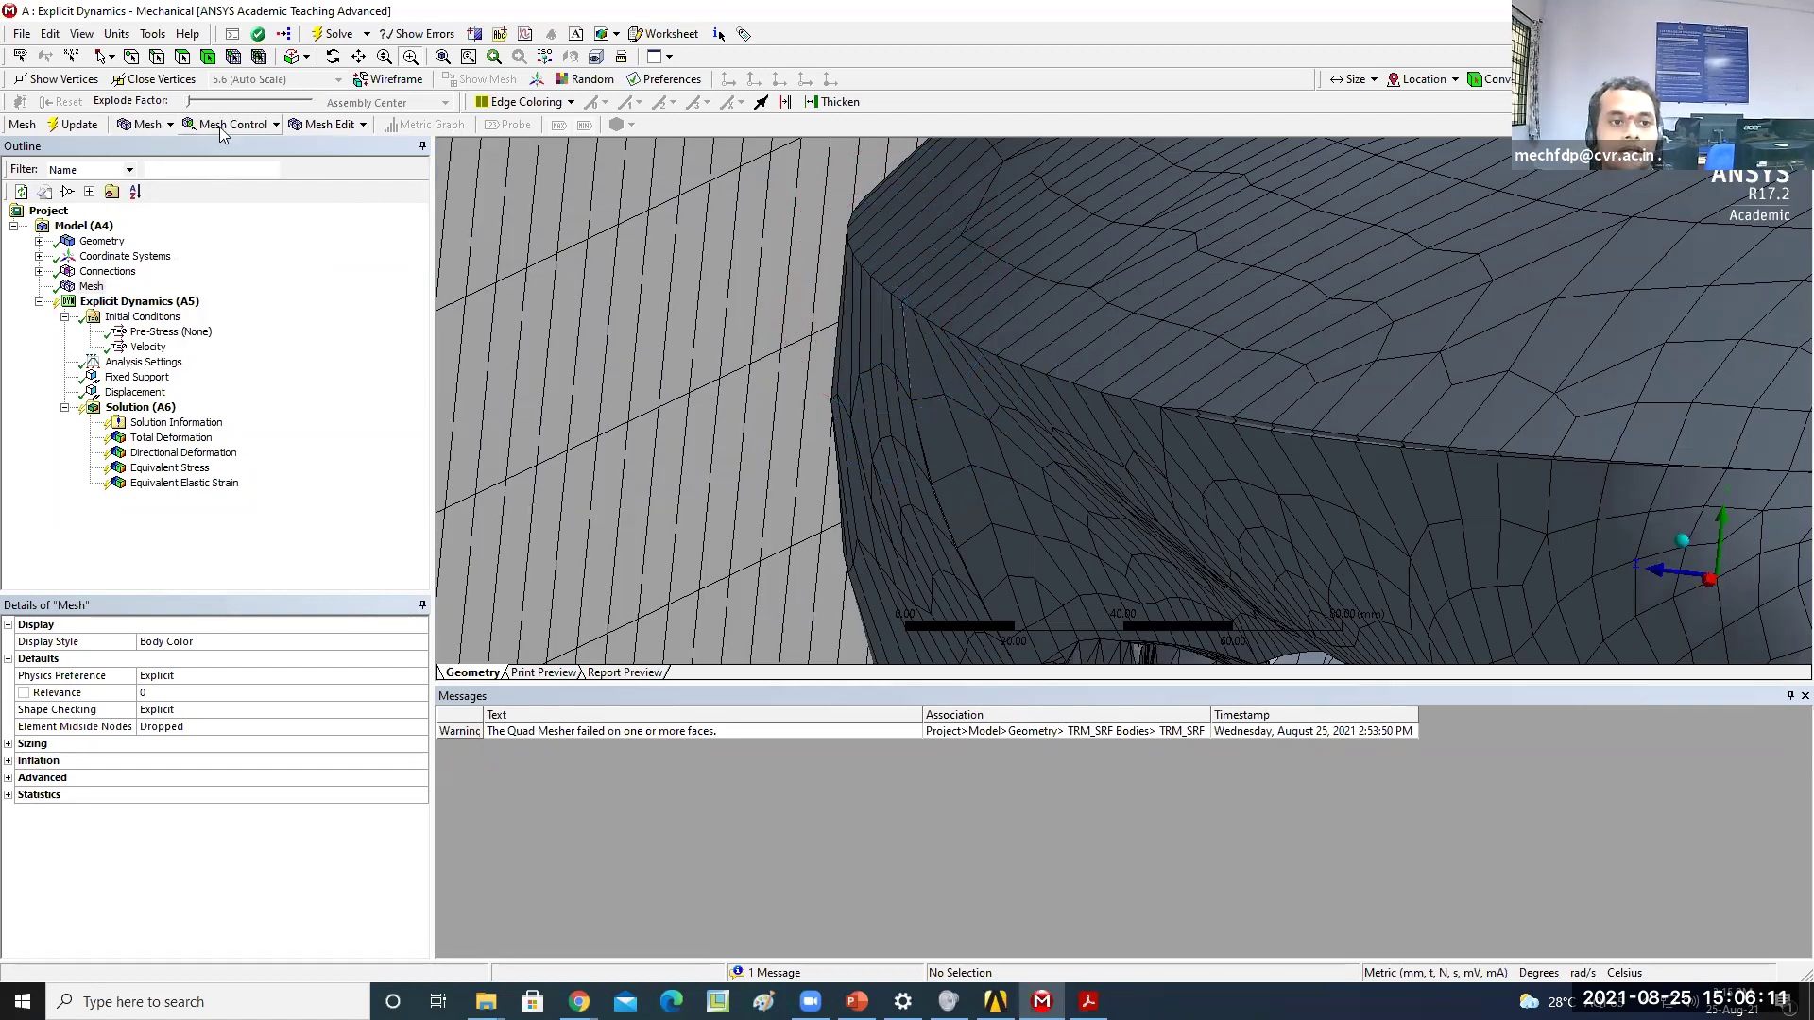
left_click(353, 127)
left_click(271, 127)
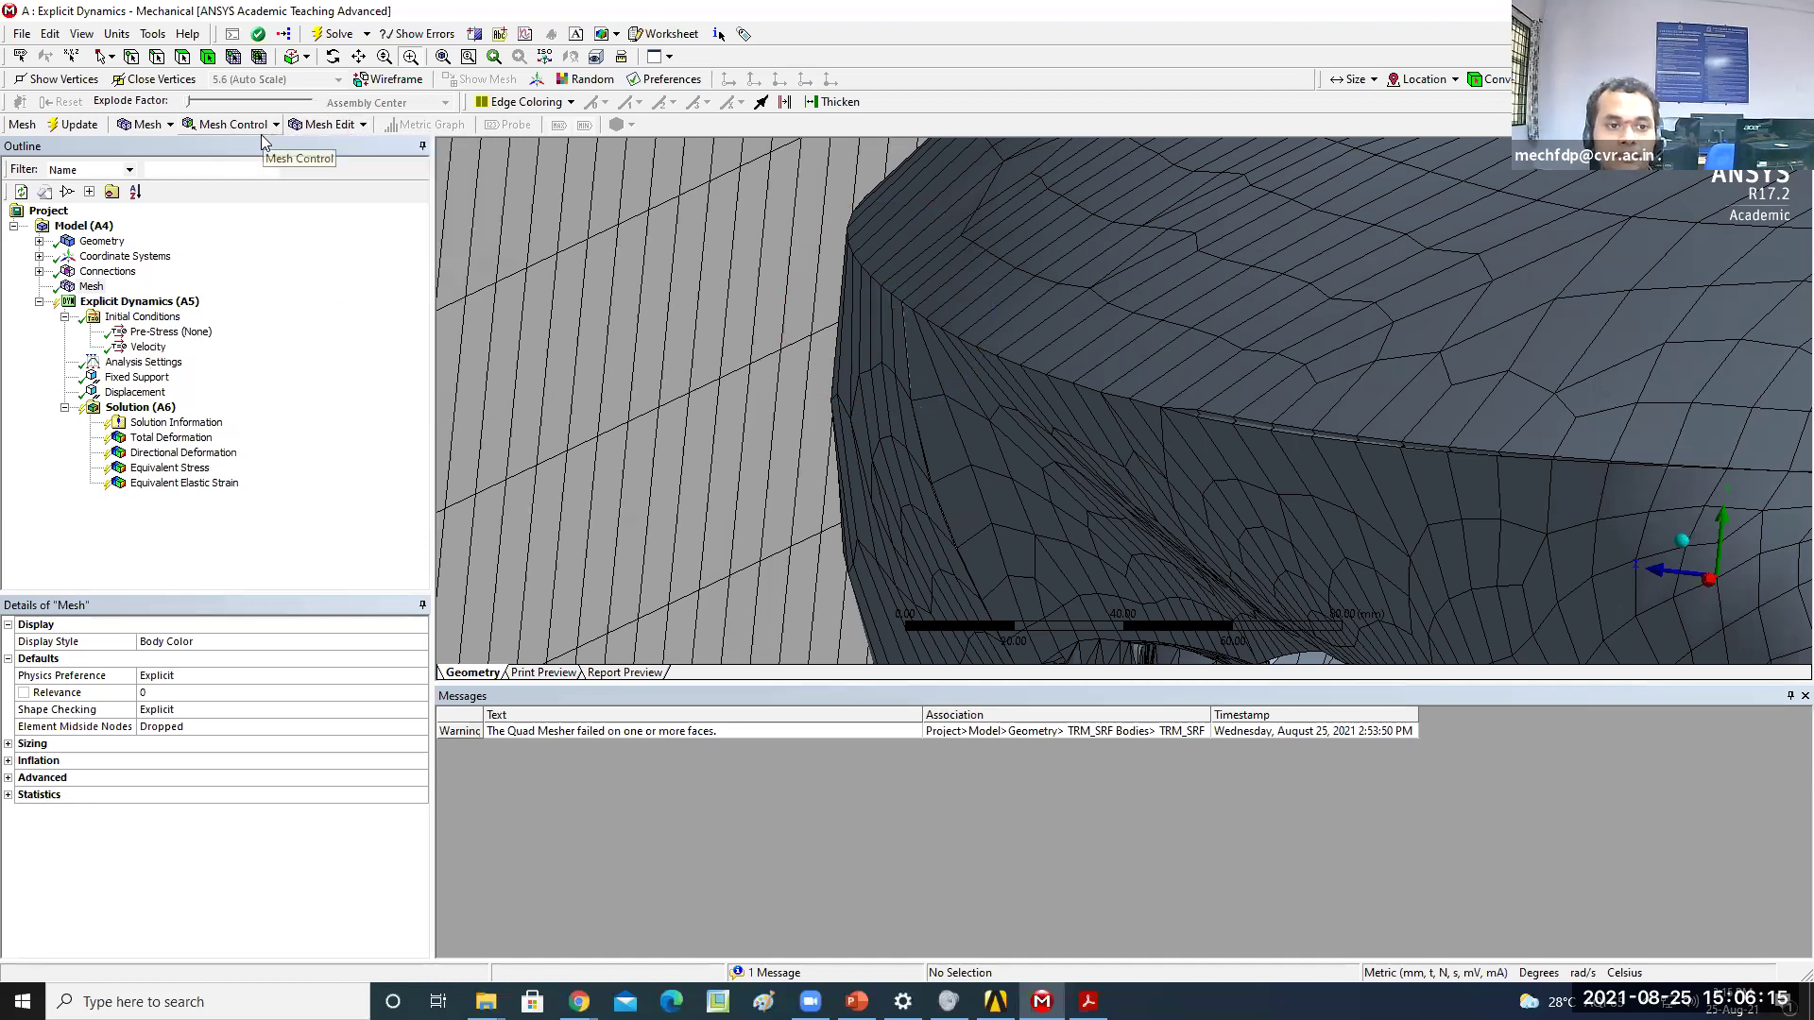
left_click(276, 126)
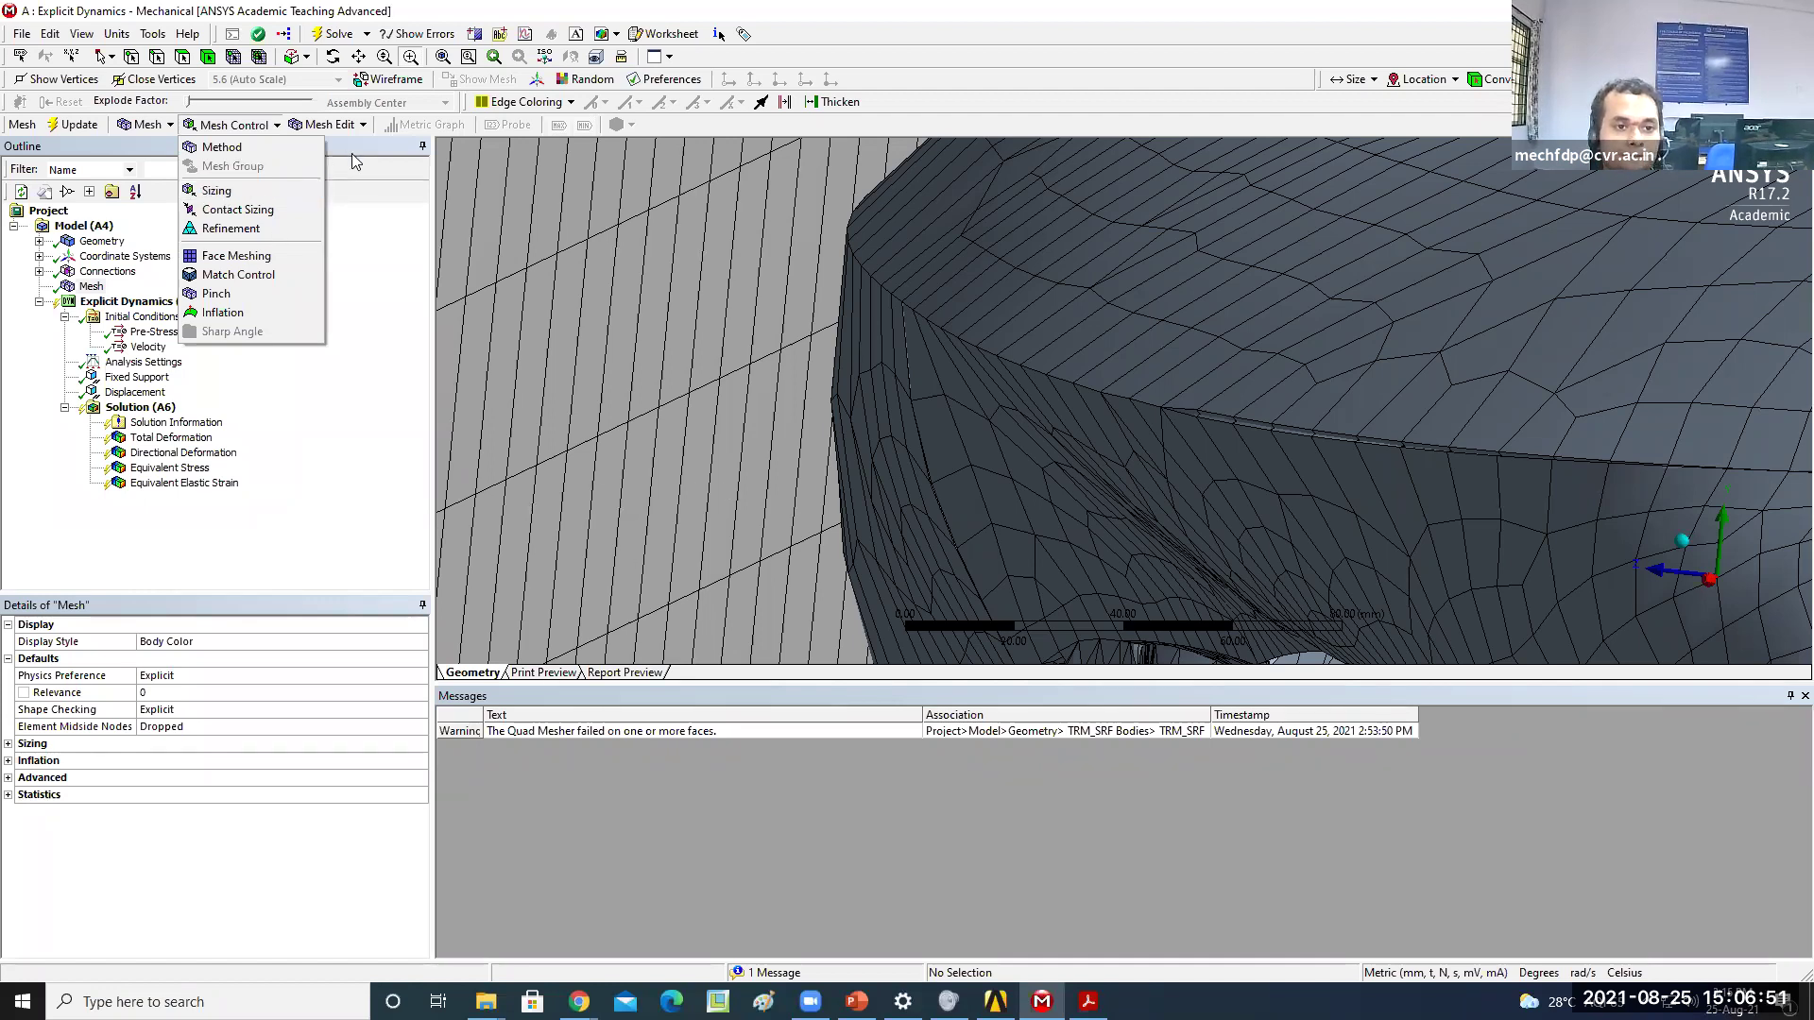
left_click(608, 325)
left_click_drag(957, 383, 943, 197)
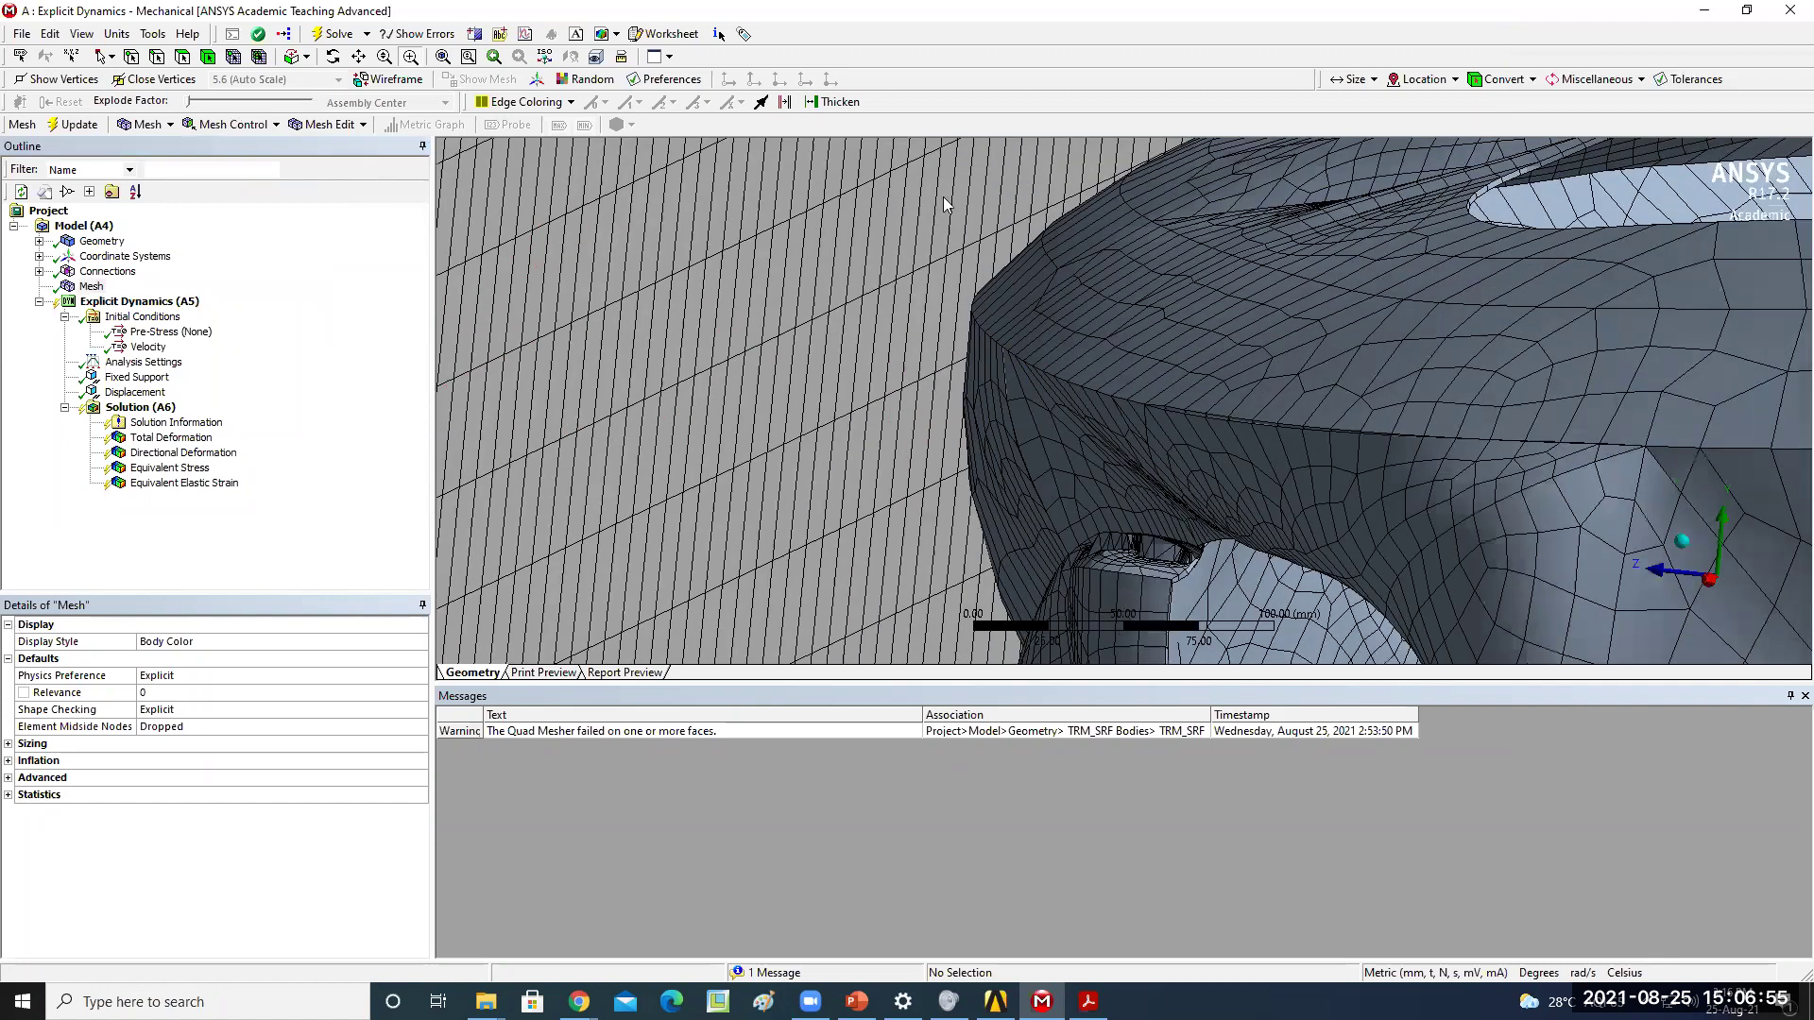
Examine the mesh of the wall and the car's front together from farther away
scroll(943, 196, "up", 3)
scroll(1042, 571, "down", 5)
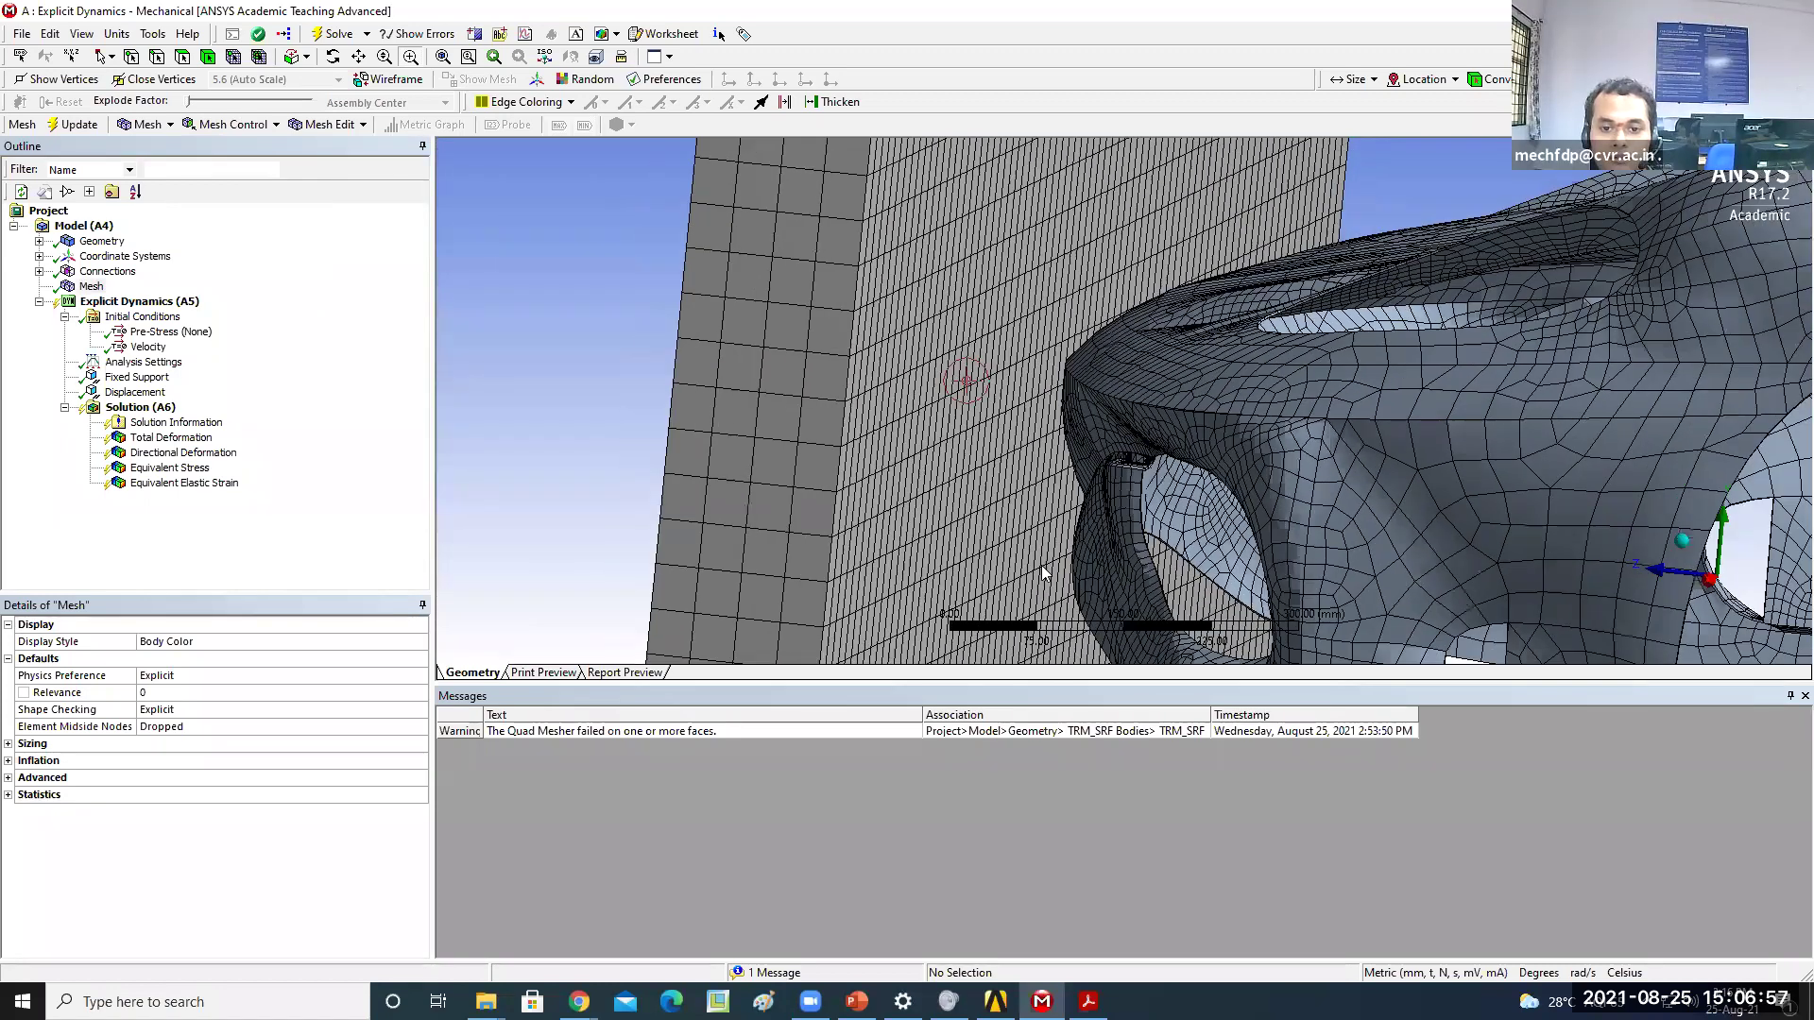
scroll(1043, 572, "down", 1)
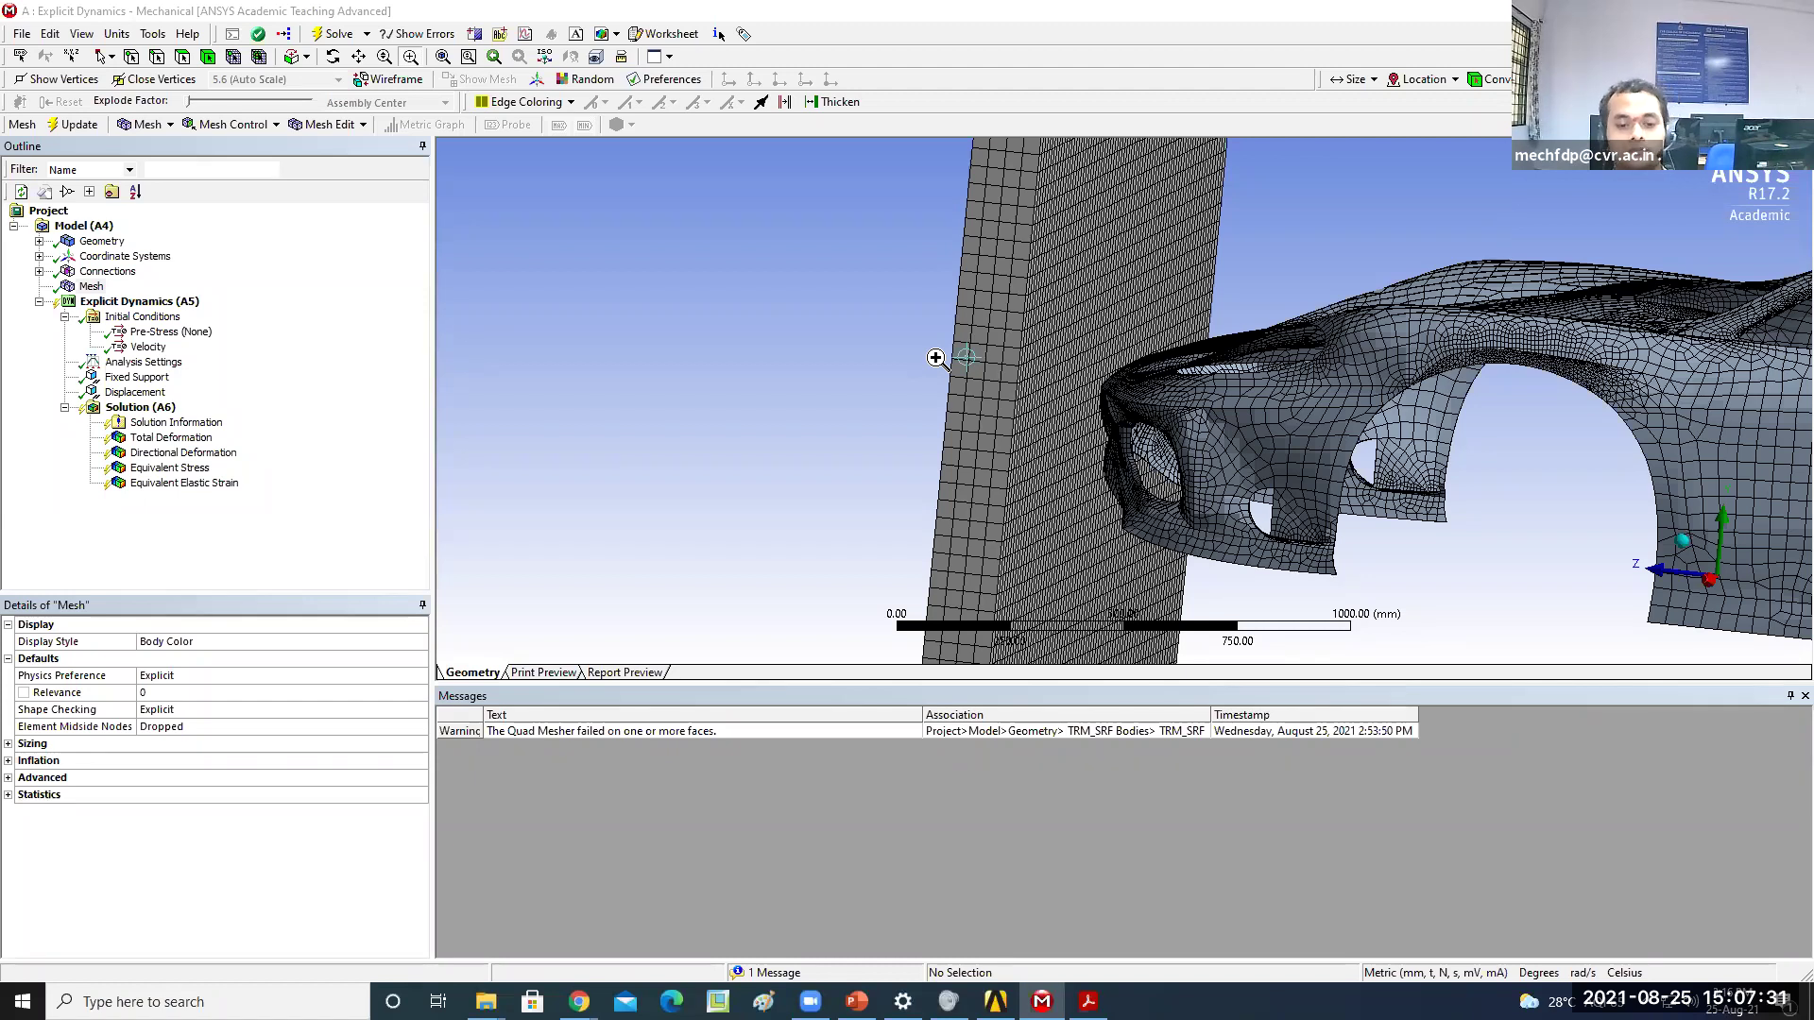
Generate the report preview and read through it from the title page and part tables to the initial conditions
left_click(611, 677)
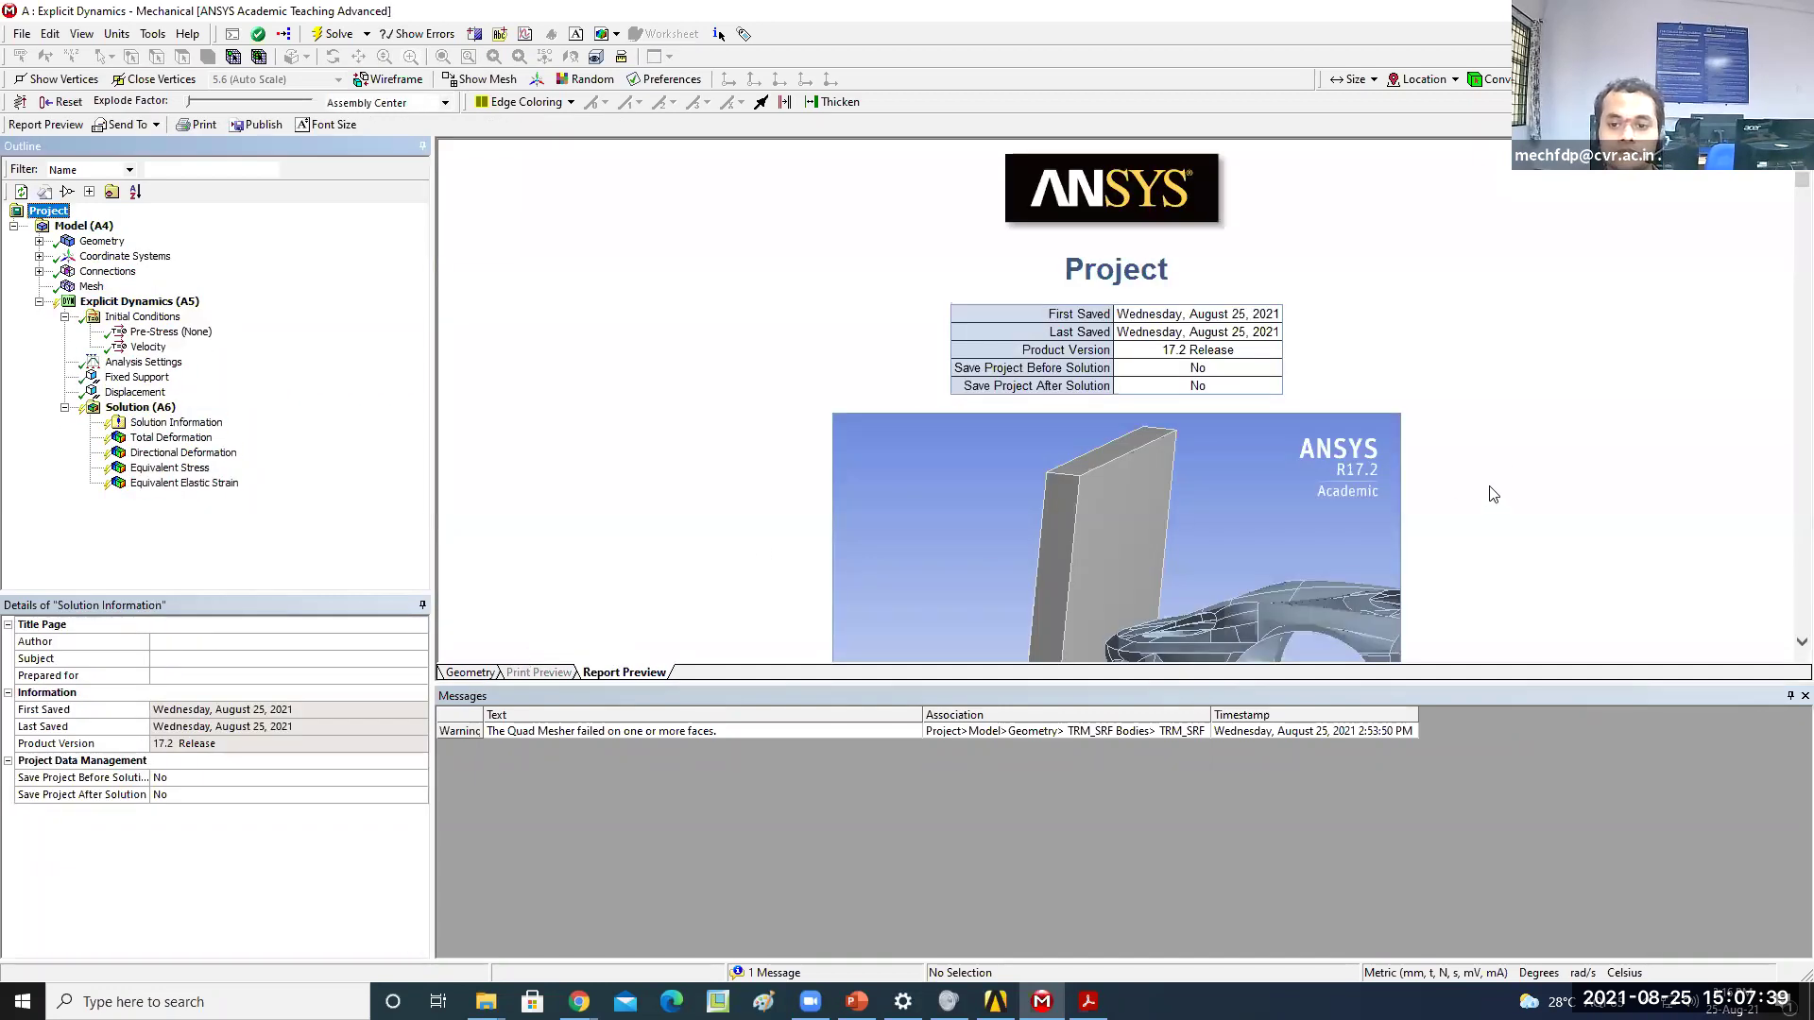
left_click(1479, 501)
scroll(1465, 506, "down", 5)
scroll(1113, 263, "down", 15)
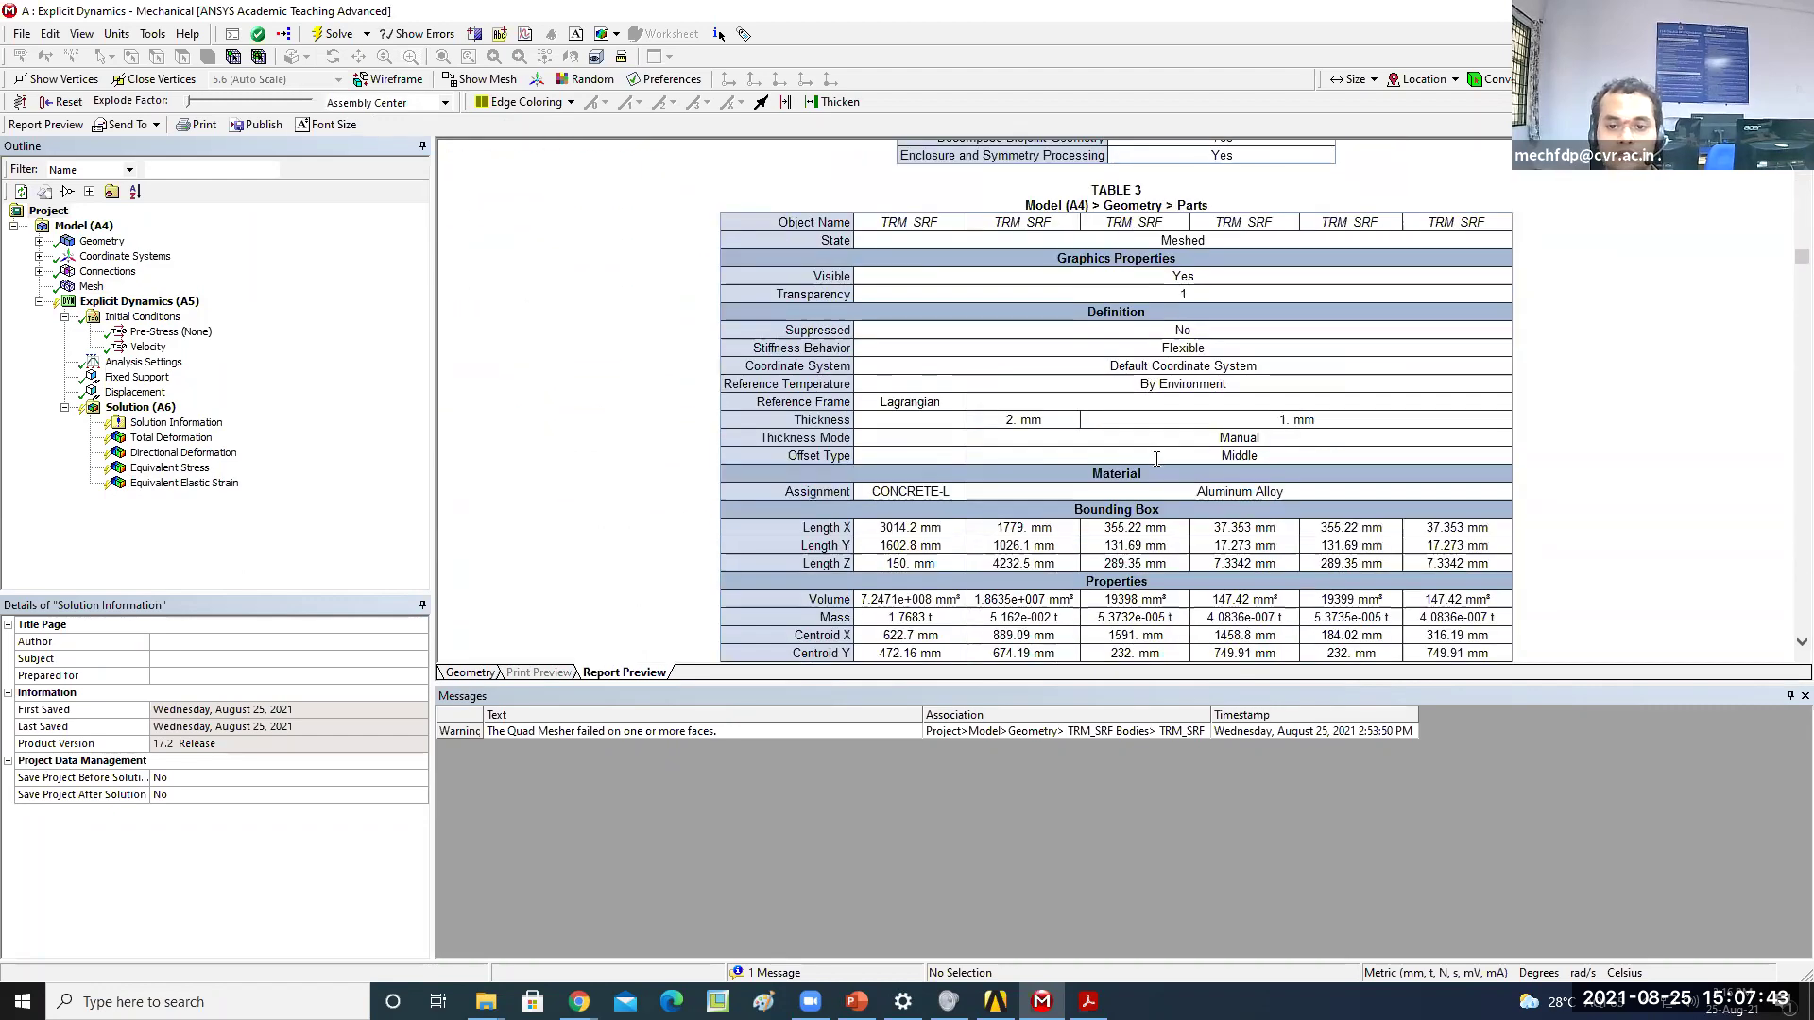
scroll(1157, 459, "down", 20)
scroll(761, 451, "down", 20)
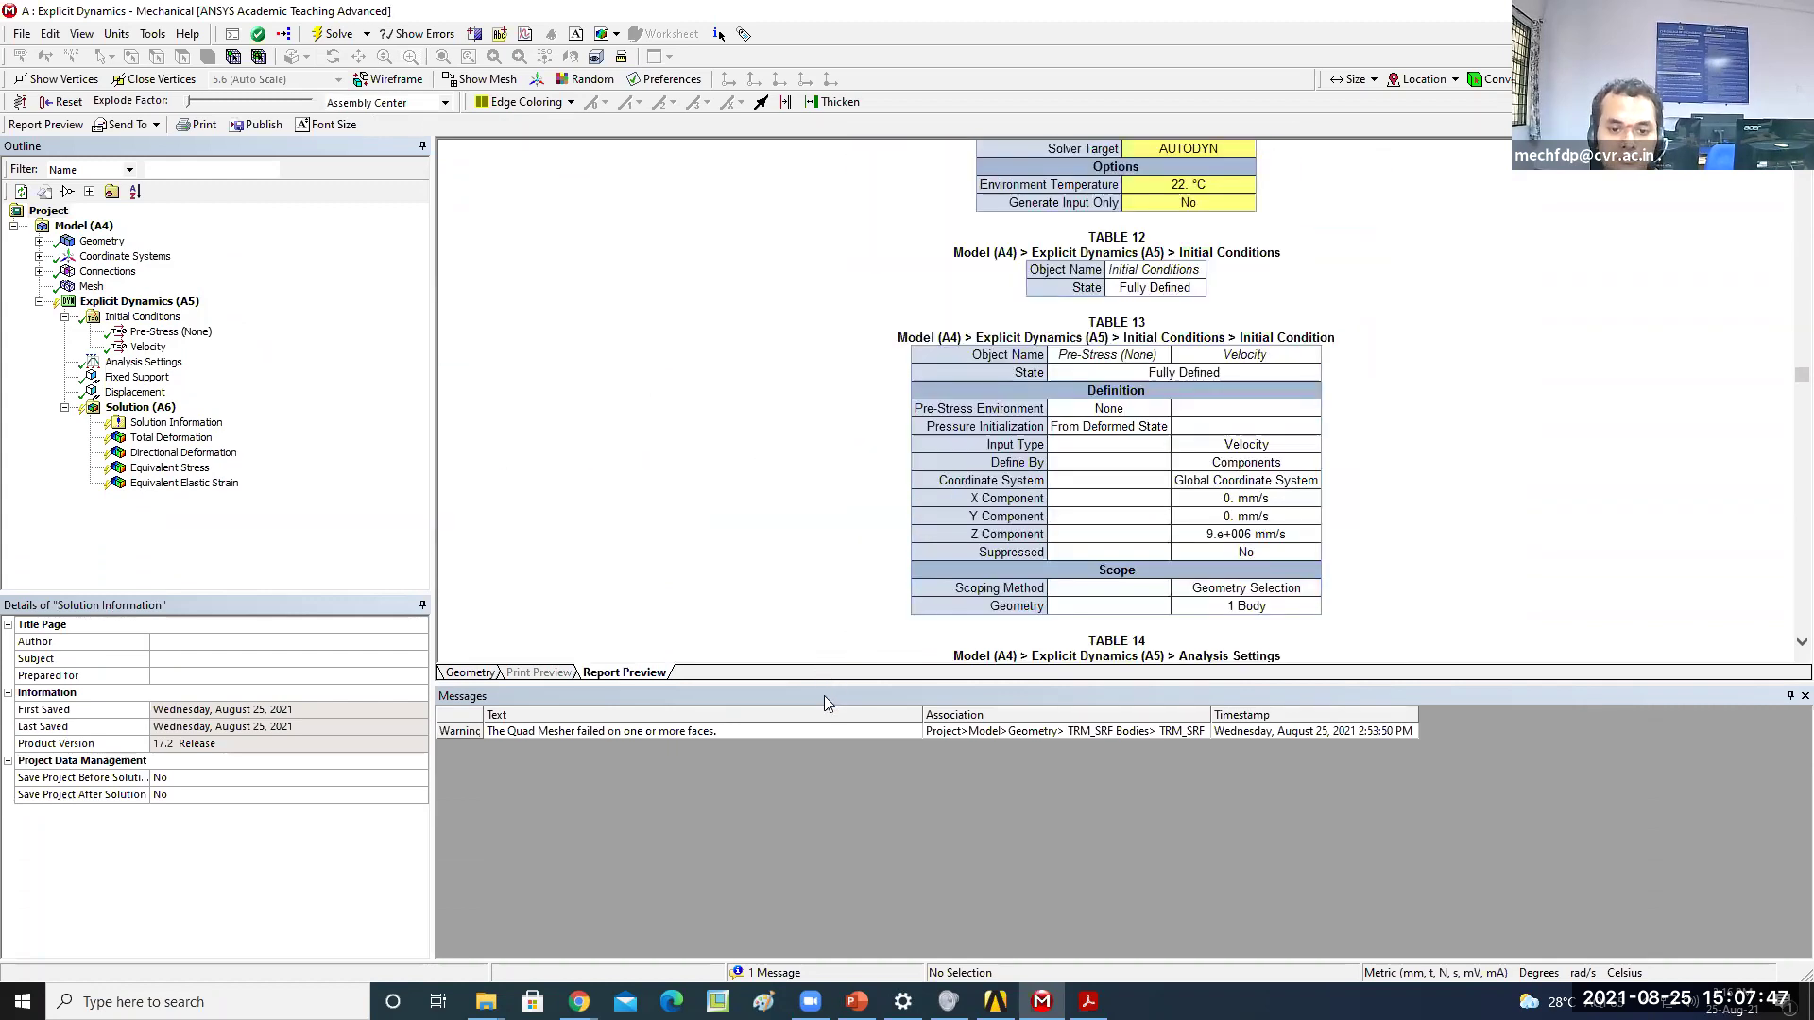
Check the report's print settings and the available printers, closing them without printing
right_click(761, 448)
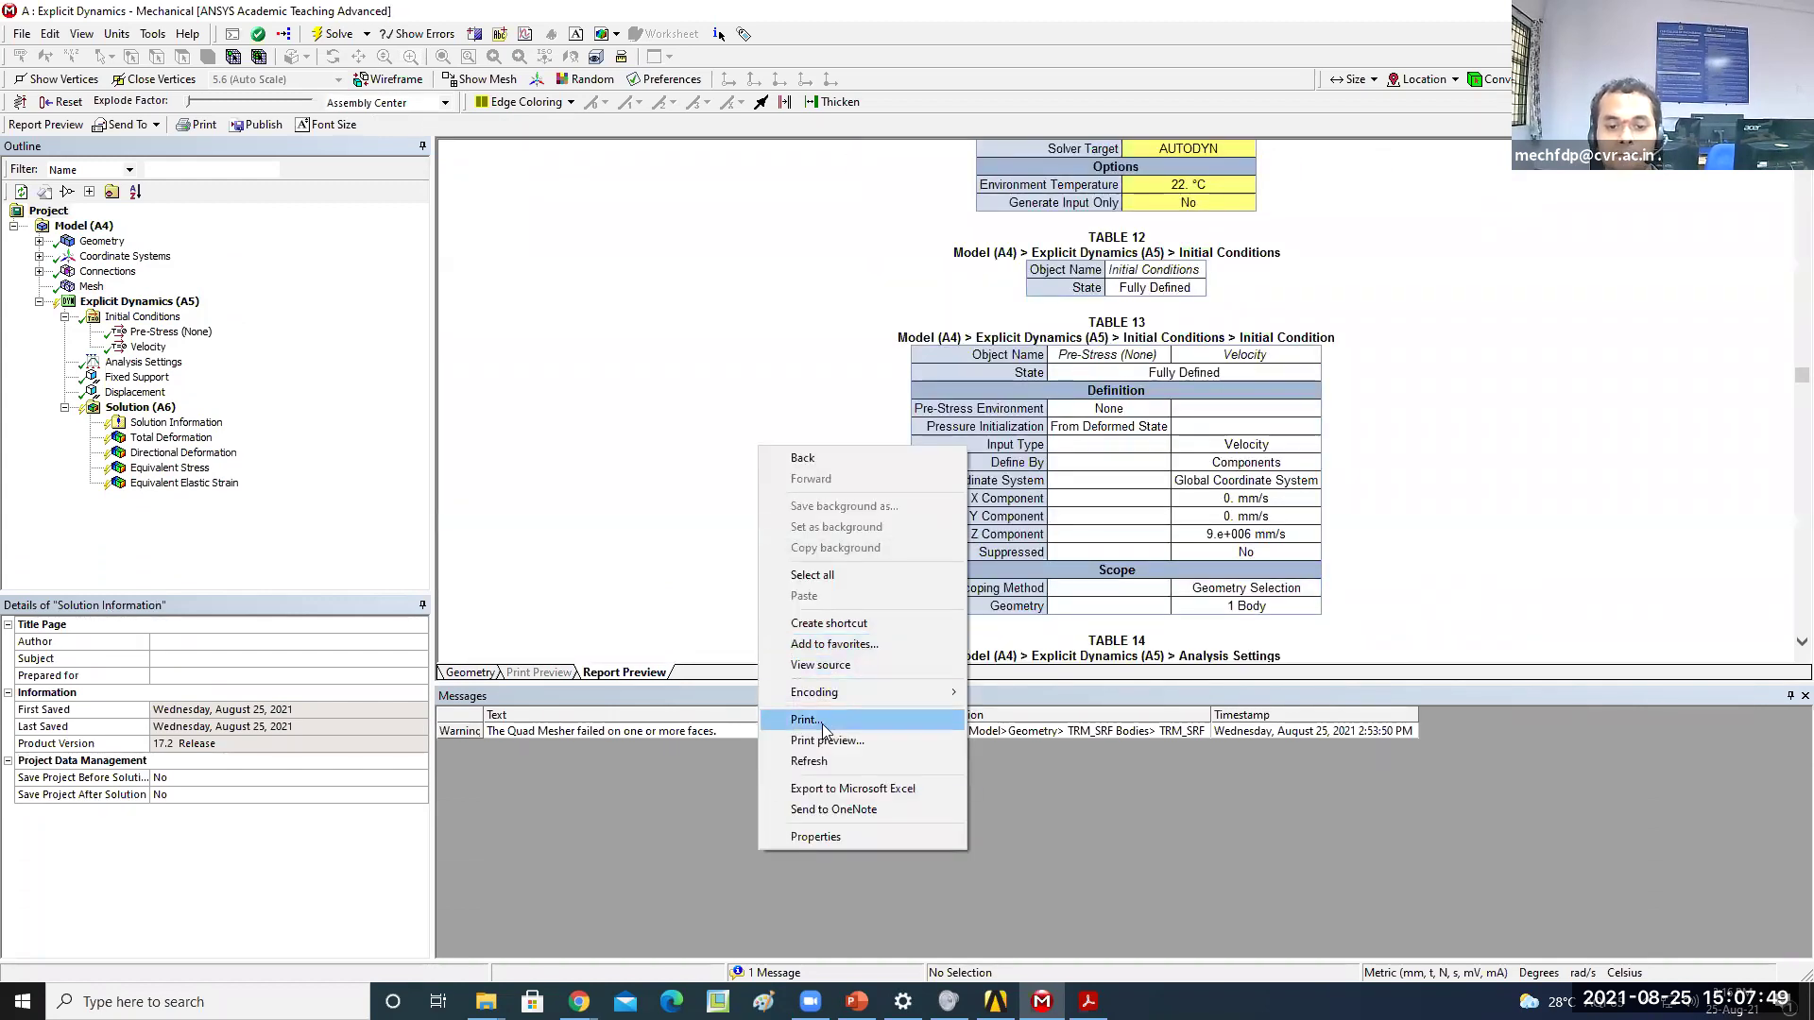
left_click(822, 722)
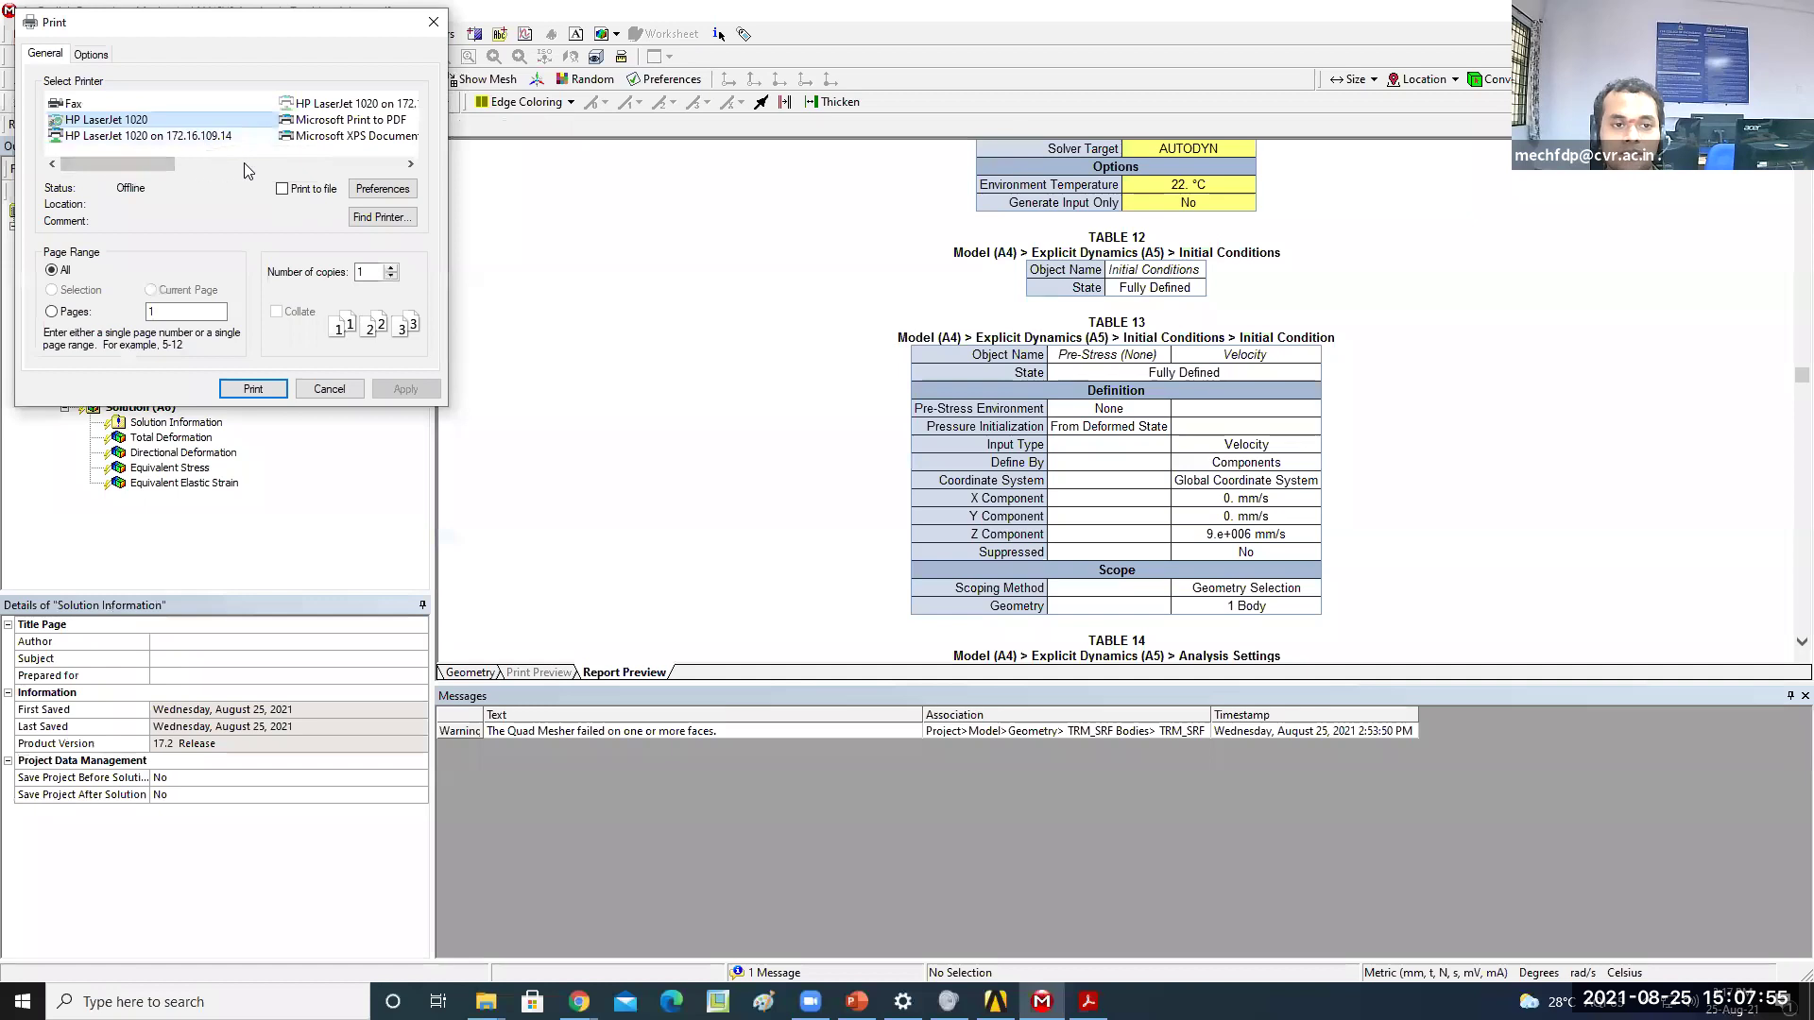
scroll(119, 168, "right", 3)
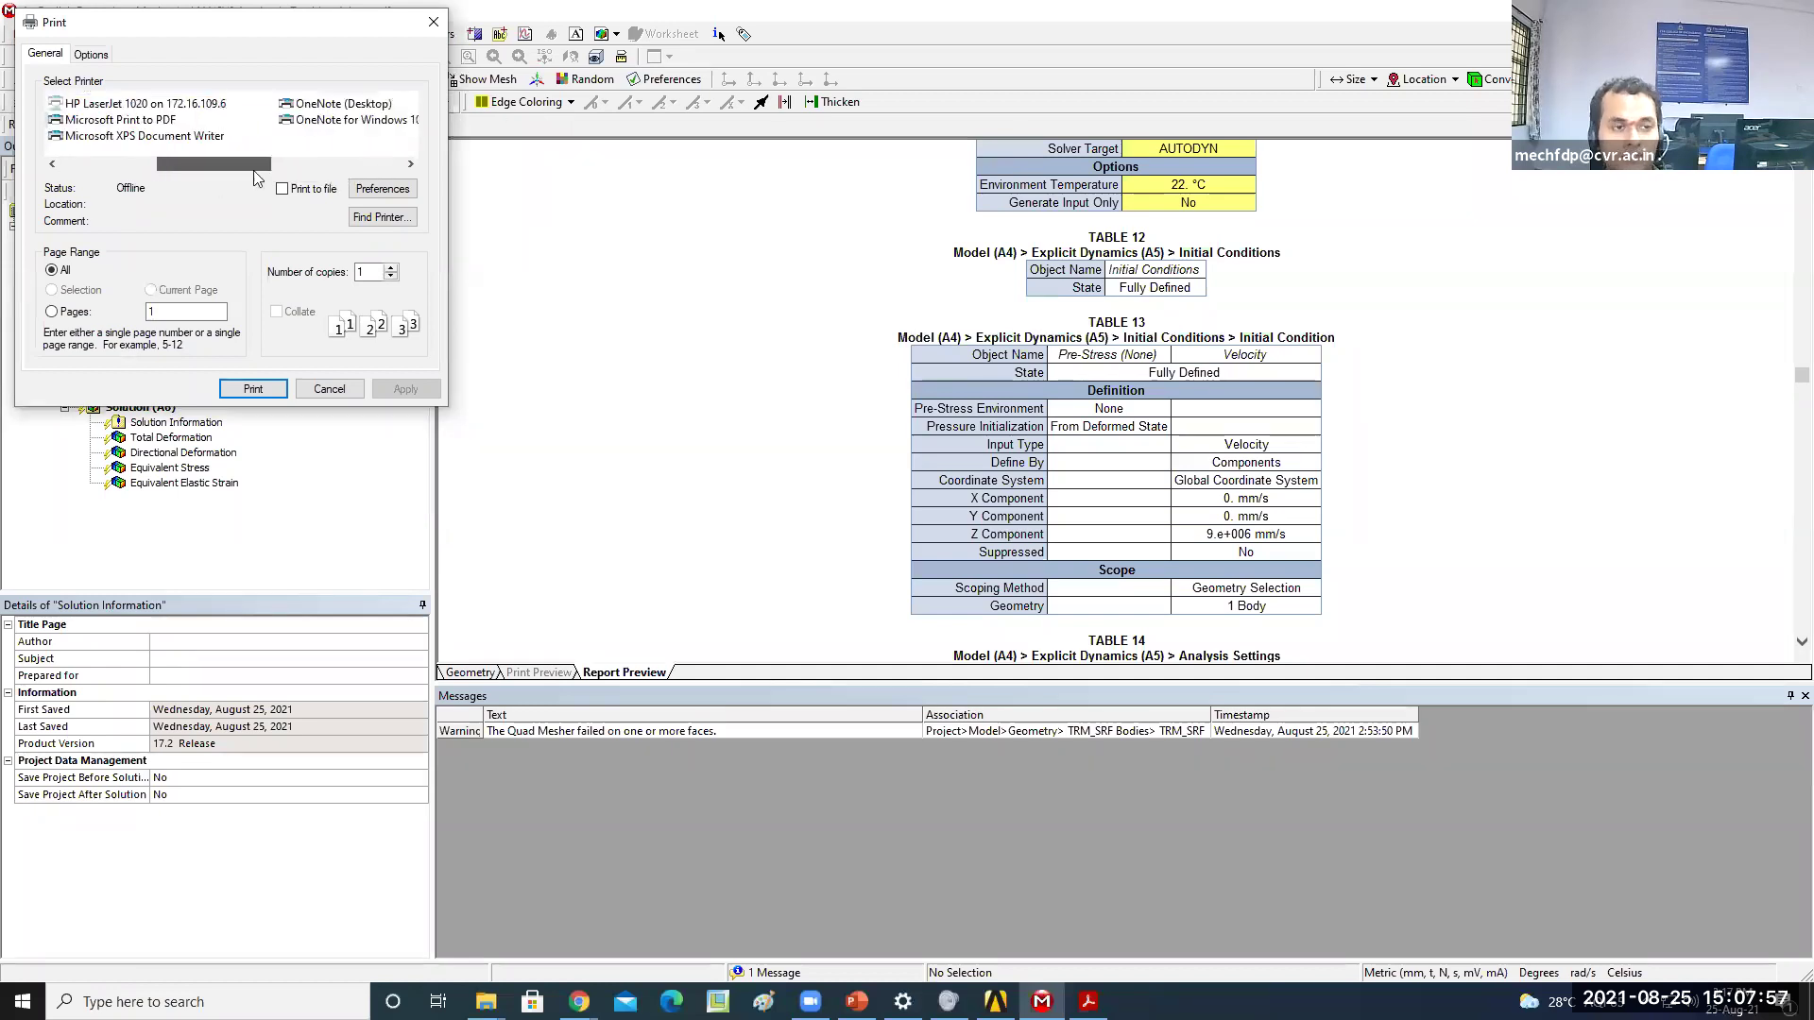
scroll(117, 170, "left", 3)
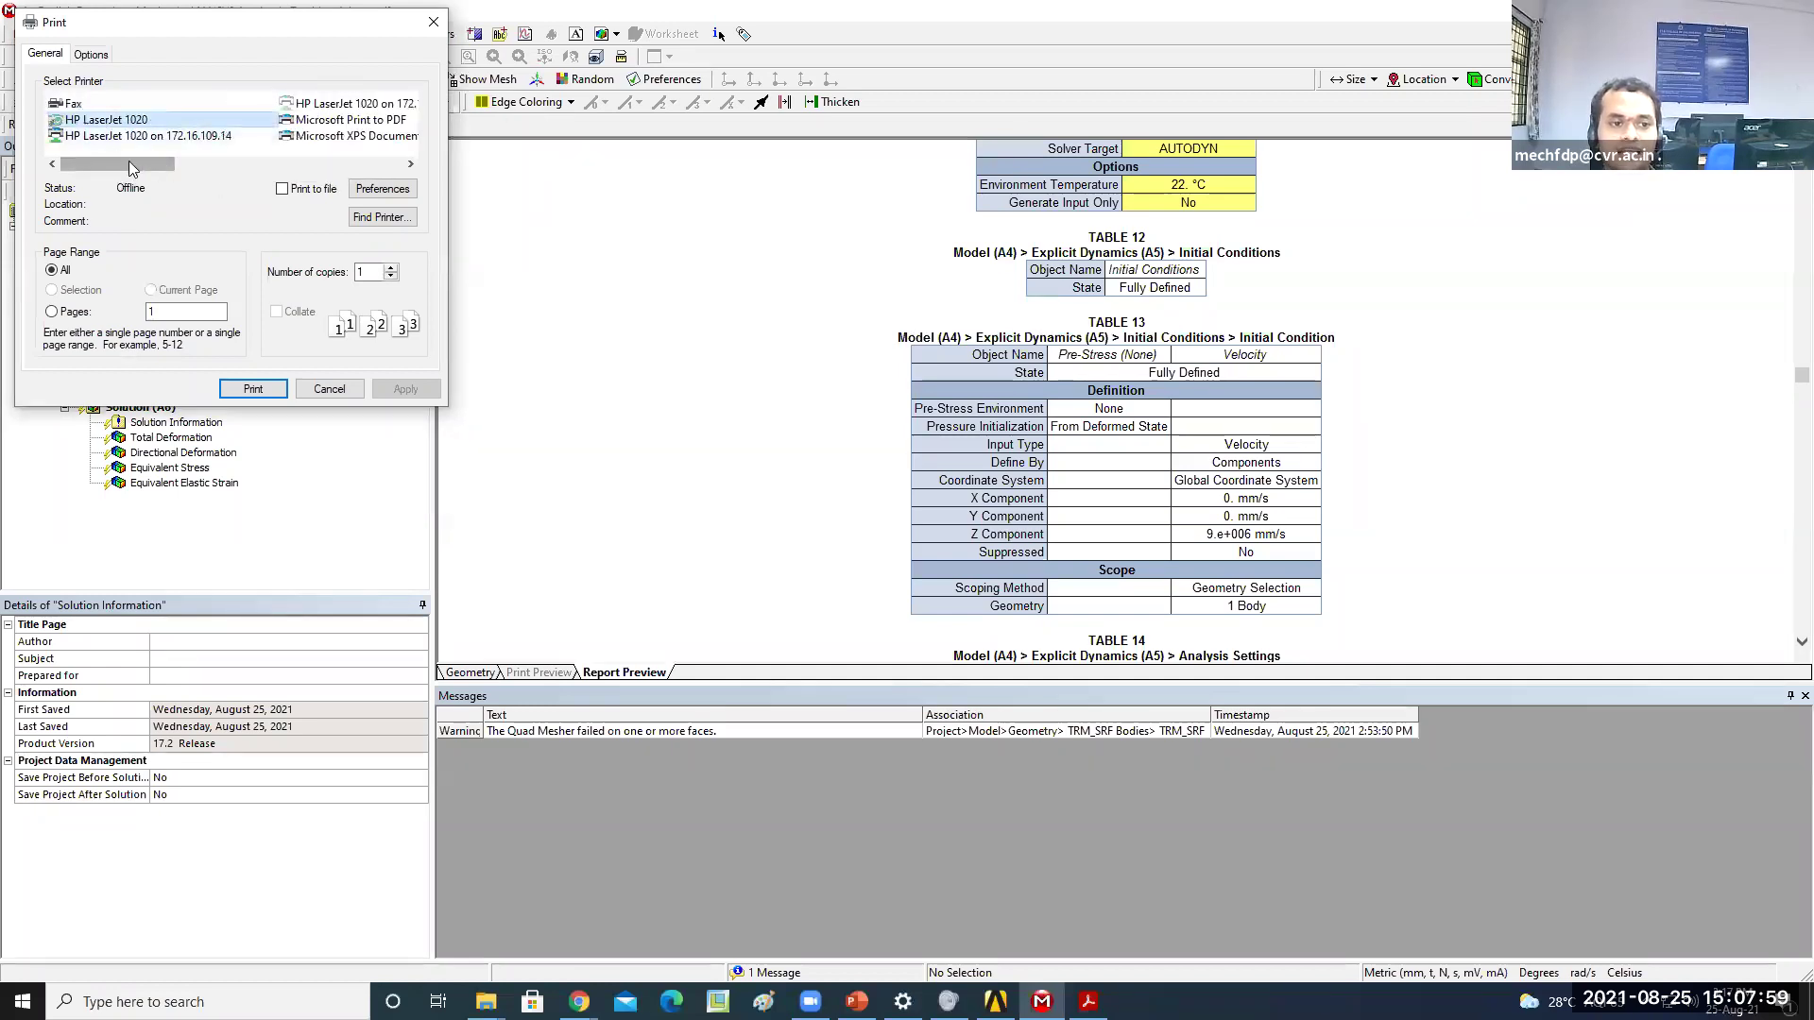
left_click(432, 24)
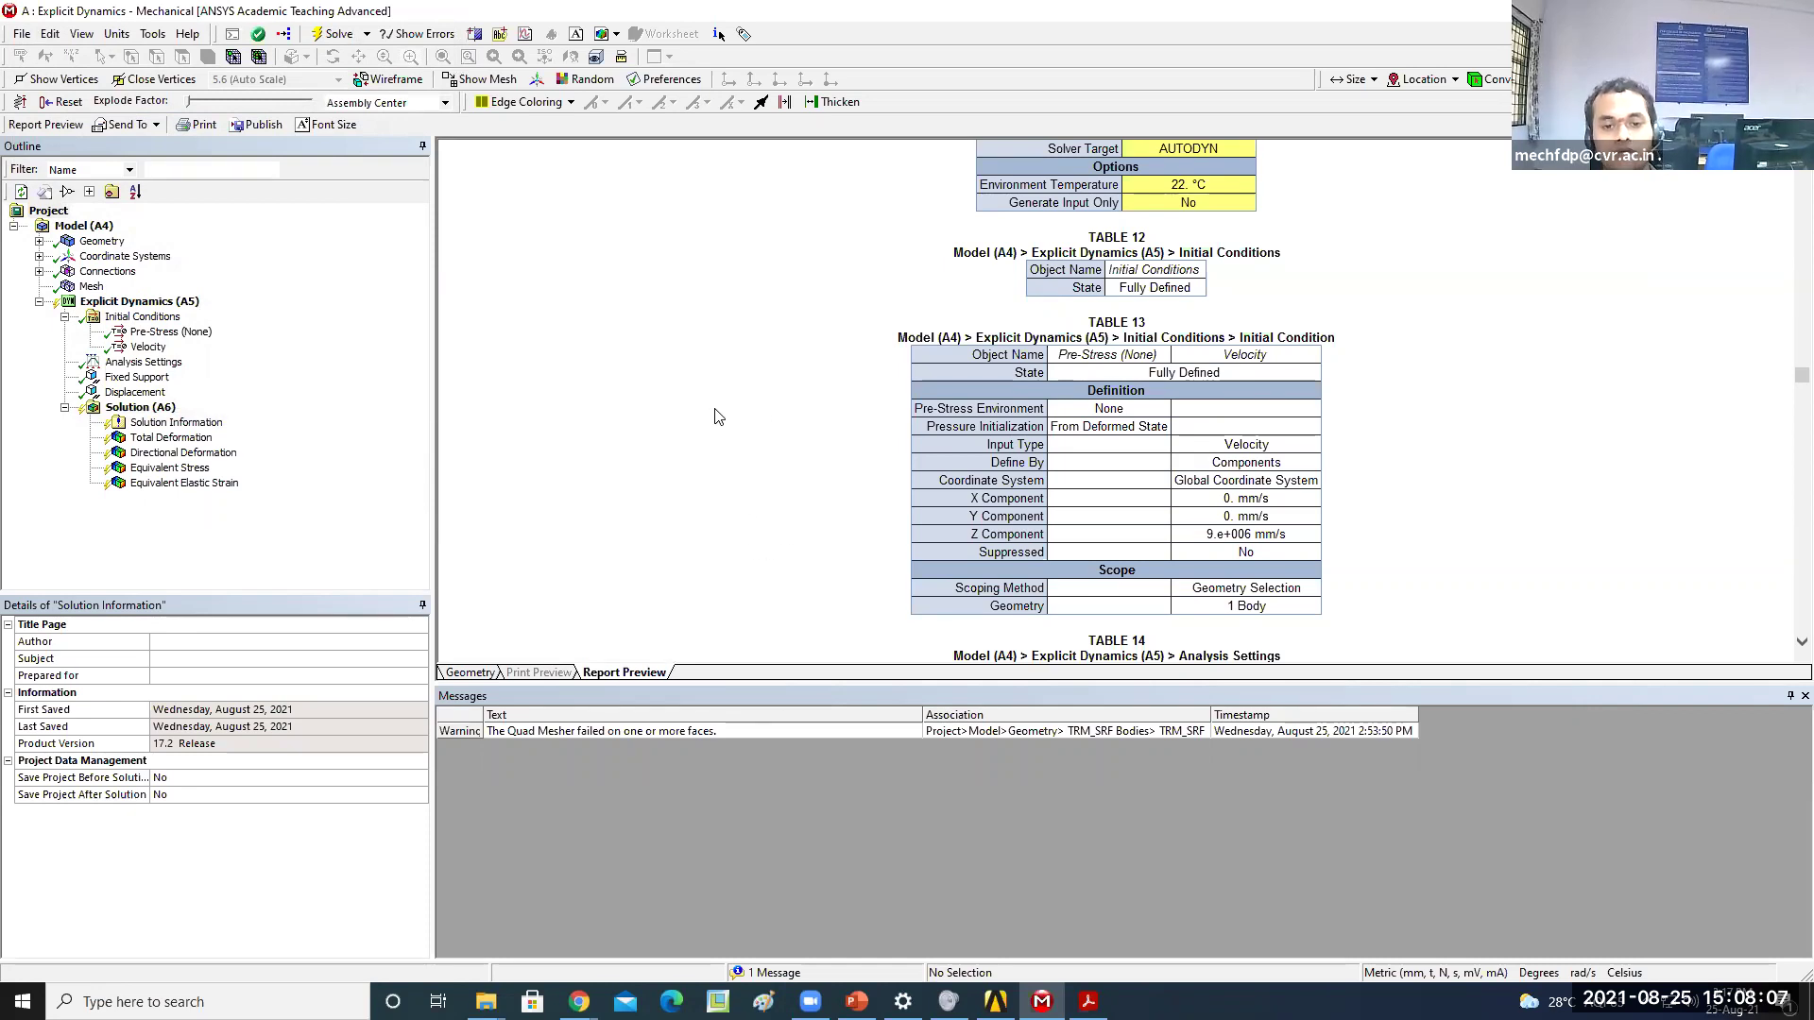
right_click(715, 411)
left_click(761, 685)
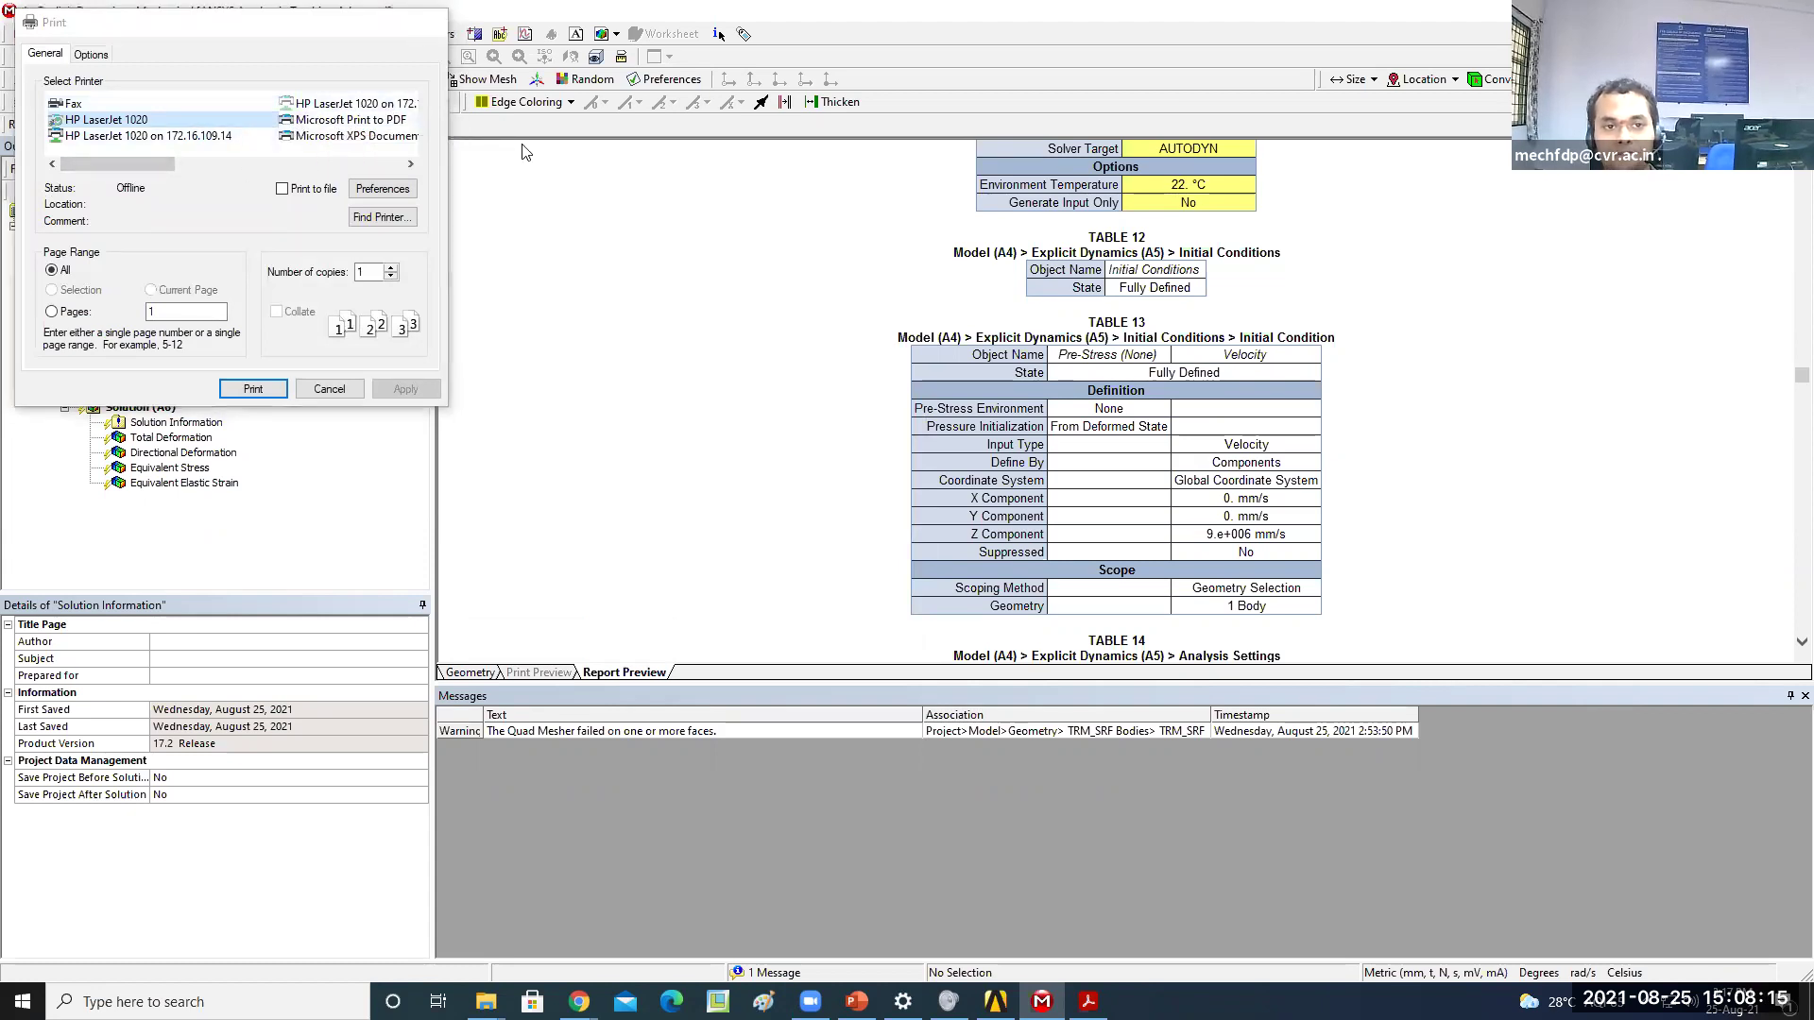
left_click(432, 21)
Read the rest of the report, from the analysis settings through the loads and solution to the material property tables
scroll(749, 483, "down", 5)
scroll(749, 483, "down", 10)
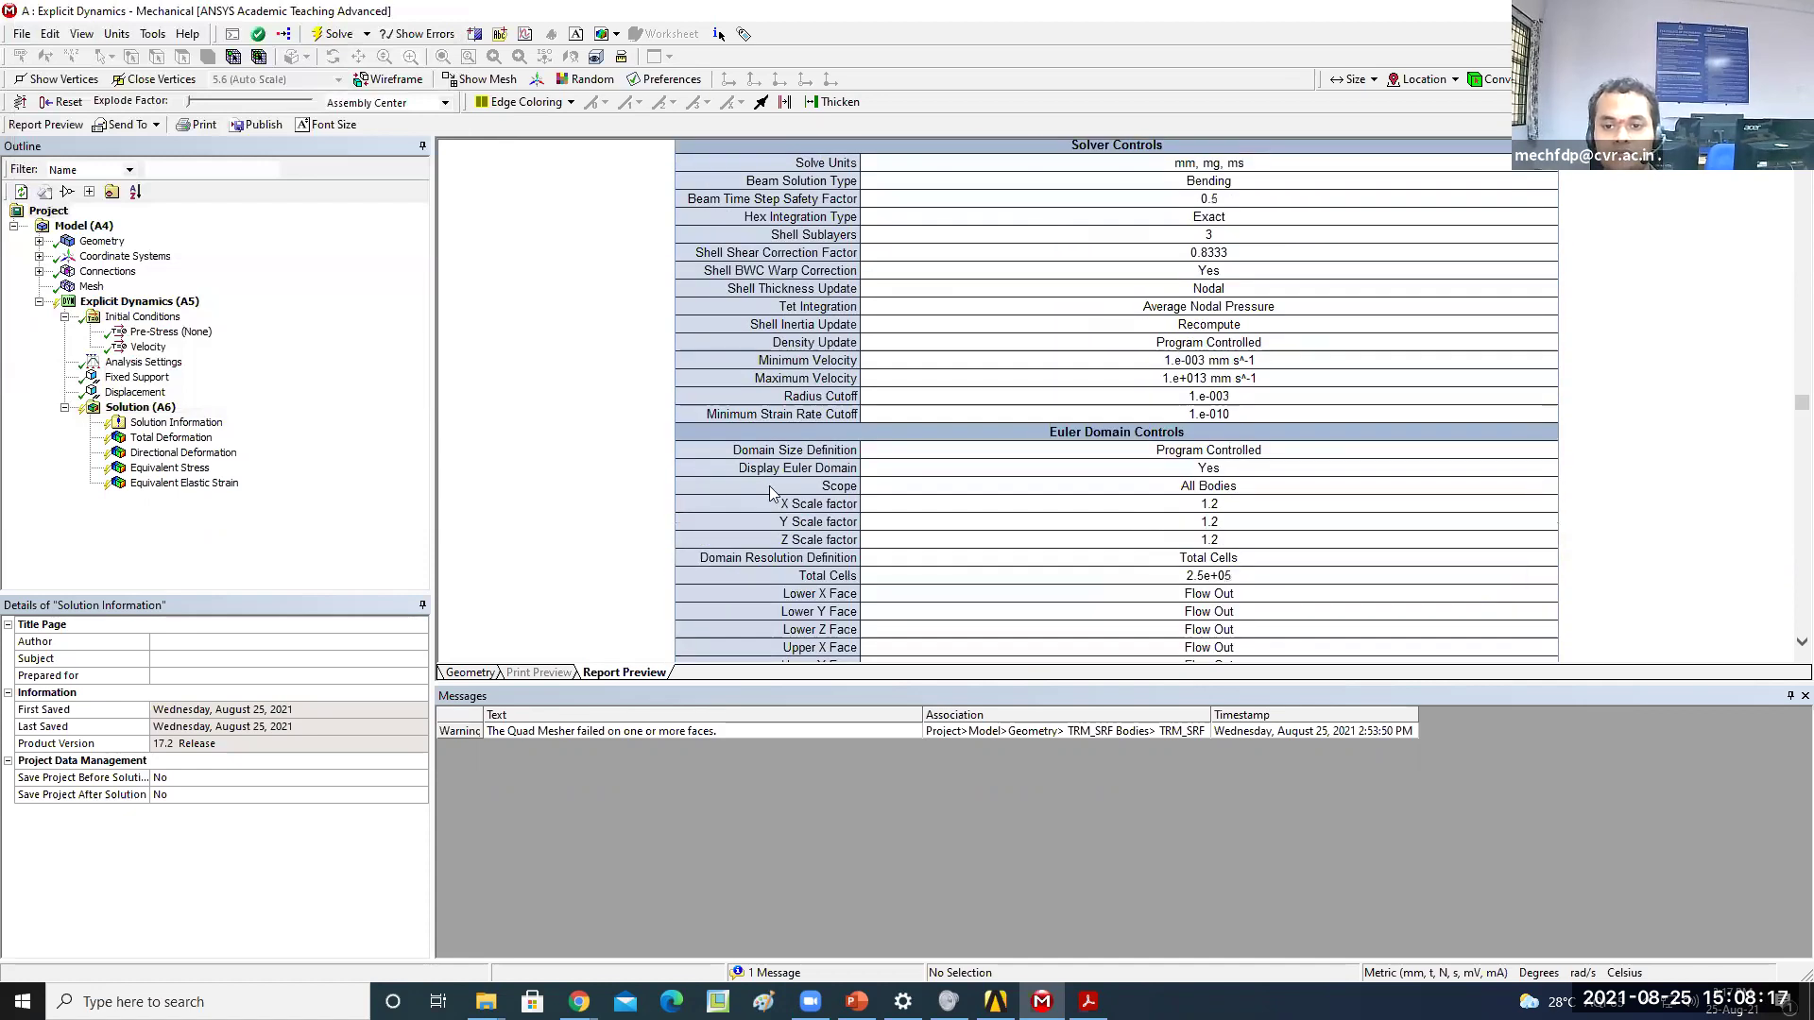
scroll(777, 485, "down", 6)
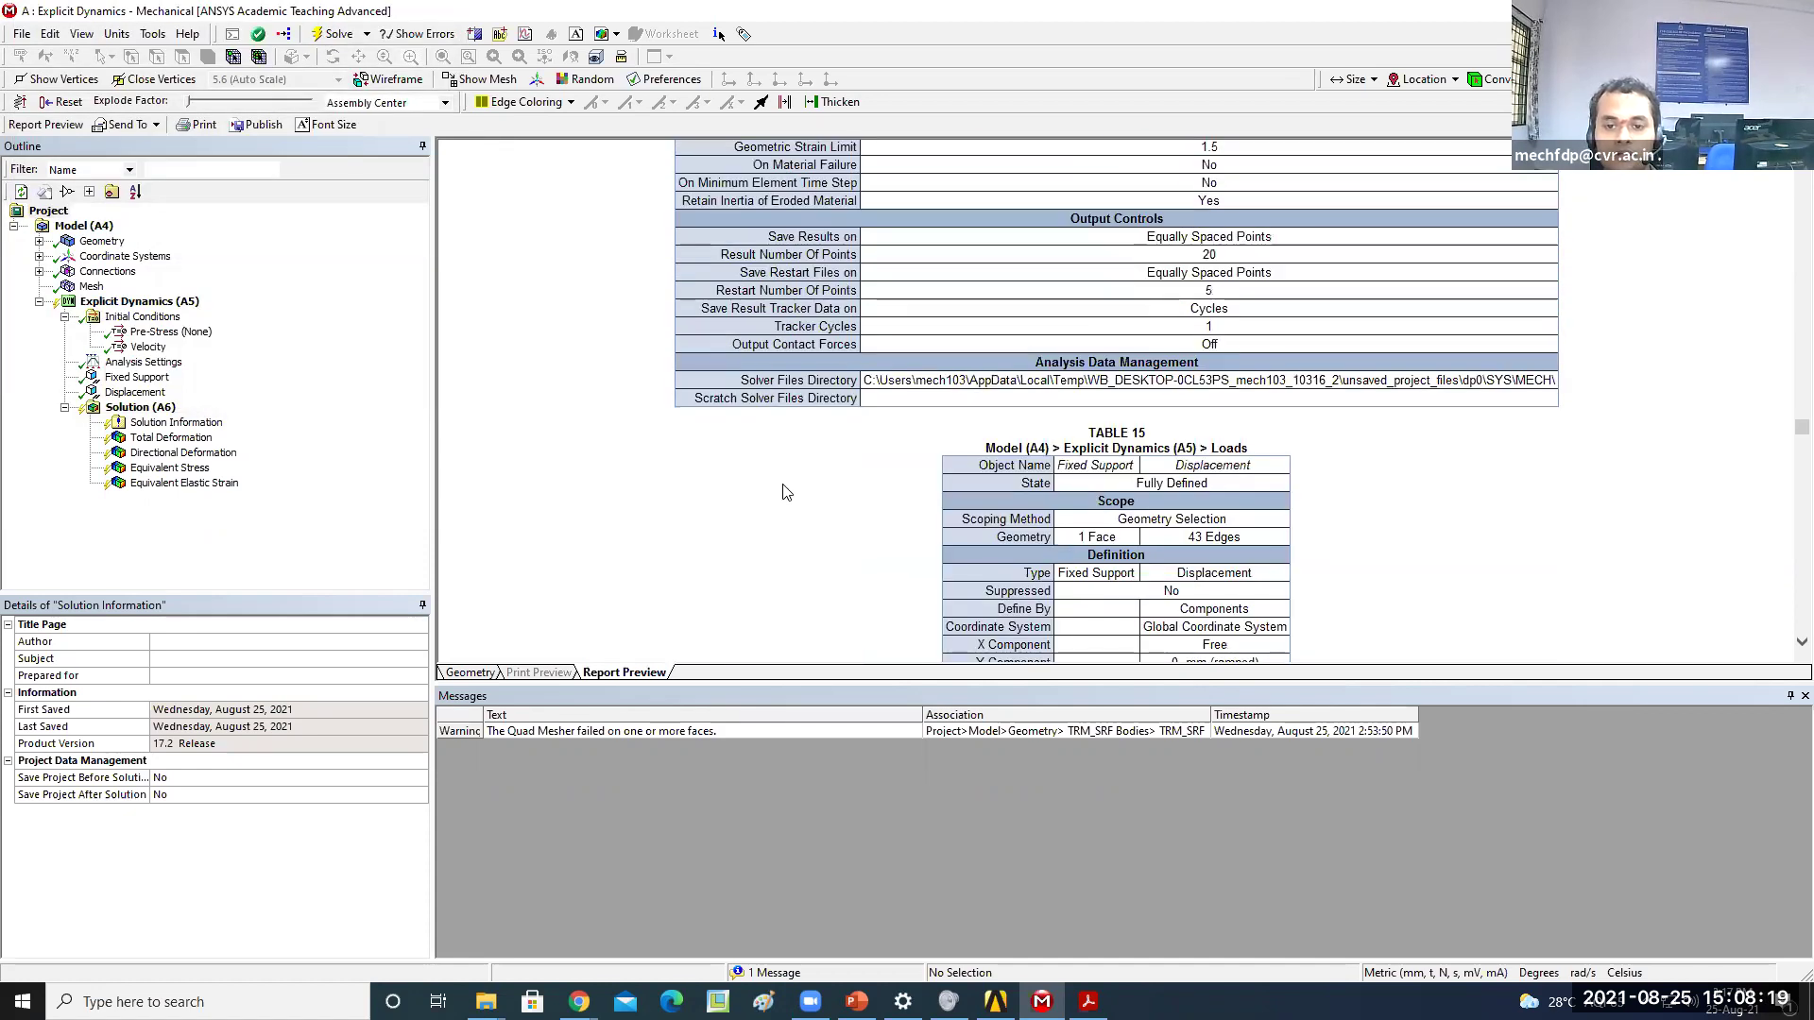
scroll(780, 488, "down", 10)
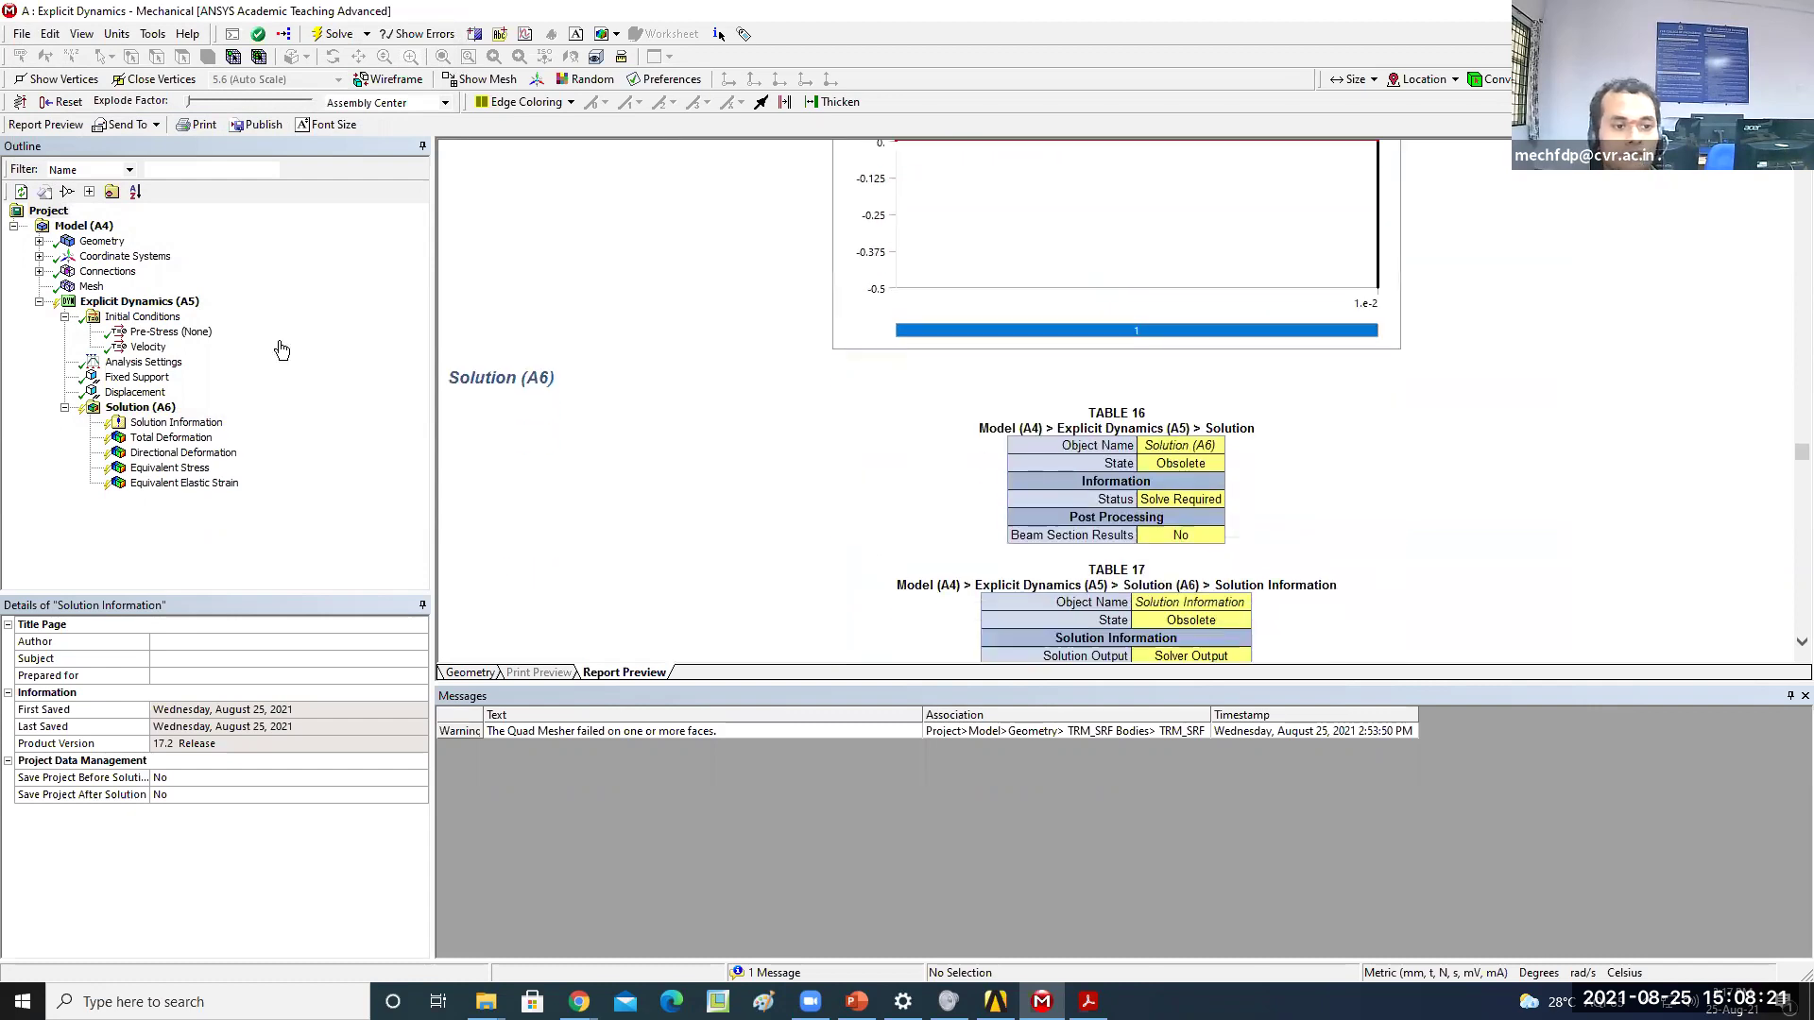
scroll(539, 576, "down", 20)
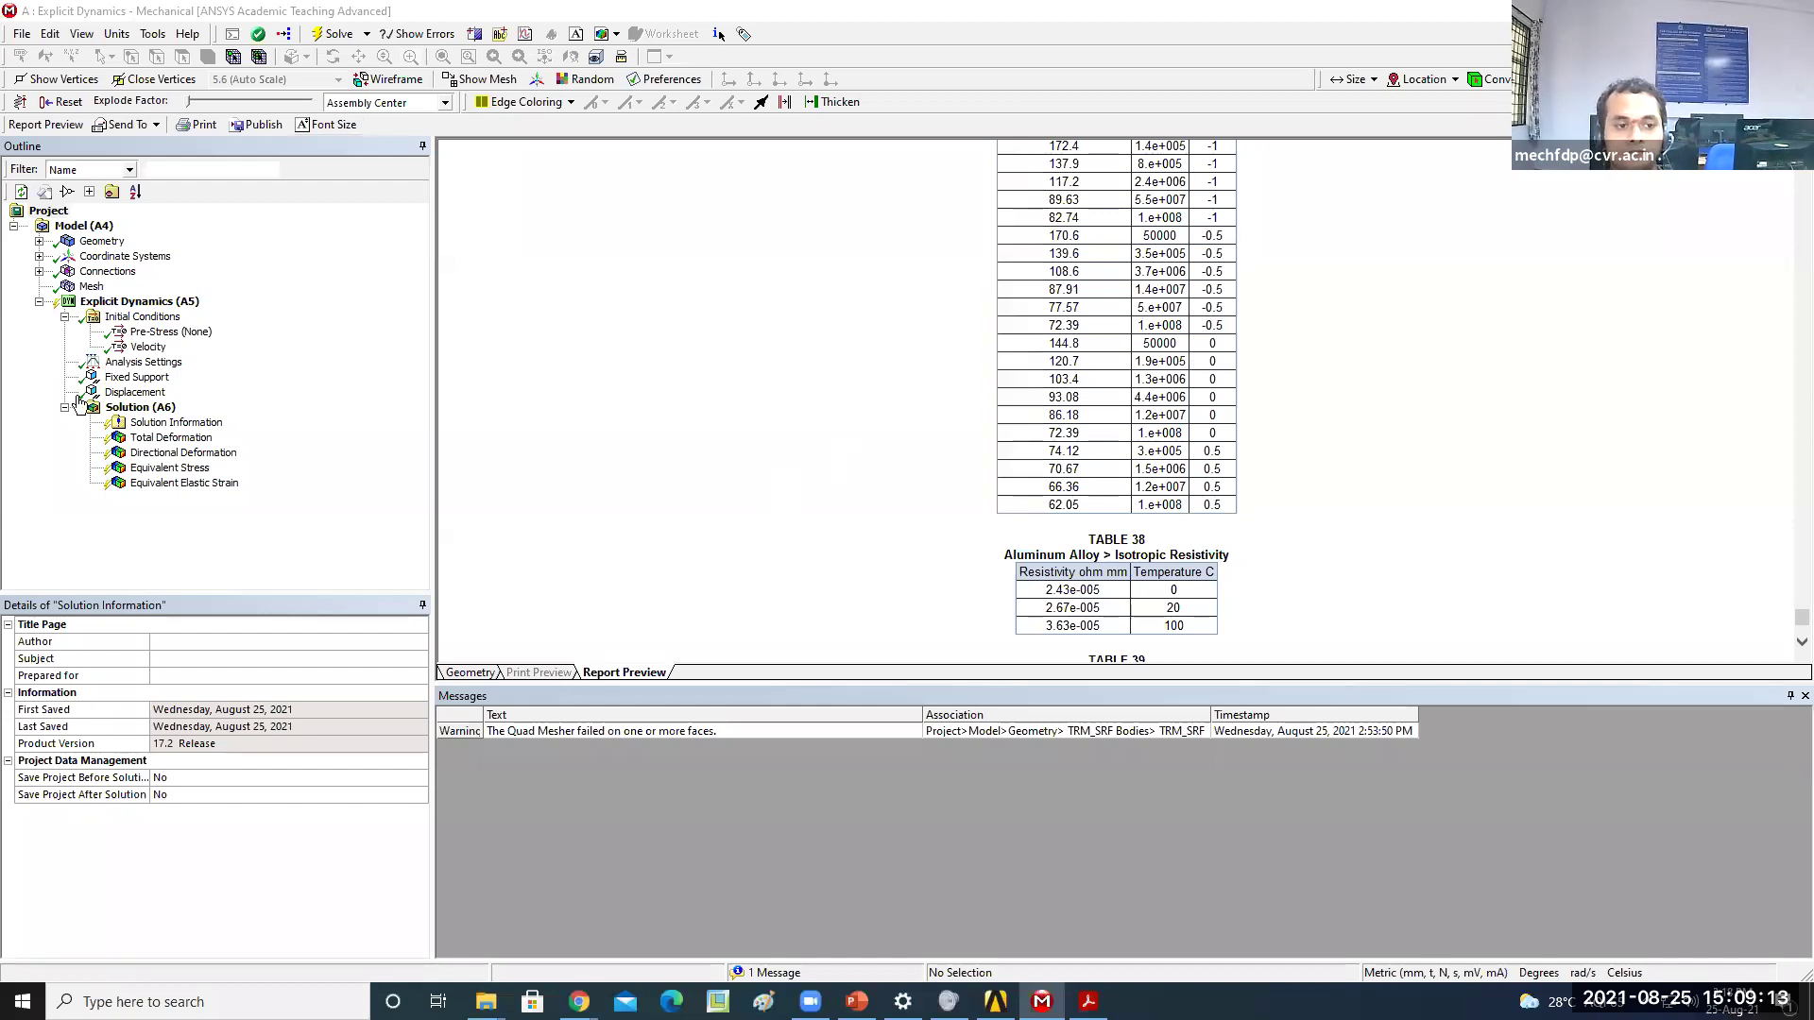
Review the report sections for the displacement, fixed support, solution, solution information and total deformation
left_click(132, 393)
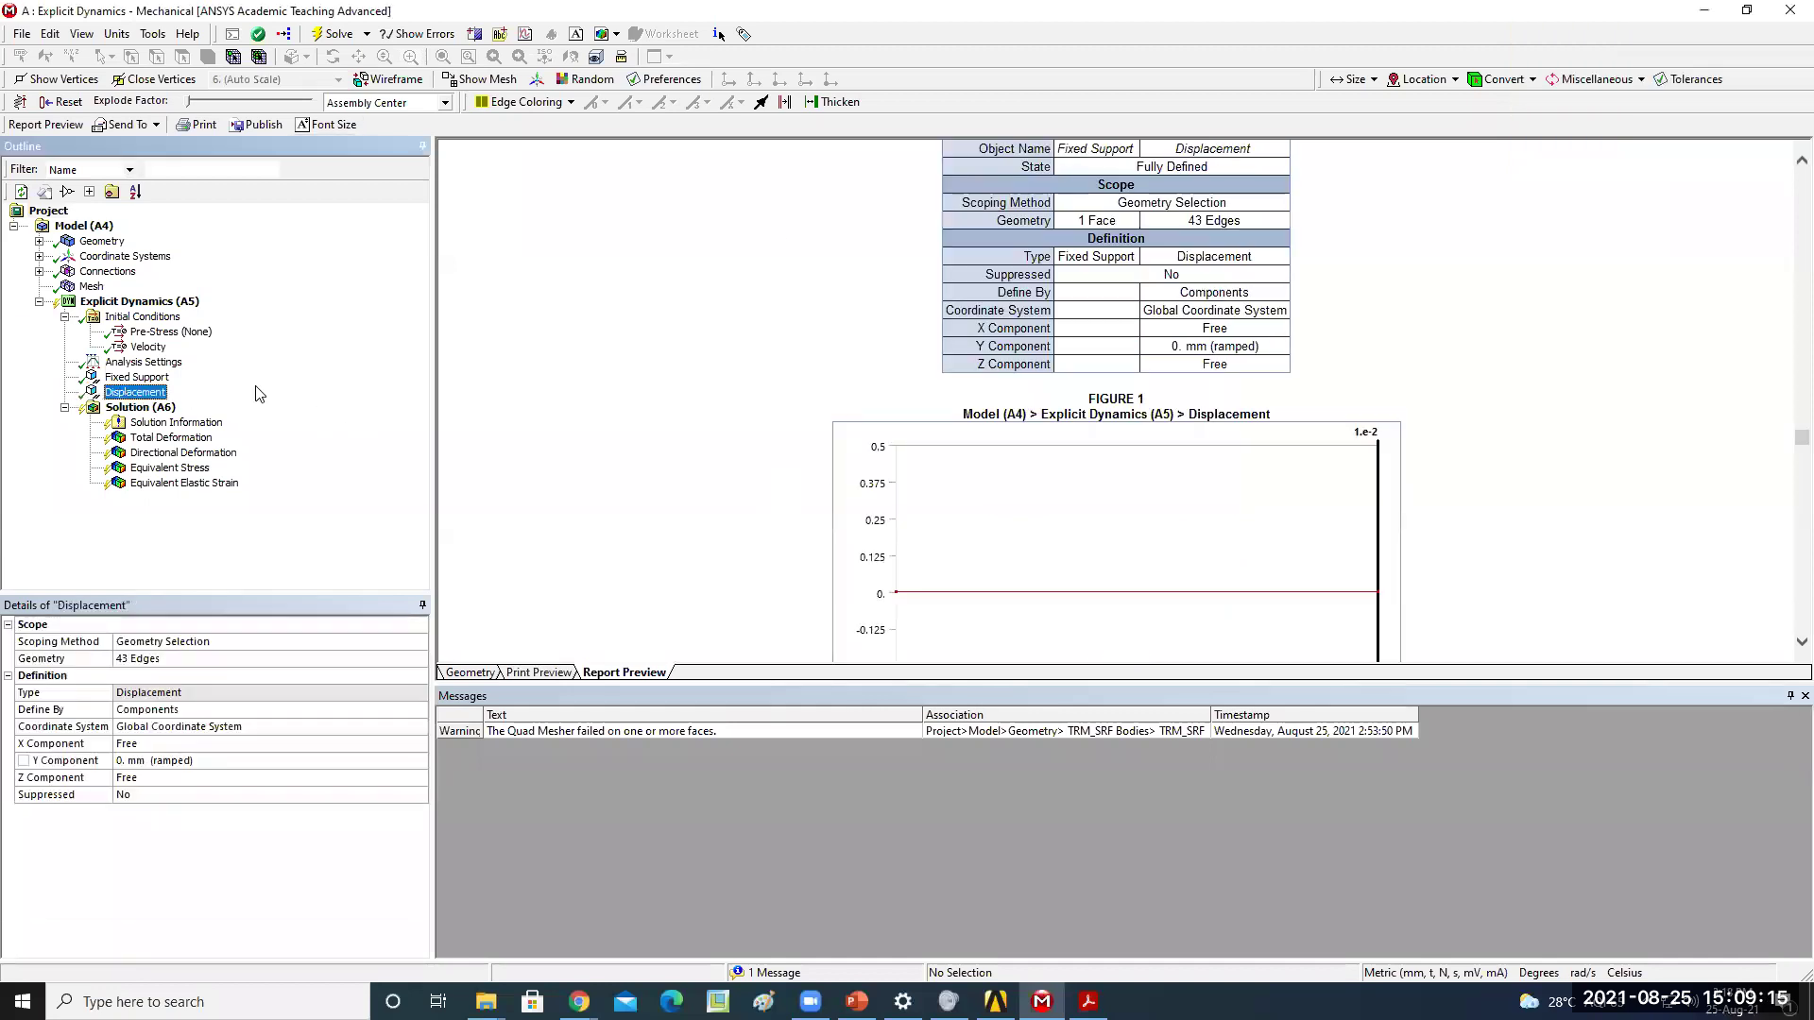
left_click(137, 377)
left_click(142, 408)
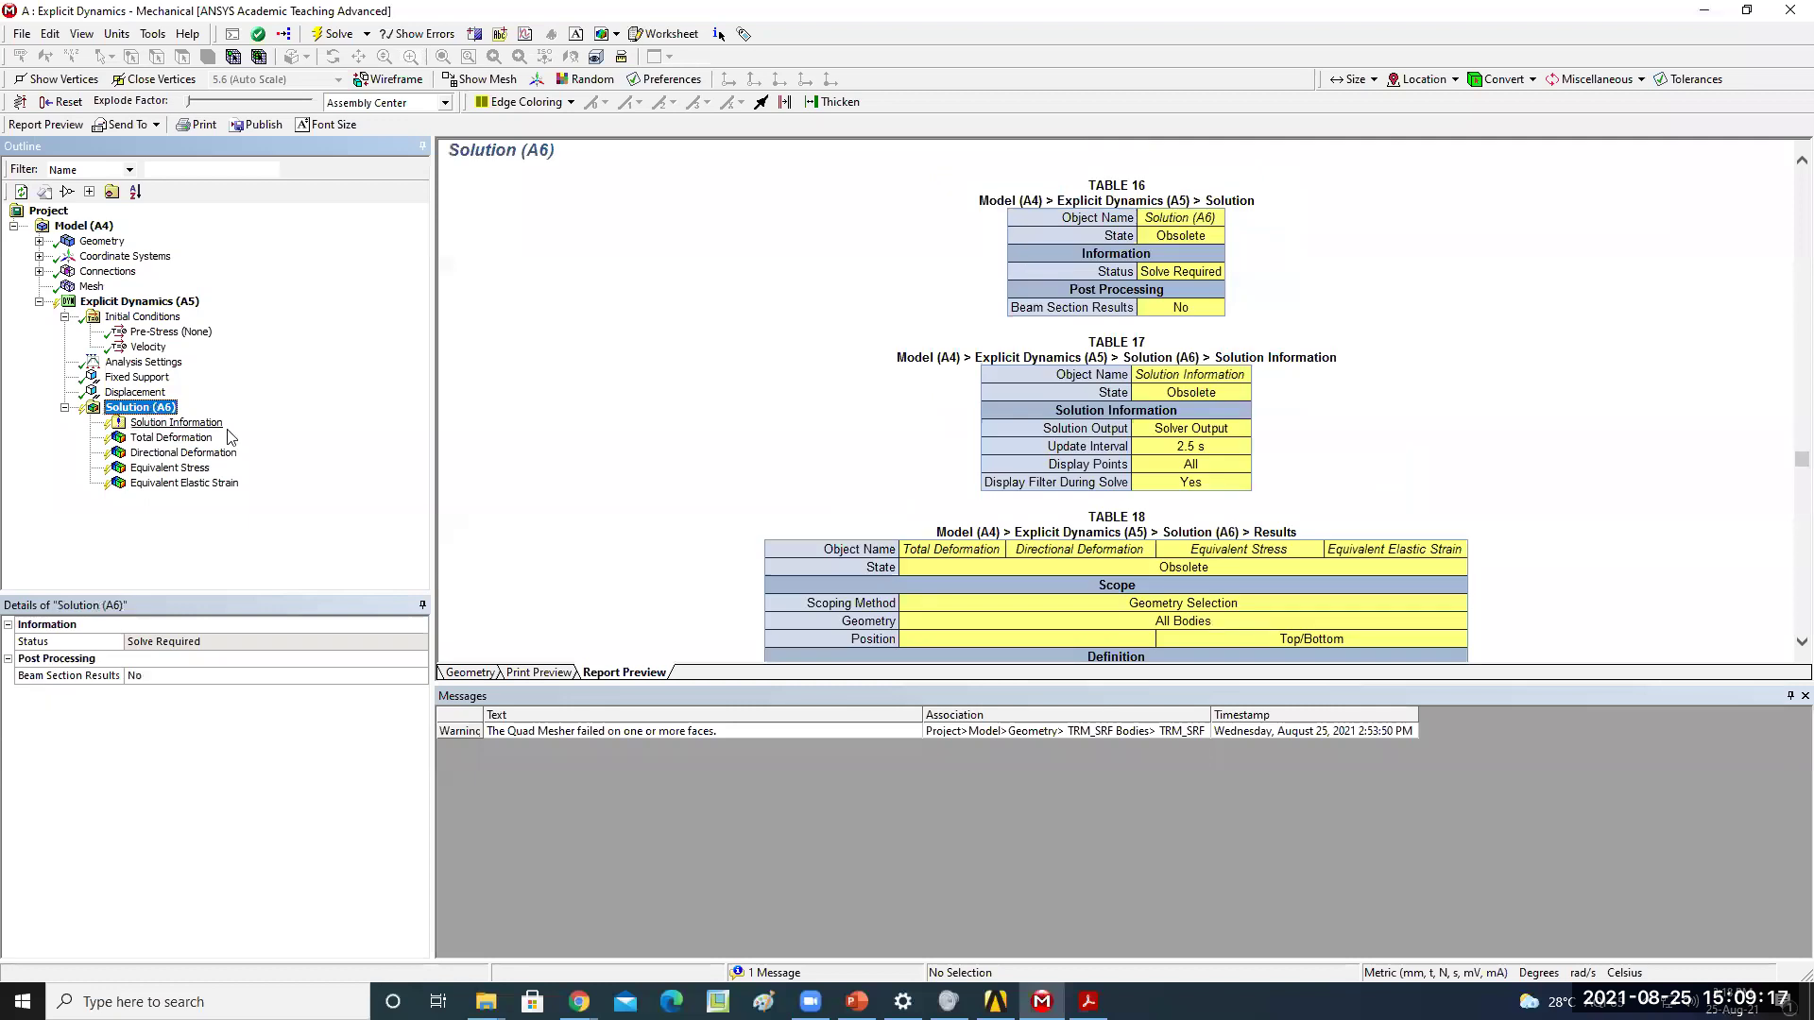
left_click(194, 425)
left_click(182, 439)
left_click(179, 423)
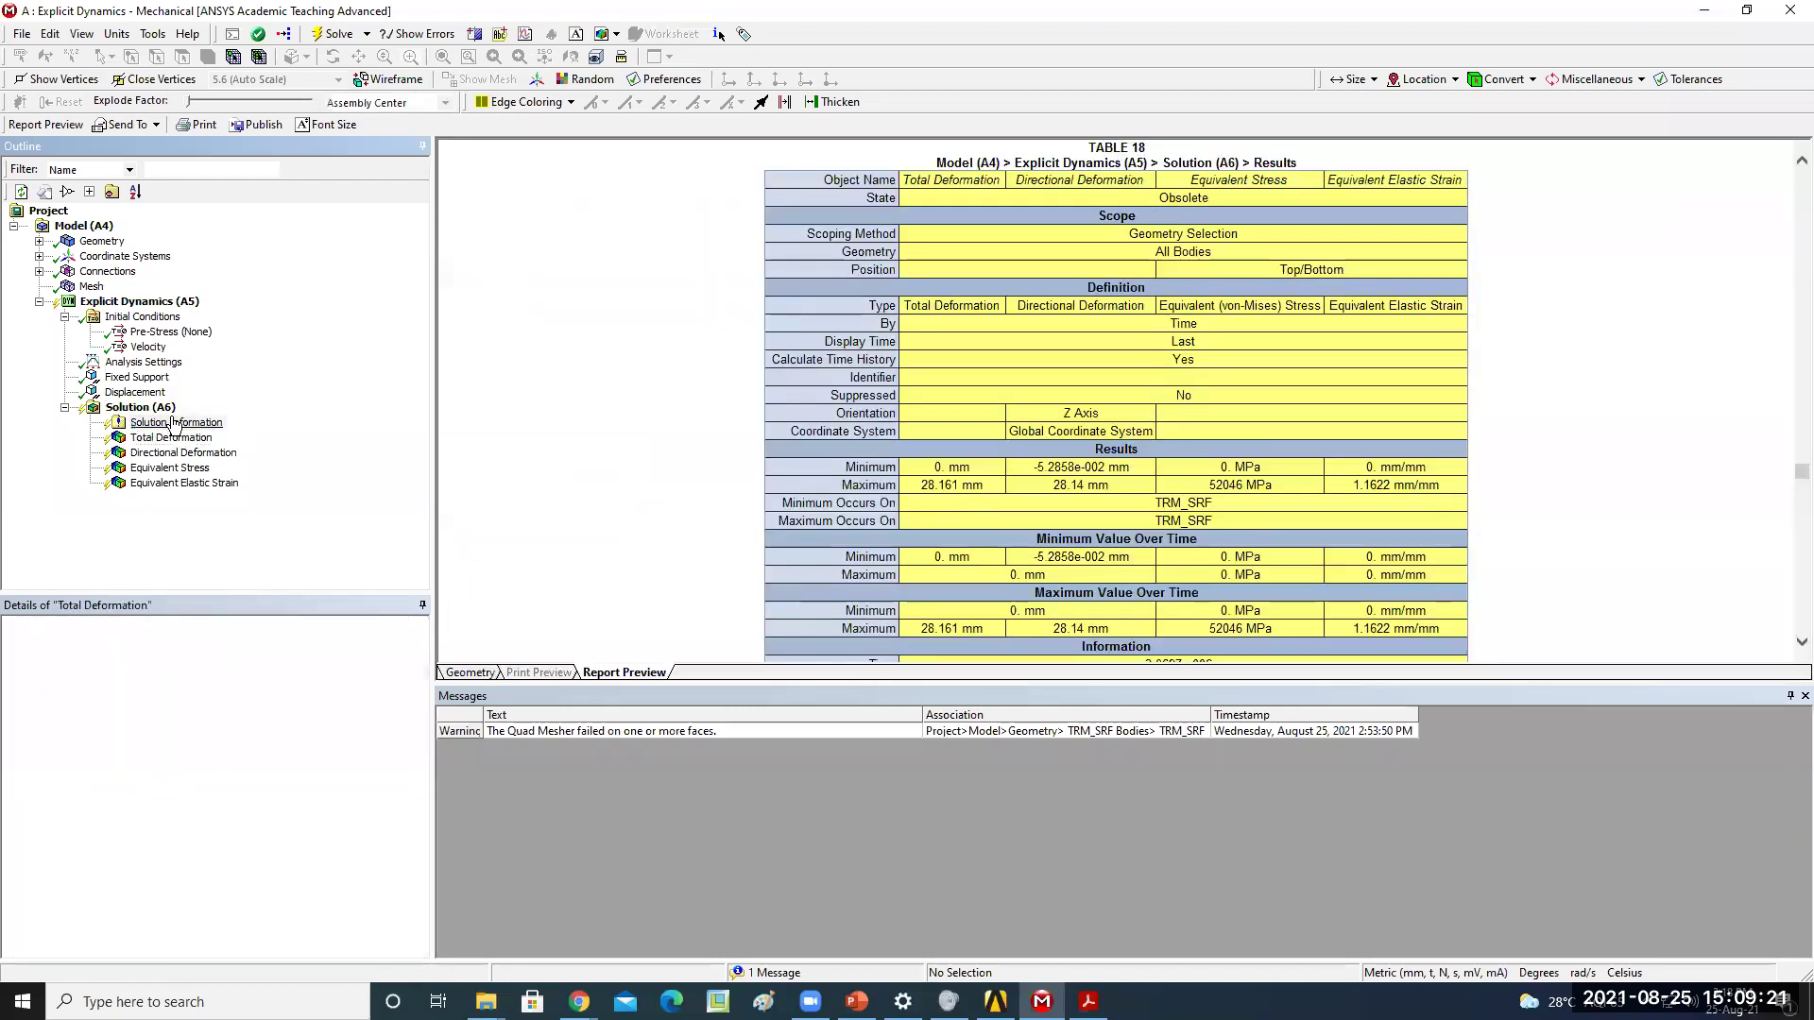
Review the velocity and pre-stress initial conditions and the types of initial condition that can be inserted
left_click(149, 349)
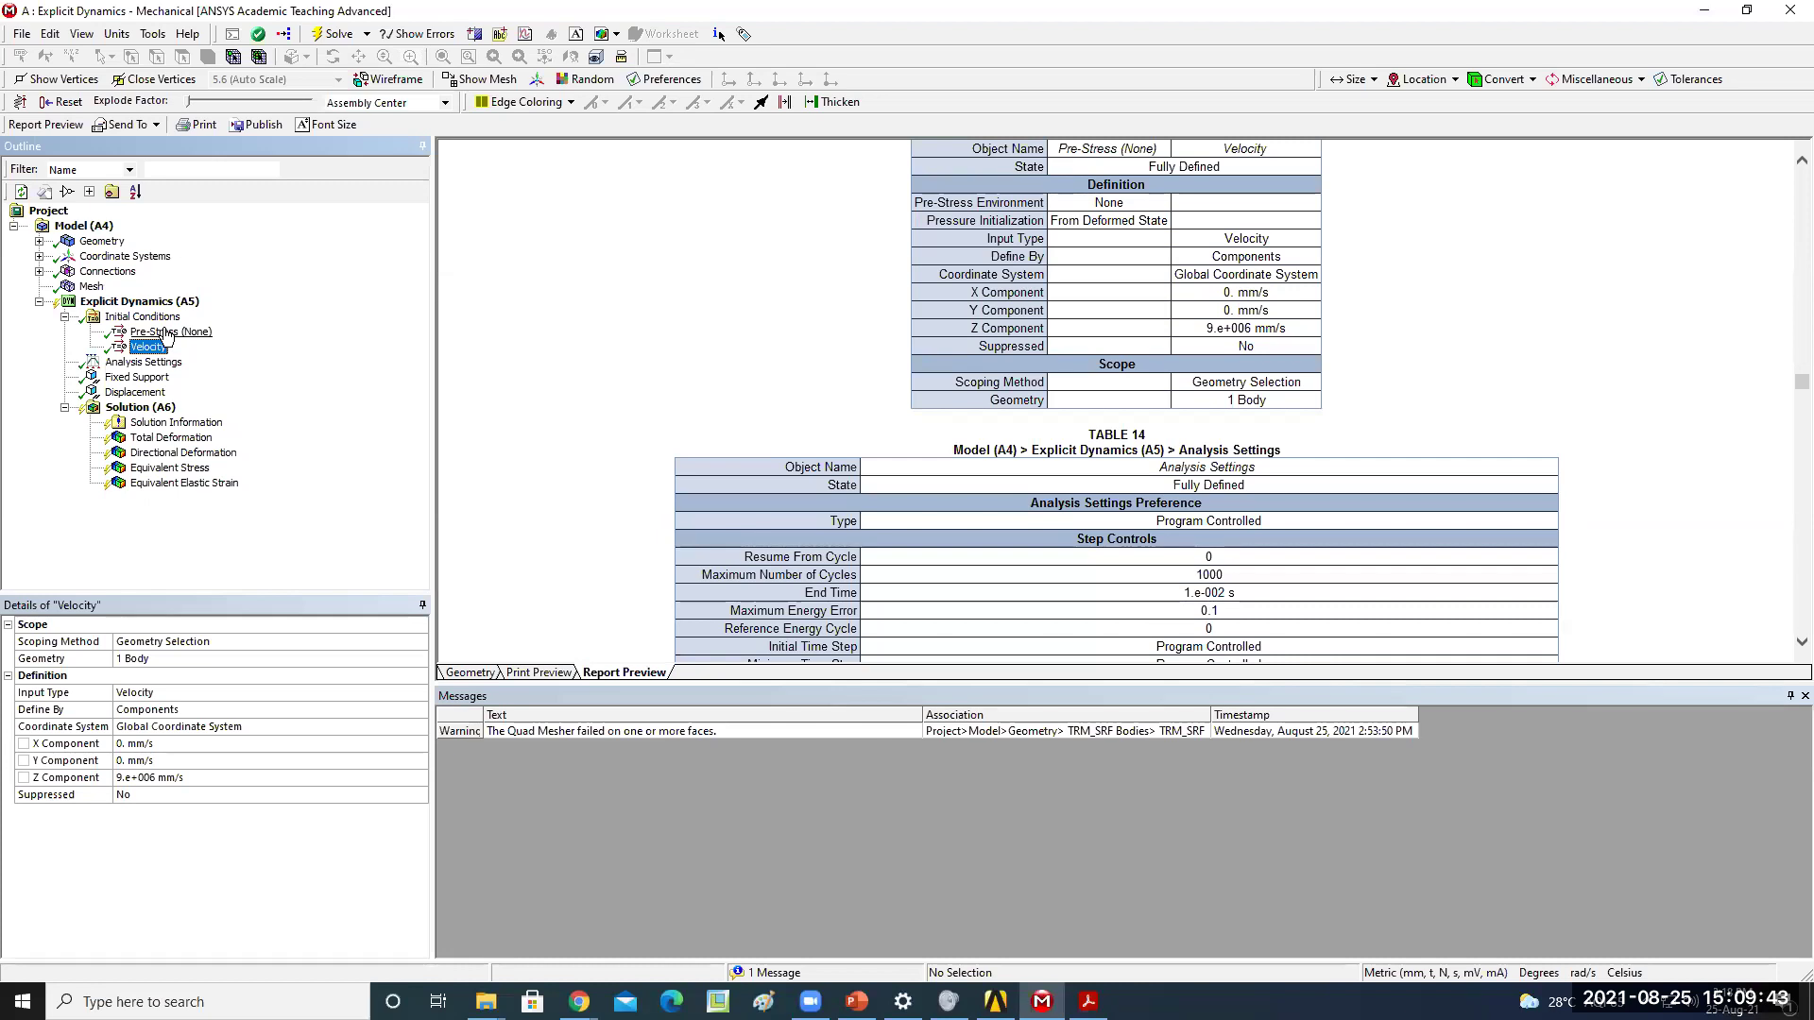
left_click(170, 331)
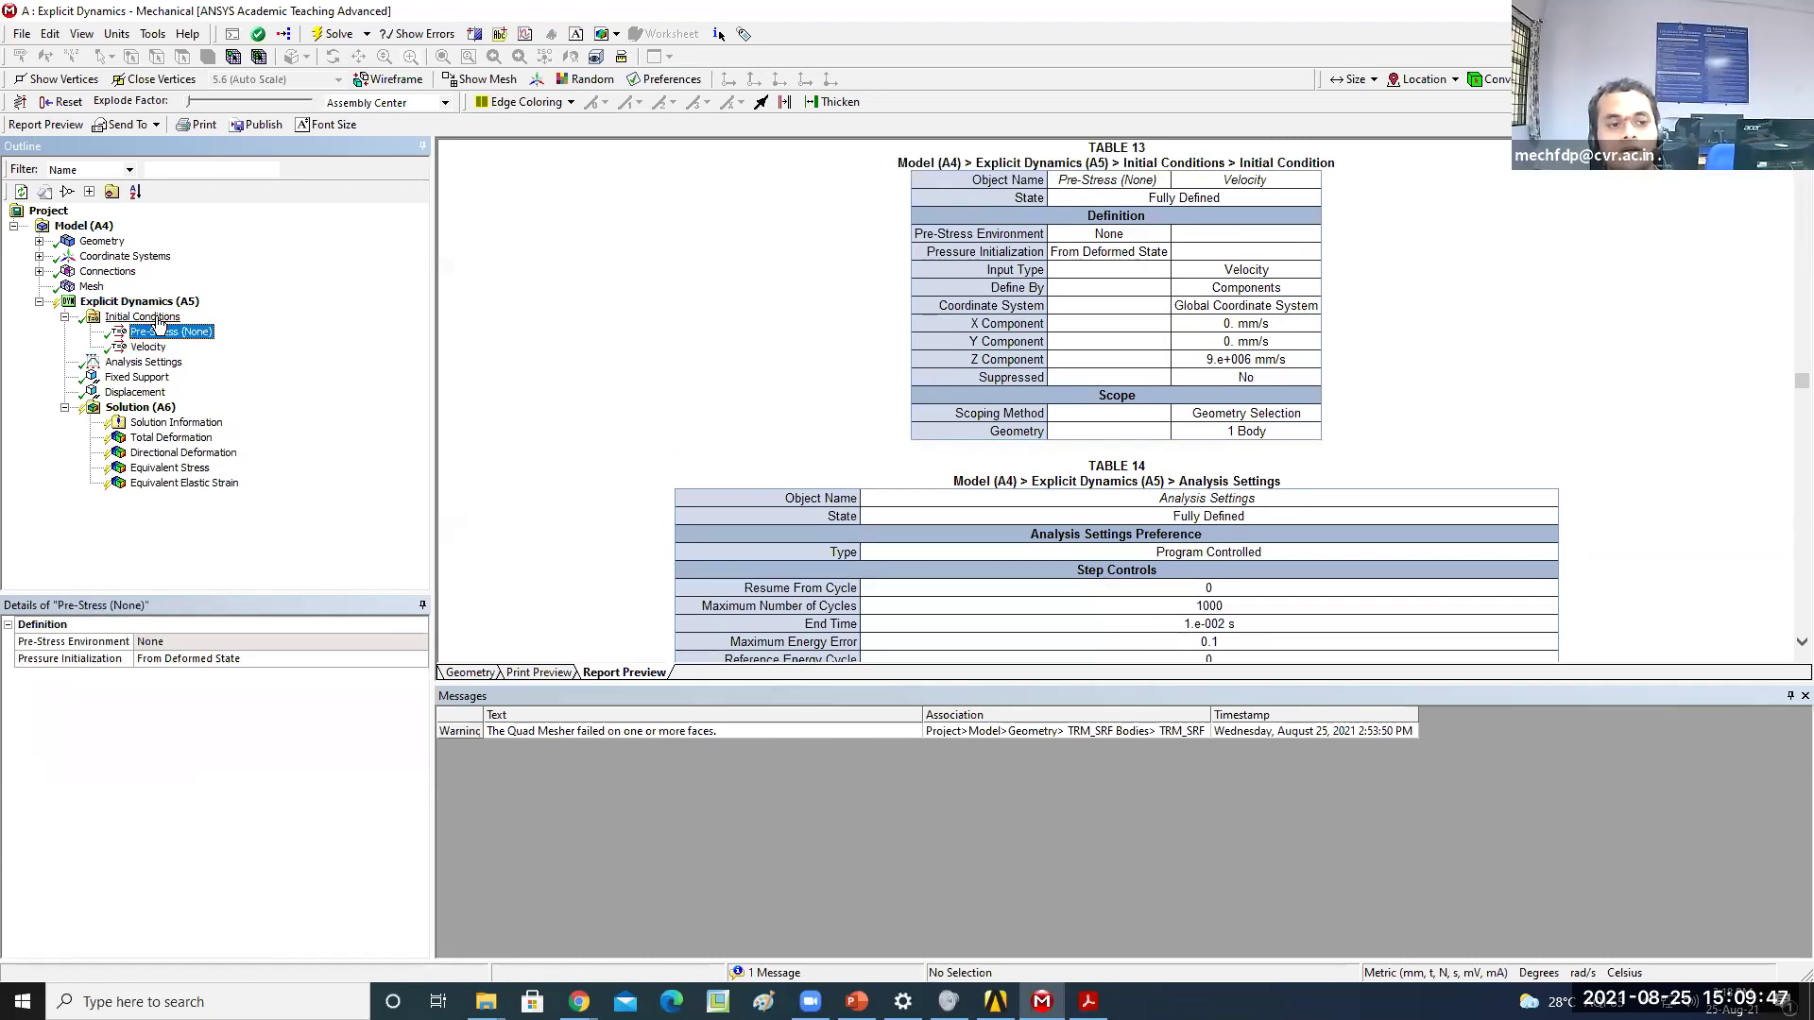
right_click(156, 318)
mouse_move(206, 327)
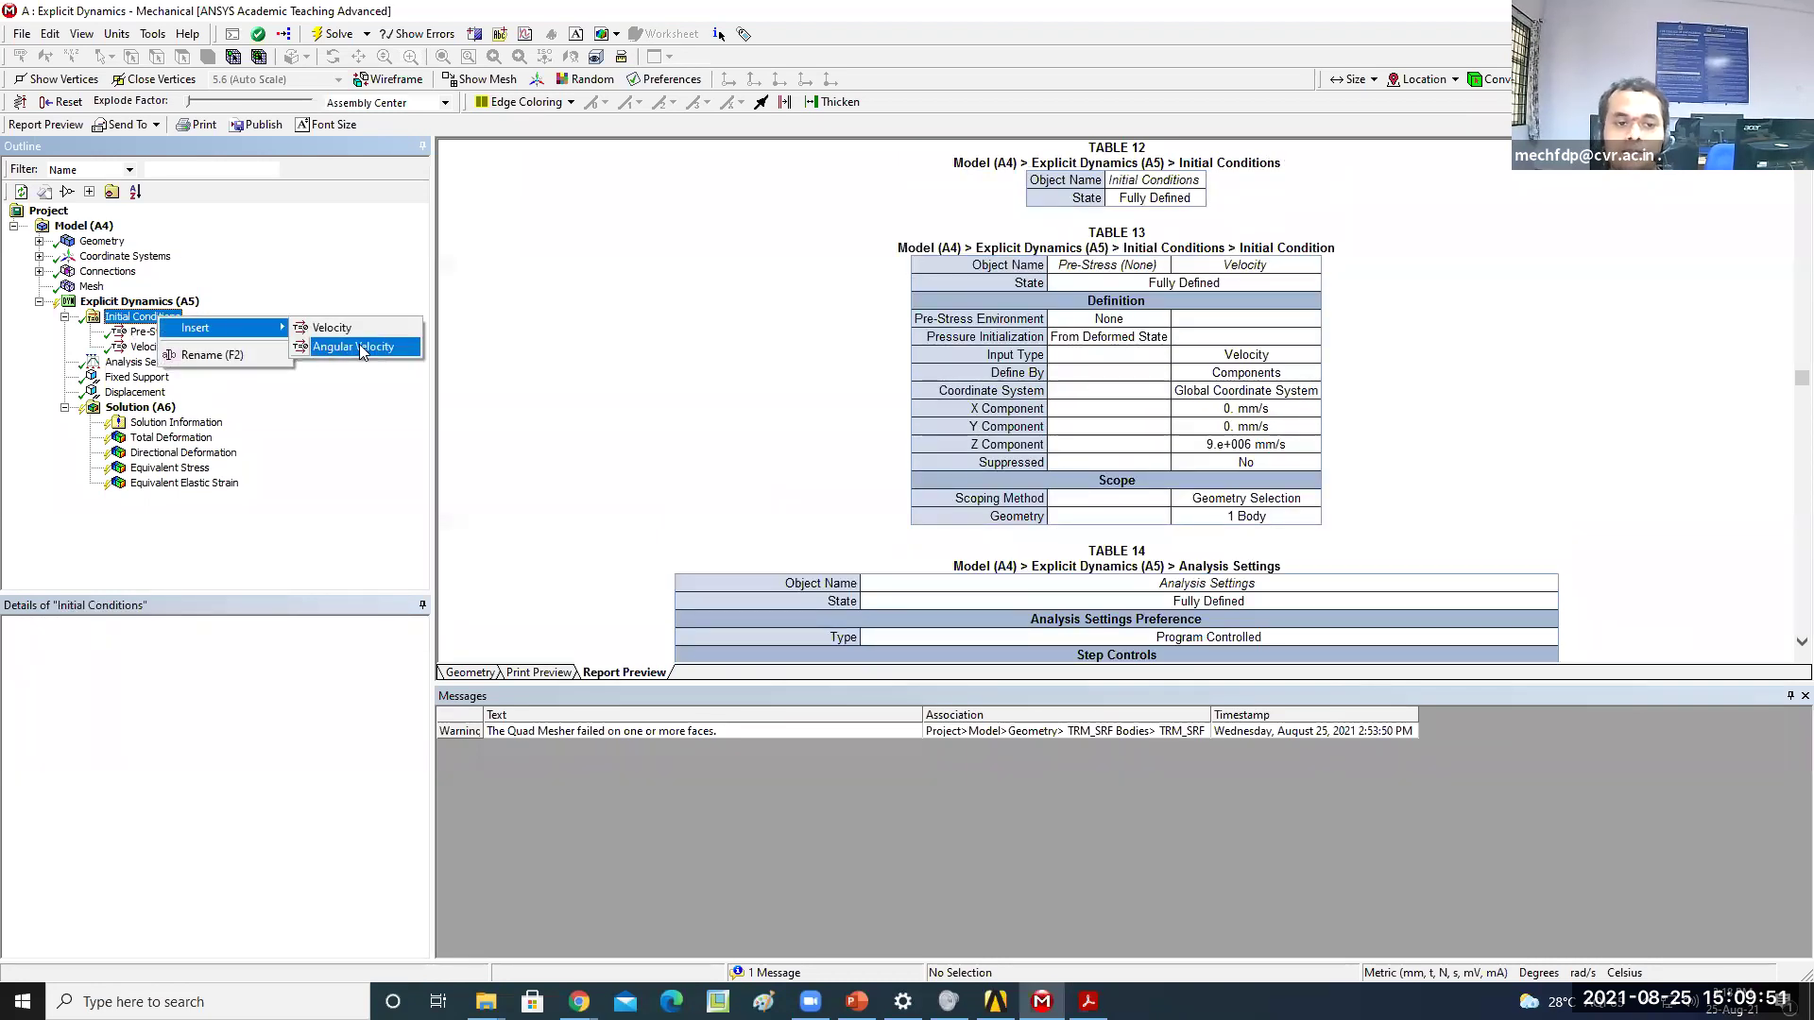
left_click(364, 407)
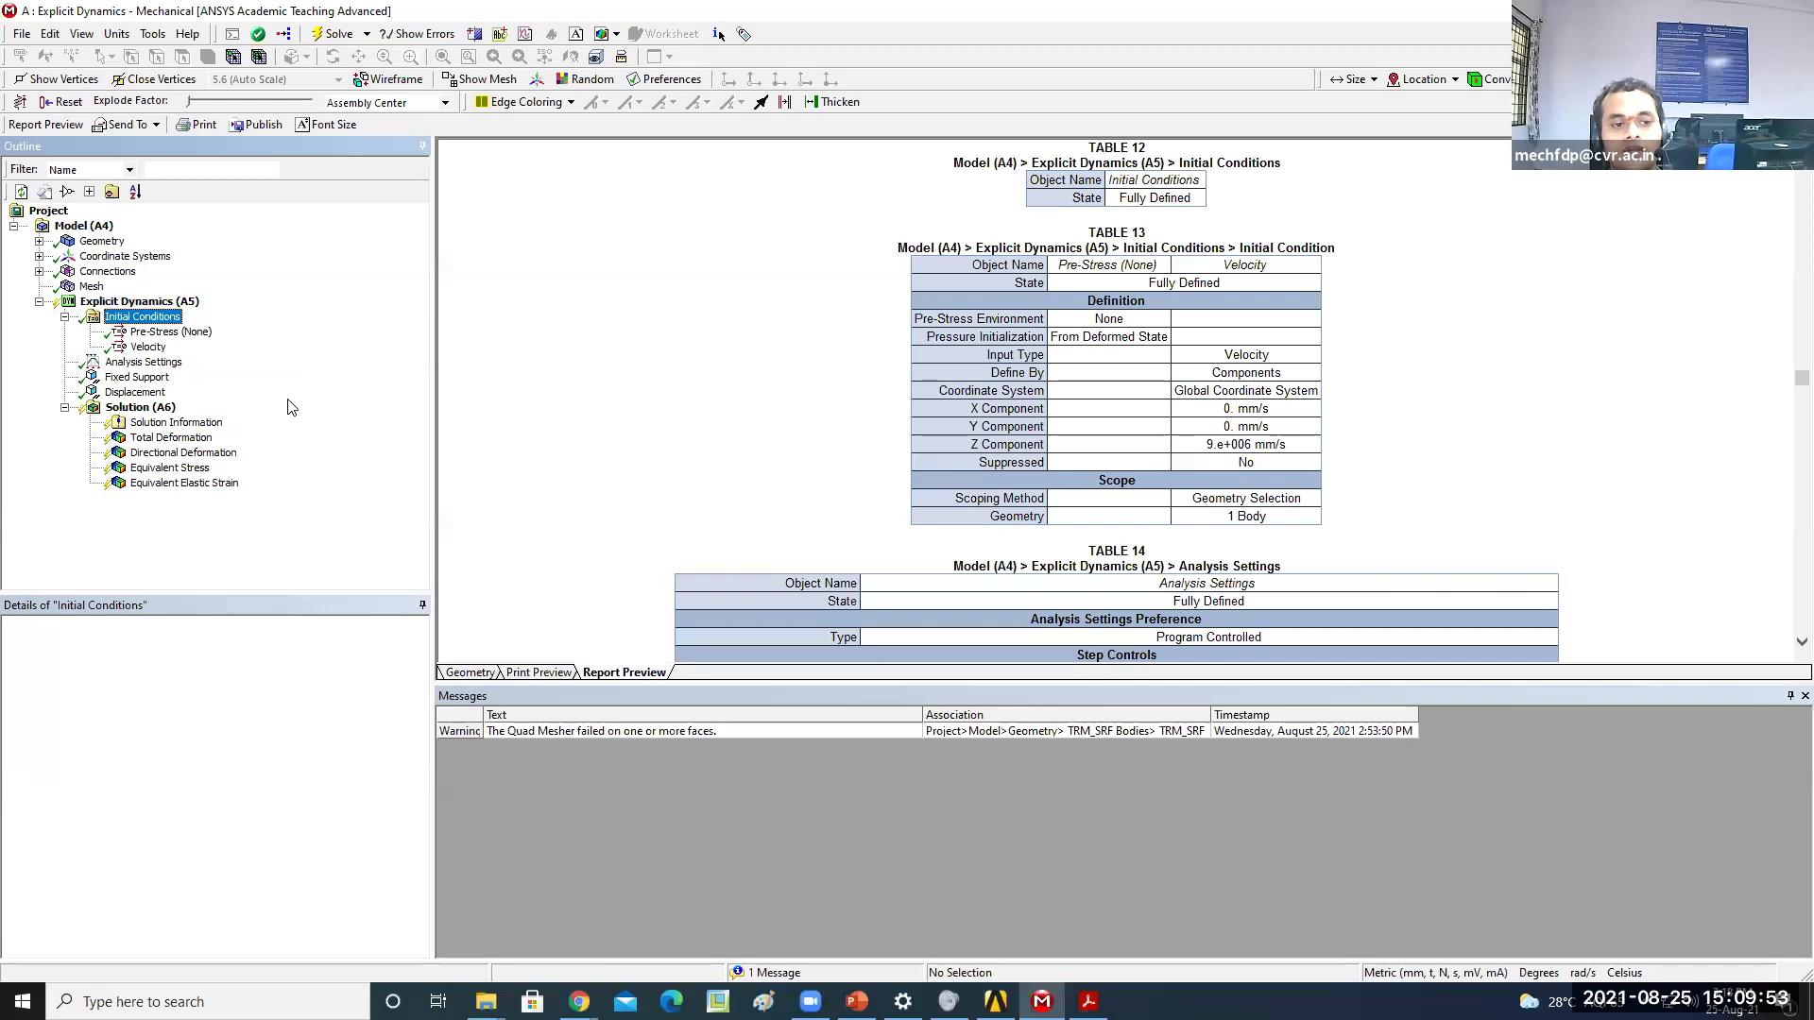
Review the loads and supports that can be inserted into the Explicit Dynamics analysis
right_click(143, 379)
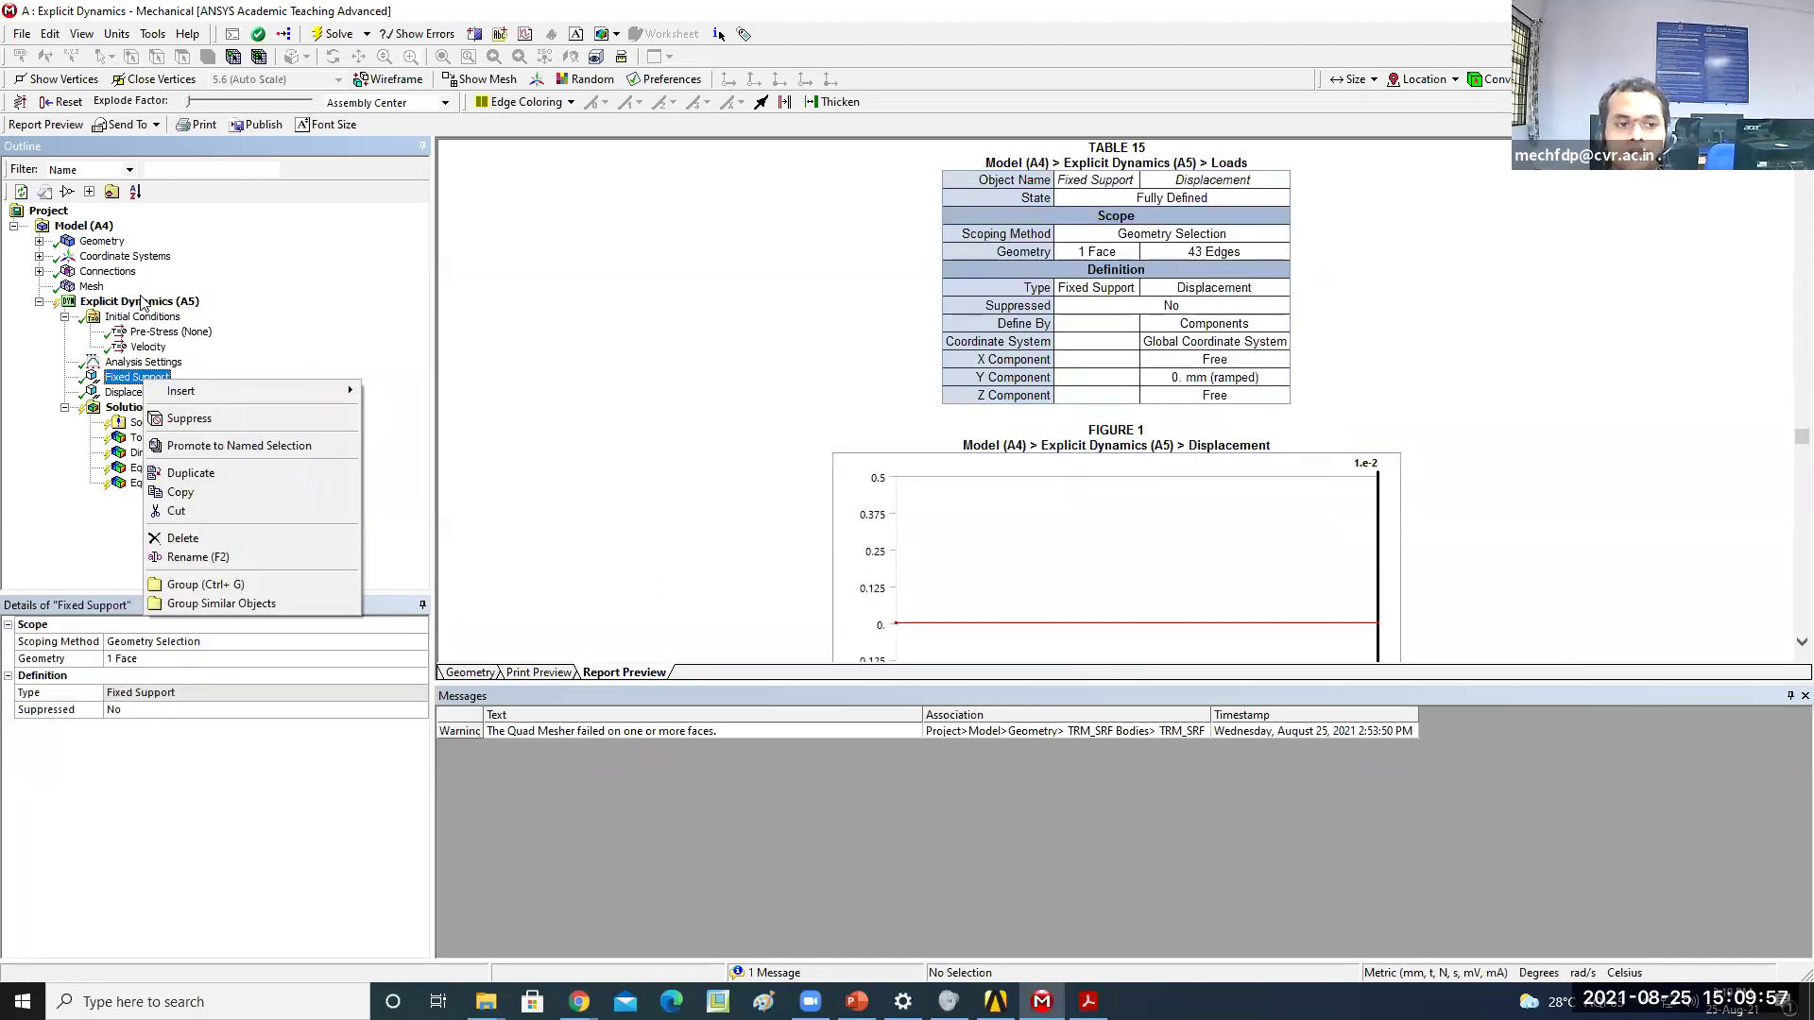
right_click(142, 302)
mouse_move(227, 309)
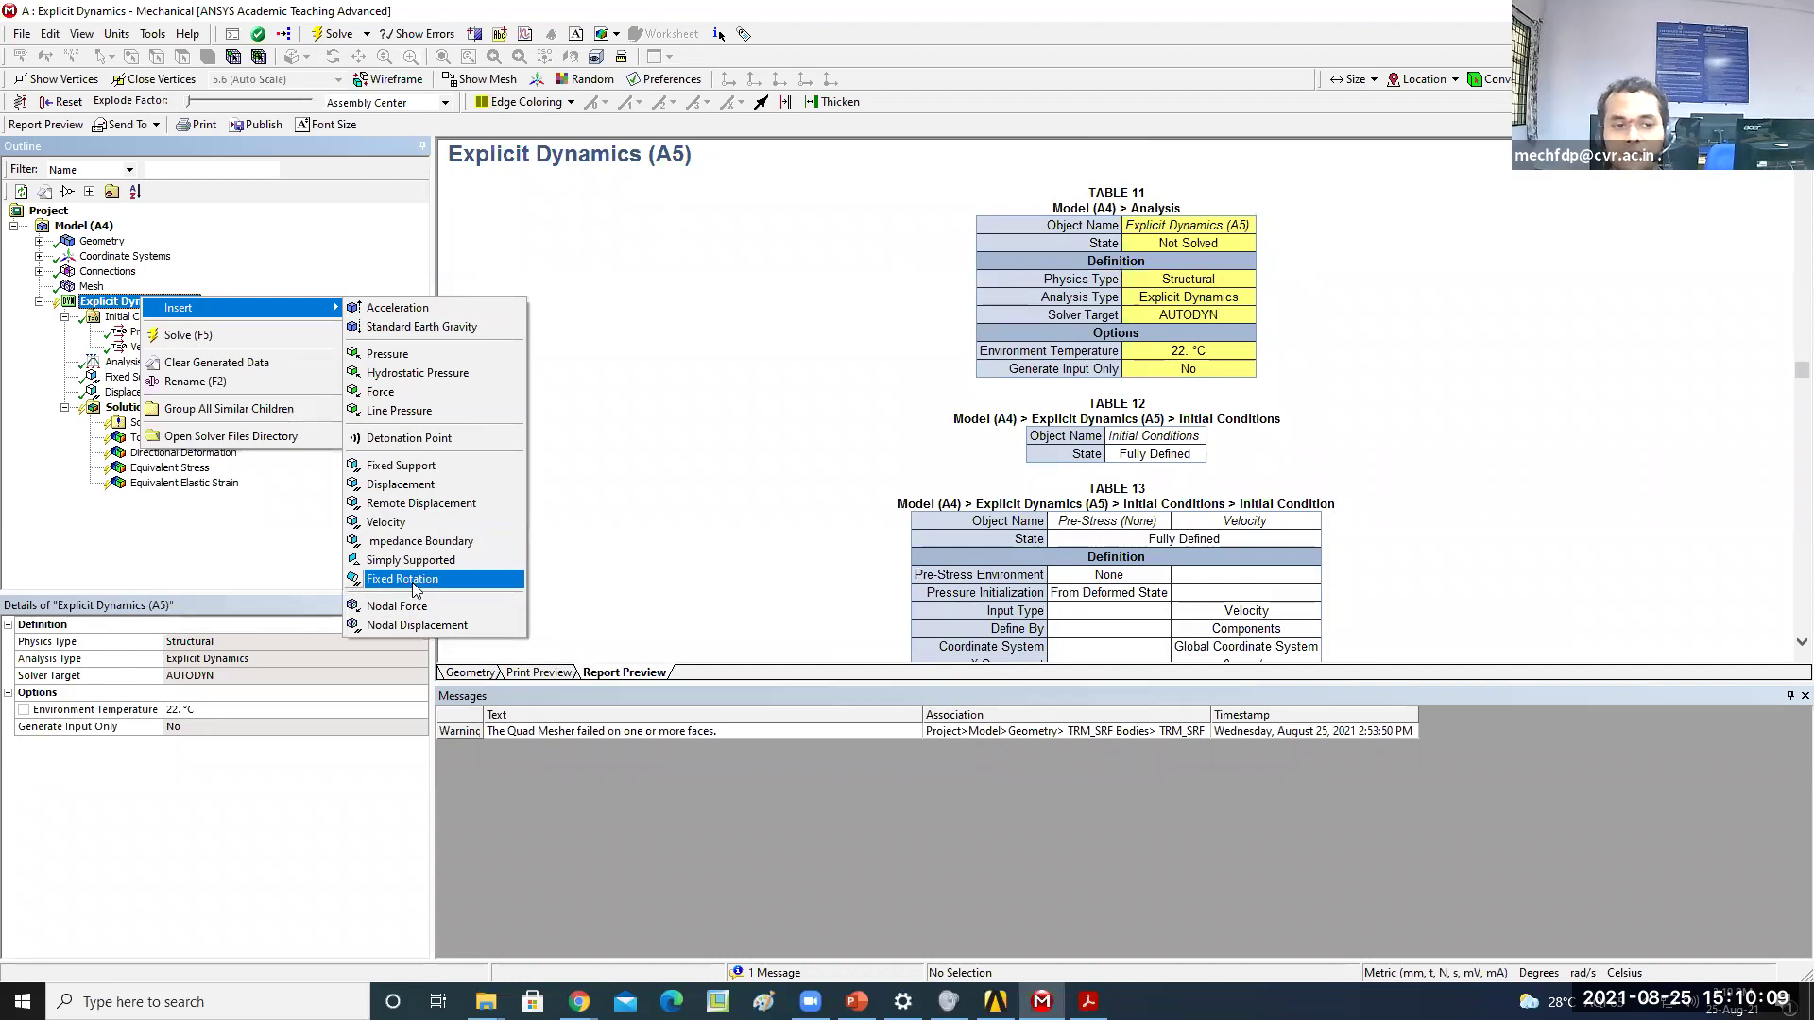
left_click(231, 574)
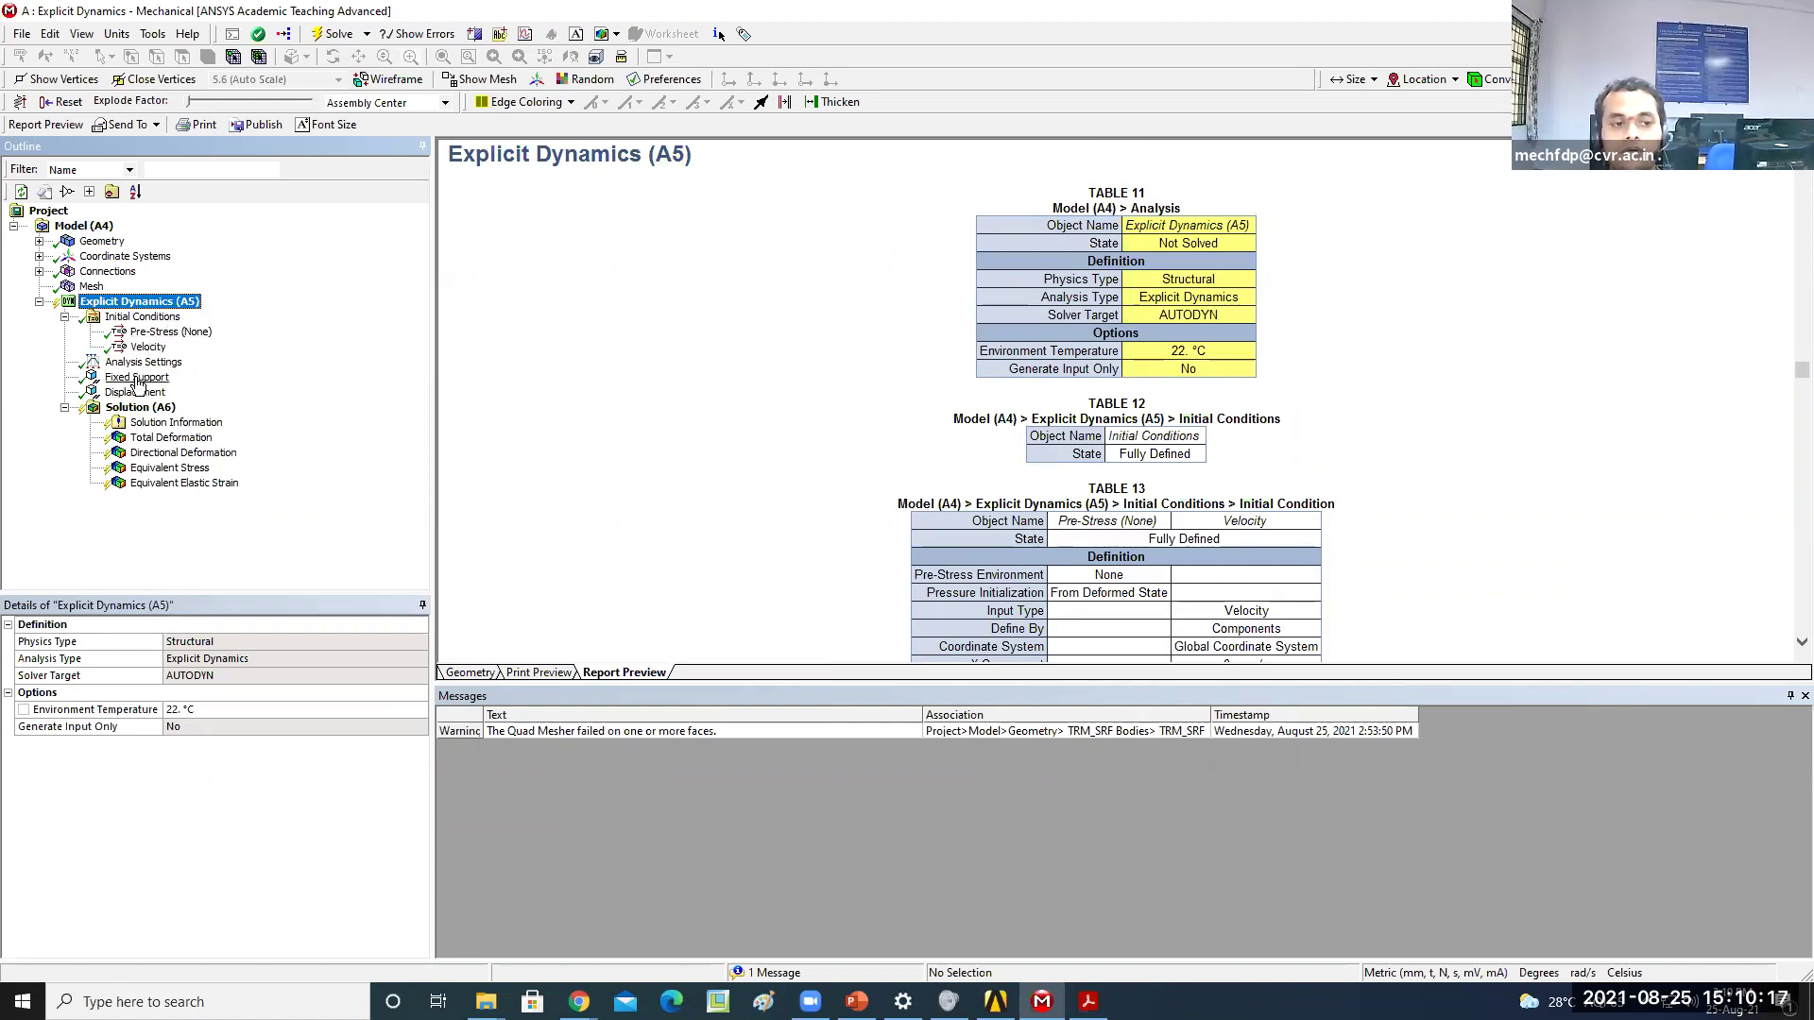
right_click(171, 306)
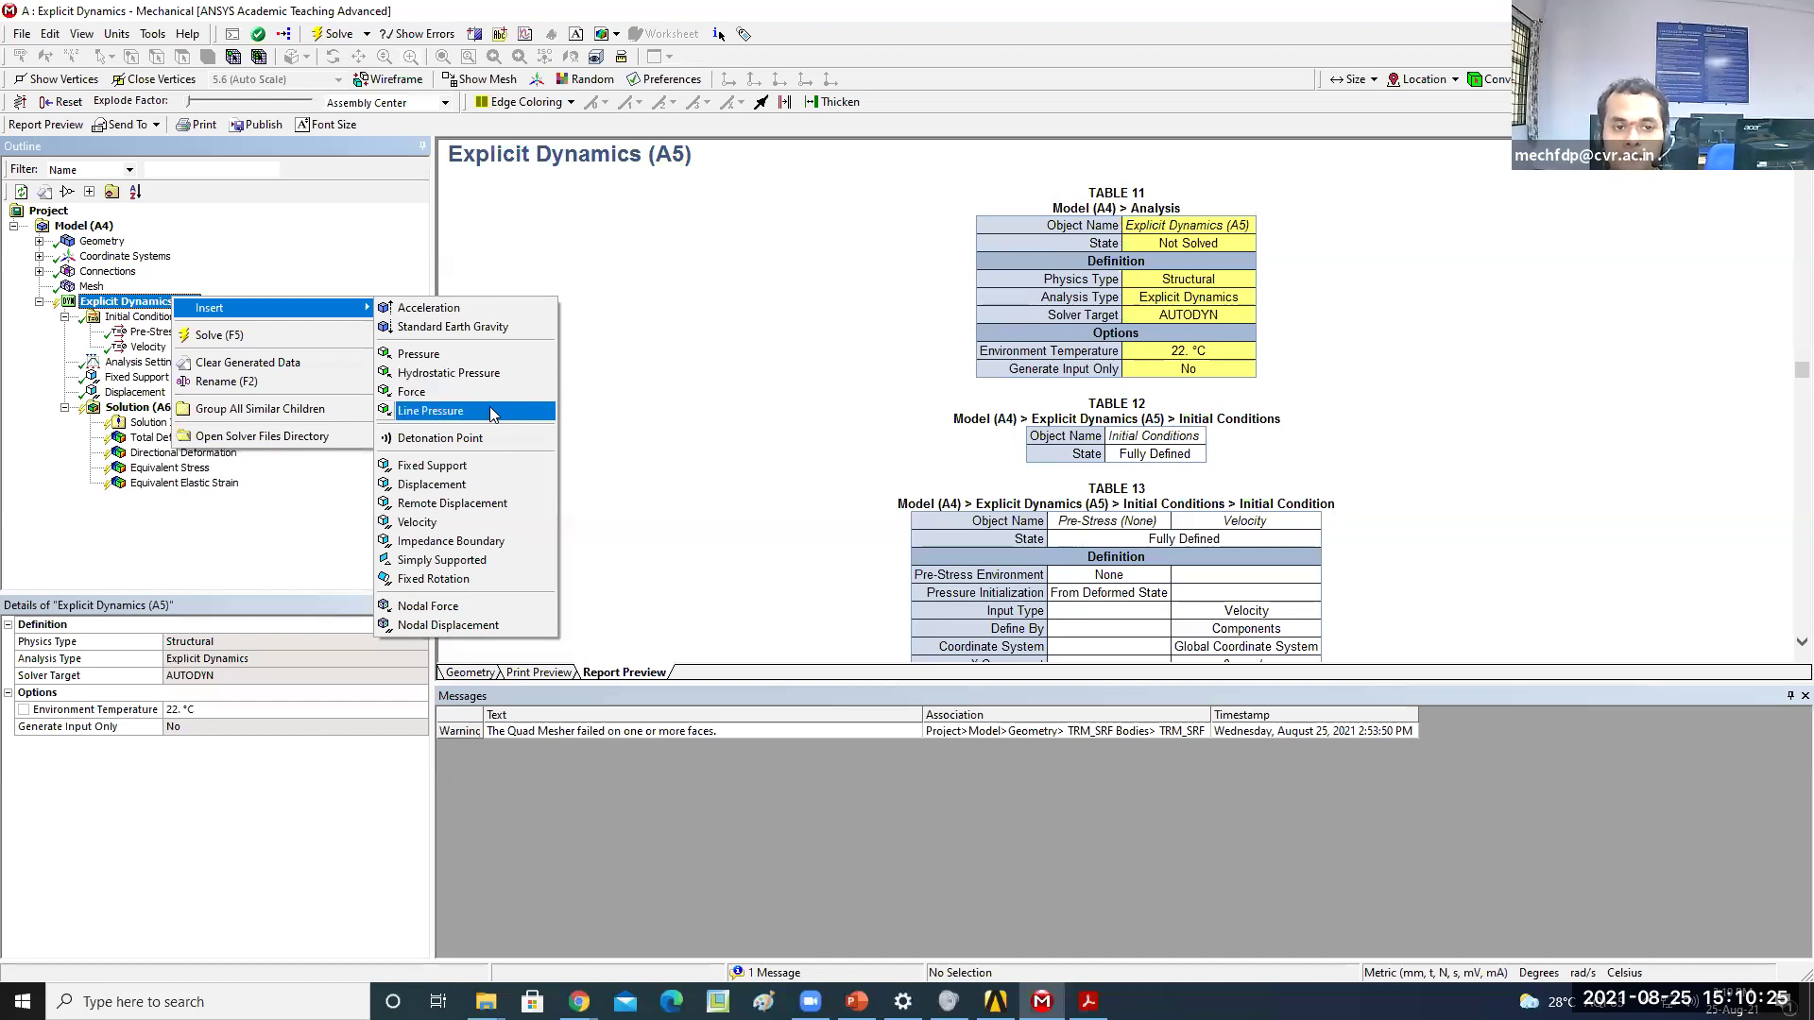
left_click(593, 416)
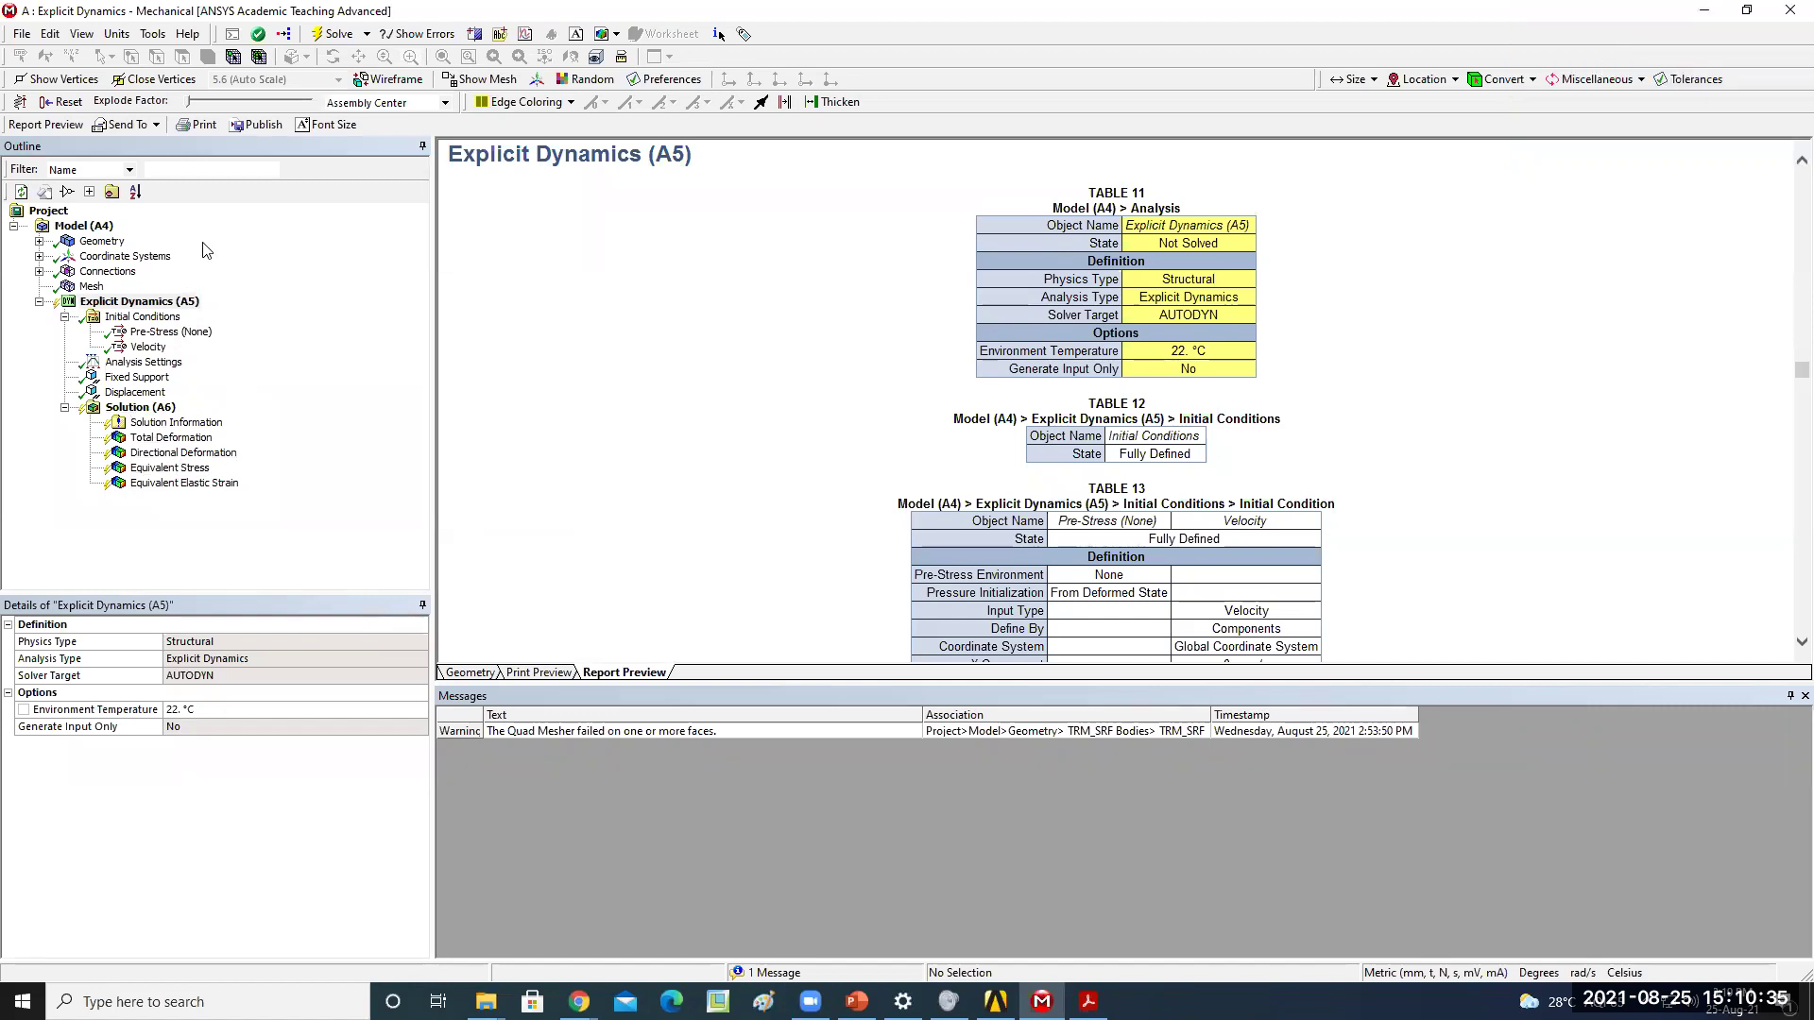
right_click(159, 300)
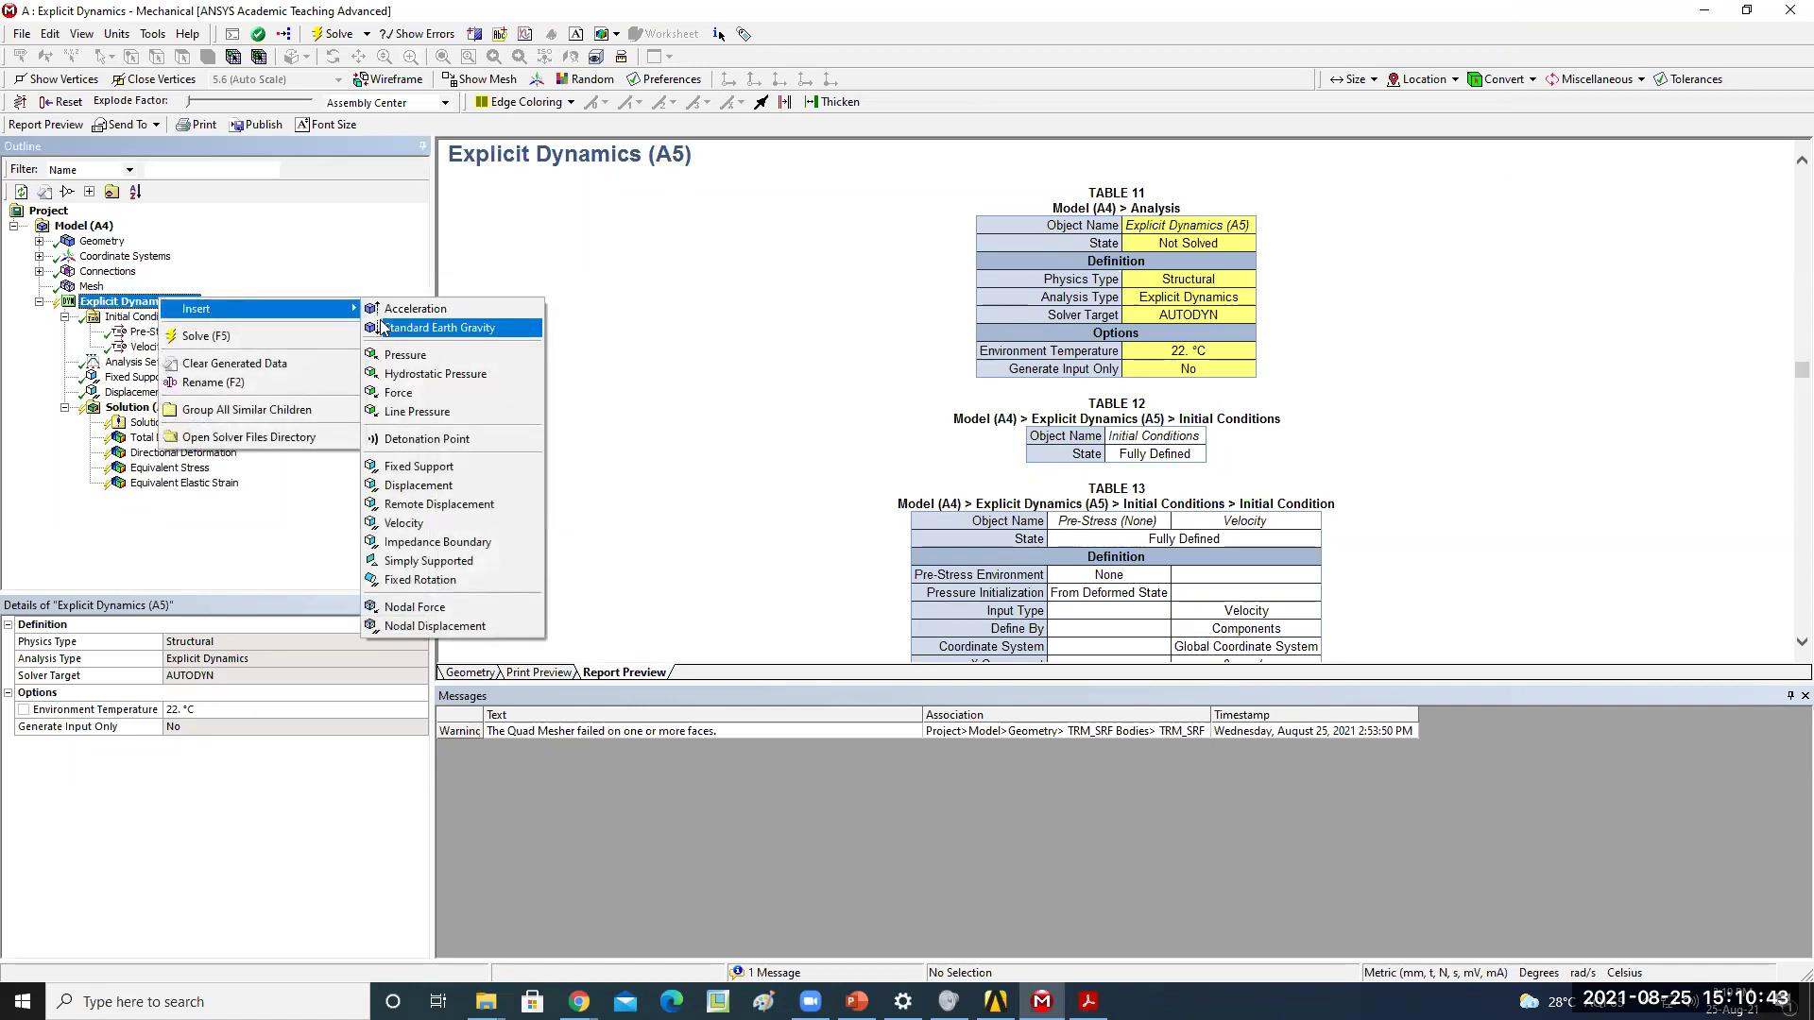
left_click(151, 333)
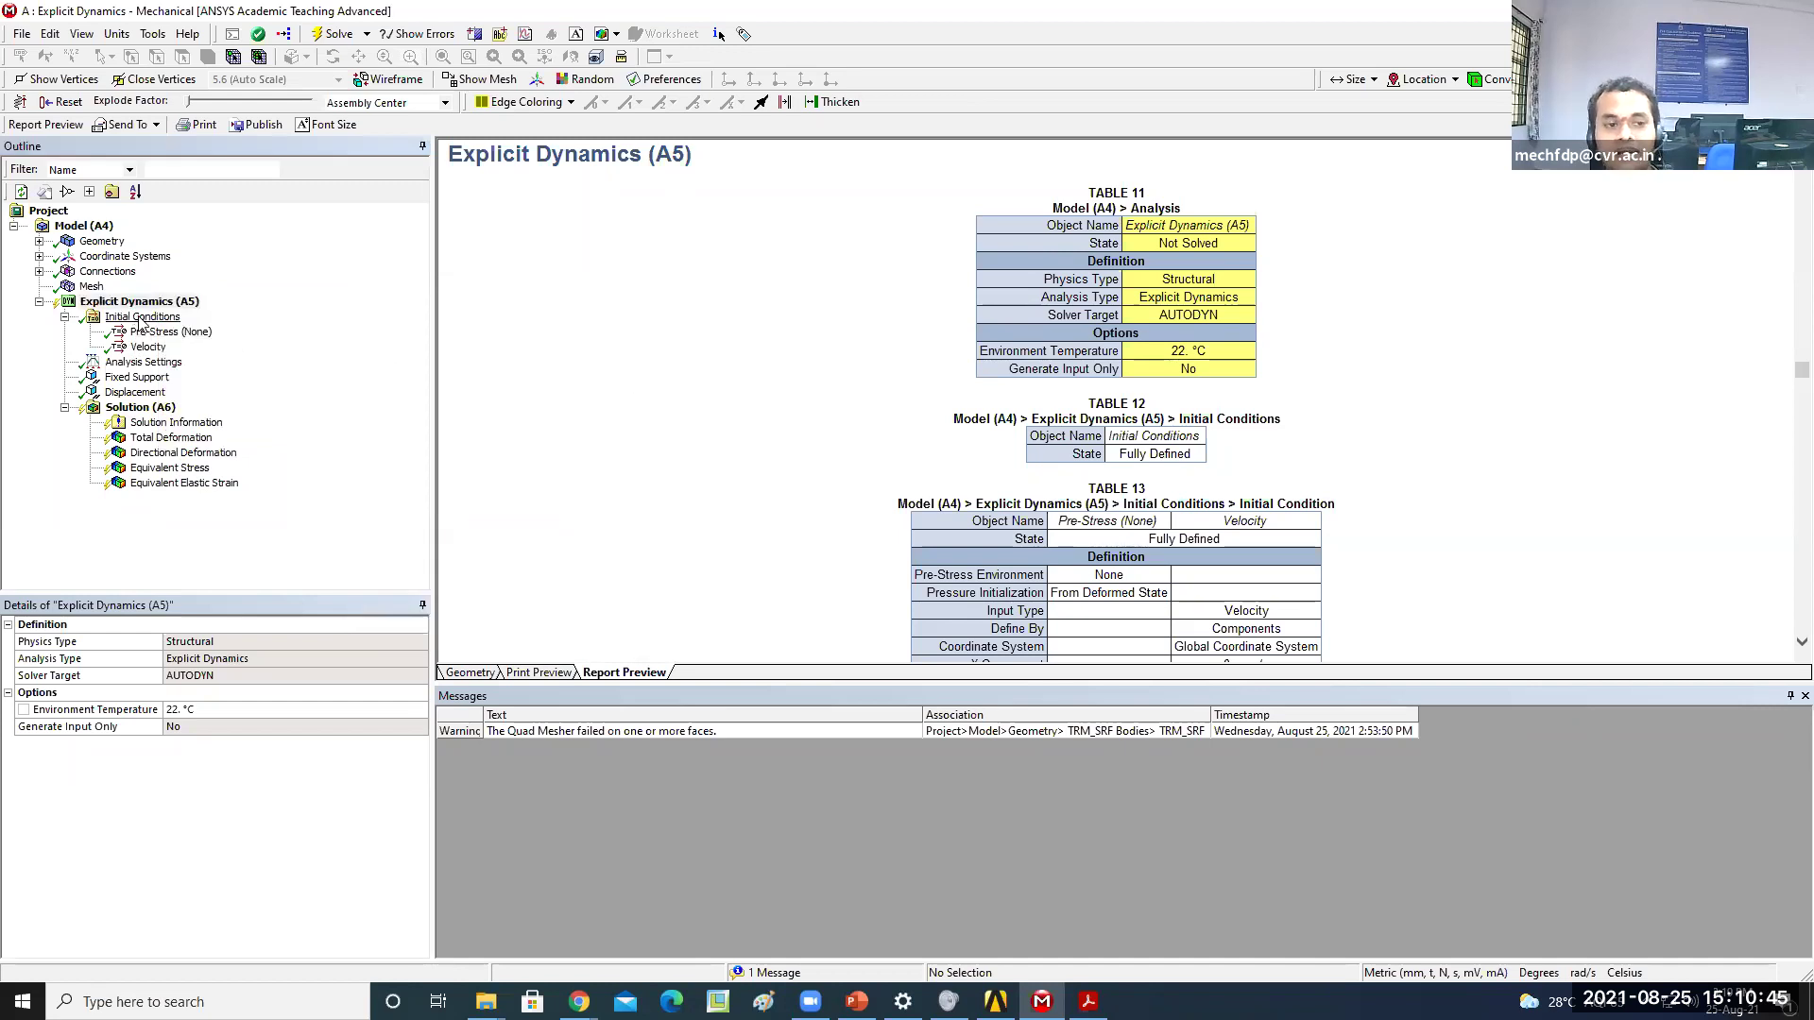
Compare the insertable initial conditions with the analysis loads and supports, including velocity, and show the existing initial velocity's details
right_click(142, 318)
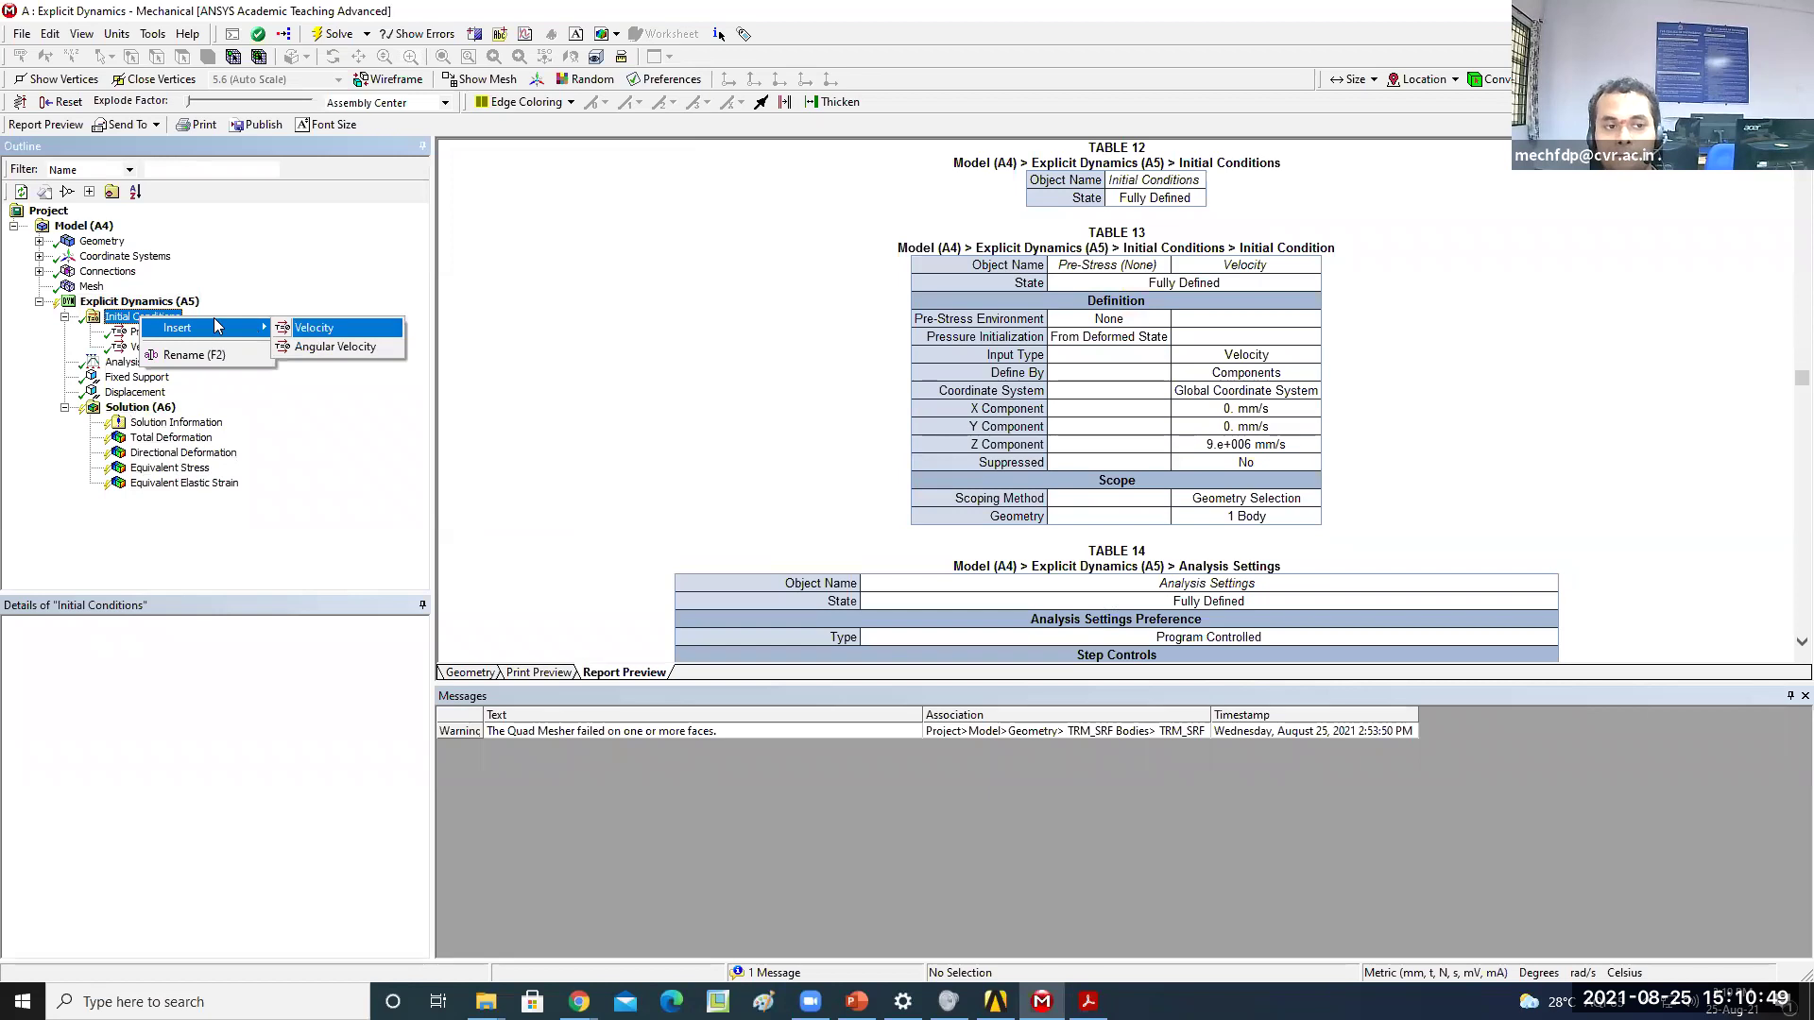
left_click(185, 302)
right_click(185, 303)
mouse_move(244, 310)
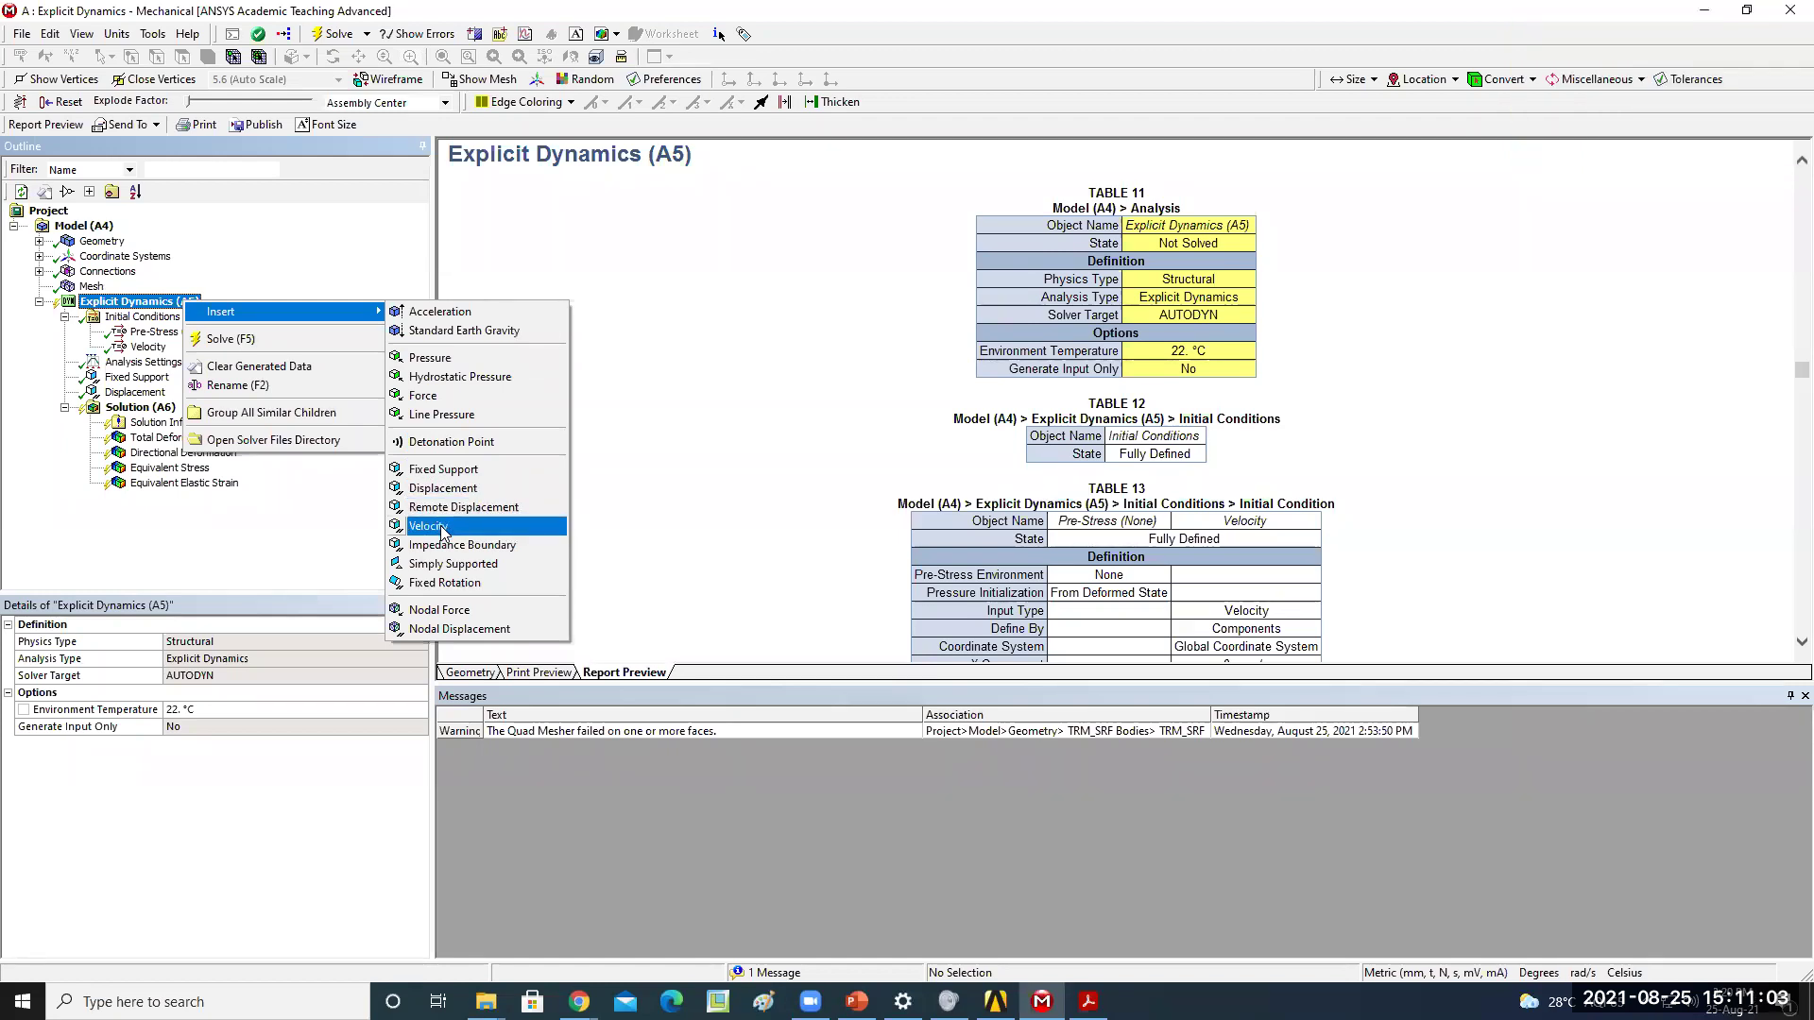
left_click(135, 304)
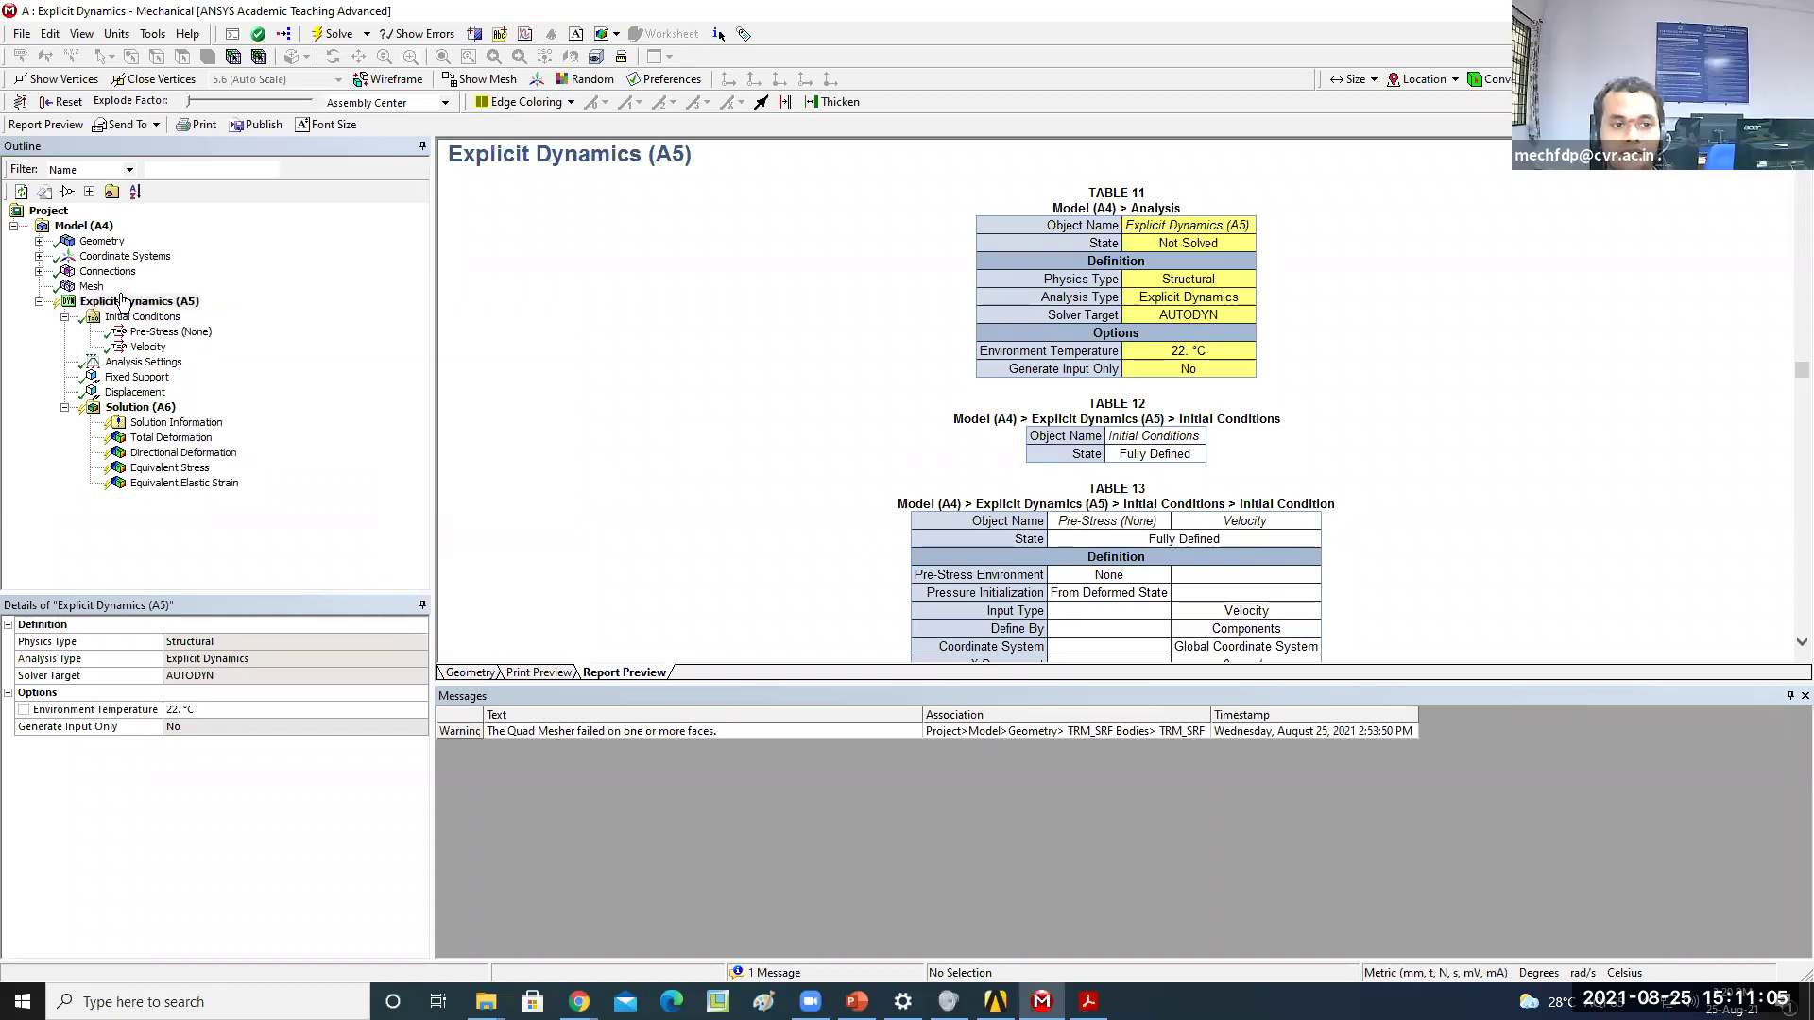
right_click(136, 304)
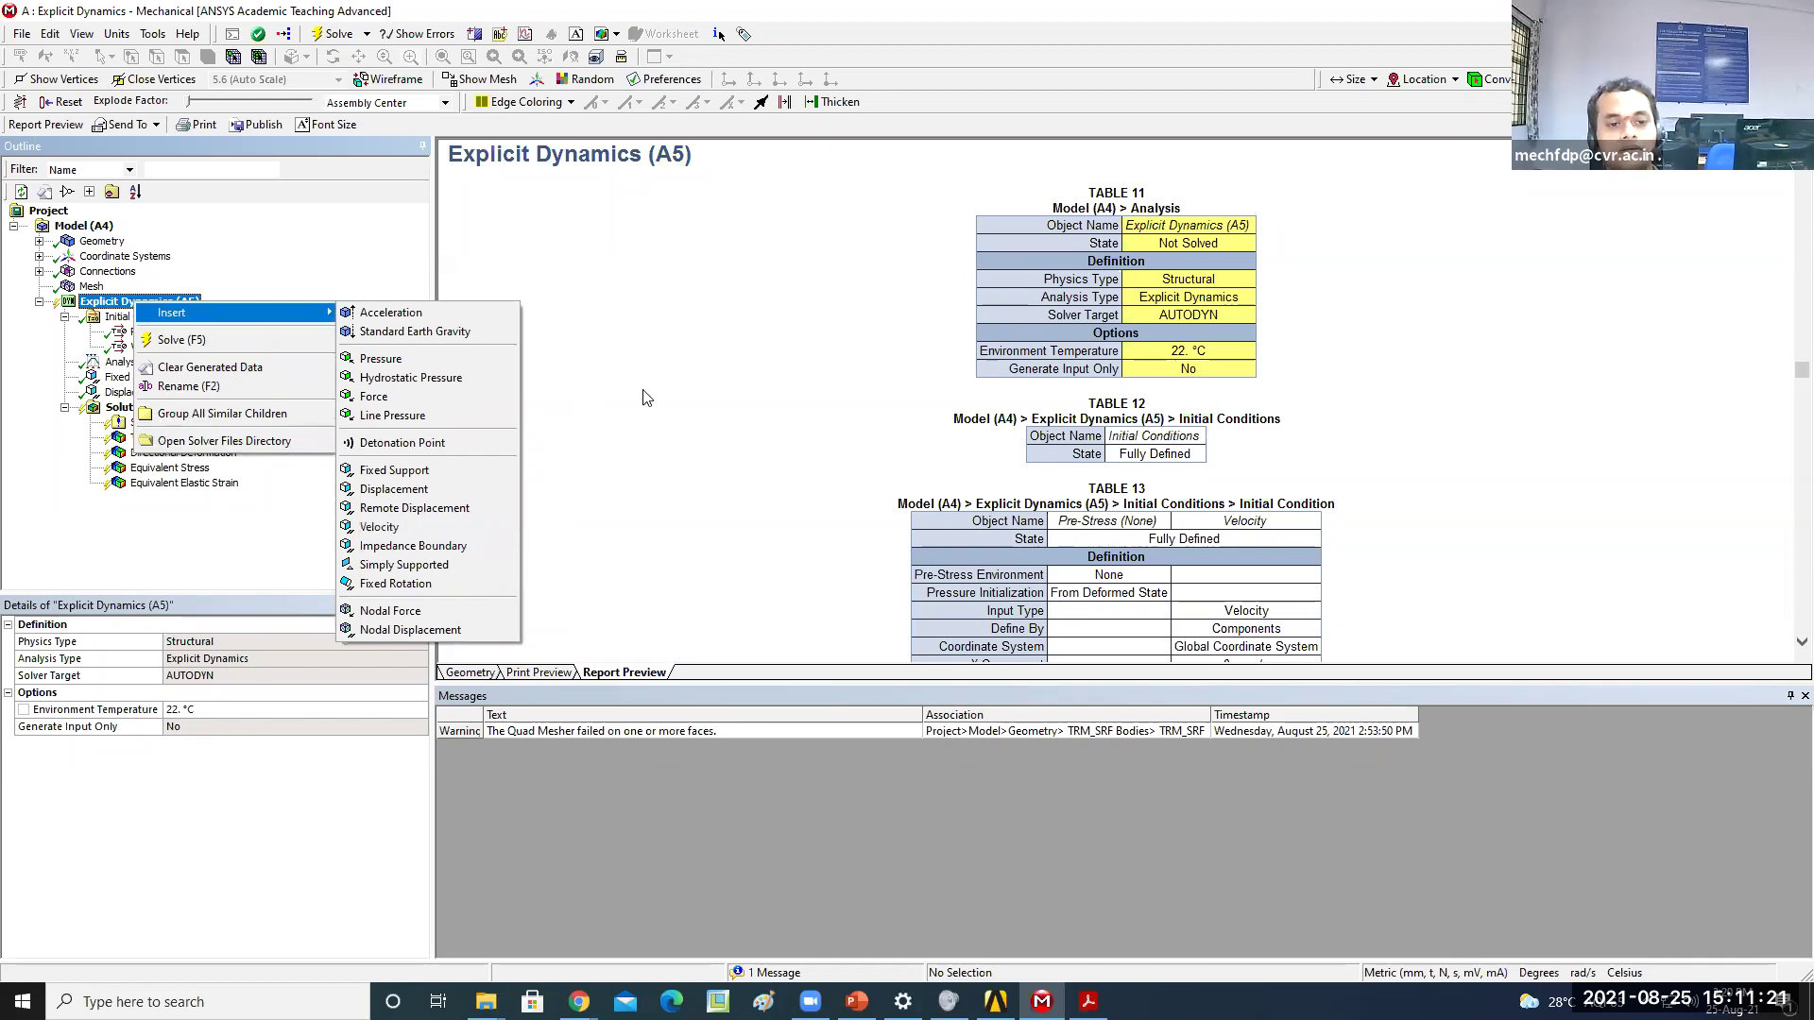
left_click(223, 353)
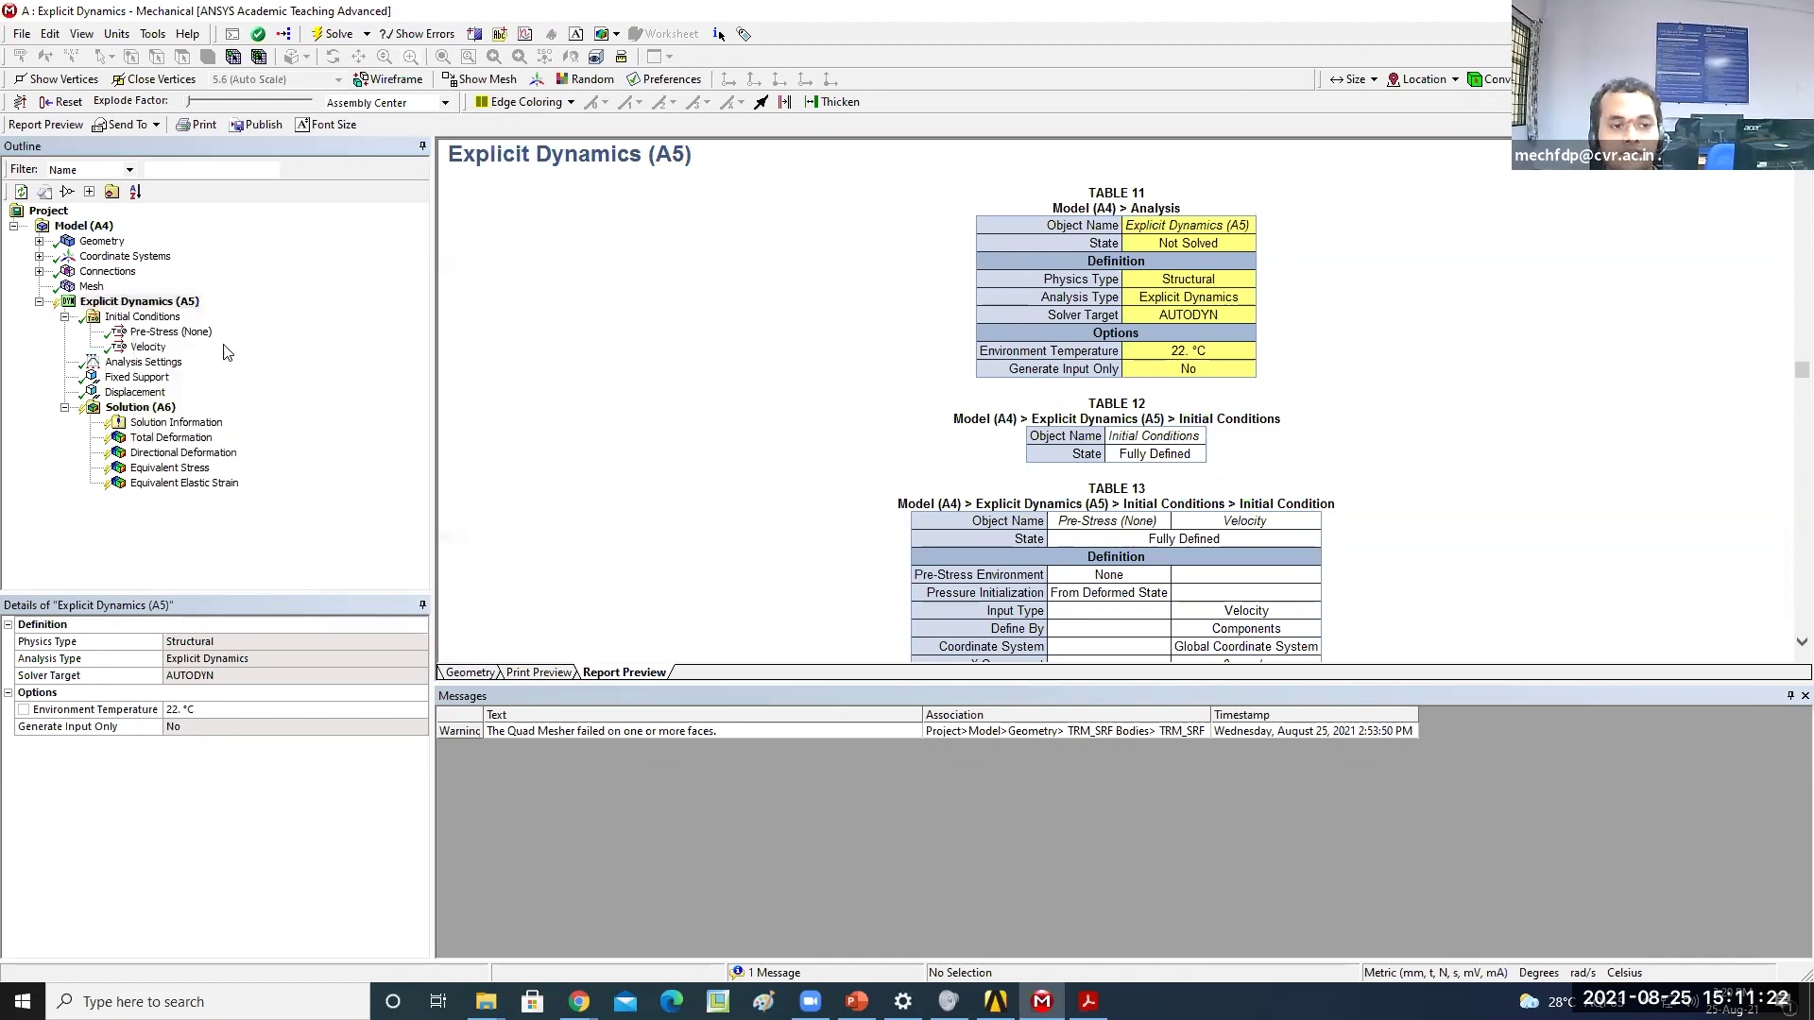
left_click(149, 348)
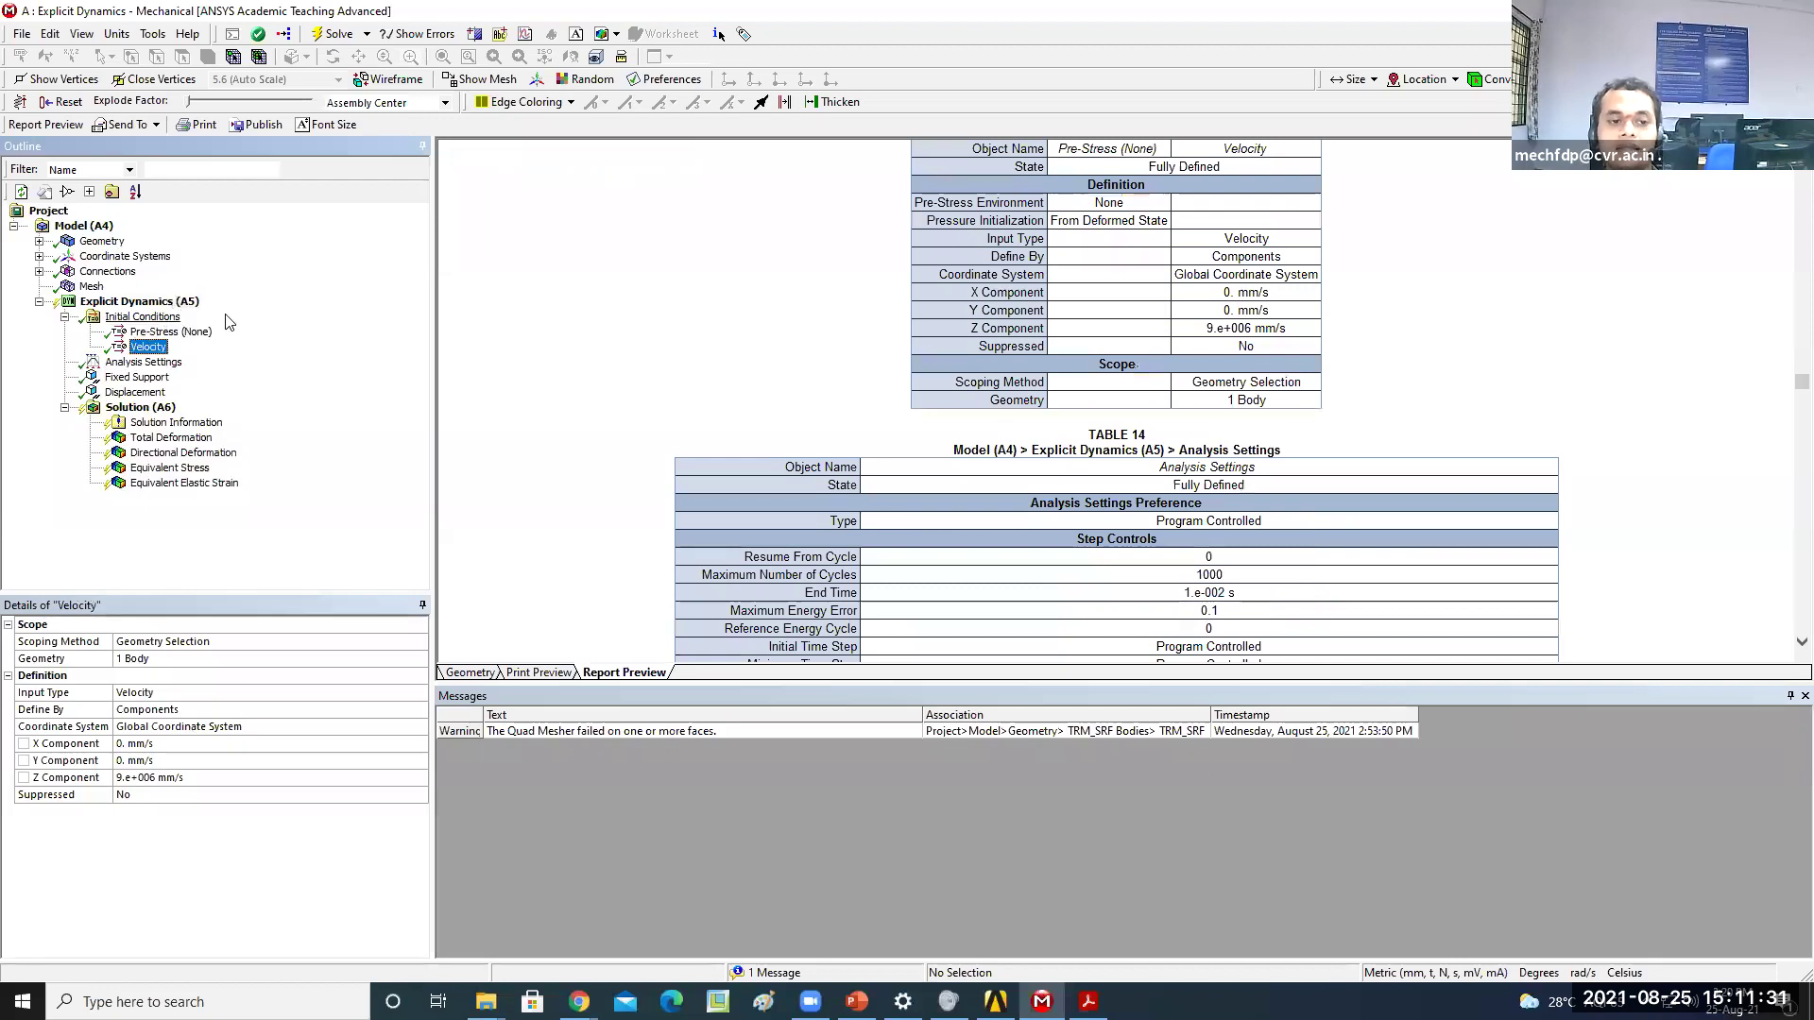
Review the loads and supports available for insertion under Explicit Dynamics, from acceleration to nodal displacement
right_click(320, 301)
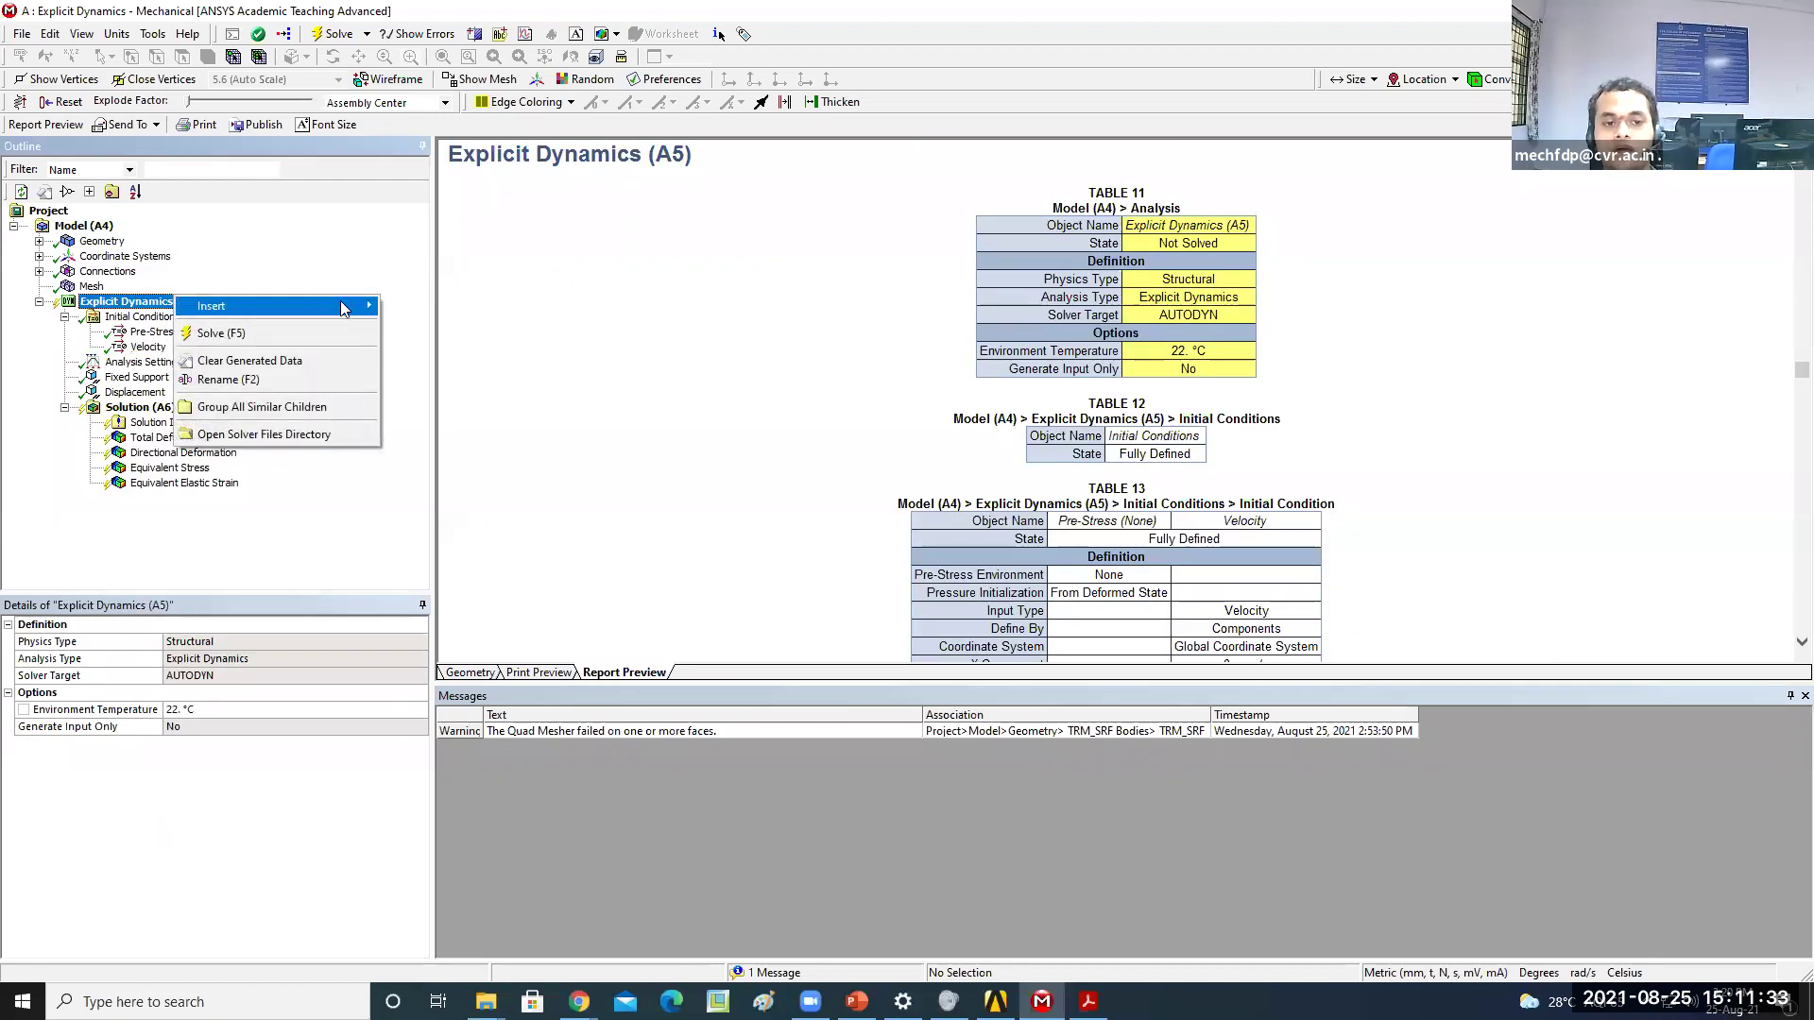
key("Escape")
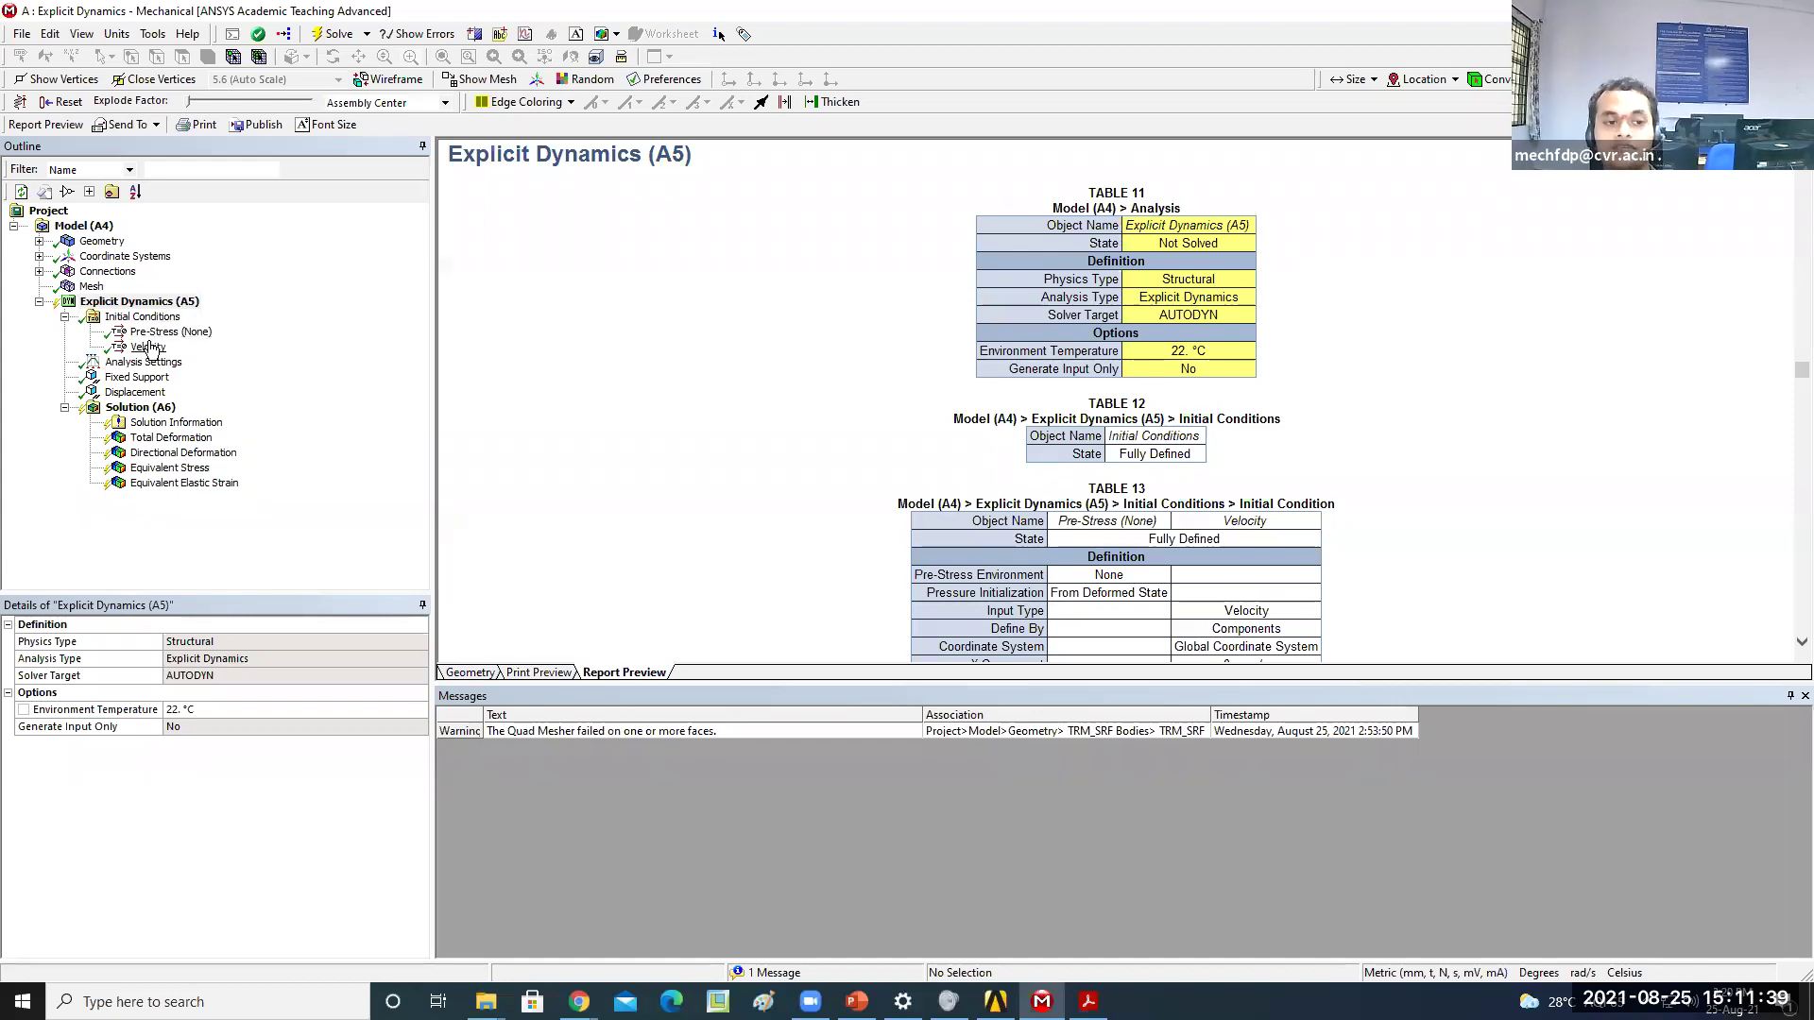
right_click(142, 301)
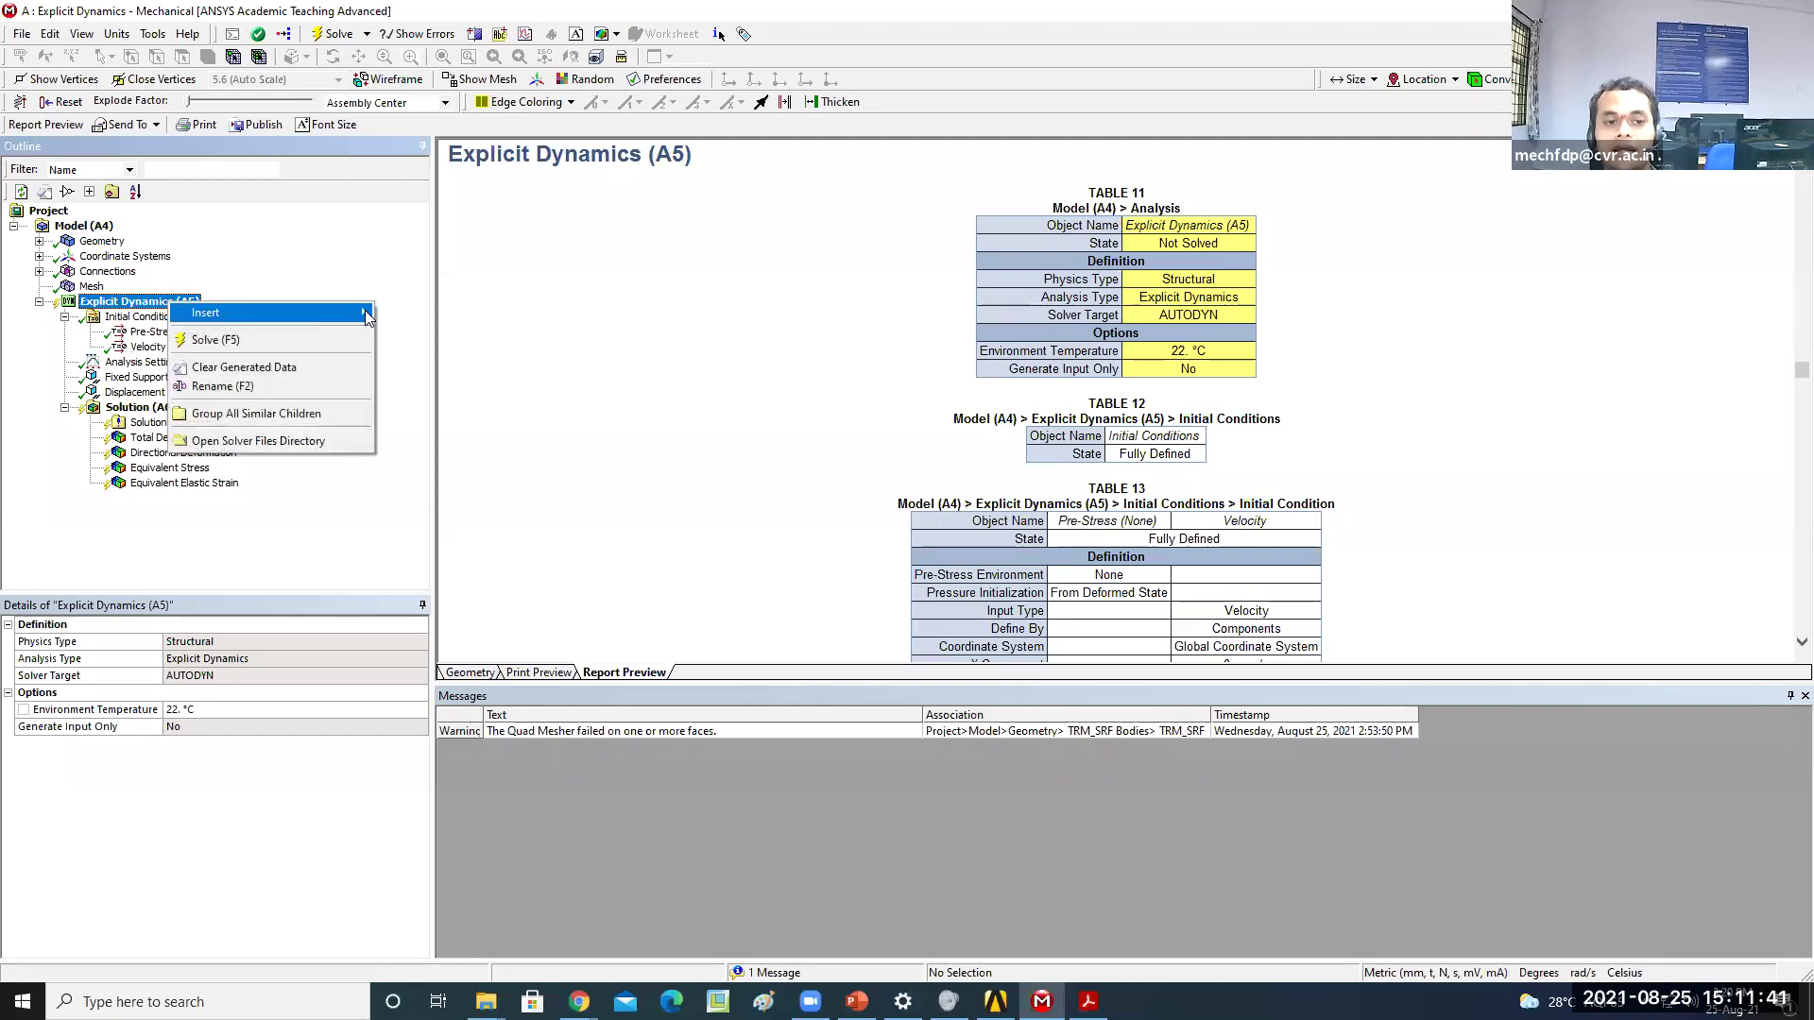
mouse_move(365, 313)
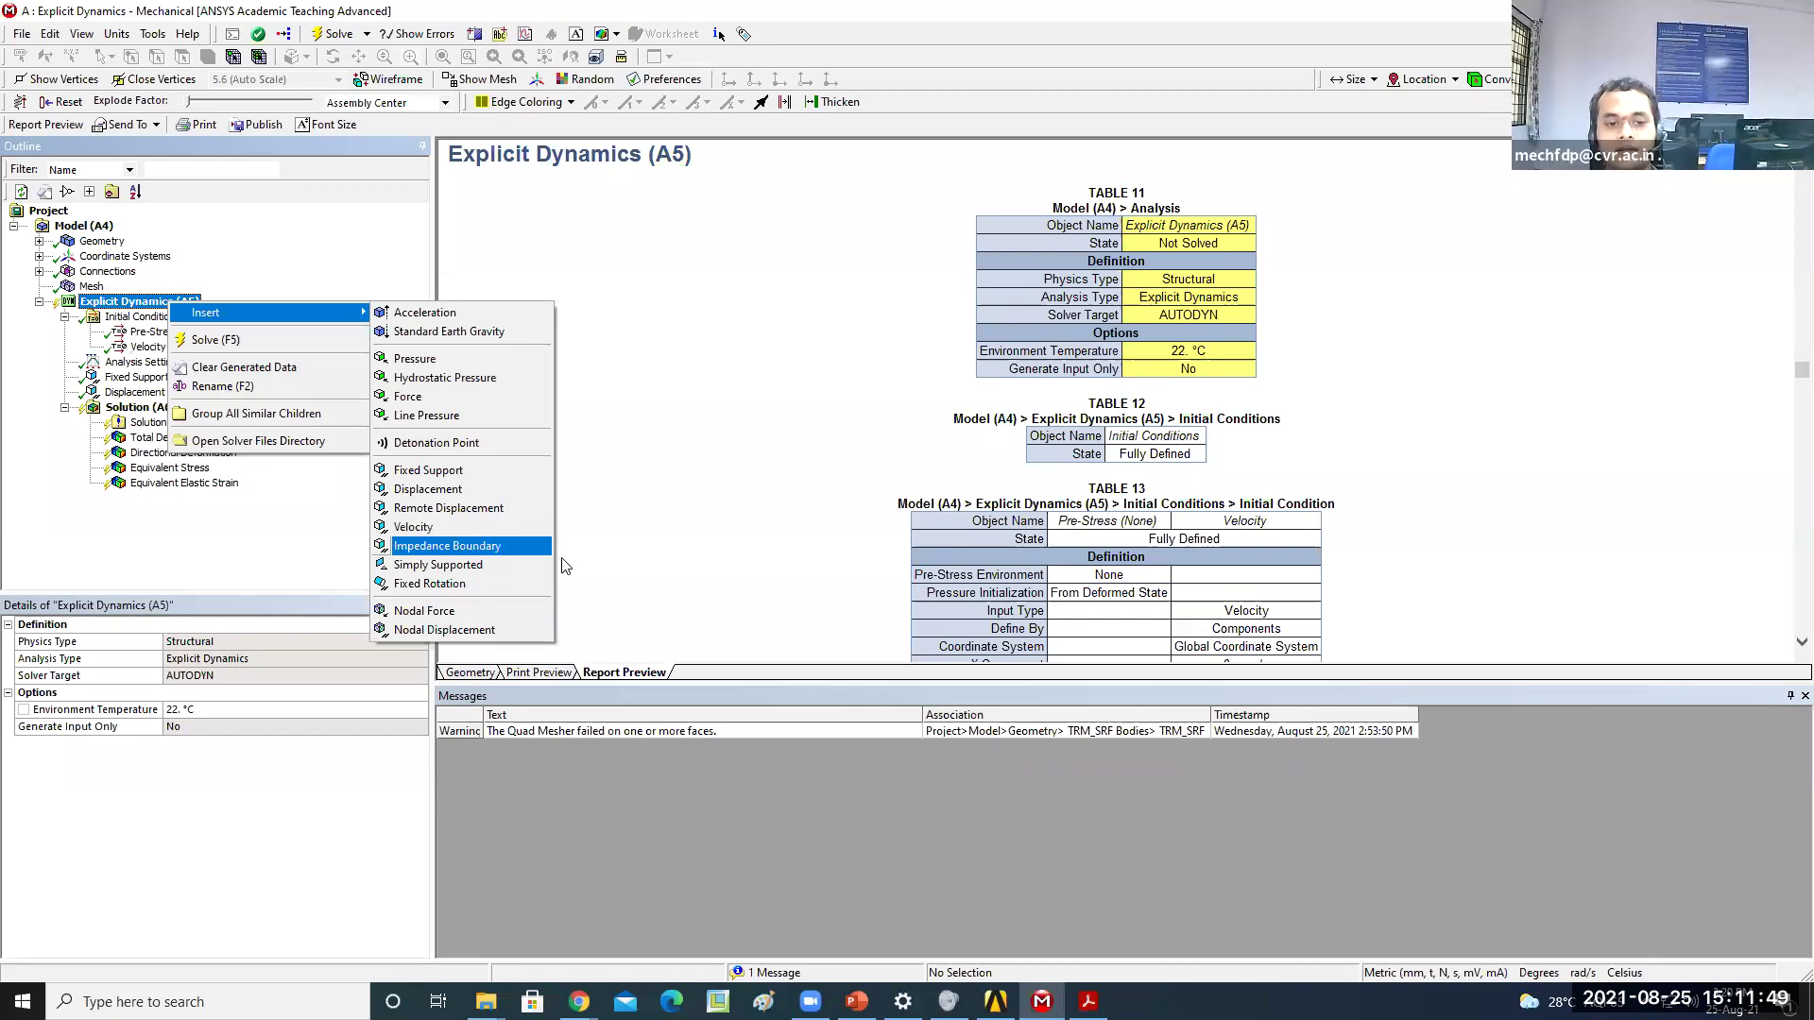
key("Escape")
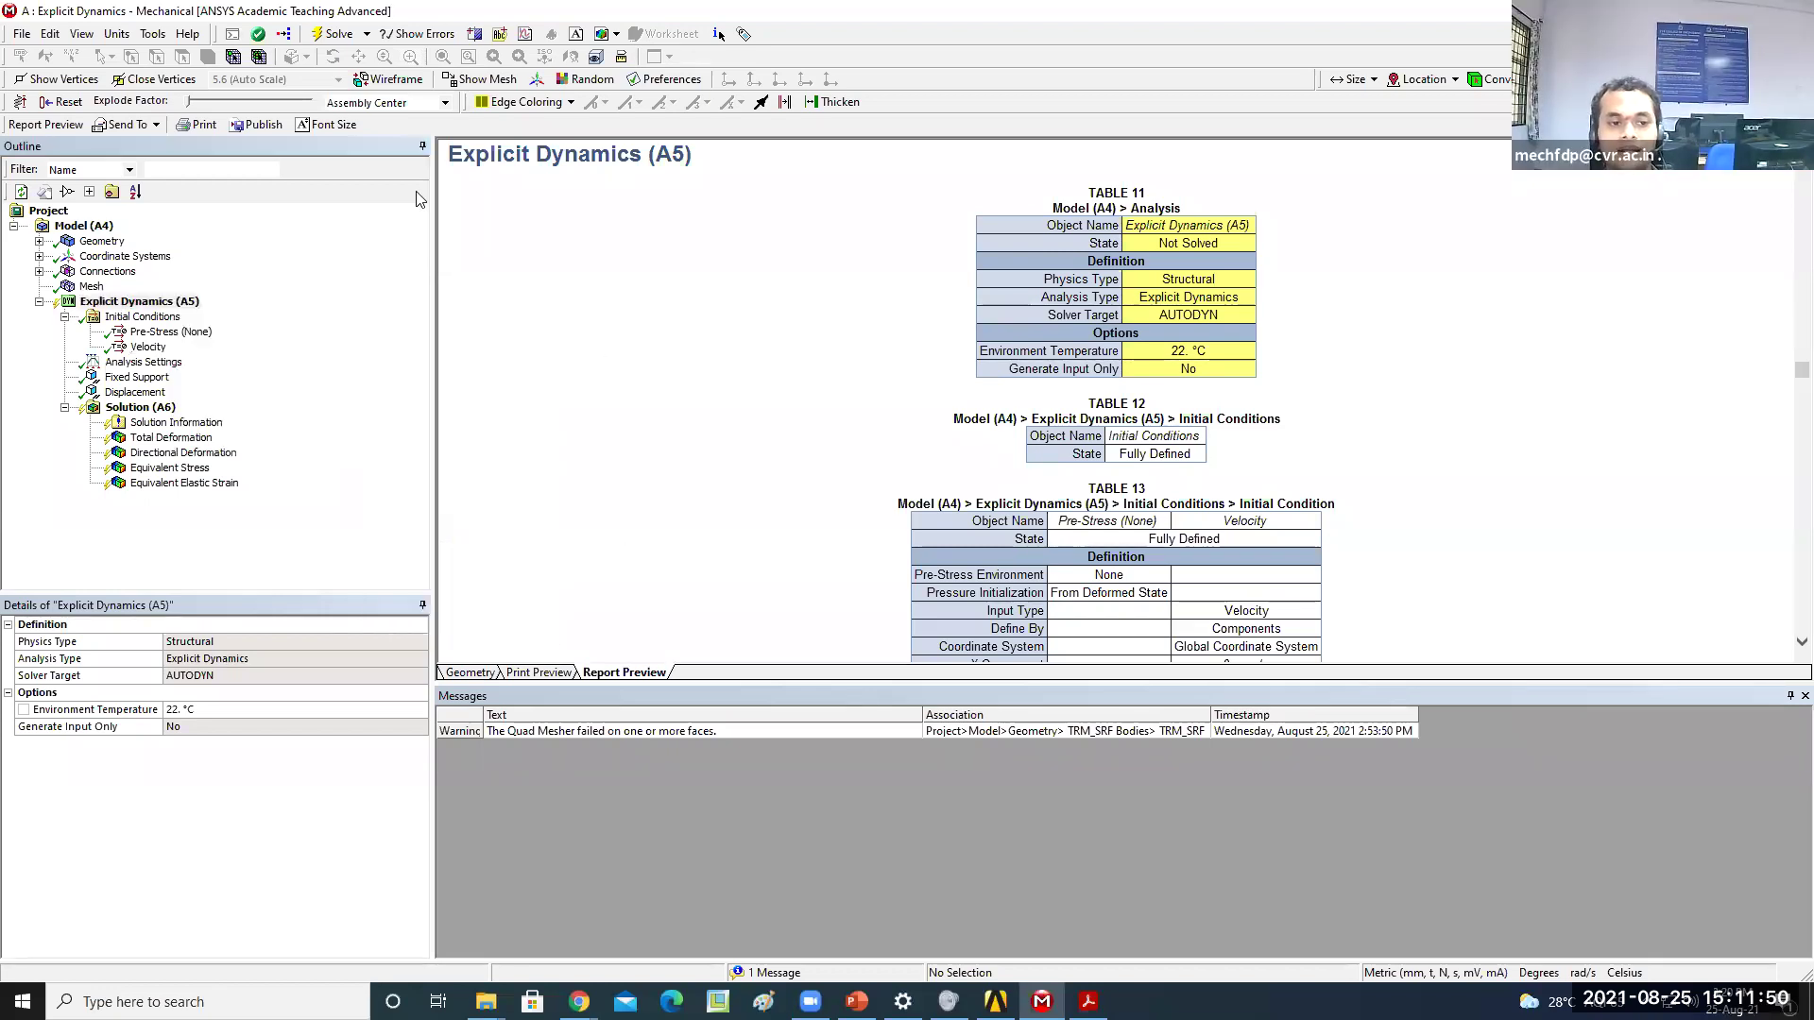
Show the initial velocity's details and compare it with the Velocity boundary condition that can be inserted into the Explicit Dynamics analysis
left_click(148, 348)
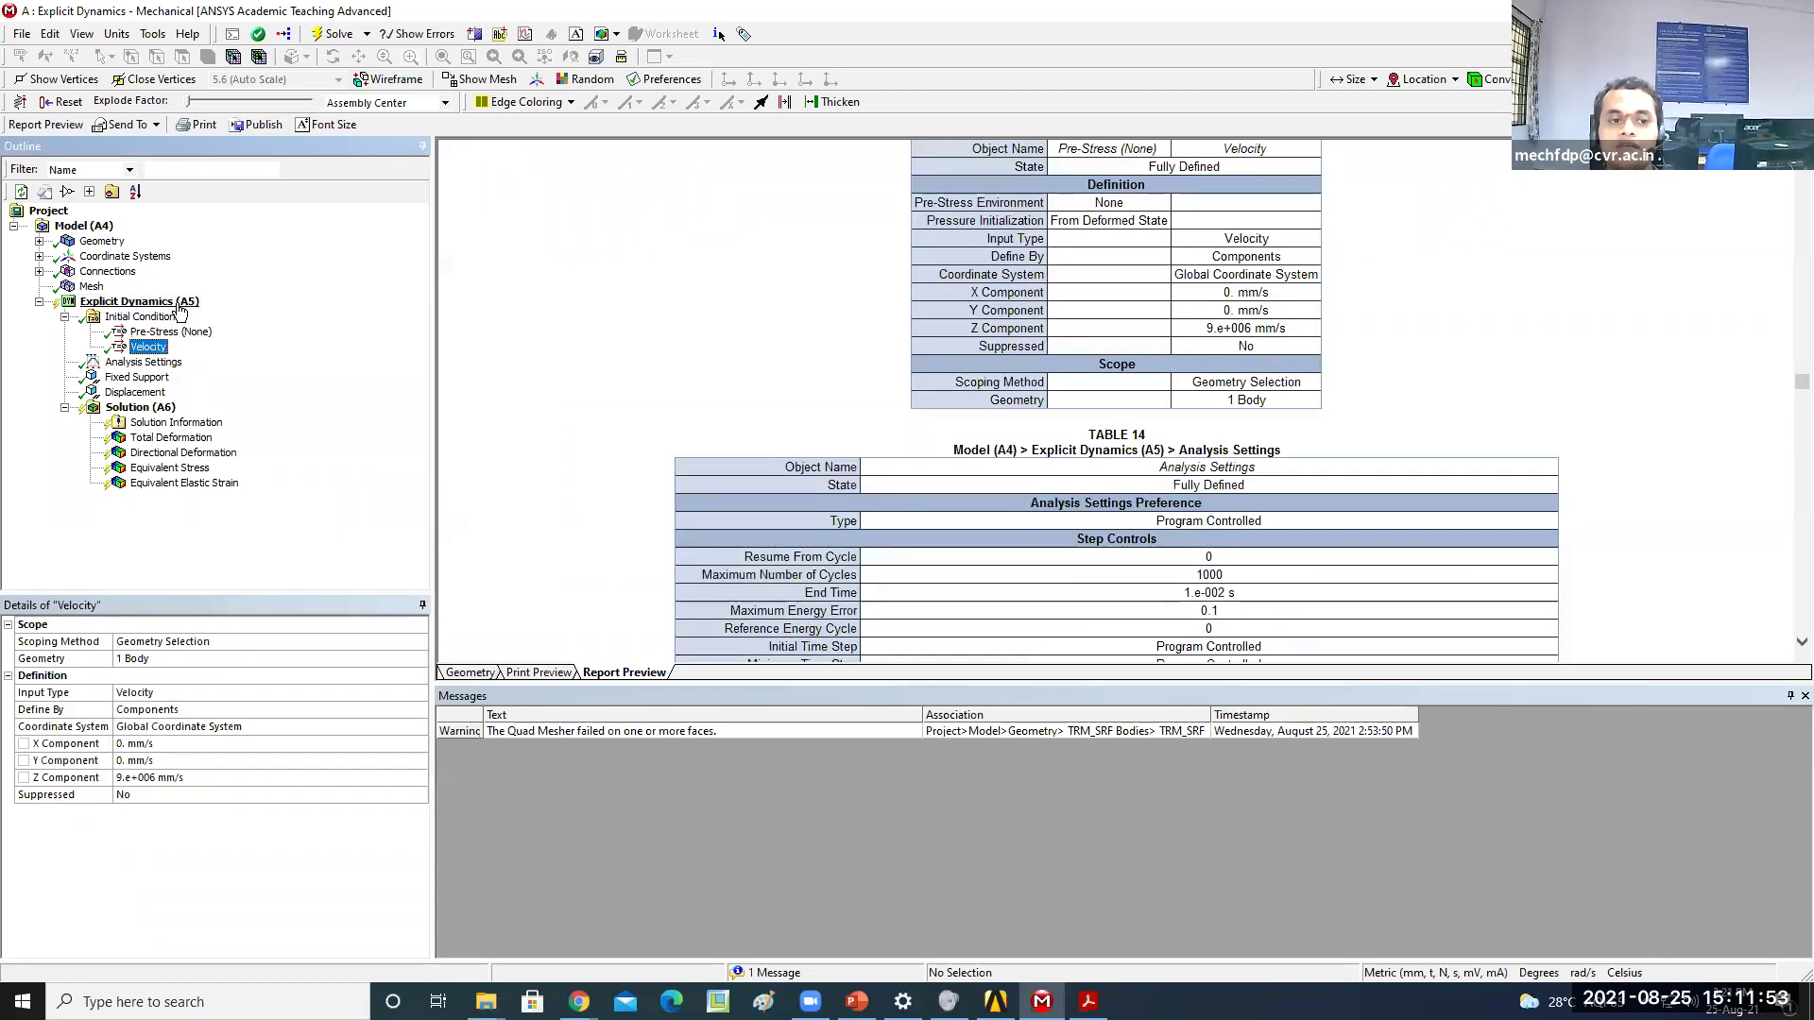
right_click(183, 303)
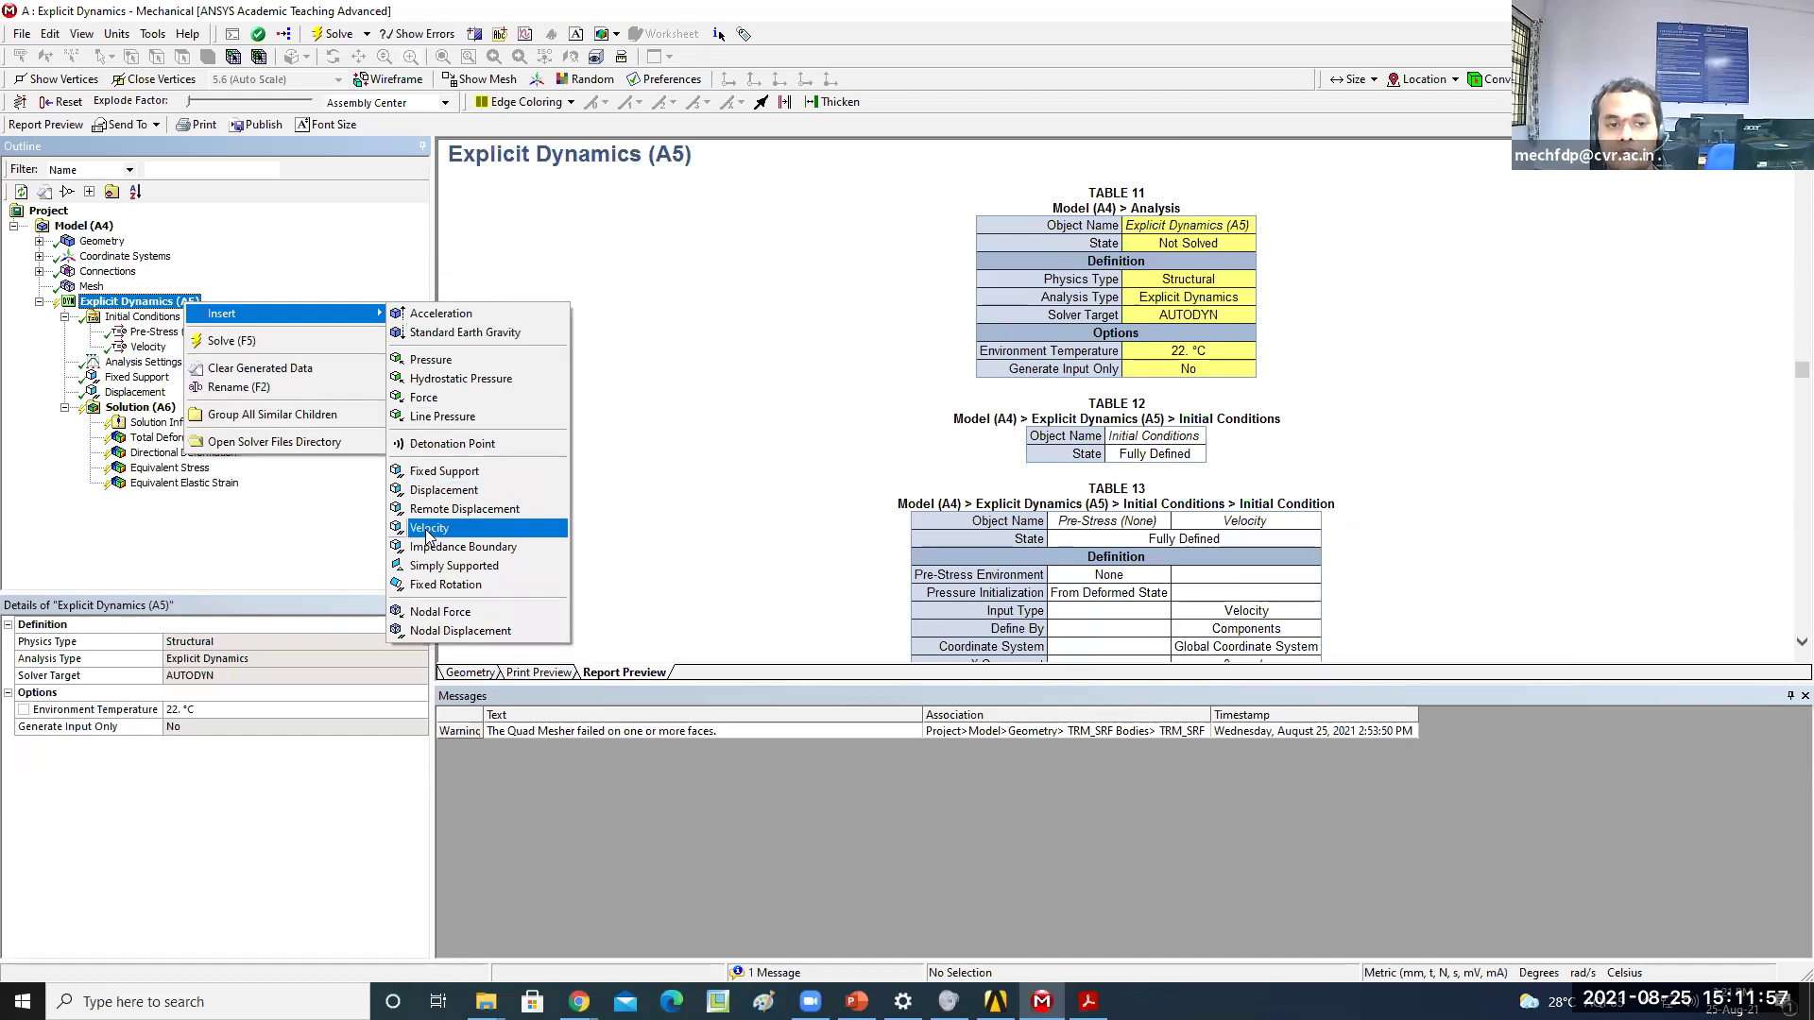
left_click(613, 397)
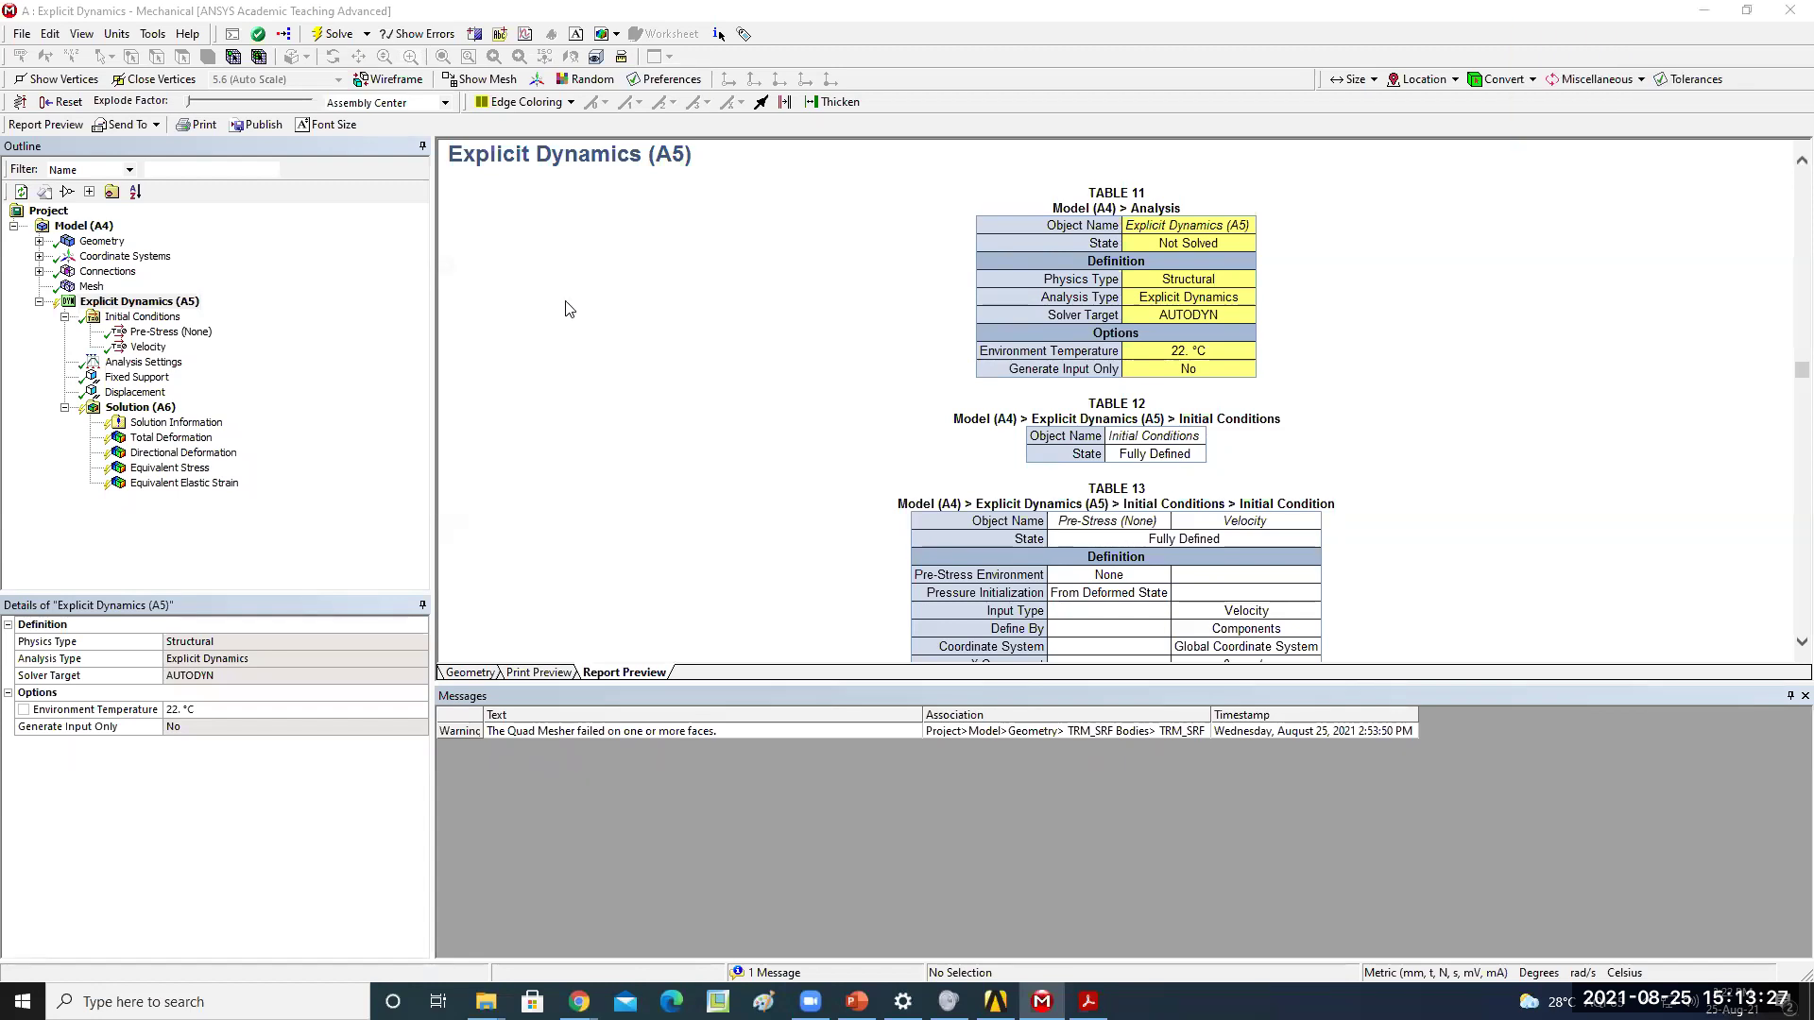
Review the mesh settings in the details and in the report's Mesh section
left_click(89, 287)
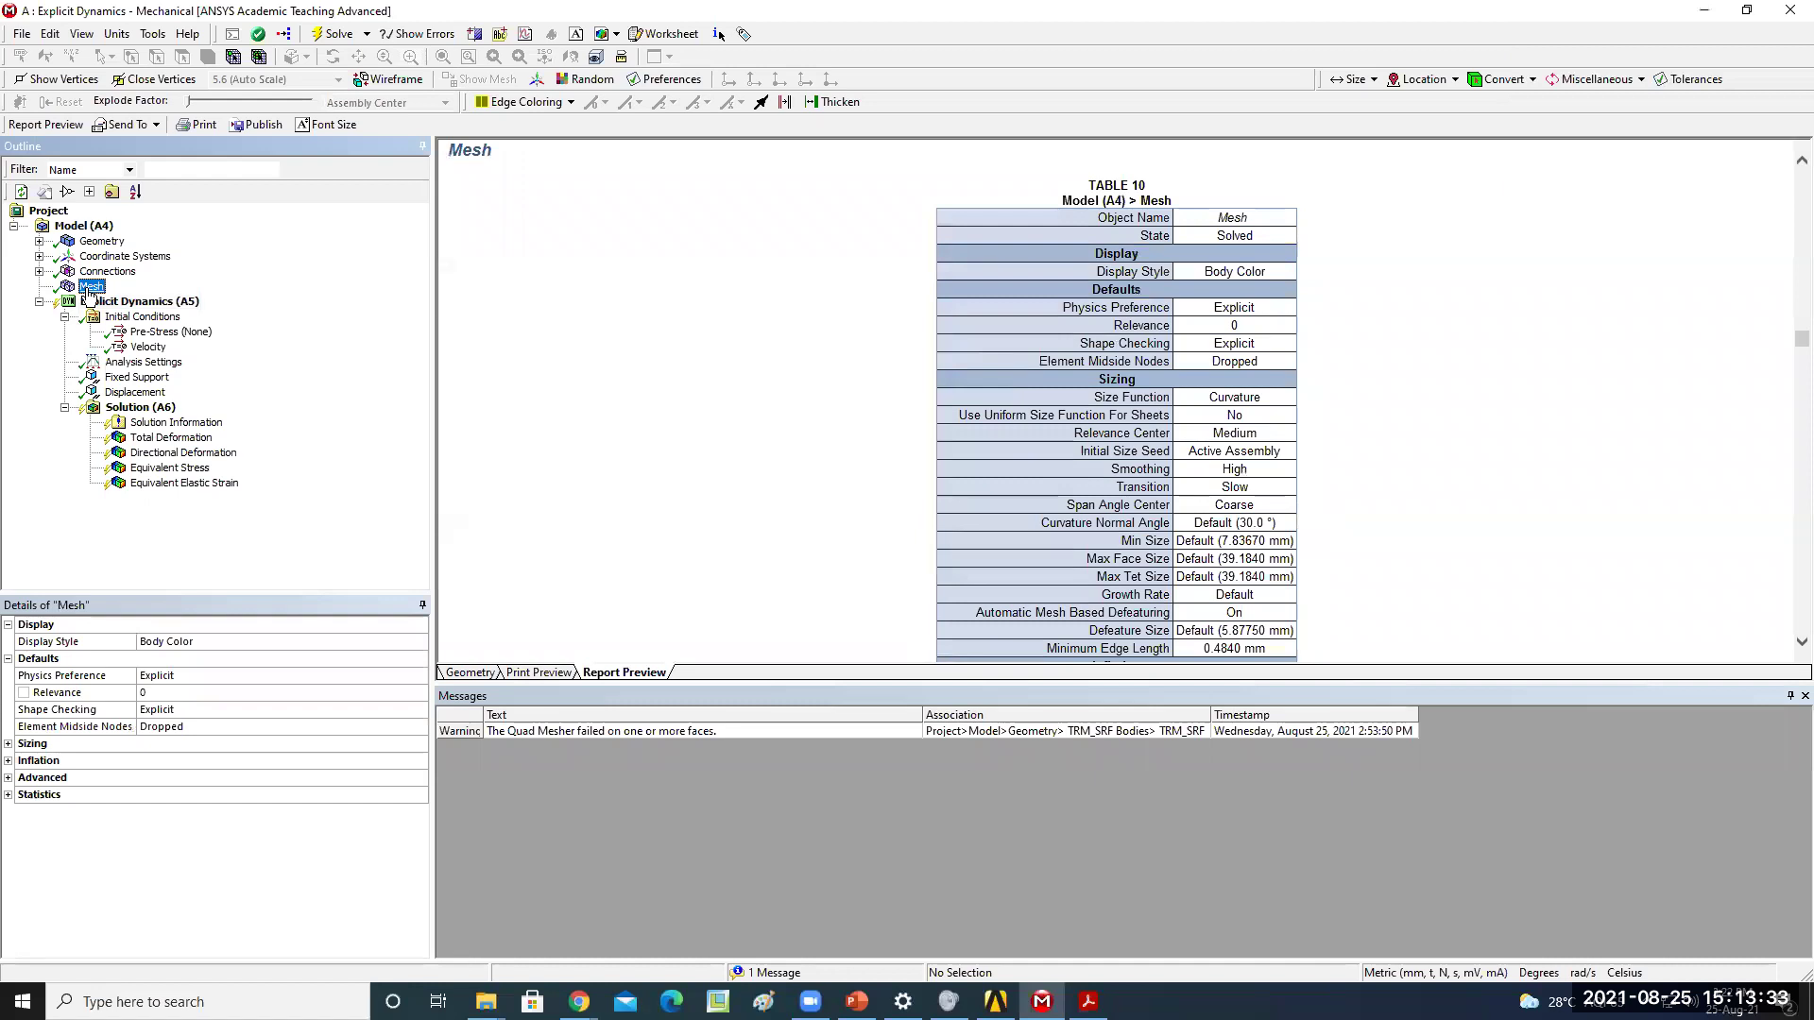
left_click(729, 174)
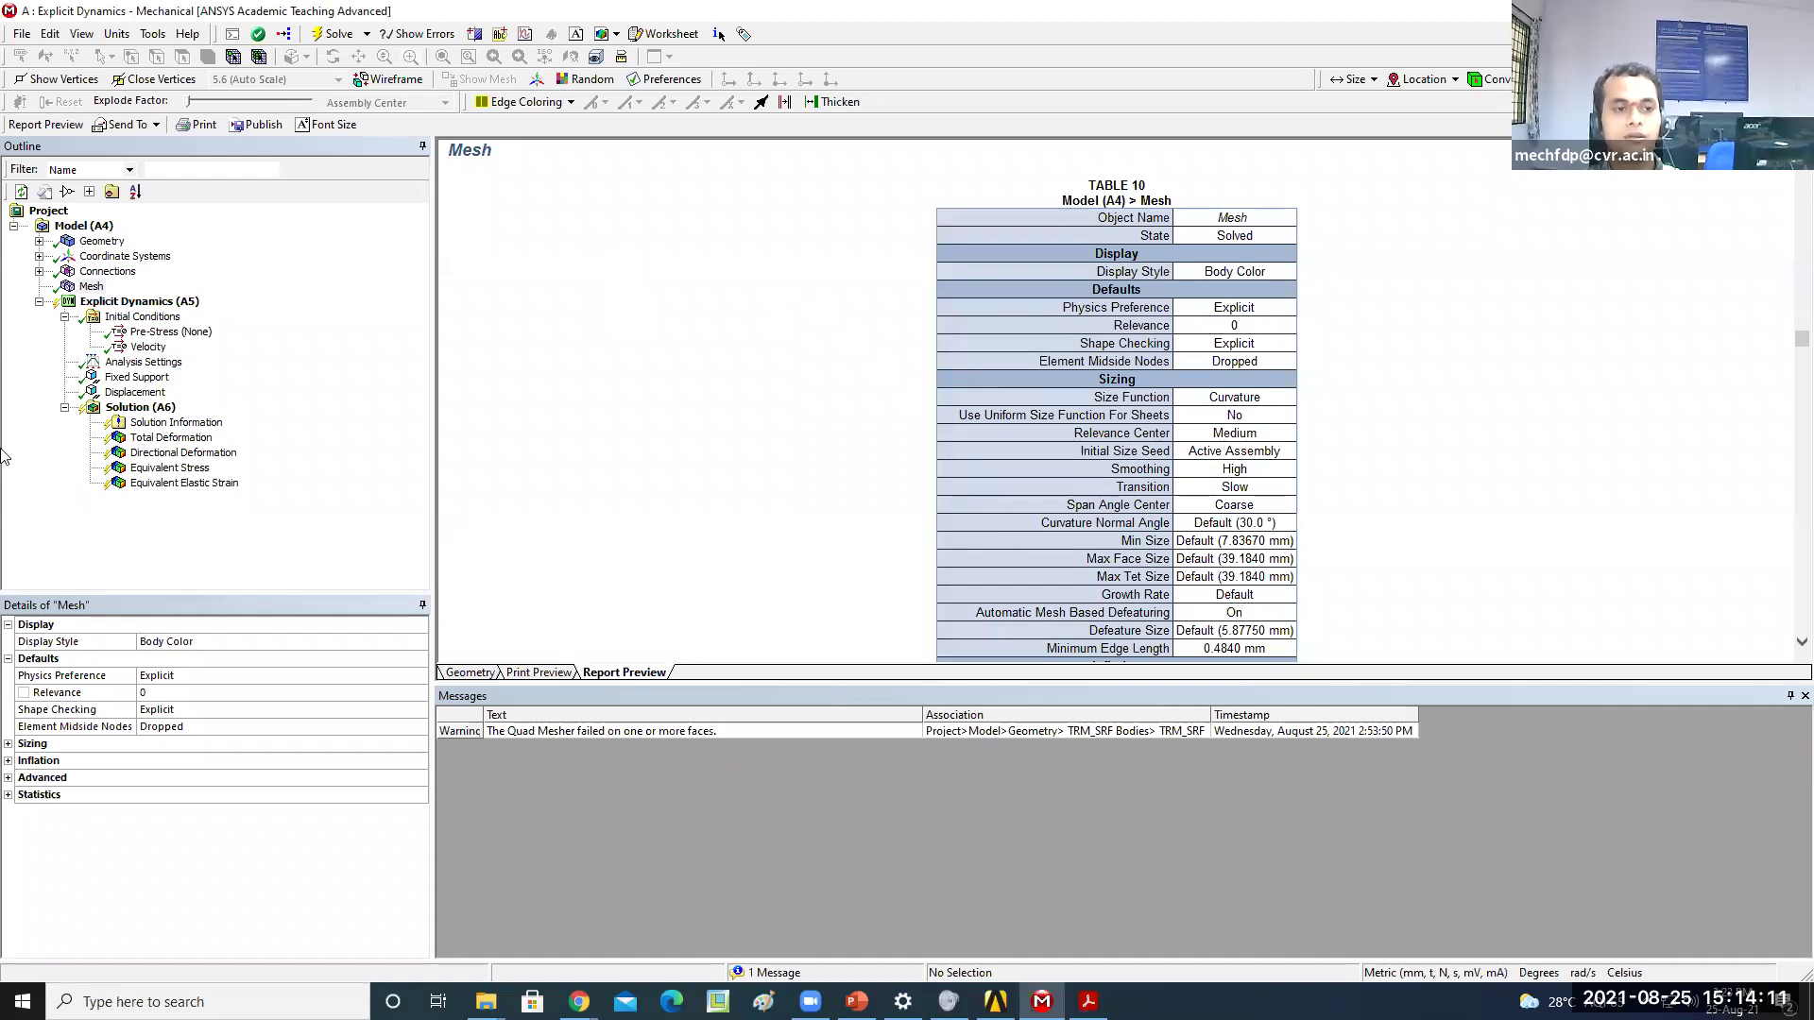
left_click(90, 285)
Expand the coordinate systems and geometry branches and show the third TRM_SRF body's details and report properties
left_click(39, 256)
left_click(38, 241)
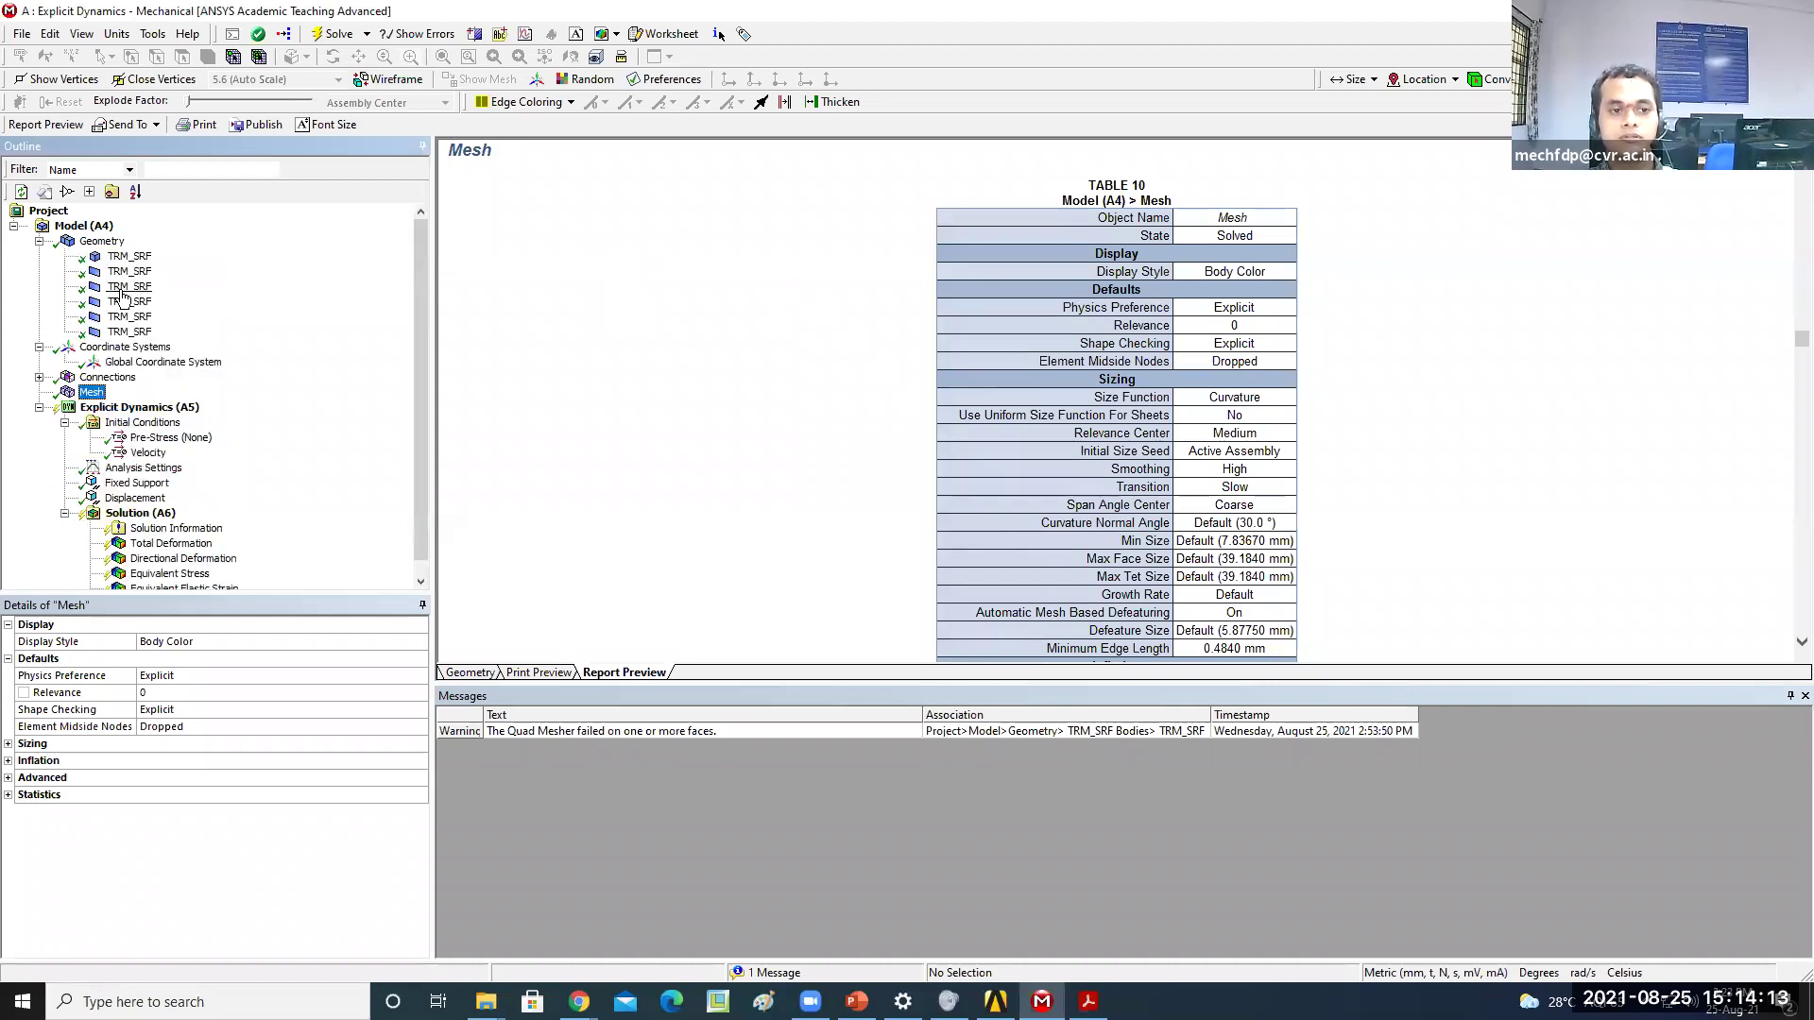
left_click(127, 287)
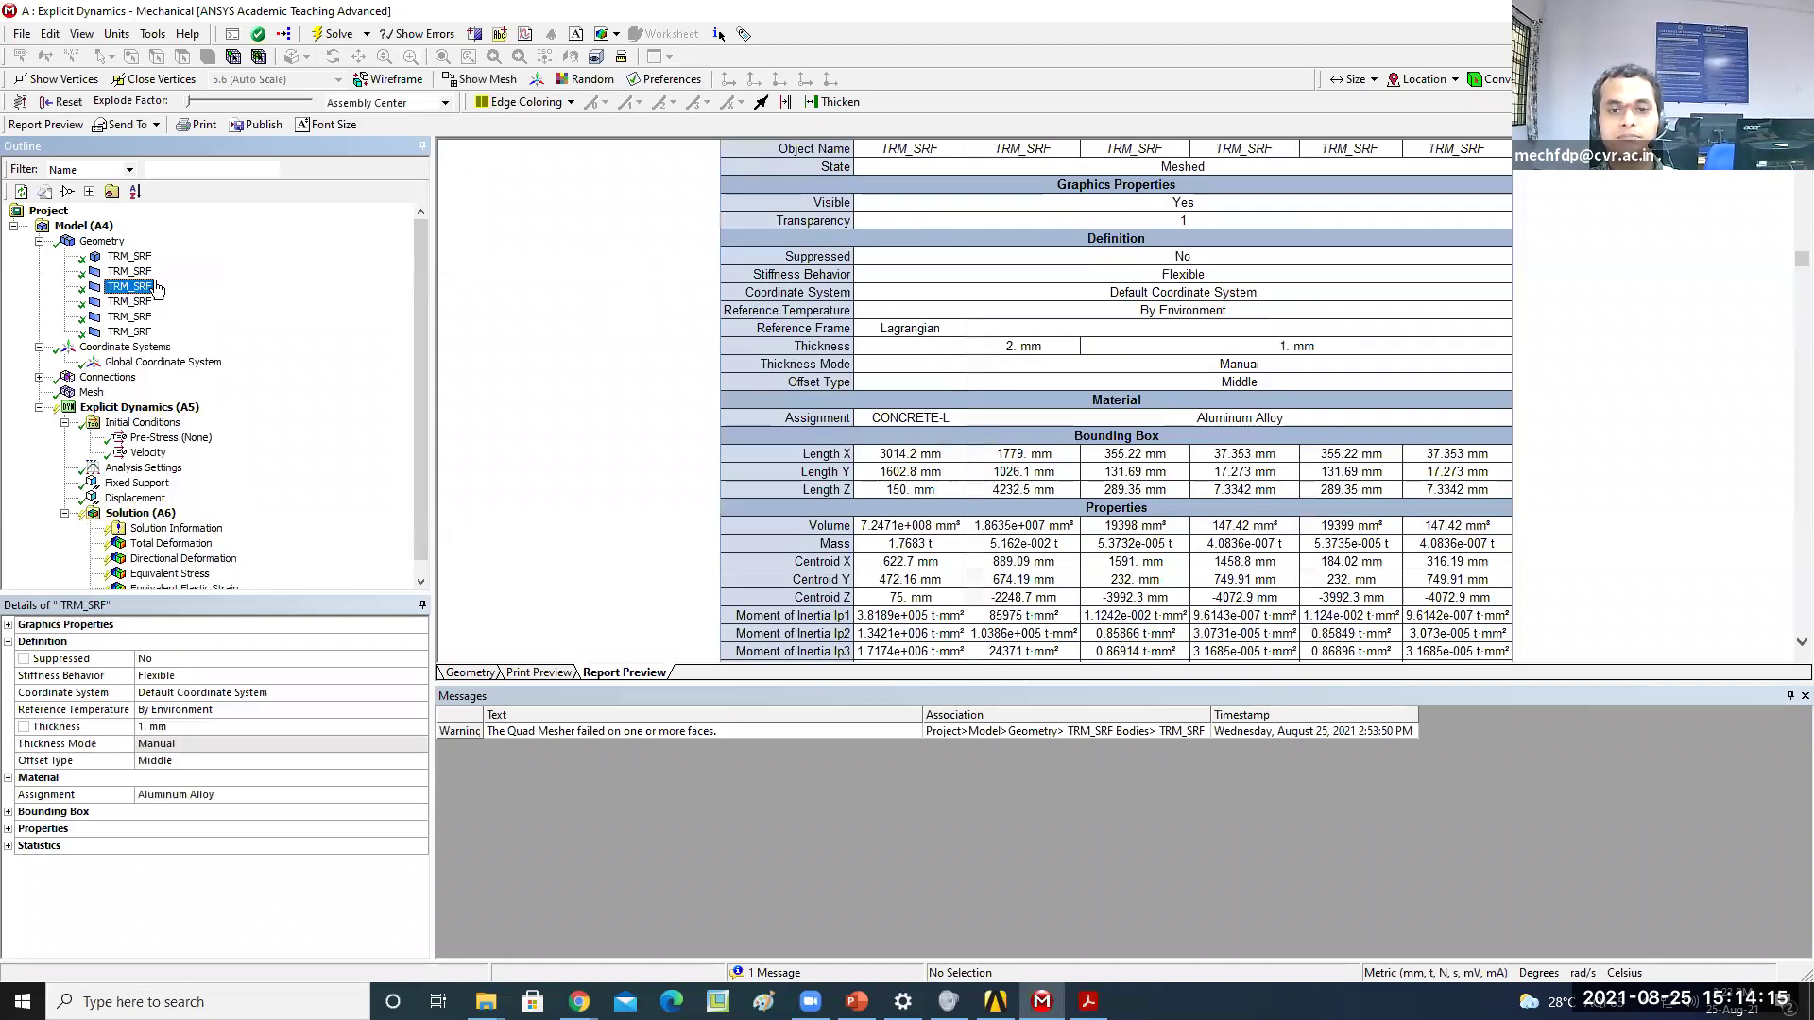